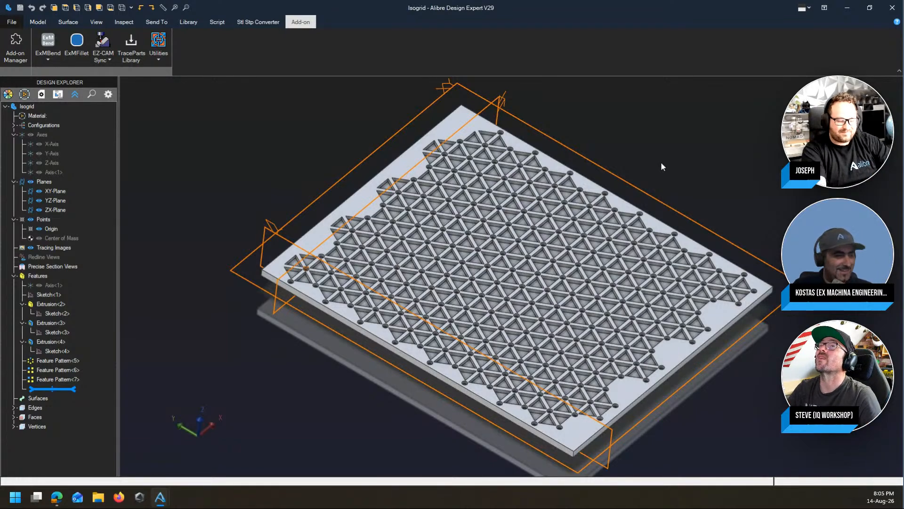
Step: Examine the isogrid plate's triangular pockets and sharp pocket corners from several angles
click(618, 170)
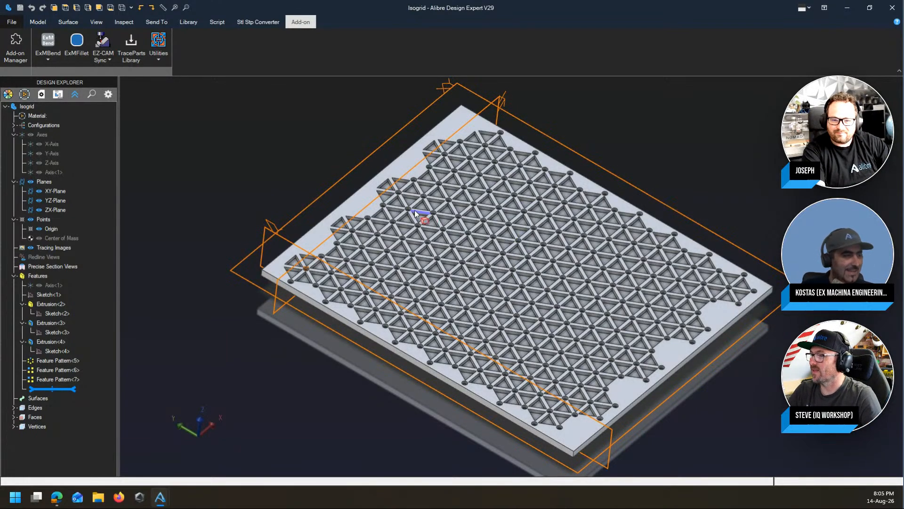
mouse_move(292, 335)
middle_down()
mouse_move(294, 295)
mouse_move(292, 331)
middle_up()
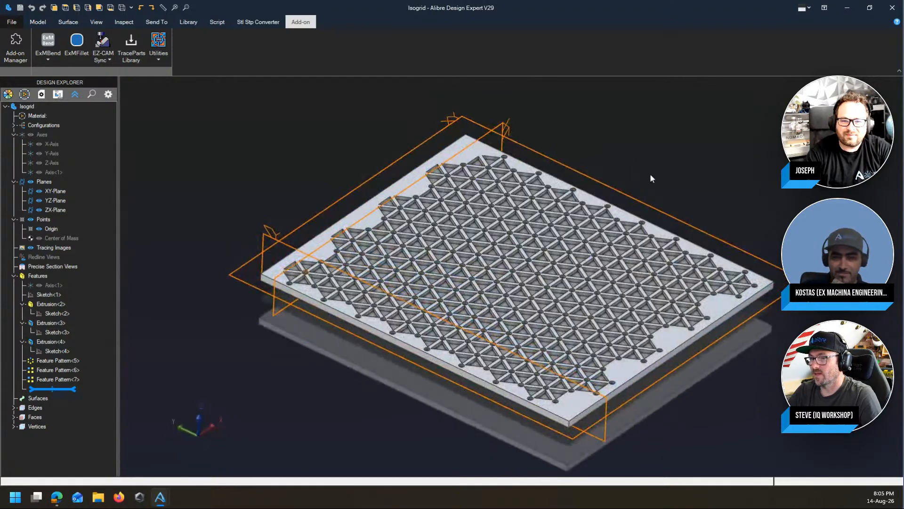
mouse_move(702, 151)
middle_down()
mouse_move(696, 206)
mouse_move(703, 162)
middle_up()
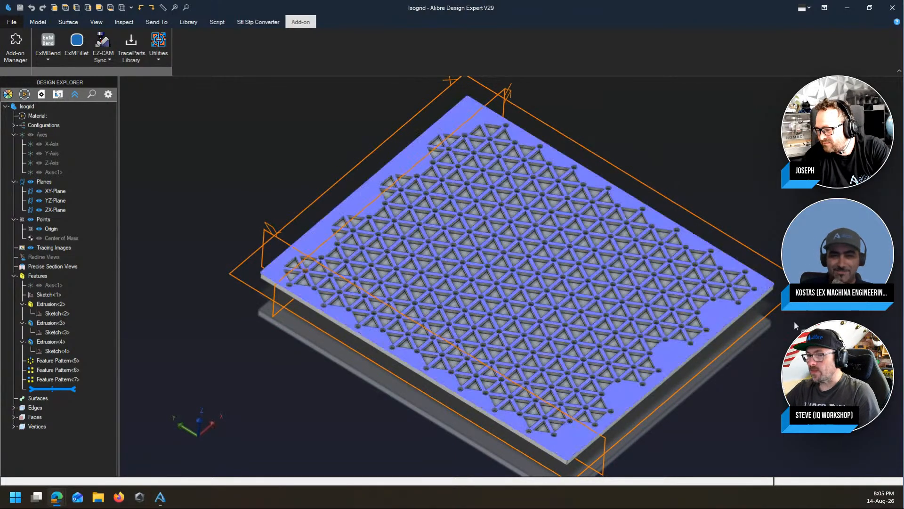
middle_drag(712, 348, 477, 353)
scroll(478, 353, up, 8)
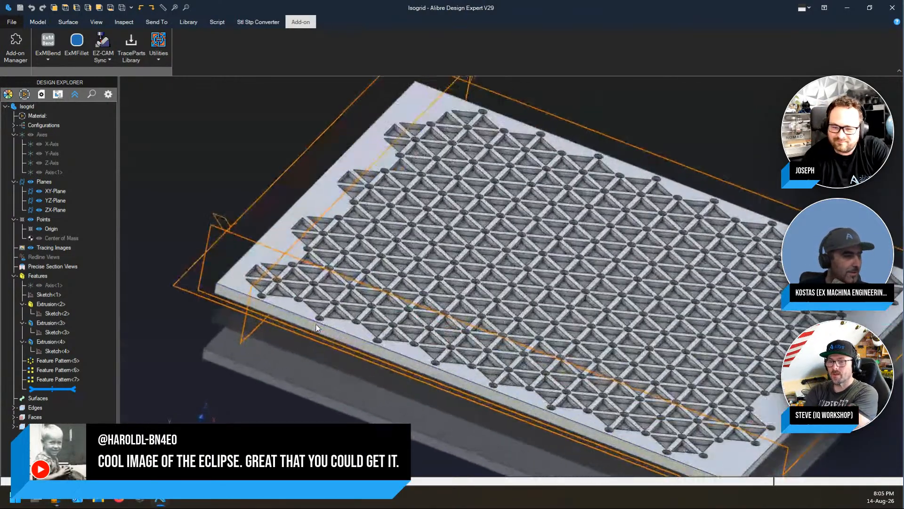
scroll(532, 314, down, 5)
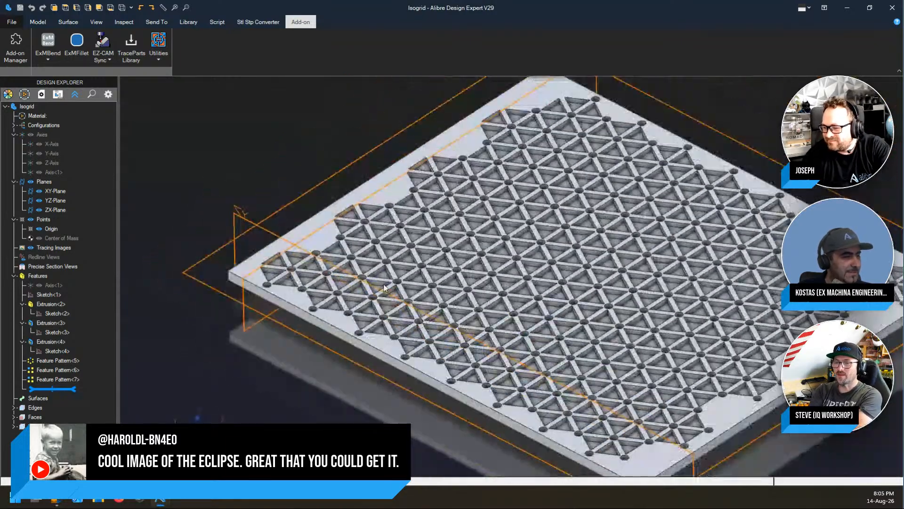
middle_drag(532, 314, 568, 234)
scroll(556, 273, up, 3)
scroll(568, 234, down, 3)
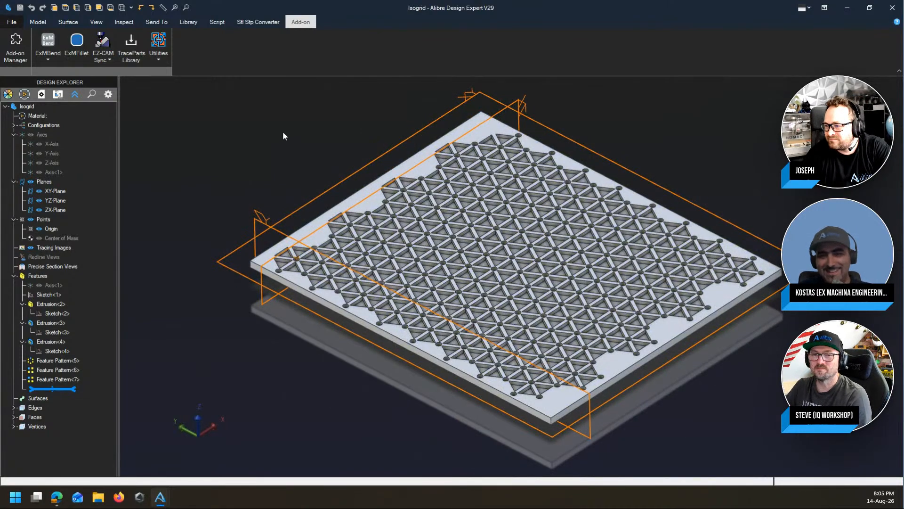
Step: Start ExMFillet and pick the plate's top face as Face A and a triangular pocket floor as Face B
click(76, 50)
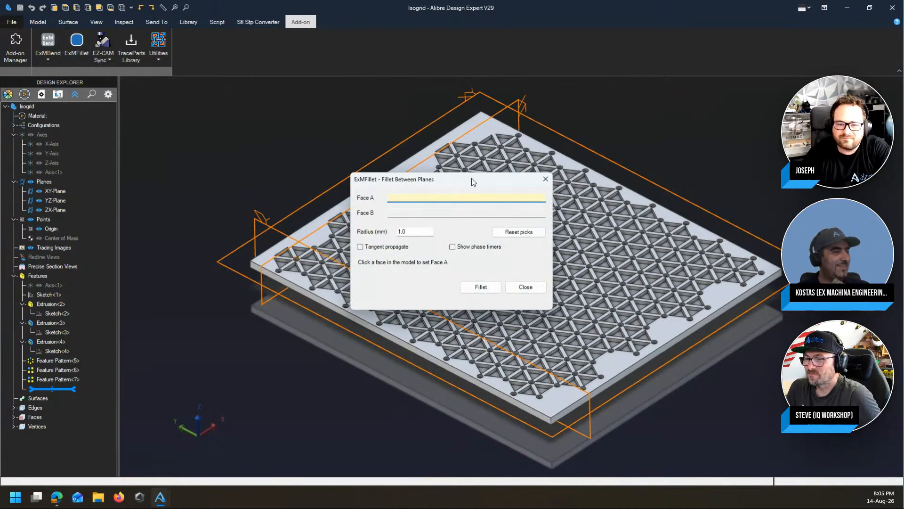
drag(471, 178, 734, 165)
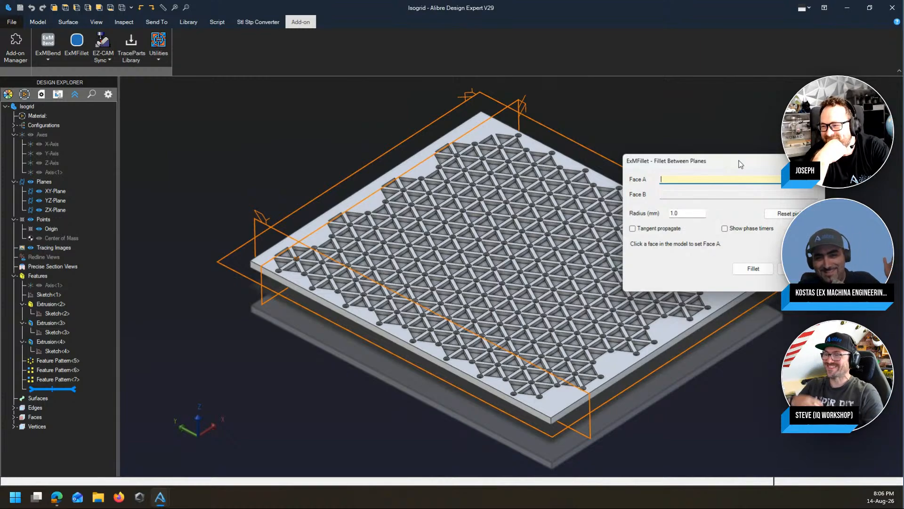
drag(737, 162, 682, 127)
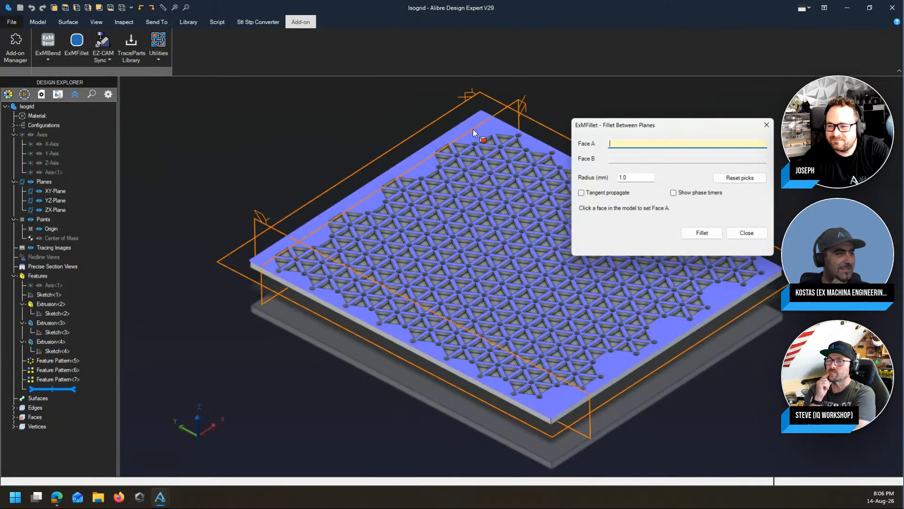
click(493, 134)
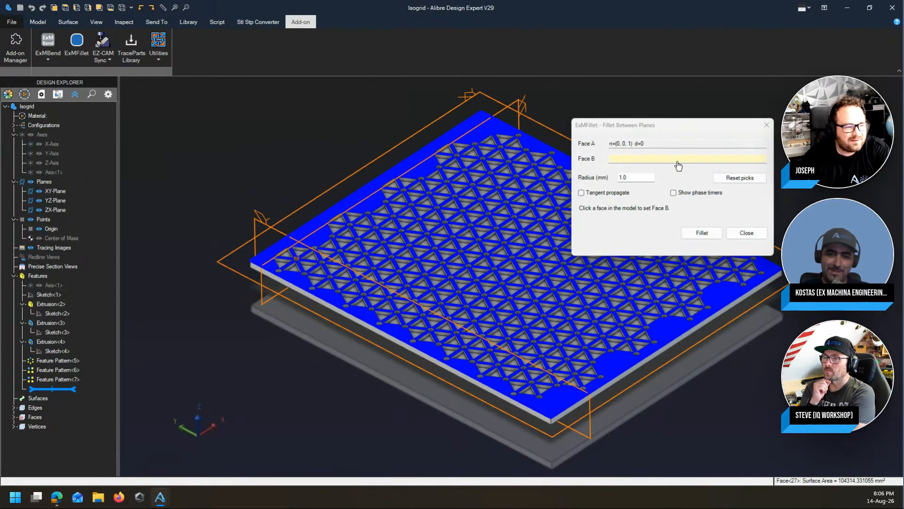
scroll(236, 257, up, 5)
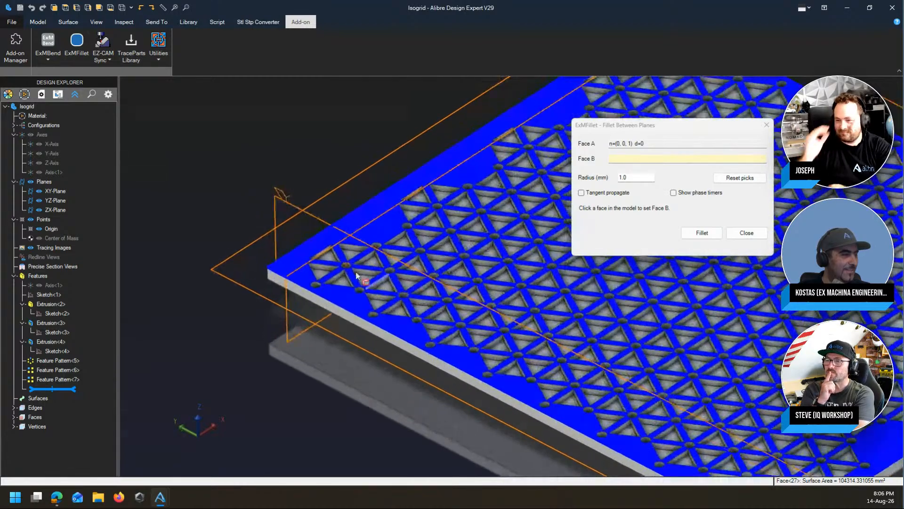
click(319, 278)
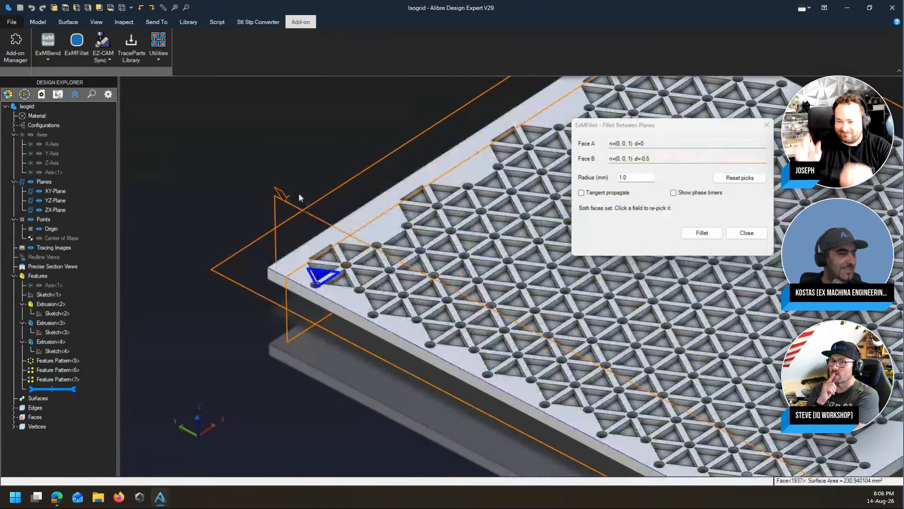
Step: Fillet the edges between the two picked faces with a 2.5 mm radius and close the fillet tool
scroll(299, 198, down, 5)
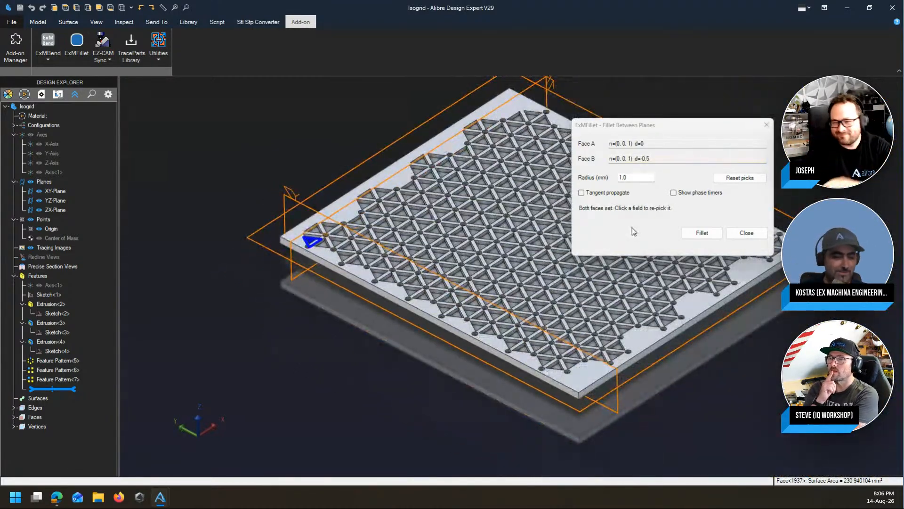
double_click(639, 177)
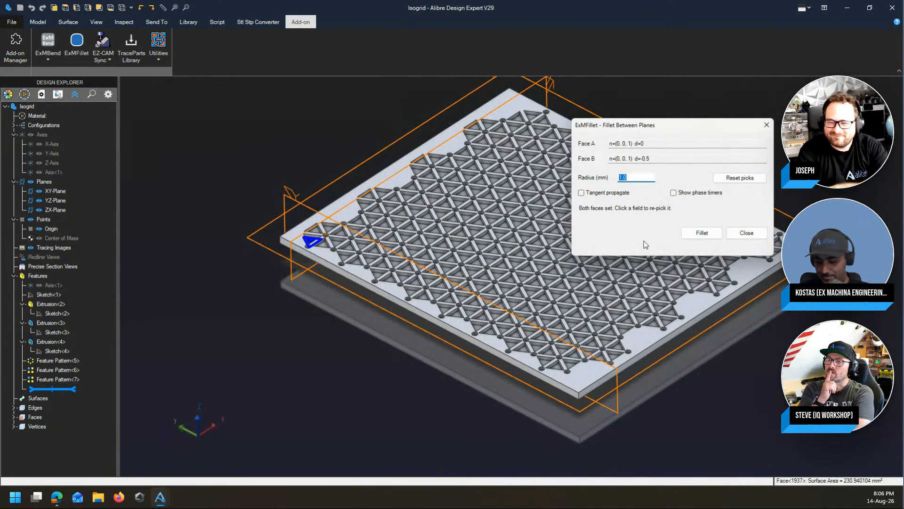
text(2.5)
click(702, 234)
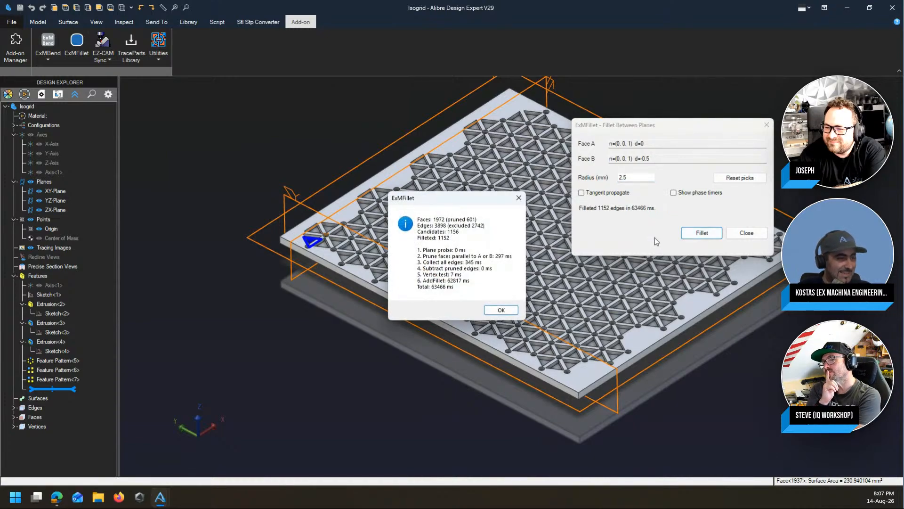
click(501, 310)
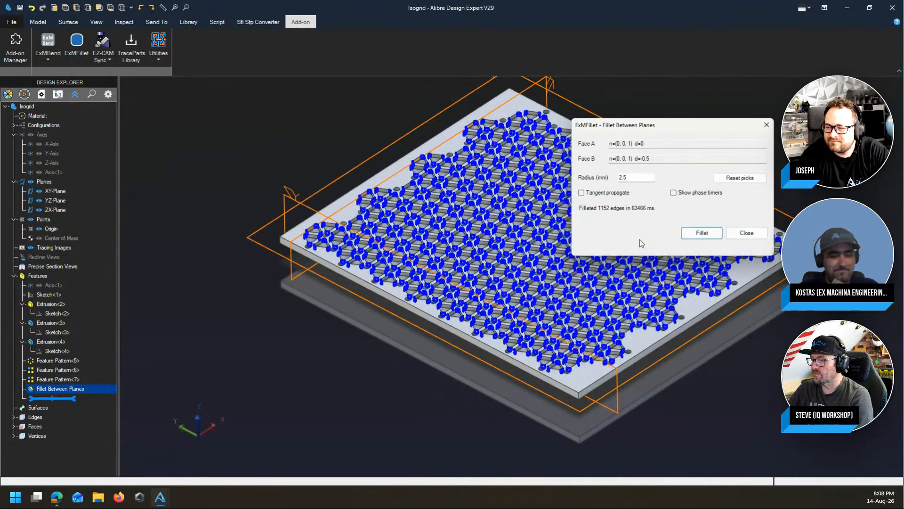
click(746, 233)
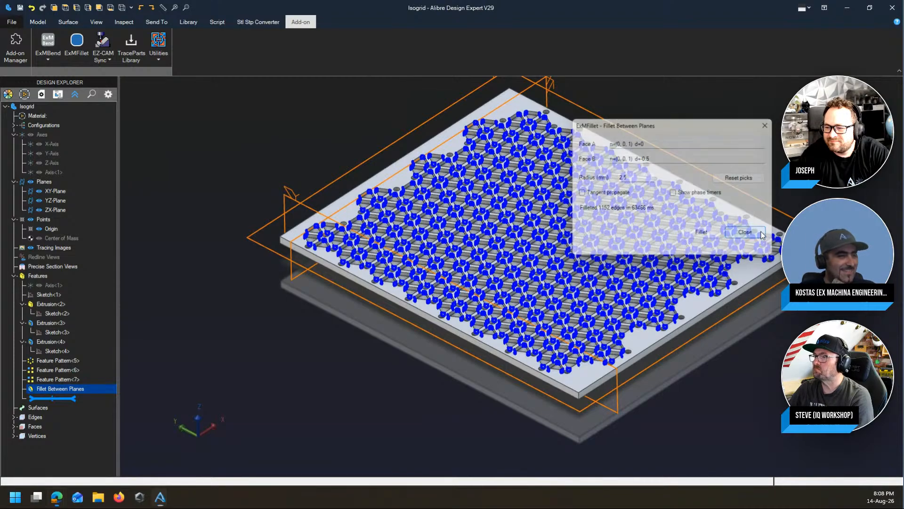
click(343, 351)
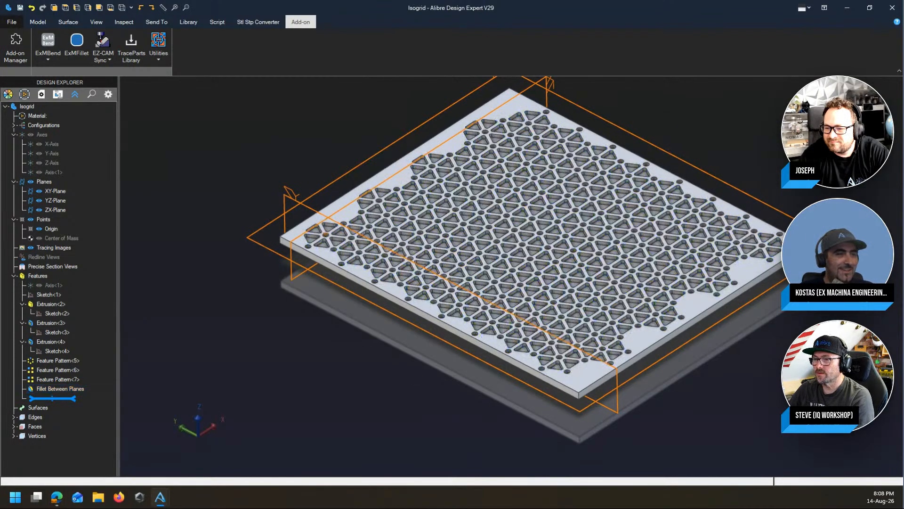
Step: Inspect the rounded pocket corners across the isogrid plate, keeping the part open
scroll(483, 184, up, 3)
middle_drag(483, 186, 538, 274)
scroll(550, 212, down, 3)
scroll(440, 304, up, 3)
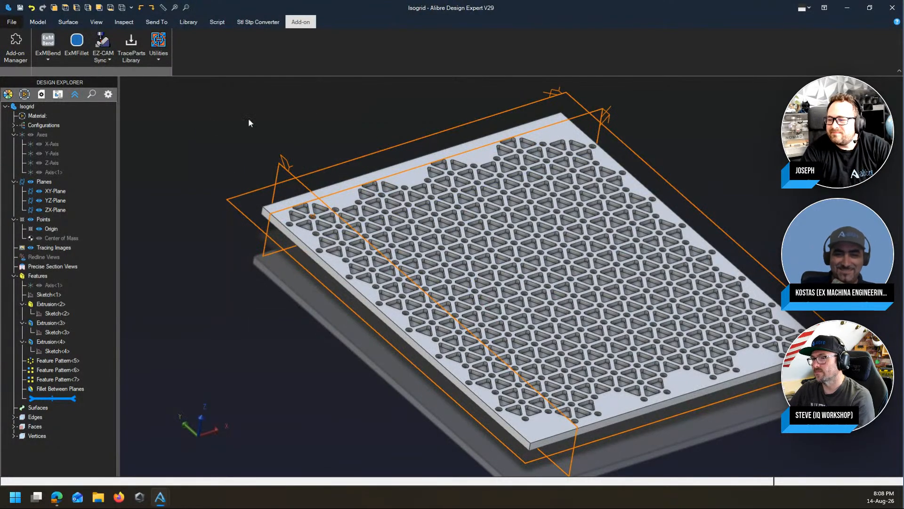
click(892, 7)
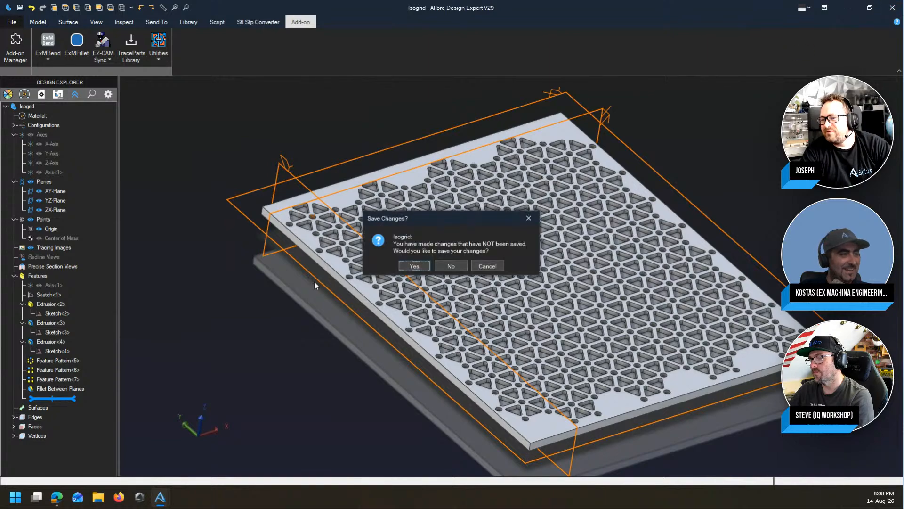
click(485, 266)
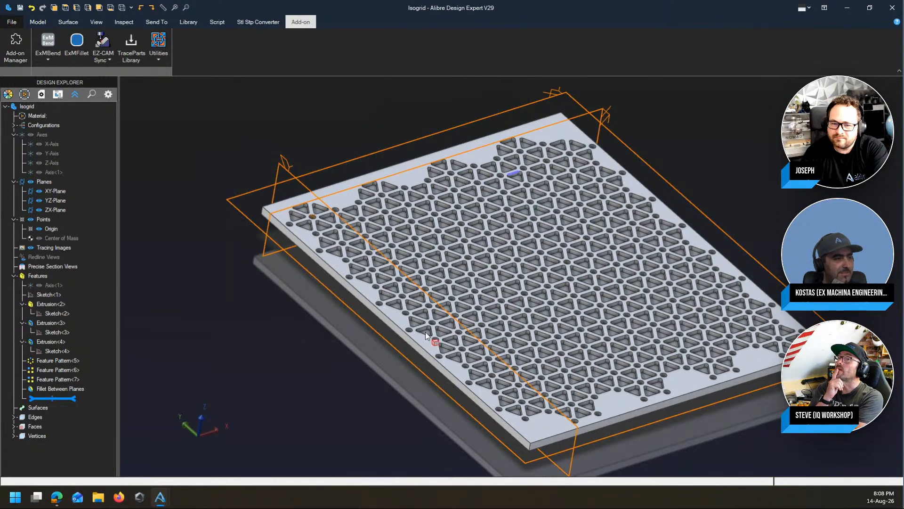
mouse_move(604, 243)
middle_down()
mouse_move(593, 266)
mouse_move(592, 256)
mouse_move(617, 248)
middle_up()
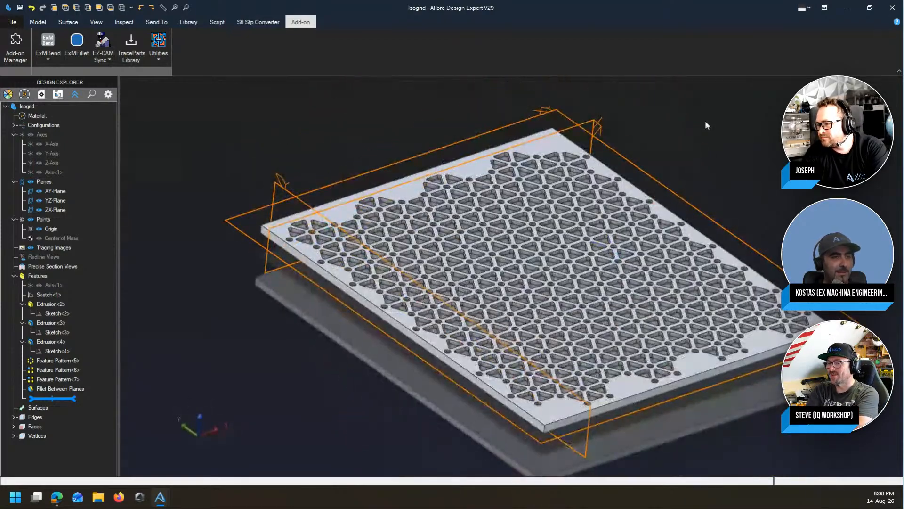
Step: Close the Isogrid part without saving and open the recent Candy Packer assembly
click(887, 11)
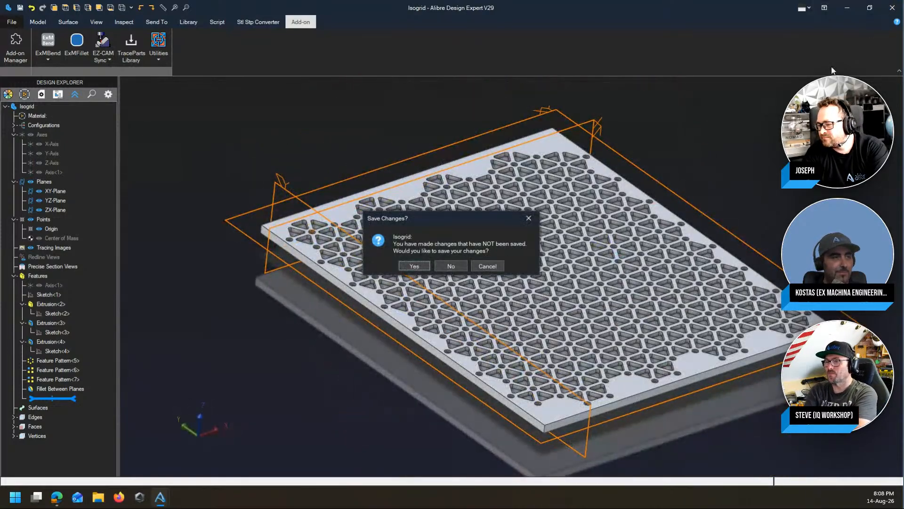
click(452, 266)
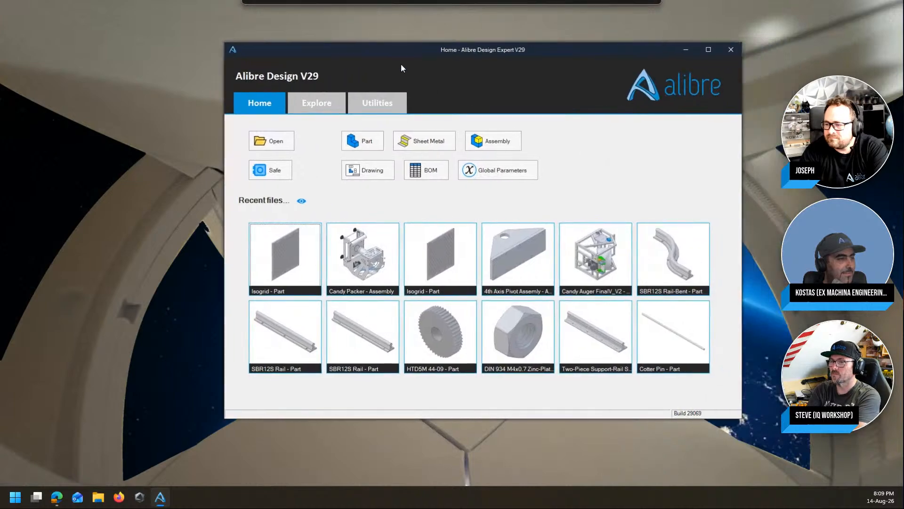
double_click(346, 252)
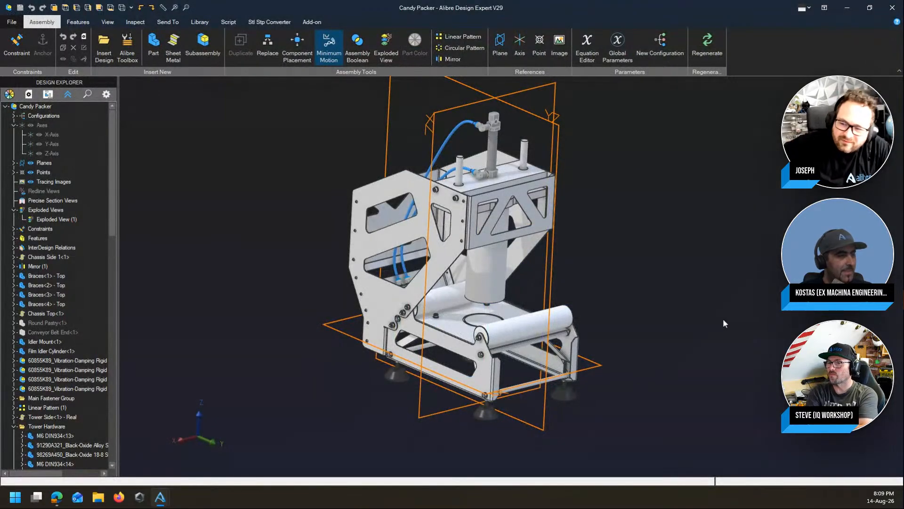
scroll(622, 314, down, 4)
scroll(623, 255, up, 2)
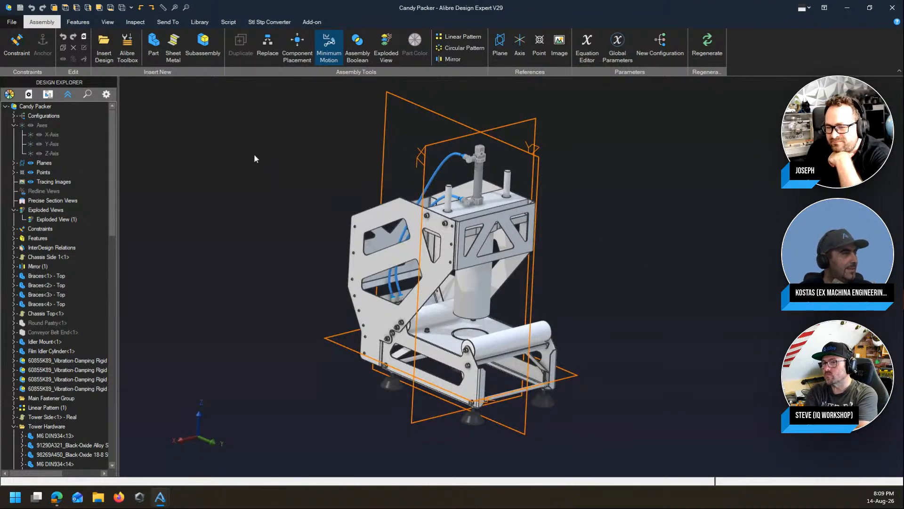
Step: Launch the ExMDrawings add-on for the Candy Packer assembly and bring its window up beside the model
click(167, 22)
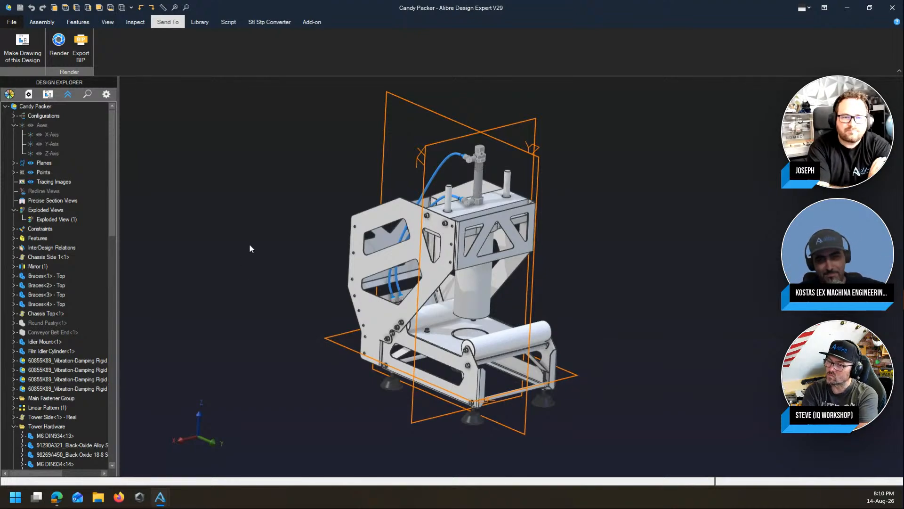
click(312, 22)
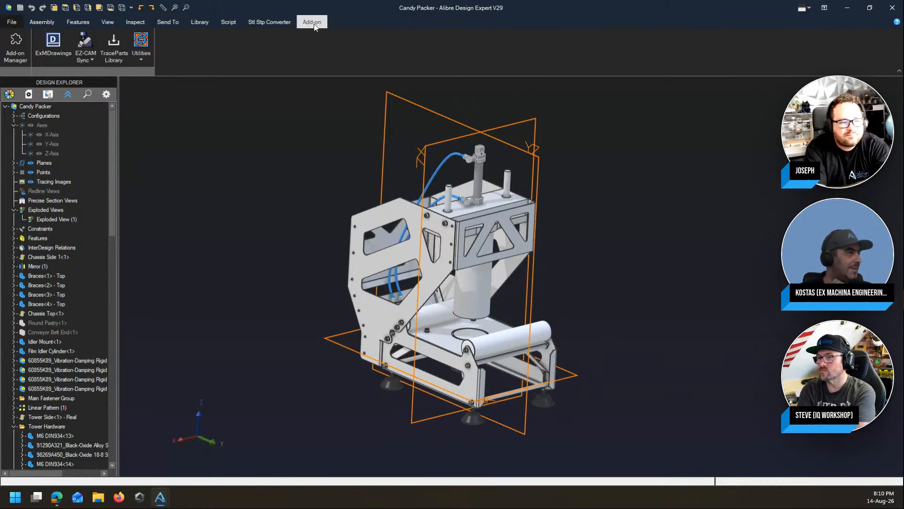
click(53, 47)
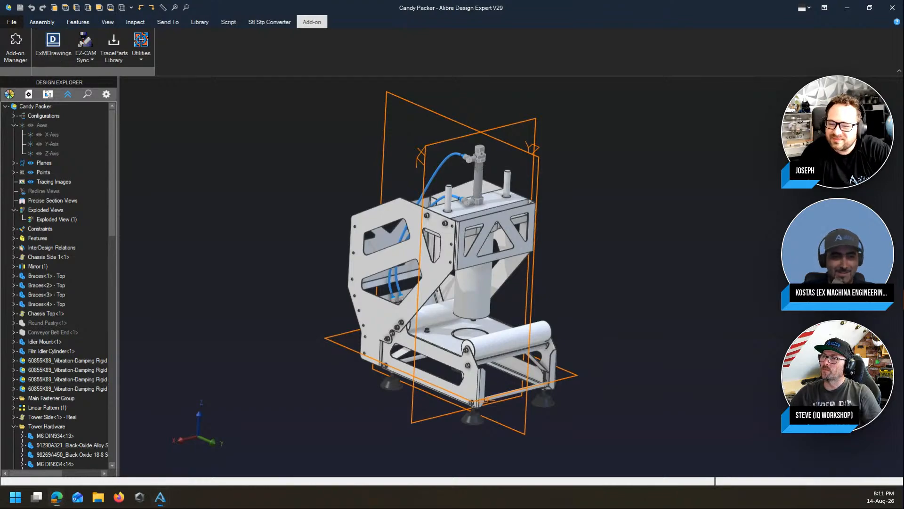
drag(903, 75, 210, 67)
middle_drag(614, 248, 734, 243)
click(165, 502)
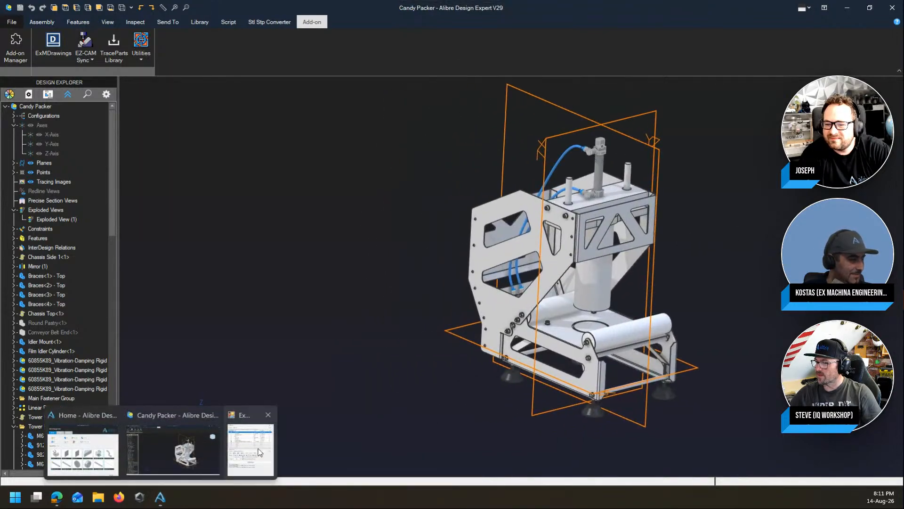
click(259, 452)
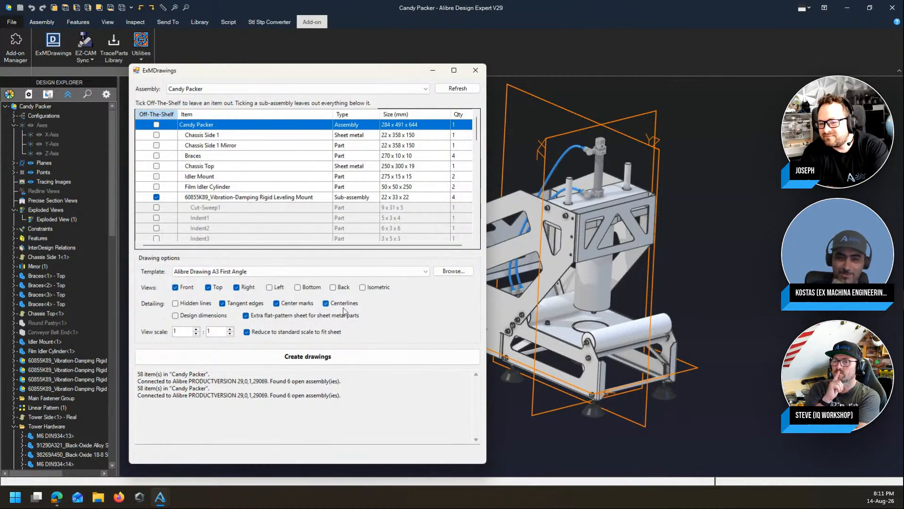
Step: Enable hidden lines and design dimensions in the drawing options and review the list of assembly items
click(175, 304)
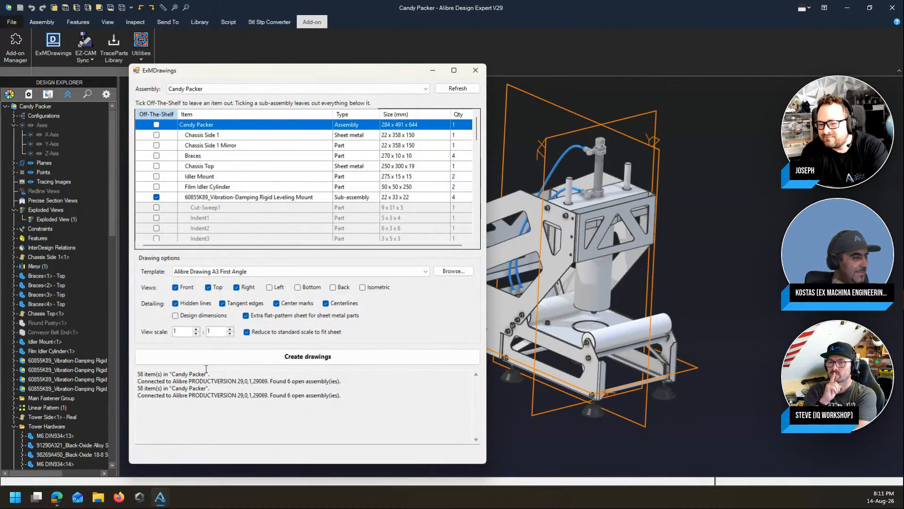
click(176, 316)
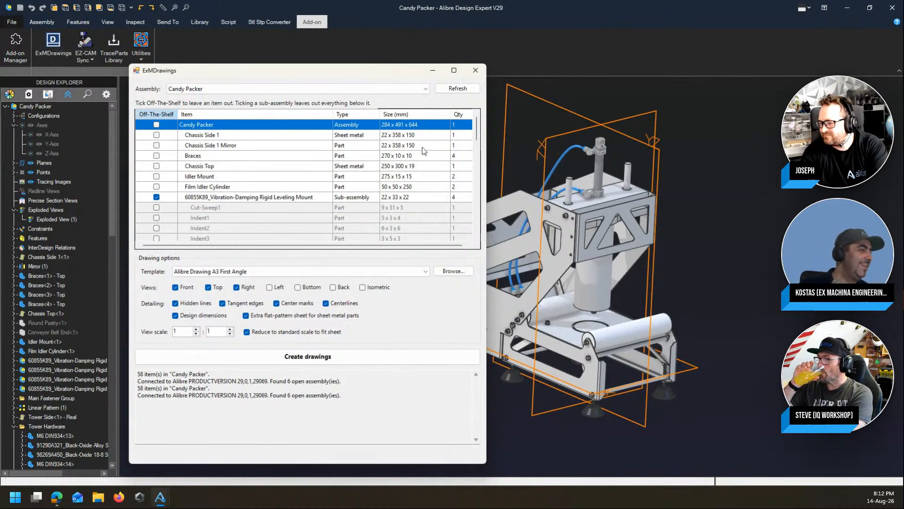
scroll(254, 207, down, 2)
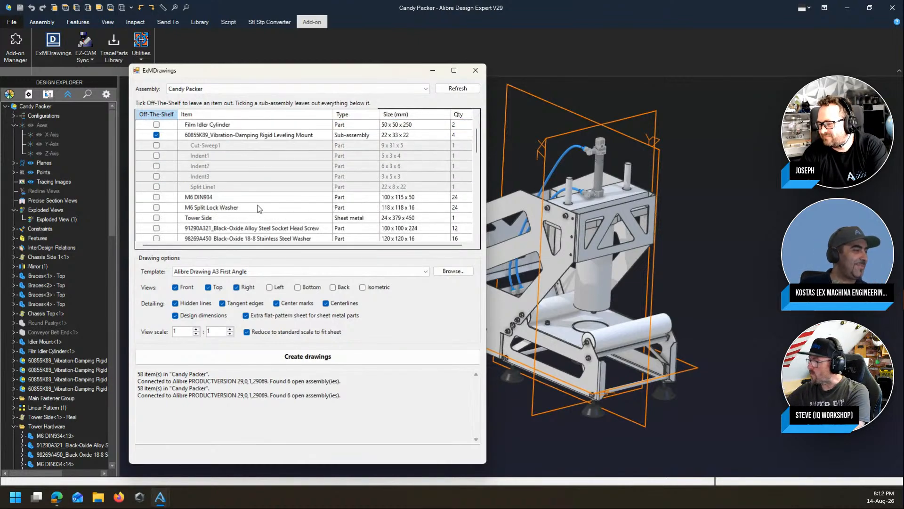
scroll(259, 208, up, 2)
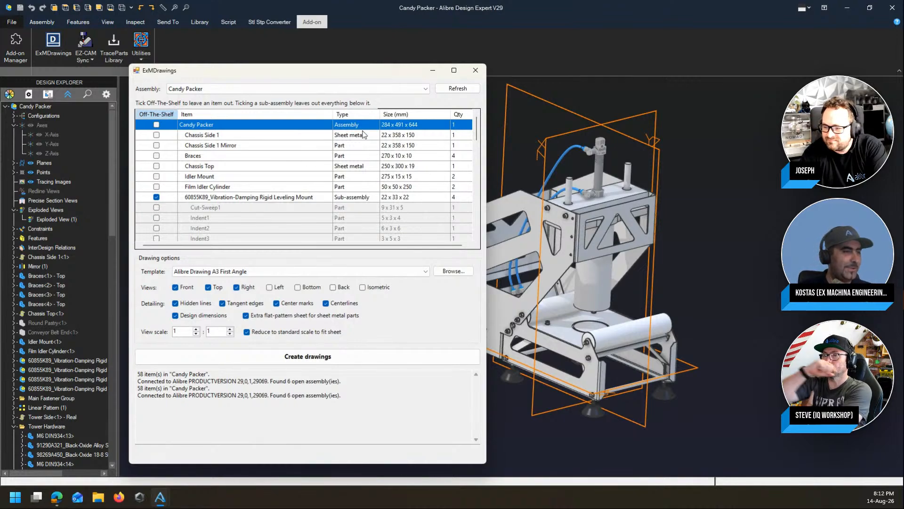
Step: Review the general file properties of the Candy Packer assembly, including the option to treat it as a part in the BOM
click(475, 70)
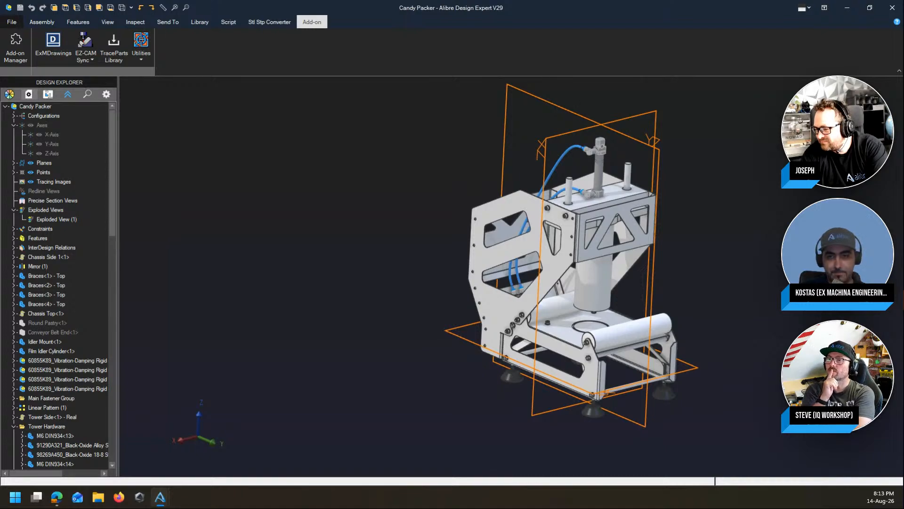
drag(701, 58, 413, 69)
click(236, 95)
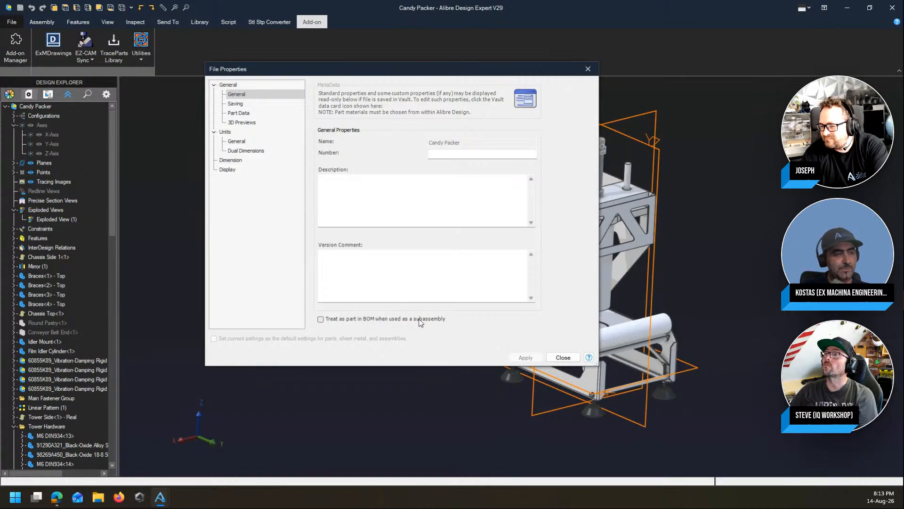
click(563, 357)
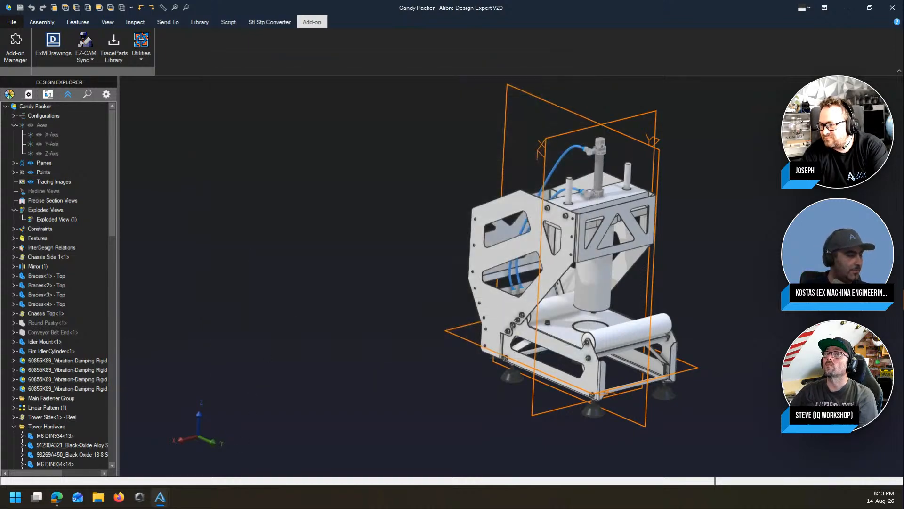
Step: Bring the ExMDrawings window back up and place it clear of the assembly model
mouse_move(160, 496)
click(246, 448)
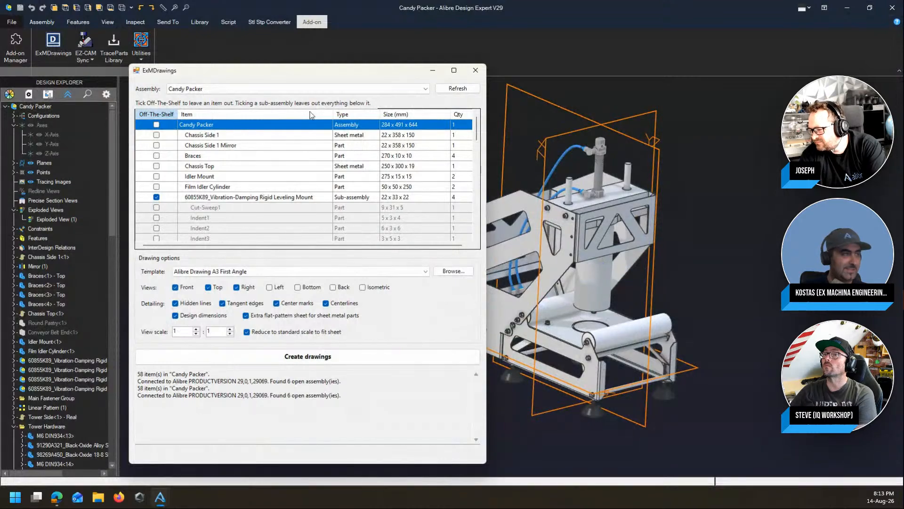
drag(306, 71, 255, 66)
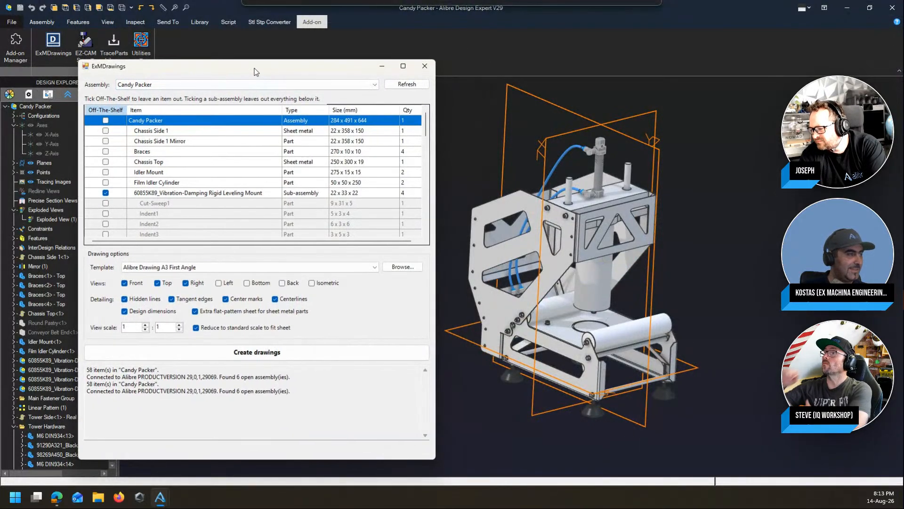
Step: Clear and restore the Off-The-Shelf mark of the 60855K89 Vibration-Damping Rigid Leveling Mount sub-assembly
click(106, 193)
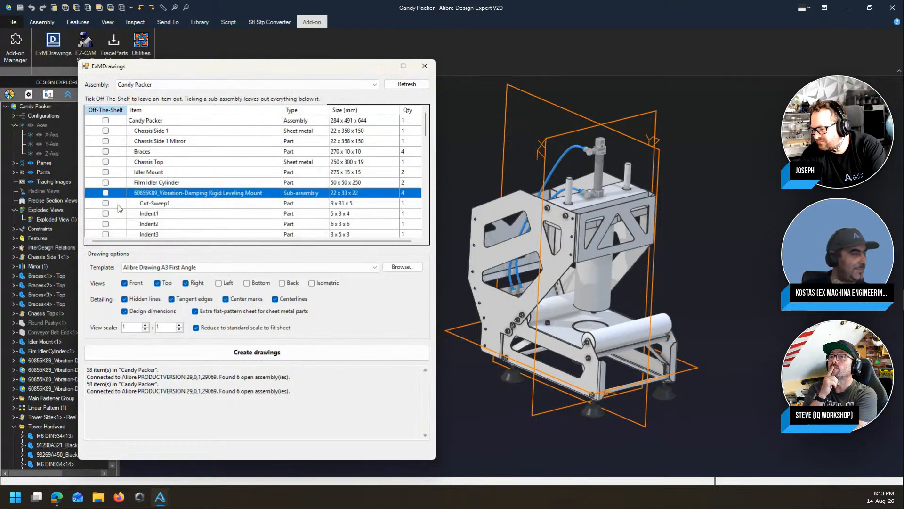
scroll(189, 208, down, 1)
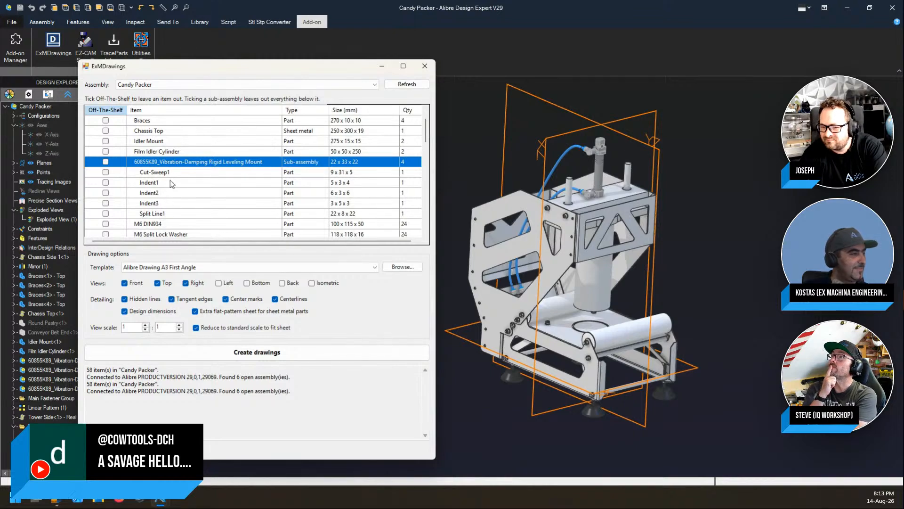
click(106, 162)
Step: Mark M6 DIN934, M6 Split Lock Washer, the 91290A321 socket head screw and the 98269A450 washer as Off-The-Shelf
scroll(206, 189, down, 1)
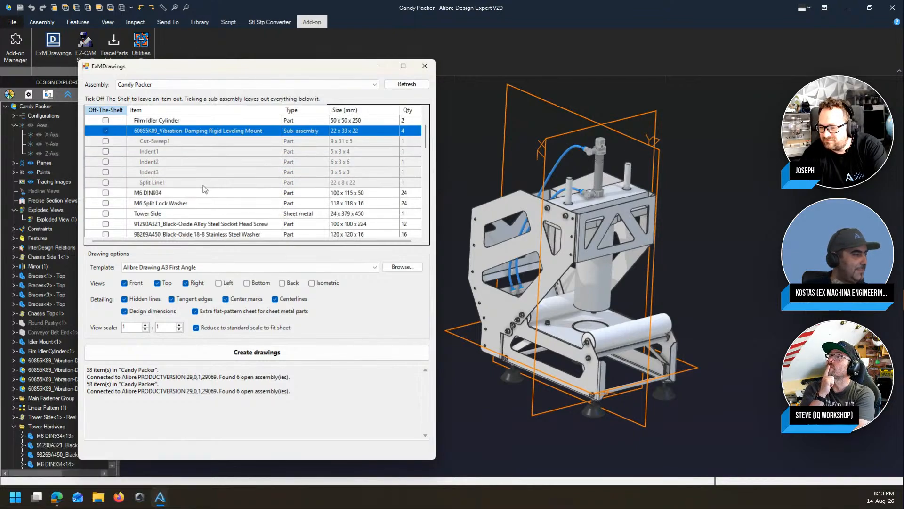
click(106, 194)
click(106, 203)
click(106, 224)
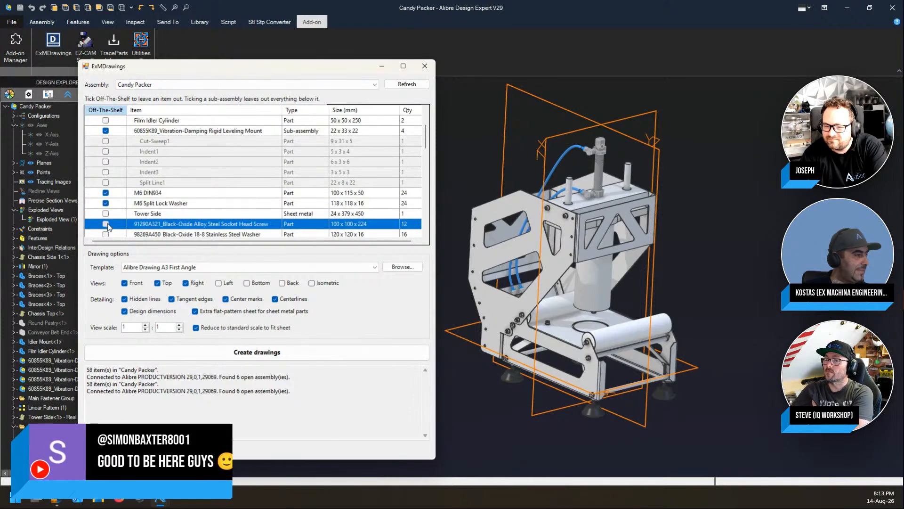
click(105, 234)
Step: Mark rivet_iso_15984_3_x_6_0, DIN-439-B - M22x1.5(F) and the 1908294 DSNU-20-60-PPV-A sub-assembly as Off-The-Shelf
scroll(145, 195, down, 2)
scroll(144, 197, down, 1)
click(105, 172)
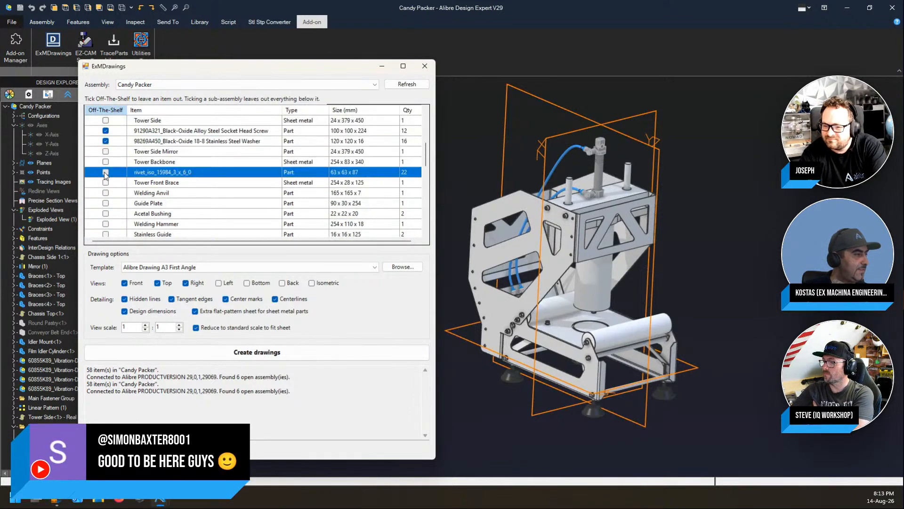
scroll(118, 202, down, 2)
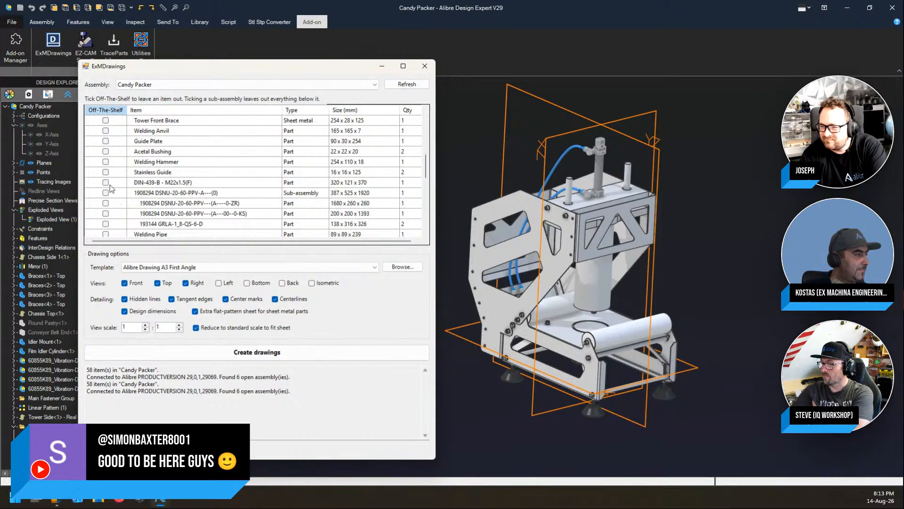
click(106, 182)
click(105, 193)
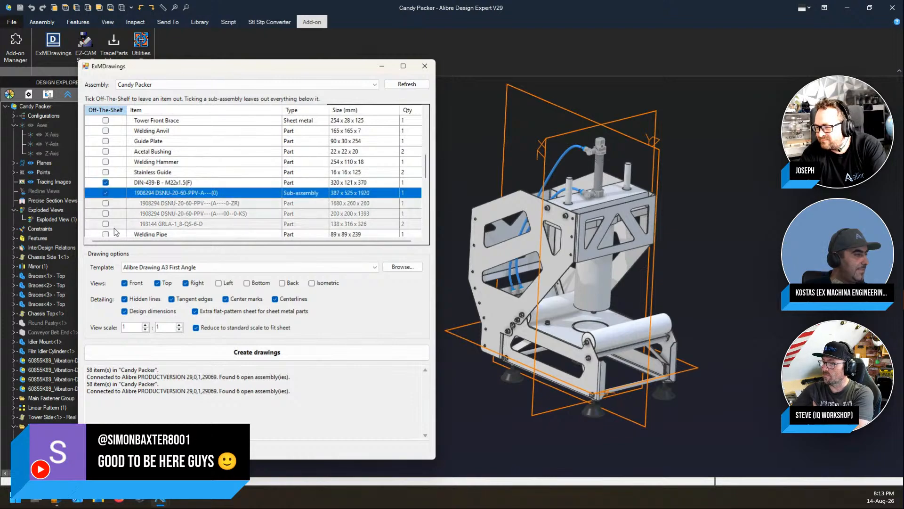
Step: Mark the Pneumatic Down, Valve Input and Pneumatic Up pipes as Off-The-Shelf
scroll(106, 183, down, 2)
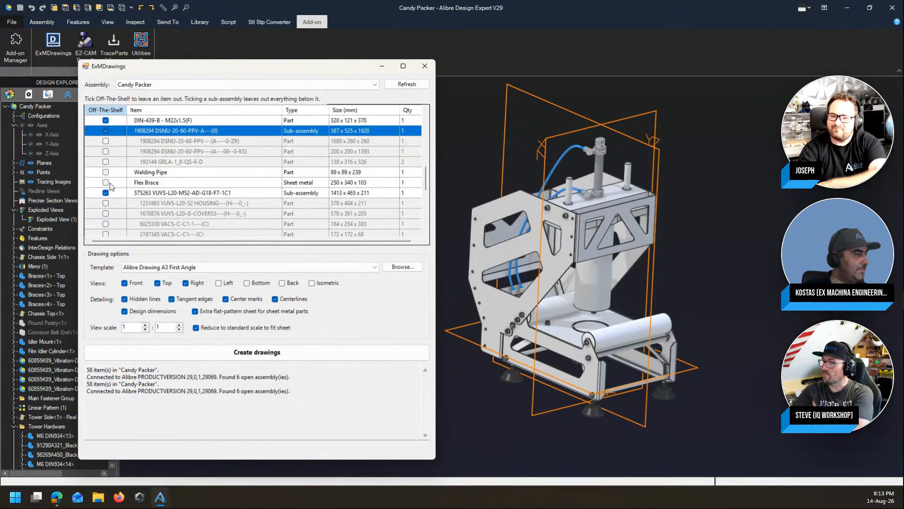
scroll(116, 181, down, 2)
scroll(118, 182, down, 4)
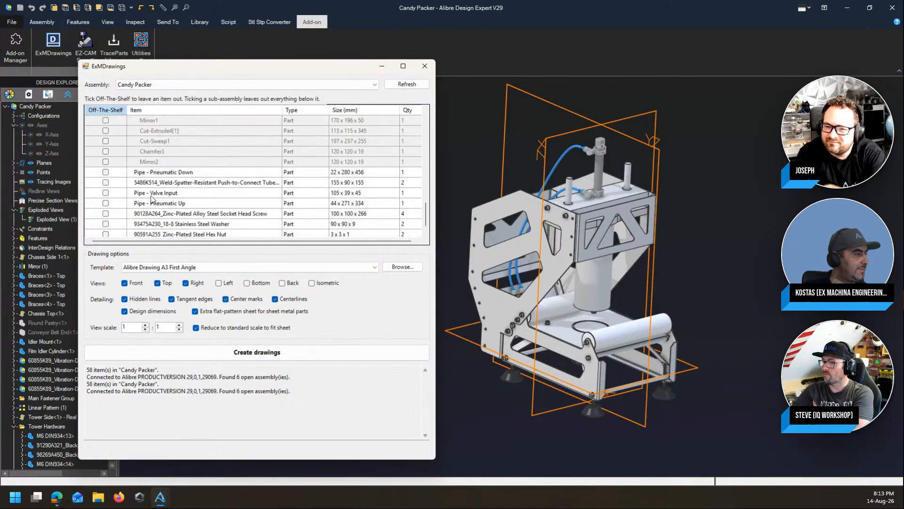
click(105, 172)
click(106, 193)
click(106, 203)
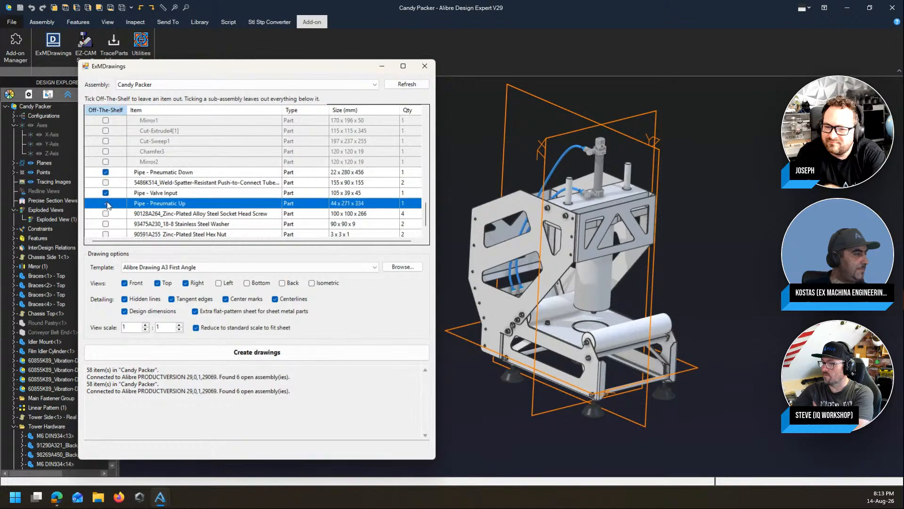
Step: Mark the 90128A264 socket head screw, the 93475A230 washer and the 90591A255 hex nut as Off-The-Shelf
middle_drag(572, 226, 535, 235)
mouse_move(160, 502)
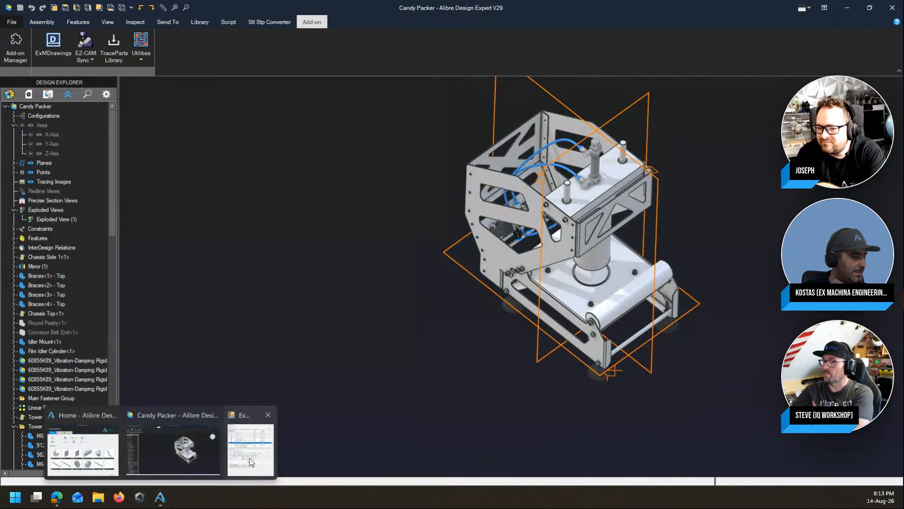
click(62, 449)
click(106, 193)
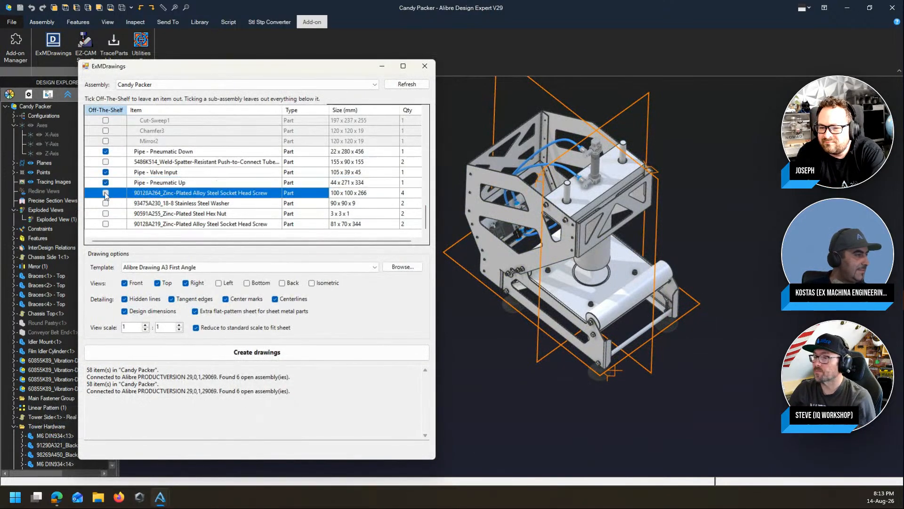
click(106, 203)
click(106, 213)
Step: Check the Off-The-Shelf marks through the whole item list and create the drawings for the Candy Packer assembly
scroll(150, 225, up, 8)
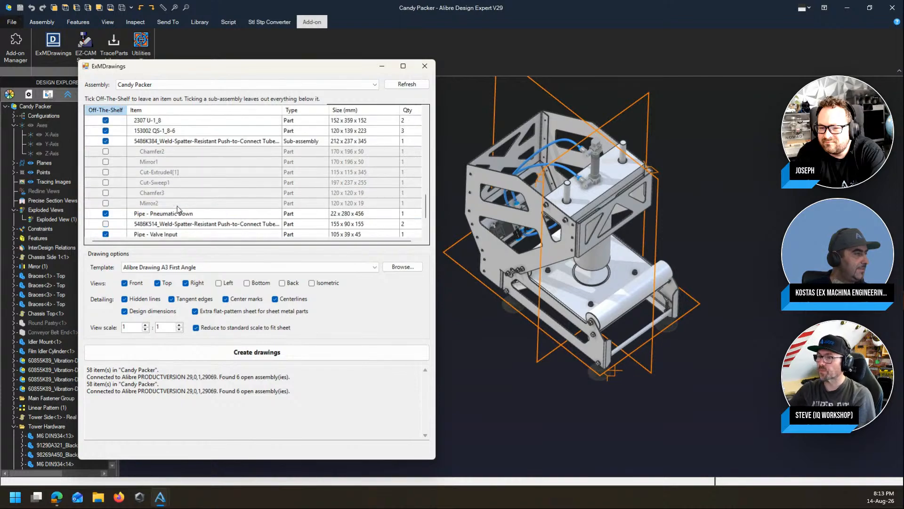
scroll(136, 154, up, 5)
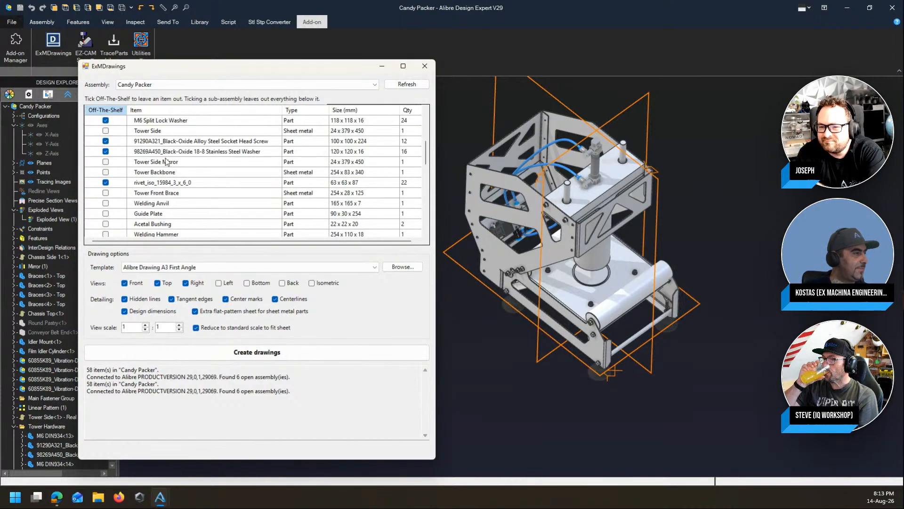
scroll(212, 176, up, 3)
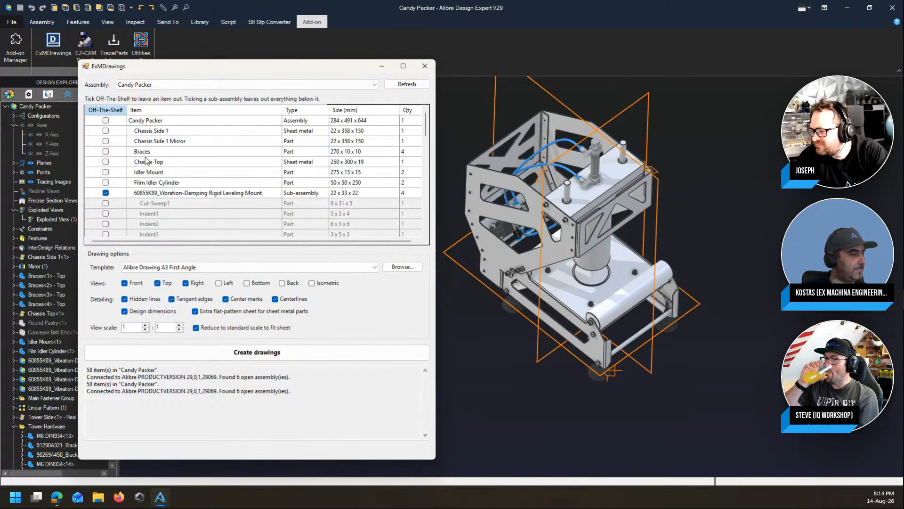
click(264, 351)
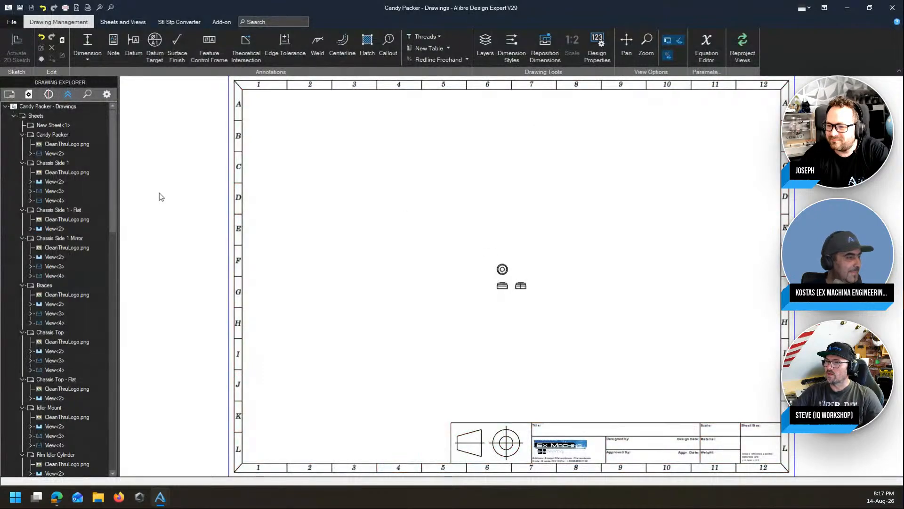
Step: Look through the sheets of the generated drawing and open the Candy Packer assembly sheet
scroll(416, 319, down, 1)
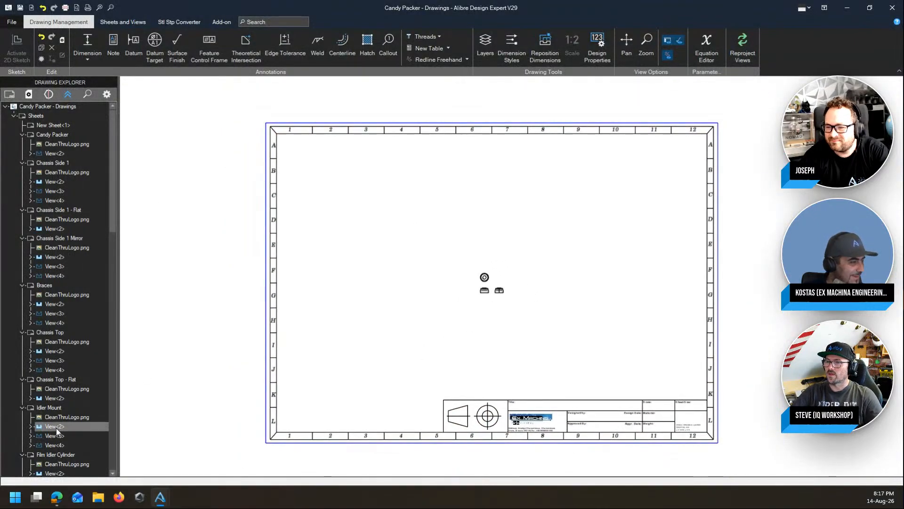
scroll(65, 400, down, 12)
scroll(28, 226, up, 12)
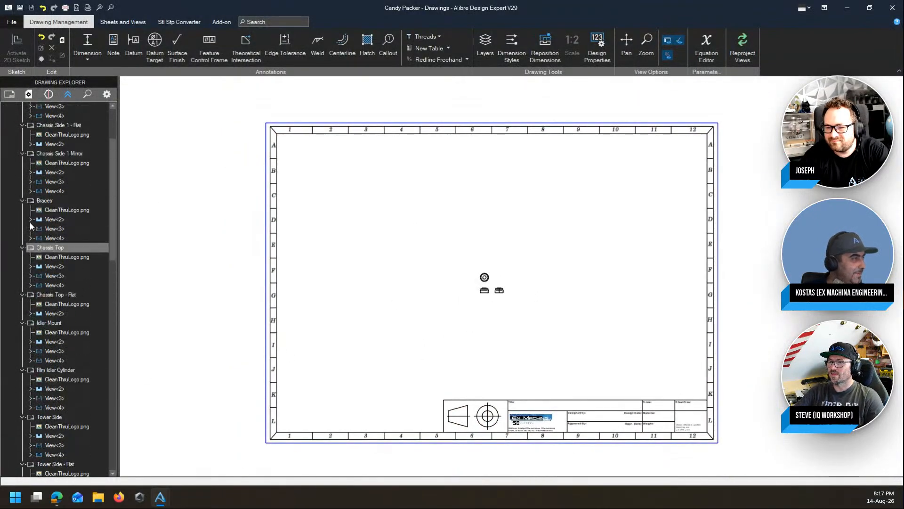
click(52, 134)
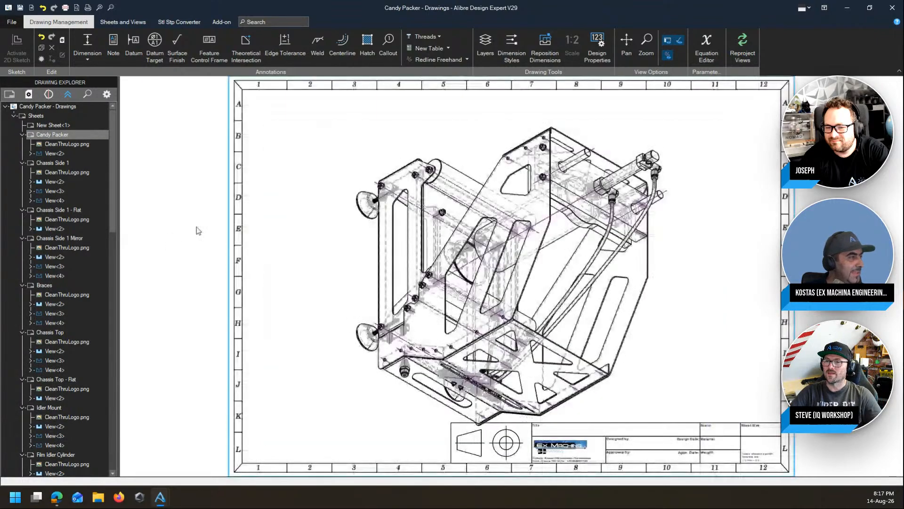
Step: Change the display of the assembly view on the Candy Packer sheet so that hidden lines are not drawn
click(354, 144)
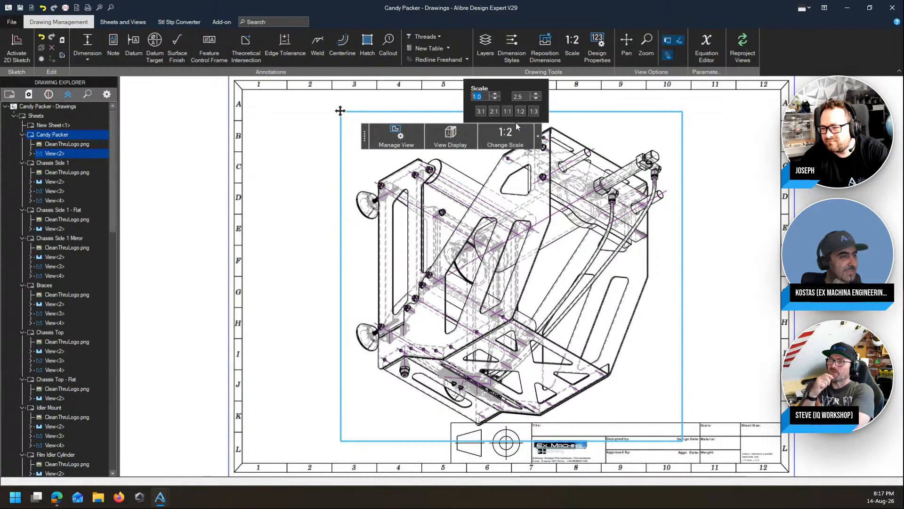
mouse_move(448, 138)
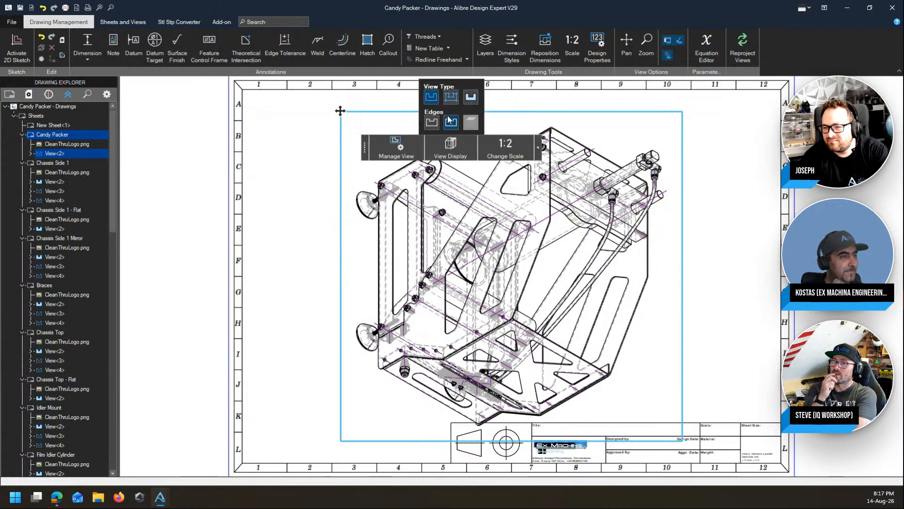
click(450, 122)
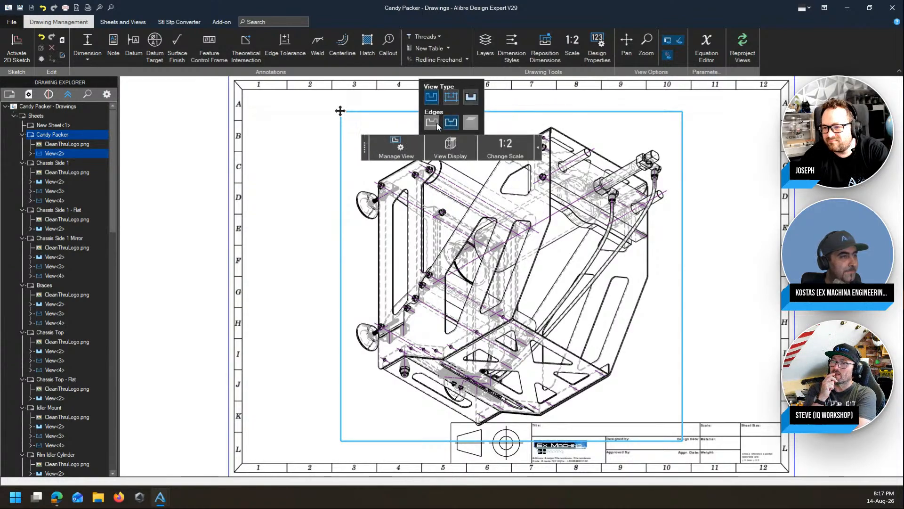
click(268, 186)
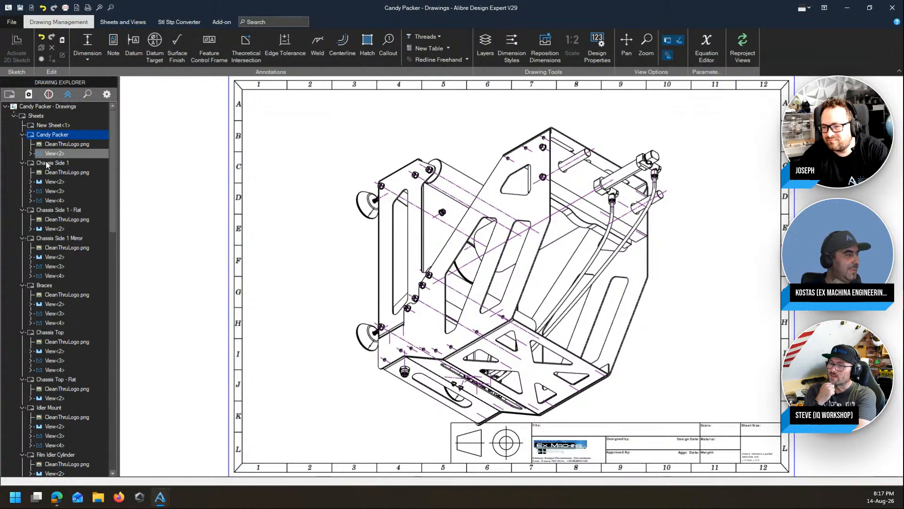
Step: Examine the Chassis Side 1, Chassis Side 1 - Flat, Chassis Side 1 Mirror and Braces sheets
click(46, 162)
click(62, 210)
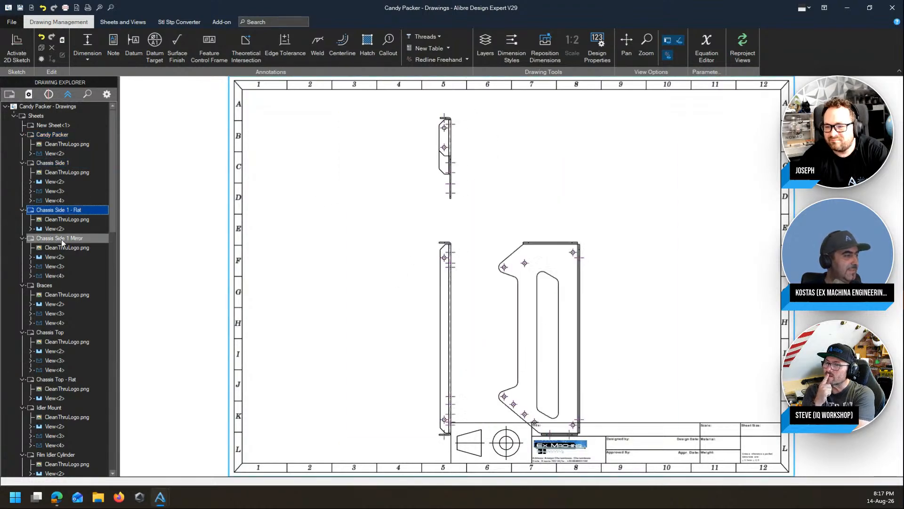
click(62, 238)
click(45, 285)
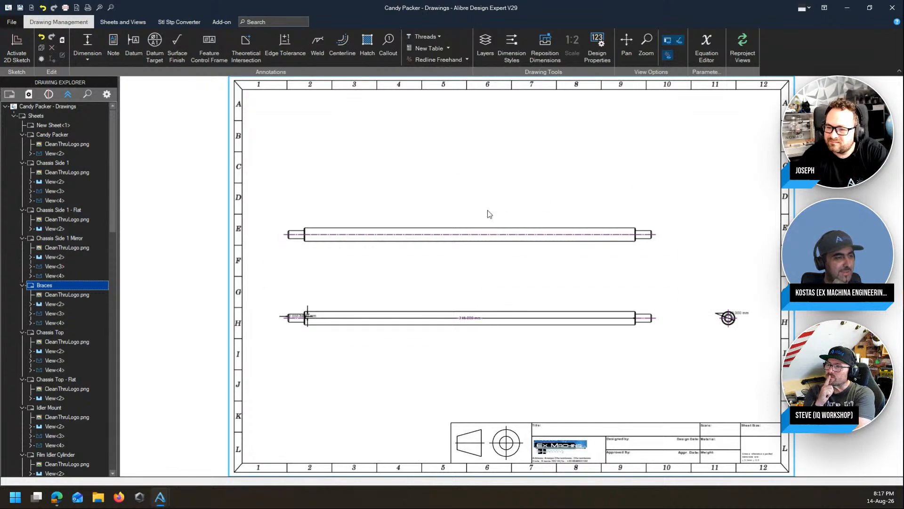
scroll(490, 229, down, 2)
scroll(532, 386, up, 3)
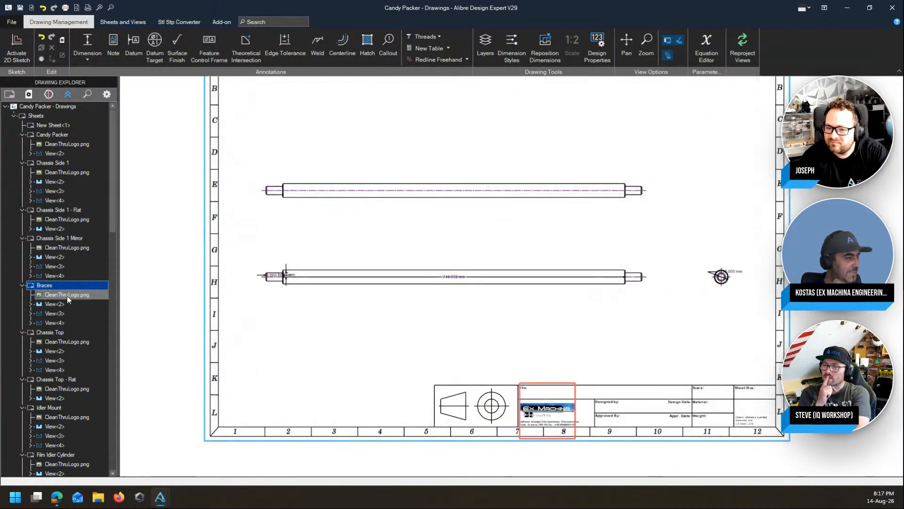
Step: On the Chassis Top sheet, move the large plate view up clear of the title block and the narrow view above it inside the border
click(50, 332)
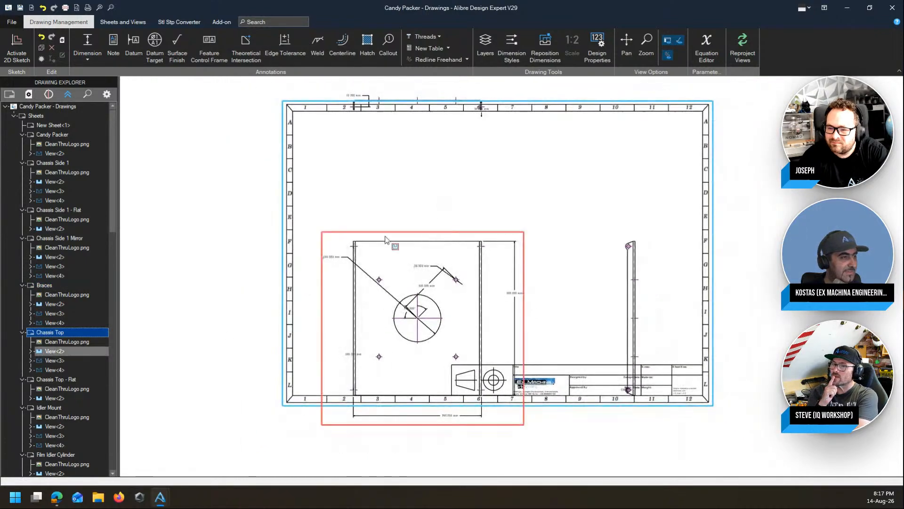
mouse_move(323, 231)
mouse_down()
mouse_move(320, 188)
mouse_move(300, 187)
mouse_move(297, 198)
mouse_move(316, 210)
mouse_move(305, 229)
mouse_move(417, 141)
mouse_move(334, 209)
mouse_up()
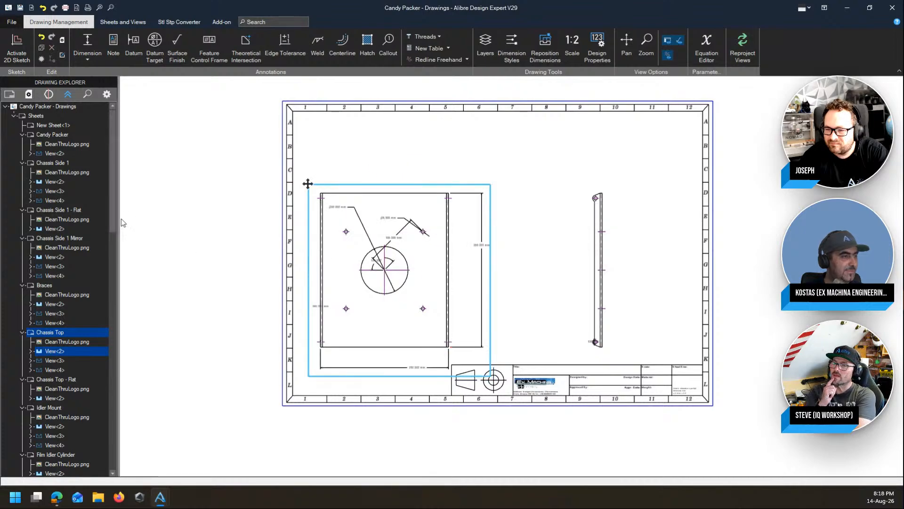
middle_drag(259, 186, 278, 249)
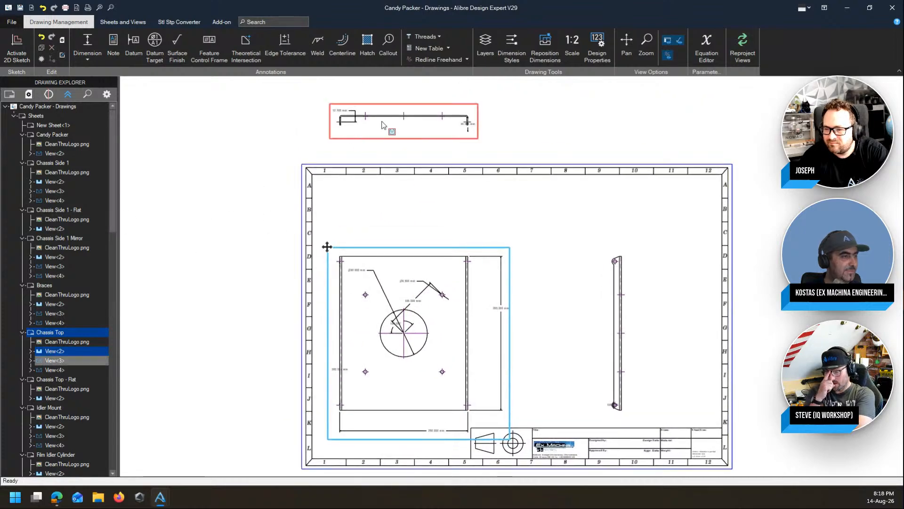
click(410, 109)
drag(330, 107, 330, 190)
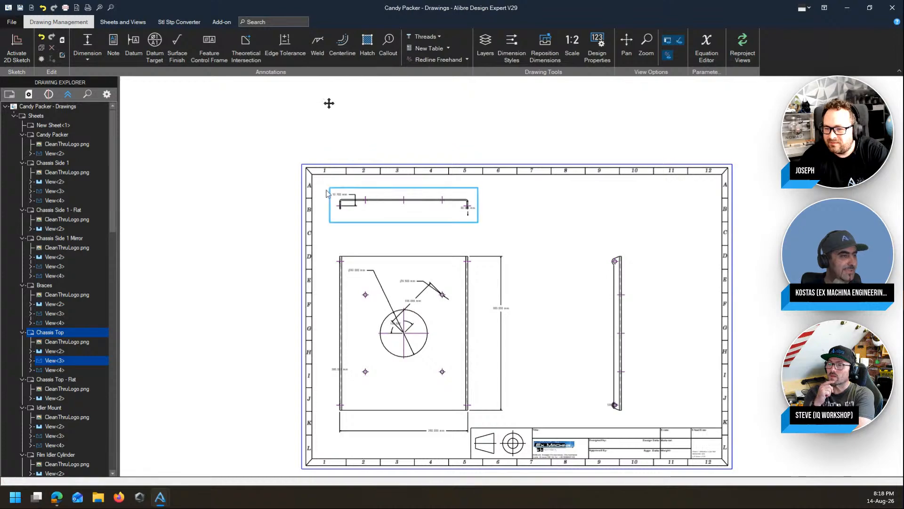
Step: On the Chassis Top sheet, move the narrow side view horizontally away from the plate view, closer to the sheet border
click(256, 283)
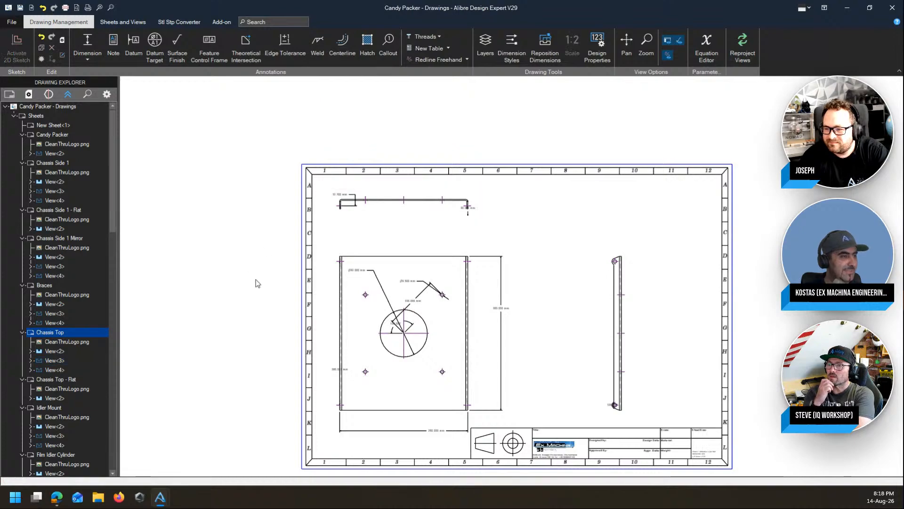
click(604, 253)
drag(604, 253, 644, 248)
click(253, 275)
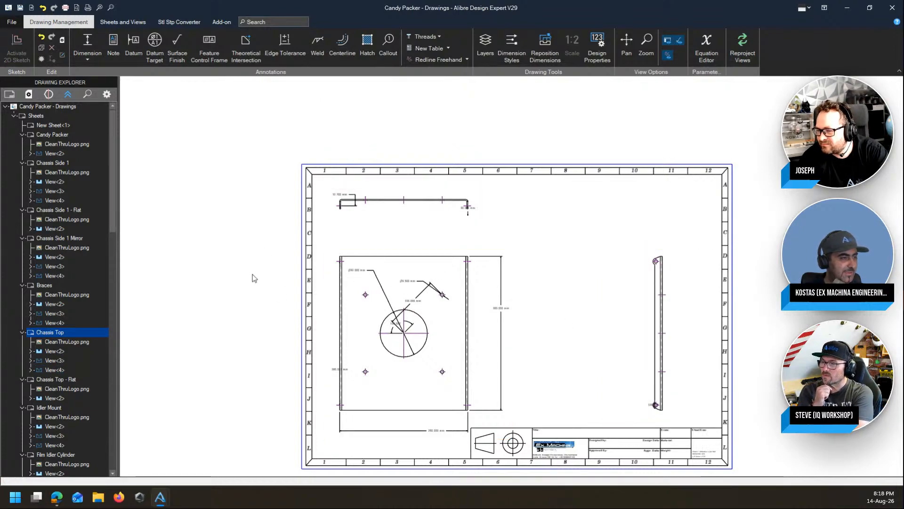
middle_drag(334, 235, 366, 175)
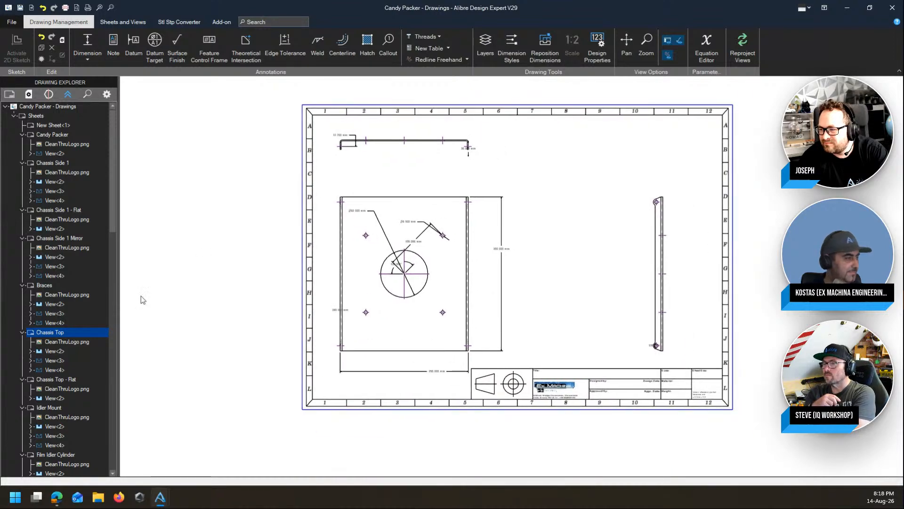
Step: Examine the Chassis Top - Flat, Idler Mount, Film Idler Cylinder, Tower Side and Tower Side - Flat sheets
click(72, 380)
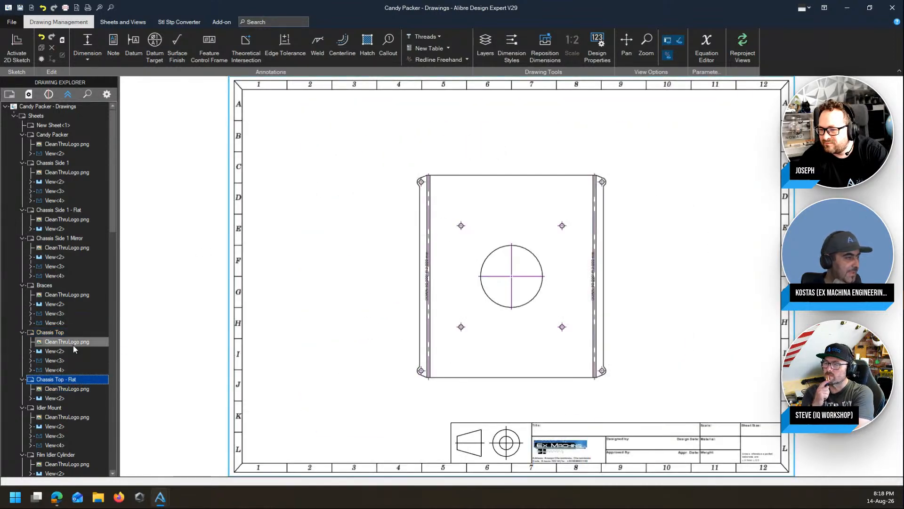
click(70, 333)
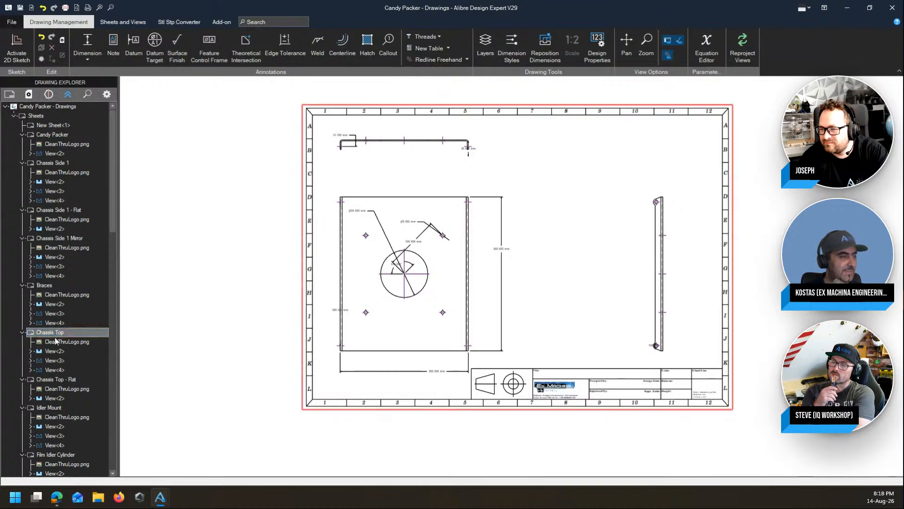
click(64, 379)
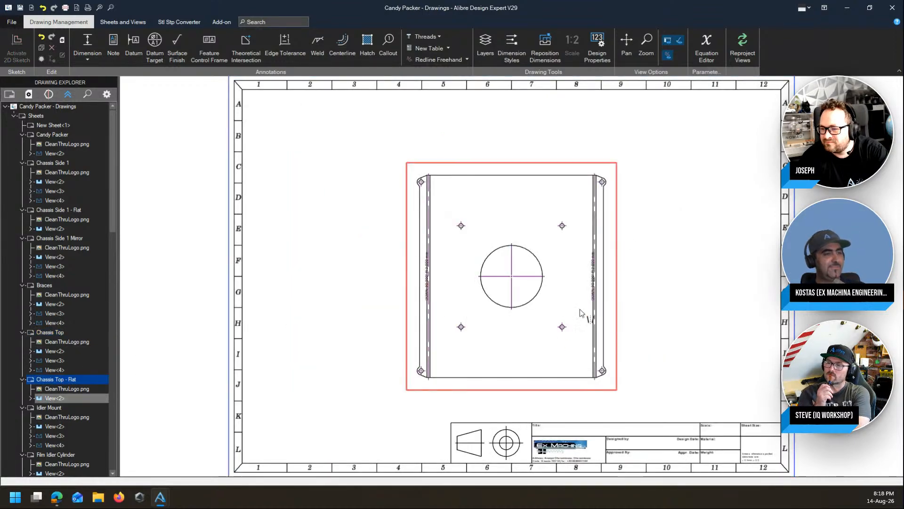
scroll(586, 311, down, 2)
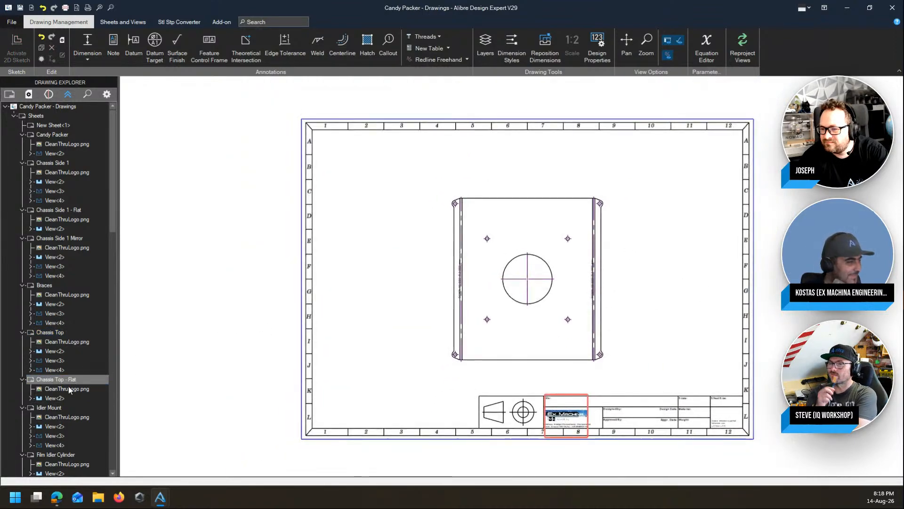
click(49, 407)
click(52, 455)
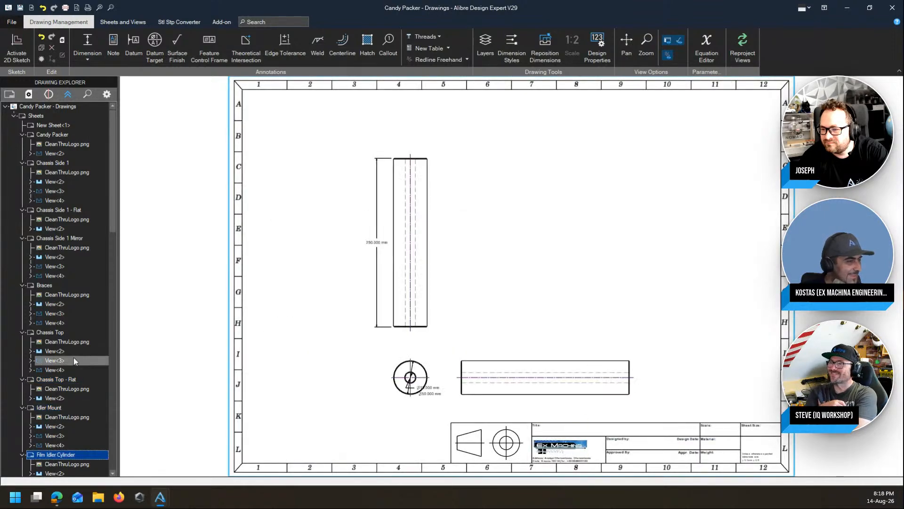
scroll(73, 357, down, 3)
click(68, 416)
scroll(95, 333, down, 3)
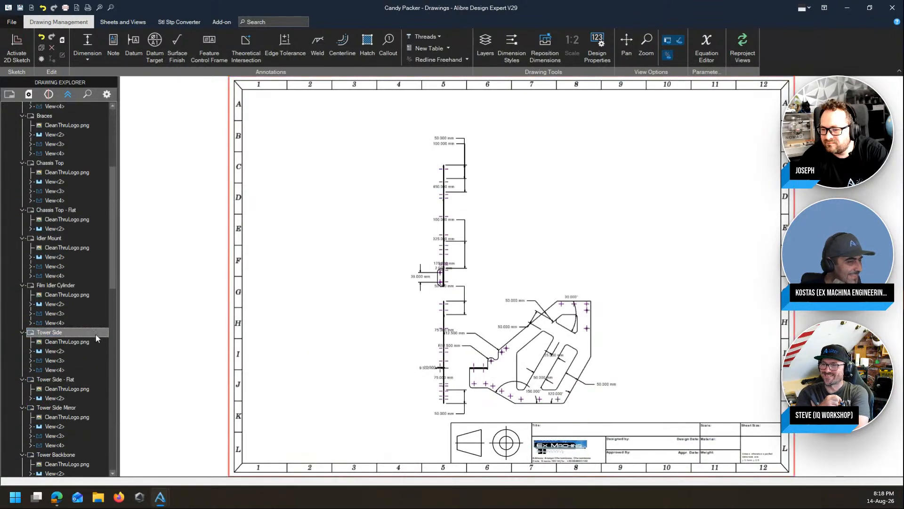
click(86, 377)
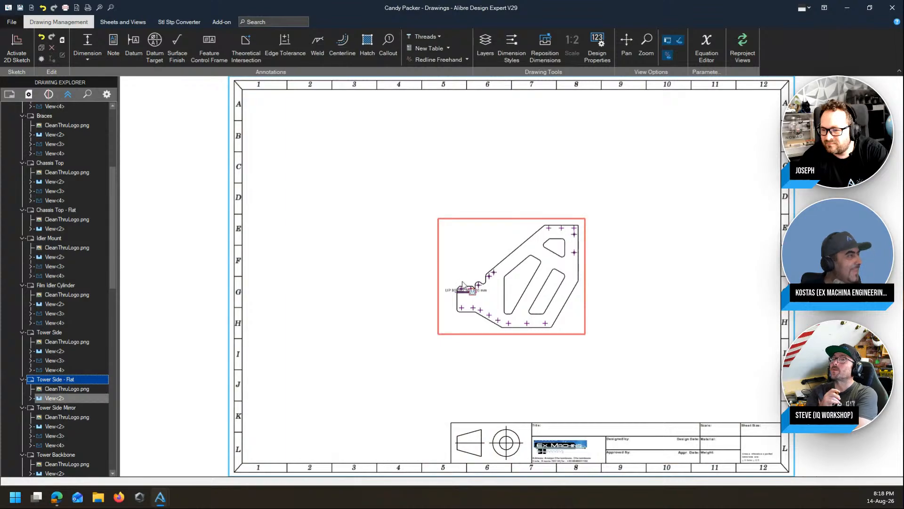
click(154, 178)
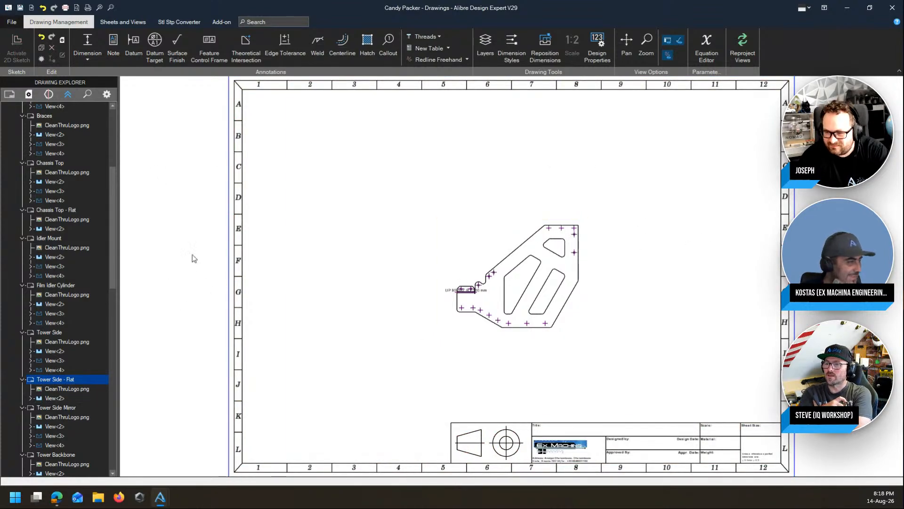
mouse_move(111, 210)
mouse_down()
mouse_move(111, 392)
mouse_move(119, 142)
mouse_up()
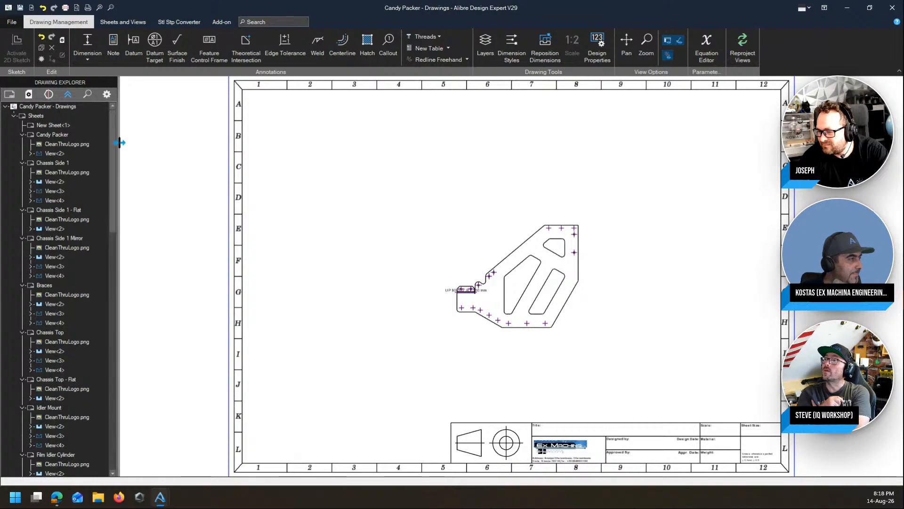
Step: On the Candy Packer sheet, accept the title block's text fields unedited and apply the assembly's design properties to fill them in
click(52, 135)
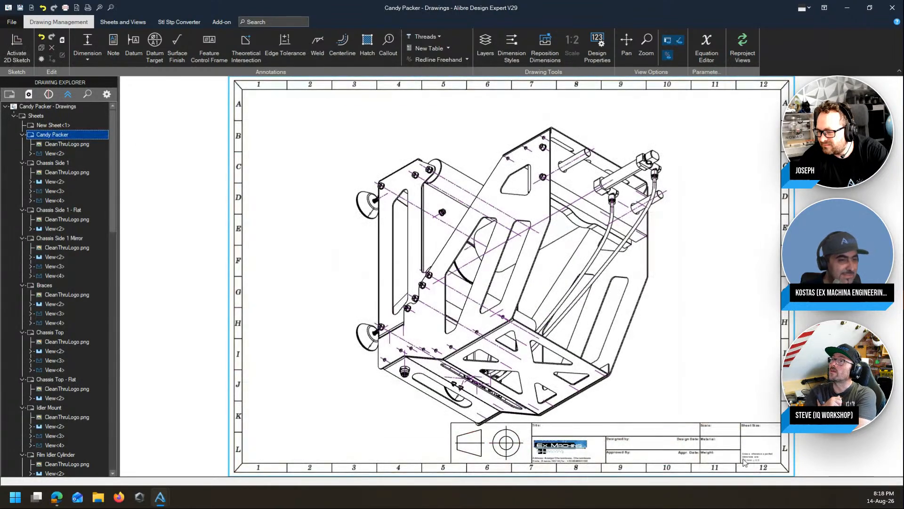
double_click(752, 431)
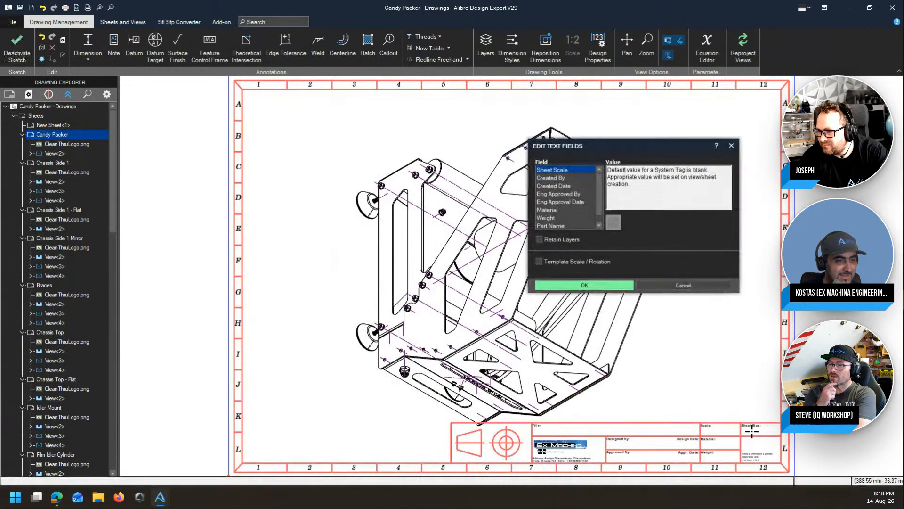
click(584, 284)
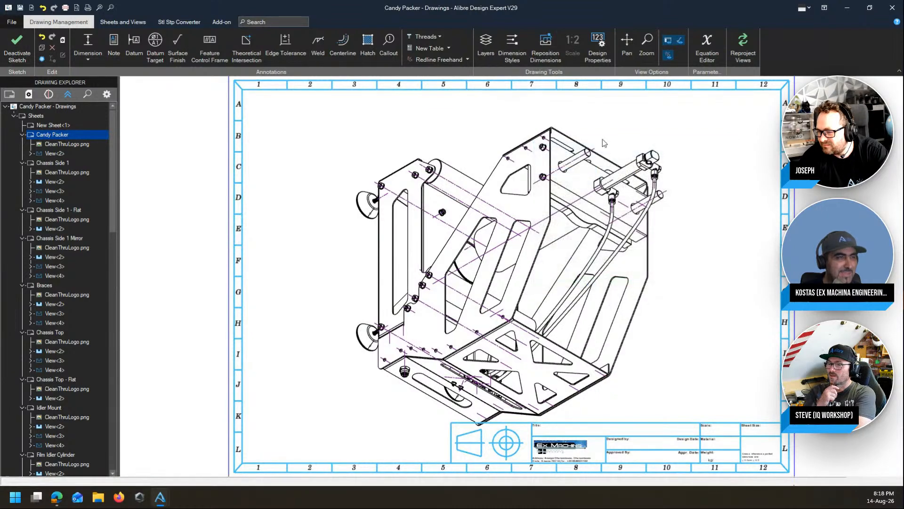
click(597, 57)
click(131, 386)
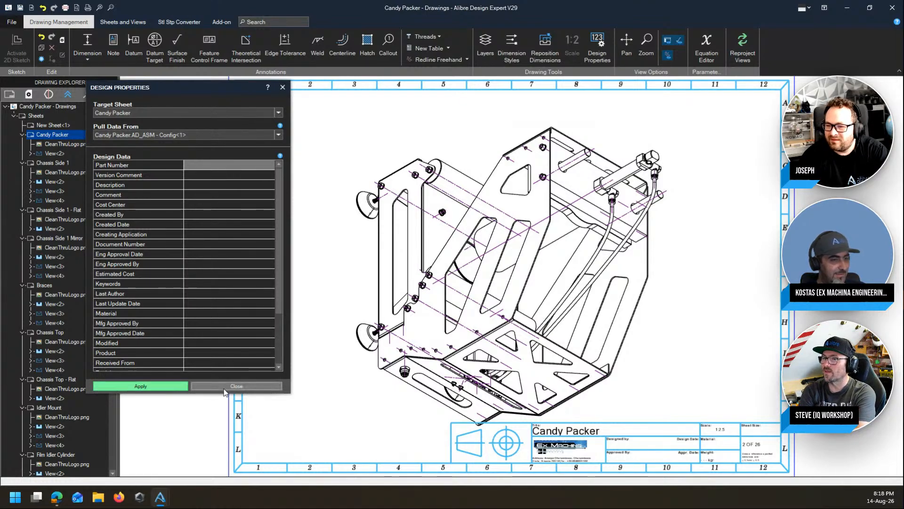
click(203, 387)
scroll(778, 453, up, 5)
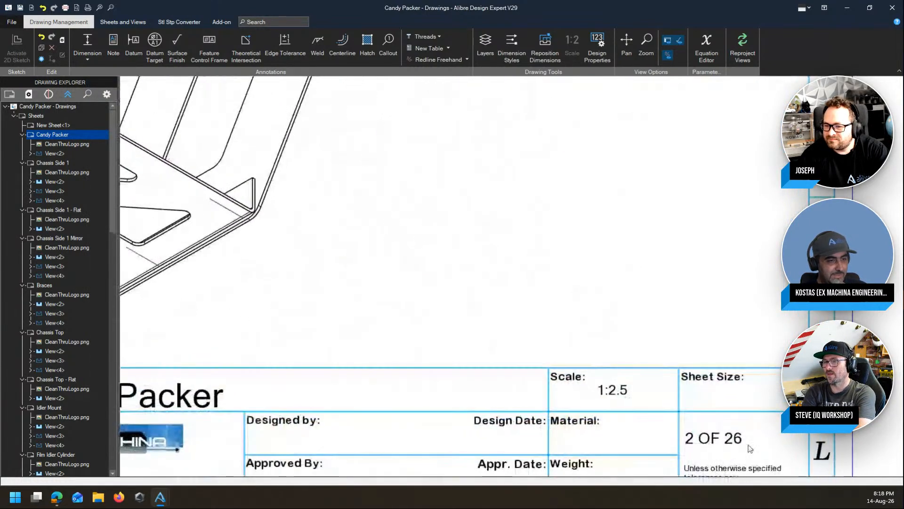
scroll(737, 445, down, 5)
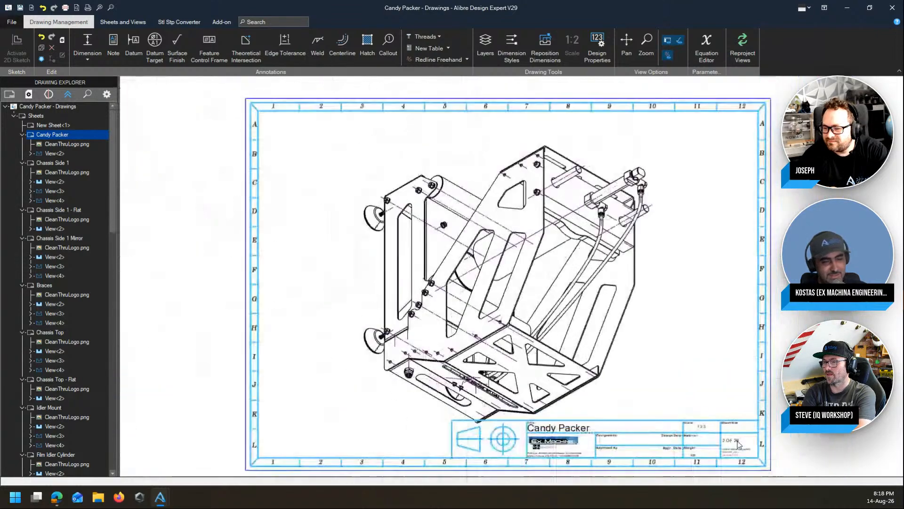
scroll(715, 366, up, 1)
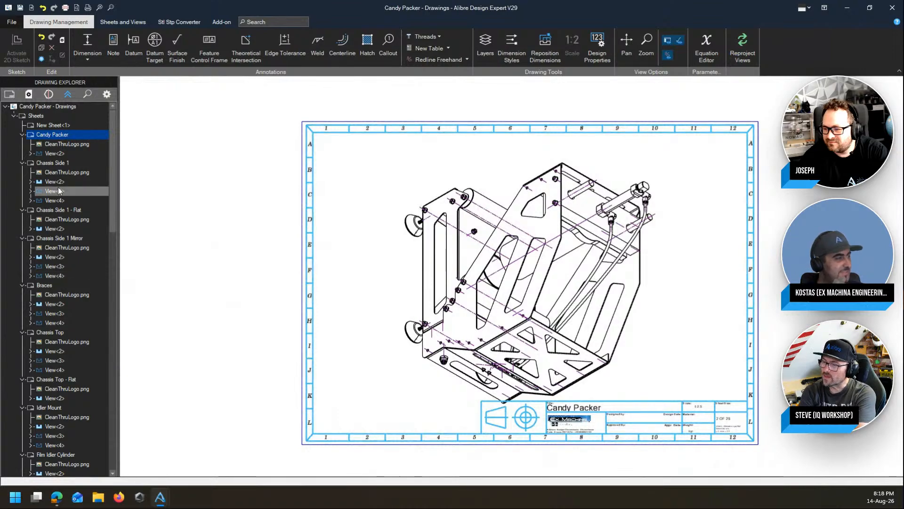
Step: Look through the Chassis Side 1, Chassis Side 1 - Flat, Chassis Side 1 Mirror and Braces sheets
click(55, 163)
click(55, 210)
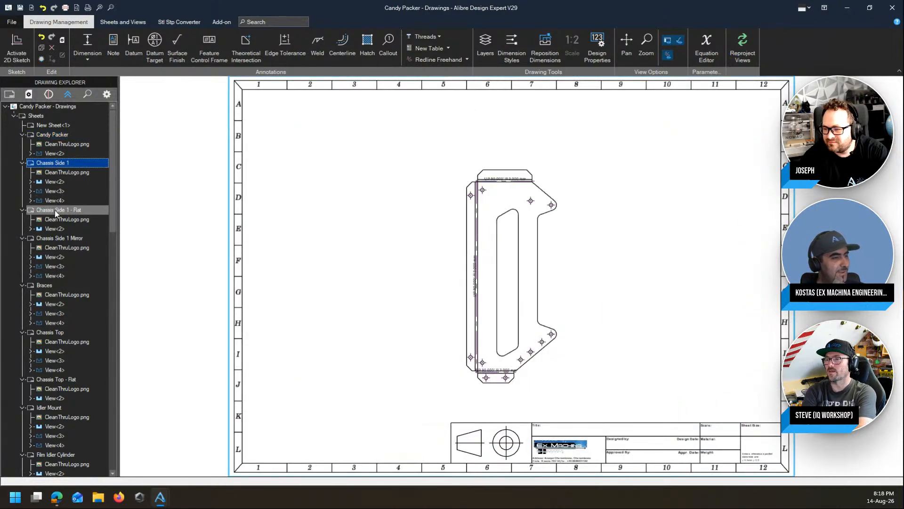
click(54, 237)
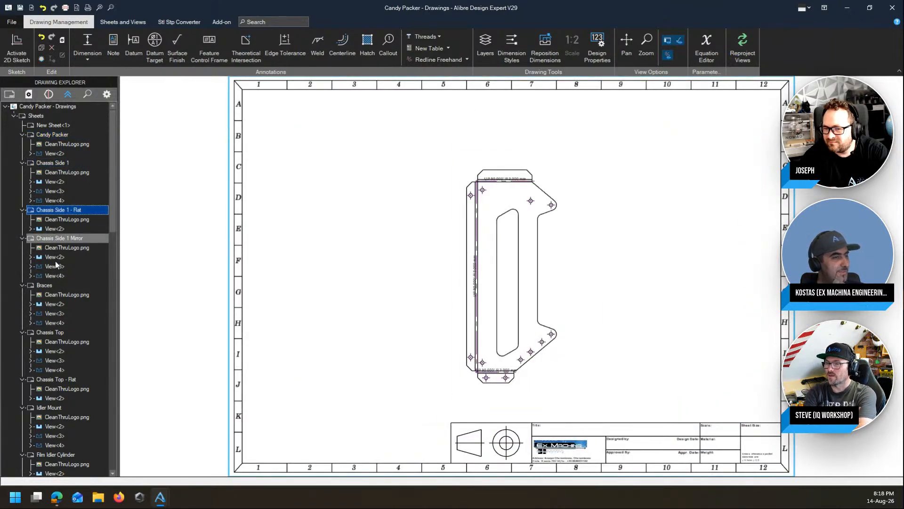
click(61, 286)
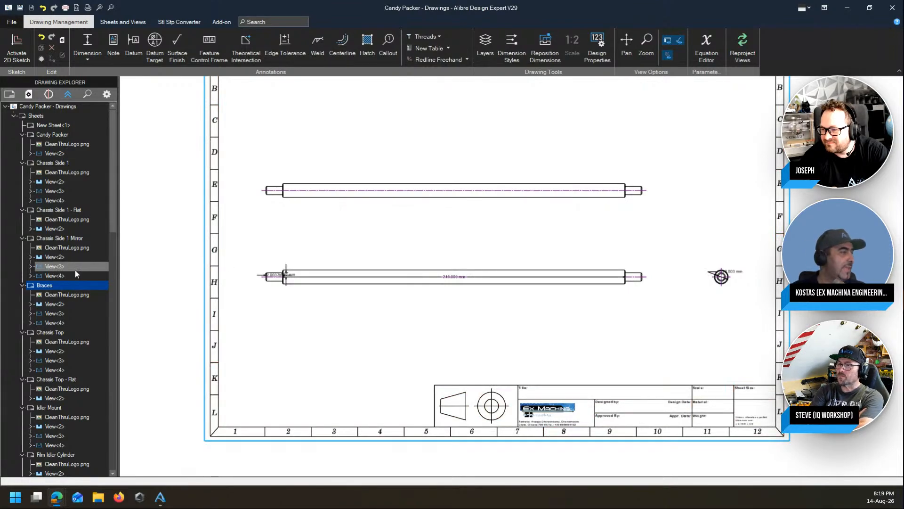
click(75, 238)
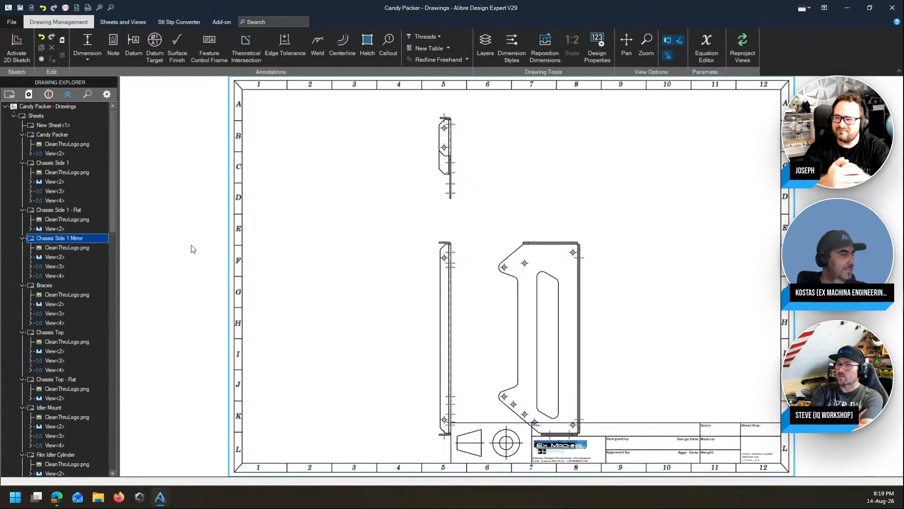
Step: Examine the bend lines and bend notes of the flat pattern on the Chassis Side 1 - Flat sheet
click(67, 210)
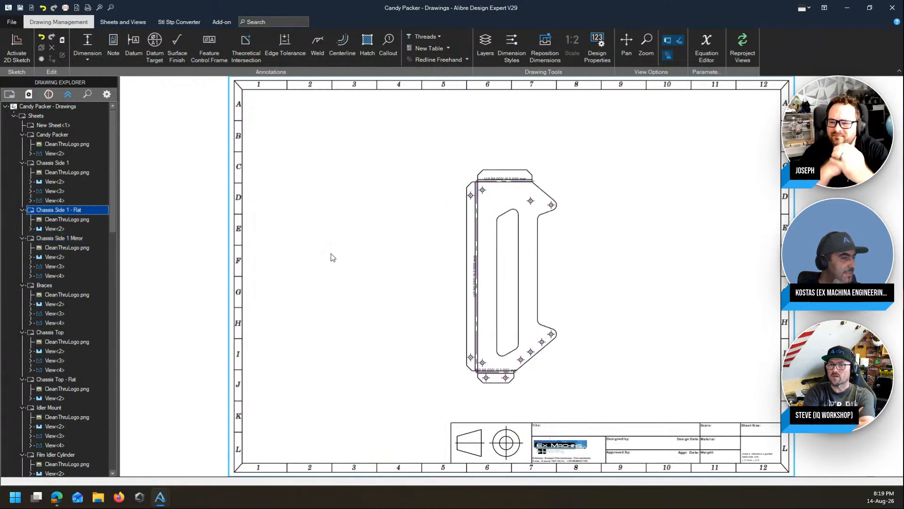
scroll(480, 226, up, 6)
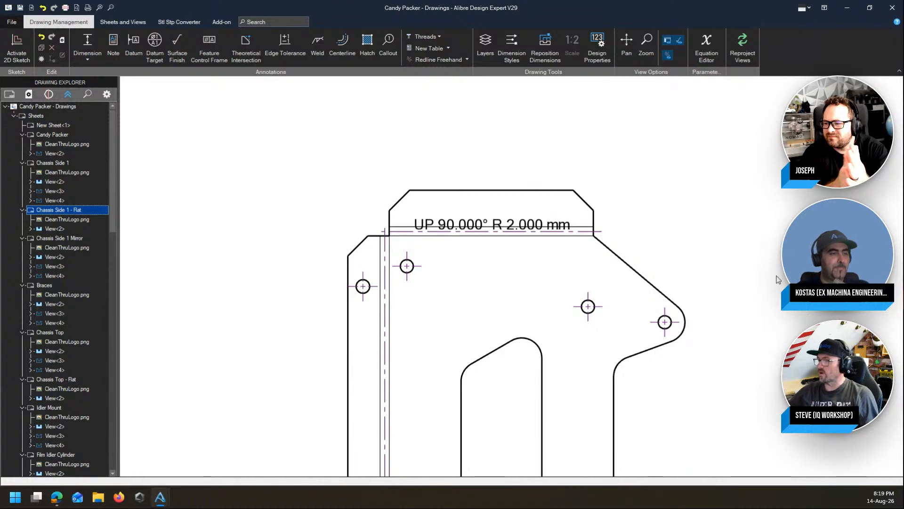
scroll(460, 157, down, 3)
scroll(474, 188, up, 5)
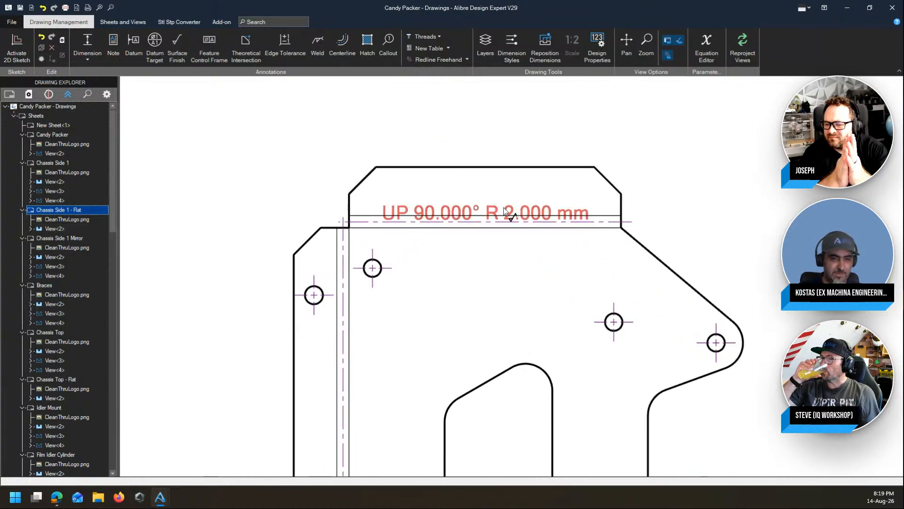
scroll(504, 210, down, 2)
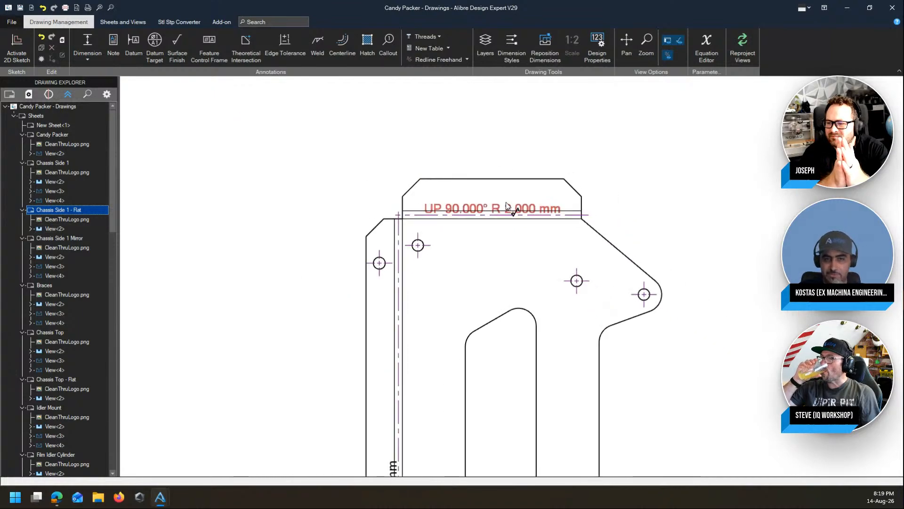
scroll(506, 207, down, 2)
scroll(613, 241, down, 2)
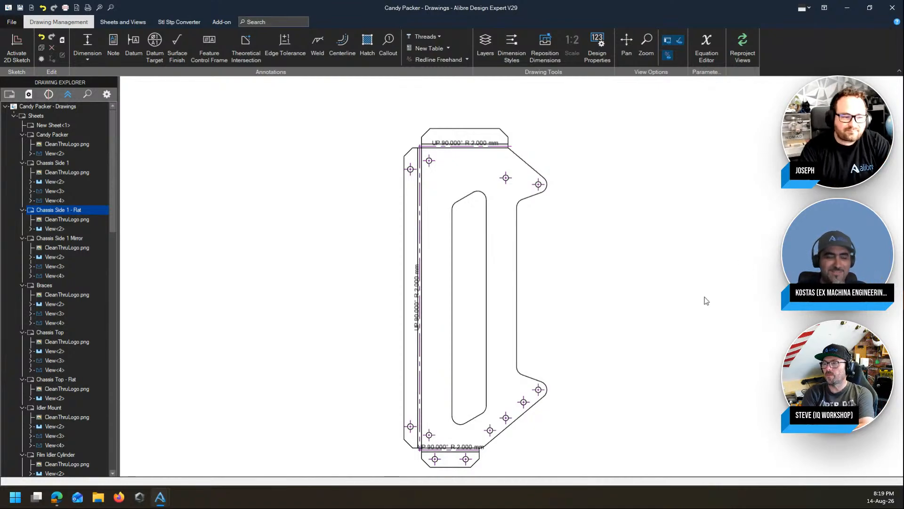
scroll(372, 208, down, 5)
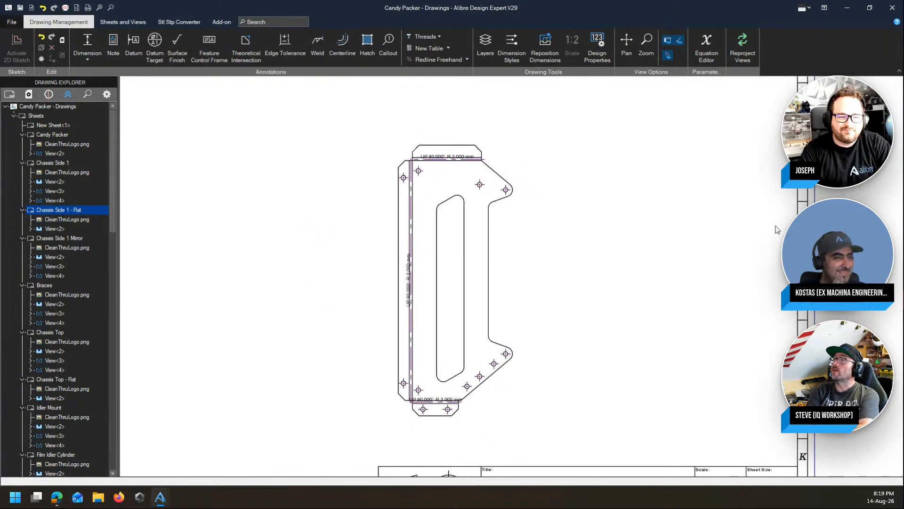
scroll(720, 238, down, 4)
scroll(659, 243, down, 2)
middle_drag(668, 228, 631, 241)
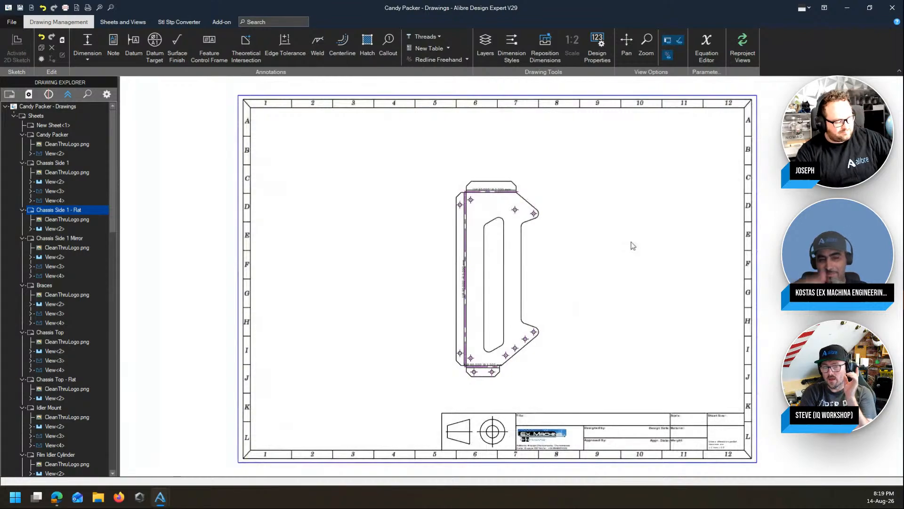
Step: Close the generated drawing and review the item list with its off-the-shelf markings in the ExMDrawings window
click(892, 9)
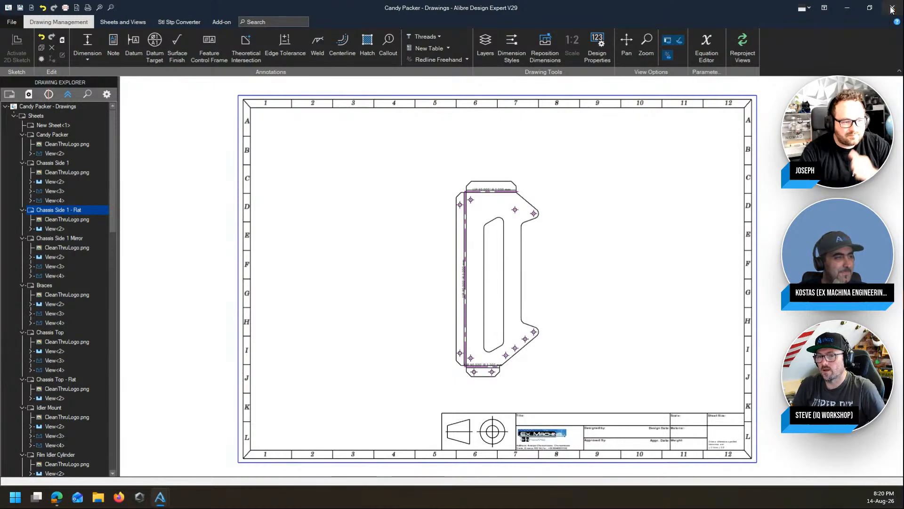
click(450, 266)
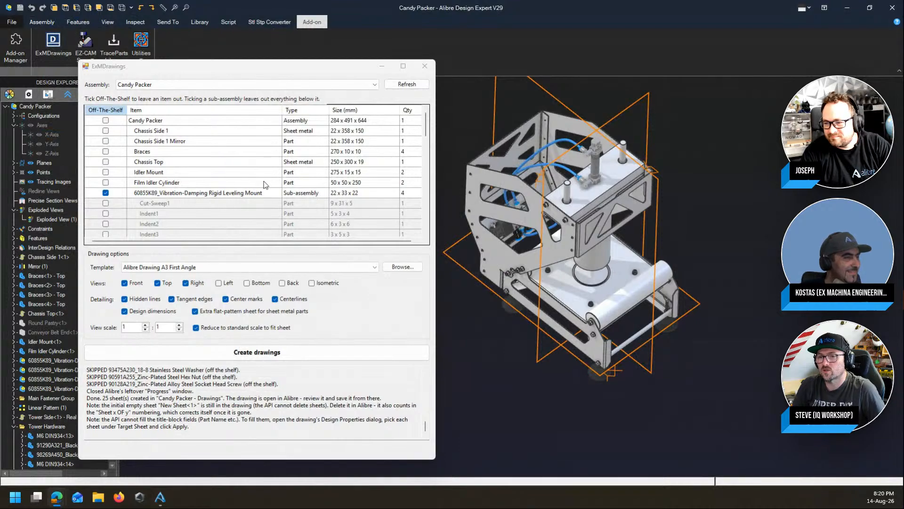
click(353, 69)
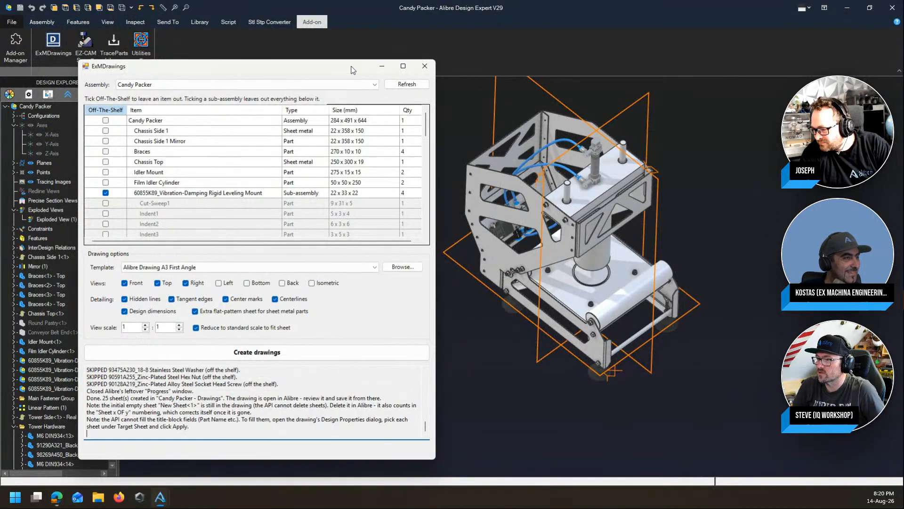
mouse_move(426, 135)
mouse_down()
mouse_move(428, 158)
mouse_move(430, 123)
mouse_up()
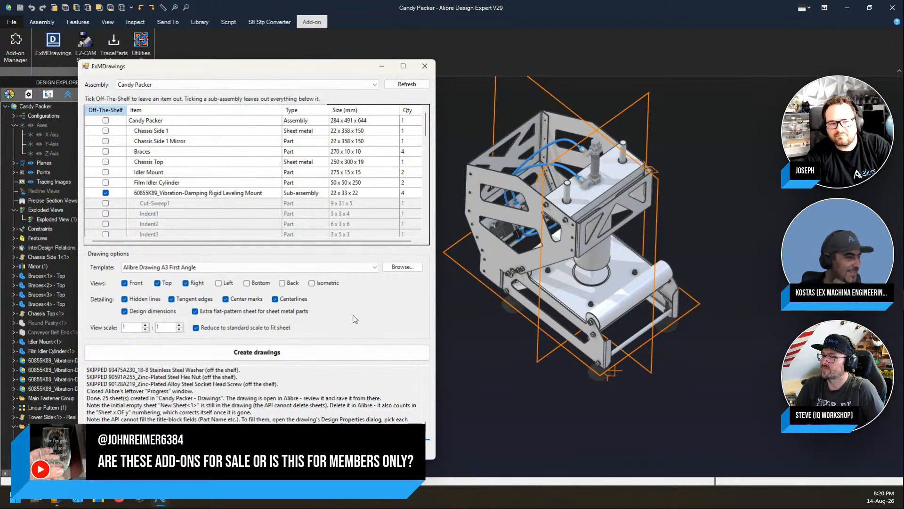
scroll(343, 188, down, 5)
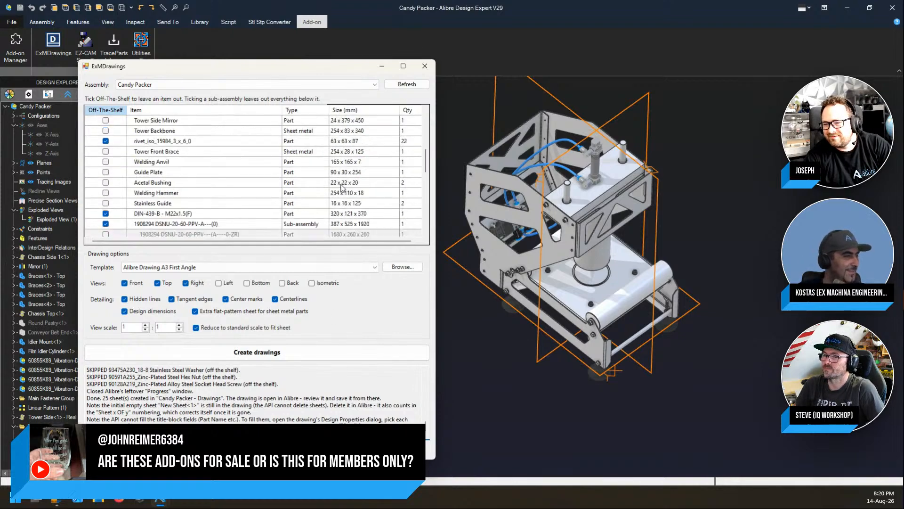
Step: Mark the 5486K514 Weld-Spatter-Resistant Push-to-Connect Tube item as off-the-shelf in the Candy Packer list and close ExMDrawings
scroll(342, 188, down, 1)
scroll(342, 188, down, 3)
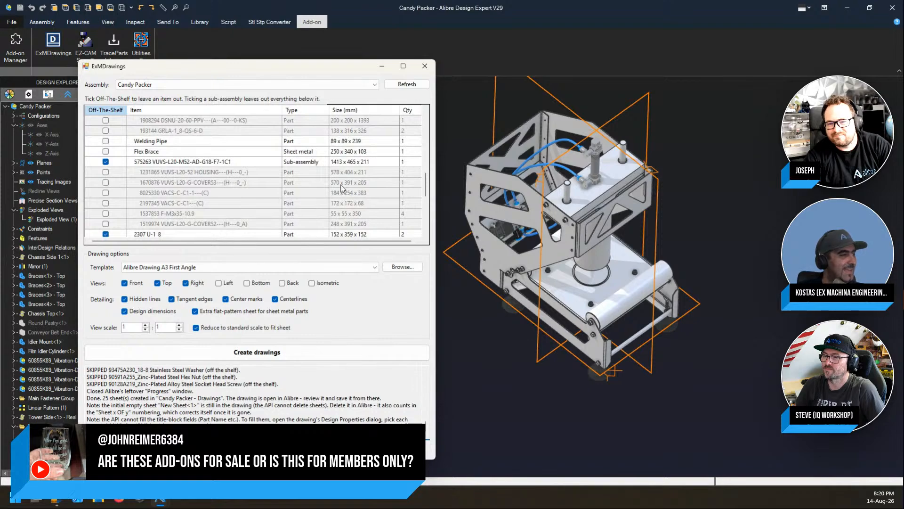
scroll(343, 188, down, 5)
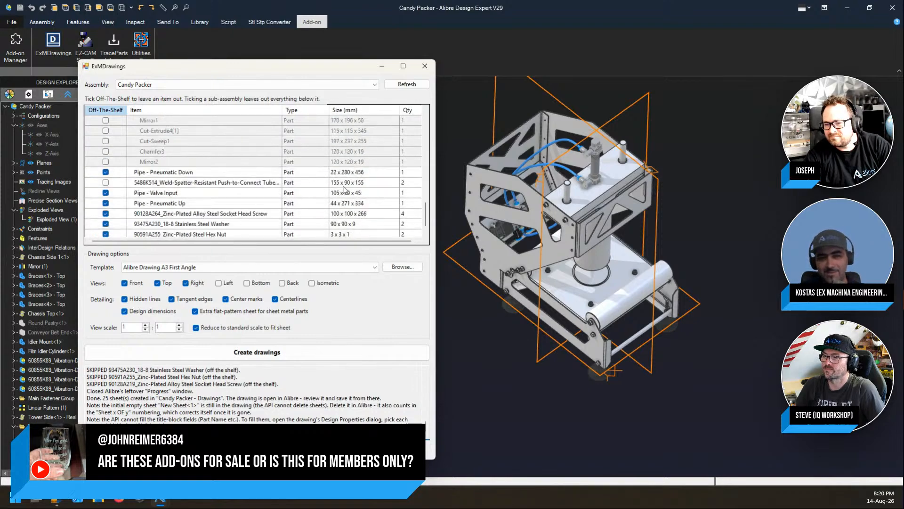
click(105, 183)
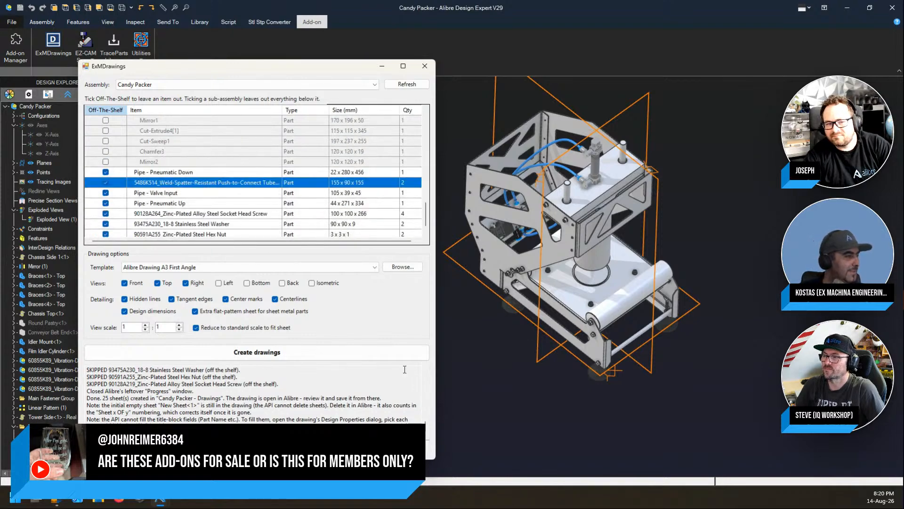
scroll(347, 204, down, 1)
scroll(344, 226, up, 10)
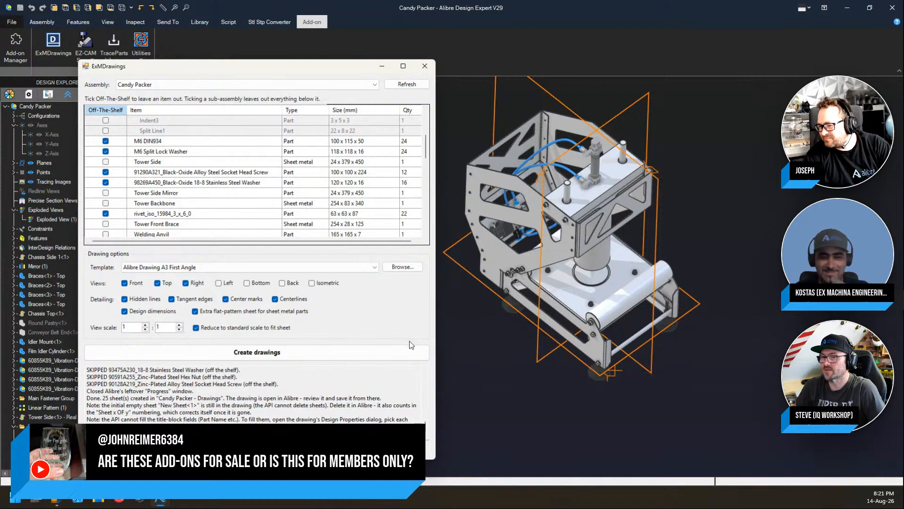
click(426, 67)
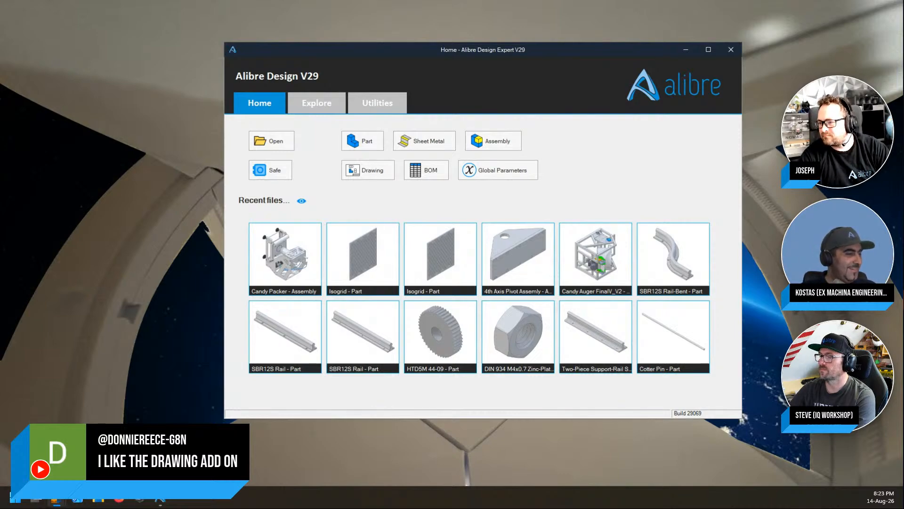
Step: Open the recent 4th Axis Pivot Assemly assembly and bring its window forward, closing the File Properties dialog
mouse_move(298, 345)
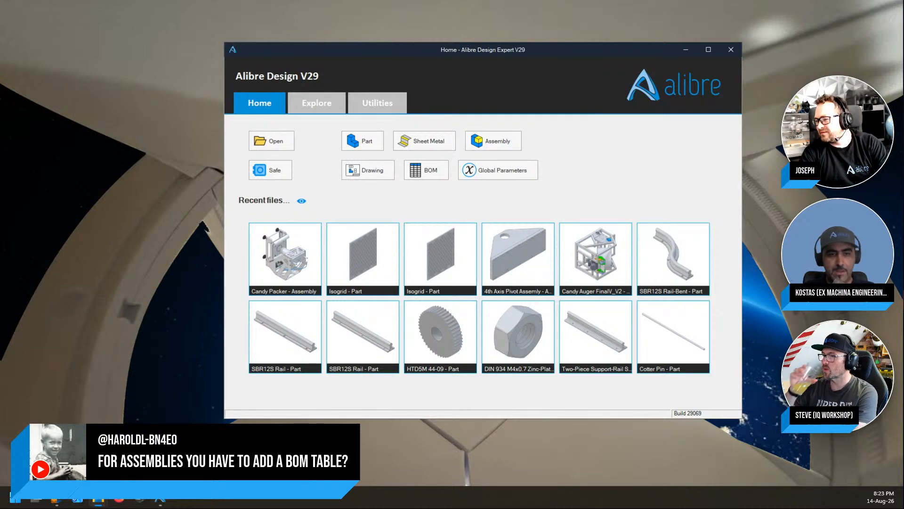
click(699, 184)
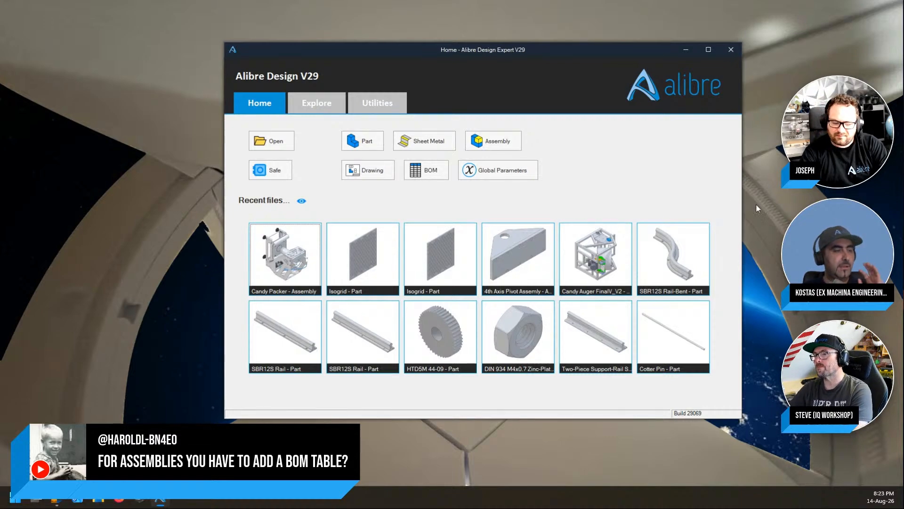
double_click(528, 258)
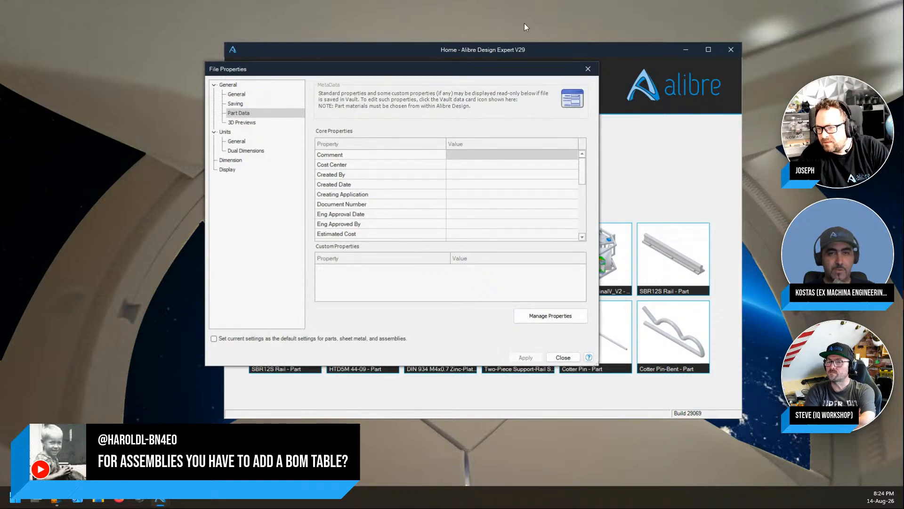
click(588, 68)
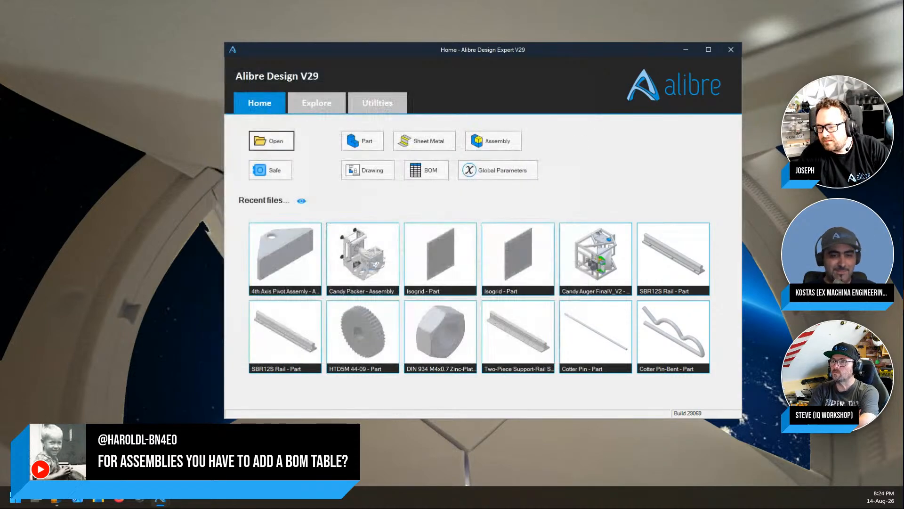
key(alt+Tab)
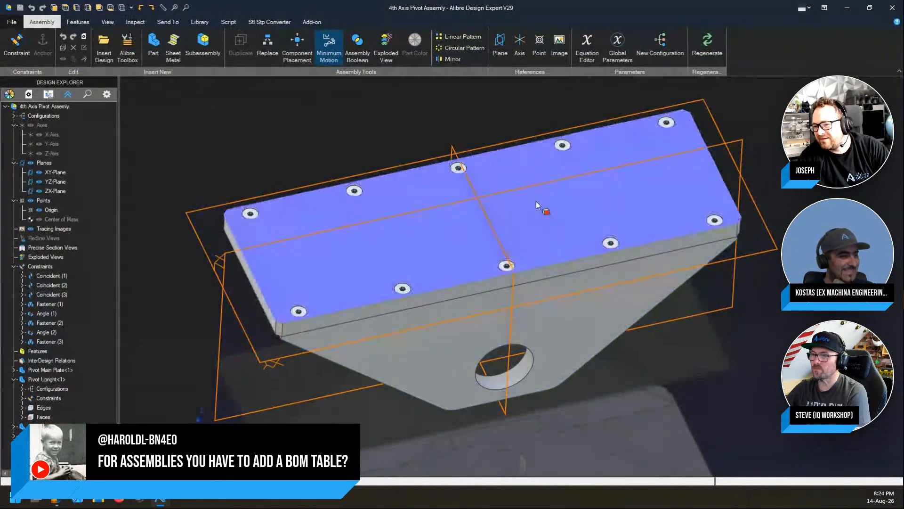
Step: Examine the pivot assembly's screwed top plate and its two uprights from below and above
middle_drag(386, 235, 405, 199)
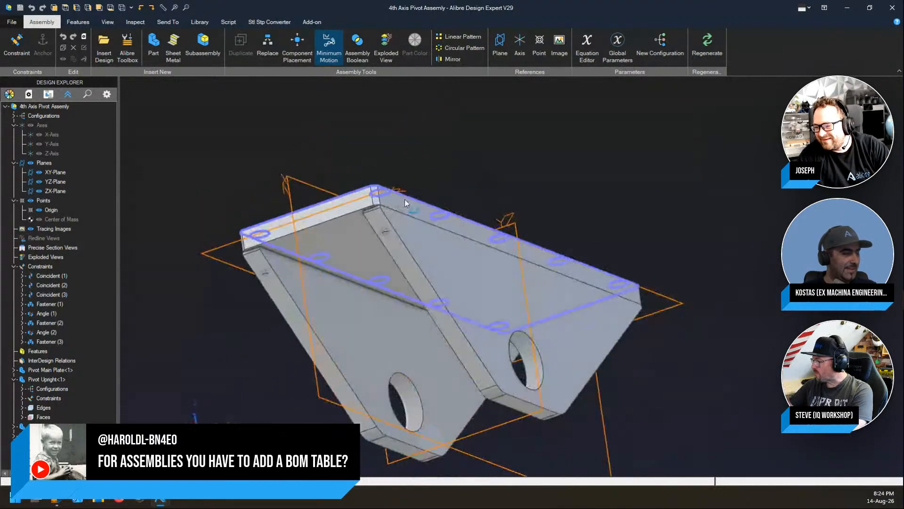
click(504, 313)
double_click(326, 354)
click(524, 290)
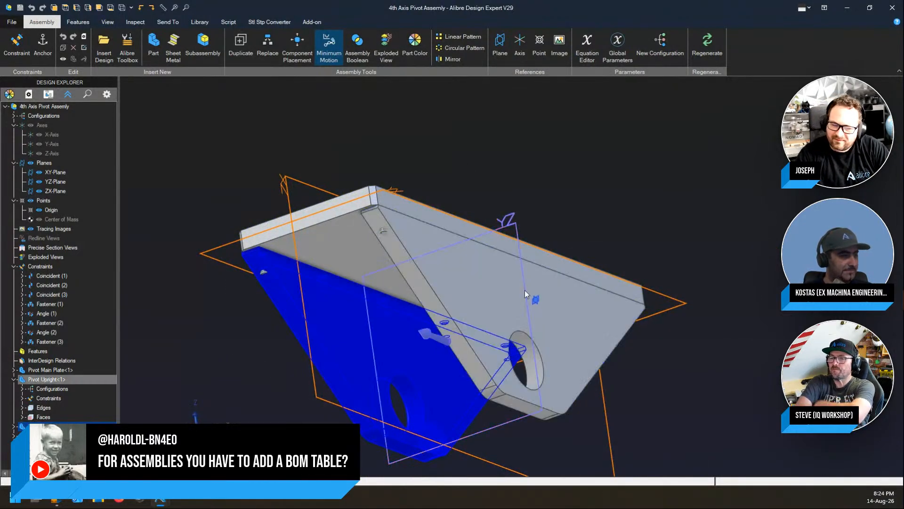
click(673, 197)
middle_drag(673, 197, 649, 238)
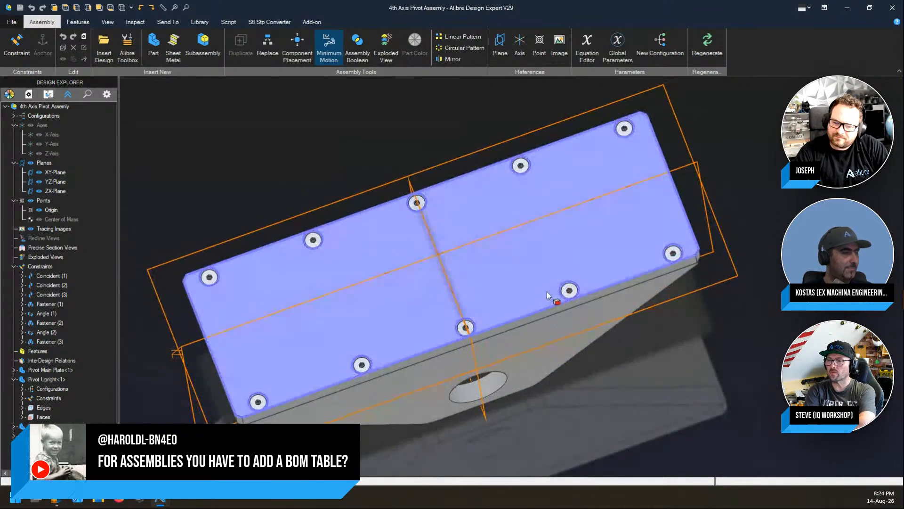
middle_drag(549, 296, 570, 282)
middle_drag(405, 158, 386, 155)
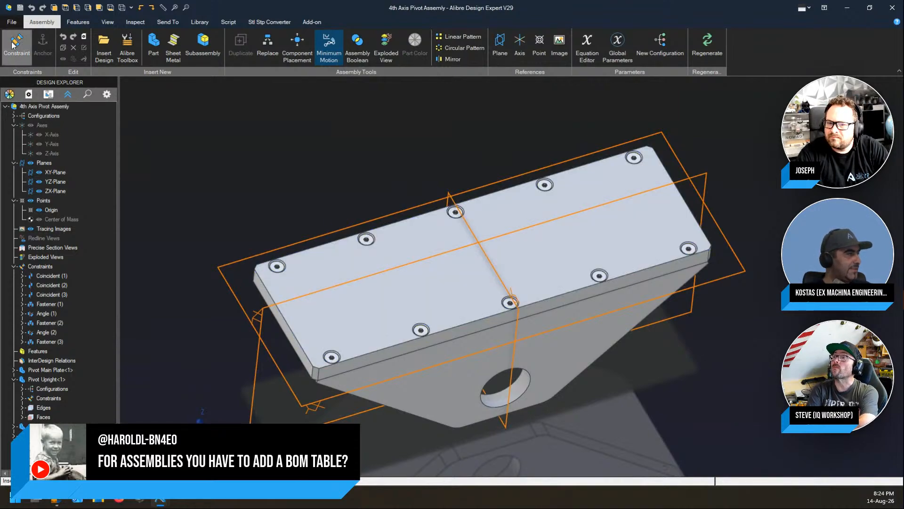
Step: Look up the "Treat as part in BOM when used as a subassembly" option in the pivot assembly's general file properties, leaving it unticked
click(15, 22)
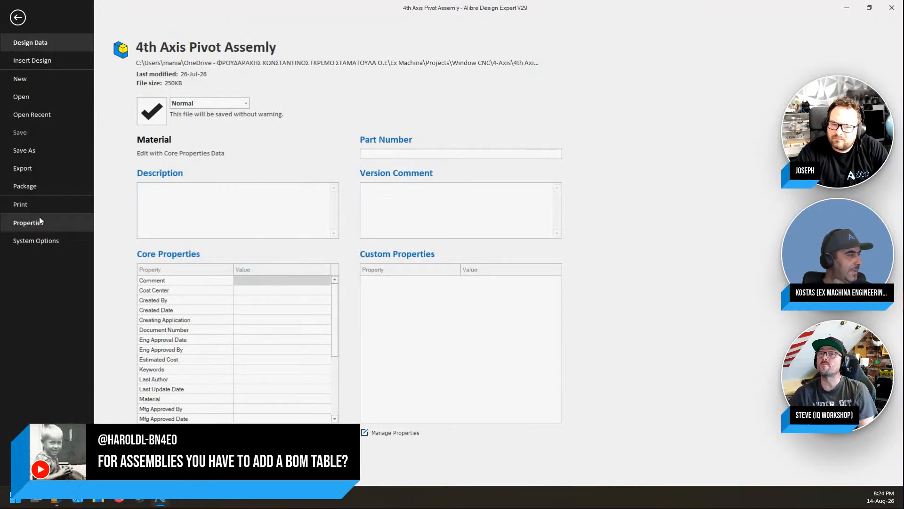
click(18, 18)
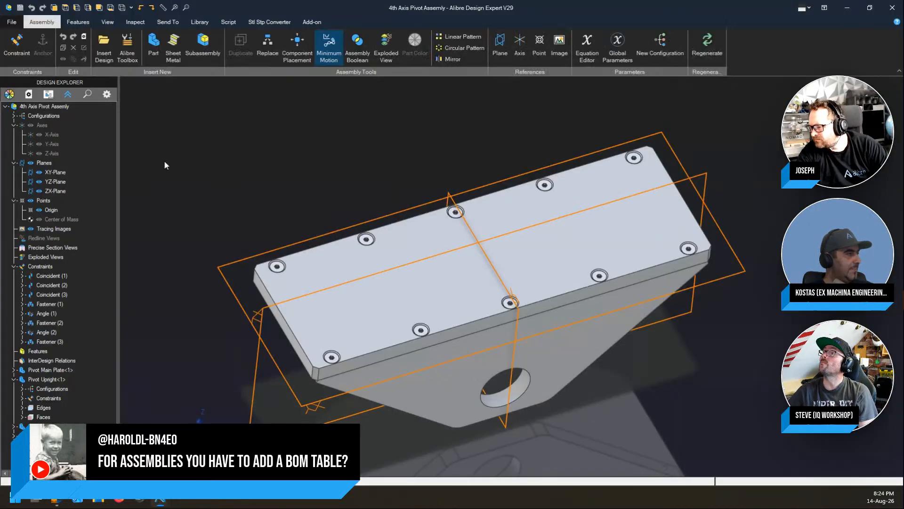
click(48, 94)
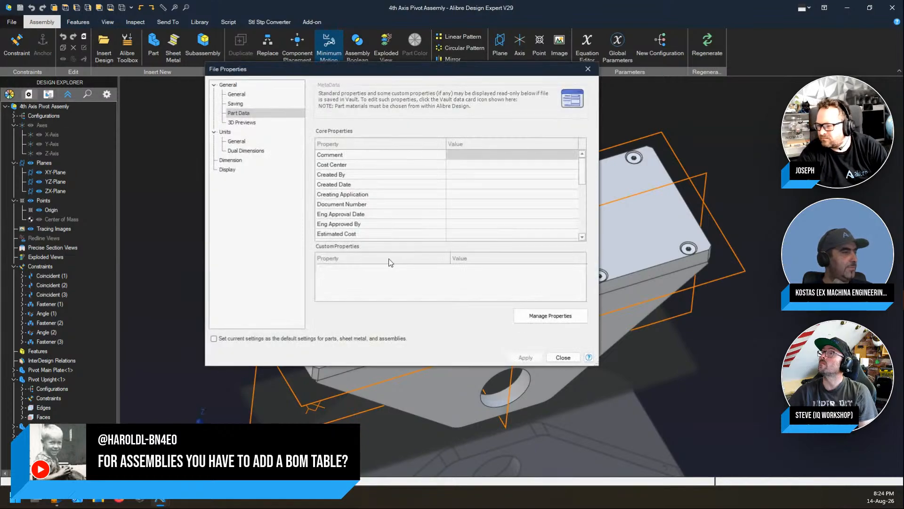
click(241, 94)
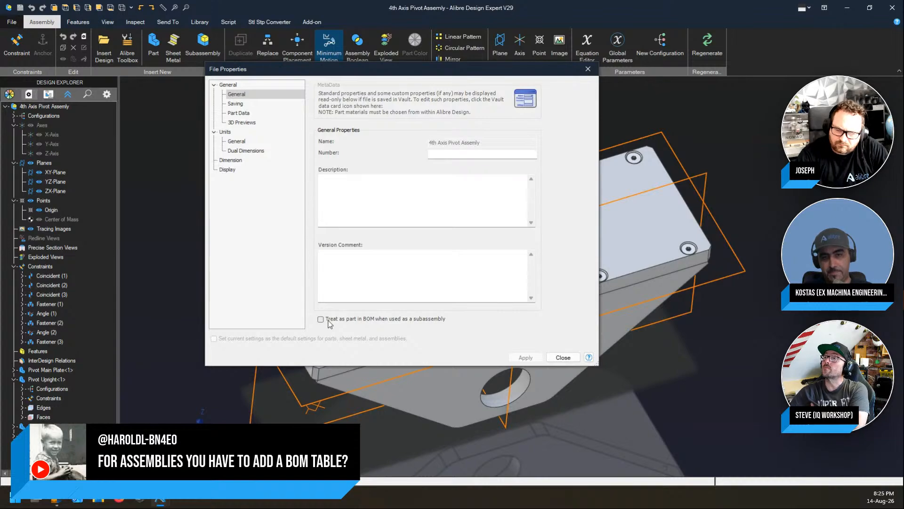
click(563, 357)
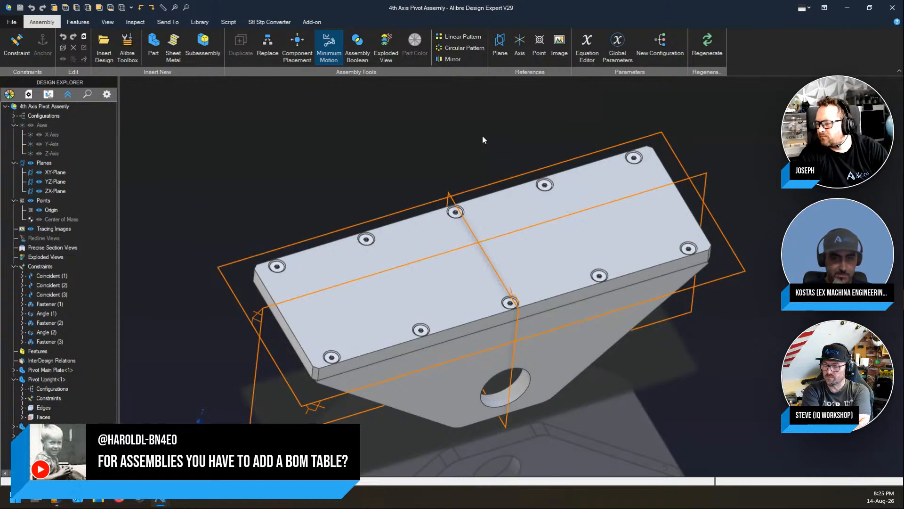
click(30, 104)
click(29, 98)
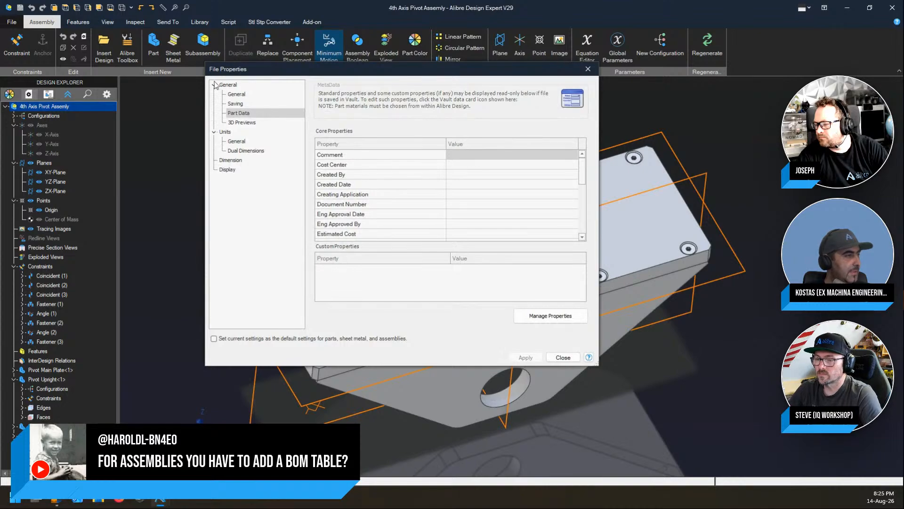
click(250, 97)
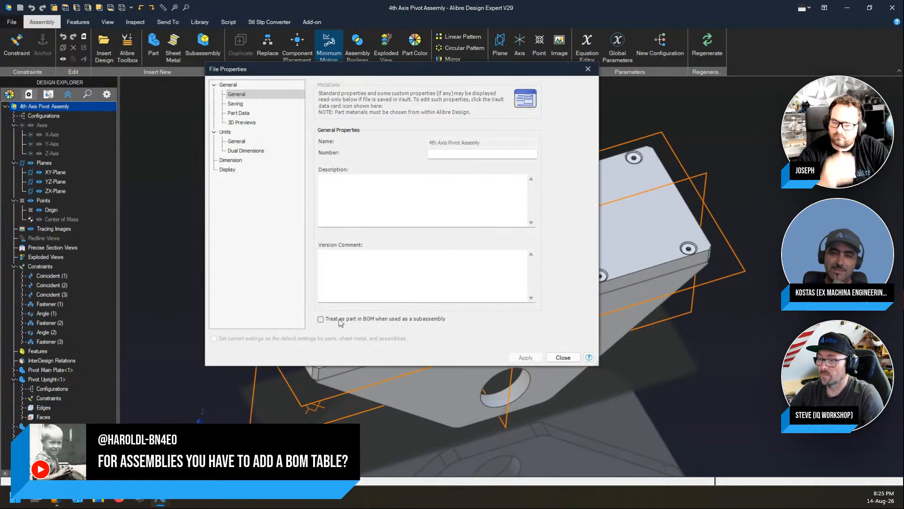
click(573, 359)
click(698, 413)
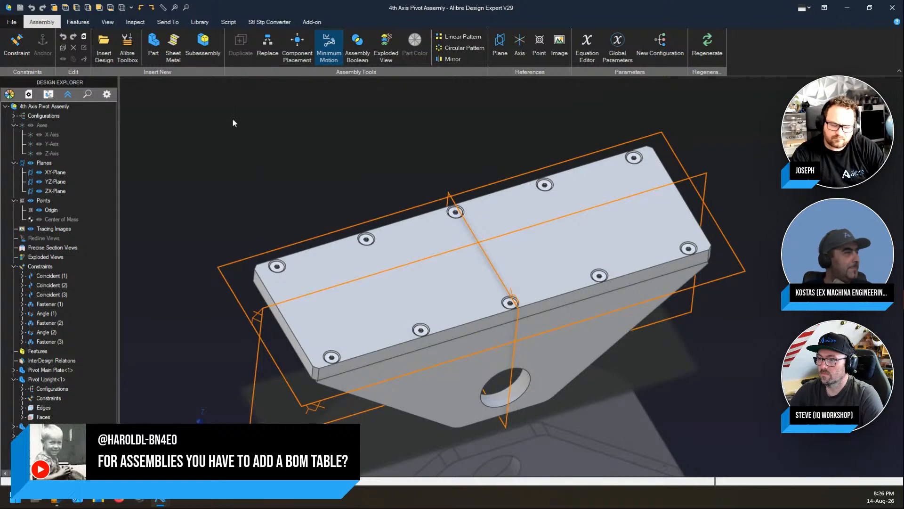
Step: Try marking the ISO 10642 M4 screws as off-the-shelf in ExMDrawings for the pivot assembly, clear the mark and close the window
click(312, 22)
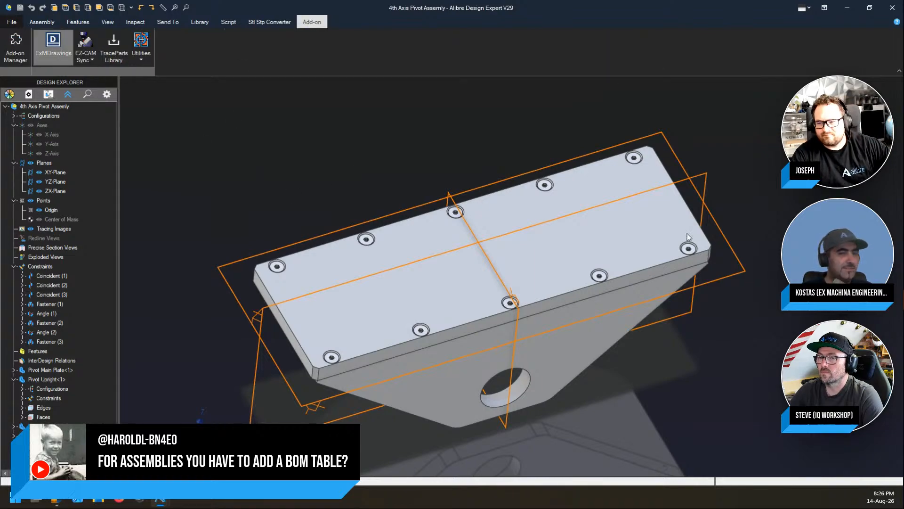
drag(859, 101, 201, 49)
scroll(778, 272, down, 1)
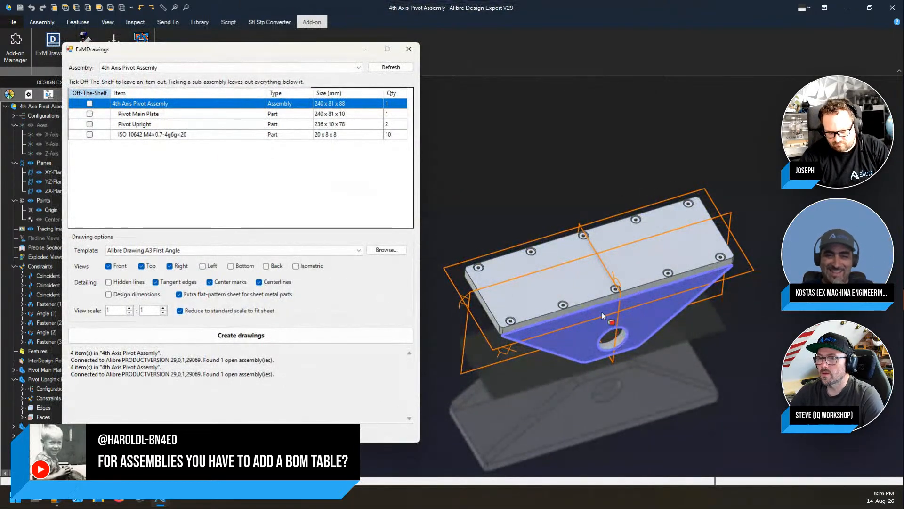
drag(212, 49, 247, 73)
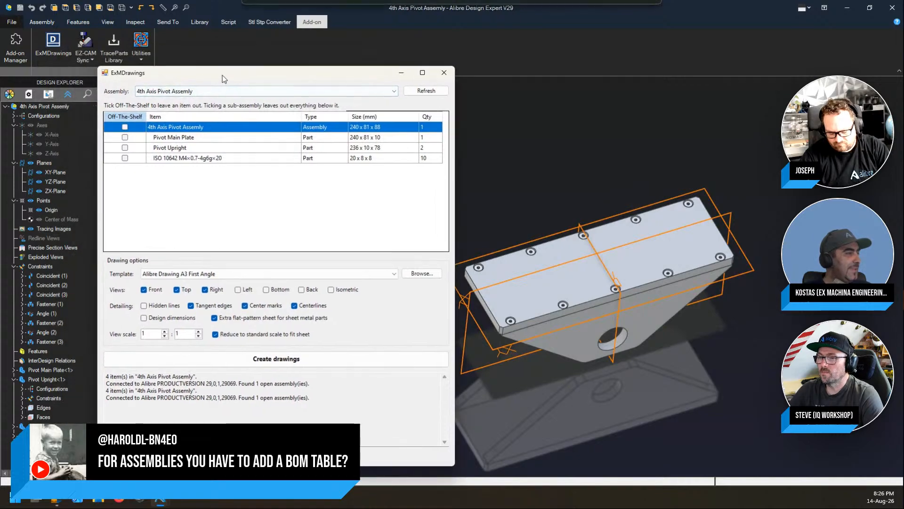
click(124, 158)
click(124, 159)
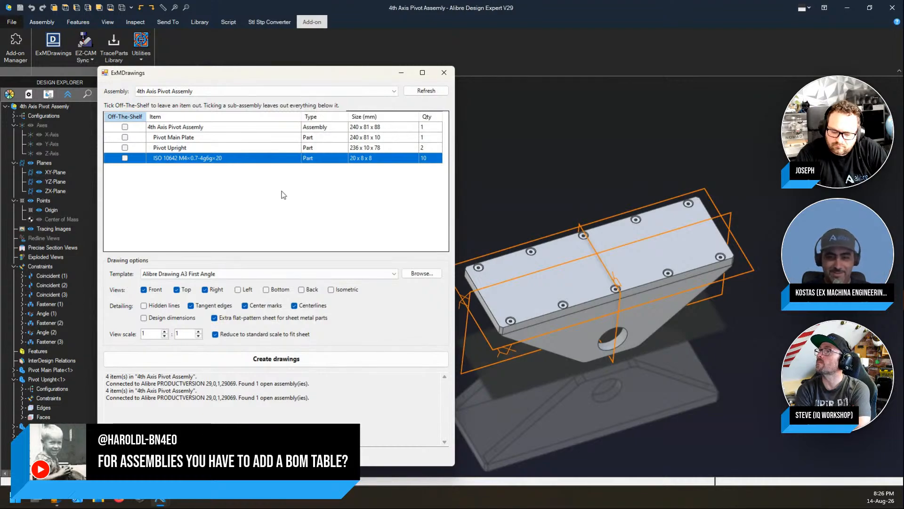
click(441, 74)
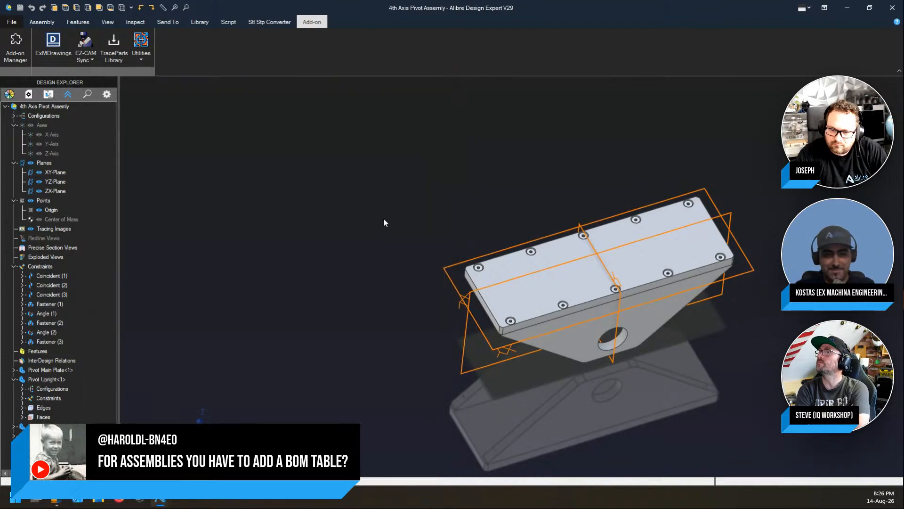
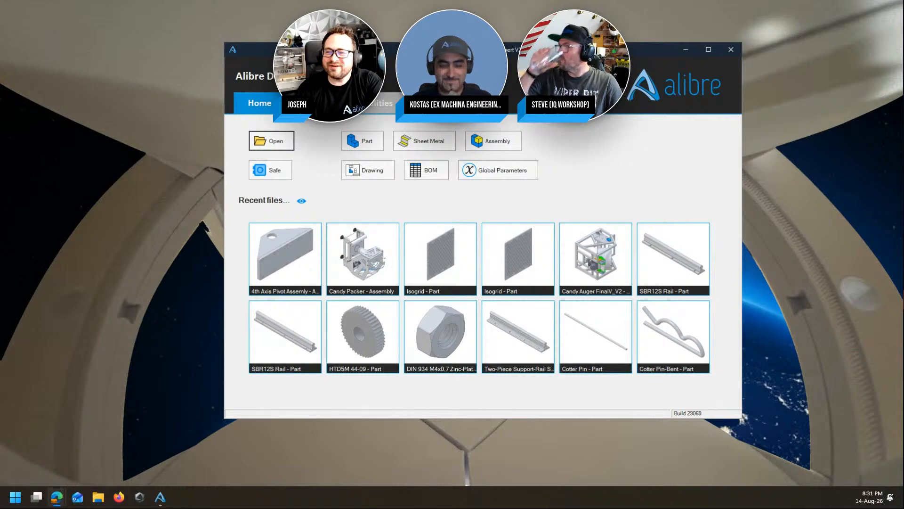
Step: Open the recent Cotter Pin part and maximize its window to show the straight pin and path sketch
click(605, 346)
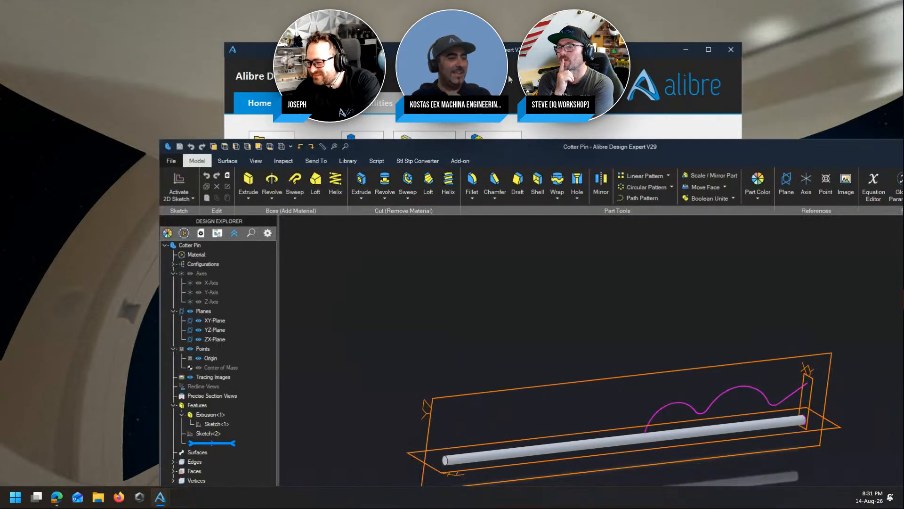
drag(510, 79, 493, 0)
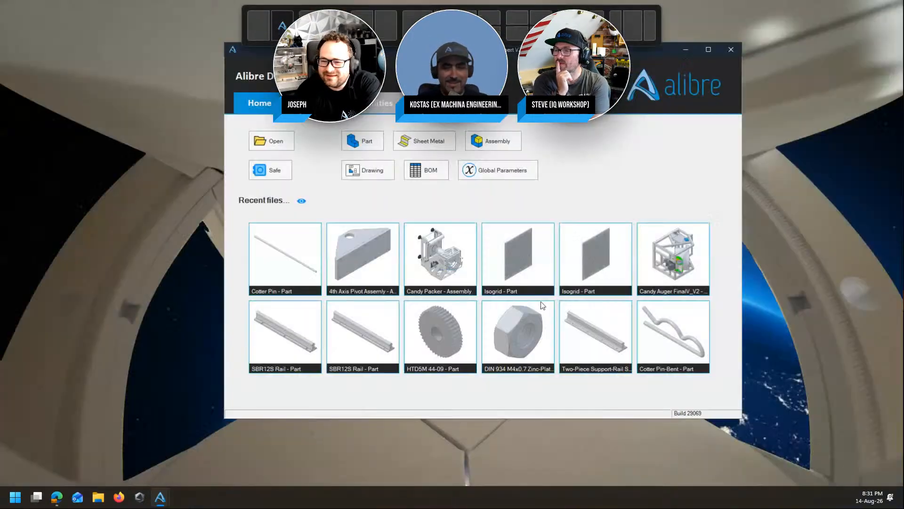
middle_drag(509, 226, 480, 207)
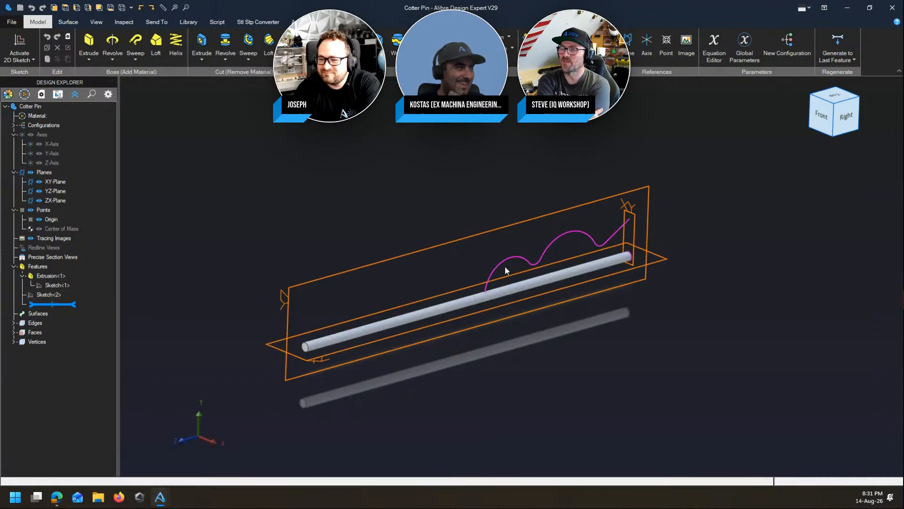
Step: Open ExMBend's Sketch Bend for the Cotter Pin part, keeping the straight pin in view beside its window
click(300, 22)
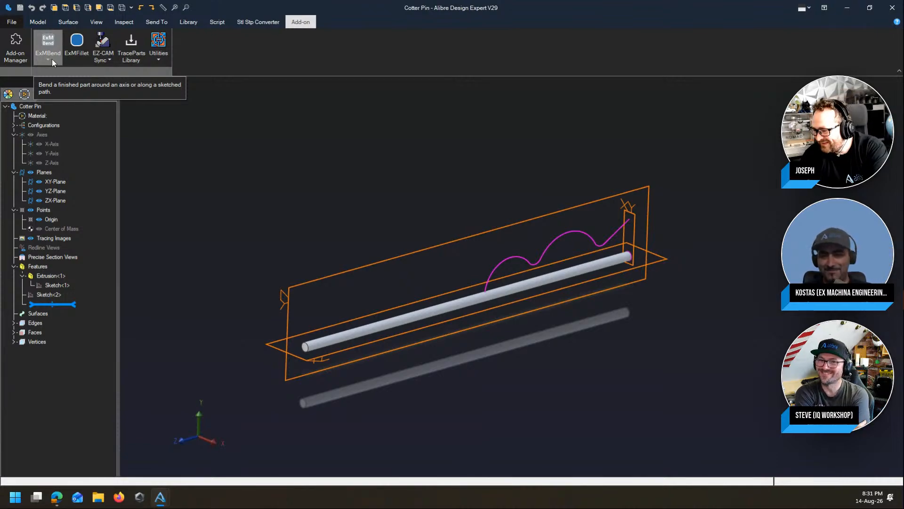
click(51, 58)
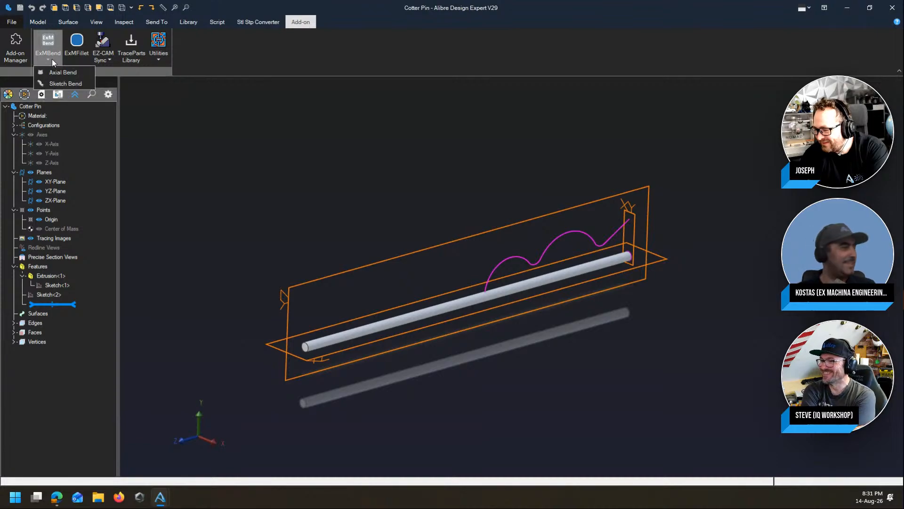
click(58, 84)
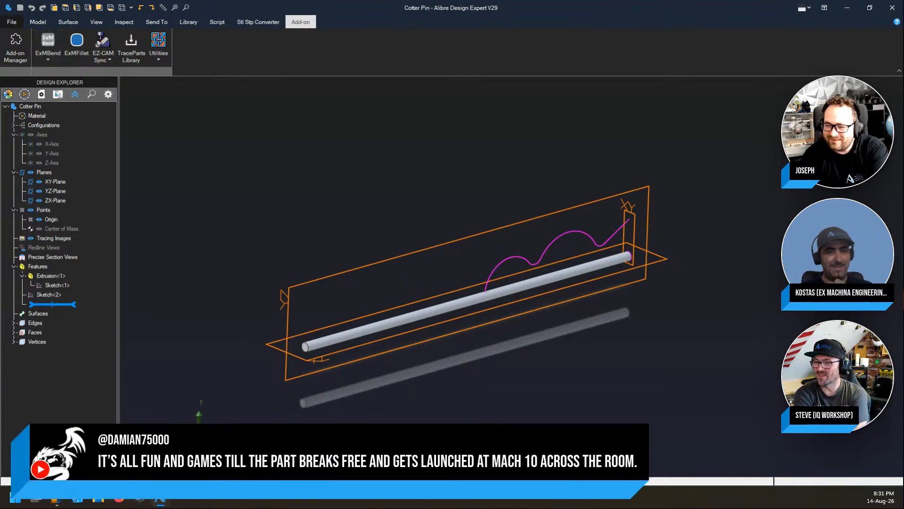
mouse_move(903, 47)
mouse_down()
mouse_move(260, 54)
mouse_move(250, 72)
mouse_up()
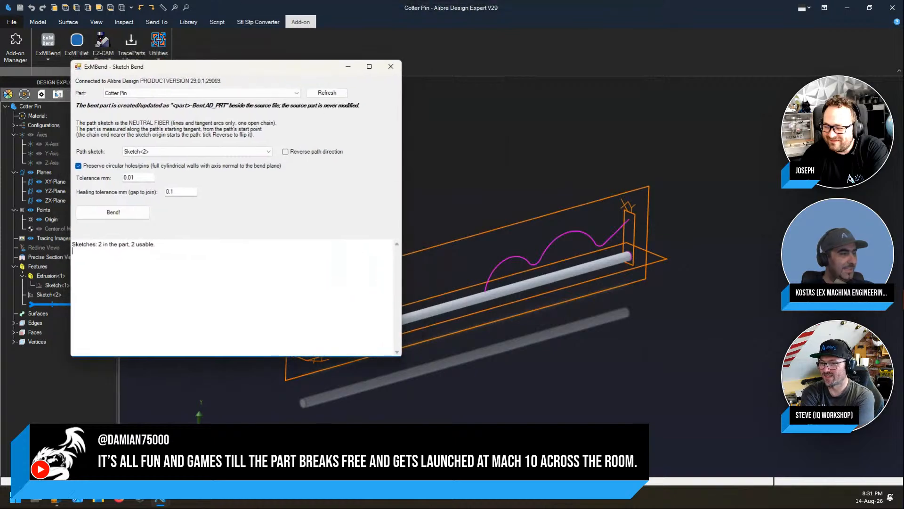
scroll(792, 312, down, 3)
scroll(426, 235, up, 4)
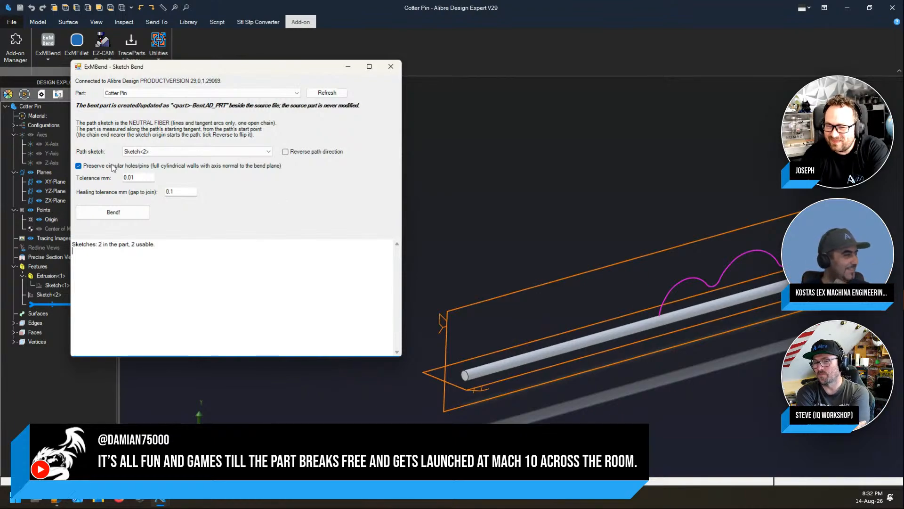
Step: Bend the cotter pin along path Sketch<2> with circular holes and pins preserved, and acknowledge the completion message
click(153, 151)
click(164, 153)
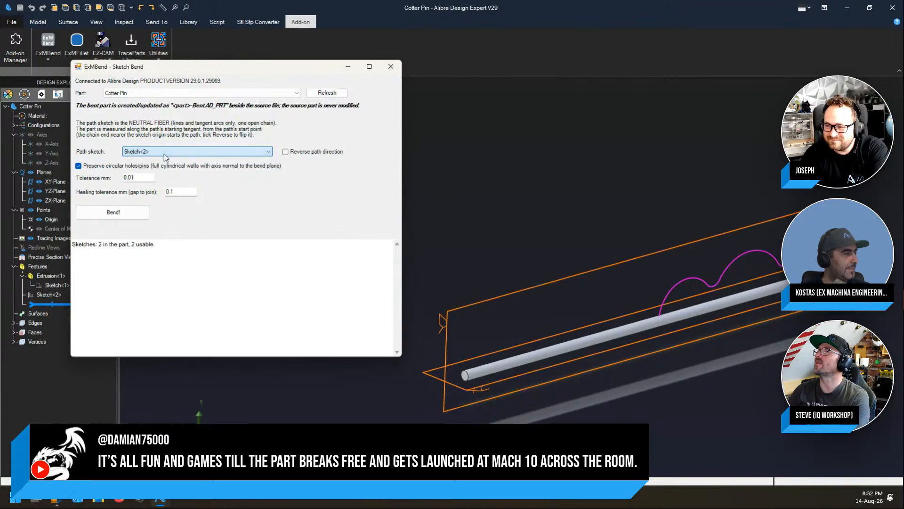
click(174, 151)
click(176, 151)
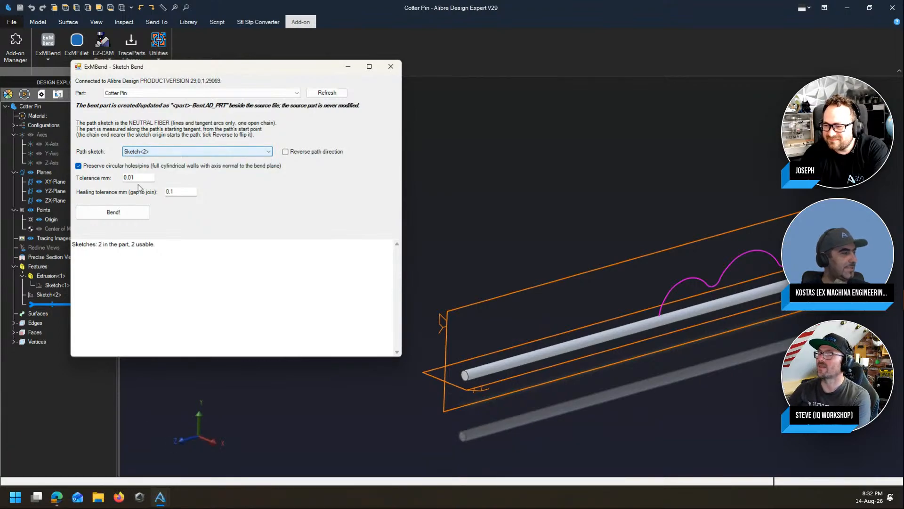
click(53, 276)
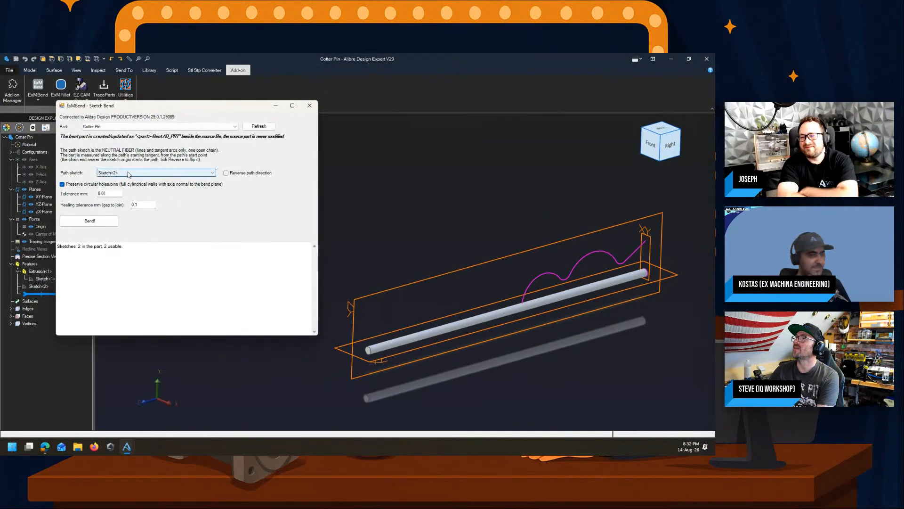
click(38, 286)
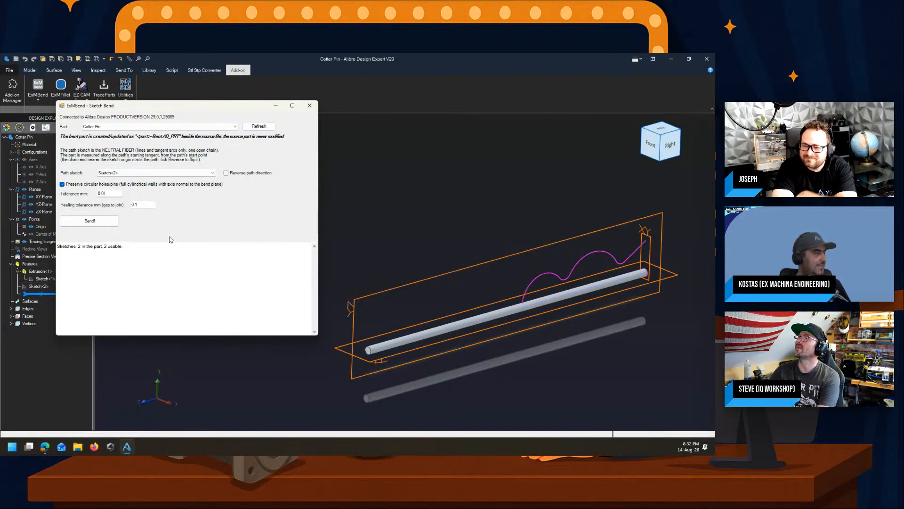
click(109, 221)
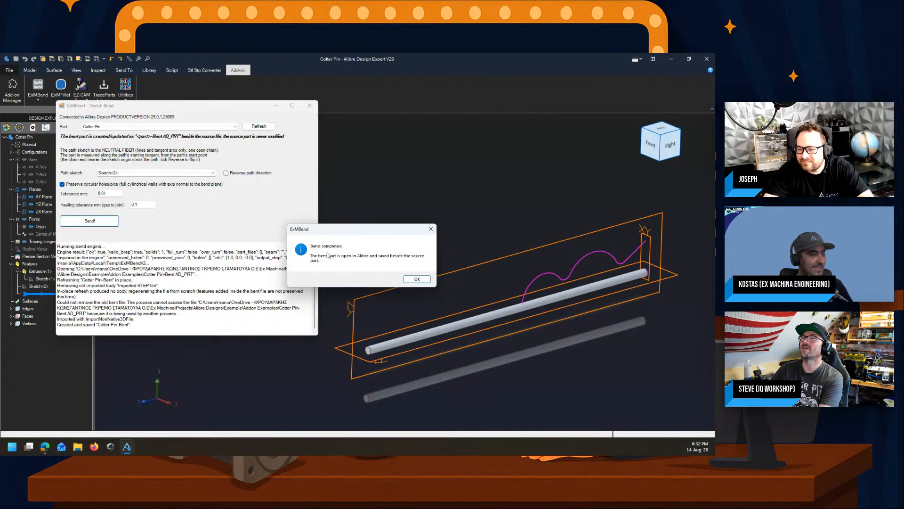
click(417, 279)
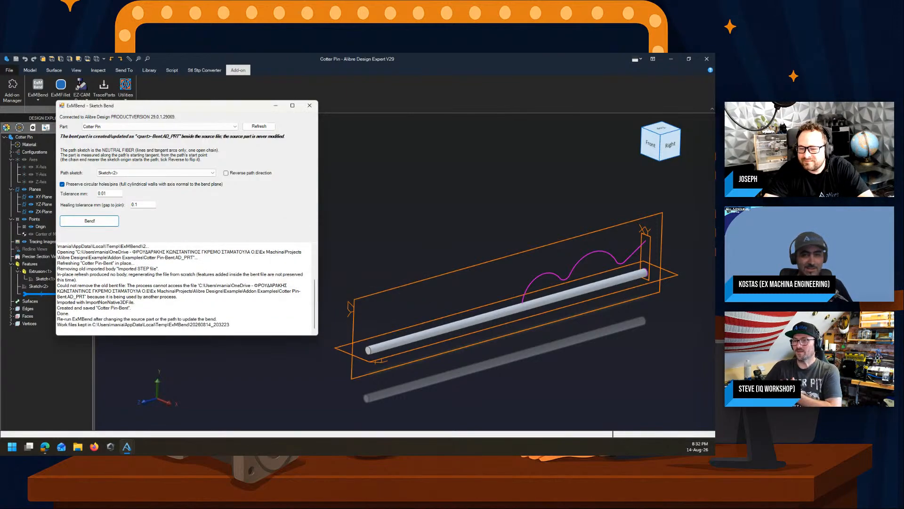
Step: Maximize the Cotter Pin-Bent part, generate it to its last feature and examine the bent shape from the side
drag(715, 151, 513, 53)
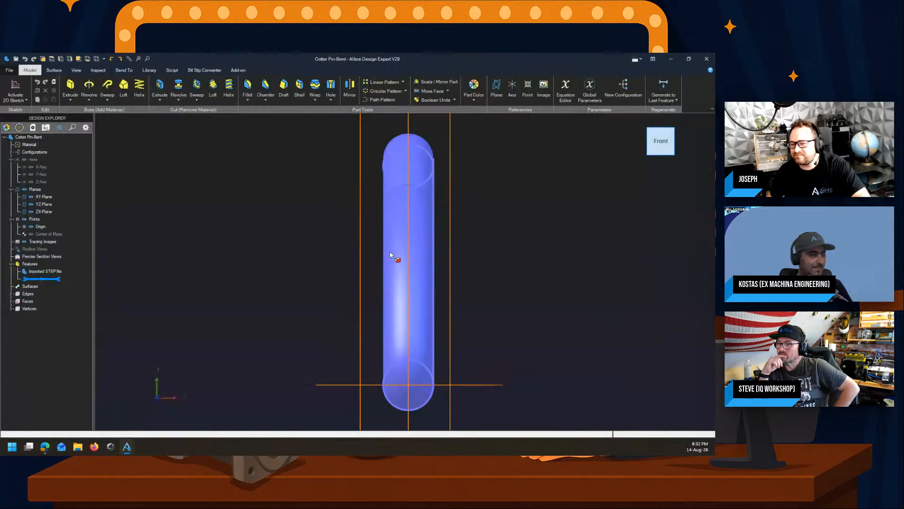
click(661, 94)
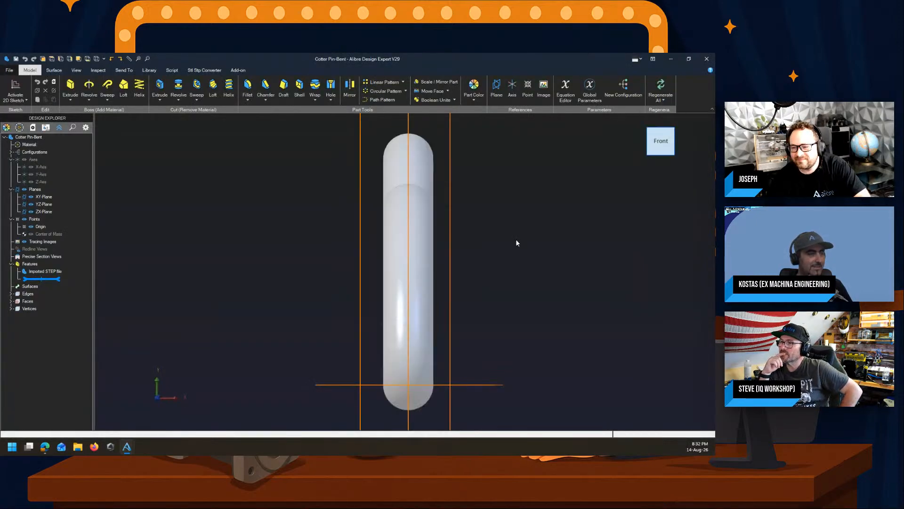
middle_drag(516, 240, 391, 260)
scroll(494, 241, down, 5)
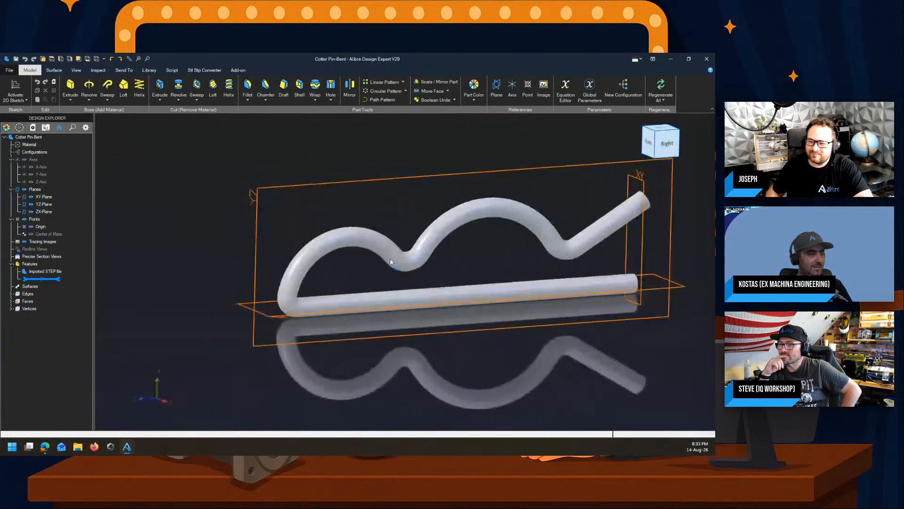
scroll(499, 269, down, 3)
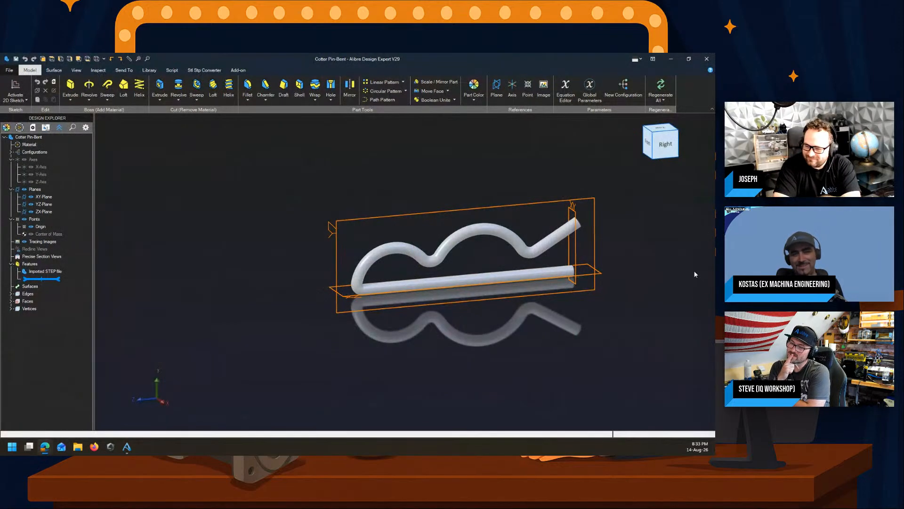
scroll(631, 226, up, 2)
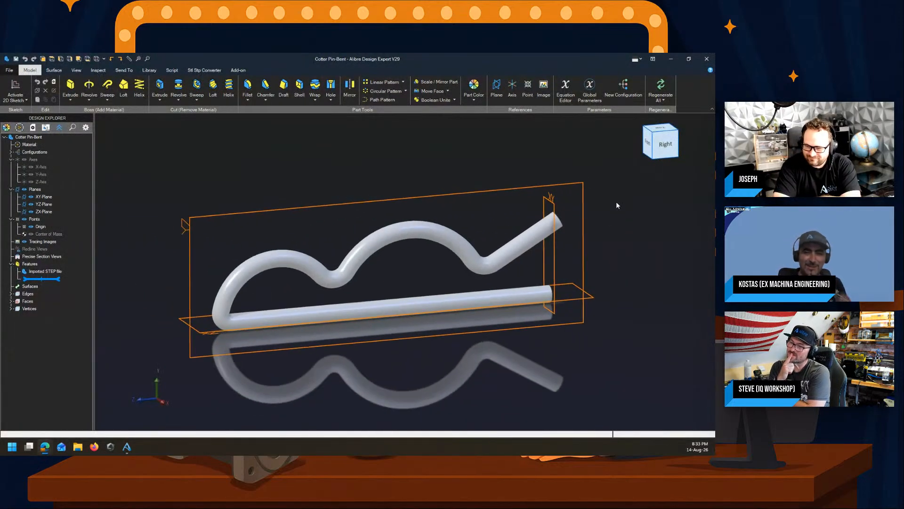
Step: Close Cotter Pin-Bent without saving, along with the Sketch Bend window and the original Cotter Pin part
click(707, 59)
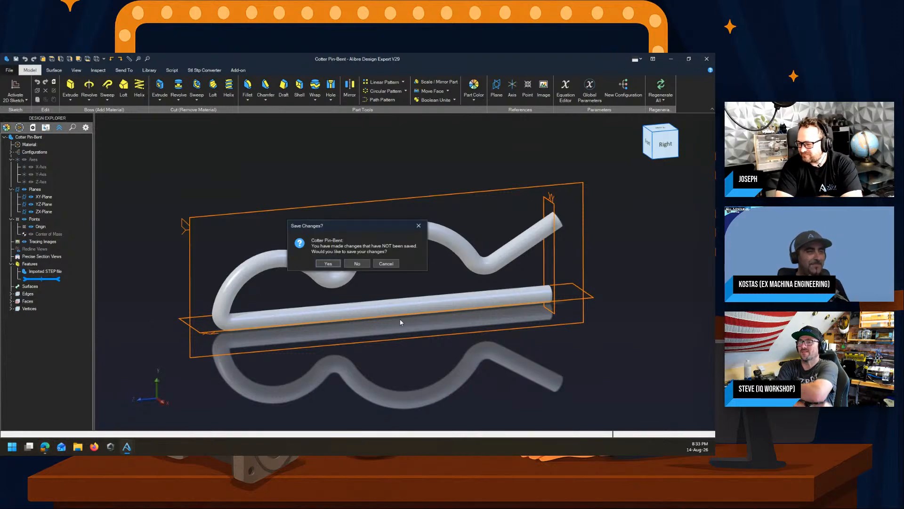
click(357, 263)
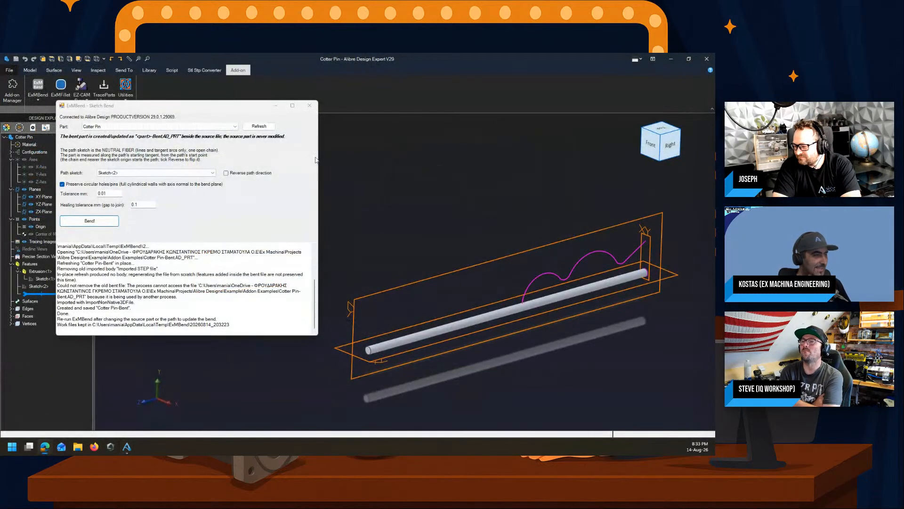
click(308, 107)
click(706, 59)
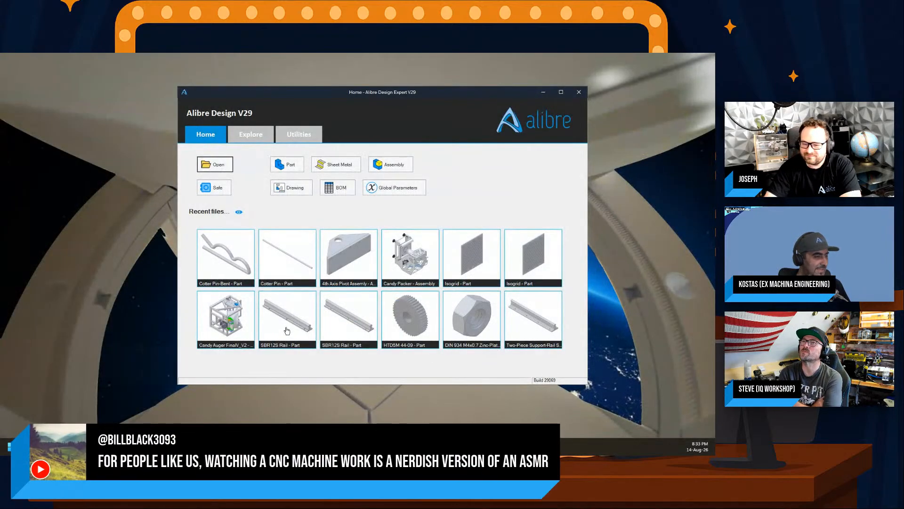
Step: Open the recent SBR12S Rail part and maximize its window to show the straight rail and curved path sketch
click(287, 330)
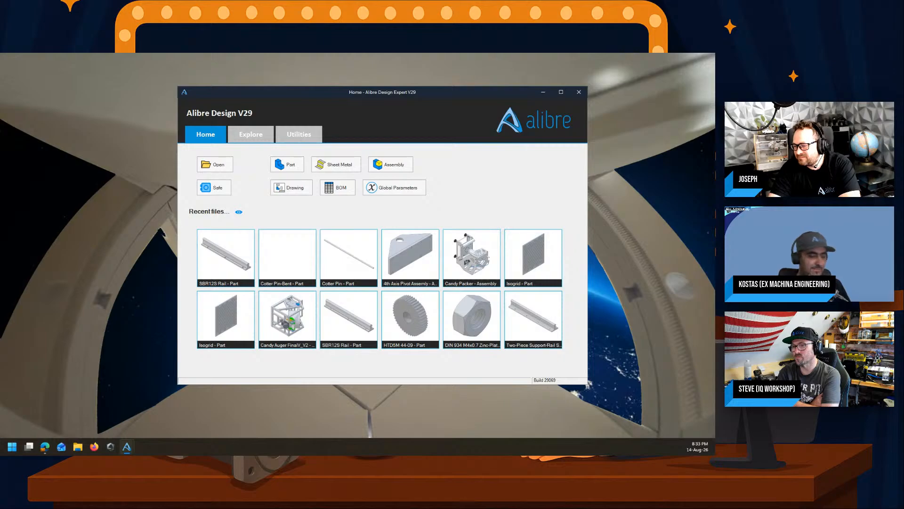
drag(715, 226, 480, 64)
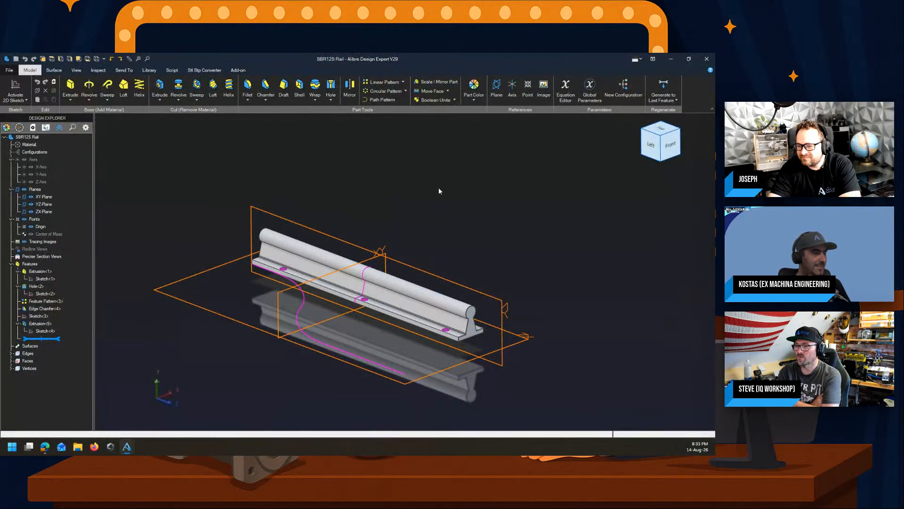
middle_drag(439, 191, 236, 255)
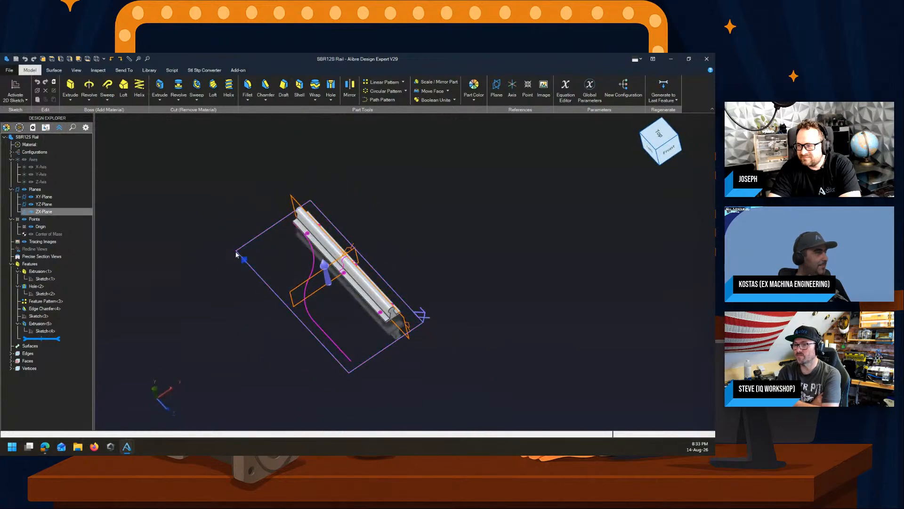
Step: Open ExMBend's Sketch Bend for the SBR12S Rail part, keeping the rail in view beside its window
click(238, 70)
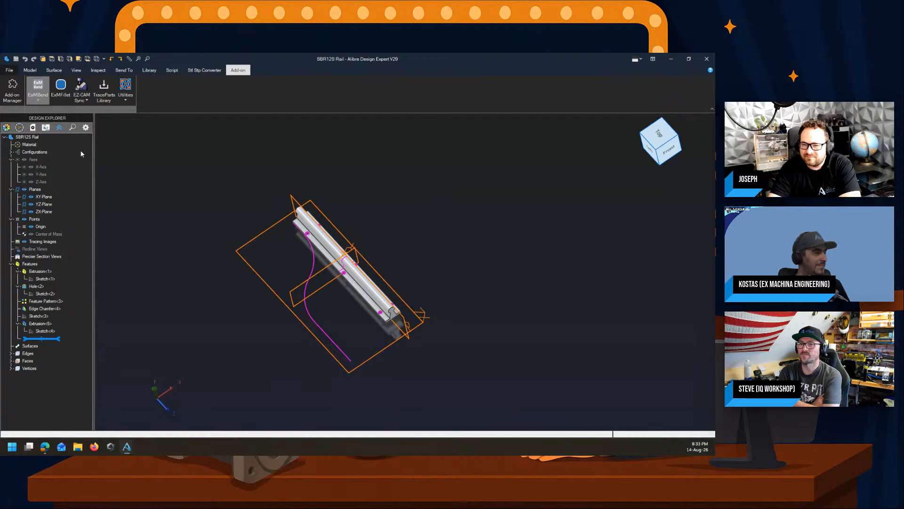
mouse_move(715, 124)
mouse_down()
mouse_move(416, 117)
mouse_move(233, 138)
mouse_up()
scroll(552, 236, down, 4)
scroll(560, 242, down, 2)
scroll(409, 226, up, 3)
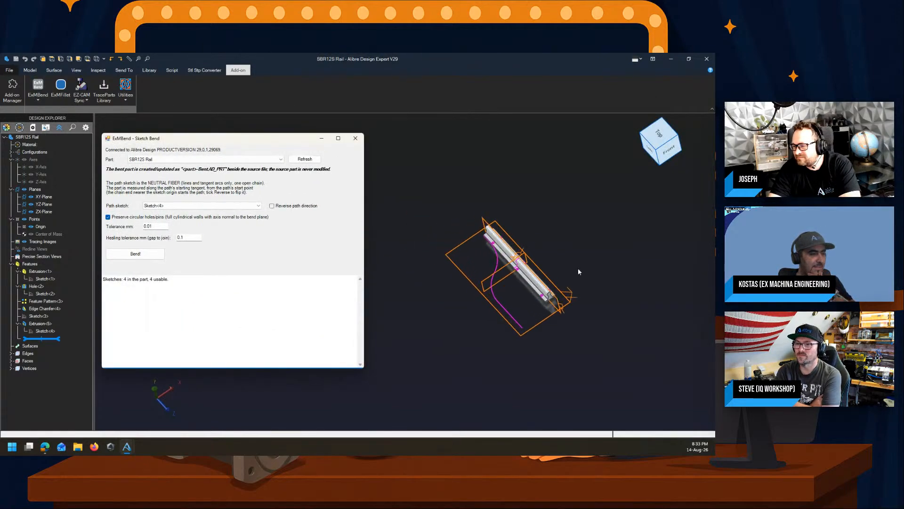
scroll(580, 271, up, 3)
mouse_move(555, 277)
middle_down()
mouse_move(560, 258)
mouse_move(546, 282)
middle_up()
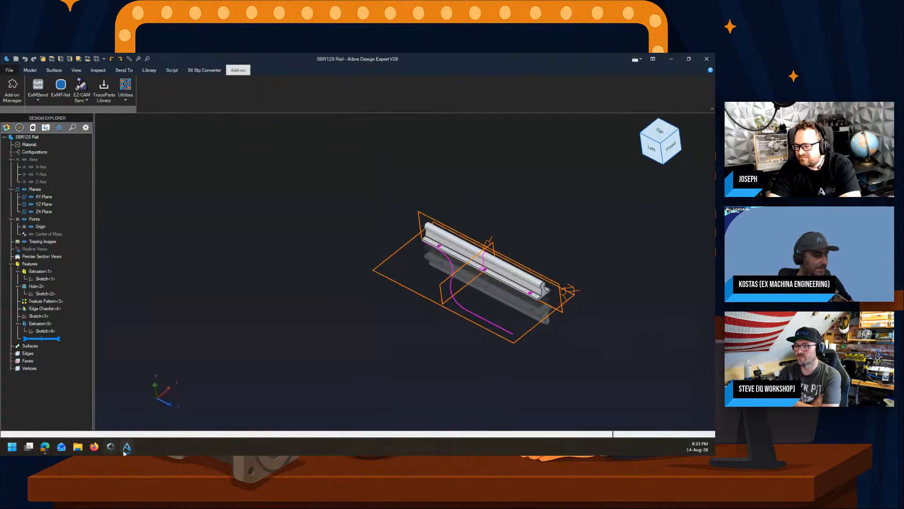
mouse_move(127, 447)
click(192, 414)
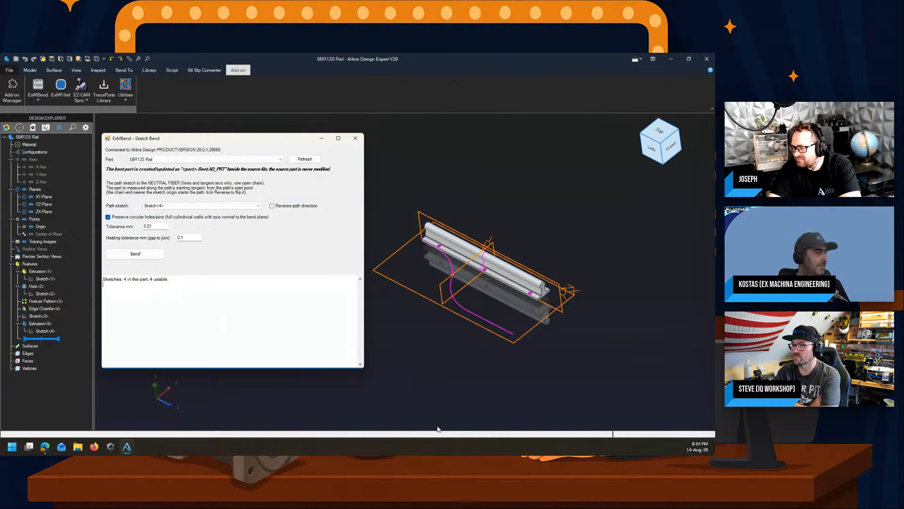
Step: Examine the rail's profile, its mounting holes and the curved path sketch up close and from above
scroll(453, 279, up, 4)
scroll(481, 206, up, 4)
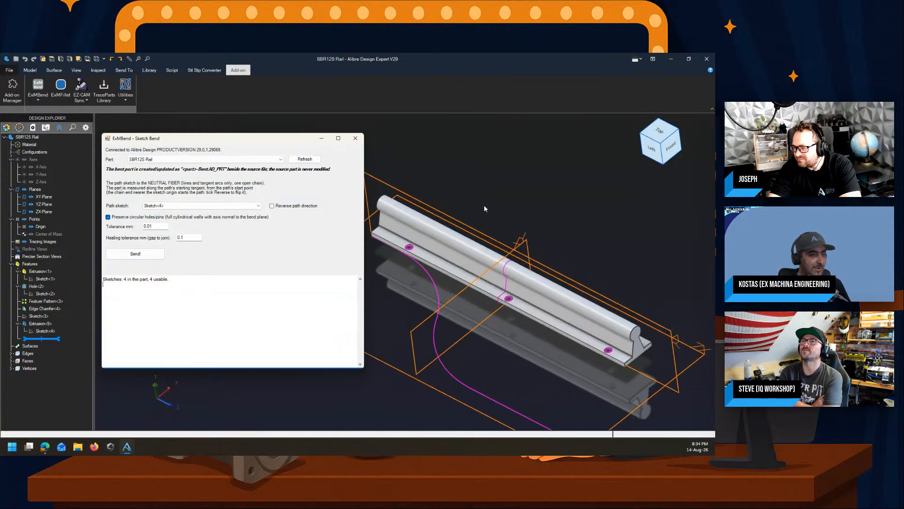
middle_drag(498, 306, 519, 302)
scroll(559, 297, up, 5)
scroll(461, 327, up, 3)
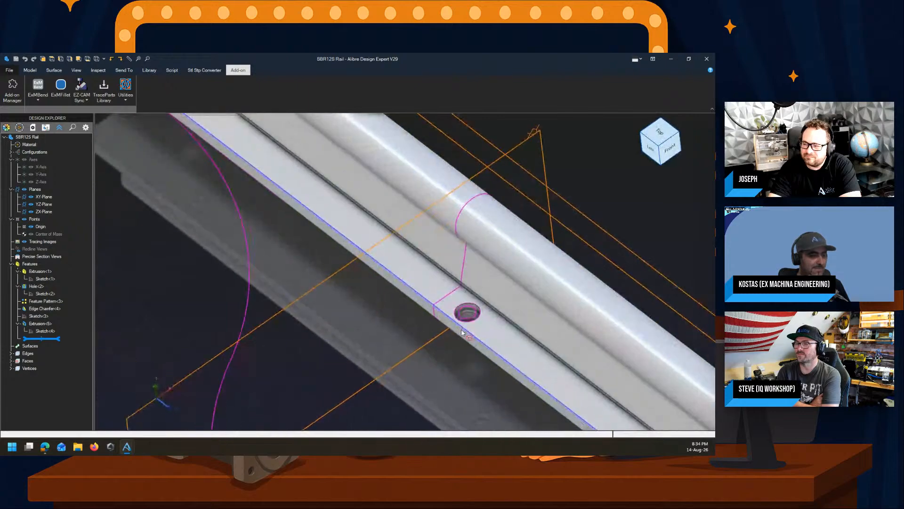
middle_drag(464, 325, 484, 326)
scroll(465, 304, down, 6)
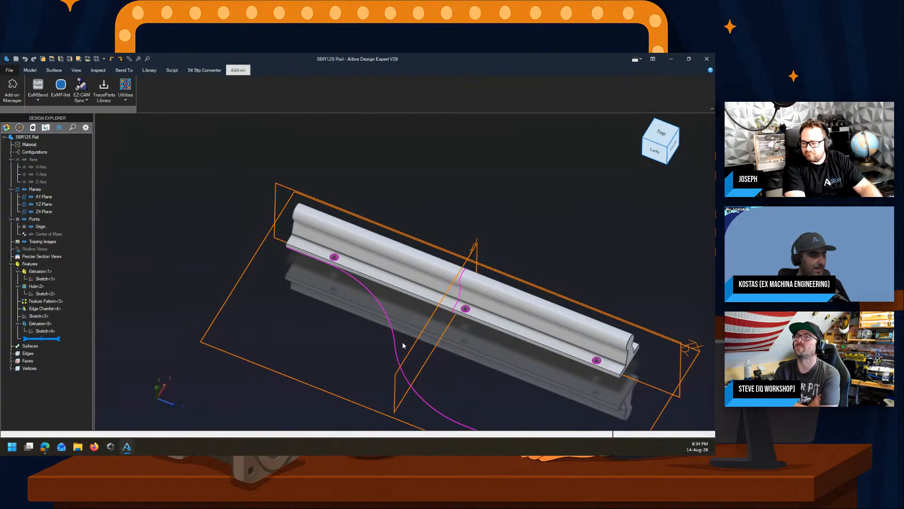
middle_drag(469, 357, 465, 318)
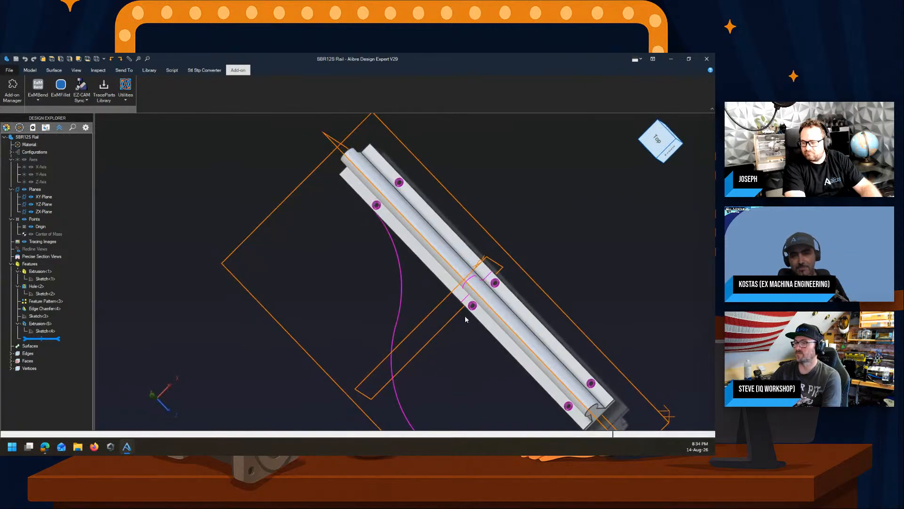
Step: Identify the rail's curved path sketch in the model and set Sketch<3> as the path sketch for the bend
mouse_move(127, 446)
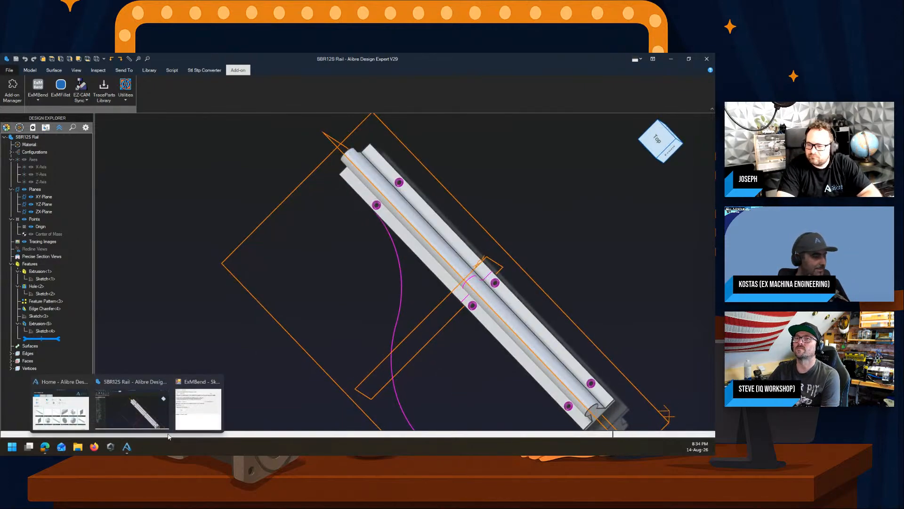
click(195, 409)
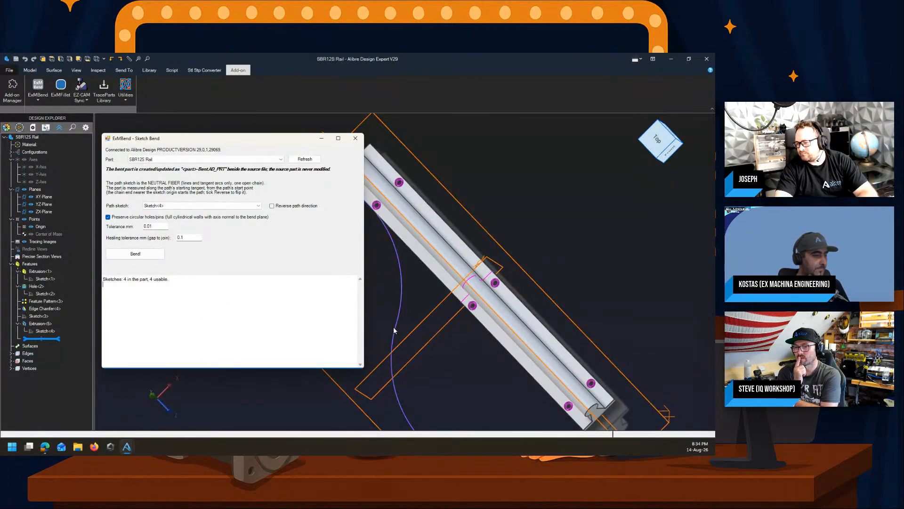
click(39, 315)
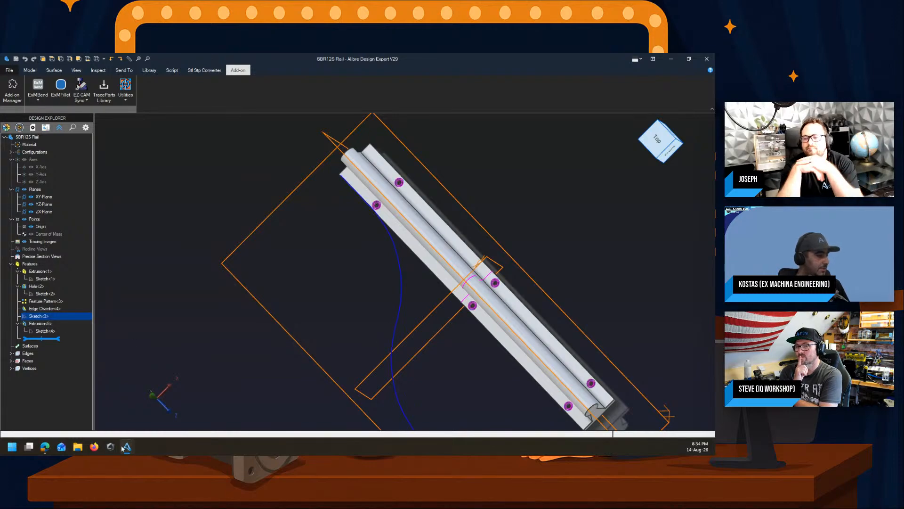
mouse_move(127, 446)
click(197, 406)
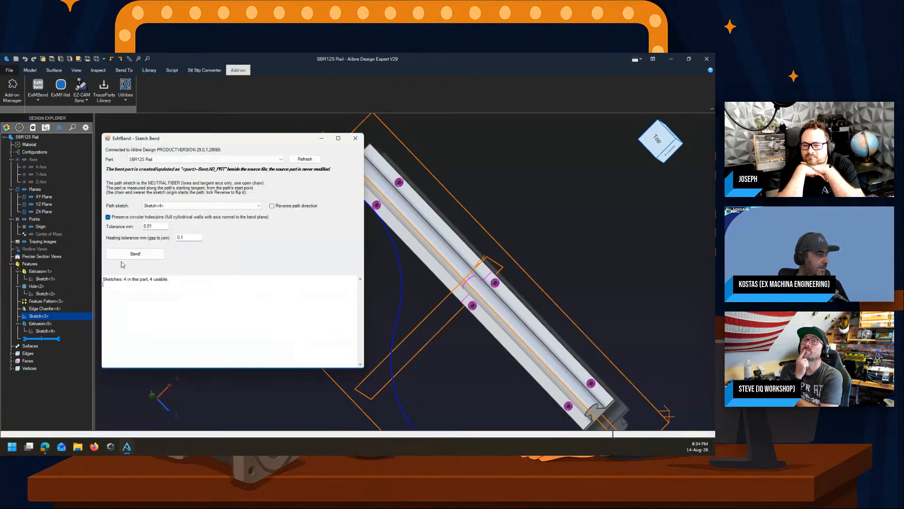
click(143, 206)
click(174, 227)
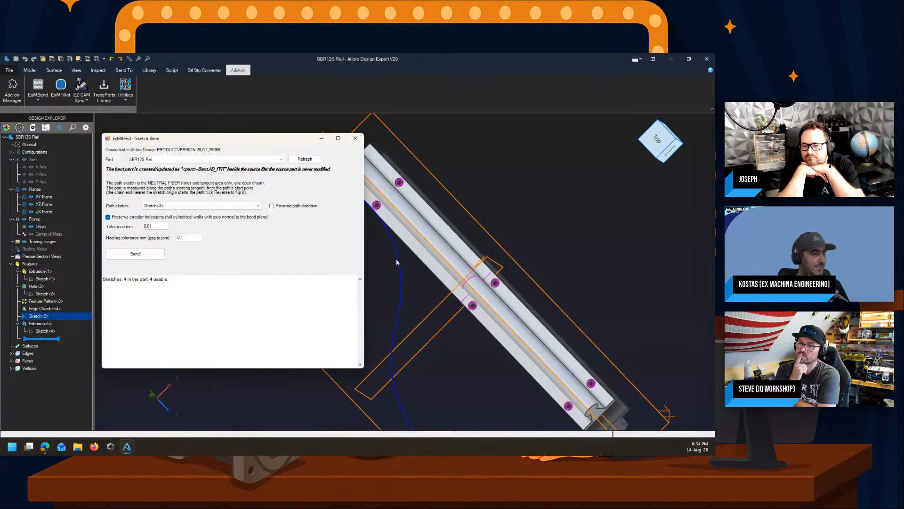
Step: Bend the SBR12S Rail along Sketch<3> with circular holes preserved, 0.01 mm tolerance and 0.1 mm healing tolerance
middle_drag(474, 283, 475, 254)
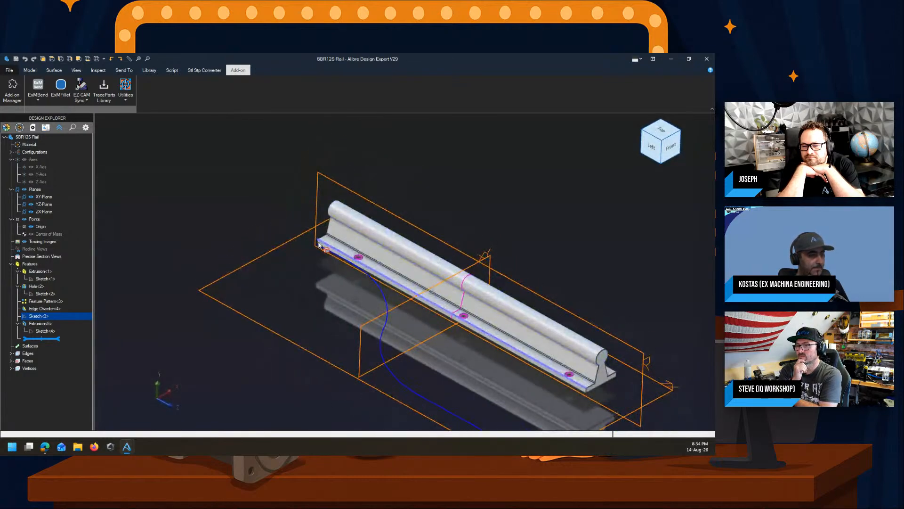
scroll(323, 251, down, 2)
middle_drag(323, 251, 310, 274)
mouse_move(127, 447)
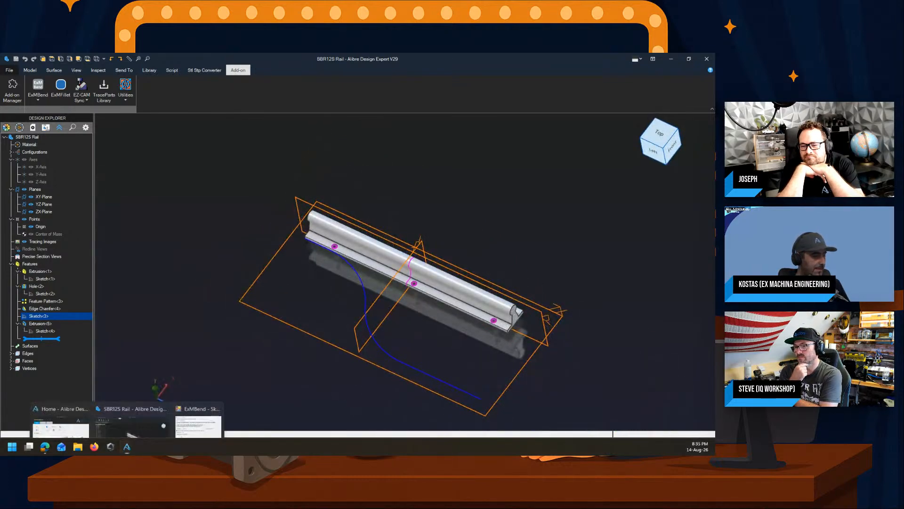
click(203, 404)
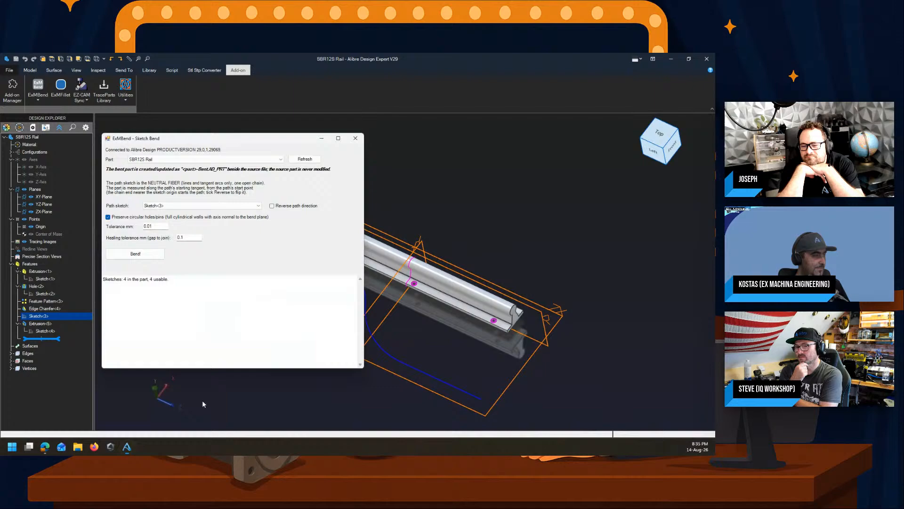
click(150, 257)
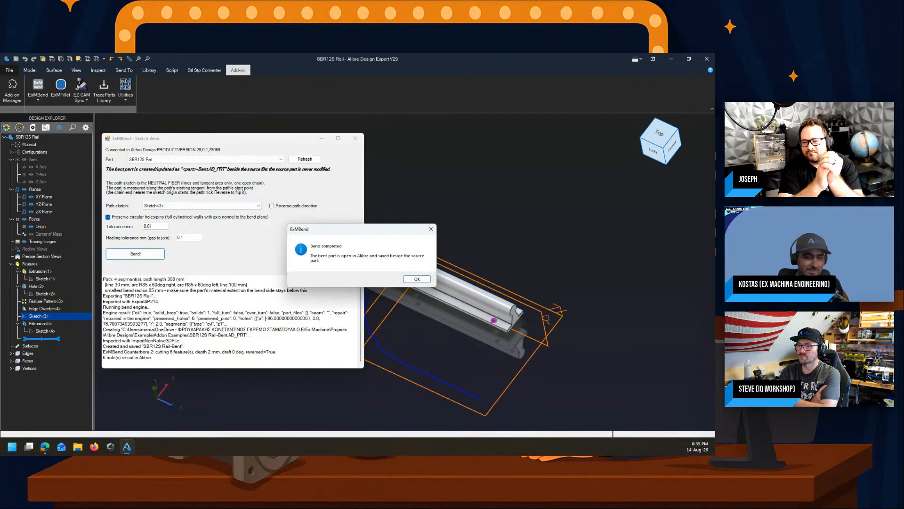
click(423, 280)
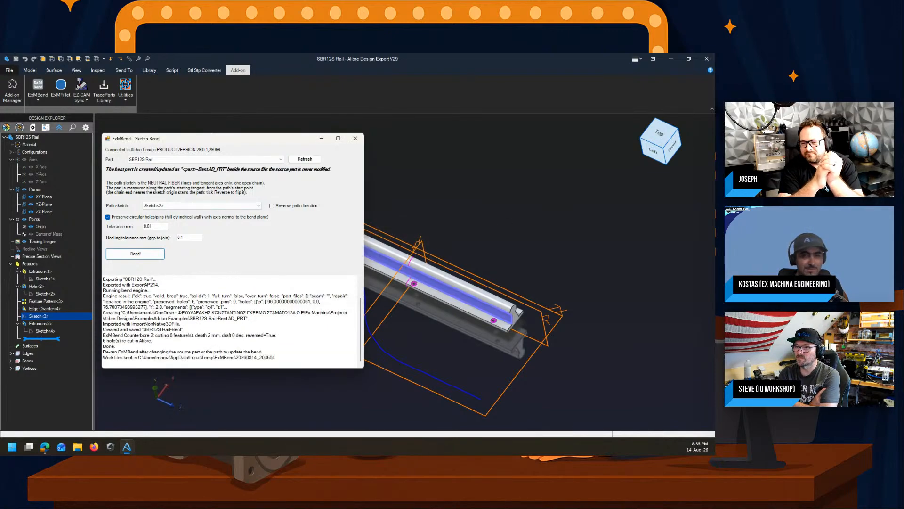
Step: Show the SBR12S Rail-Bent part maximized and examine its S-shaped curve and a counterbored mounting hole up close
double_click(511, 56)
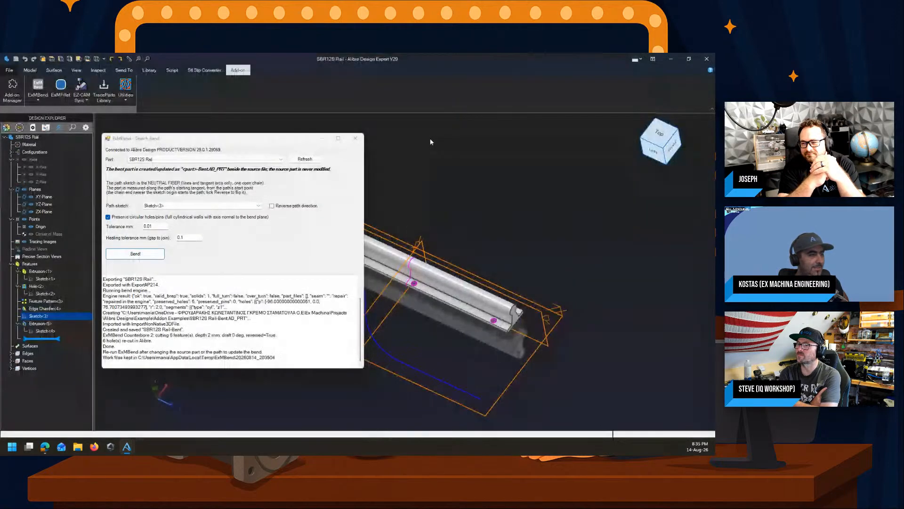
scroll(361, 196, down, 4)
middle_drag(350, 160, 284, 290)
scroll(335, 309, up, 5)
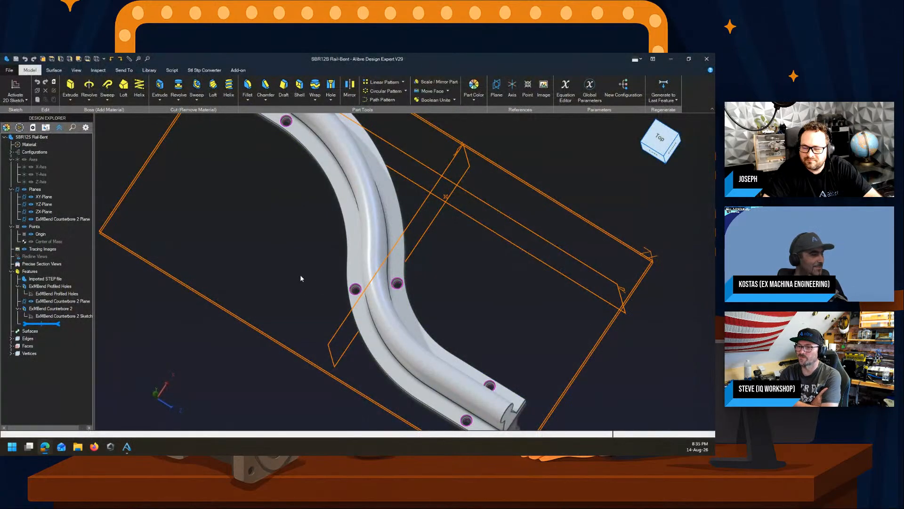
middle_drag(300, 276, 318, 265)
scroll(393, 298, up, 5)
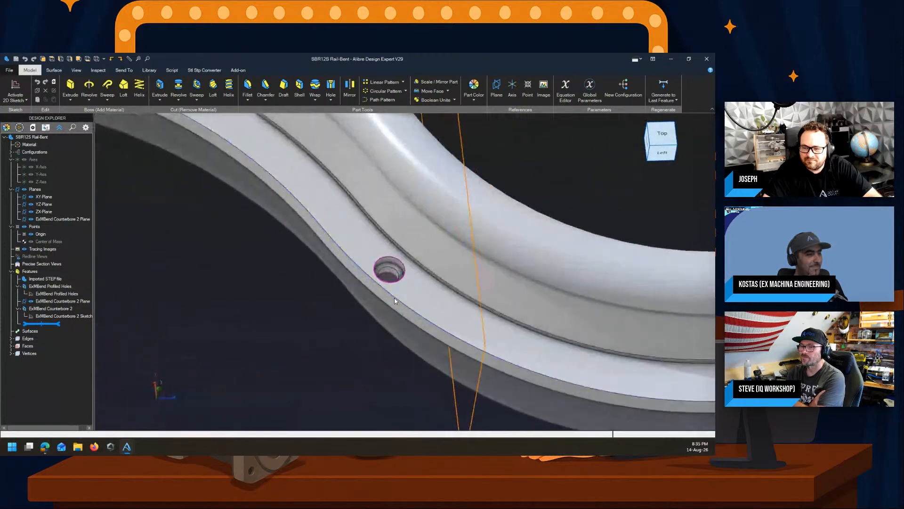
scroll(394, 298, up, 3)
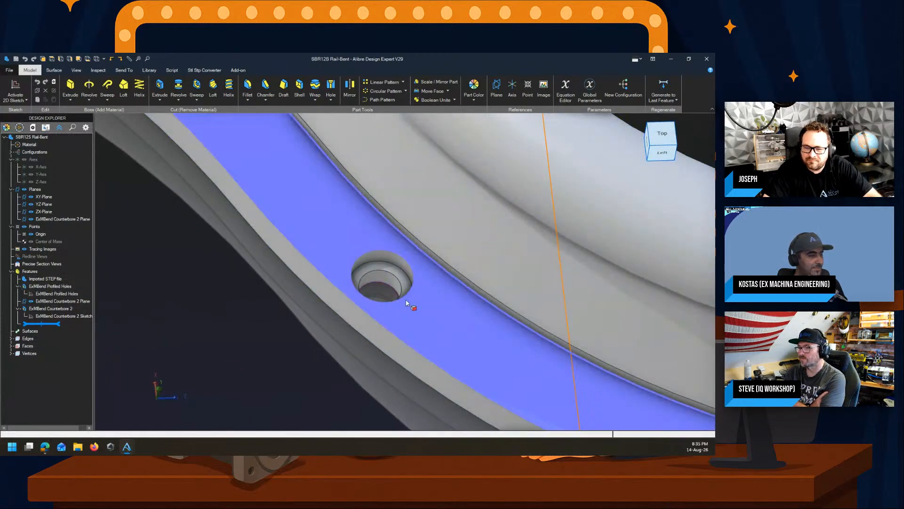
scroll(407, 303, down, 10)
middle_drag(340, 310, 315, 317)
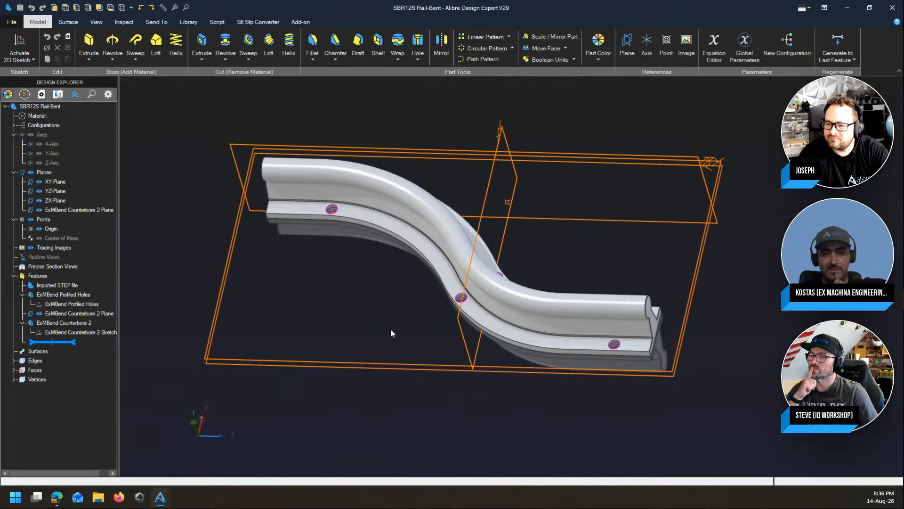
Step: Inspect the bent rail's middle counterbore, its end profile and the hole layout along both flanges from several angles
scroll(391, 330, up, 5)
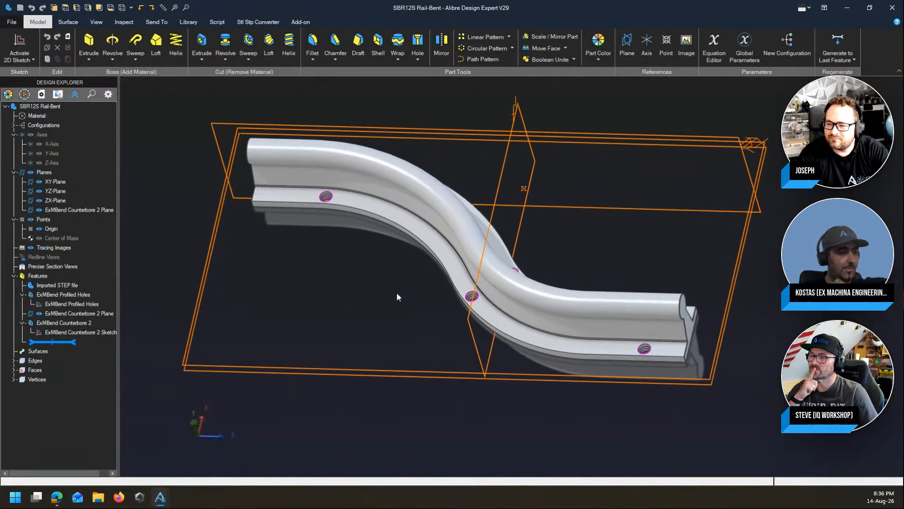
scroll(421, 265, up, 6)
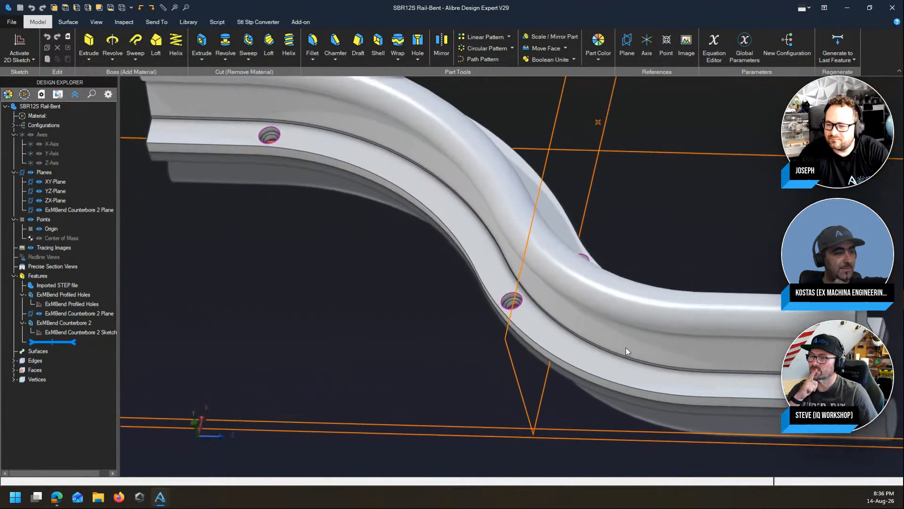
click(482, 300)
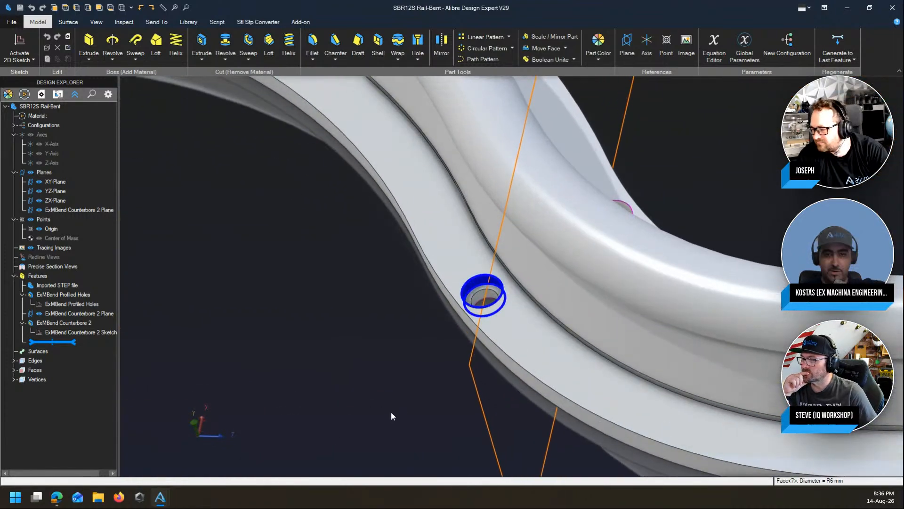
scroll(391, 411, down, 5)
scroll(390, 414, down, 2)
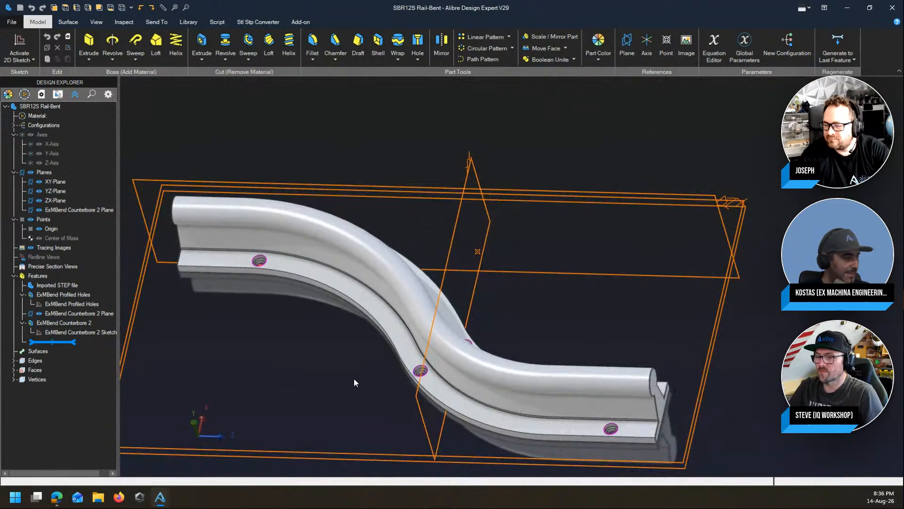
middle_drag(347, 359, 484, 288)
scroll(484, 372, up, 5)
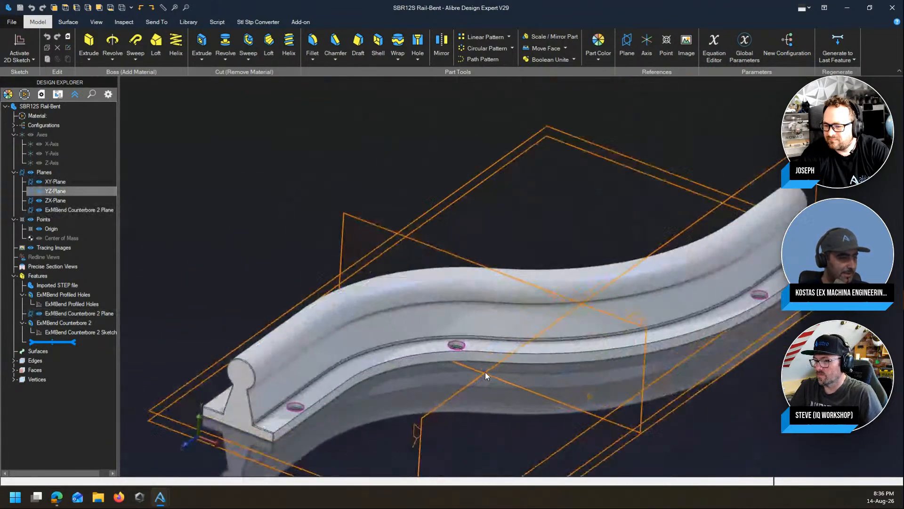
middle_drag(487, 376, 493, 306)
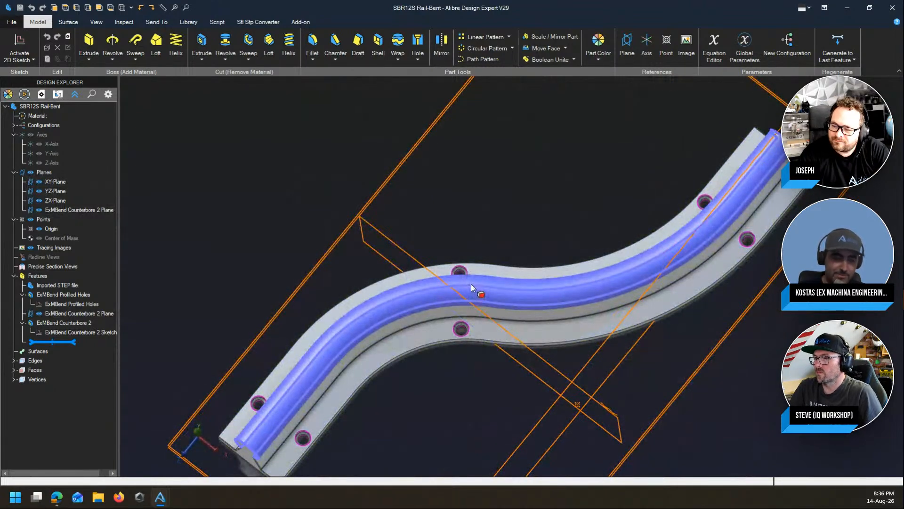
click(499, 325)
middle_drag(499, 325, 589, 321)
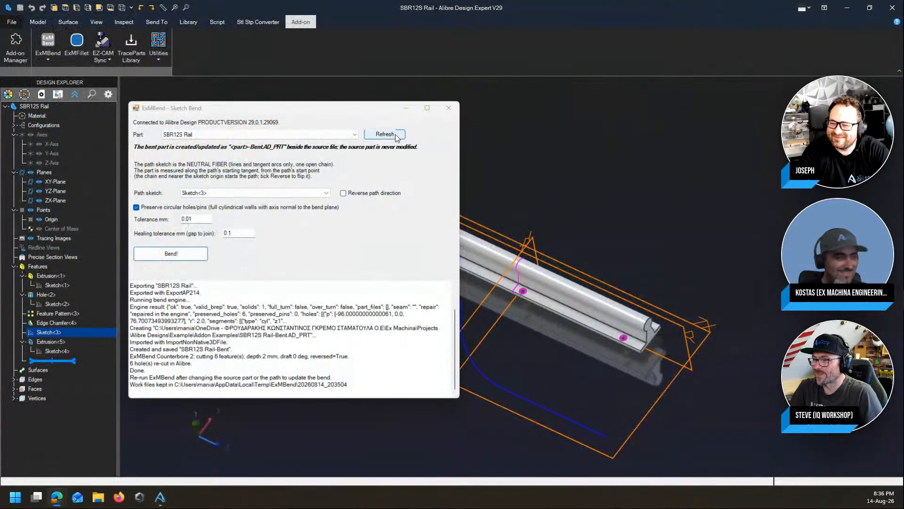
Step: Close the SBR12S Rail part and open Dragon Export.AD_PRT from the Addon Examples folder
click(554, 168)
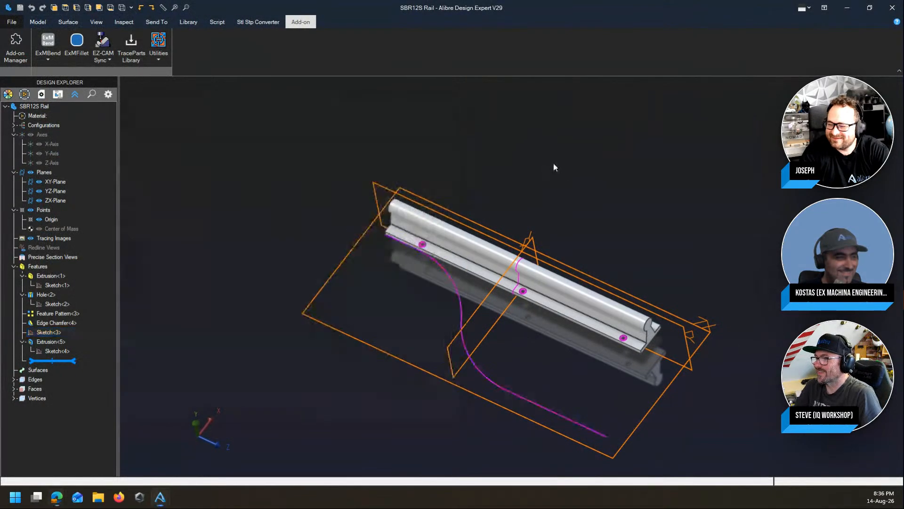
click(891, 8)
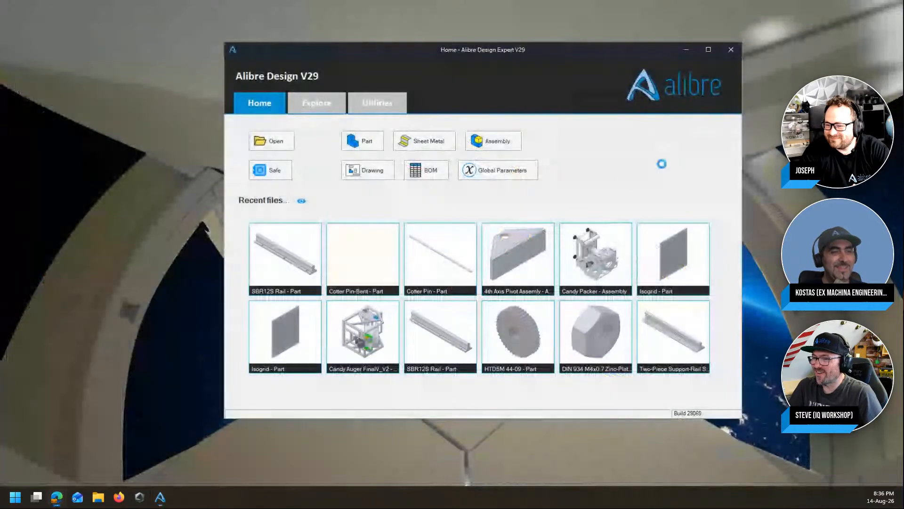
click(271, 142)
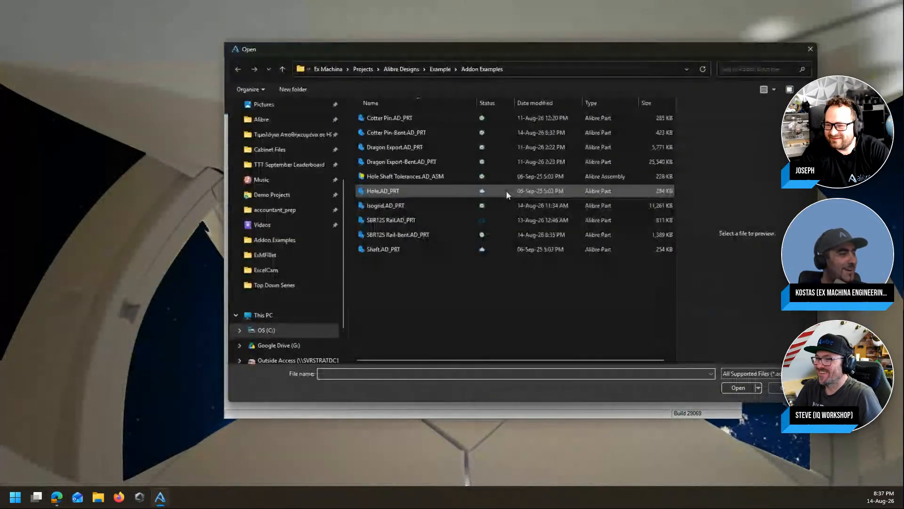
click(414, 148)
click(737, 388)
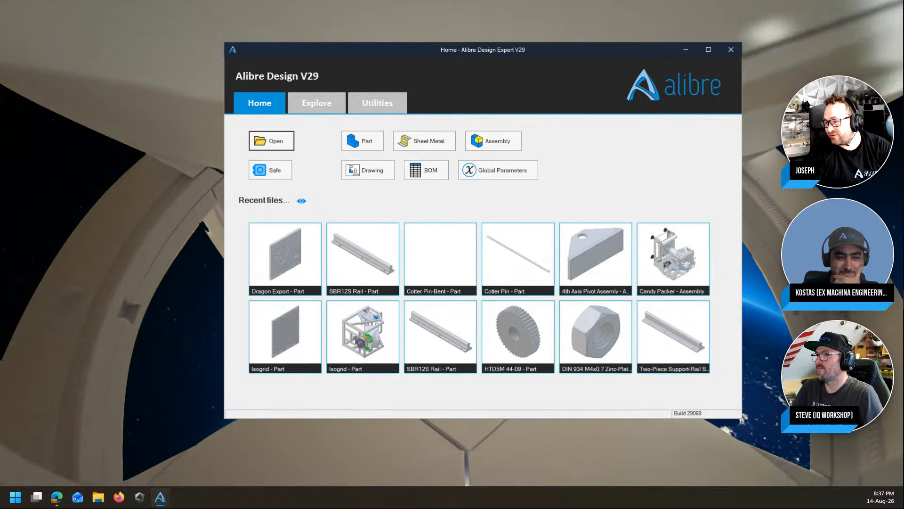
Step: Bring the Dragon Export window into view at full size and show the whole dragon relief plate
key(super+d)
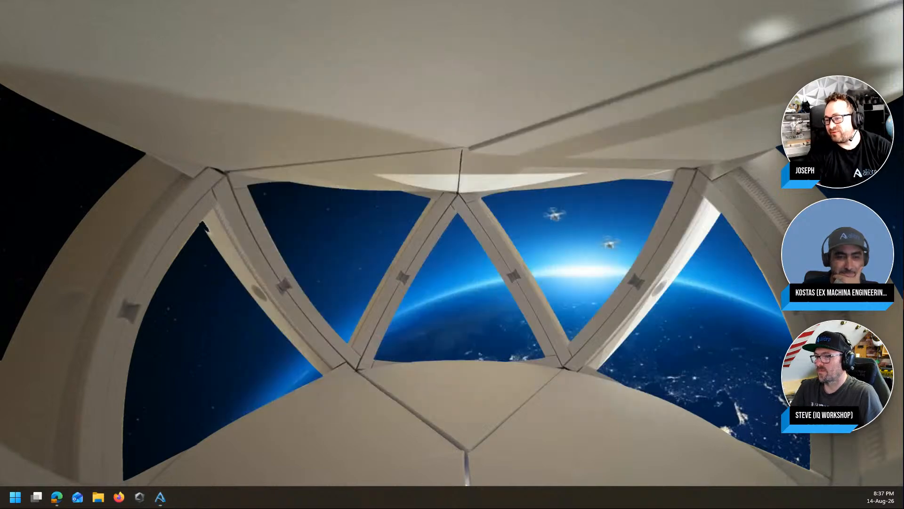
key(super+d)
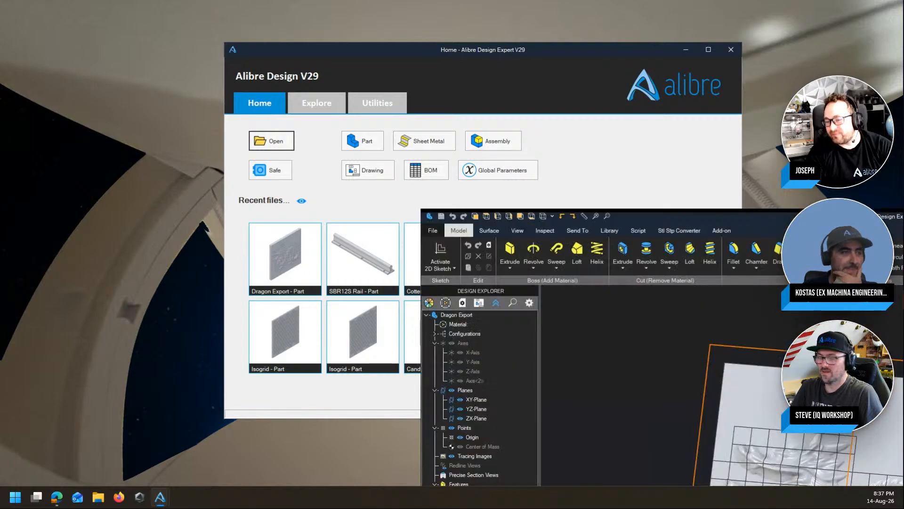
drag(903, 211, 611, 110)
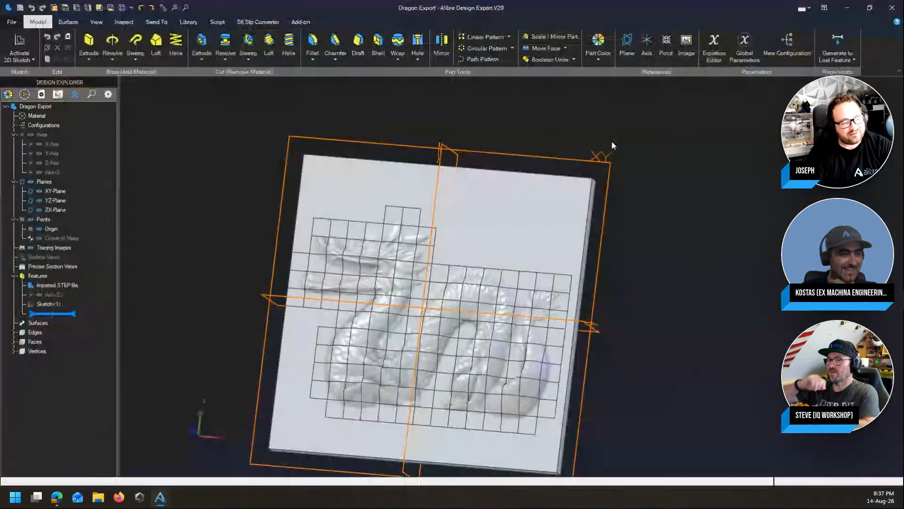
scroll(753, 267, down, 2)
scroll(530, 311, up, 2)
scroll(391, 258, down, 2)
middle_drag(663, 329, 667, 332)
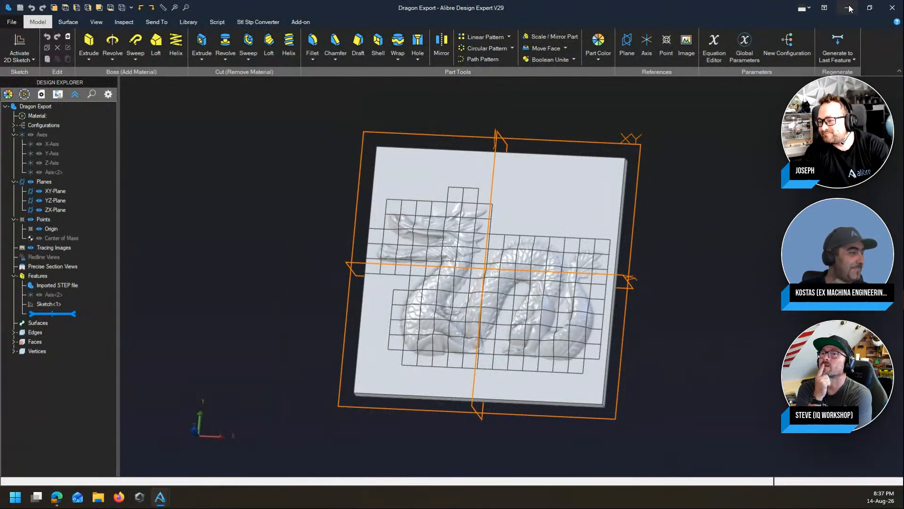
click(892, 7)
click(276, 143)
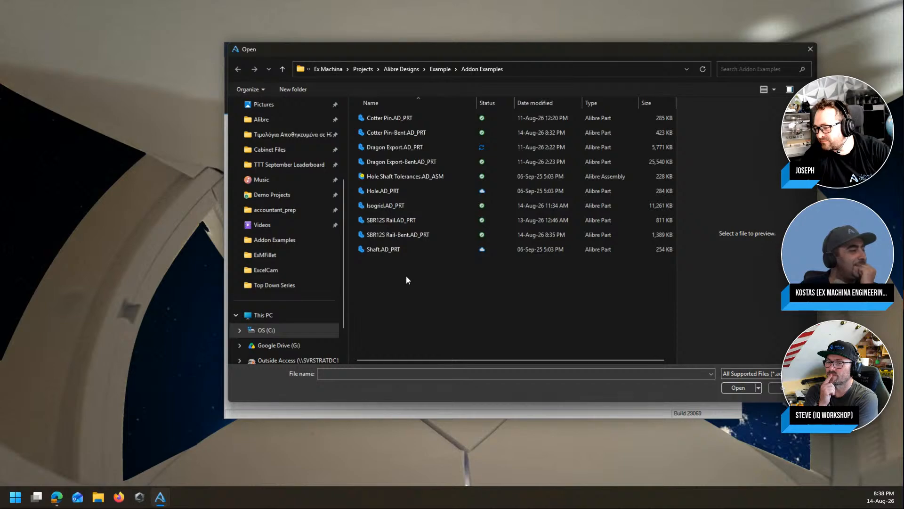
click(276, 229)
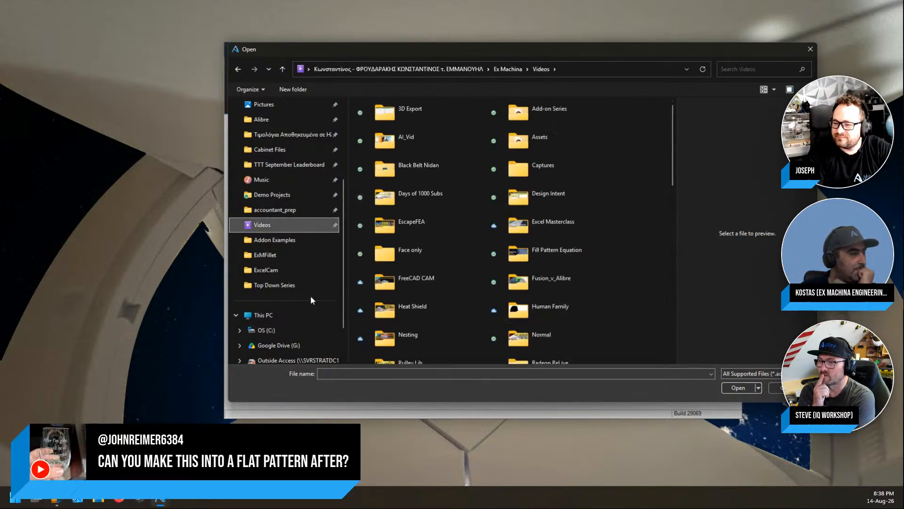
click(296, 242)
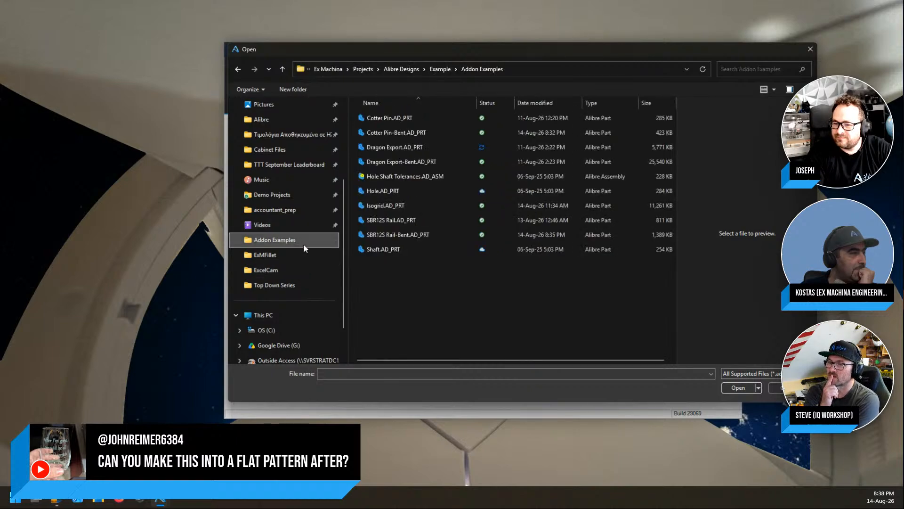
scroll(283, 154, up, 2)
click(278, 213)
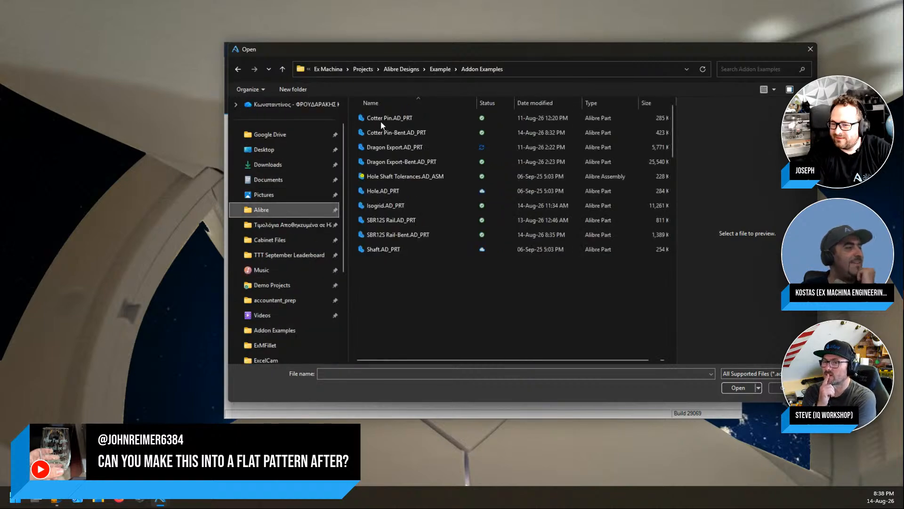
double_click(393, 119)
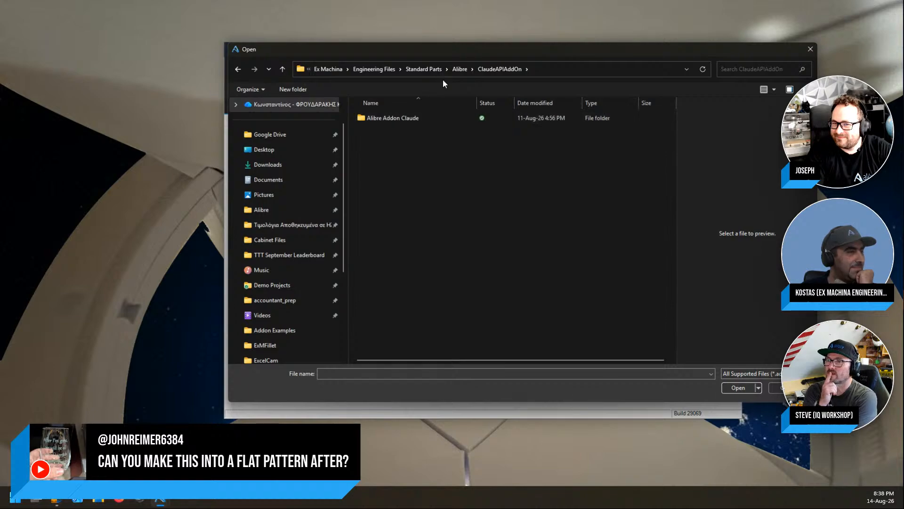
click(459, 70)
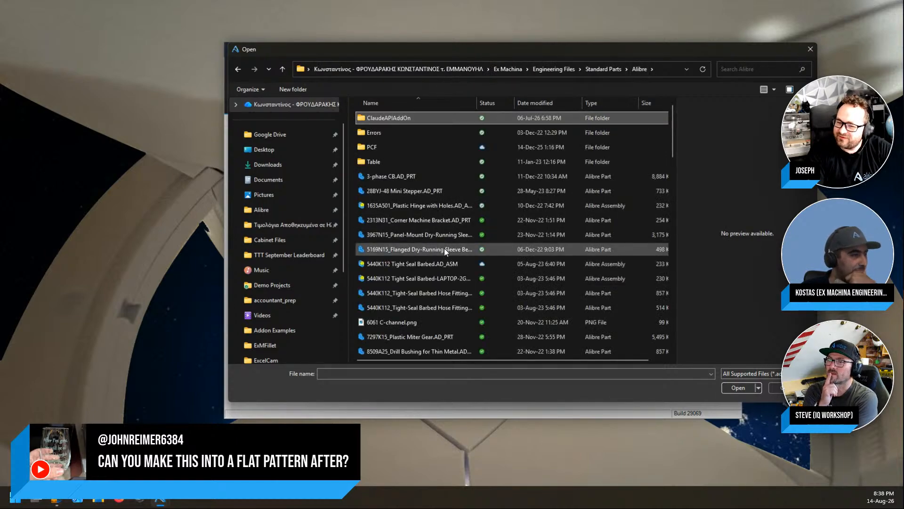
click(789, 387)
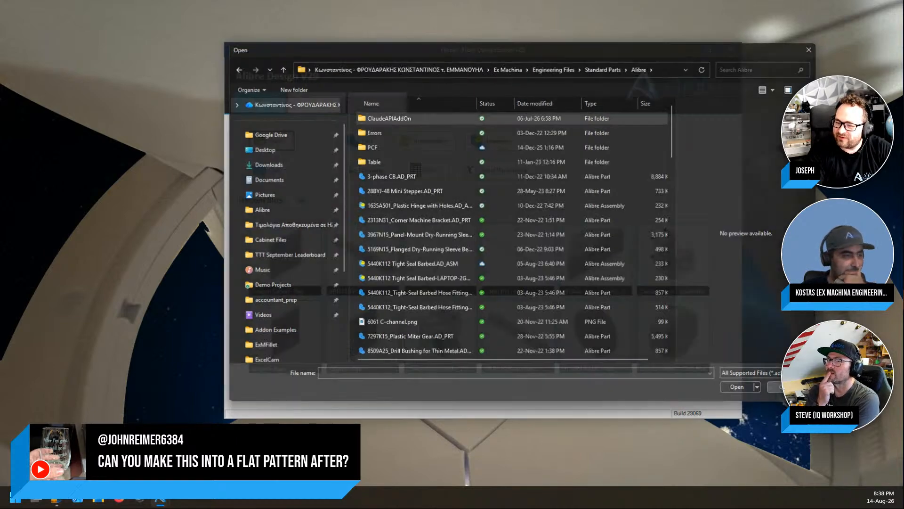
click(160, 499)
click(189, 415)
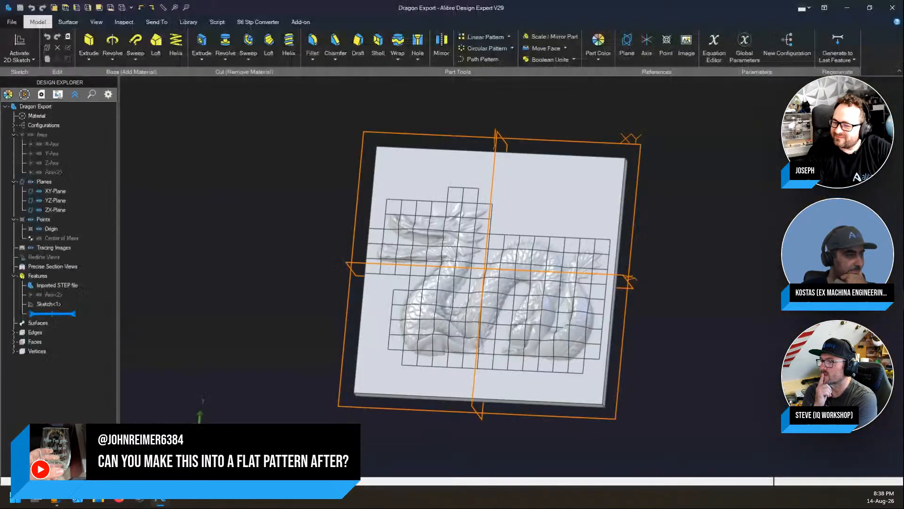
Step: Look through the recently opened parts, assemblies, drawings and bills of materials for a flat-pattern example
scroll(740, 281, up, 3)
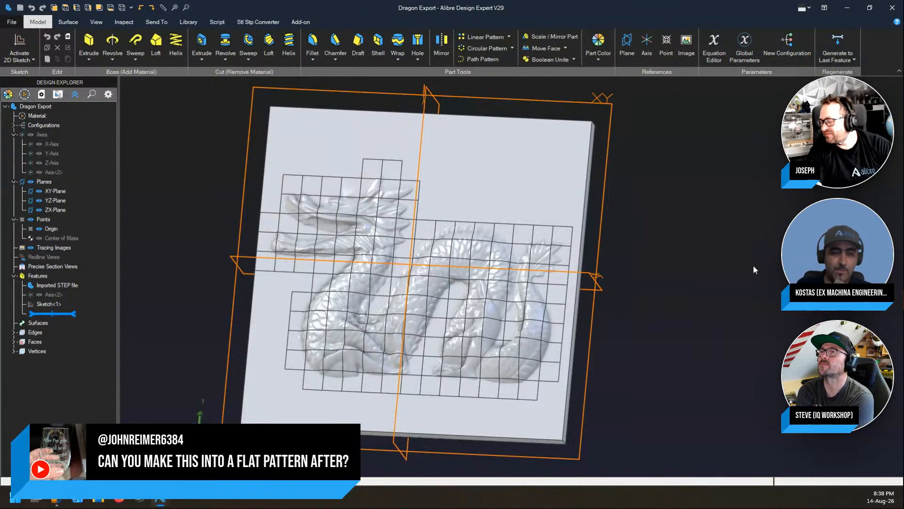
click(15, 22)
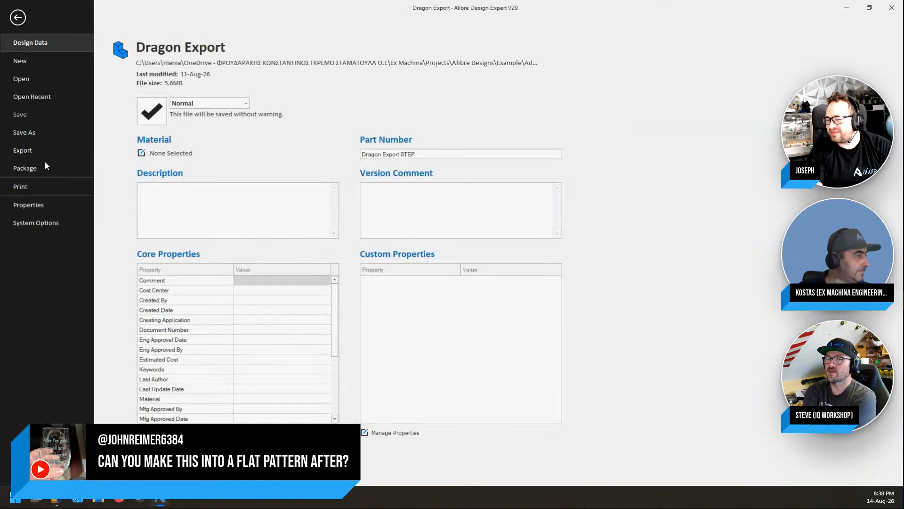
click(36, 96)
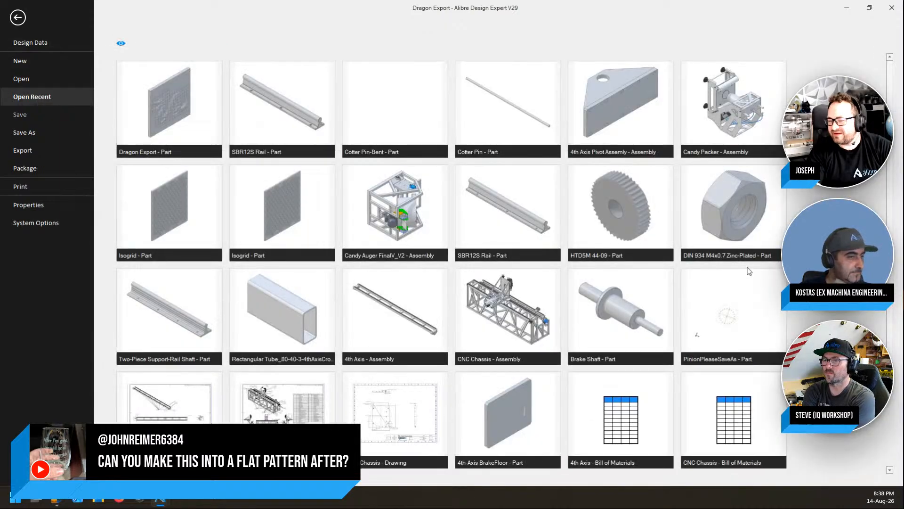
scroll(608, 254, down, 2)
mouse_move(722, 243)
scroll(722, 243, up, 2)
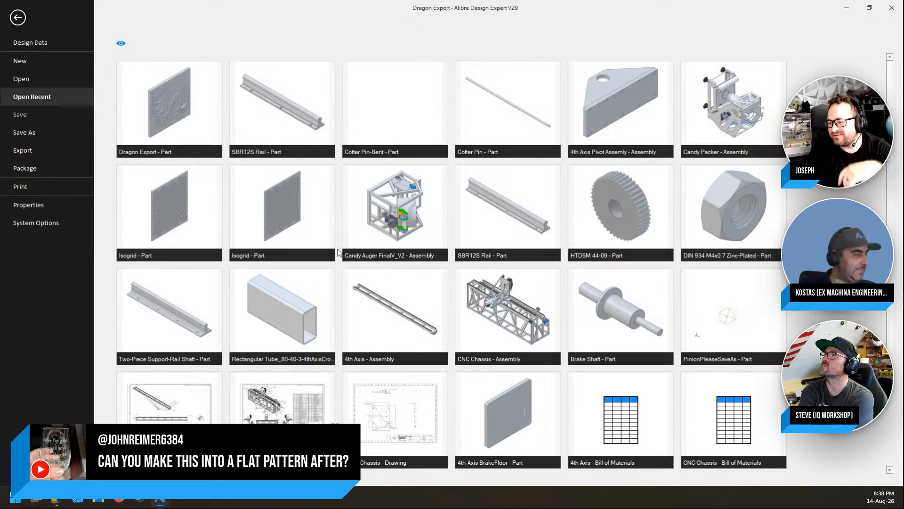
scroll(217, 250, down, 2)
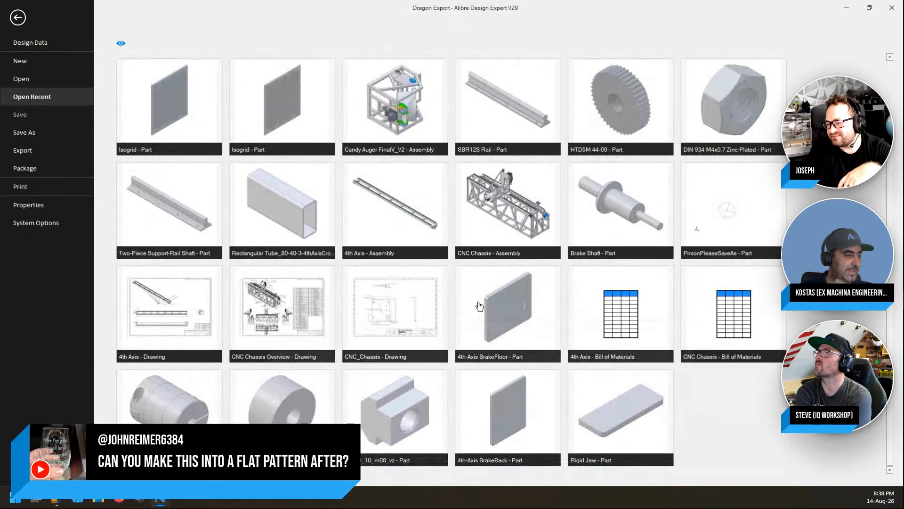
key(Escape)
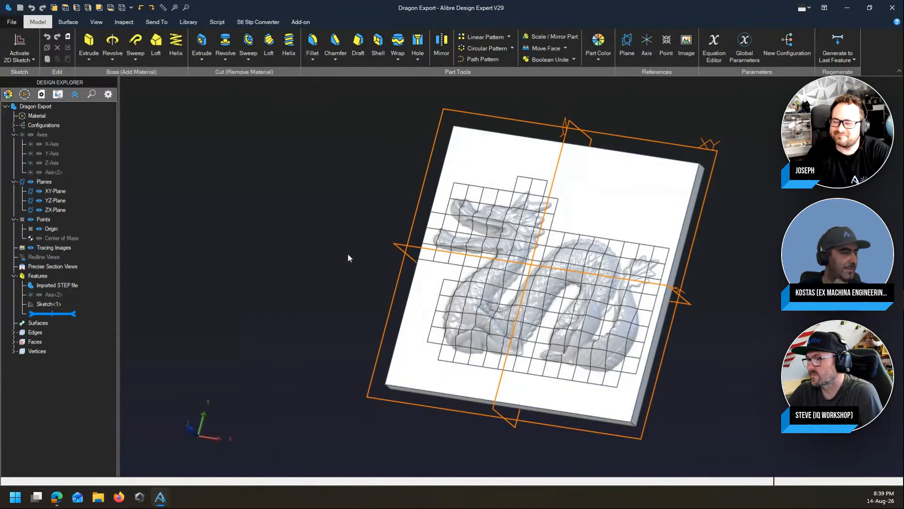
Step: Minimize the dragon part, create a new part and start a 2D sketch on its XY plane
scroll(349, 256, down, 4)
scroll(588, 249, up, 5)
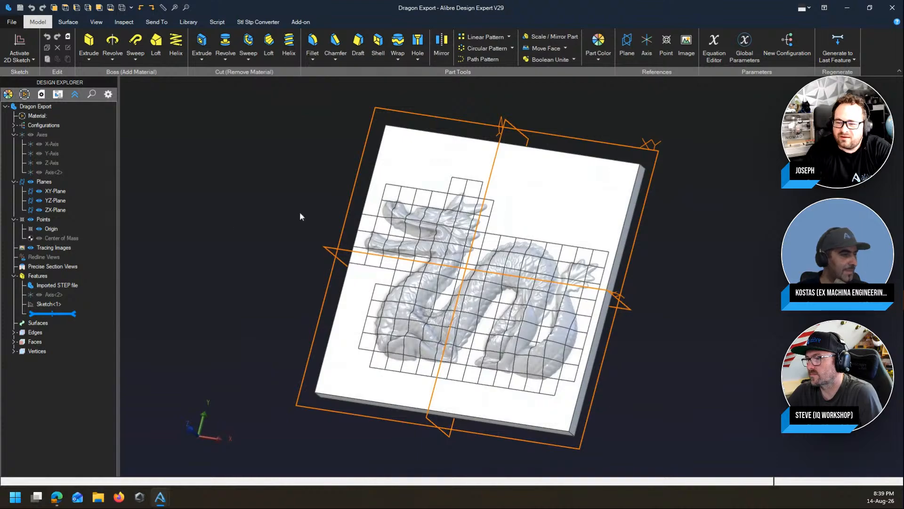
click(847, 8)
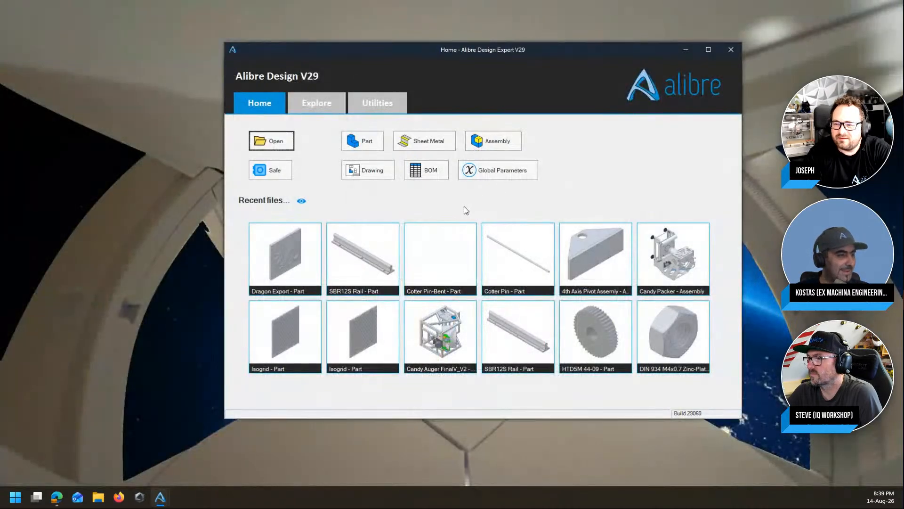
click(363, 140)
click(442, 263)
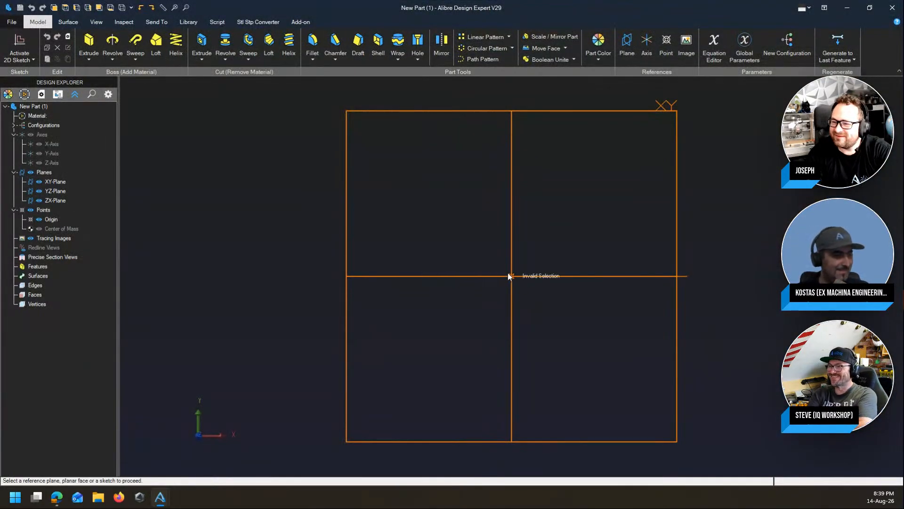
click(440, 112)
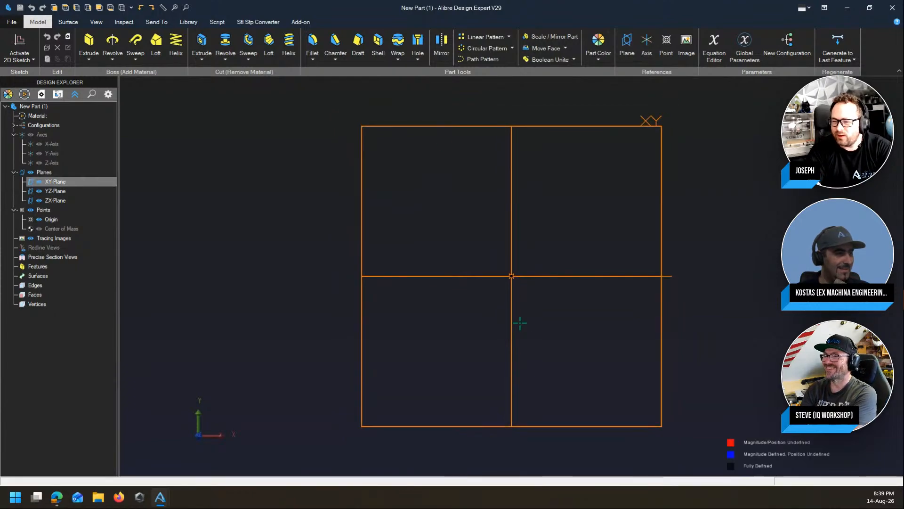
Step: Sketch a circular arc centred on the origin, about 60 mm in radius, bulging along the negative X side
key(c)
click(511, 276)
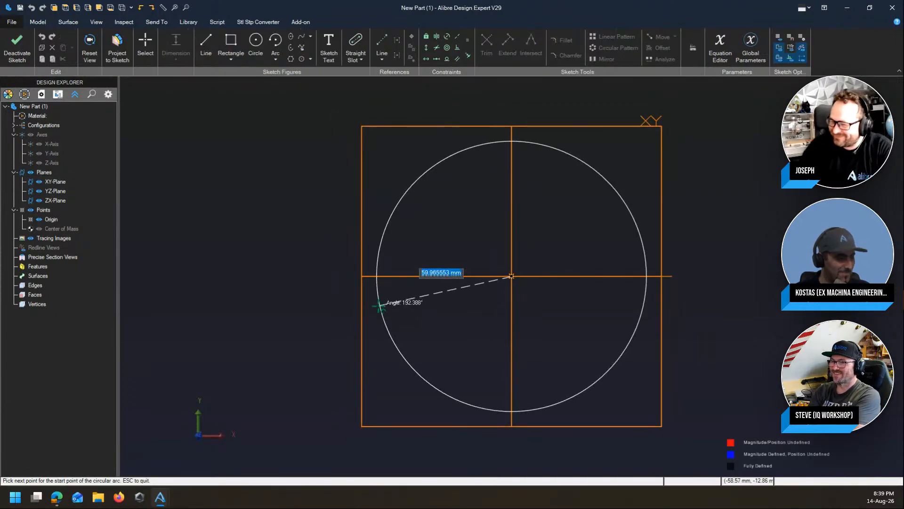
click(387, 341)
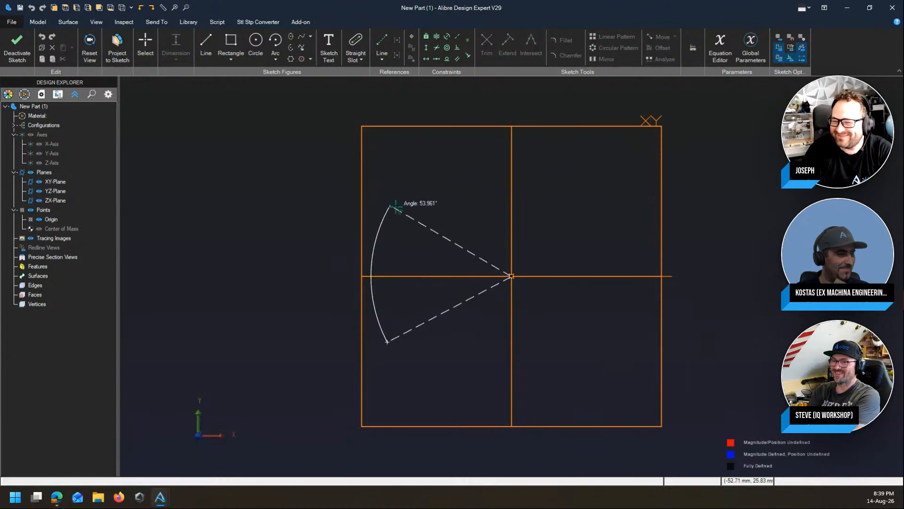
click(392, 202)
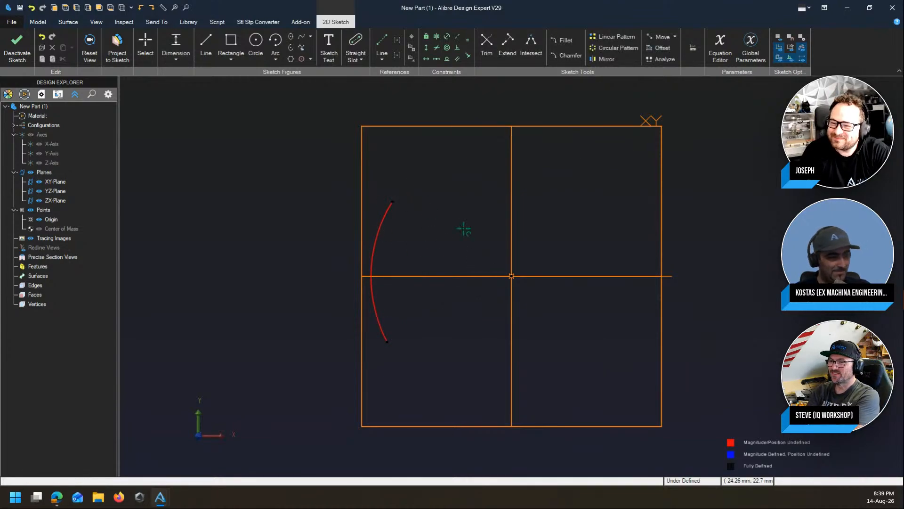
key(Escape)
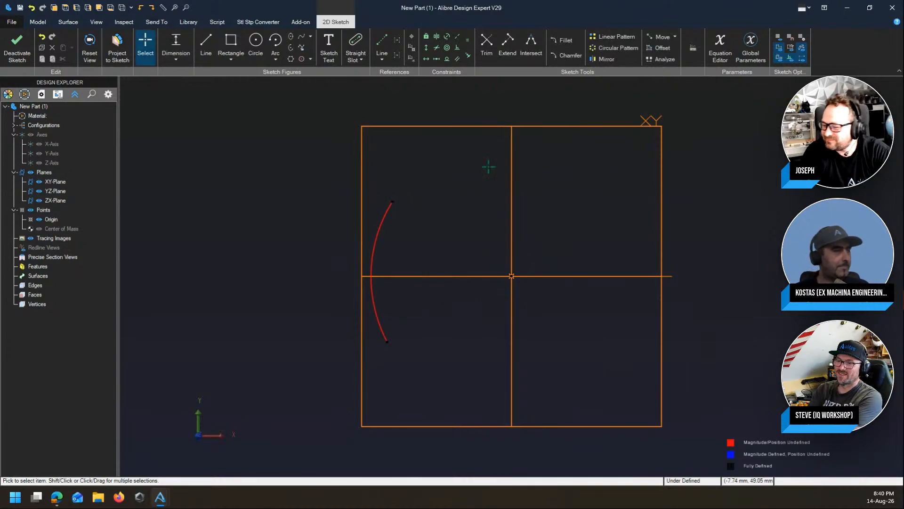
Step: Project the Y-axis into the sketch as a reference and mirror the arc across it
key(p)
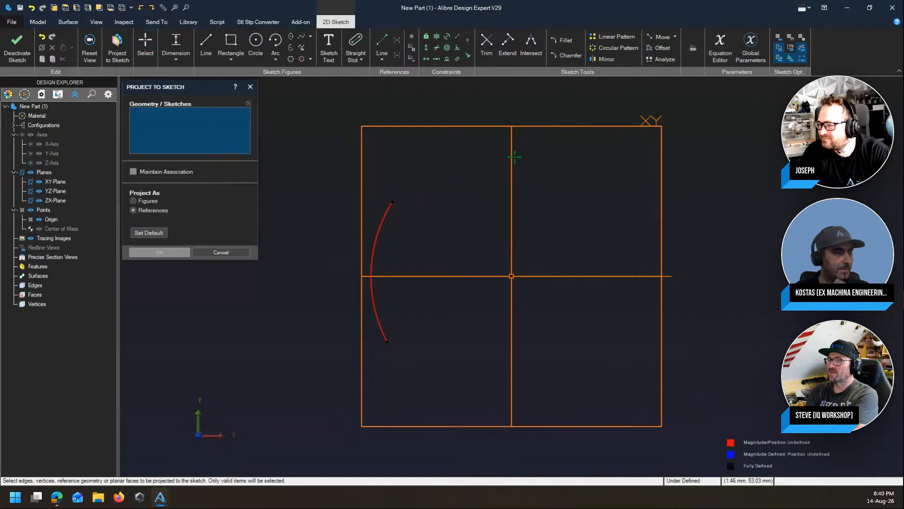
key(Escape)
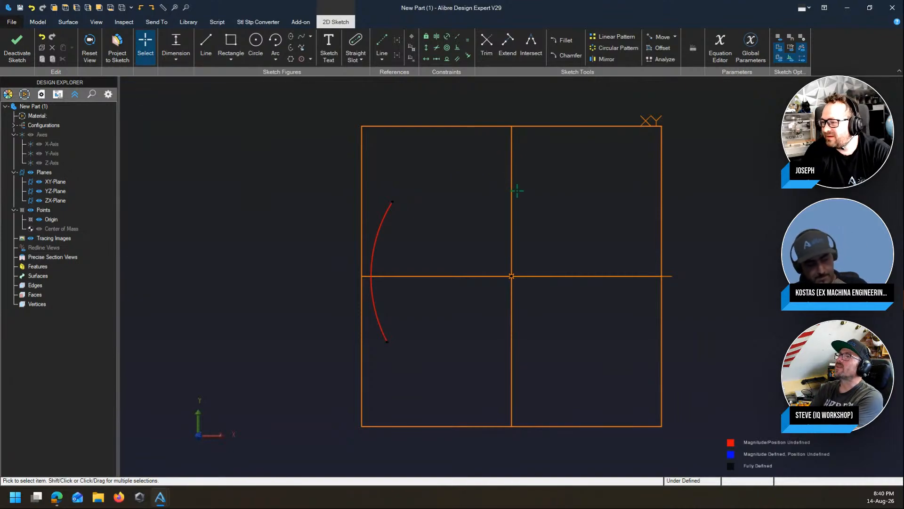
click(512, 133)
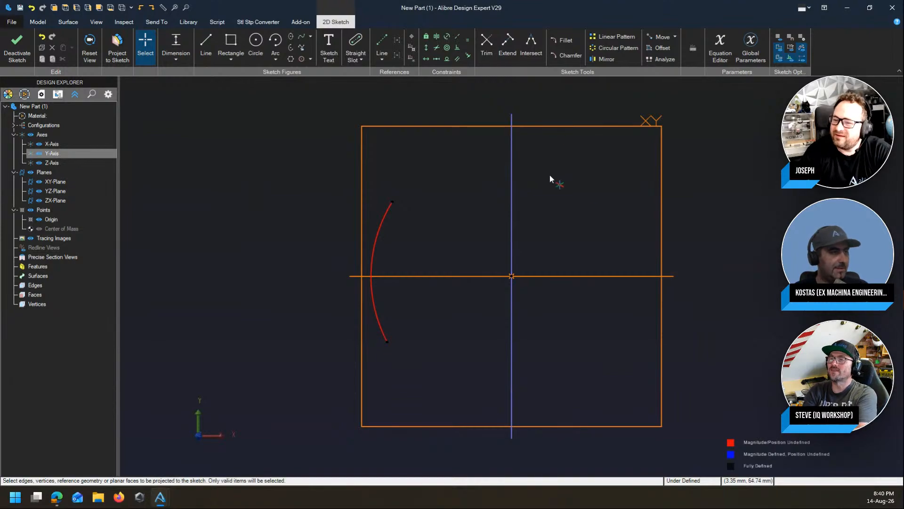
key(p)
key(Escape)
click(381, 218)
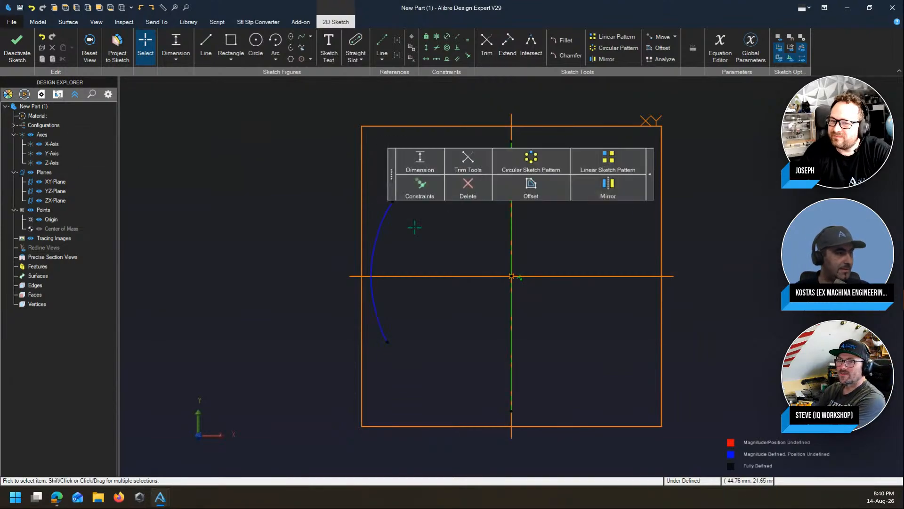
click(603, 192)
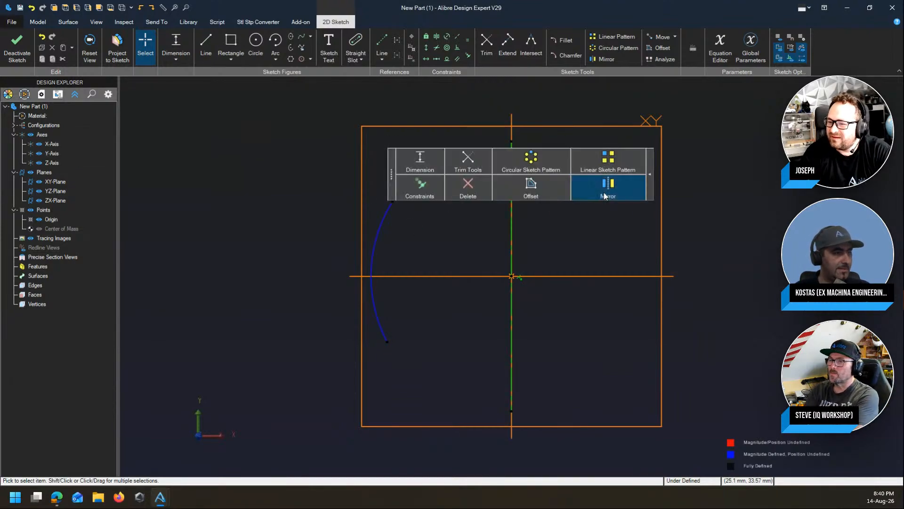
click(510, 122)
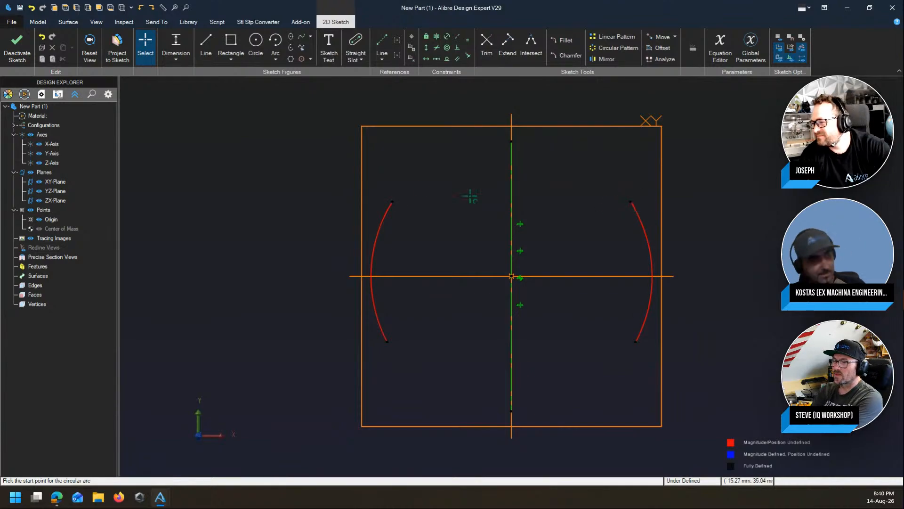
Step: Join the upper ends of the two side arcs with a shallow three-point arc bulging upward
key(l)
click(392, 201)
click(631, 202)
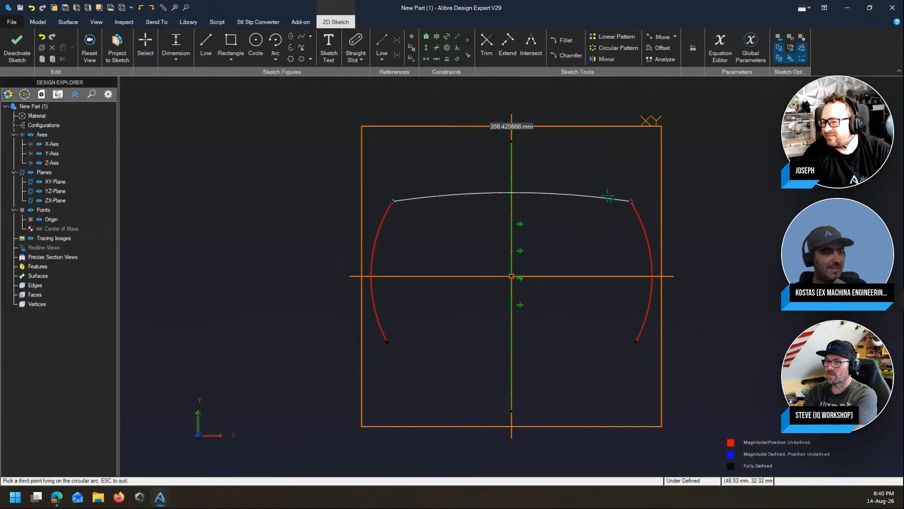
click(602, 194)
key(Escape)
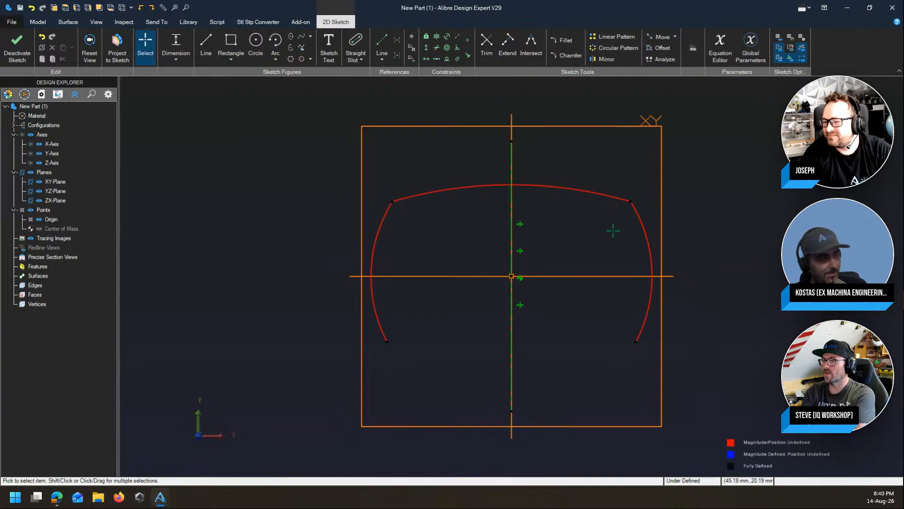
Step: Start a thin boss extrusion of the three-arc profile, trying a 500 mm depth before setting it to 2*PI*8"
key(Escape)
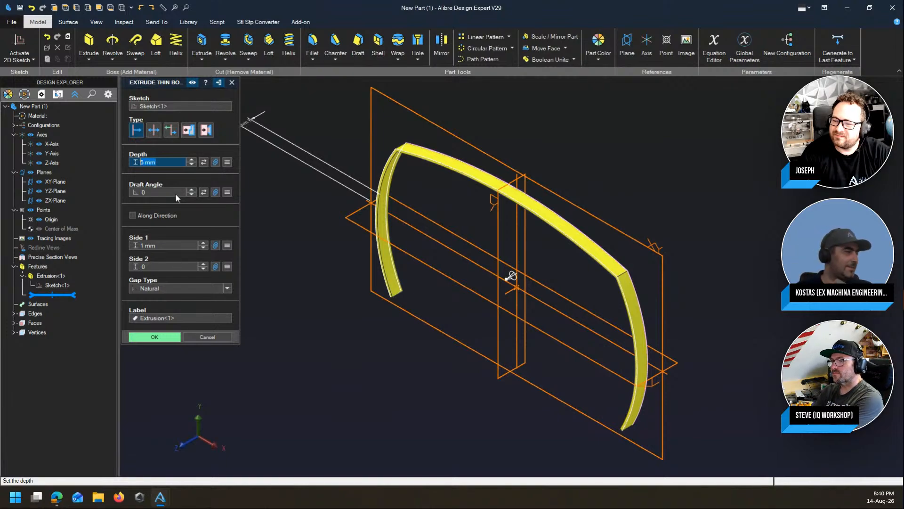
text(500)
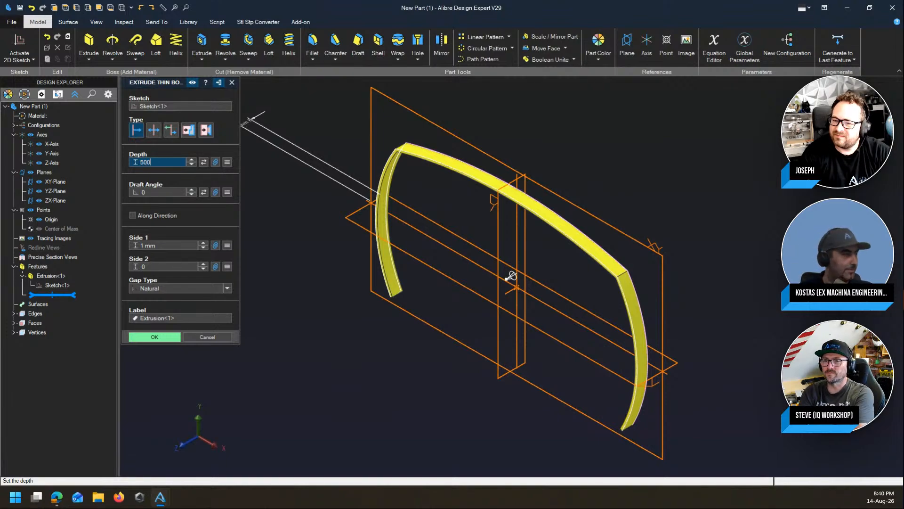
scroll(676, 211, down, 5)
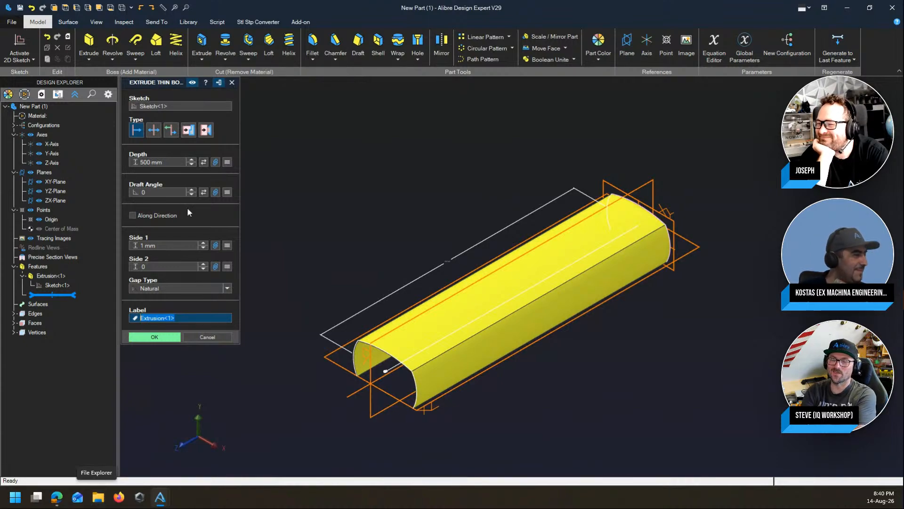
click(157, 162)
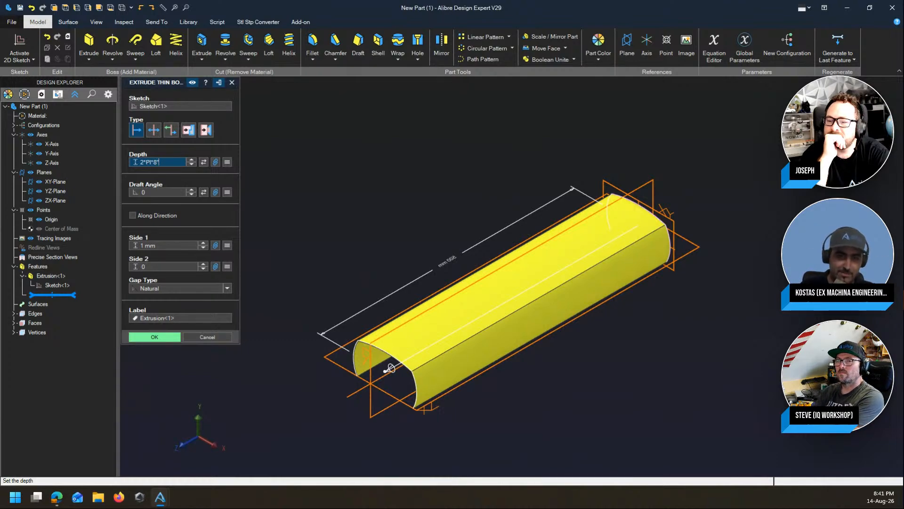
key(Tab)
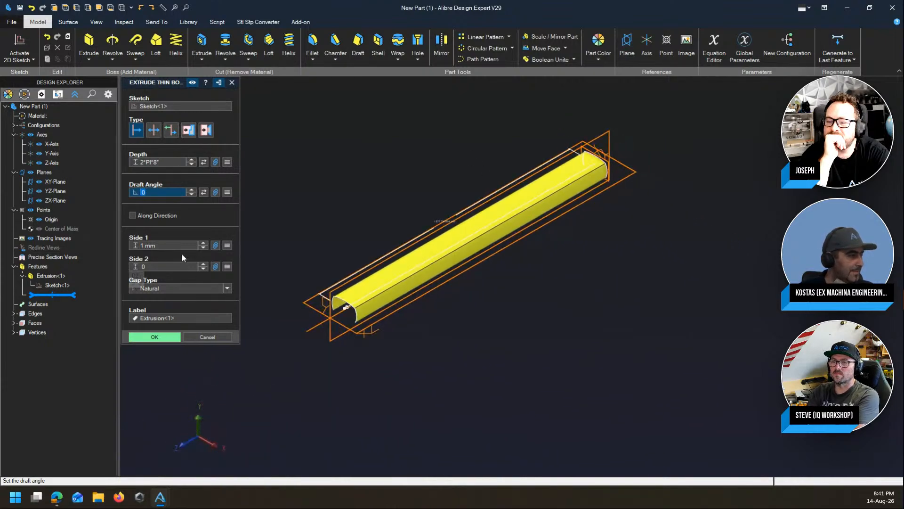
Step: Try a 10 mm wall on Side 1, switch to 0 on Side 1 and 10 mm on Side 2, and complete the extrusion
click(138, 245)
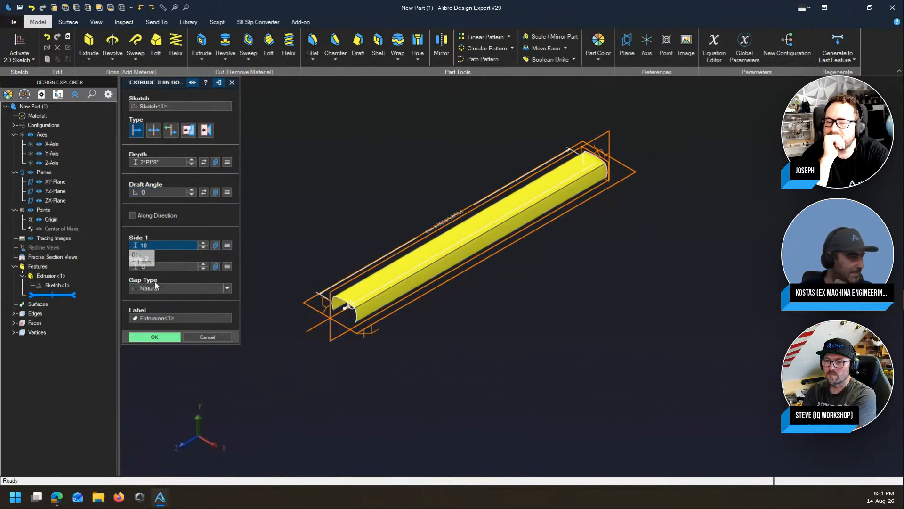
click(171, 317)
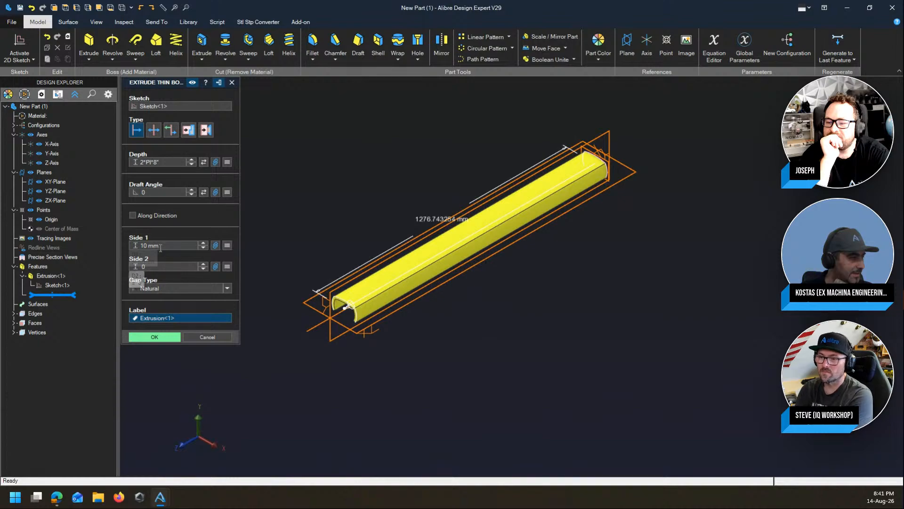
click(141, 245)
text(0)
click(161, 266)
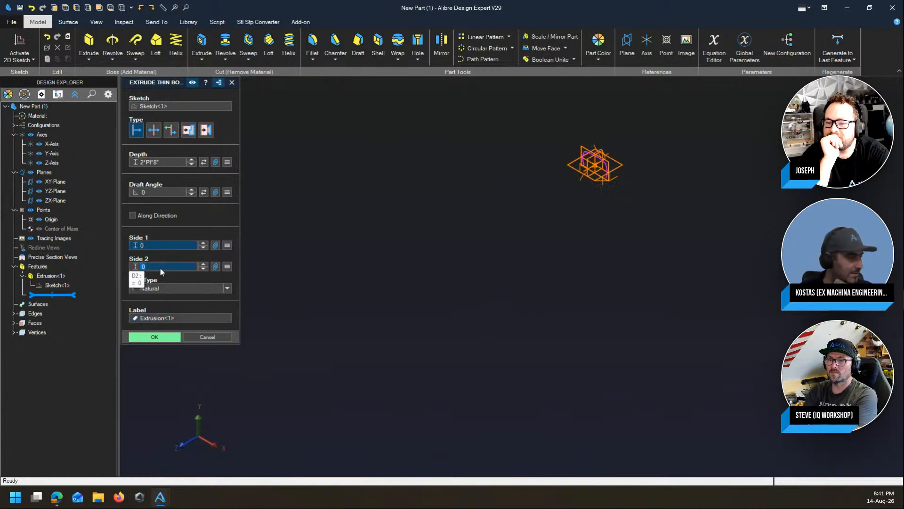
text(10)
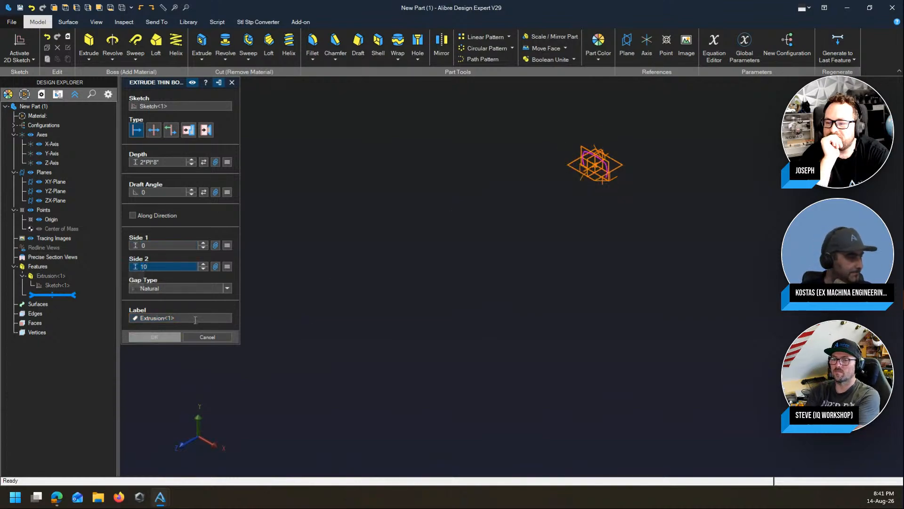
click(192, 320)
scroll(306, 295, up, 8)
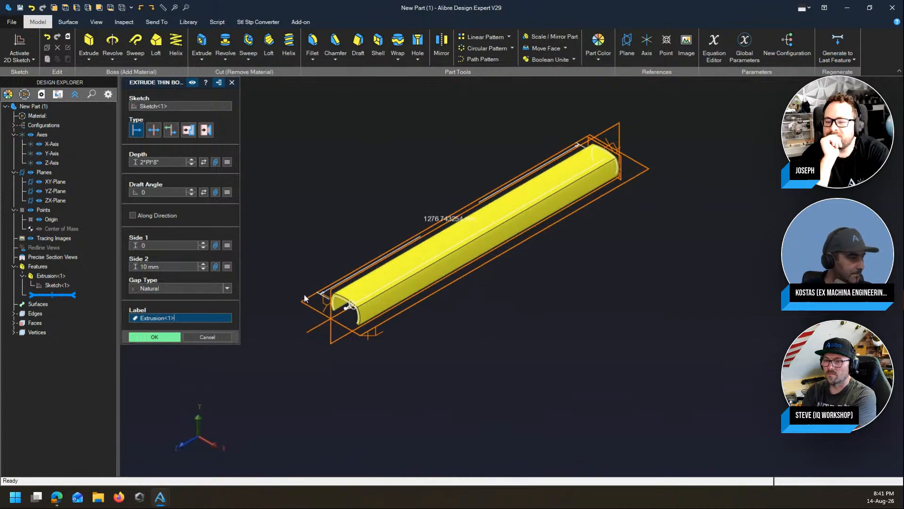
click(154, 337)
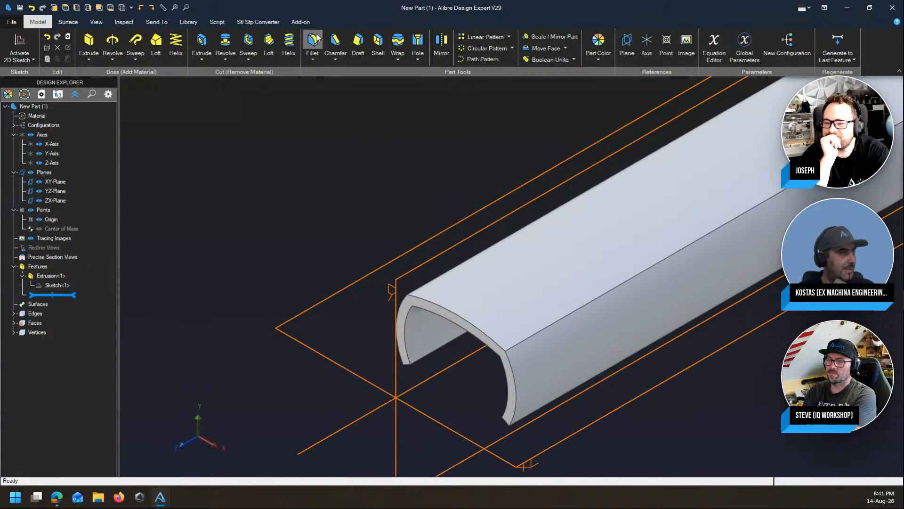
Step: Fillet the two long outer edges between the channel's top and side walls with a 20 mm radius
click(534, 335)
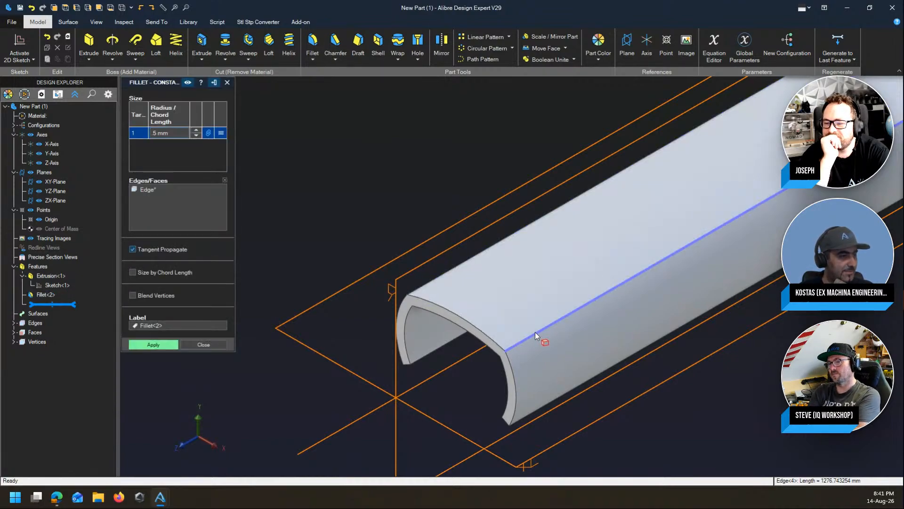
click(533, 334)
click(175, 133)
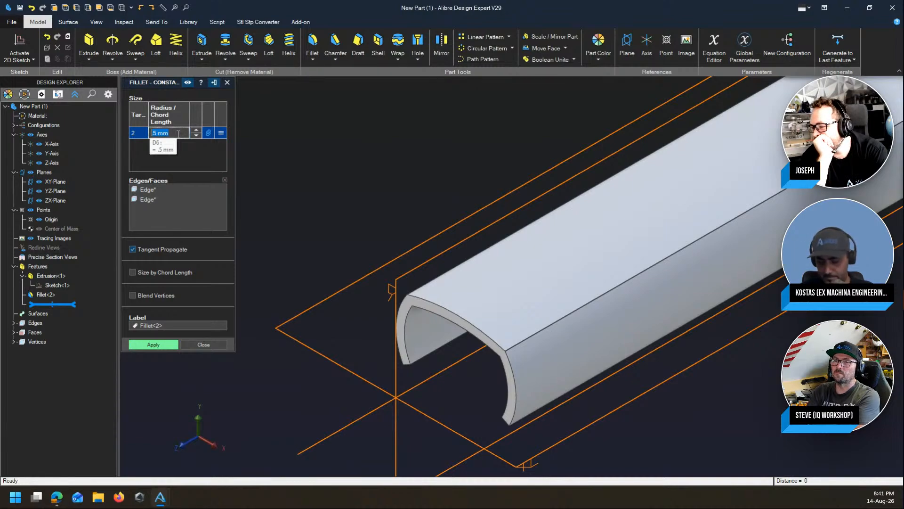
text(20)
click(182, 325)
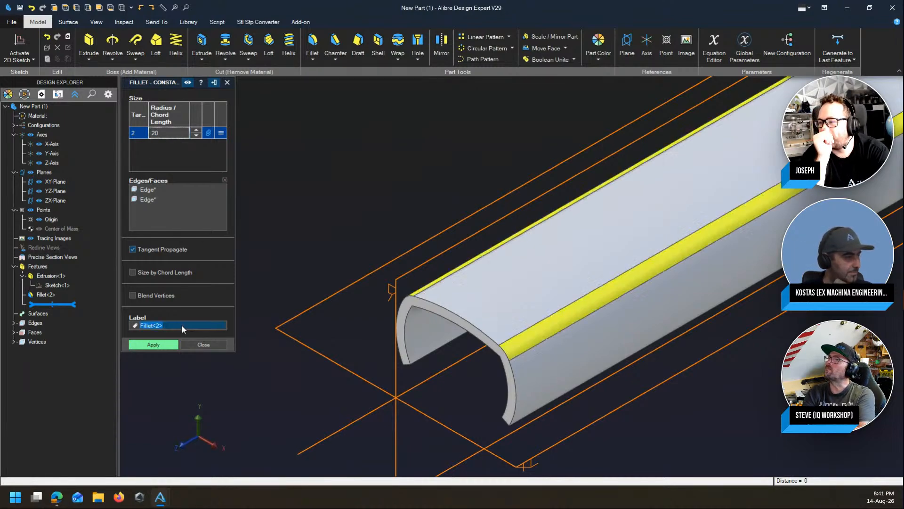
click(158, 345)
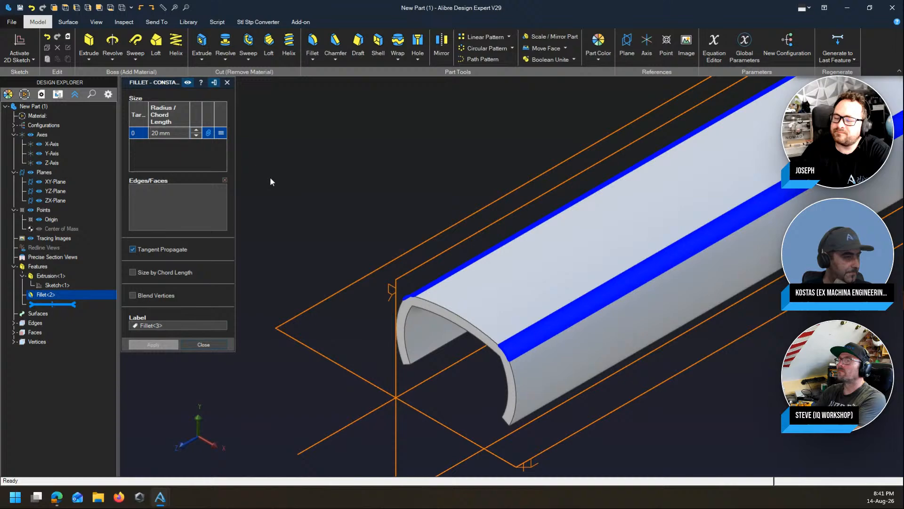
click(204, 346)
Step: Insert a reference plane tangent to the channel's curved top face and parallel to the ZX-Plane, on the other side of the cylinder
scroll(273, 192, down, 5)
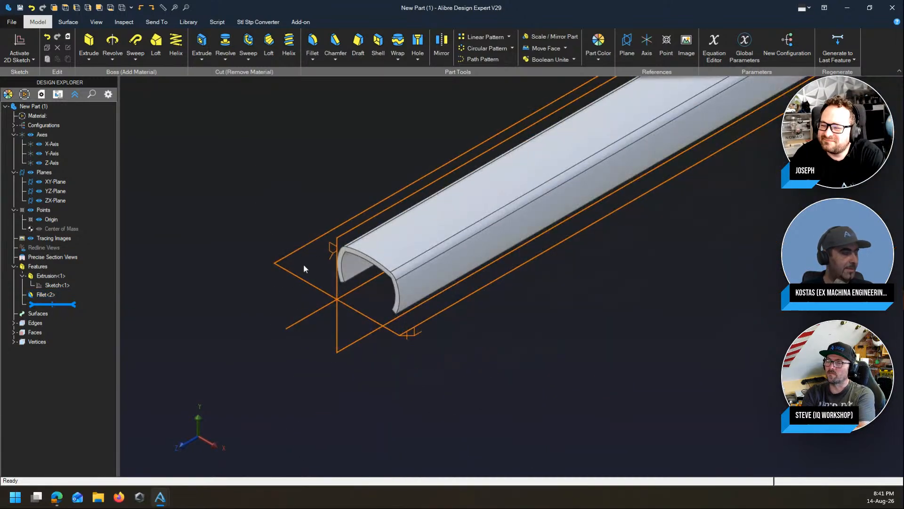
scroll(285, 283, down, 2)
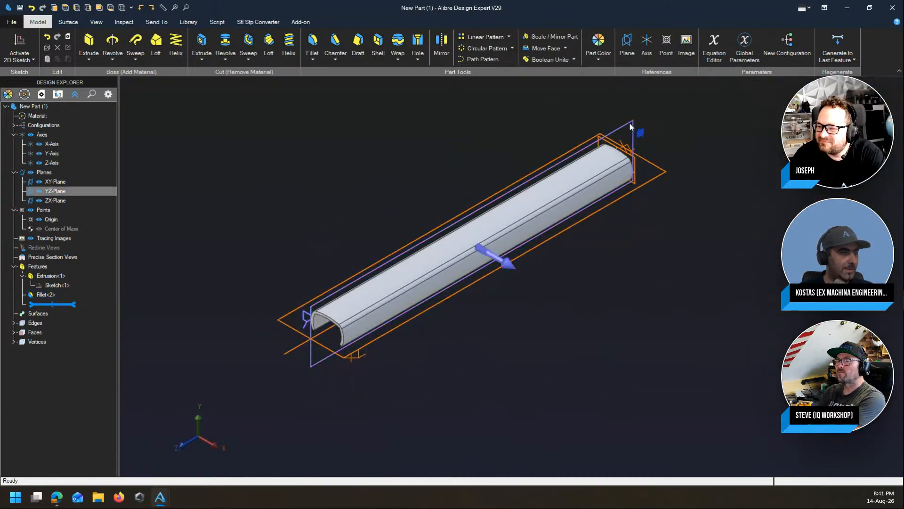
click(626, 43)
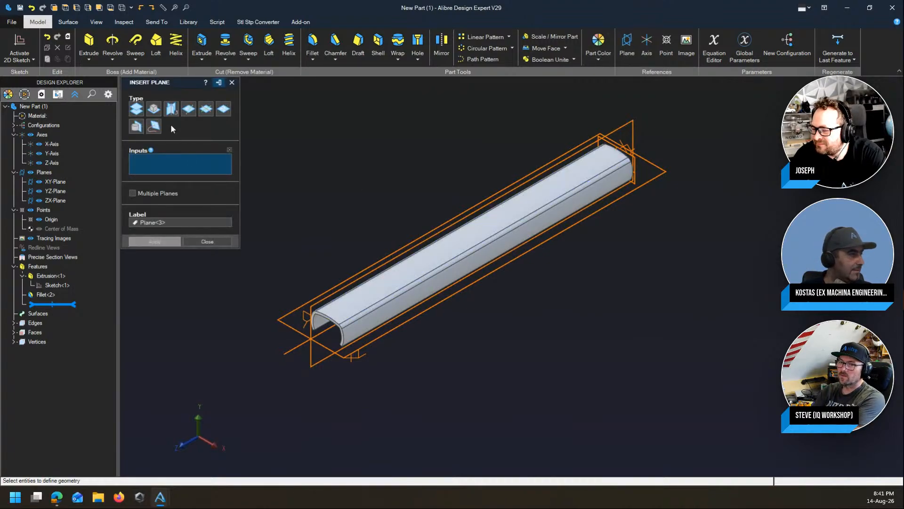
click(136, 126)
click(418, 255)
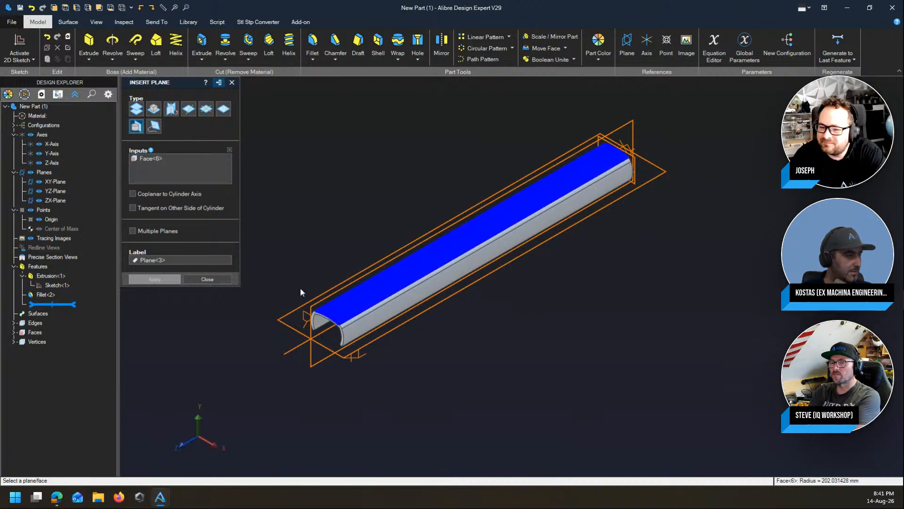
click(282, 320)
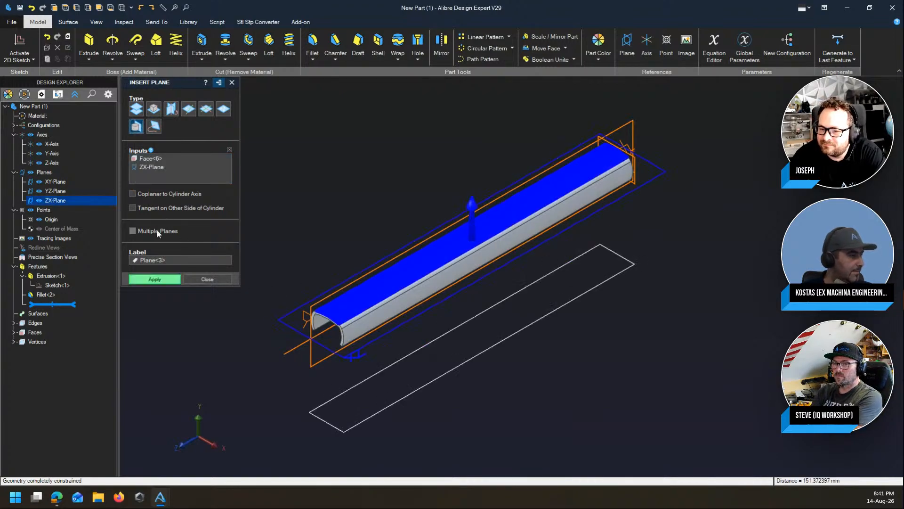
click(143, 207)
click(155, 279)
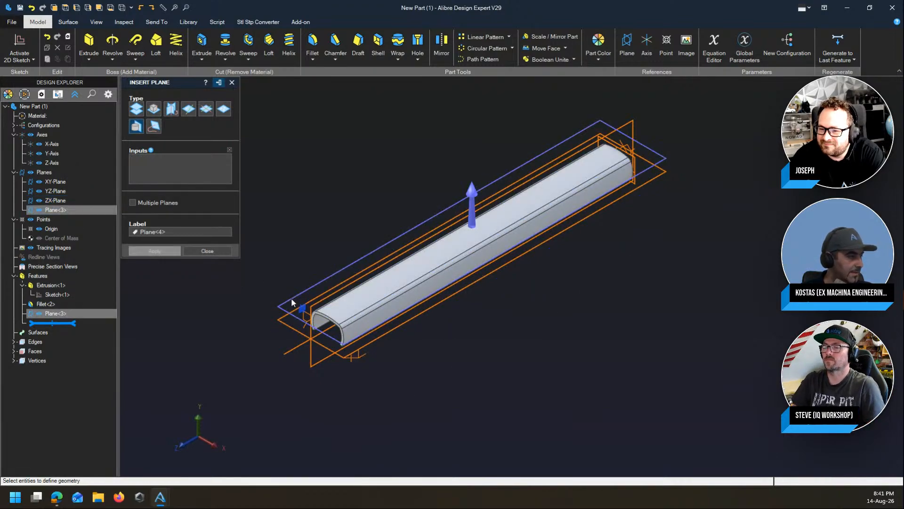
click(186, 250)
Step: Start a 2D sketch on the new plane tangent to the channel's top
click(301, 290)
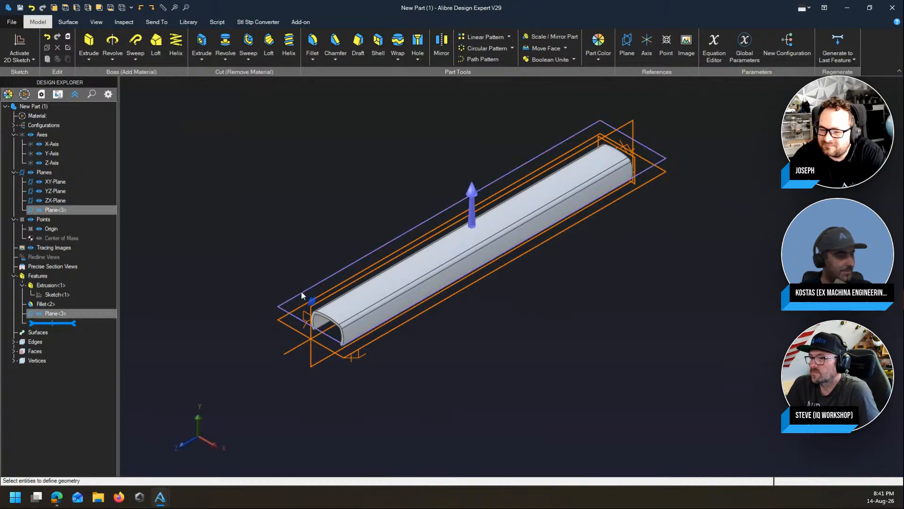
key(ctrl+k)
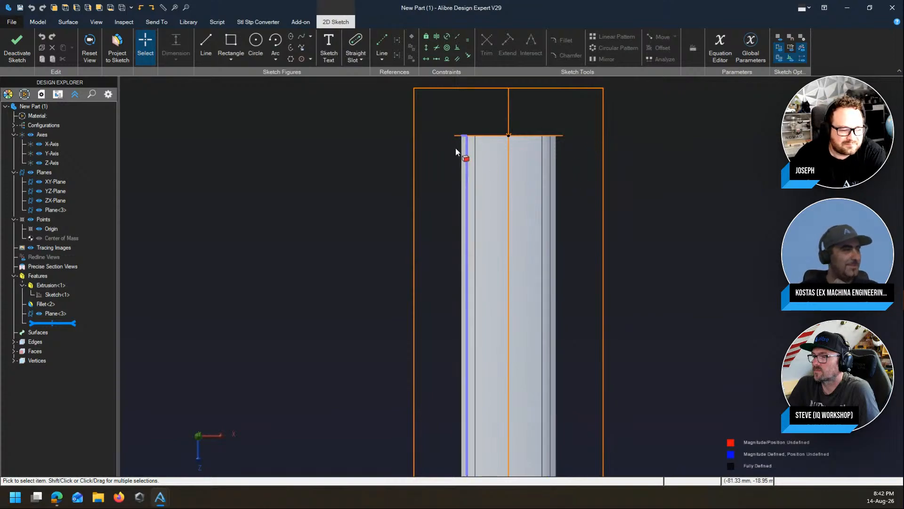
scroll(481, 101, up, 4)
key(l)
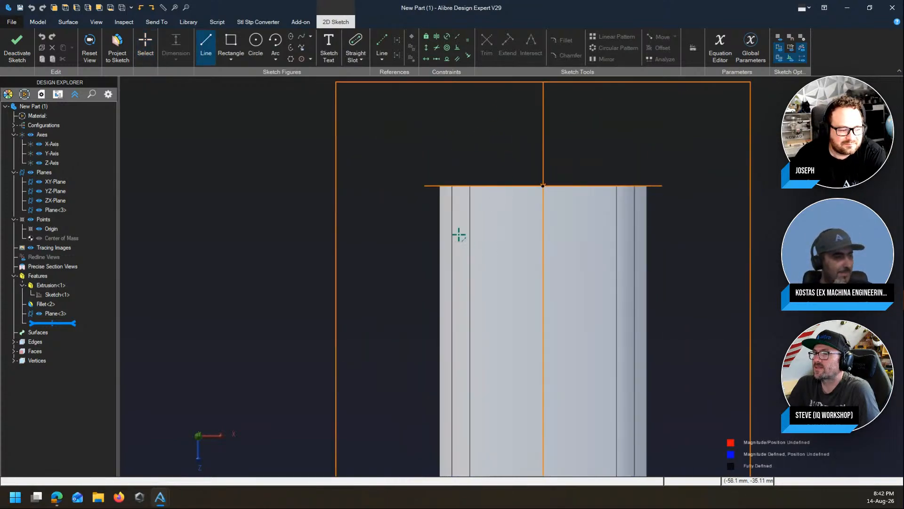
key(Escape)
key(a)
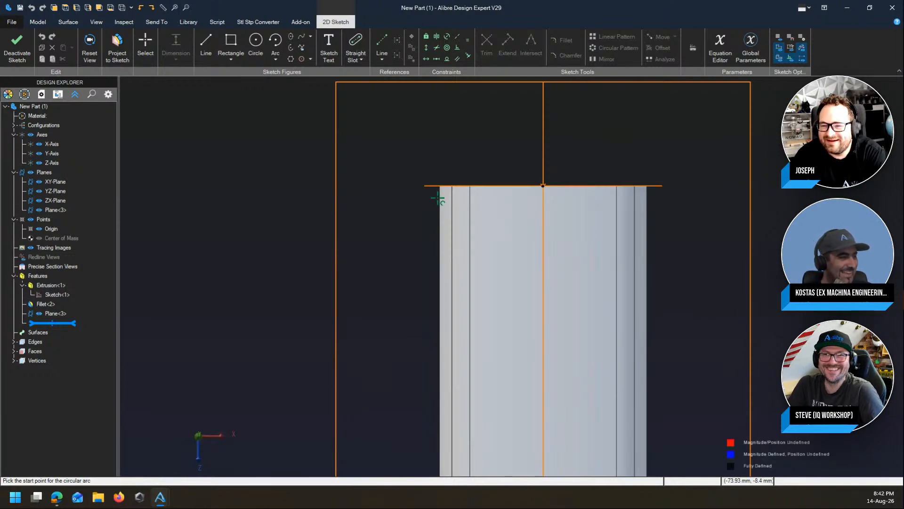
scroll(440, 200, up, 4)
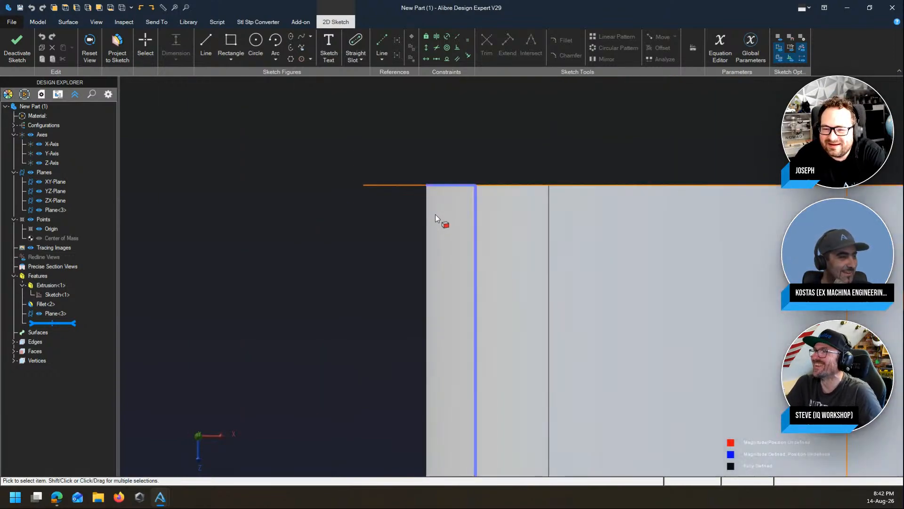
key(Escape)
Step: Project the channel's two outer side faces into the sketch
scroll(428, 219, down, 5)
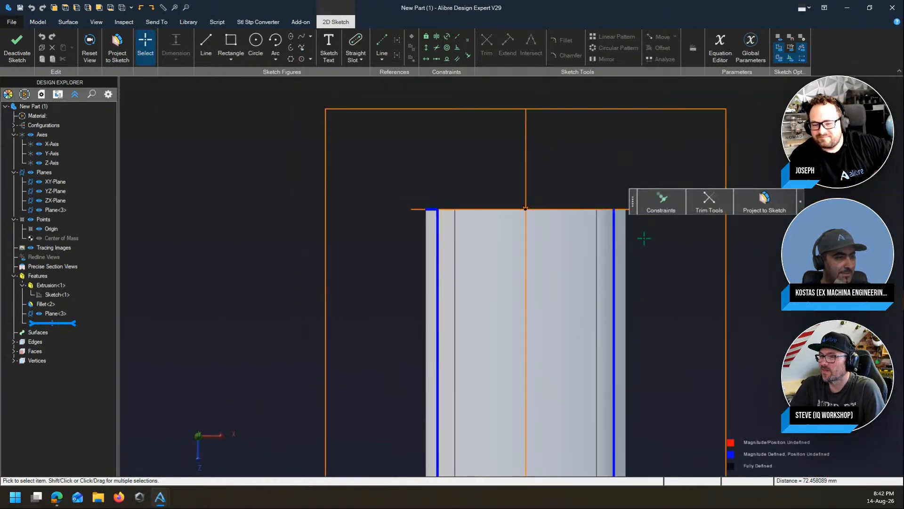
click(625, 230)
click(623, 227)
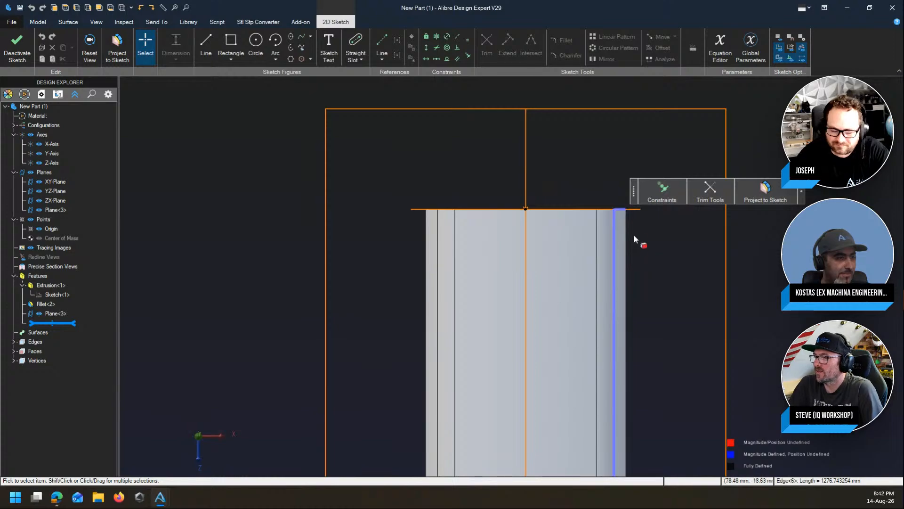
scroll(632, 233, up, 3)
scroll(615, 226, up, 1)
key(p)
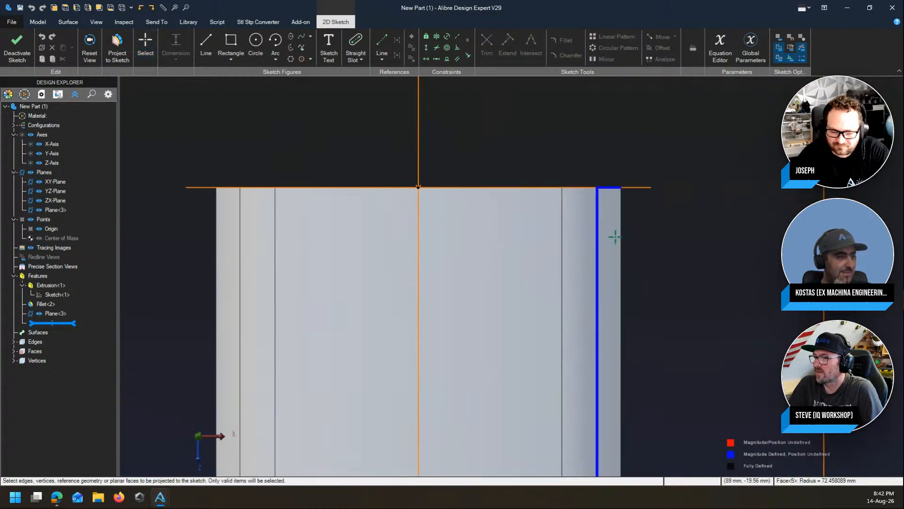
key(Return)
click(220, 276)
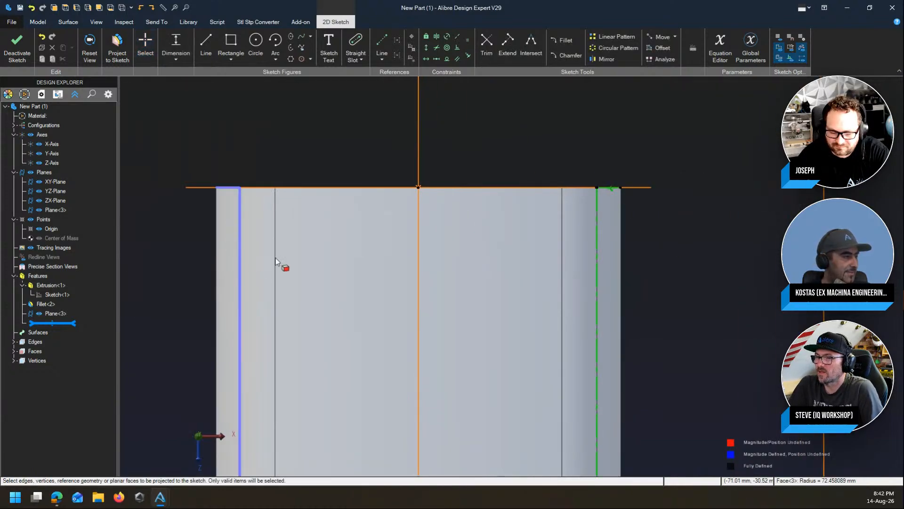
key(p)
key(Return)
Step: Sketch two three-point arcs near the channel's origin end, each curving inward from one outer side edge
scroll(536, 157, down, 3)
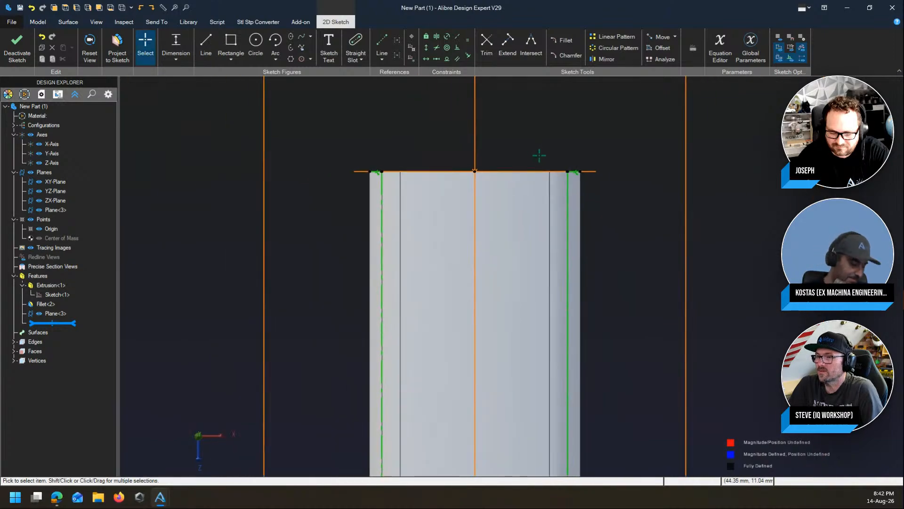
key(a)
click(370, 192)
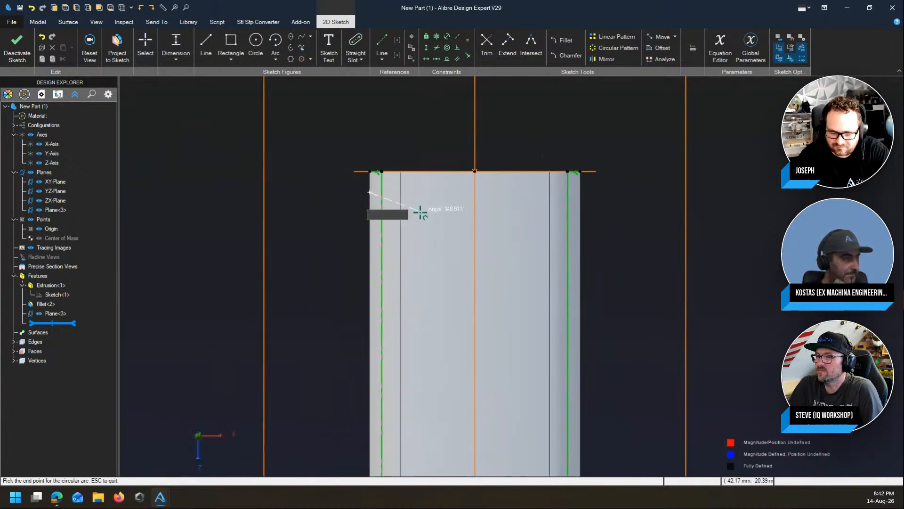
click(417, 229)
click(411, 222)
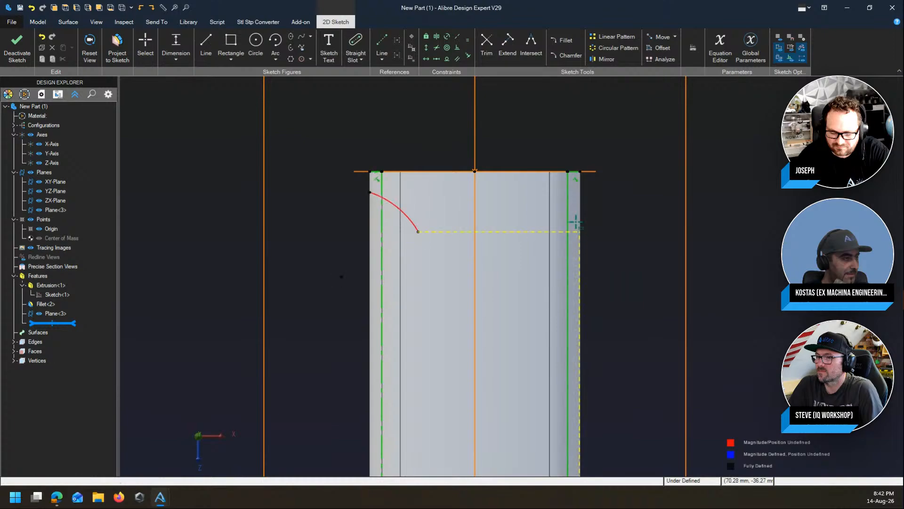
click(580, 185)
click(515, 212)
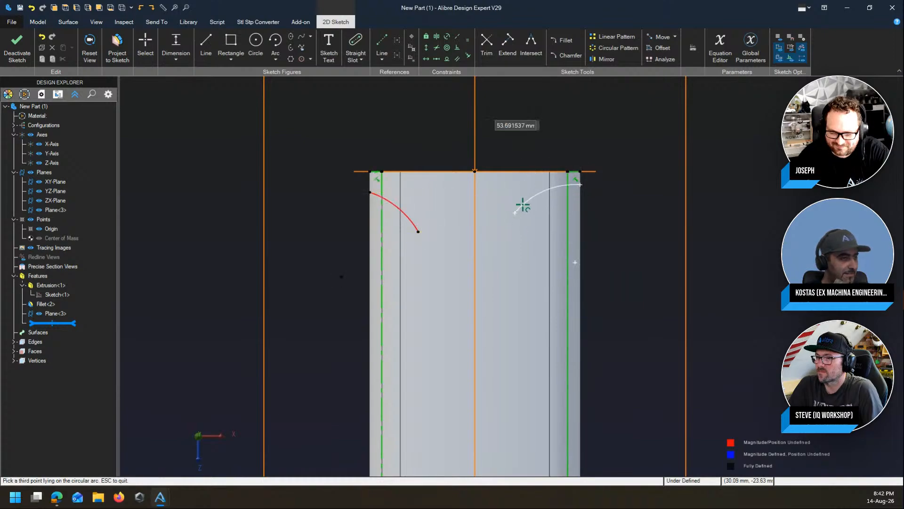
click(524, 203)
key(Escape)
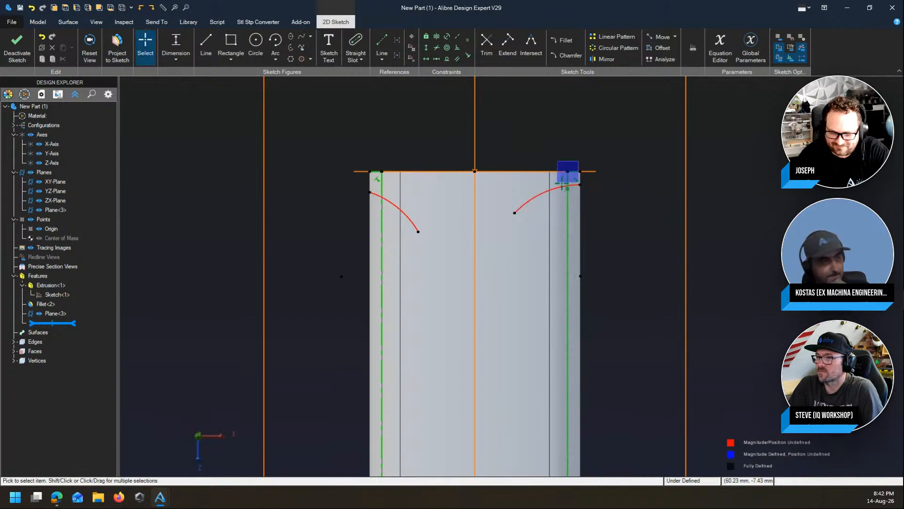
Step: Dimension the +X-side arc's inner endpoint horizontally from the origin at 27.5 mm
click(514, 212)
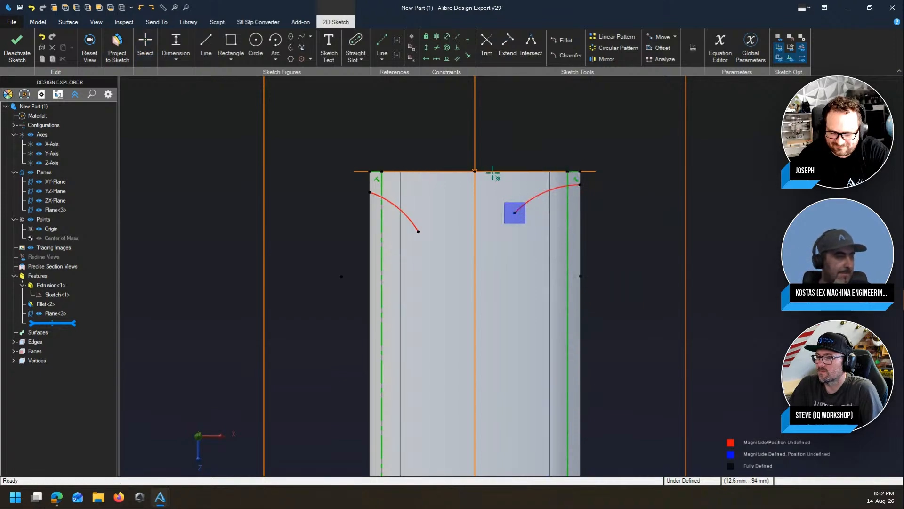
click(475, 171)
click(542, 140)
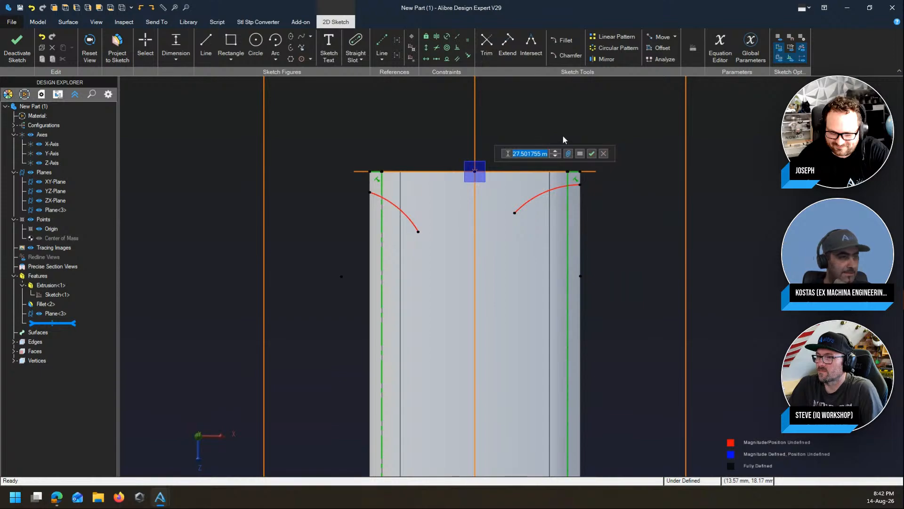
text(27.5)
key(Return)
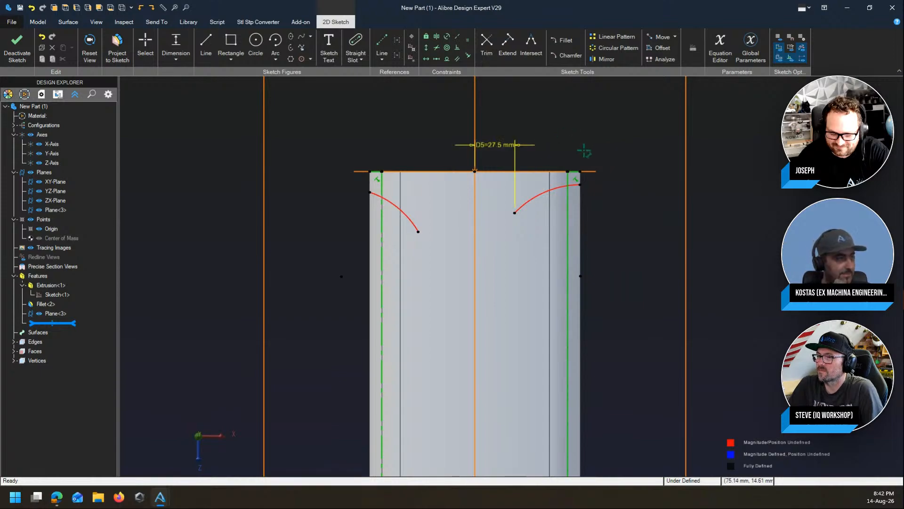
Step: Dimension the opposite arc's inner endpoint horizontally from the origin and set it equal to D5
click(418, 231)
click(475, 171)
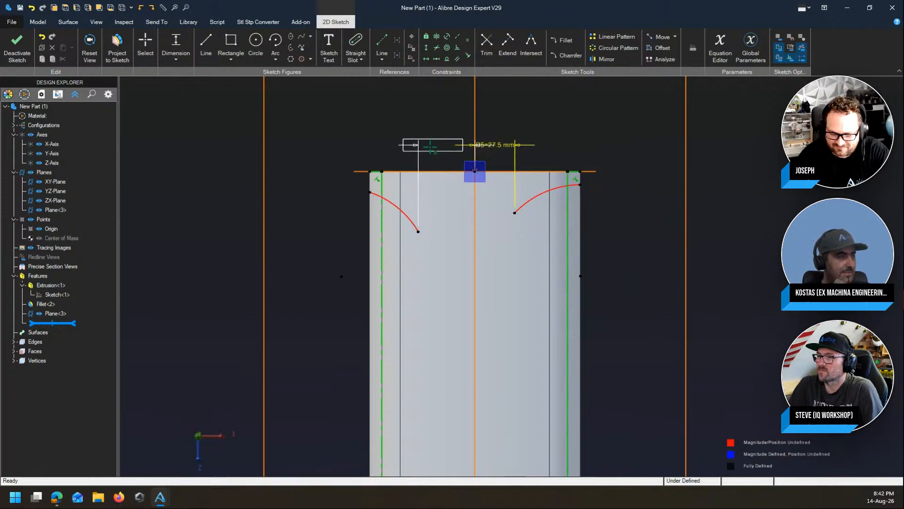
click(436, 151)
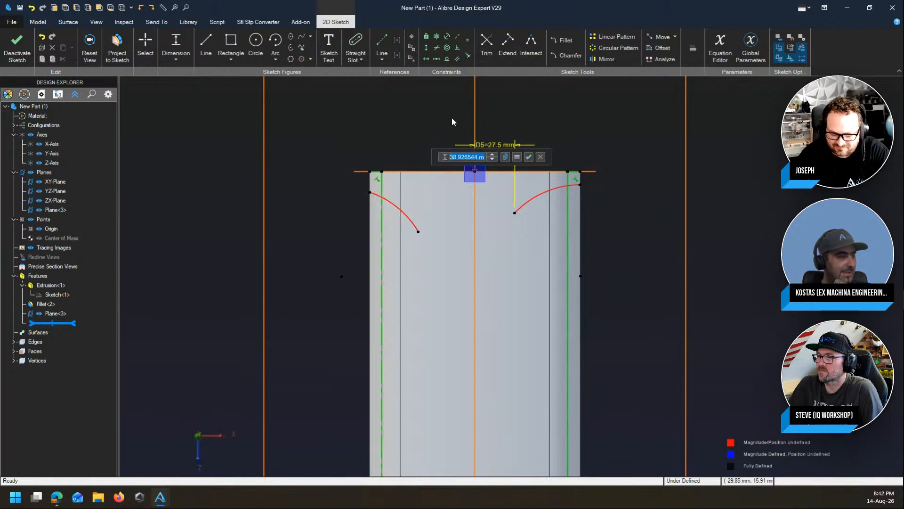
text(35)
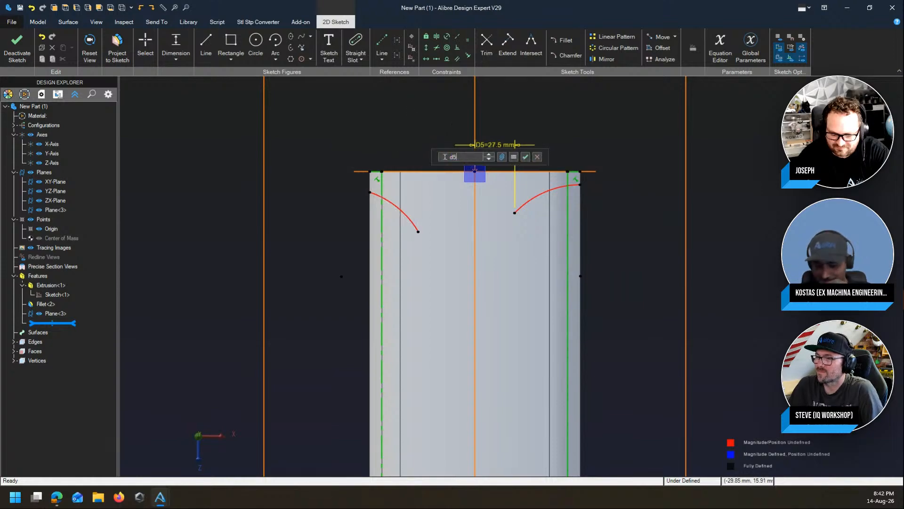
key(Return)
key(Escape)
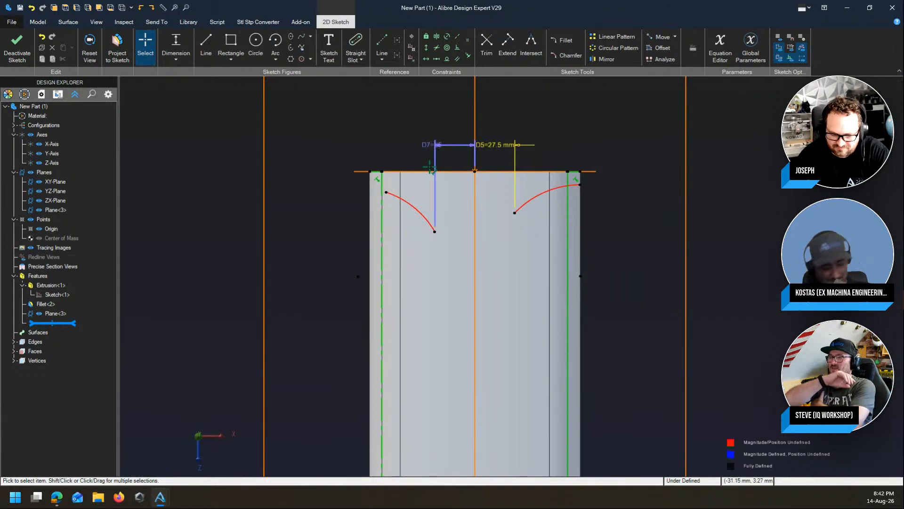
Step: Align each arc's outer endpoint vertically with the outer corner of the projected geometry on its side
key(v)
click(386, 192)
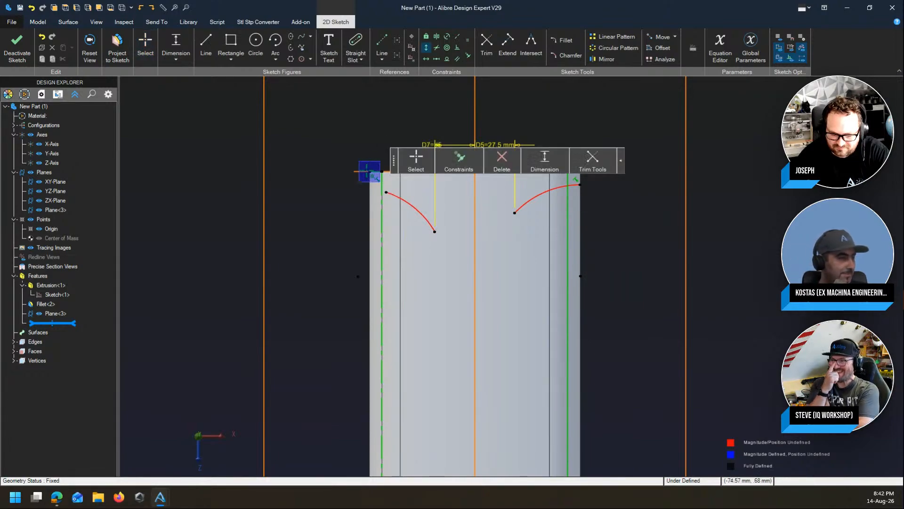
click(370, 172)
key(Escape)
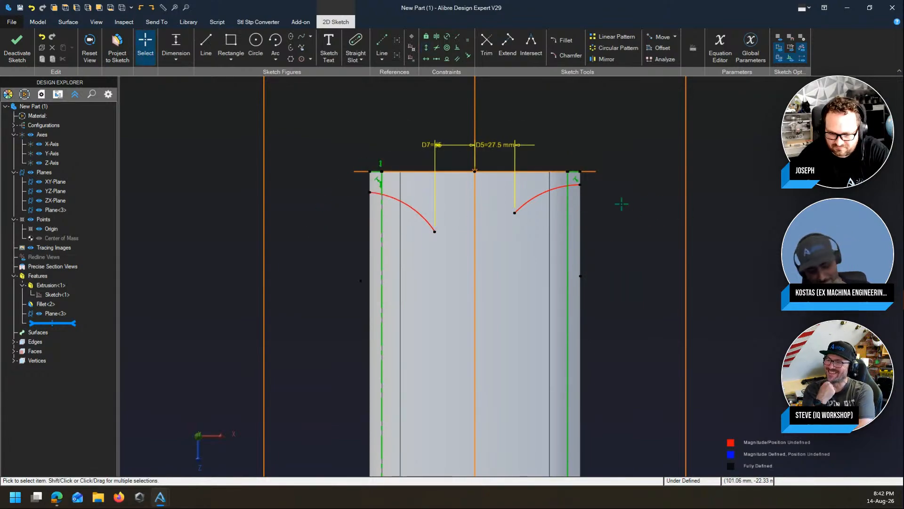
click(580, 171)
click(579, 184)
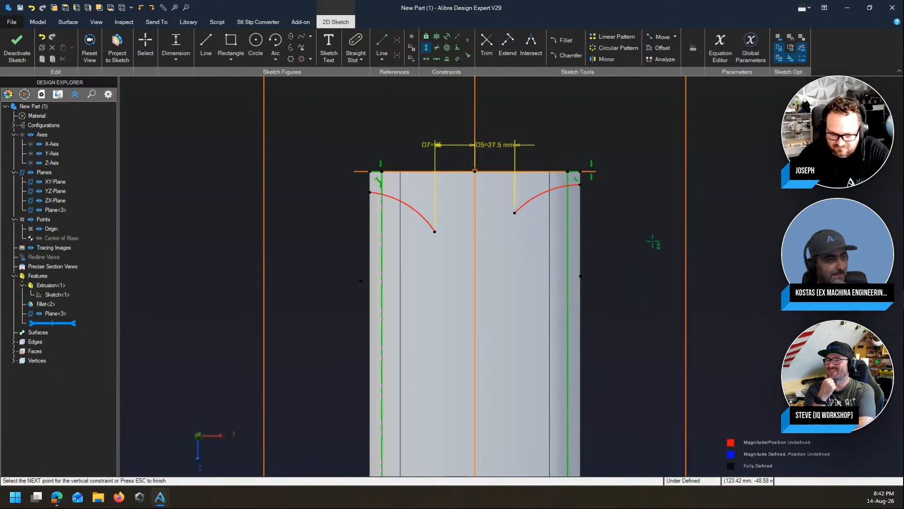
key(Escape)
Step: Apply an Equal constraint between the two arcs
key(e)
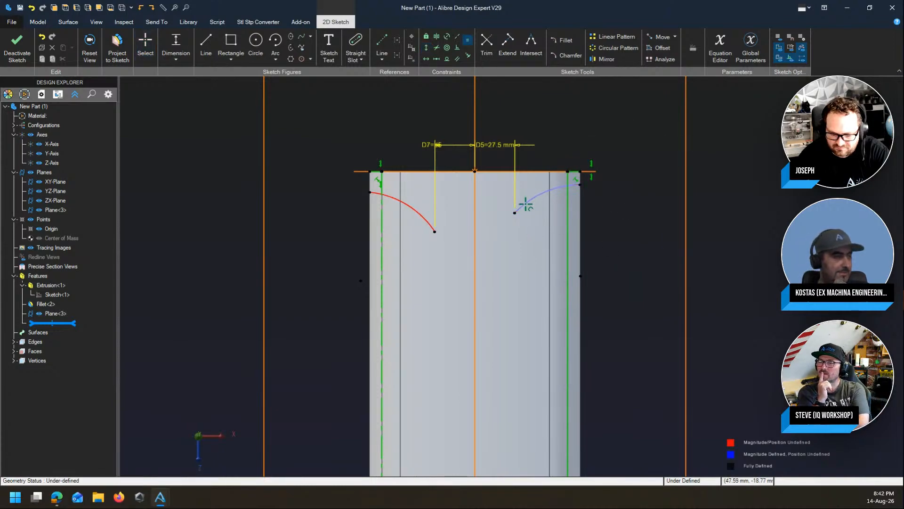
click(523, 204)
click(406, 204)
key(Escape)
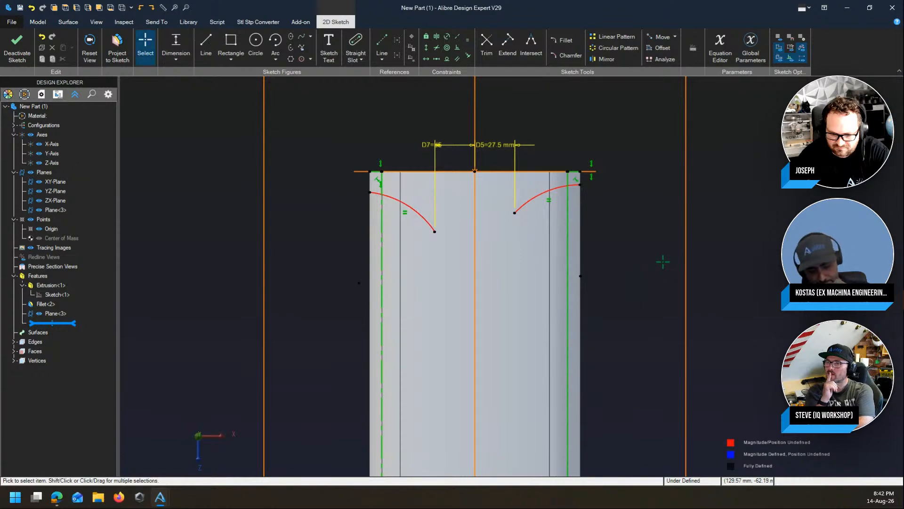
Step: Dimension the vertical offset between the two arcs' outer endpoints at 10 mm
key(d)
click(579, 185)
click(369, 192)
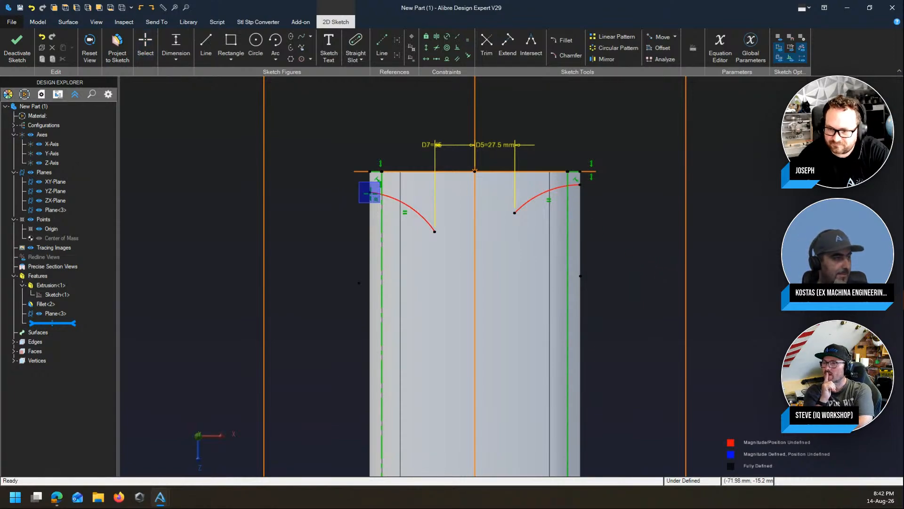
click(643, 193)
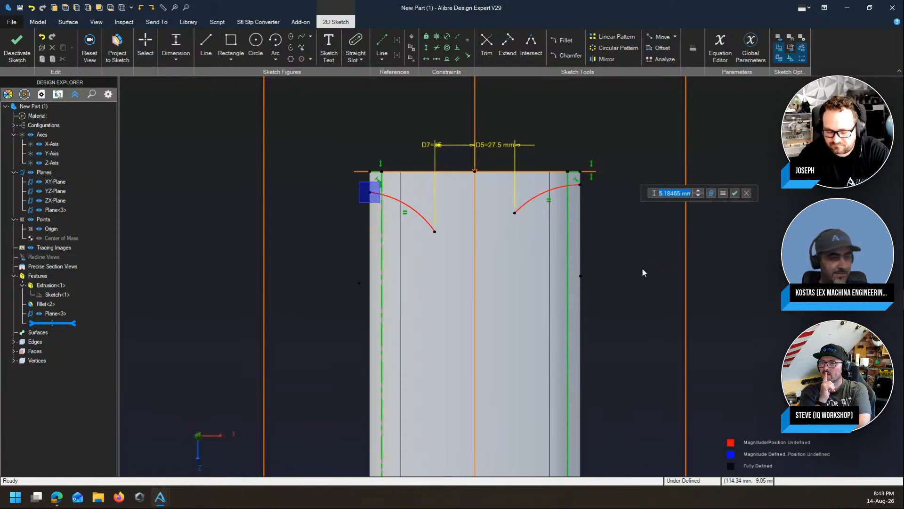
text(10)
key(Return)
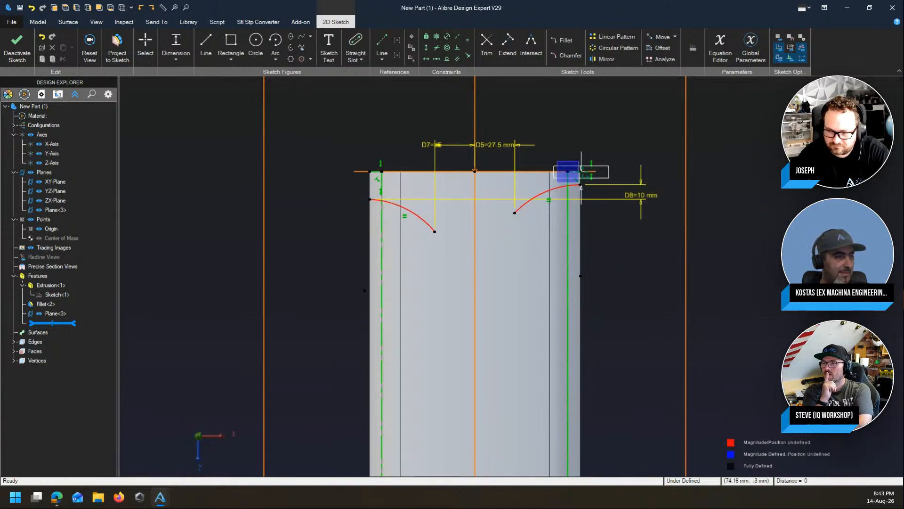
click(579, 172)
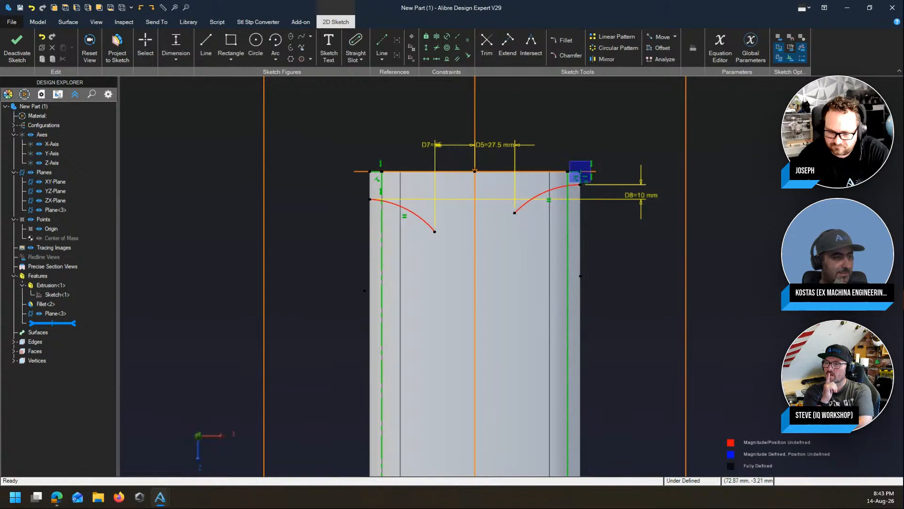
click(708, 178)
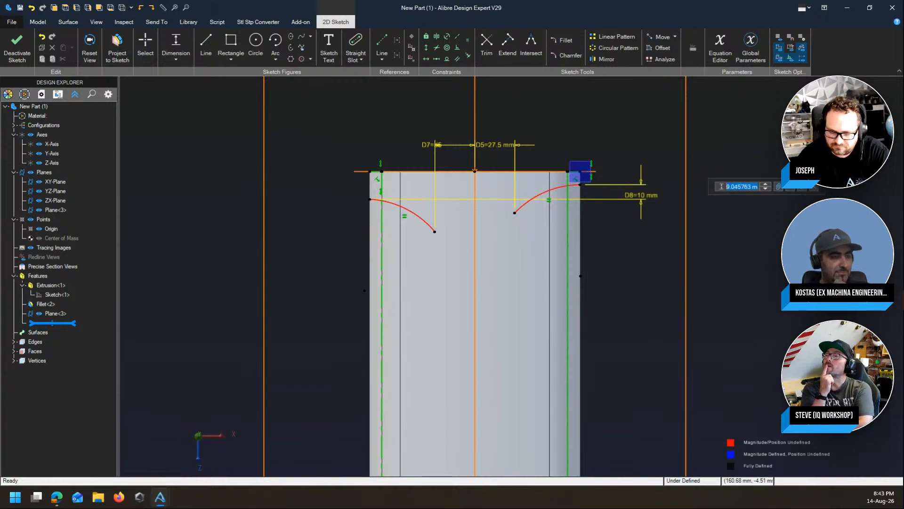
key(Escape)
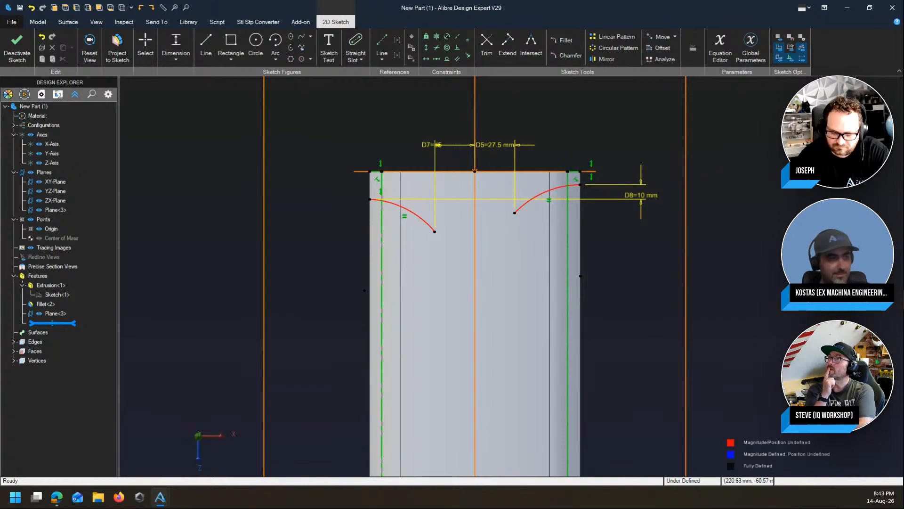
Step: Dimension the vertical distance from the +X-side arc's outer endpoint to the opposite arc's inner endpoint at 32 mm
click(579, 184)
click(434, 232)
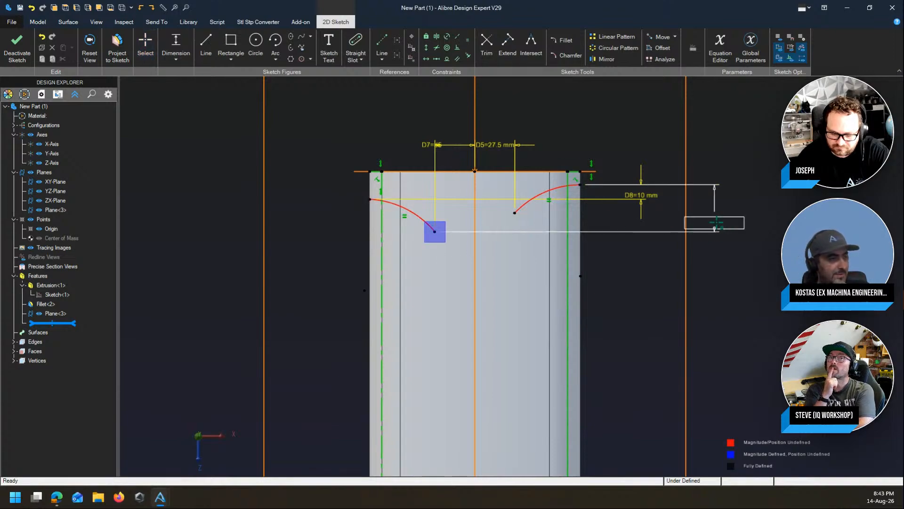
click(747, 222)
text(32)
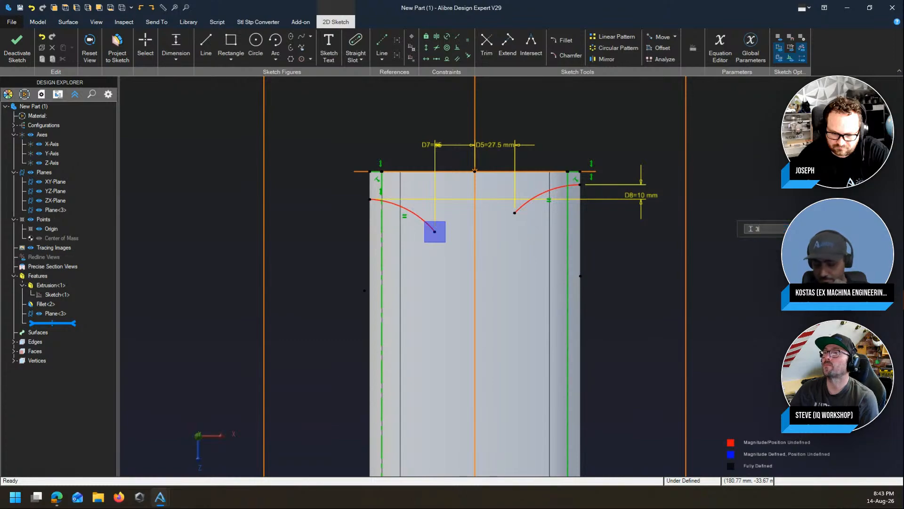
key(Return)
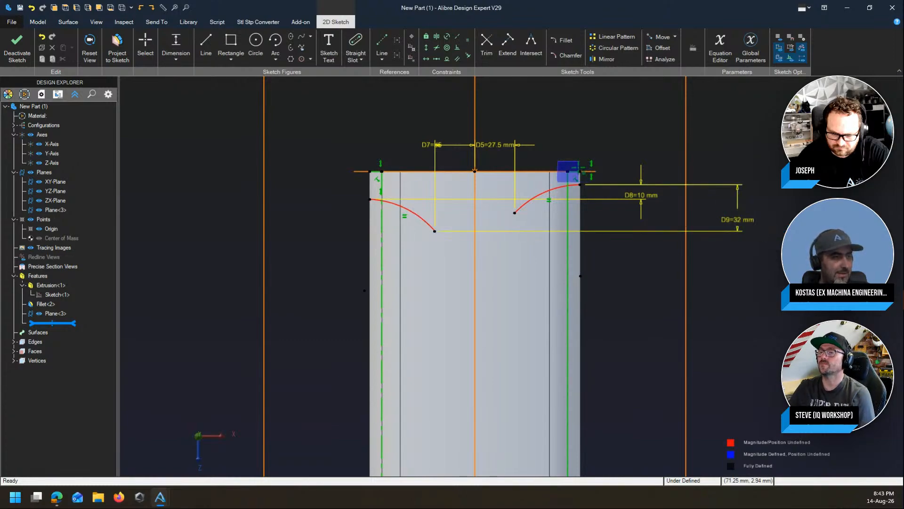
Step: Dimension the +X-side arc's outer endpoint vertically from the channel's end corner and set it to d9/2
click(580, 184)
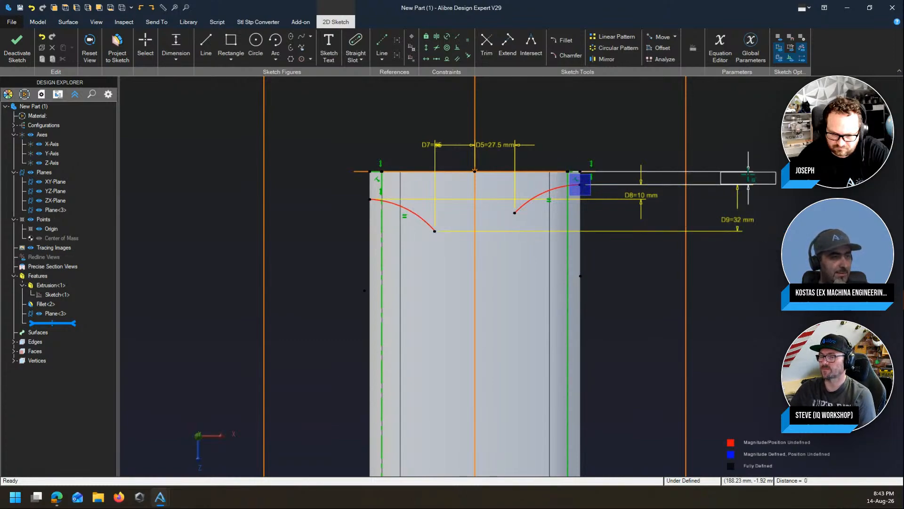
click(725, 183)
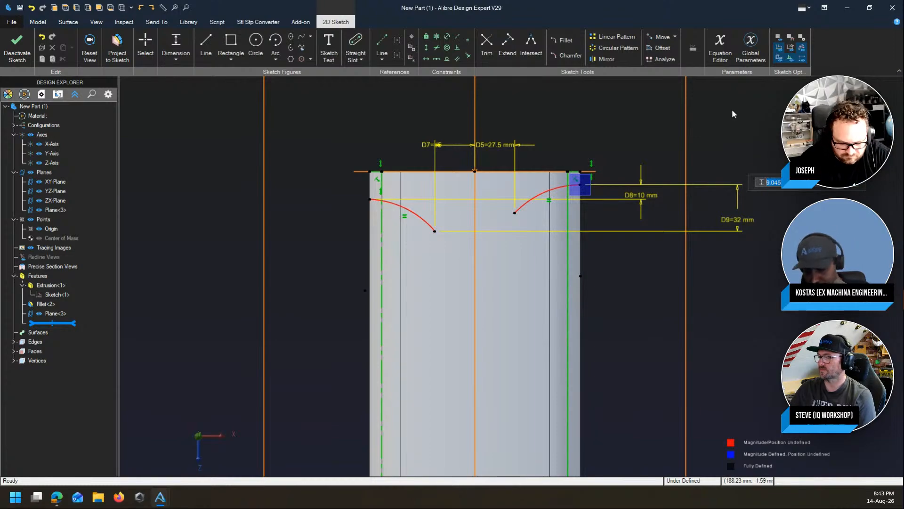
text(d9/2)
key(Return)
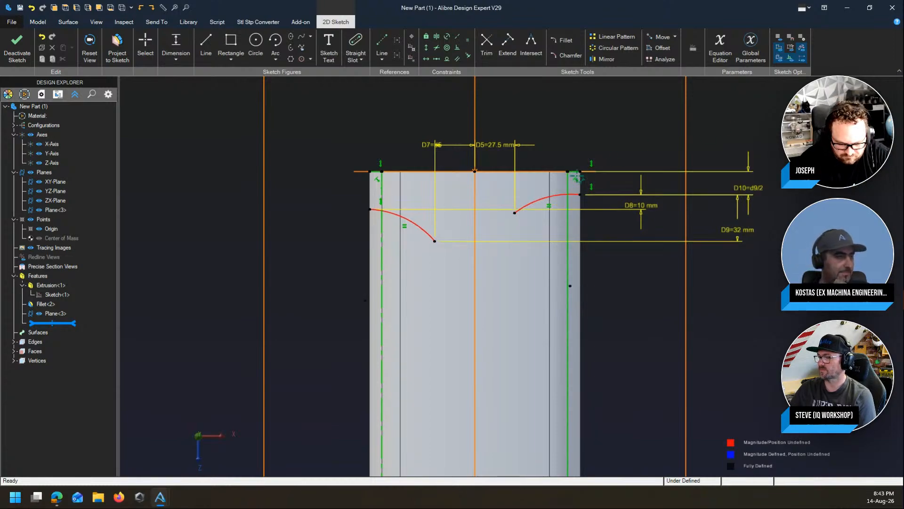
key(Escape)
Step: Dimension the vertical distance between the +X-side arc's two endpoints at 12.5 mm
key(d)
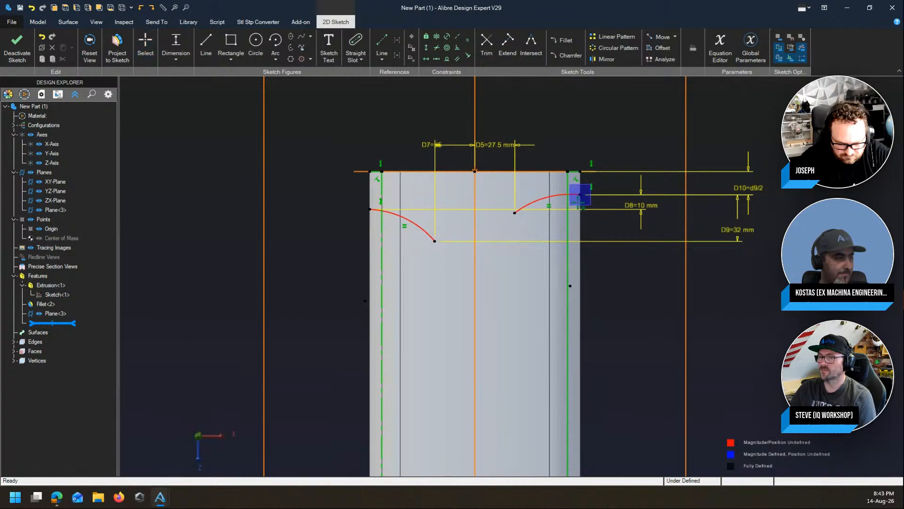
click(516, 213)
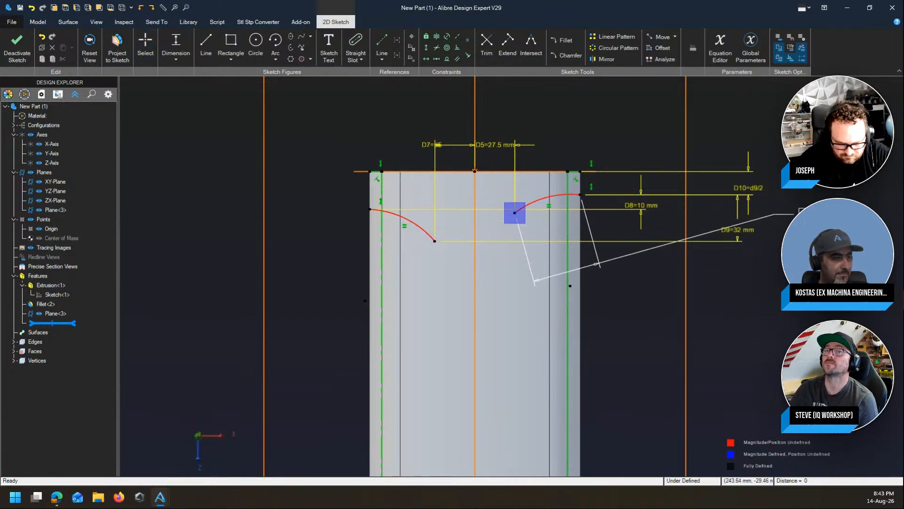
click(713, 236)
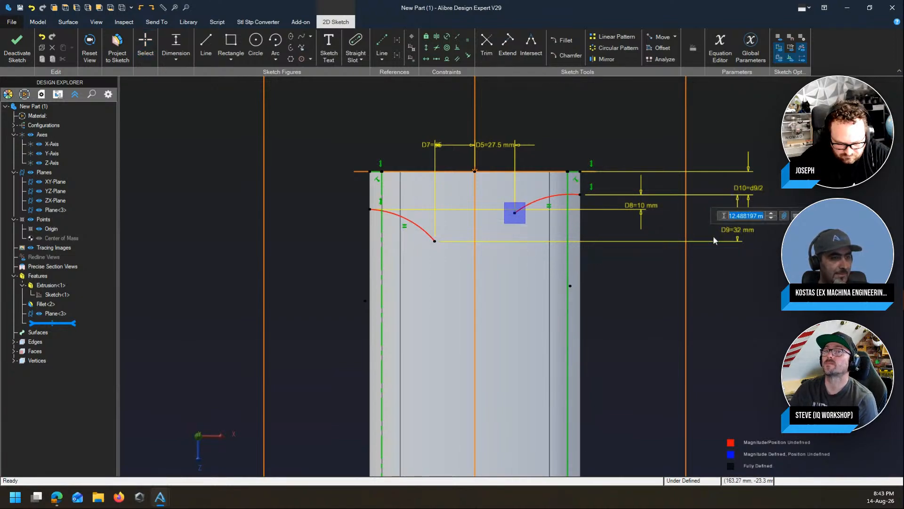
text(12.5)
key(Return)
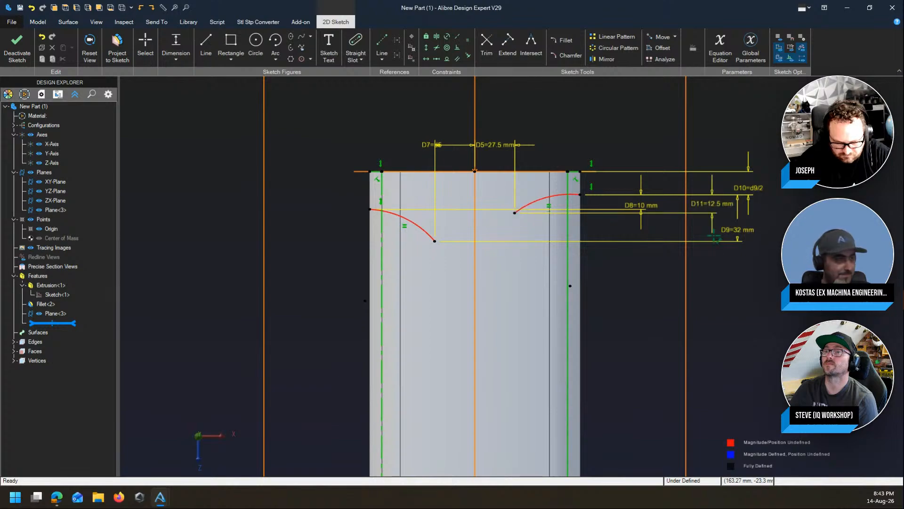
click(434, 241)
click(370, 209)
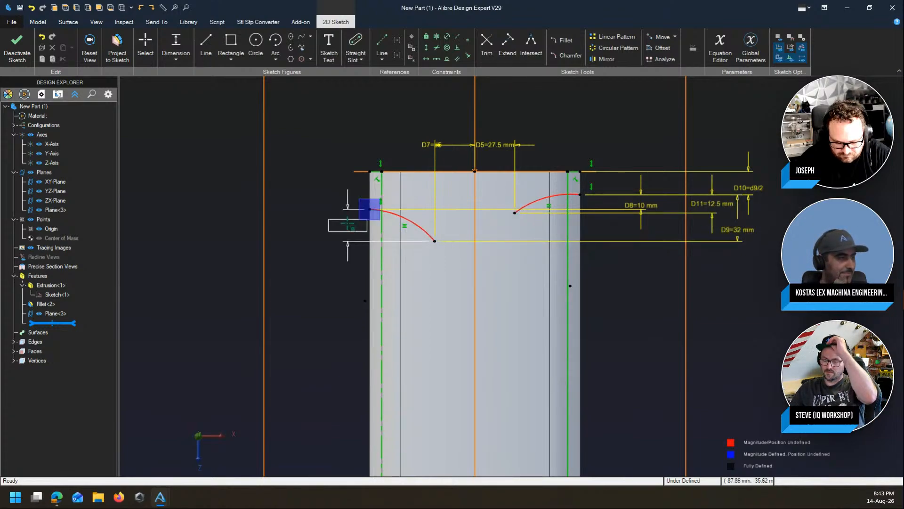
click(345, 225)
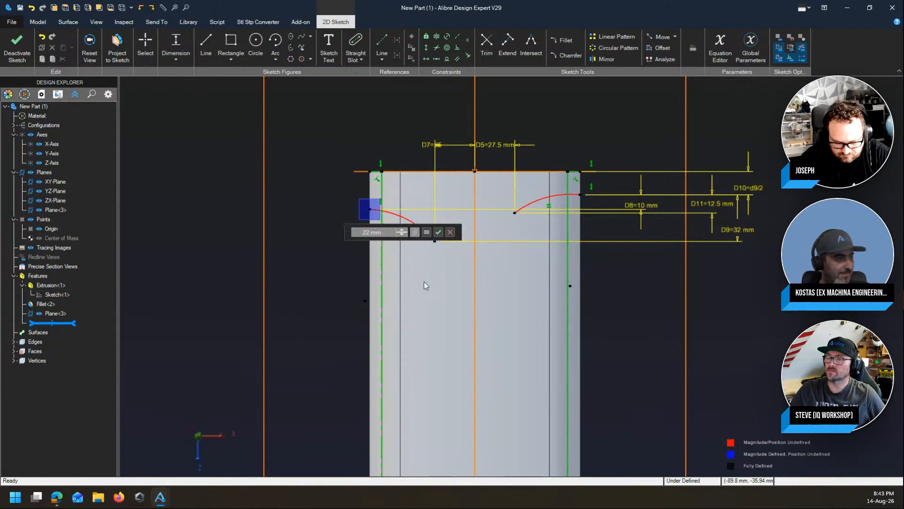
key(Escape)
key(Escape)
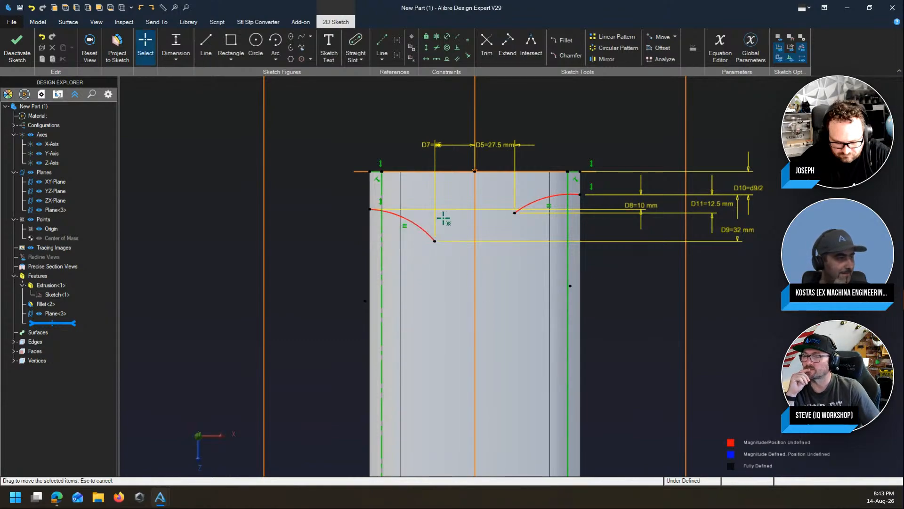
Step: Delete the 12.5 mm dimension between the +X-side arc's endpoints
click(435, 241)
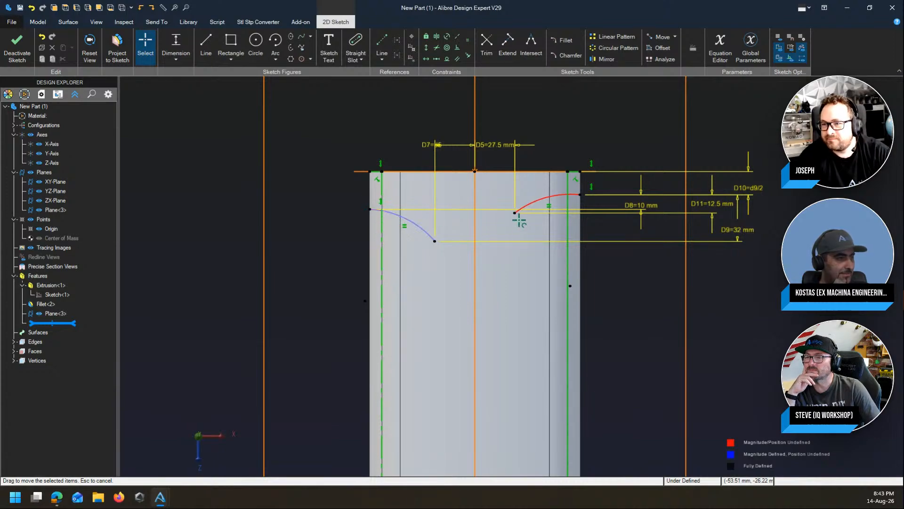
click(716, 194)
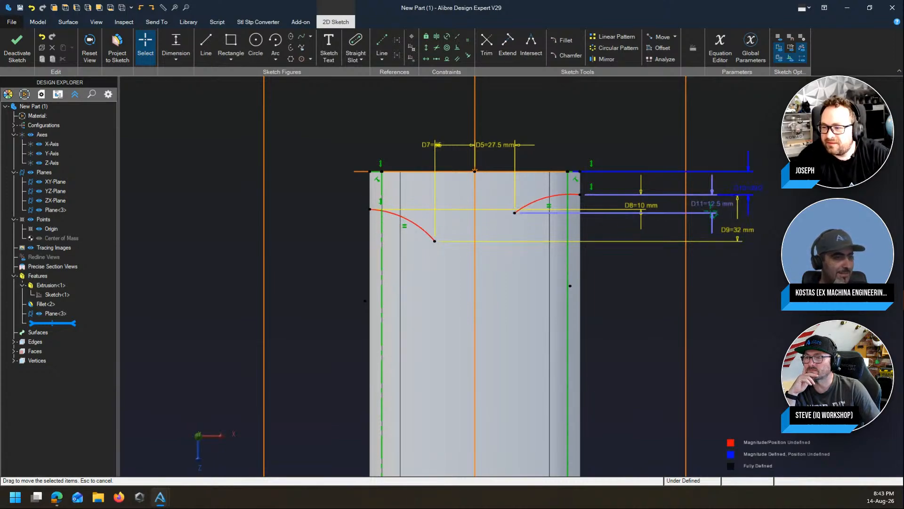
click(712, 214)
key(Delete)
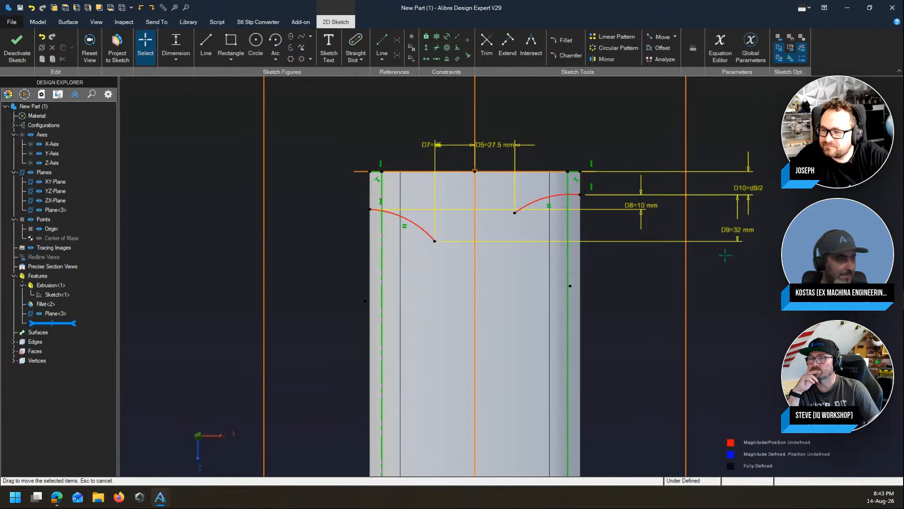
Step: Move the +X-side arc's inner endpoint farther along the channel, and align each arc's centre point vertically with the outer corner on its side
drag(514, 213, 498, 230)
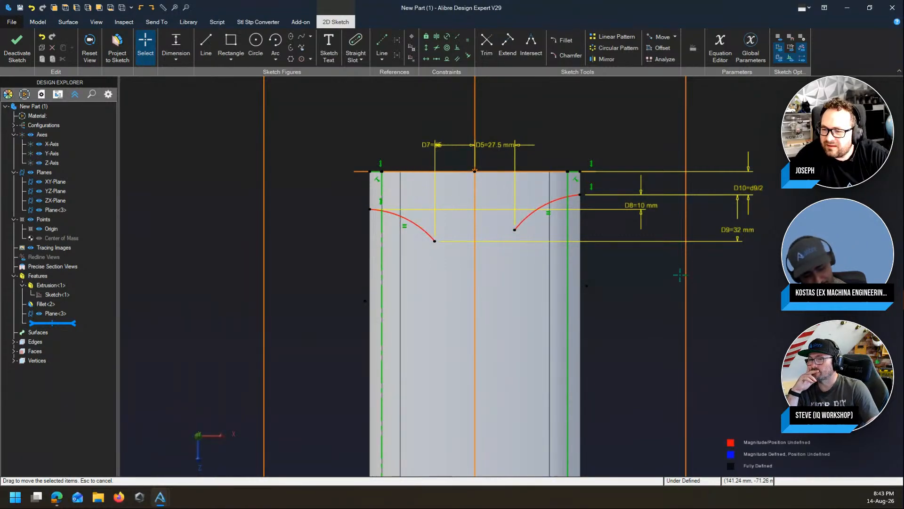
key(v)
click(587, 285)
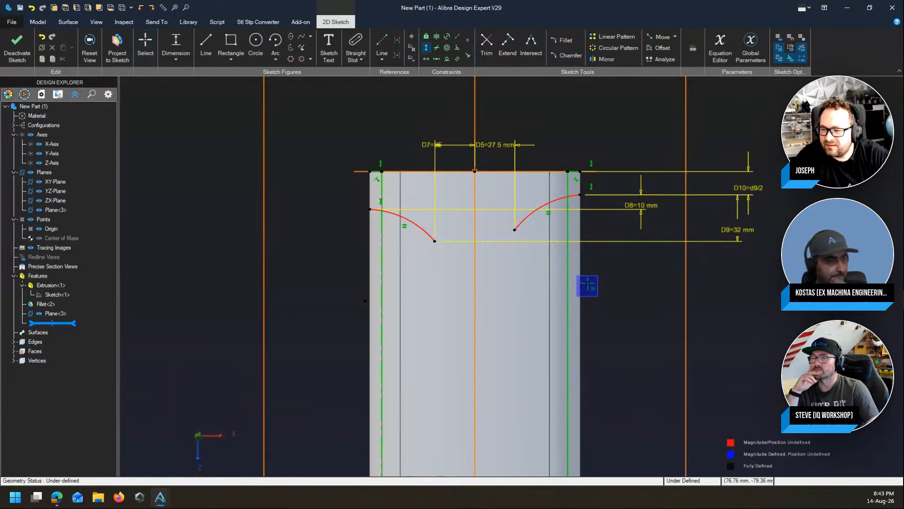
click(581, 168)
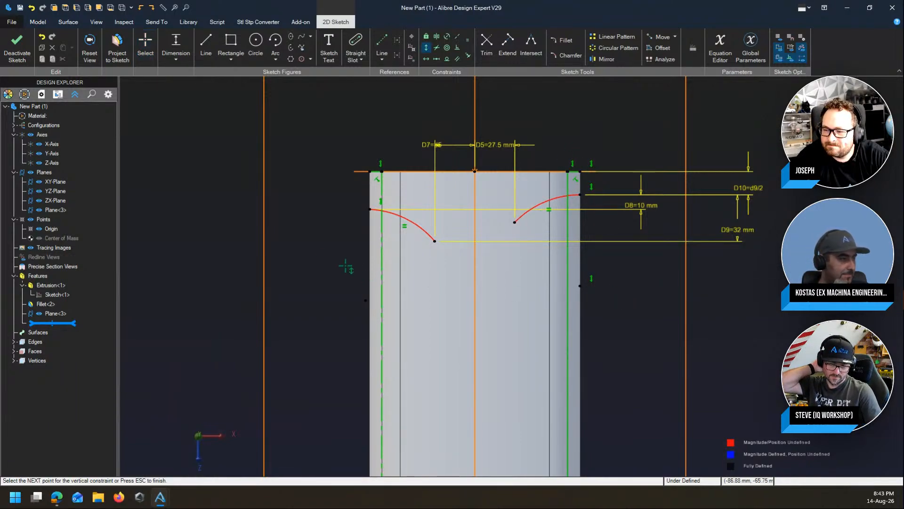
scroll(349, 225, down, 1)
scroll(346, 229, down, 1)
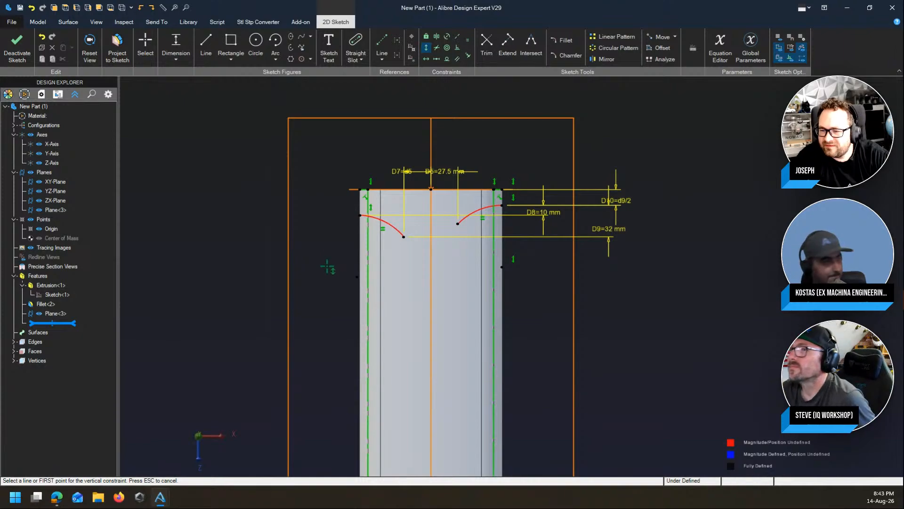
click(356, 276)
click(359, 189)
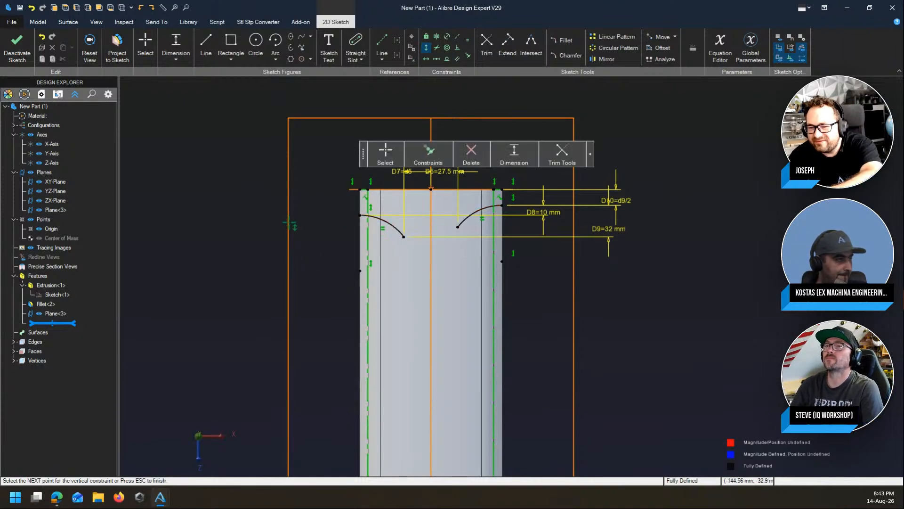
key(Escape)
Step: Finish the arc sketch and return to the part model
scroll(357, 232, up, 2)
scroll(356, 233, up, 1)
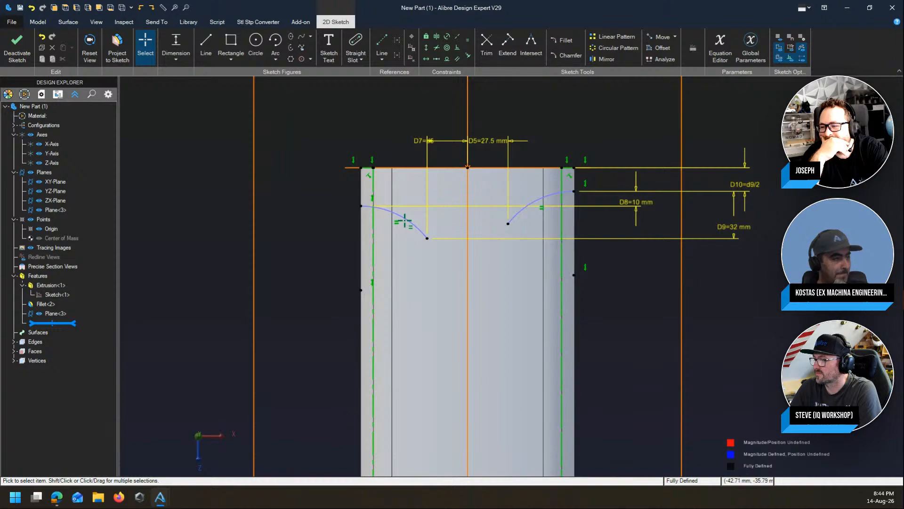
click(526, 206)
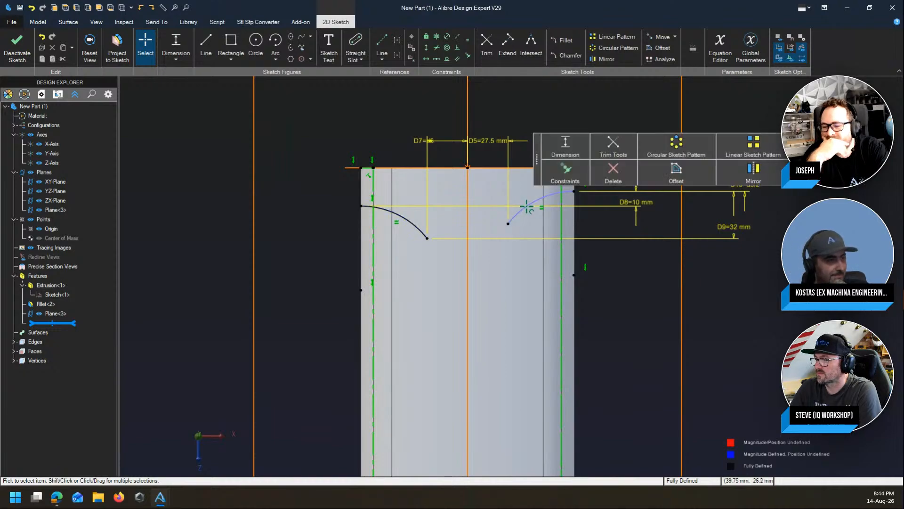
click(529, 200)
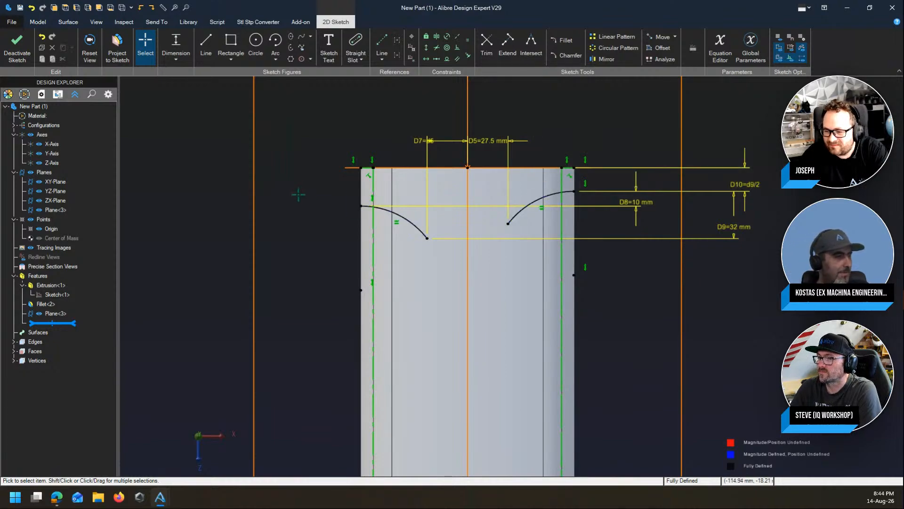
click(17, 47)
click(153, 149)
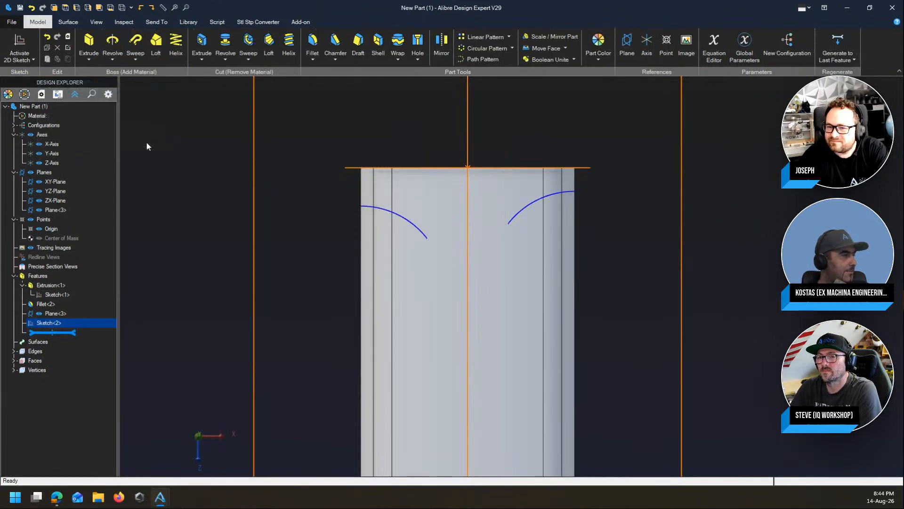
Step: Start an Extrude Thin Cut from the arc sketch, ending at a picked channel face with a 2 mm offset
click(205, 63)
click(214, 88)
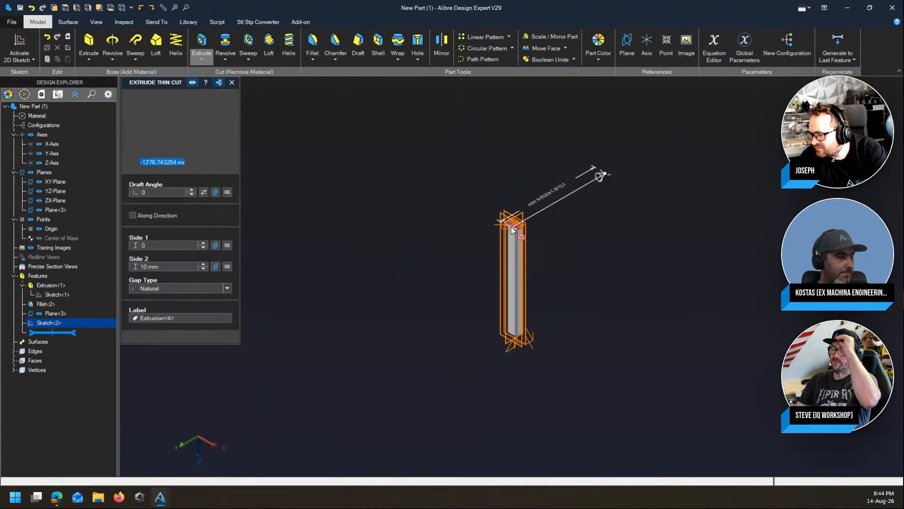
scroll(513, 227, up, 3)
scroll(513, 227, up, 3)
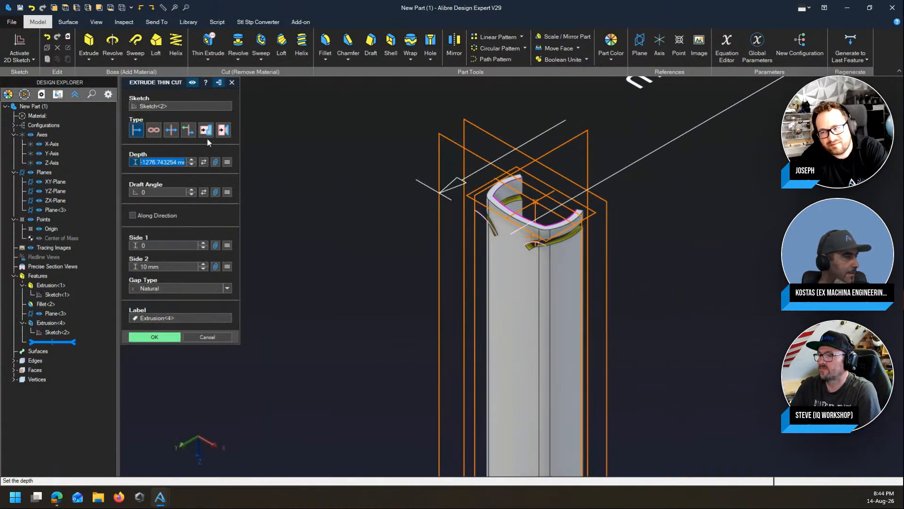
click(223, 134)
click(518, 296)
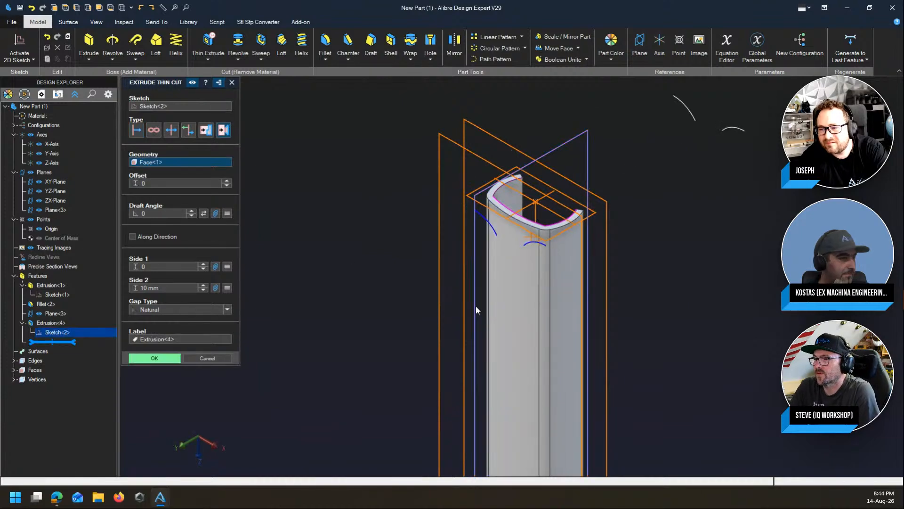
click(139, 183)
text(2)
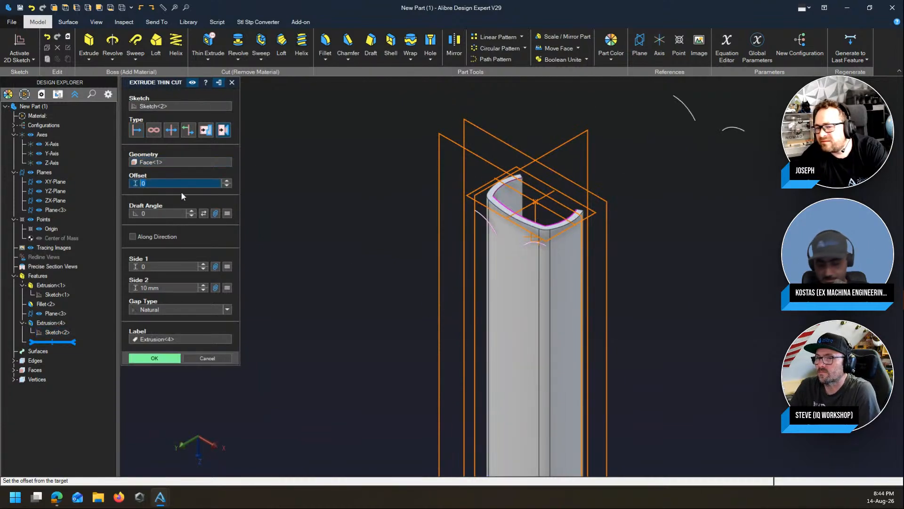
click(158, 213)
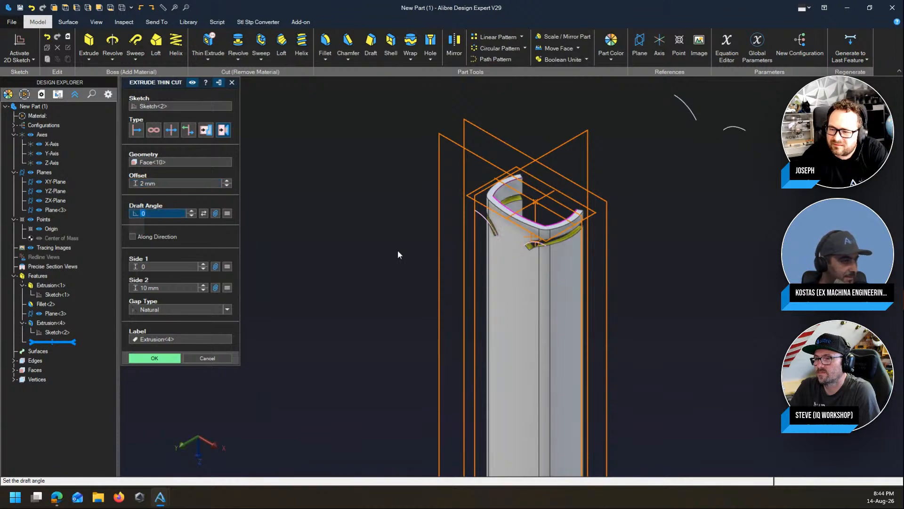
middle_drag(398, 251, 507, 231)
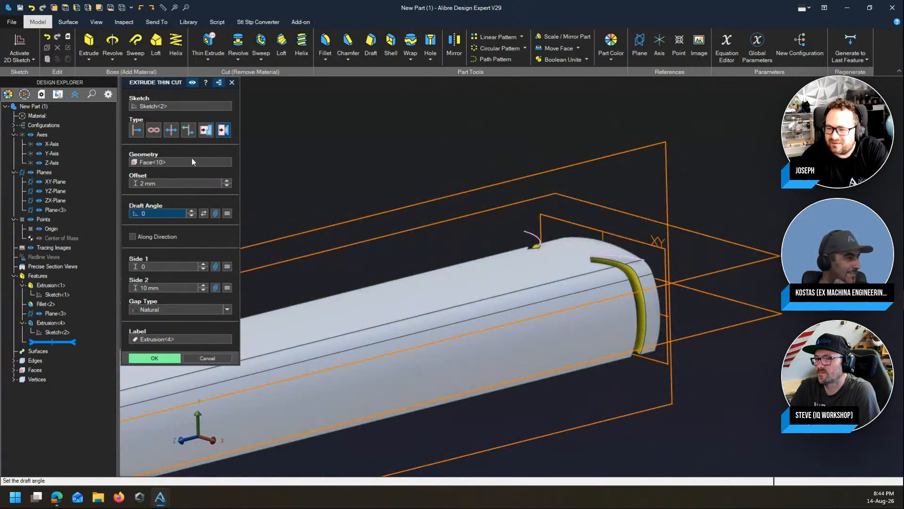
Step: Switch the thin cut to a depth-based extent and shorten it to about -8.74 mm
click(136, 130)
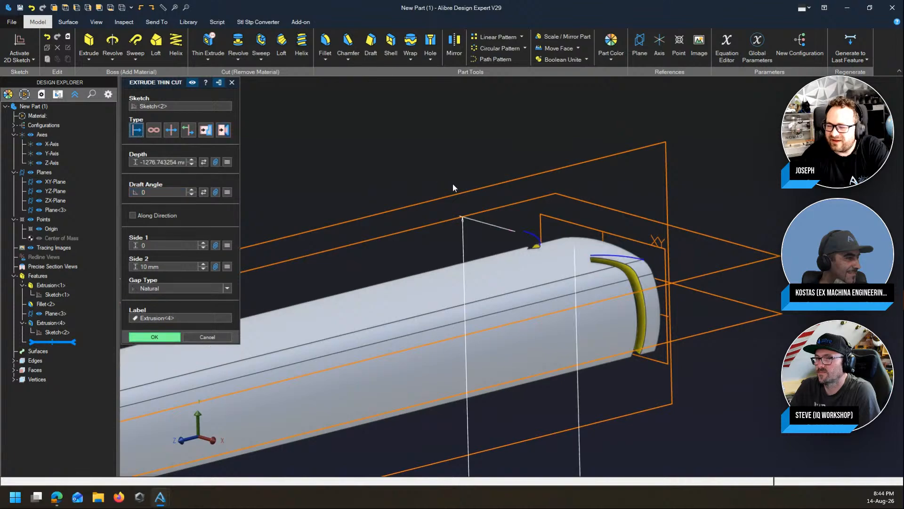
scroll(558, 149, down, 3)
scroll(549, 87, down, 2)
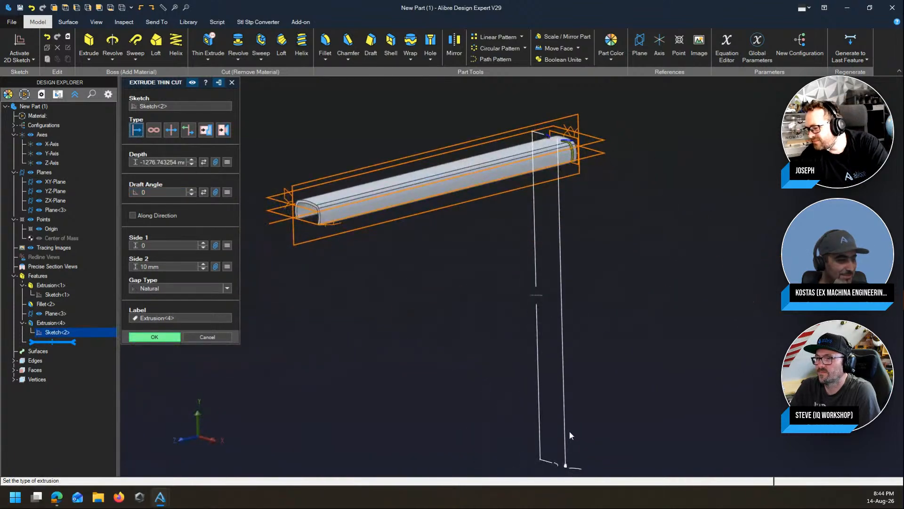
drag(564, 472, 568, 142)
scroll(567, 143, up, 5)
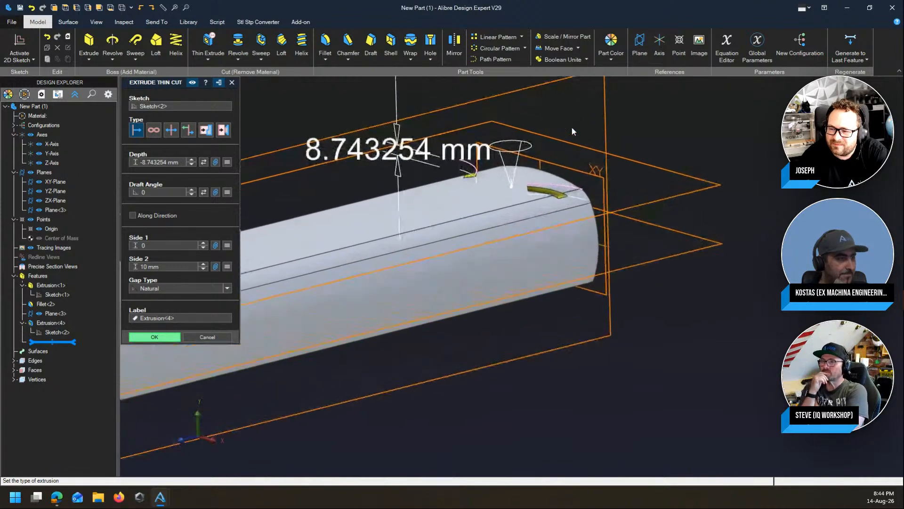
Step: Set the Side 2 thickness of the thin cut to 2 mm and complete the cut
click(170, 267)
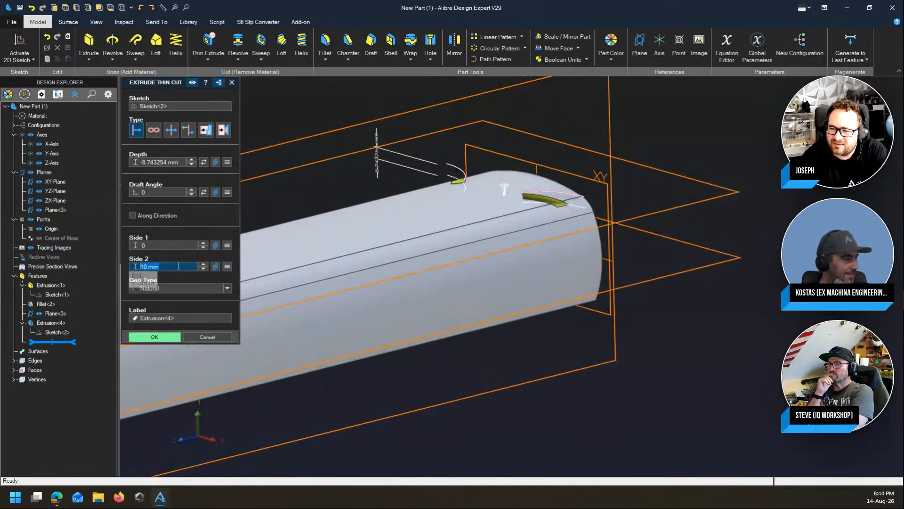
text(2)
click(162, 289)
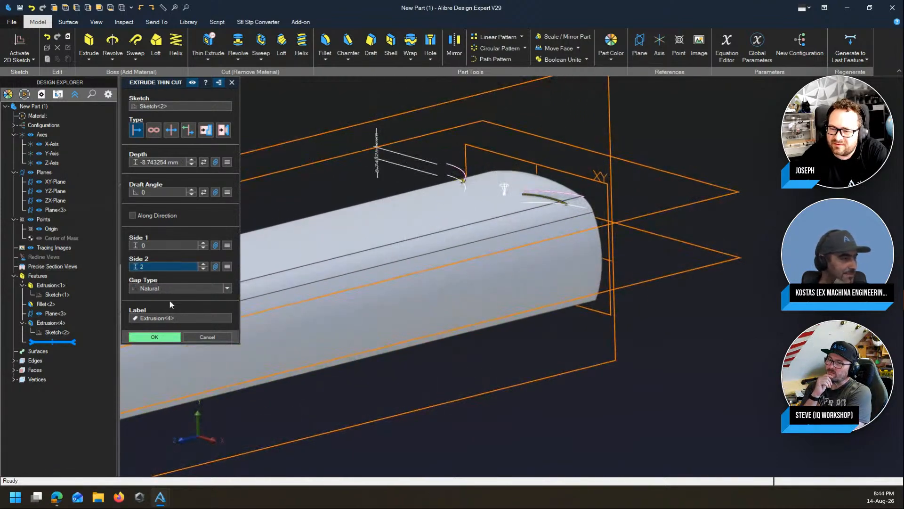
click(170, 337)
scroll(434, 188, up, 6)
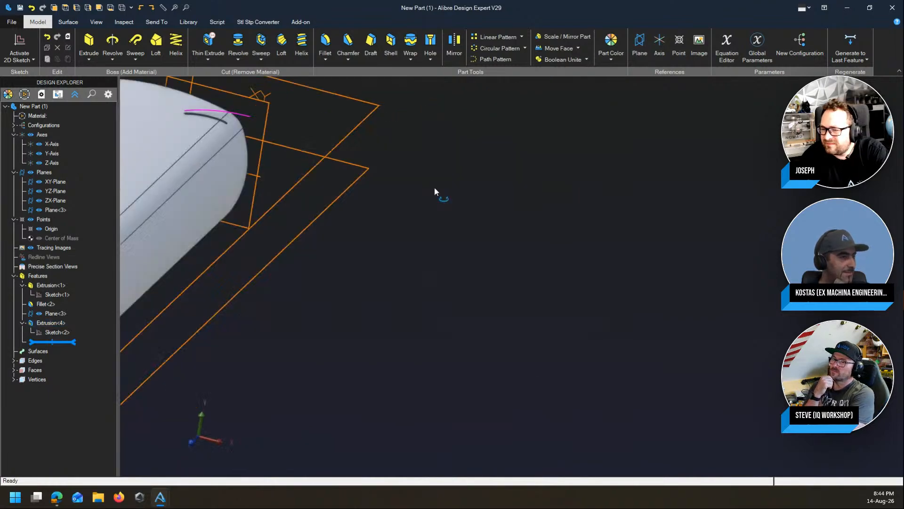
scroll(672, 321, down, 6)
scroll(535, 163, up, 5)
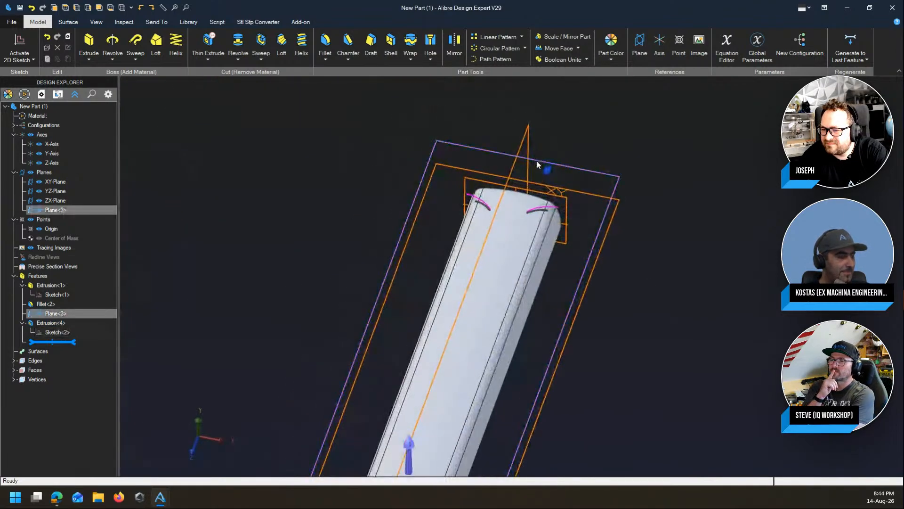
Step: Reopen the arc sketch of the thin cut and draw one slanted line crossing each arc
click(57, 332)
double_click(61, 335)
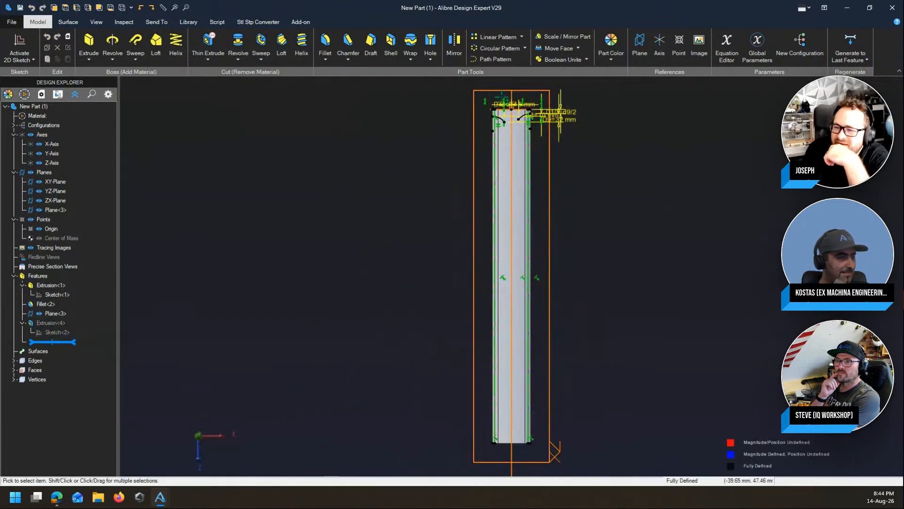
scroll(508, 100, up, 3)
scroll(508, 101, up, 5)
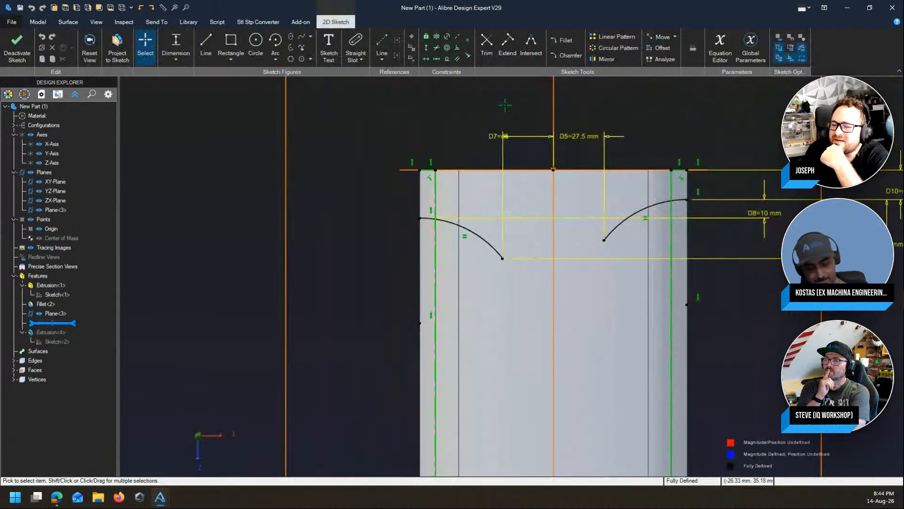
key(l)
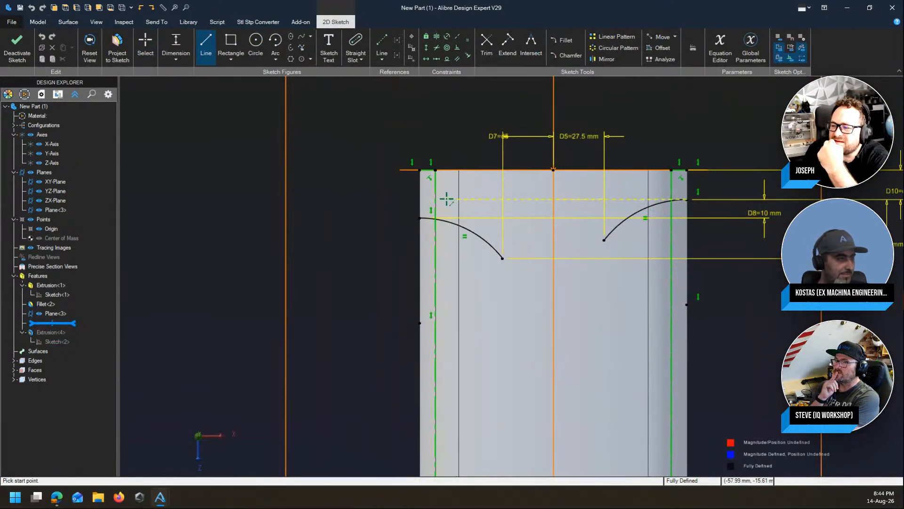
click(444, 199)
click(479, 272)
key(Escape)
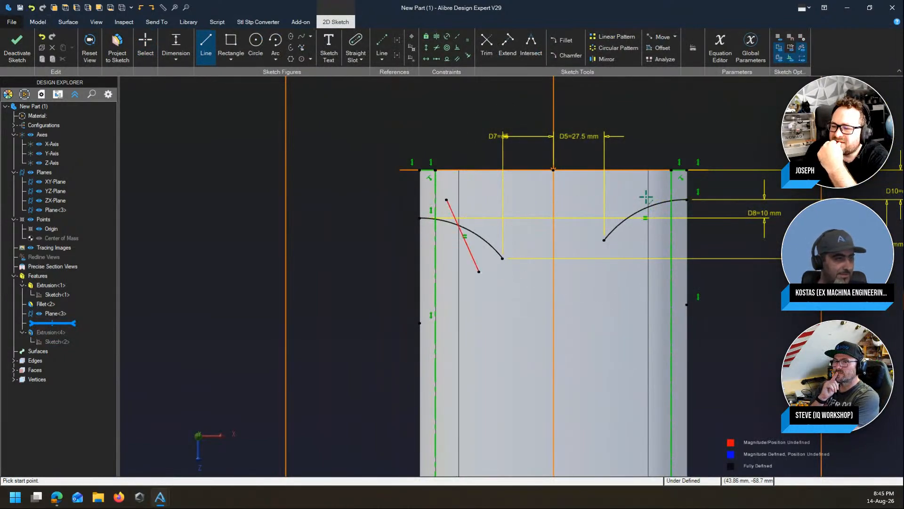
click(661, 188)
click(629, 243)
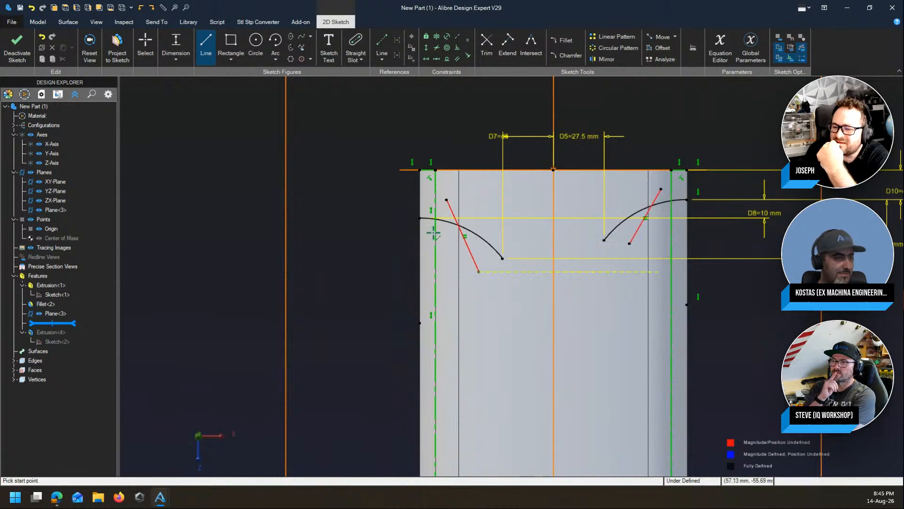
key(Escape)
key(Escape)
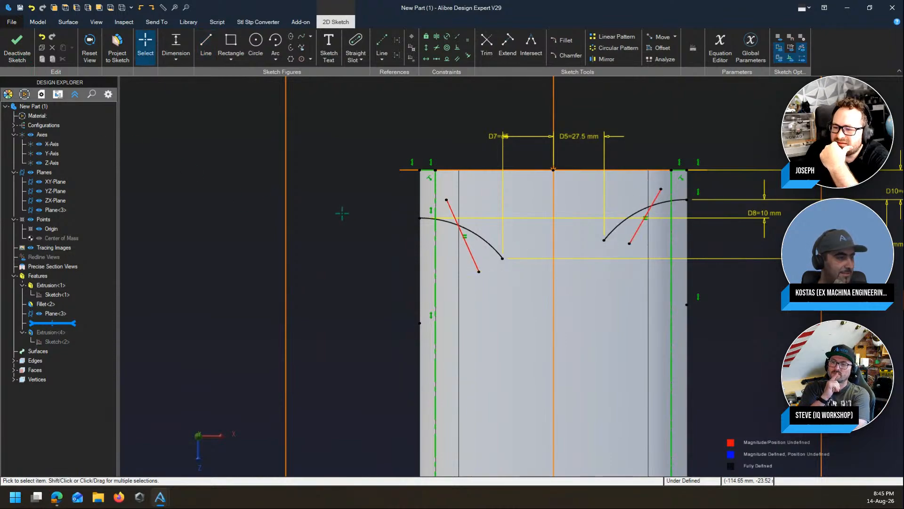
Step: Finish the modified sketch, regenerating the thin cut, and ignore the open-sketch warning
click(17, 47)
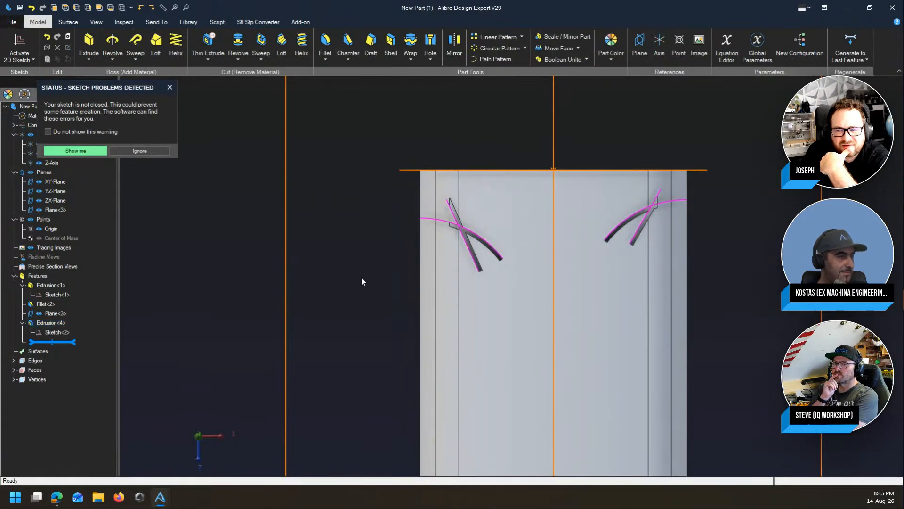
middle_drag(637, 192, 621, 205)
click(164, 150)
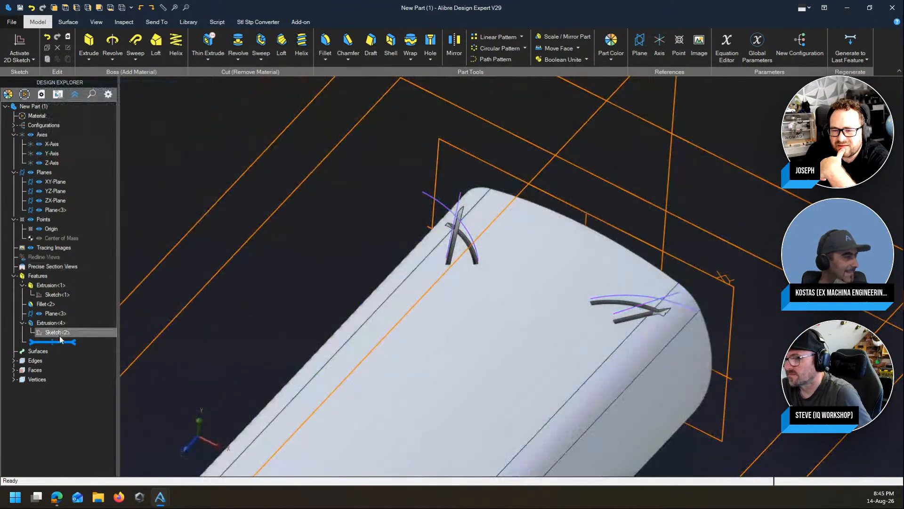
Step: Edit the thin cut feature and set its depth to -9.5 mm
right_click(63, 321)
click(96, 326)
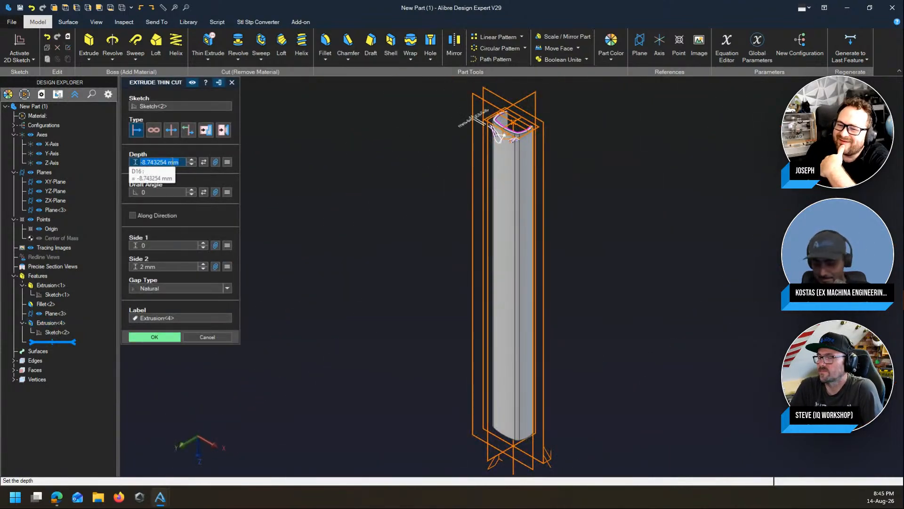
text(-9.5)
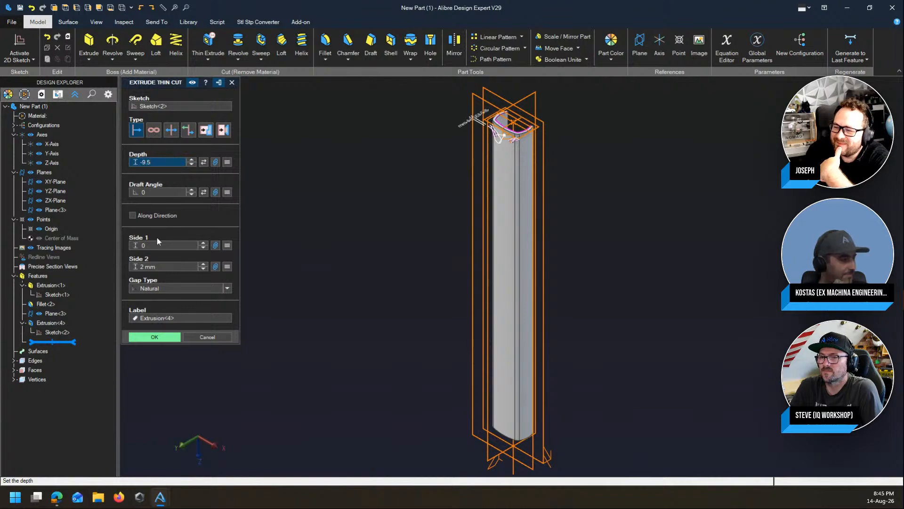
click(165, 318)
click(165, 337)
click(368, 208)
scroll(480, 89, up, 8)
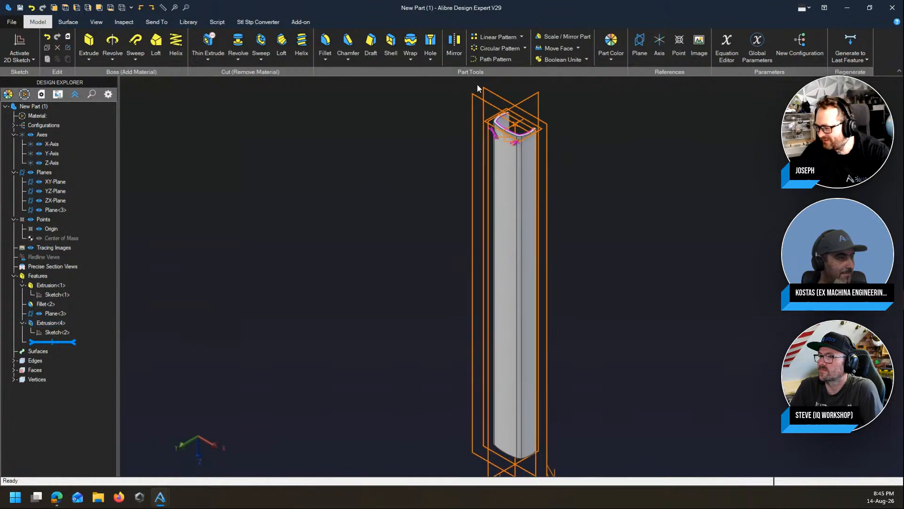
mouse_move(526, 259)
middle_down()
mouse_move(665, 216)
mouse_move(529, 234)
mouse_move(546, 243)
mouse_move(533, 248)
mouse_move(540, 257)
middle_up()
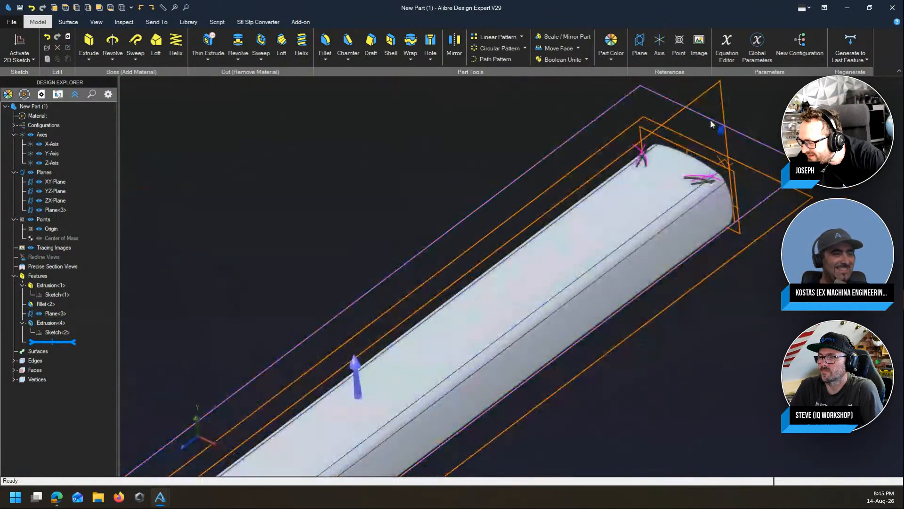
scroll(710, 120, up, 2)
Step: Set up a linear pattern of the thin cut along the Z-axis with 32 mm spacing
click(488, 38)
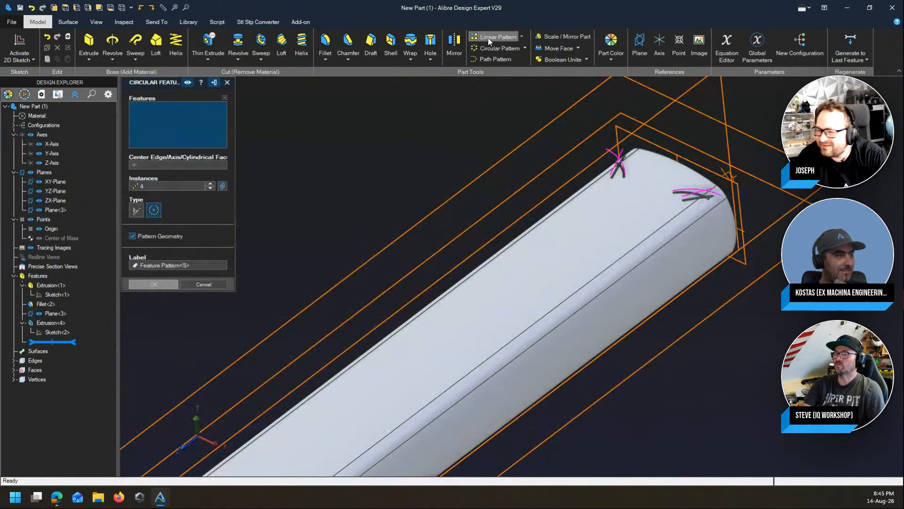
click(50, 322)
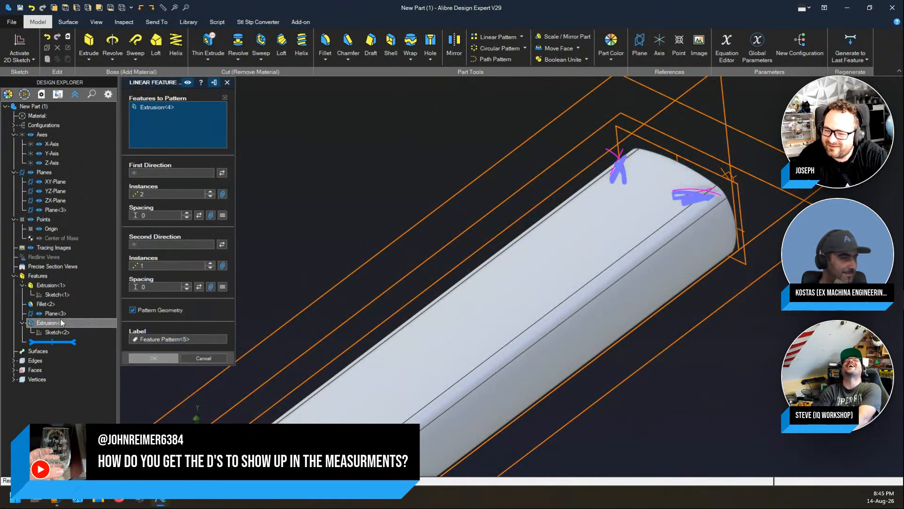
click(185, 173)
scroll(587, 155, down, 4)
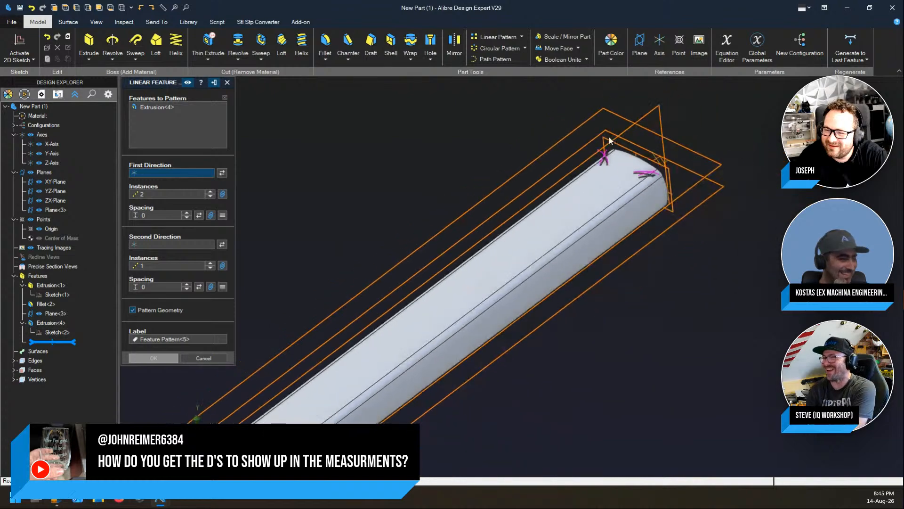
click(377, 344)
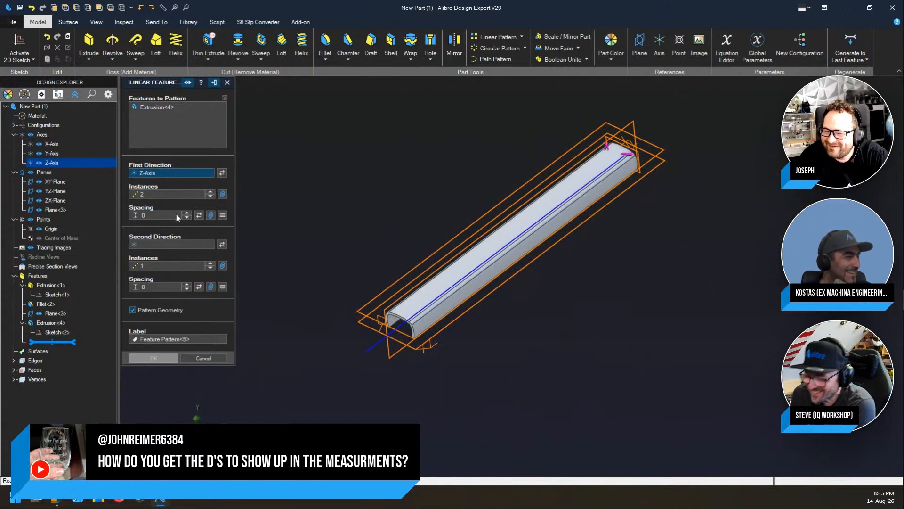
click(137, 215)
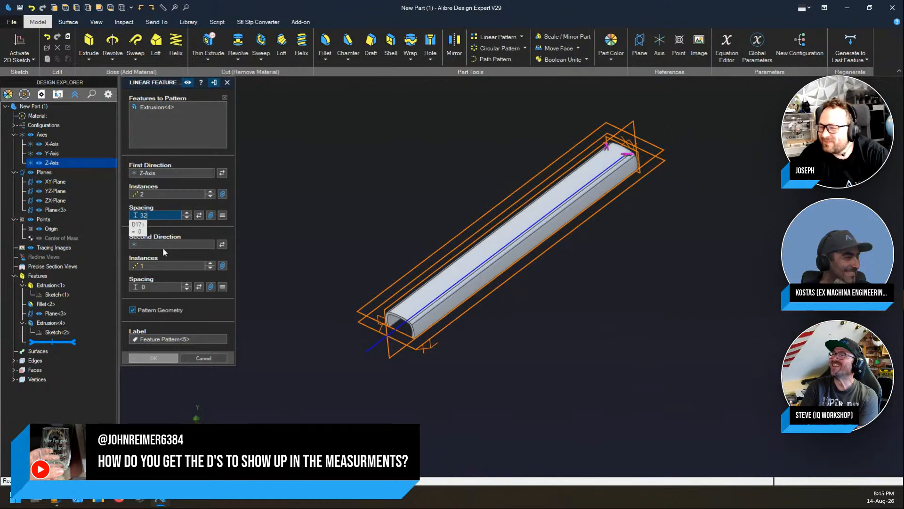
click(171, 338)
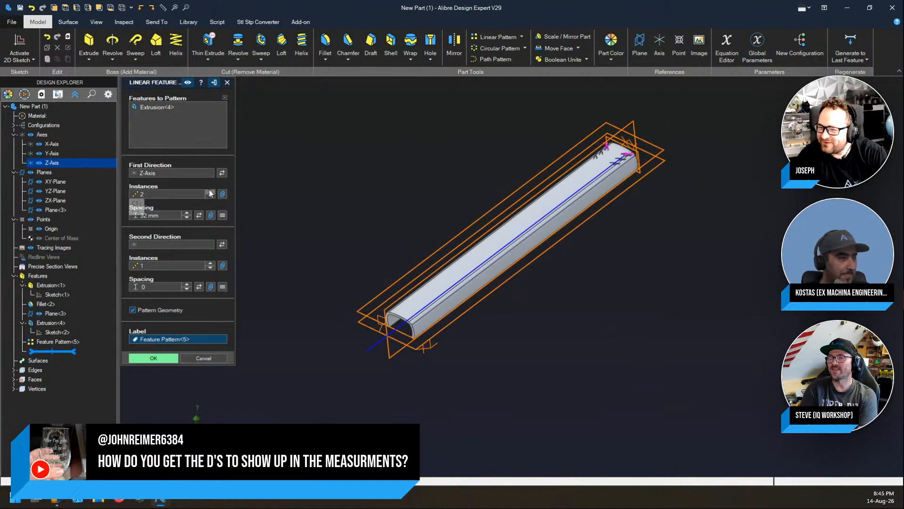
Step: Set the linear pattern's first-direction instance count to 56
double_click(169, 194)
text(7)
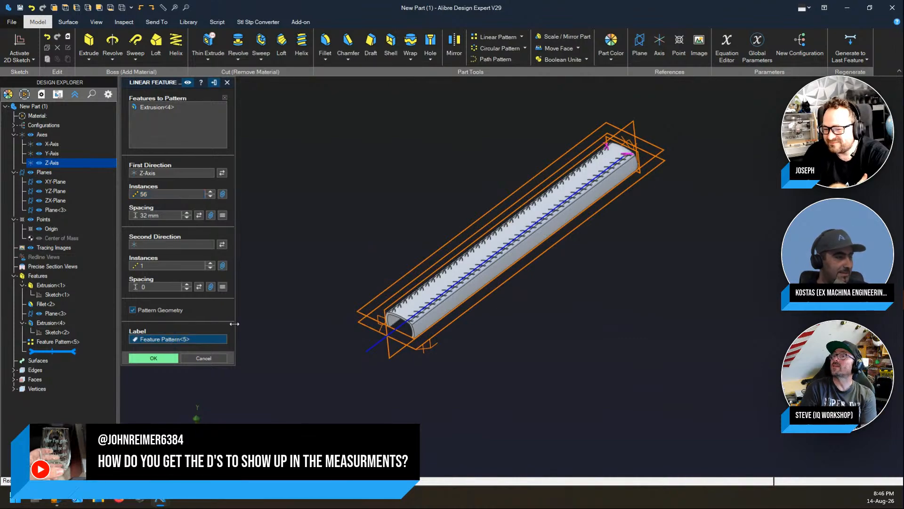
scroll(369, 340, up, 3)
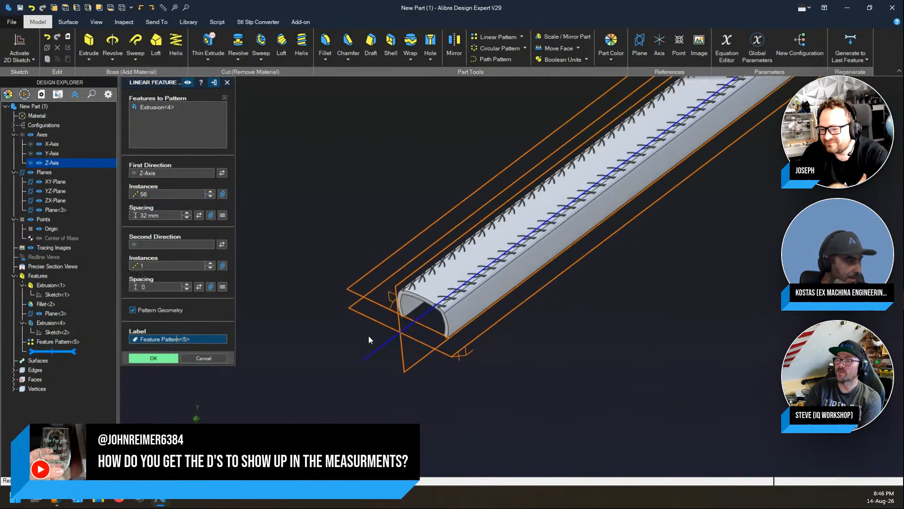
Step: Turn off the pattern's live preview and set the first-direction instances to 45
click(186, 84)
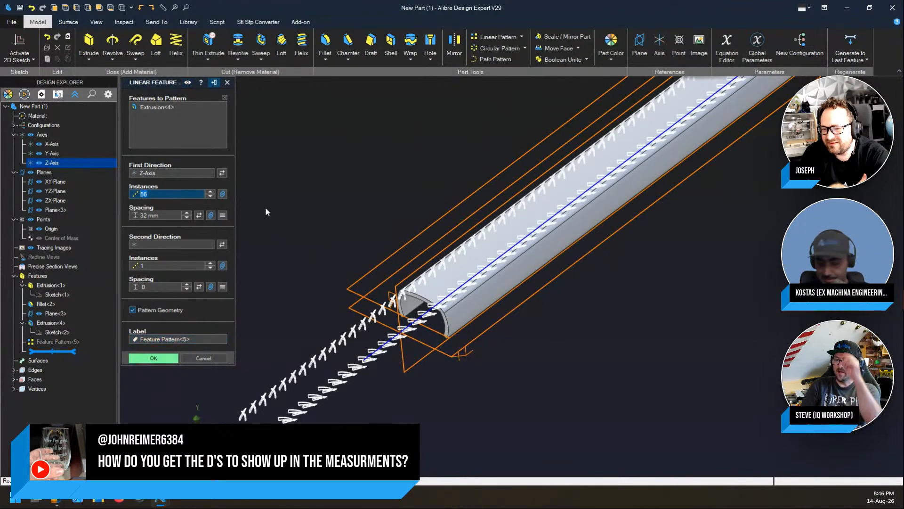
click(206, 340)
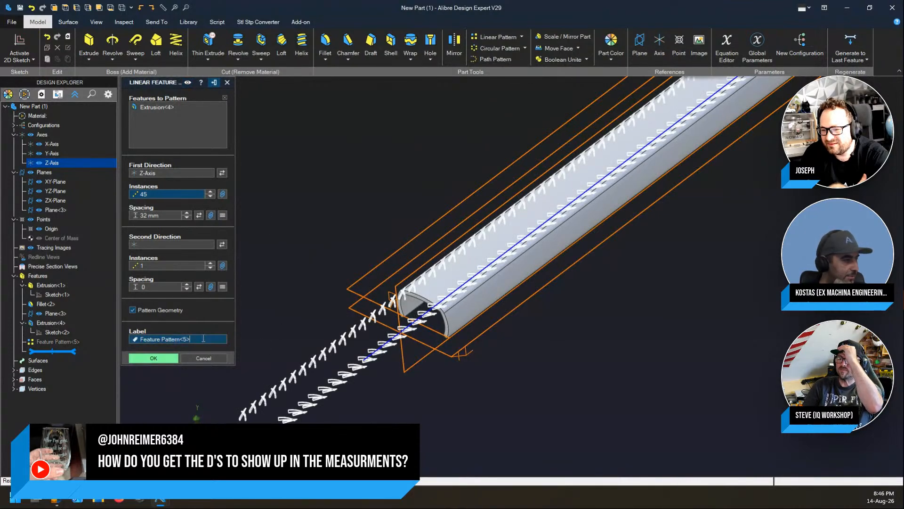
Step: Set the linear pattern's first-direction instances to 39 and create the pattern of the thin cut along the channel
click(210, 197)
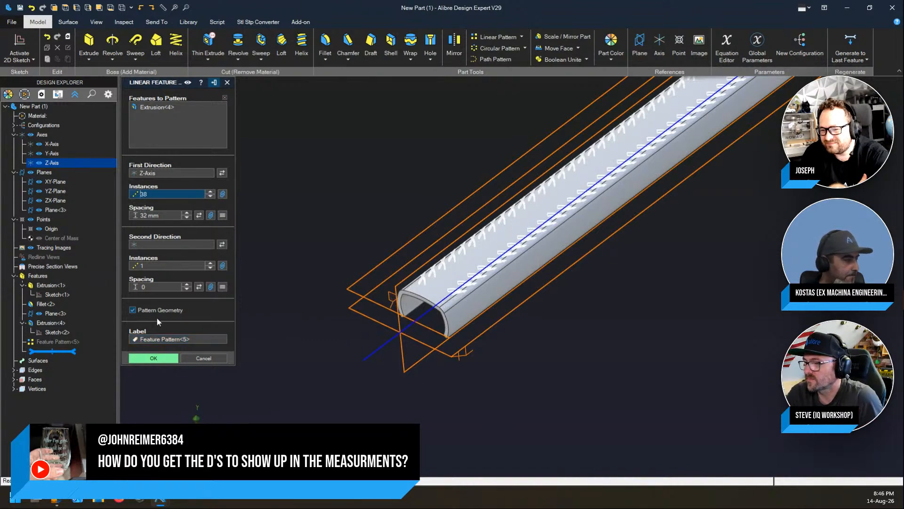
click(210, 192)
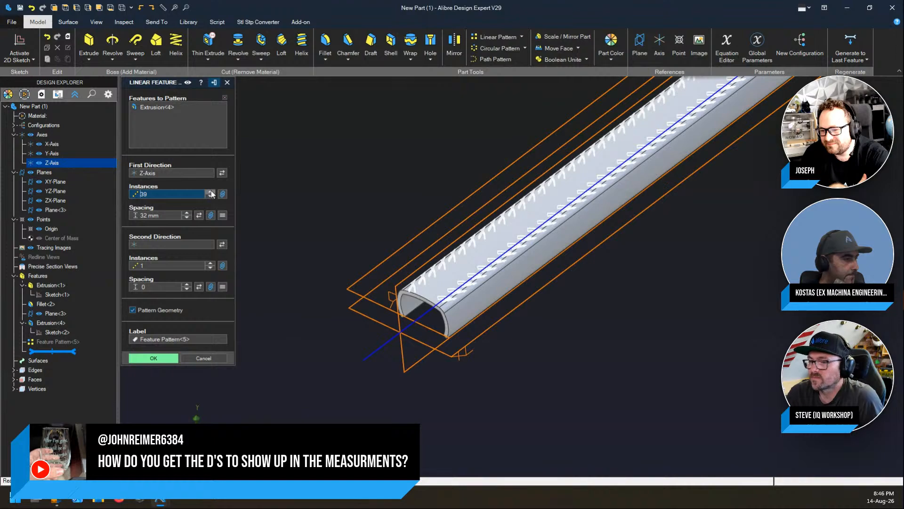
click(156, 359)
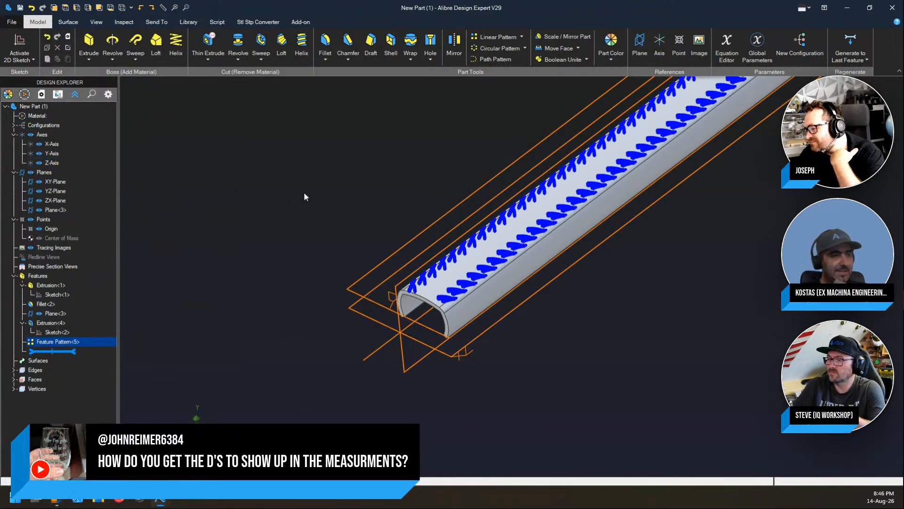
scroll(317, 396, down, 3)
scroll(591, 228, up, 2)
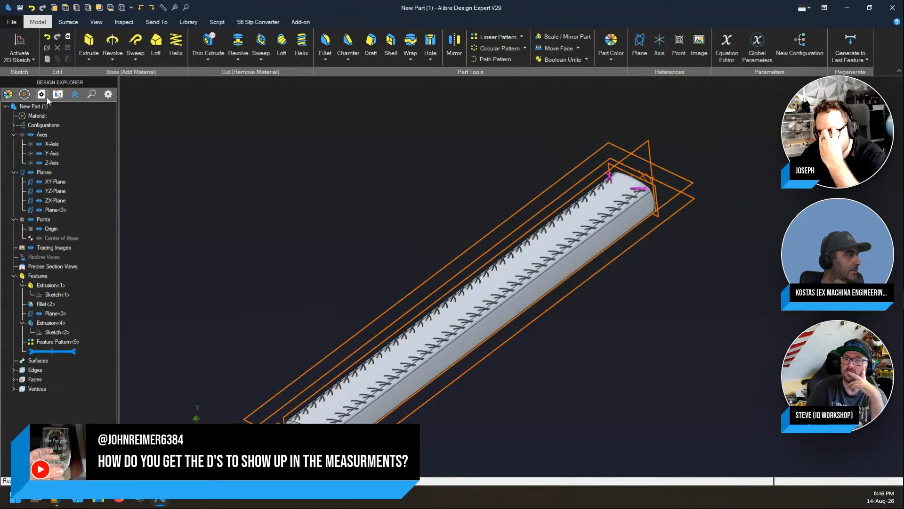
Step: Look through the system options for a setting that controls how dimension names show in measurements, leaving the options unchanged
click(12, 21)
key(Escape)
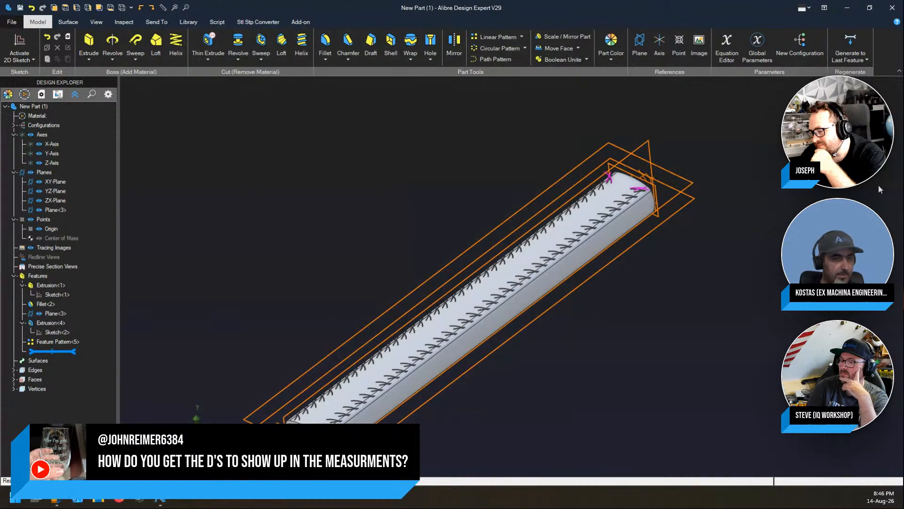
drag(366, 97, 368, 101)
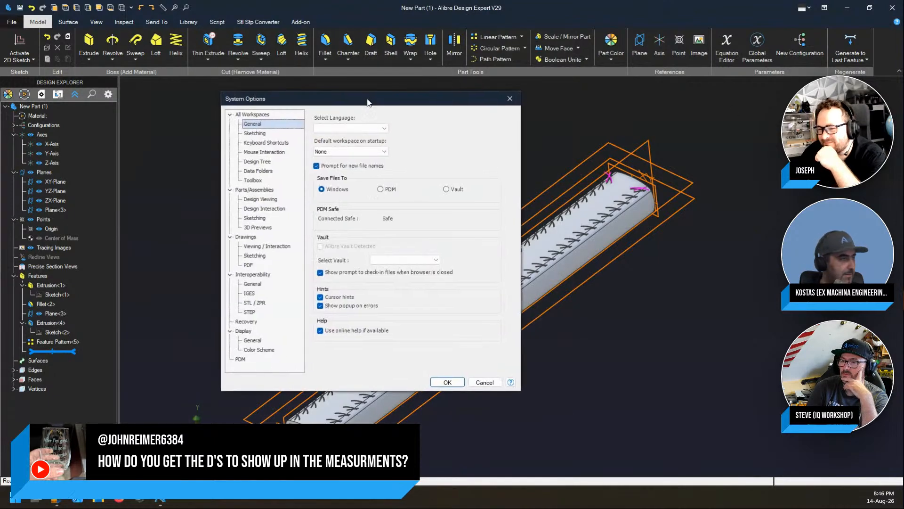
click(252, 332)
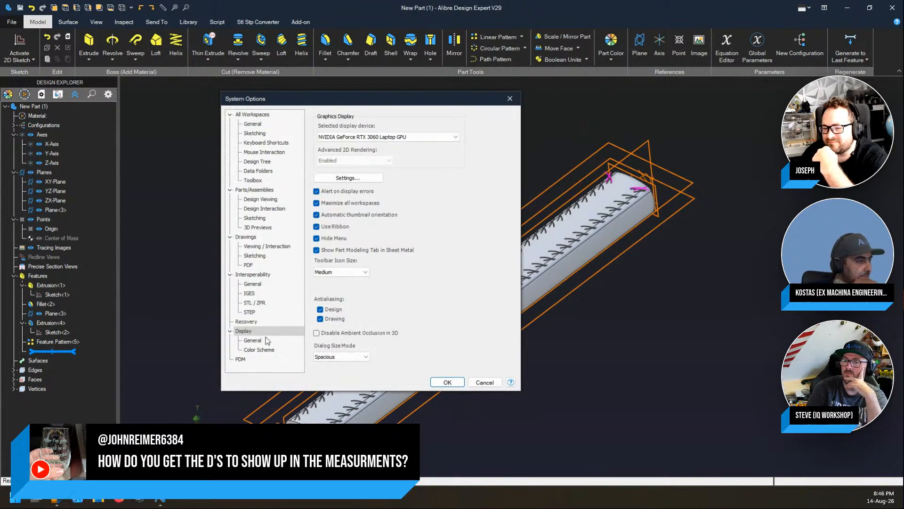
click(252, 199)
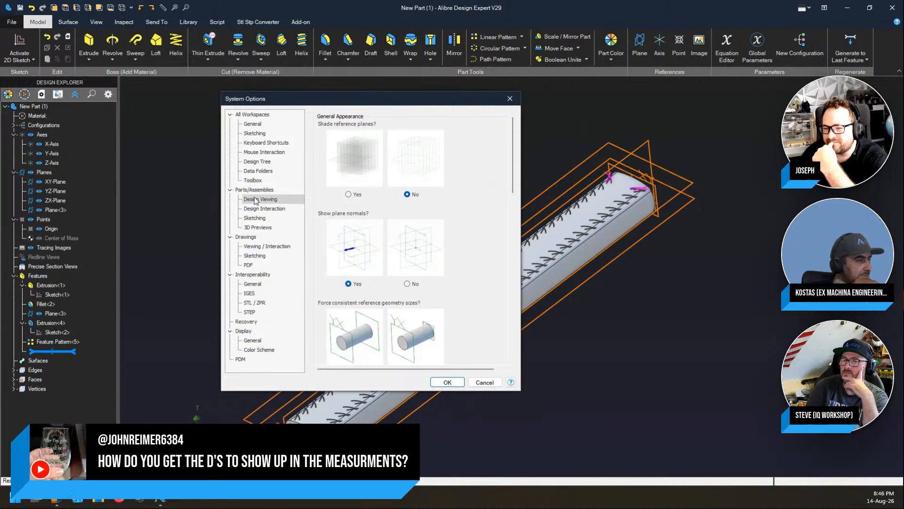
click(257, 209)
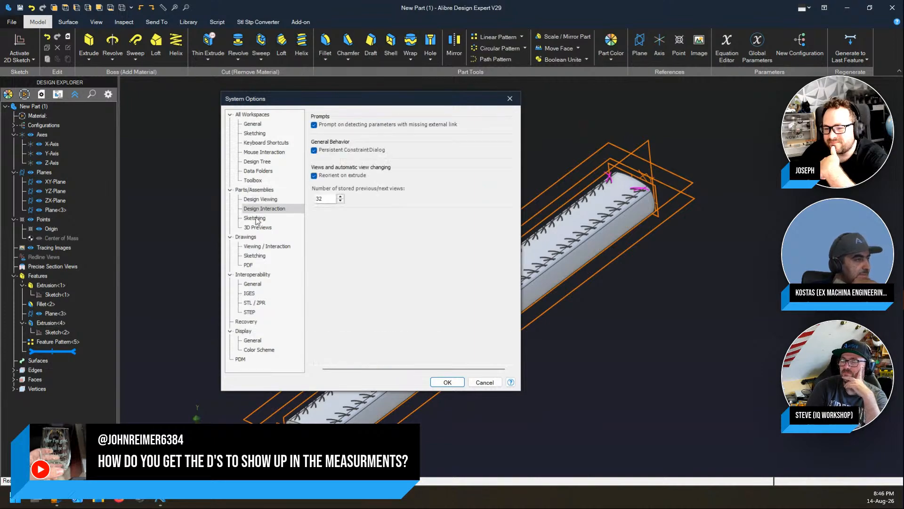
click(255, 219)
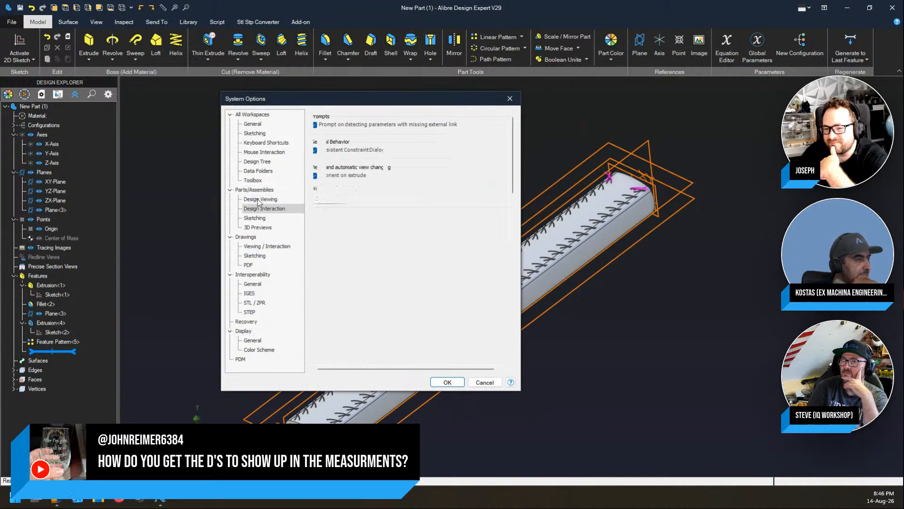
click(255, 228)
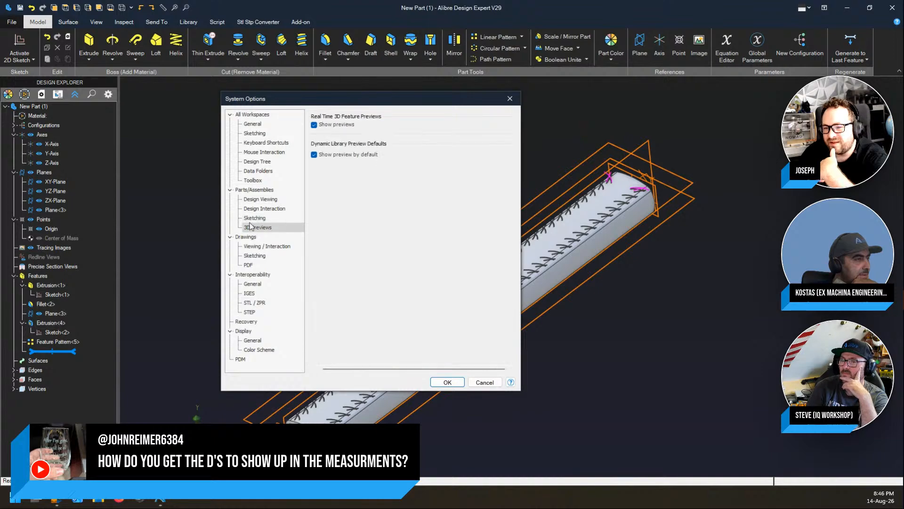
click(253, 190)
click(252, 134)
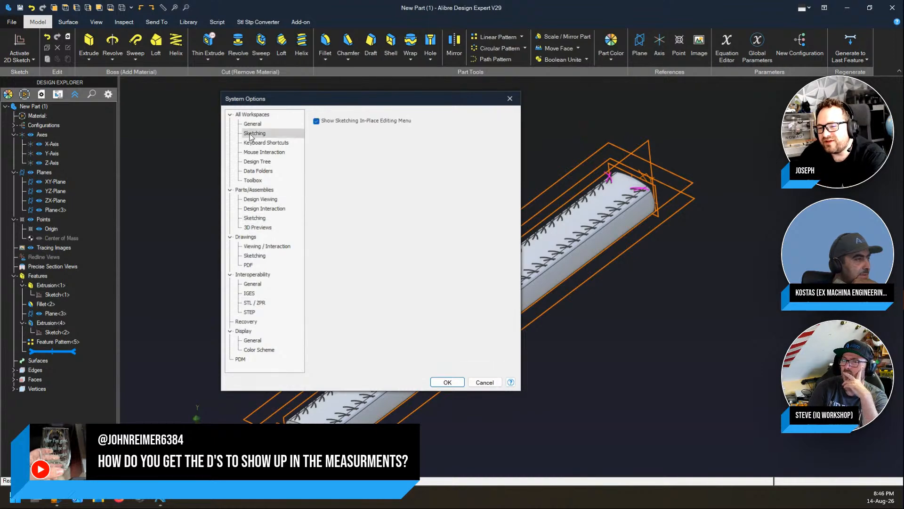
click(253, 124)
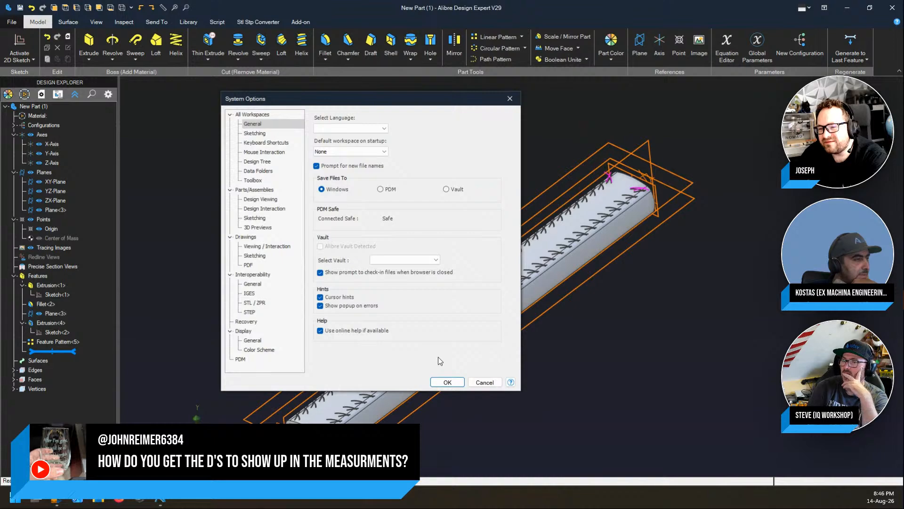
click(485, 382)
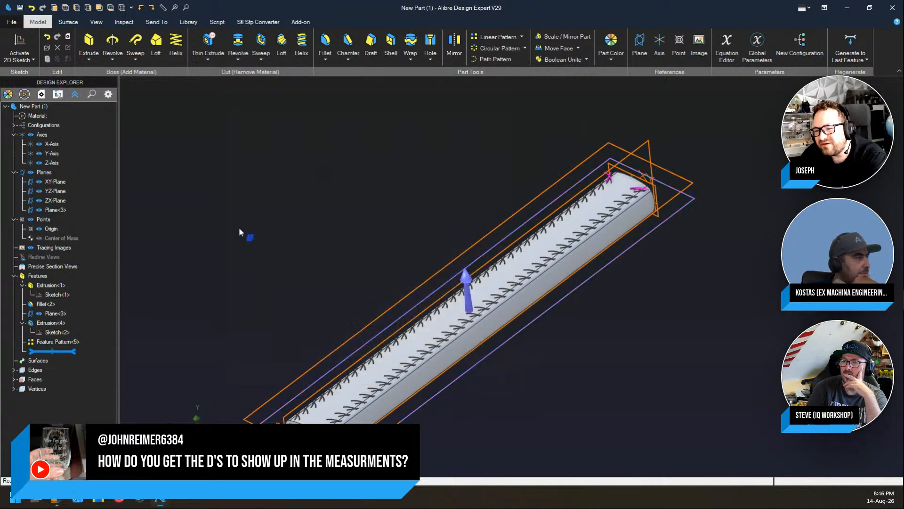
Step: Examine the units and dimension settings in the part's file properties, including the equation display option
click(41, 95)
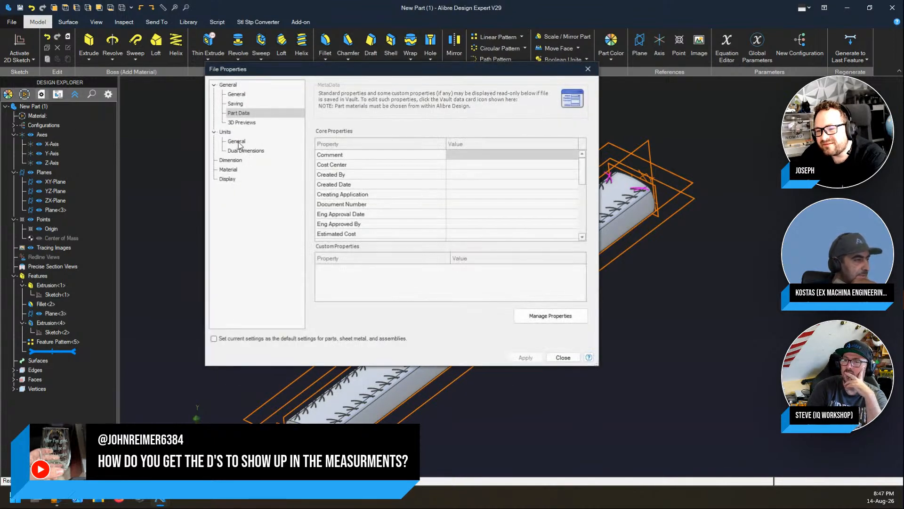
click(234, 140)
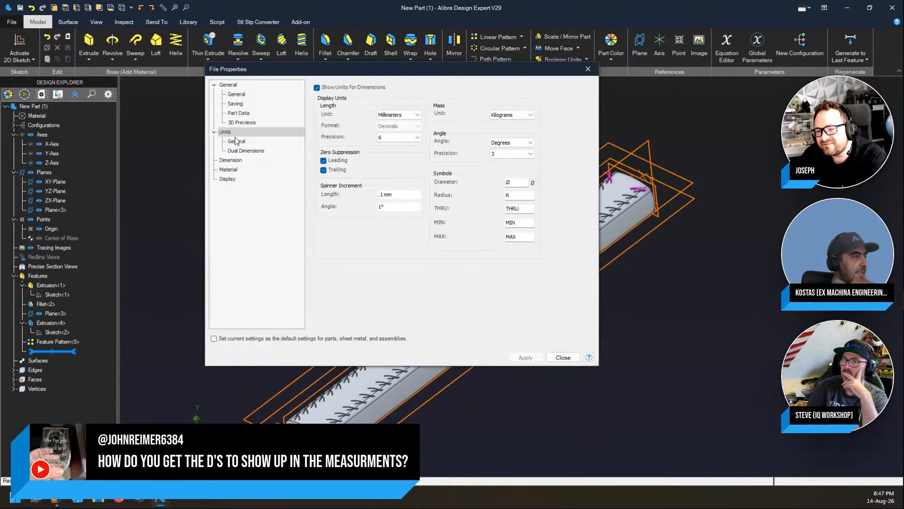
click(237, 161)
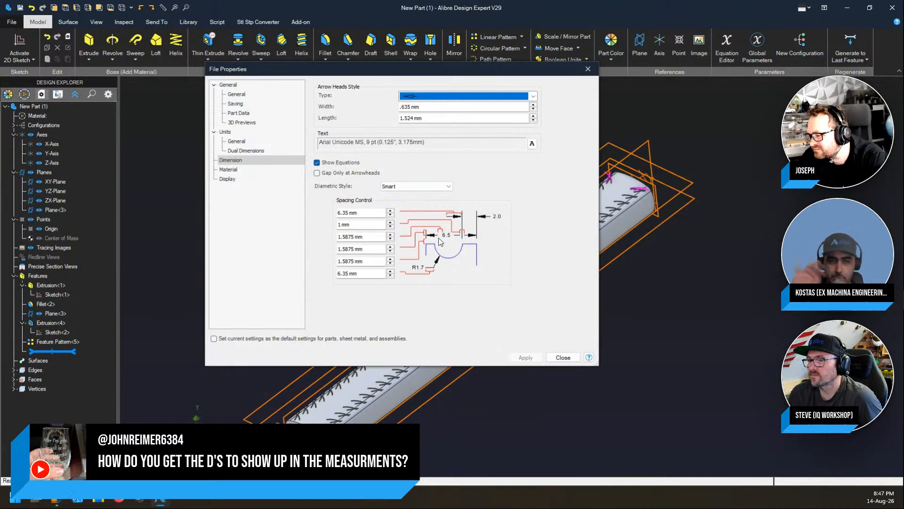
click(572, 359)
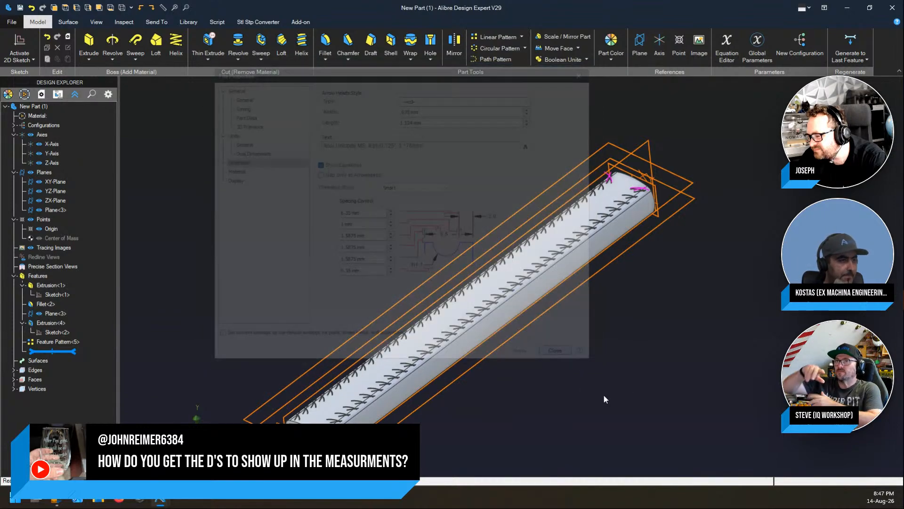
Step: Open the thin cut's sketch to view its dimensions, and exit it unchanged, ignoring the open-sketch problems
scroll(478, 228, down, 3)
mouse_move(479, 227)
middle_down()
mouse_move(428, 226)
mouse_move(445, 225)
middle_up()
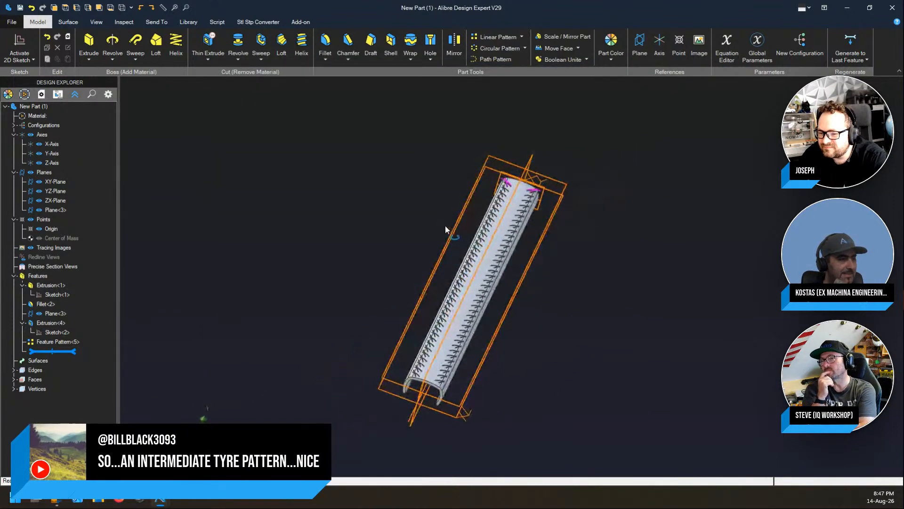
right_click(64, 335)
click(80, 341)
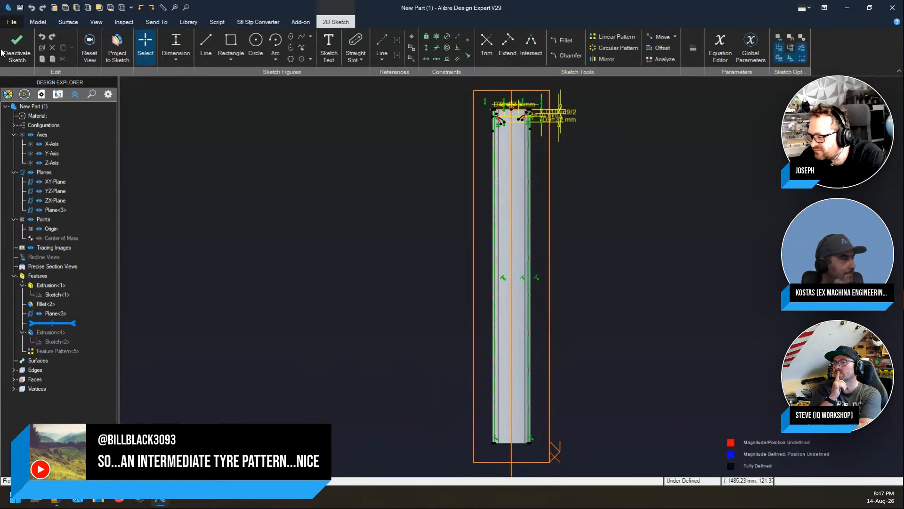
click(17, 46)
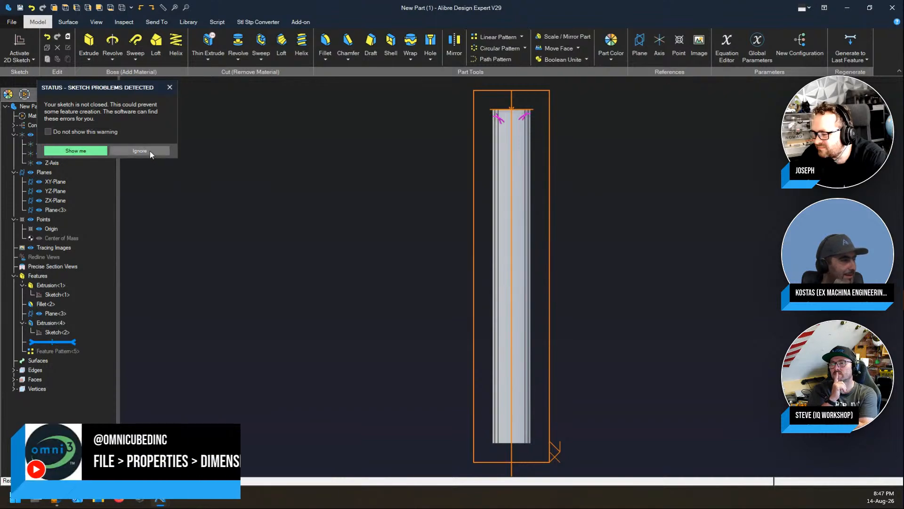
click(150, 149)
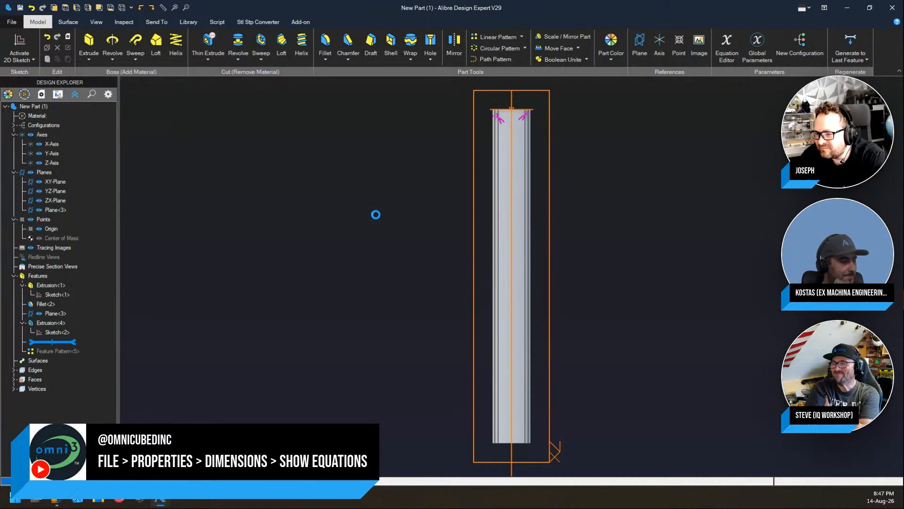
Step: Start a 2D sketch on the YZ-plane along the channel's length and begin placing a reference point
middle_drag(376, 215, 460, 203)
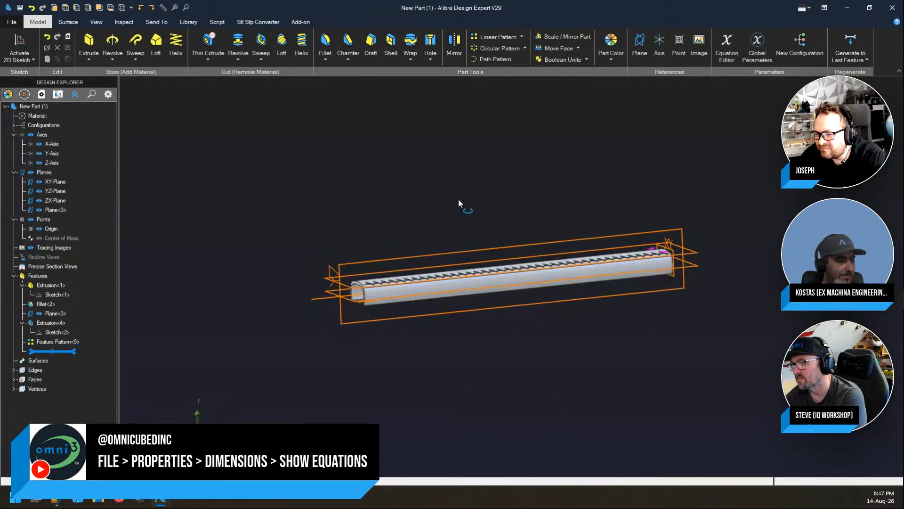
double_click(437, 255)
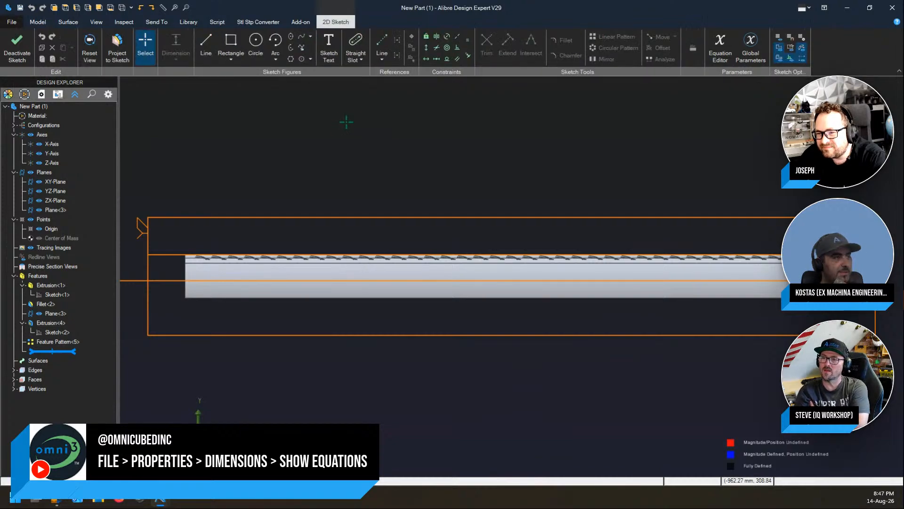
click(412, 37)
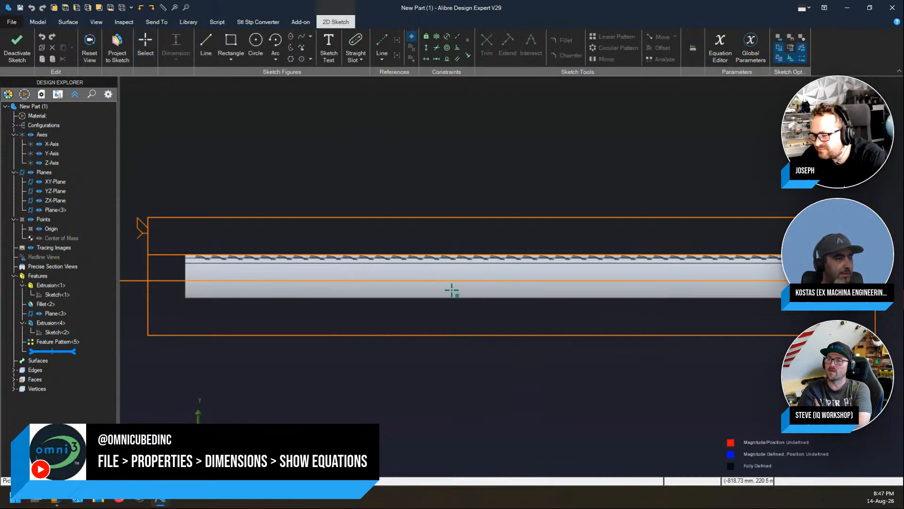
Step: Place a sketch point about 164 mm below the part's bottom edge and project that edge as an associative reference
click(510, 381)
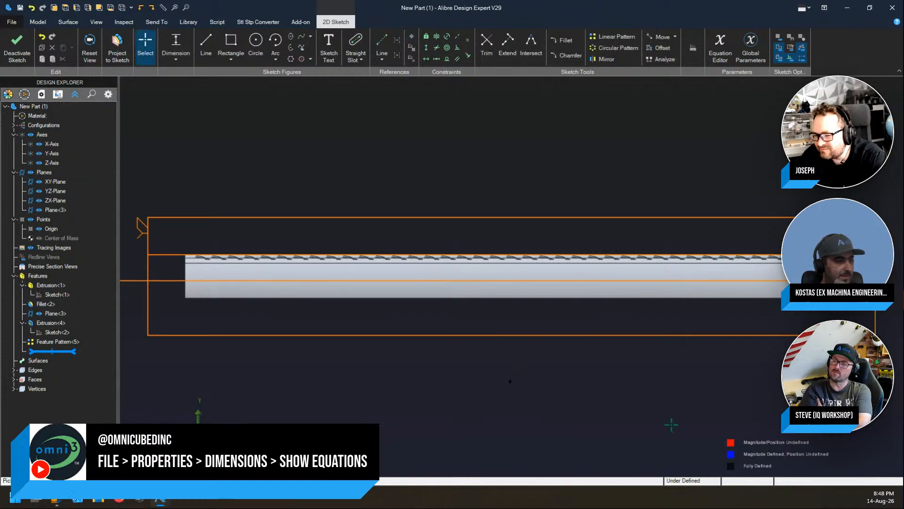
click(419, 302)
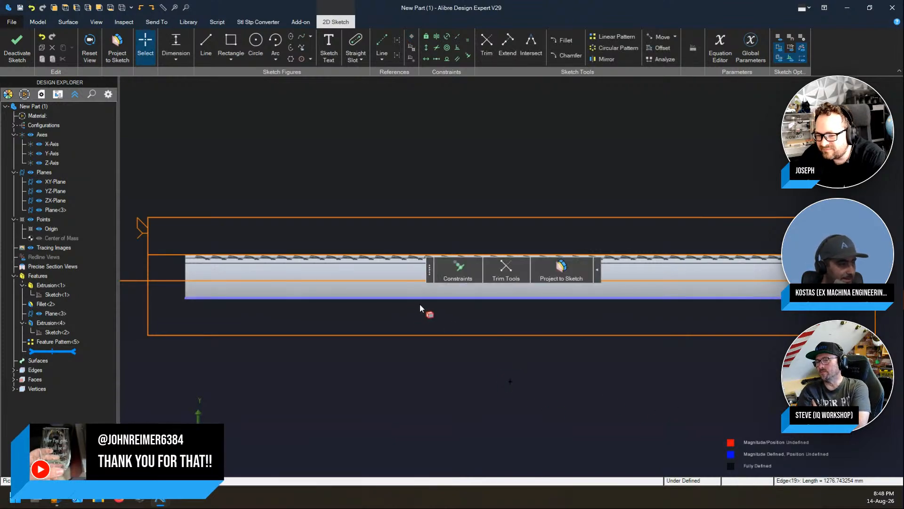
click(554, 277)
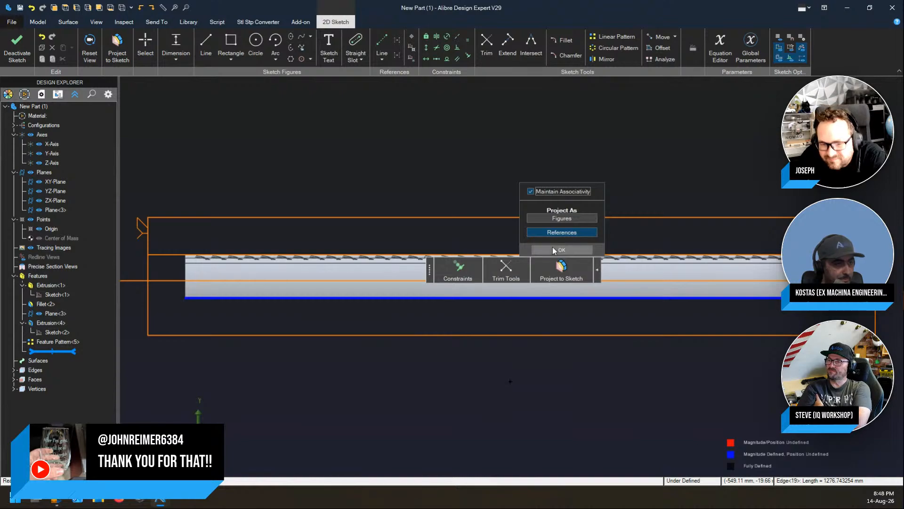
click(553, 249)
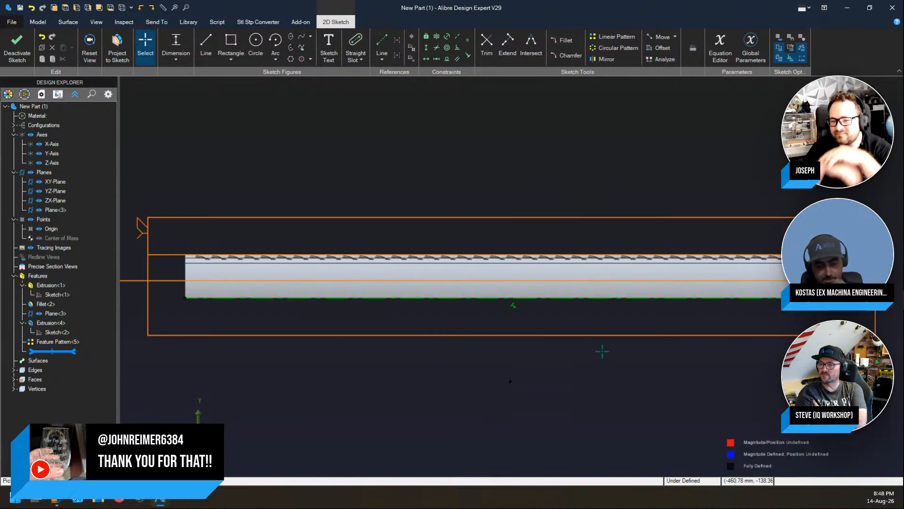
Step: Apply a midpoint constraint to align the sketch point with the middle of the projected bottom edge
key(m)
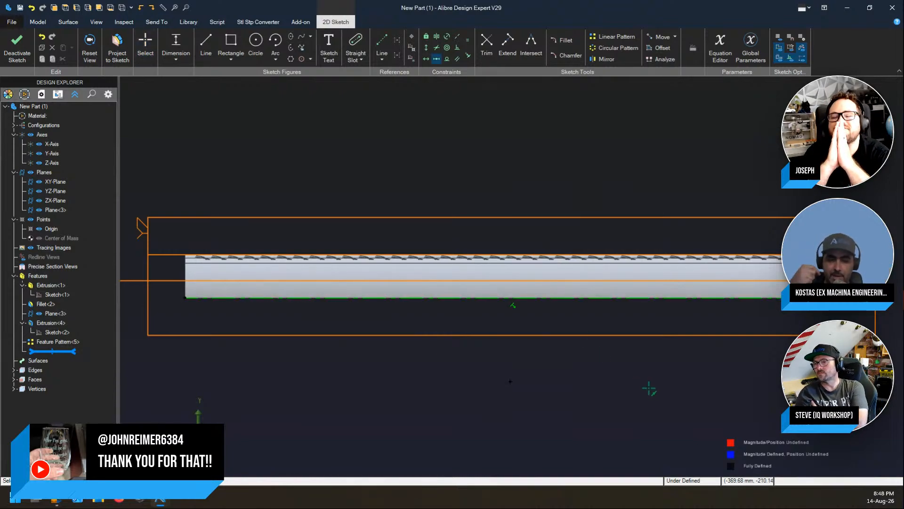
click(185, 297)
click(658, 297)
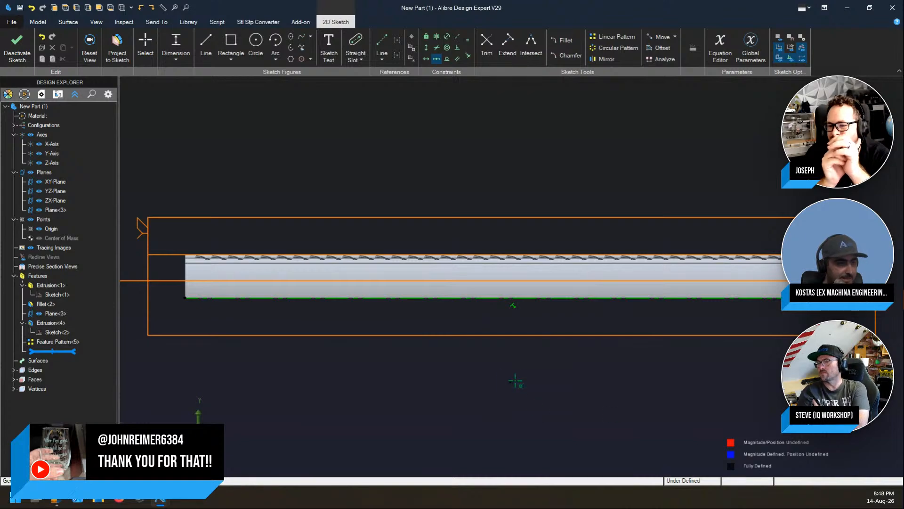
click(510, 381)
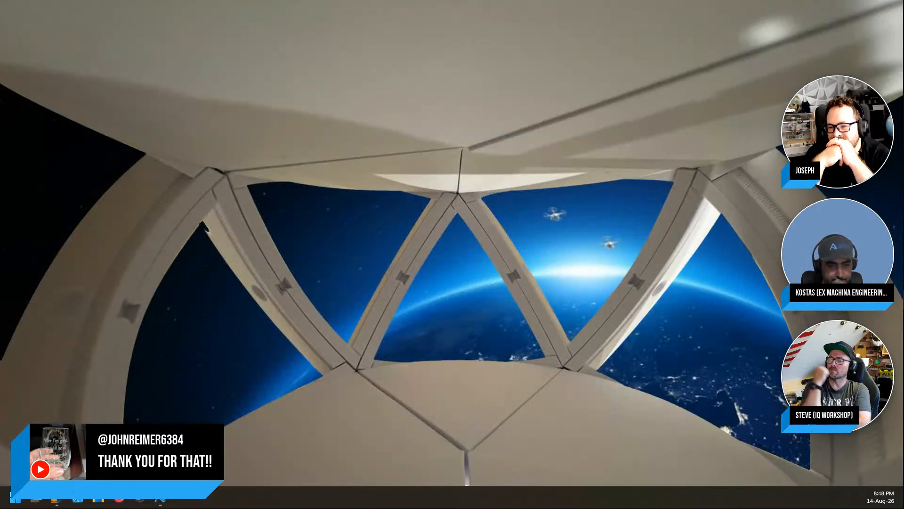
click(903, 501)
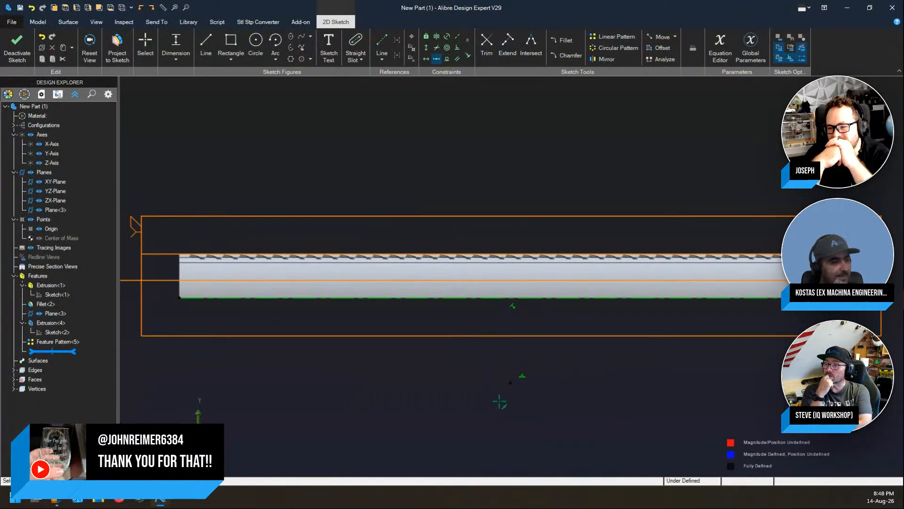
Step: Try to apply the midpoint constraint between the projected bottom edge and the sketch point again
scroll(499, 402, up, 2)
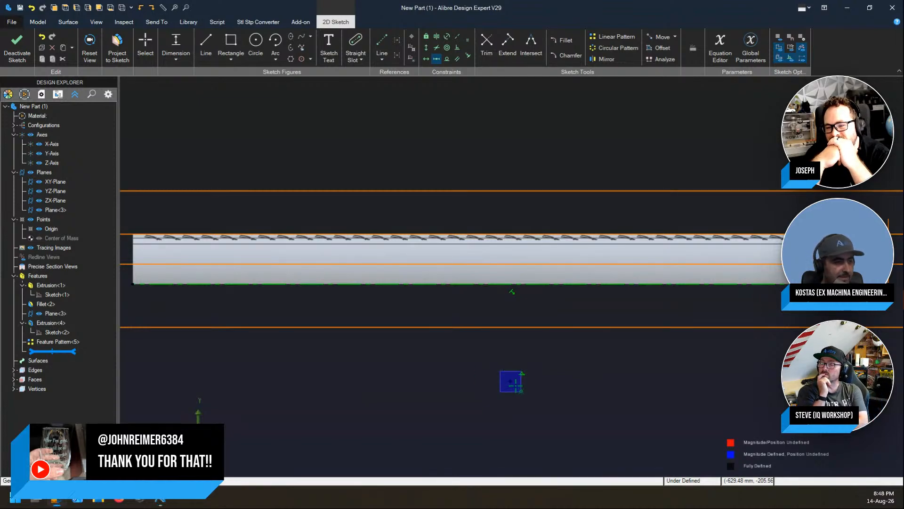
scroll(546, 413, down, 3)
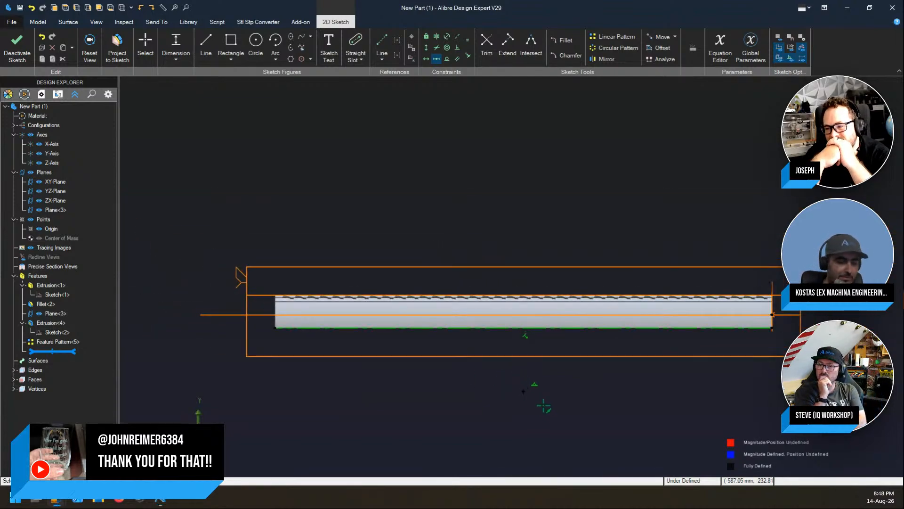
scroll(539, 383, up, 1)
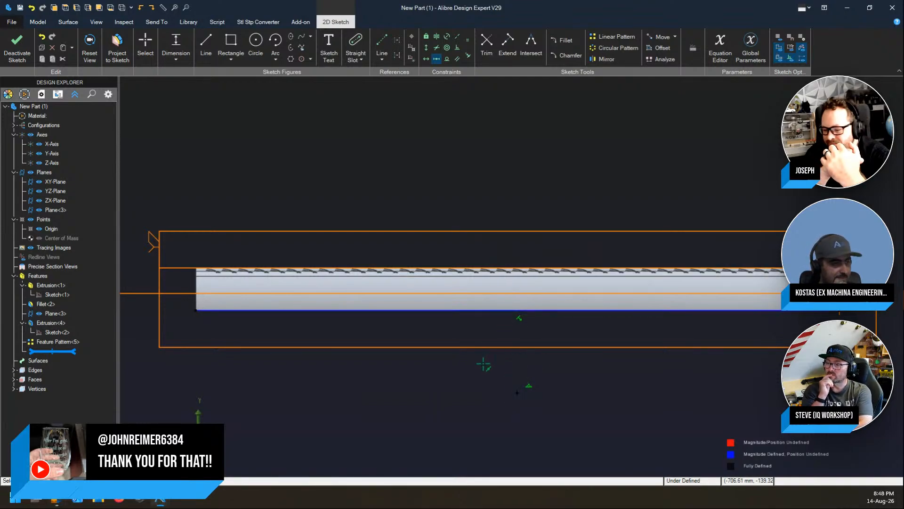
click(499, 314)
click(518, 392)
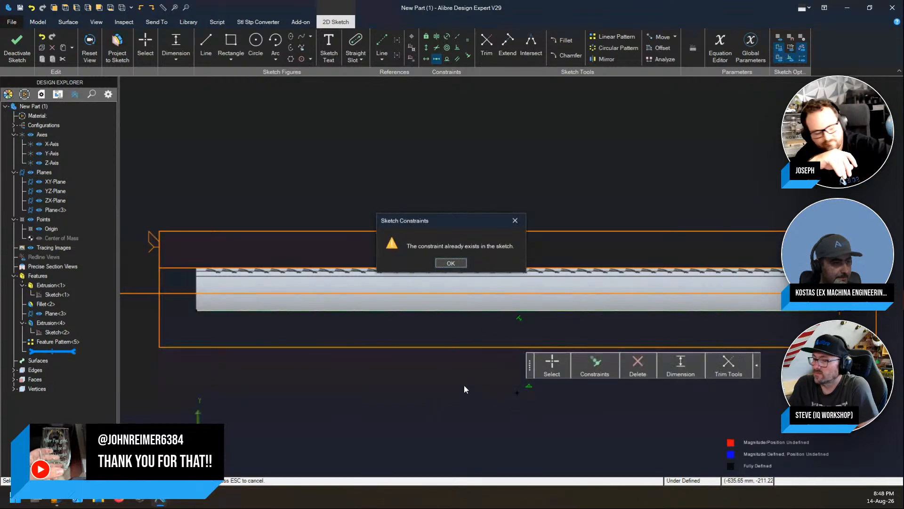
click(451, 263)
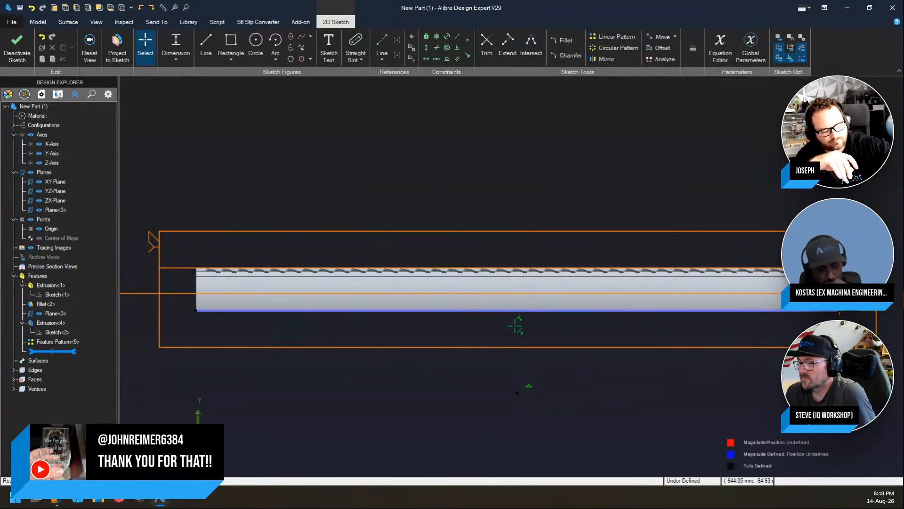
Step: Dimension the vertical distance between the projected bottom edge and the sketch point as 8 inches
click(510, 314)
click(518, 392)
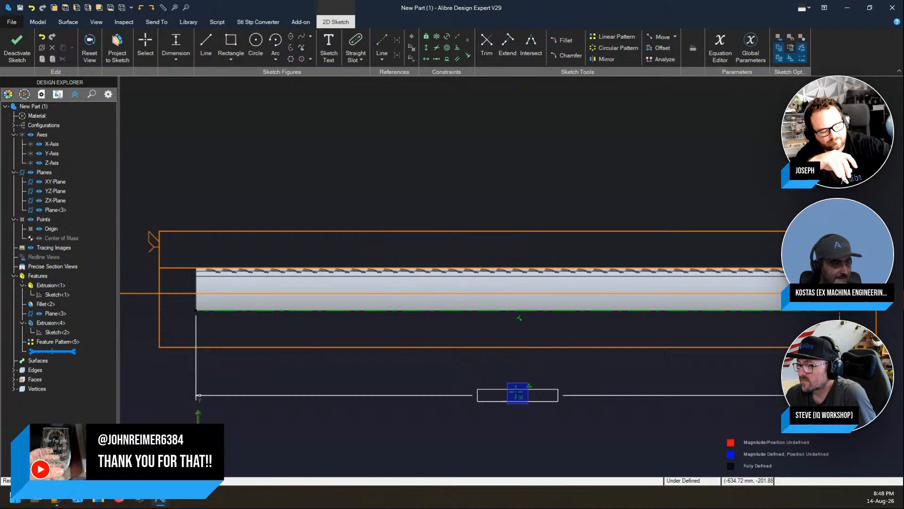
click(463, 369)
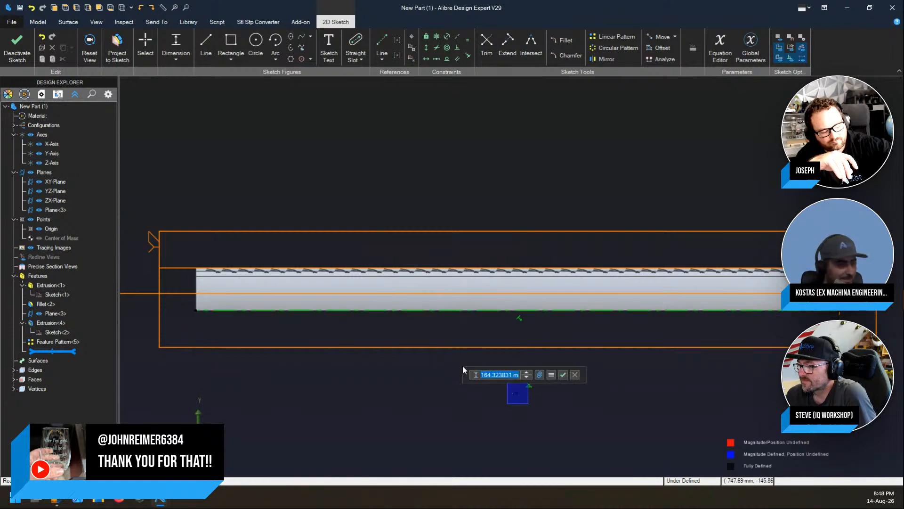
text(8)
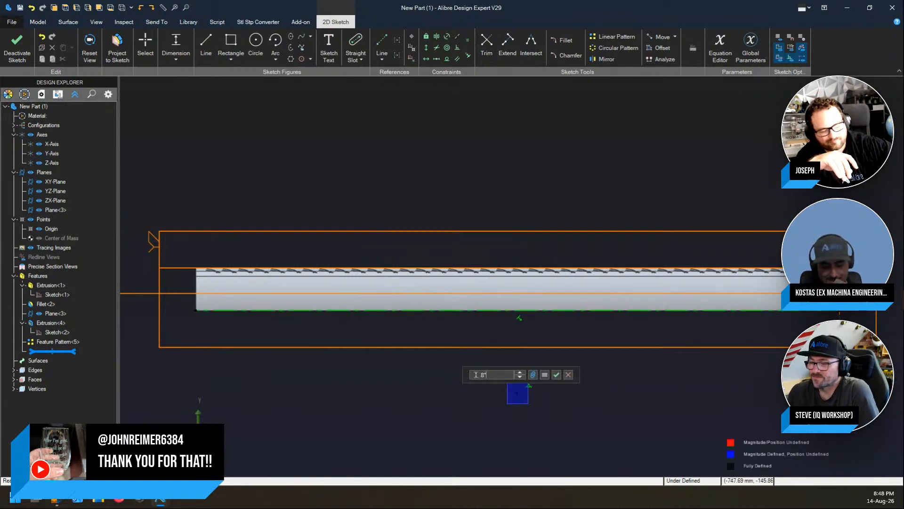
key(Return)
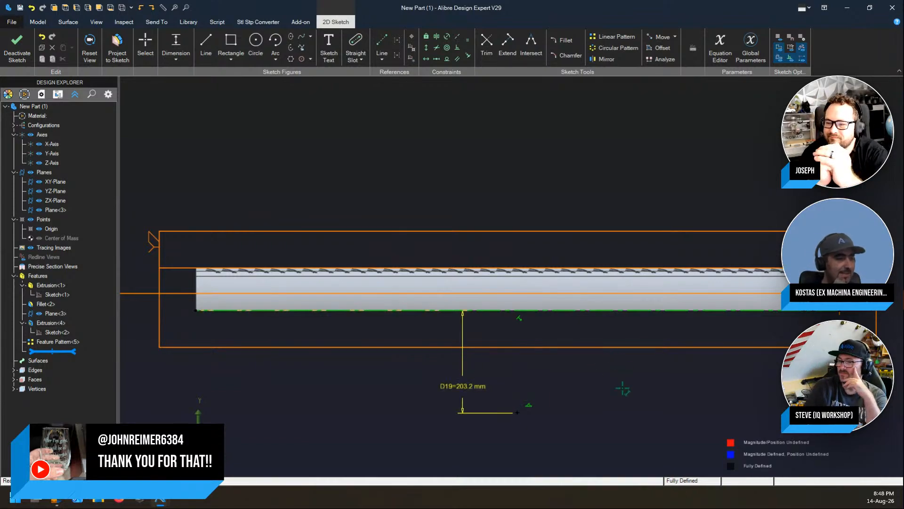
key(Escape)
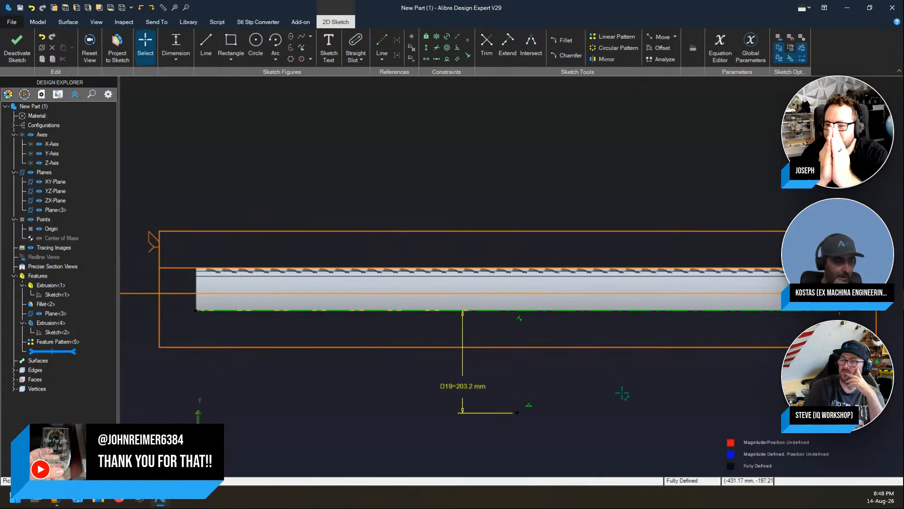
Step: Insert an axis from the sketch point with offset 0 and exit the sketch
scroll(570, 385, down, 2)
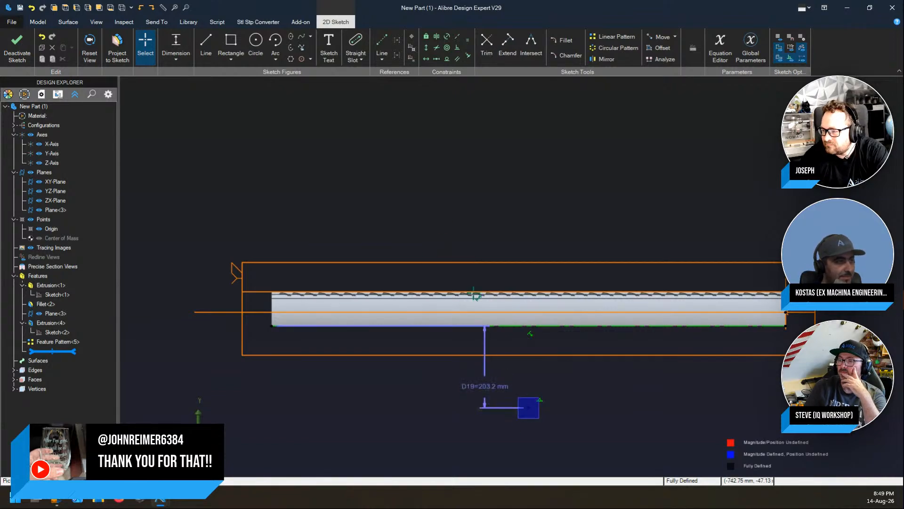
click(412, 58)
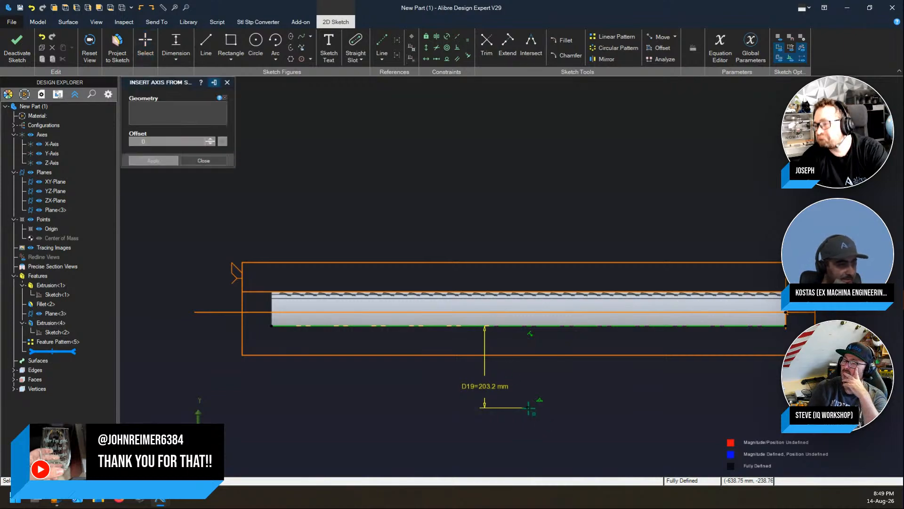
click(527, 407)
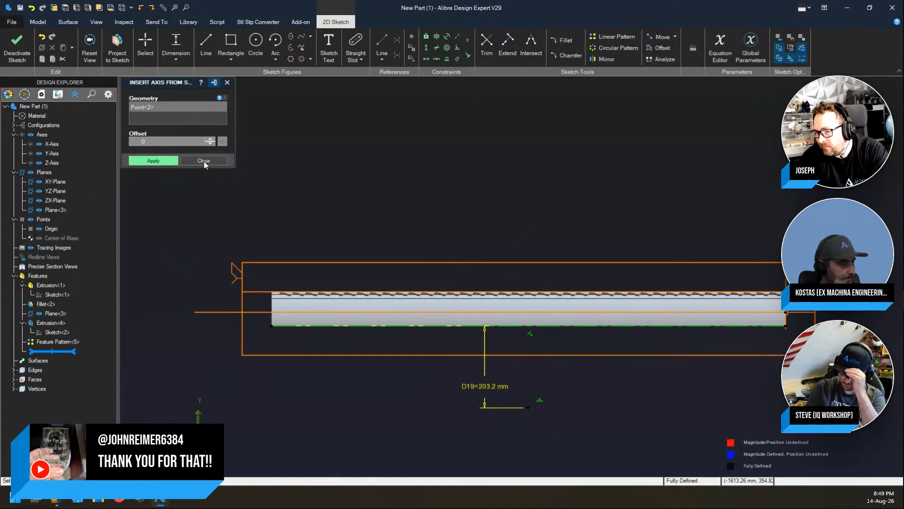
click(163, 161)
click(197, 162)
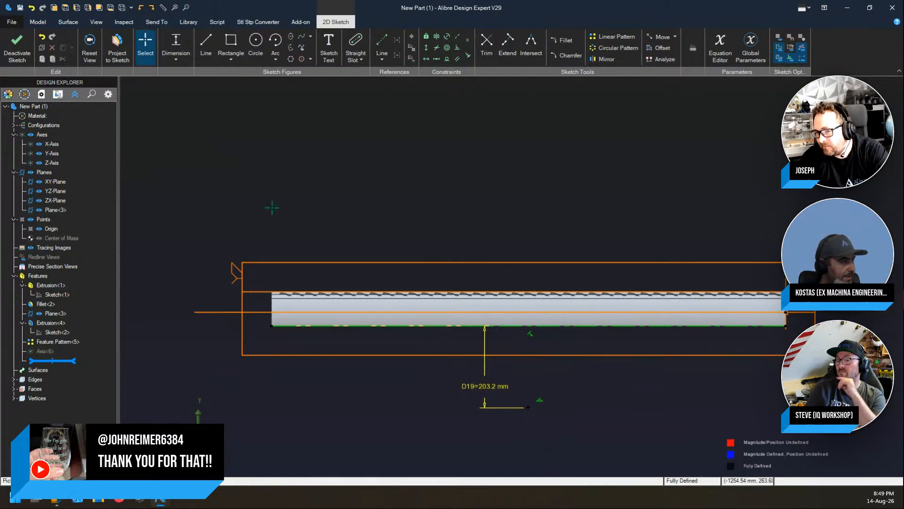
click(17, 45)
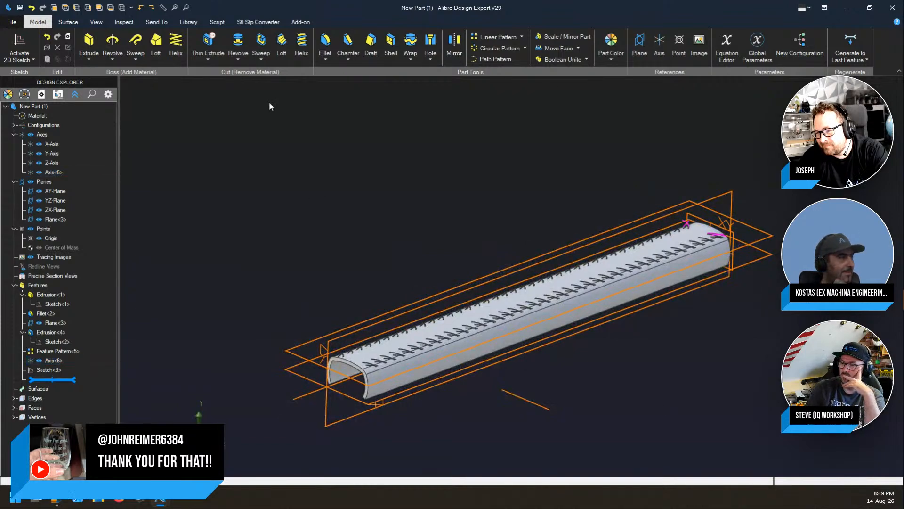
Step: Start the ExMBend Axial Bend and set Axis<2> of the Dragon Export part as the bend axis
click(297, 23)
click(49, 52)
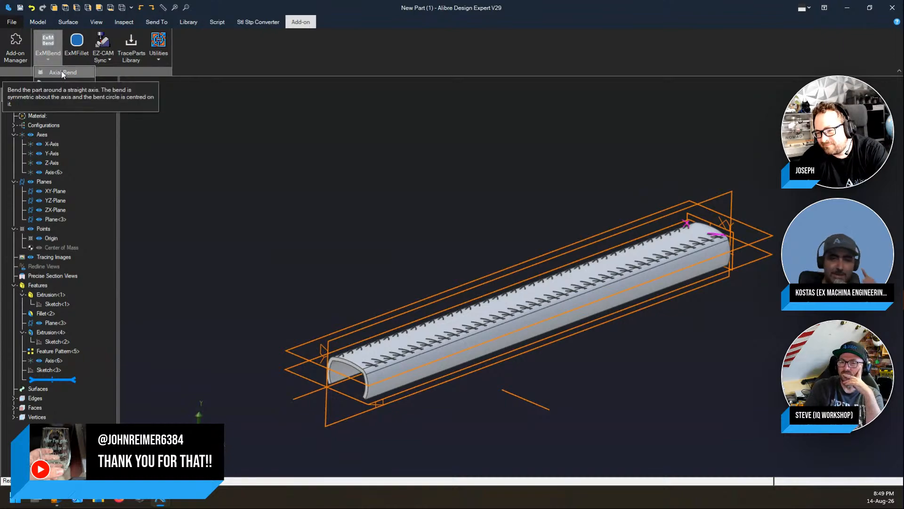
click(62, 73)
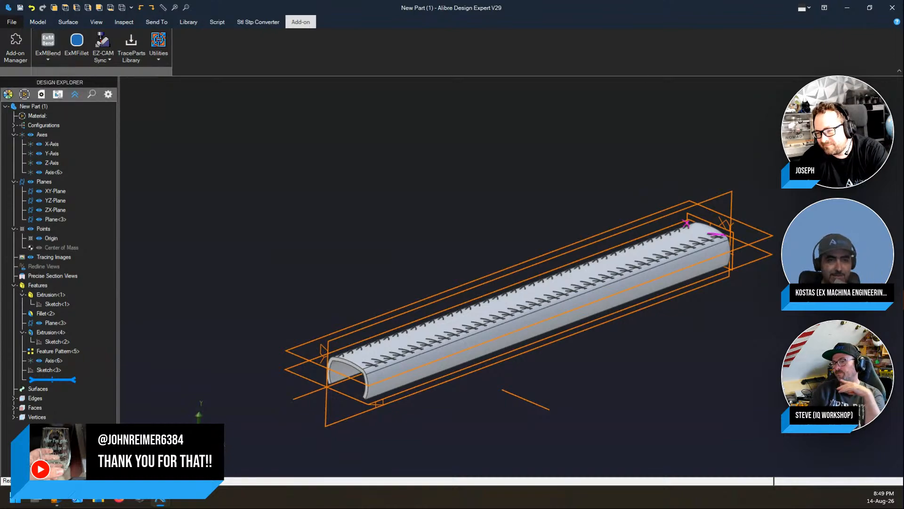
drag(761, 17, 219, 95)
scroll(752, 331, down, 5)
scroll(464, 291, up, 3)
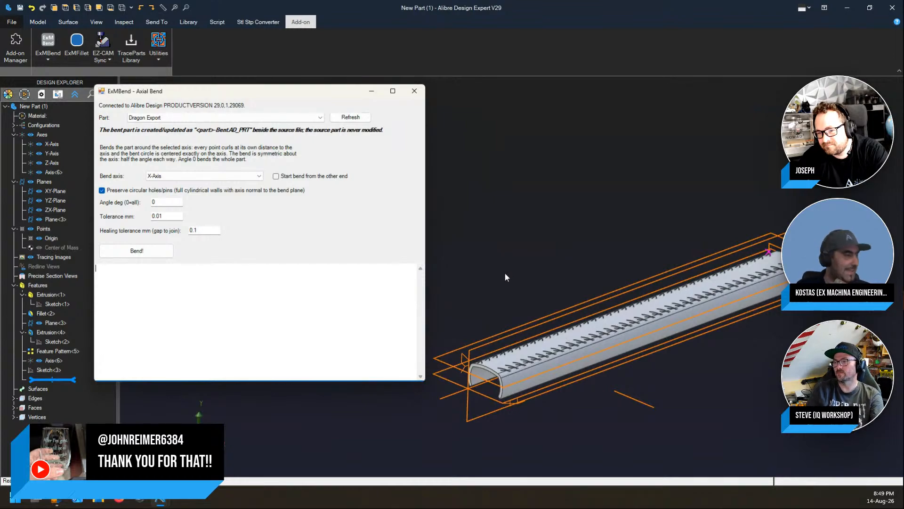
click(238, 176)
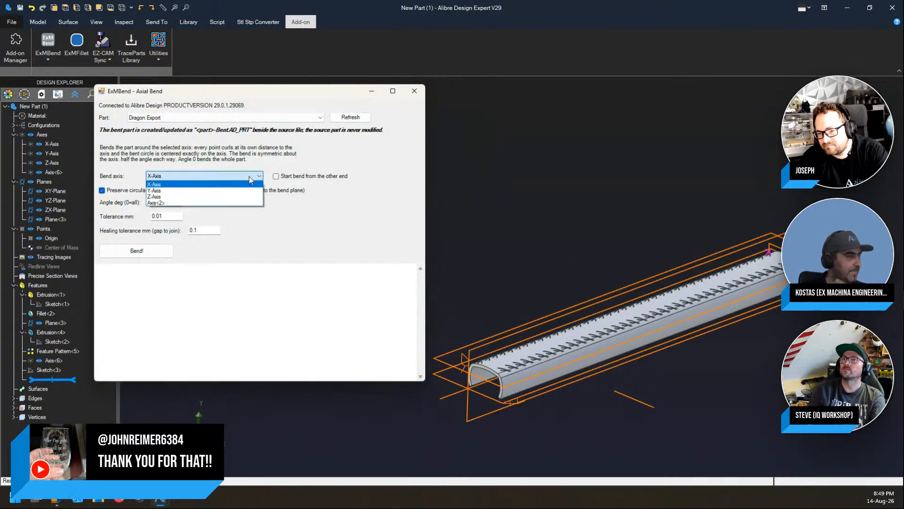
click(221, 204)
click(358, 281)
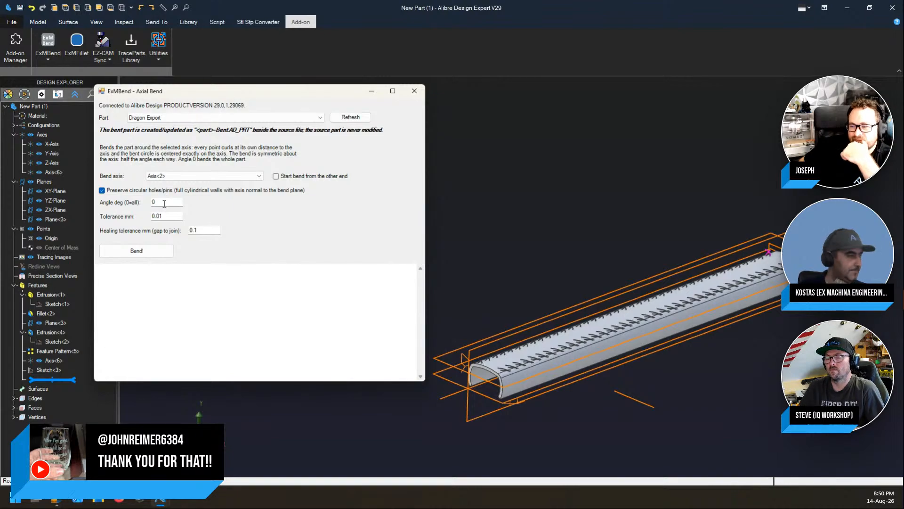
Step: Turn off preserving circular holes and pins, run the axial bend on Dragon Export, and dismiss the completion notice
click(102, 190)
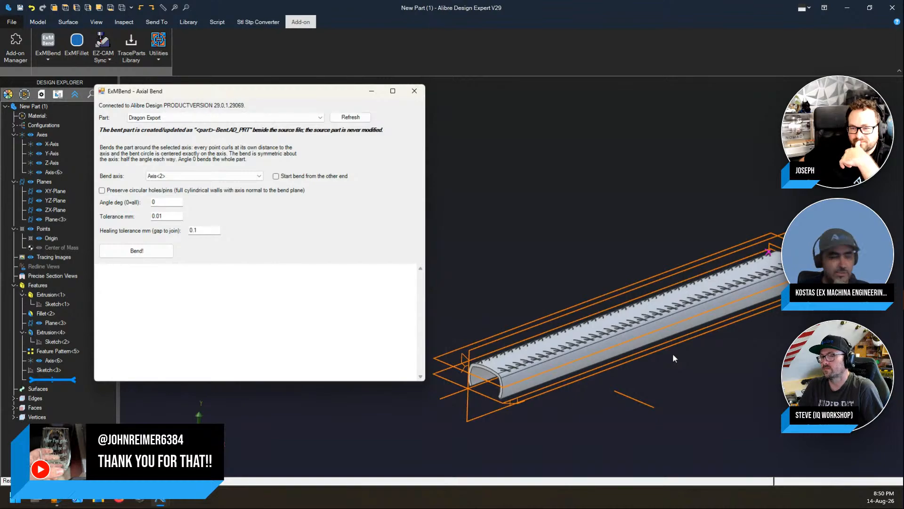
click(145, 255)
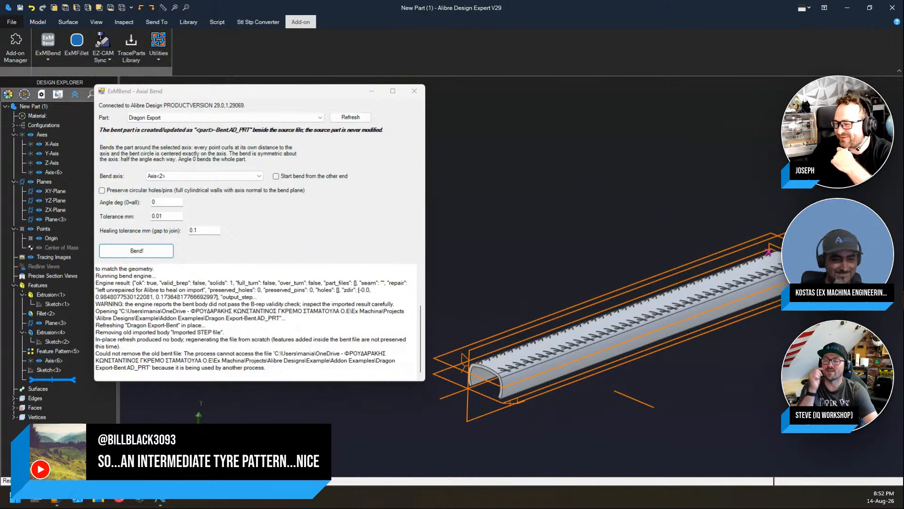
key(alt+Tab)
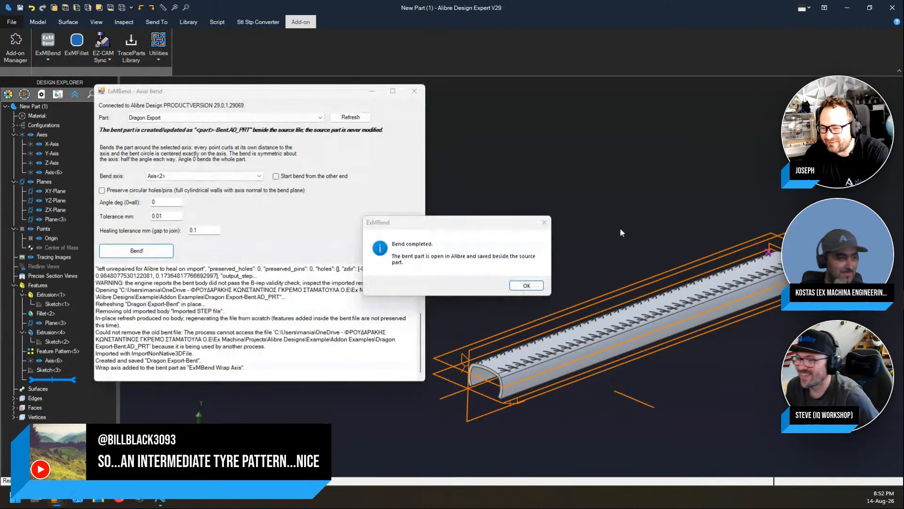
click(536, 286)
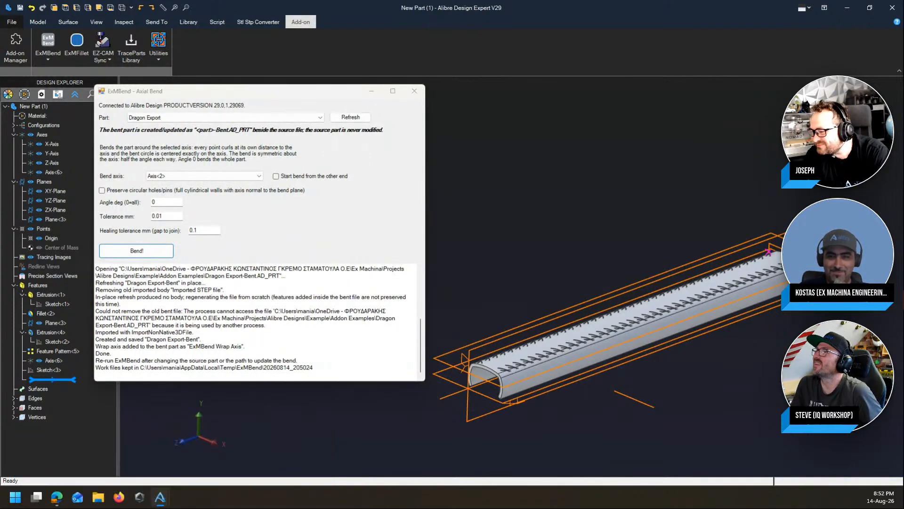
Step: Choose New Part (1) as the part to bend in the Axial Bend settings
click(322, 118)
click(216, 133)
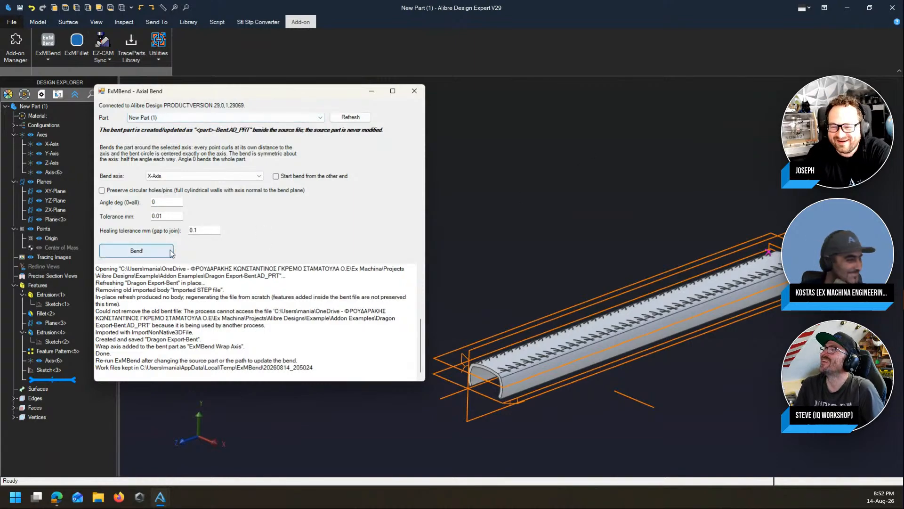
Step: Save the new part as Tyre in the Addon Examples folder
click(623, 178)
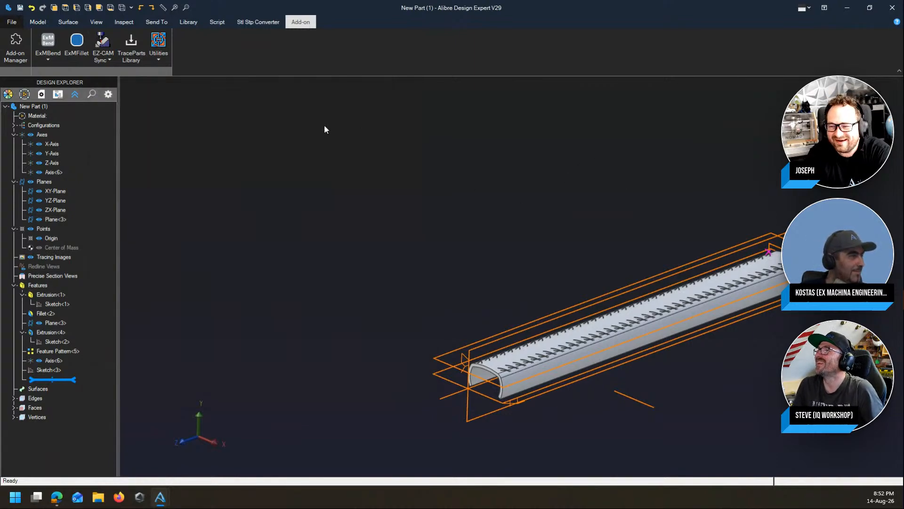
click(20, 8)
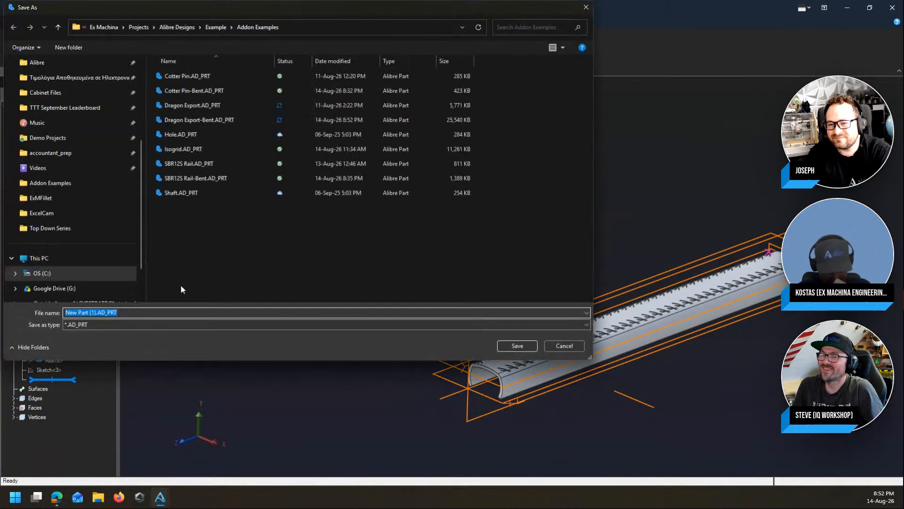
text(Tyre)
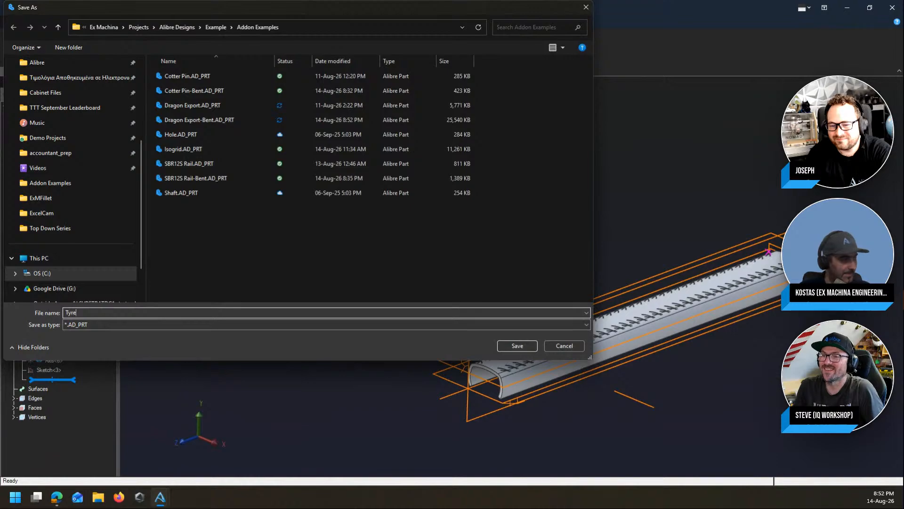
key(Return)
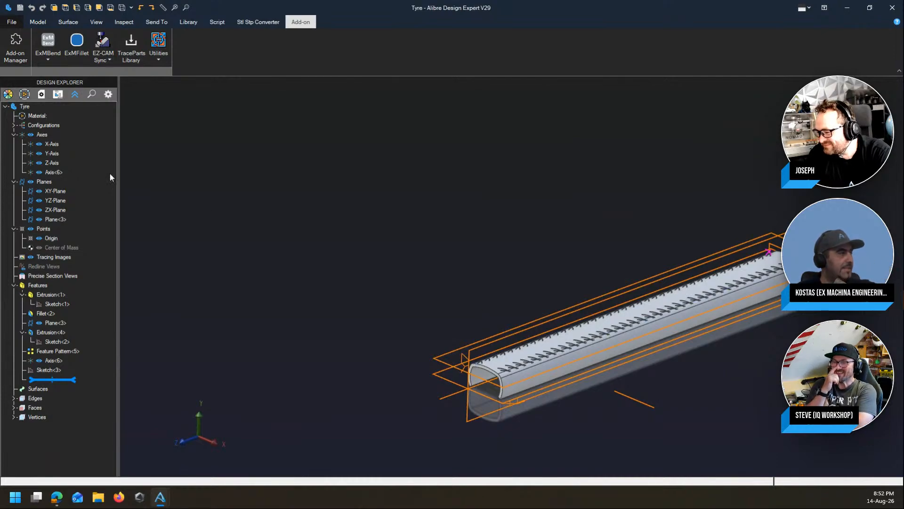
Step: Restart the ExMBend Axial Bend and choose the saved Tyre part as the part to bend
mouse_move(160, 497)
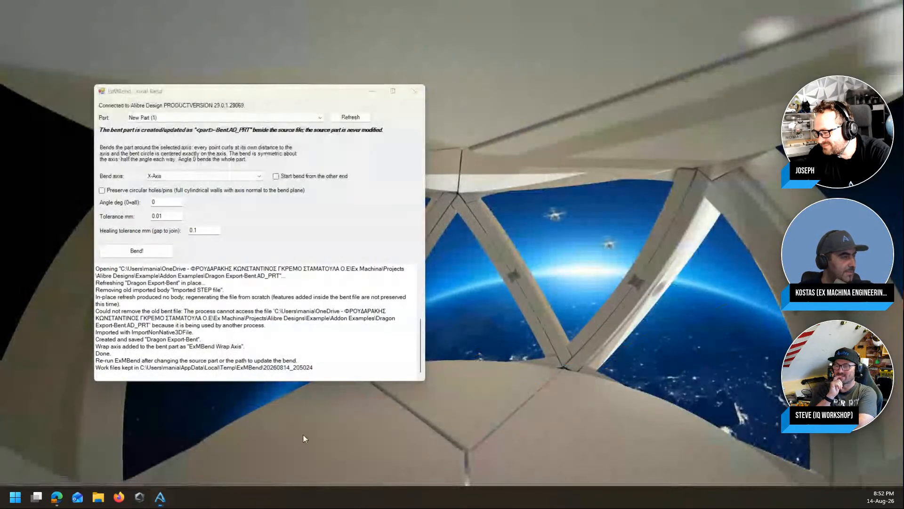
click(303, 434)
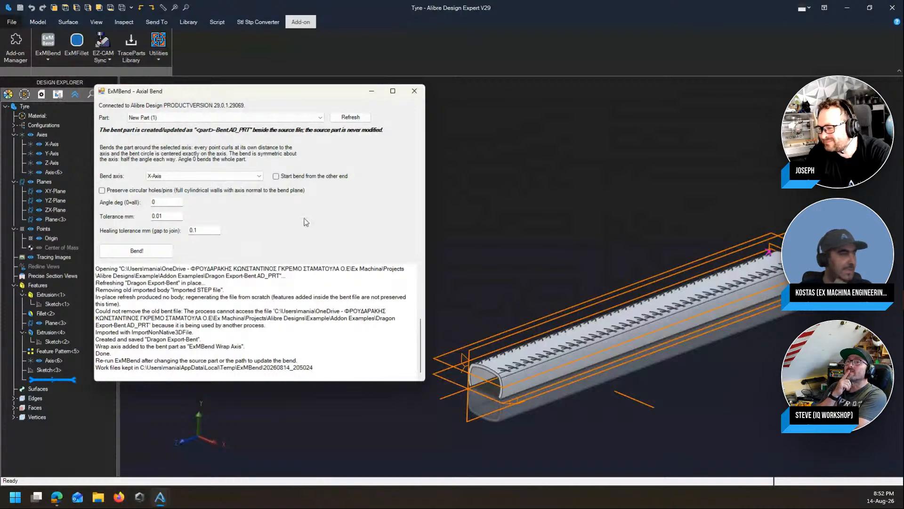
click(191, 117)
click(415, 91)
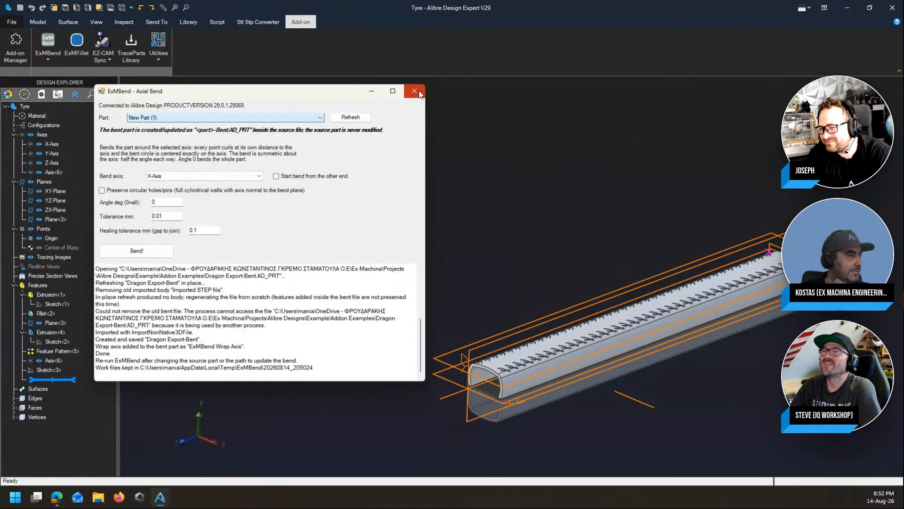
click(414, 91)
click(55, 60)
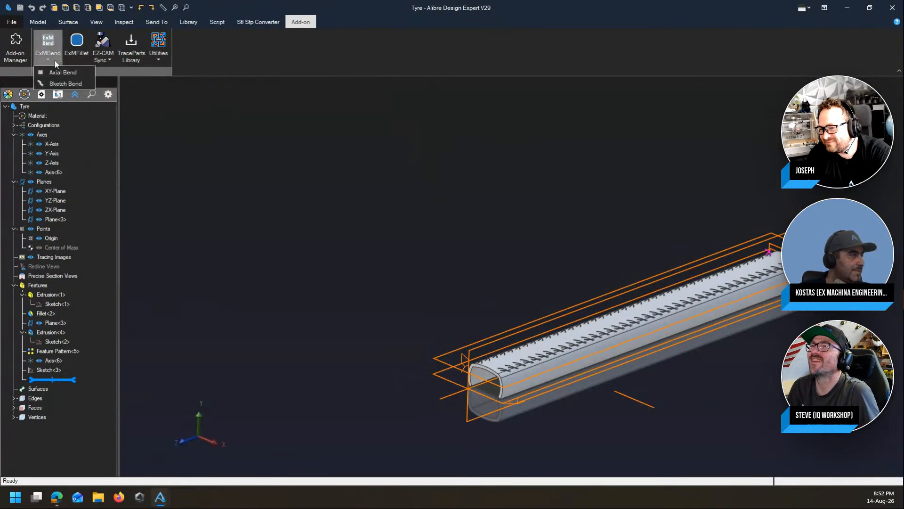
click(55, 70)
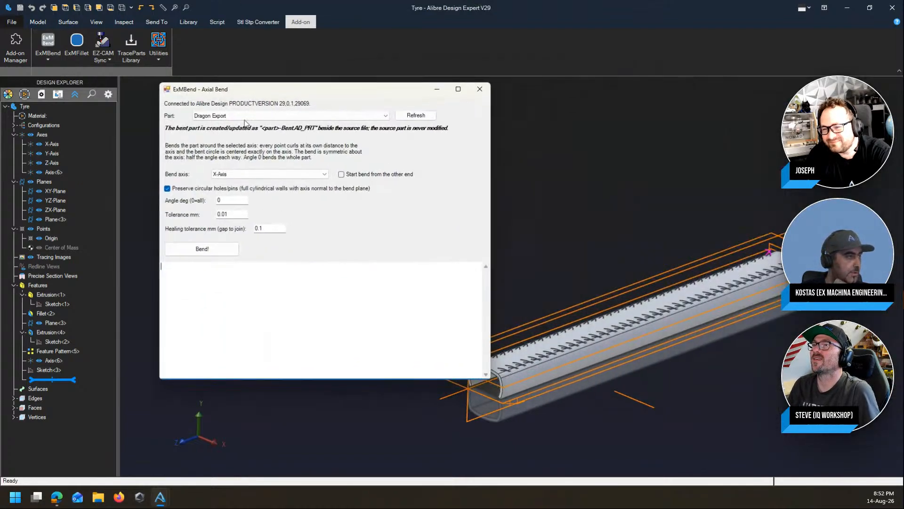
click(244, 118)
click(240, 132)
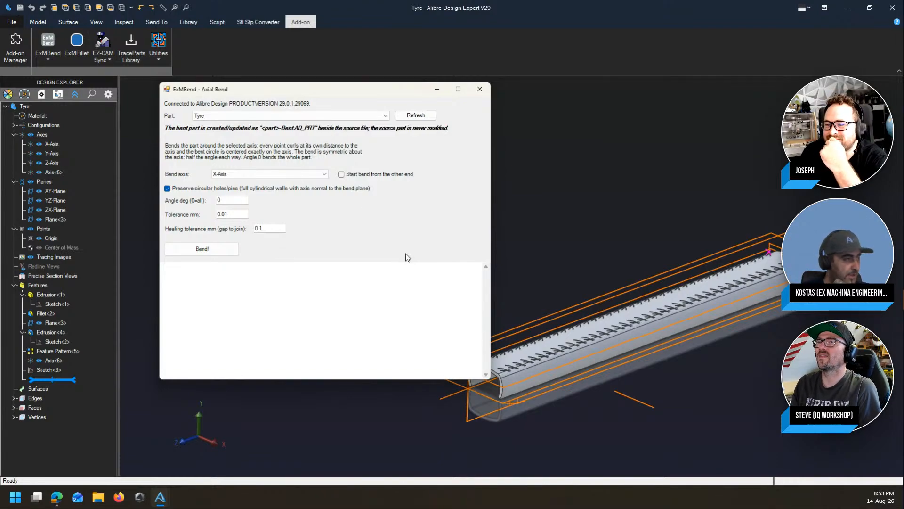
Step: Set Axis<6> as the bend axis and run the axial bend on Tyre
click(310, 175)
click(250, 203)
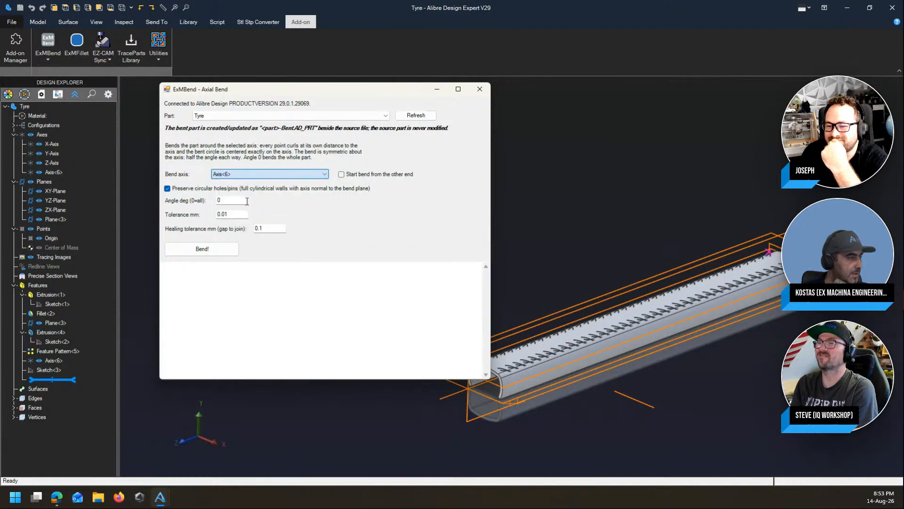
click(221, 250)
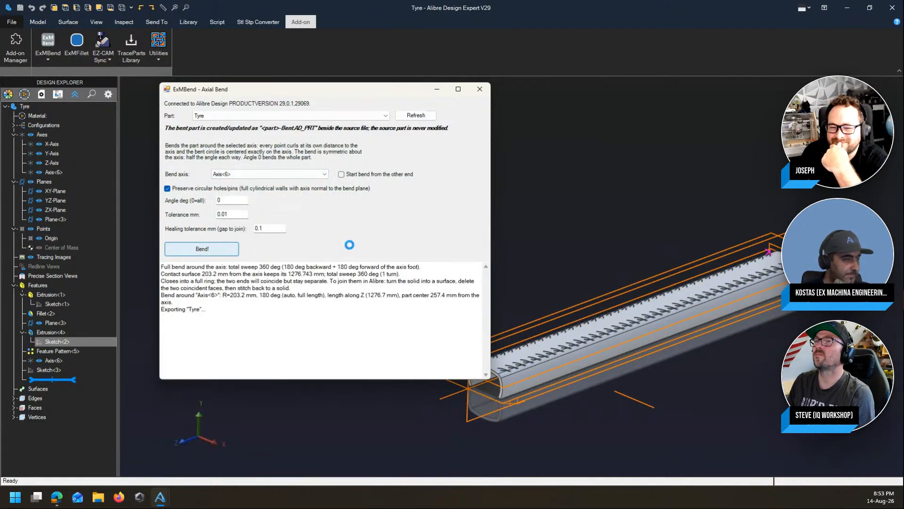
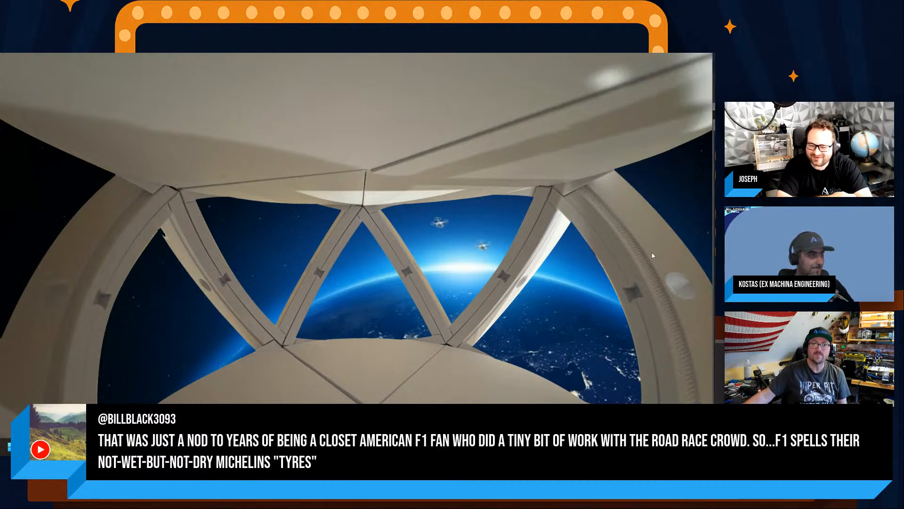
Step: Delete the two slanted lines crossing the tread arcs in Sketch<2>, then exit the sketch and ignore the open-sketch warning
drag(714, 158, 315, 55)
double_click(43, 324)
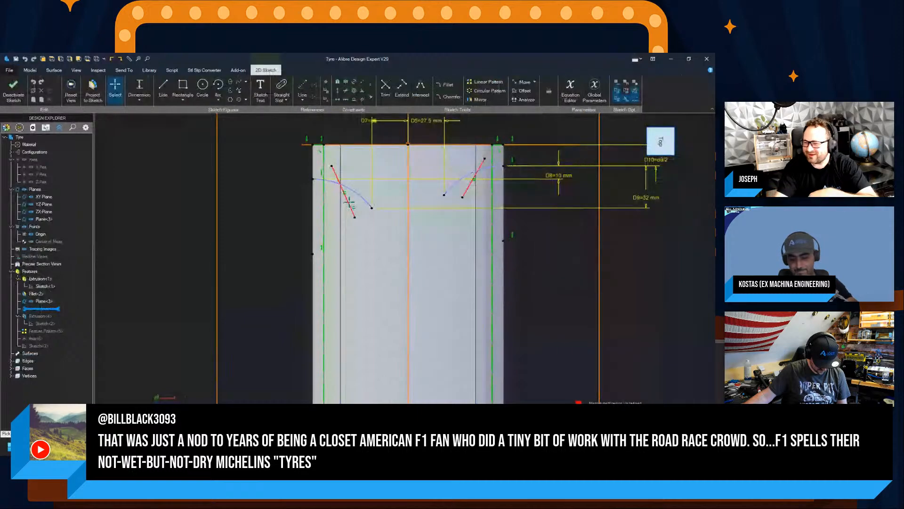
click(351, 203)
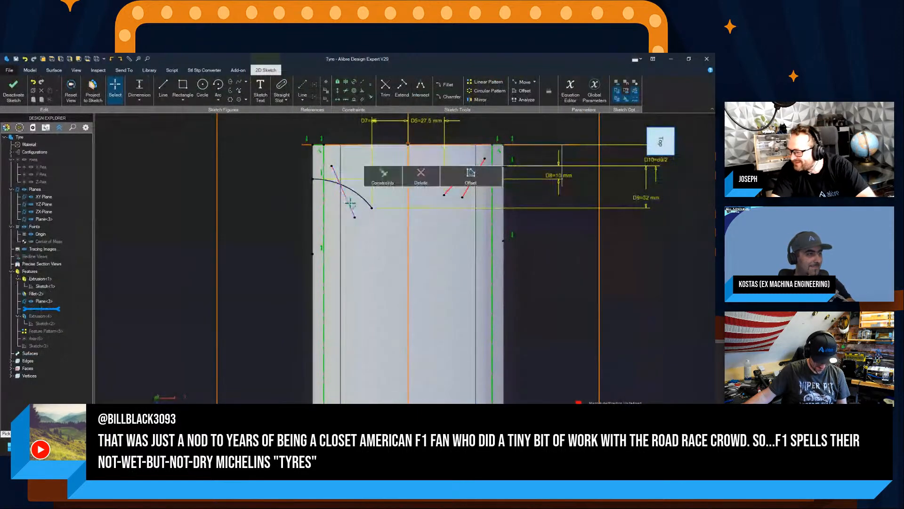
key(Delete)
click(465, 192)
key(Delete)
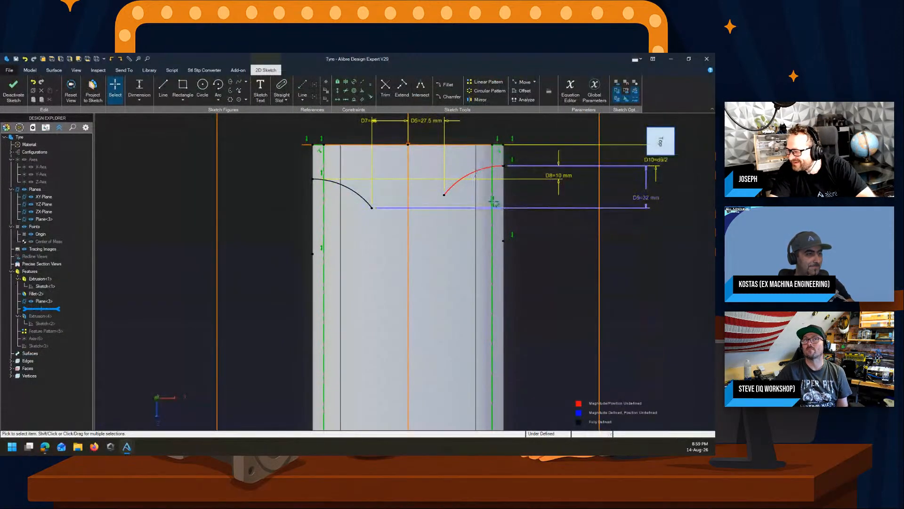
click(13, 87)
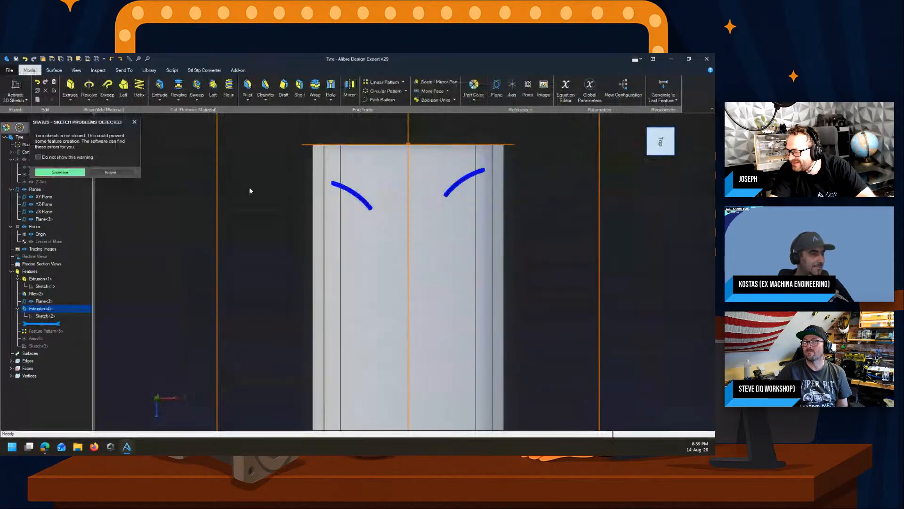
click(111, 172)
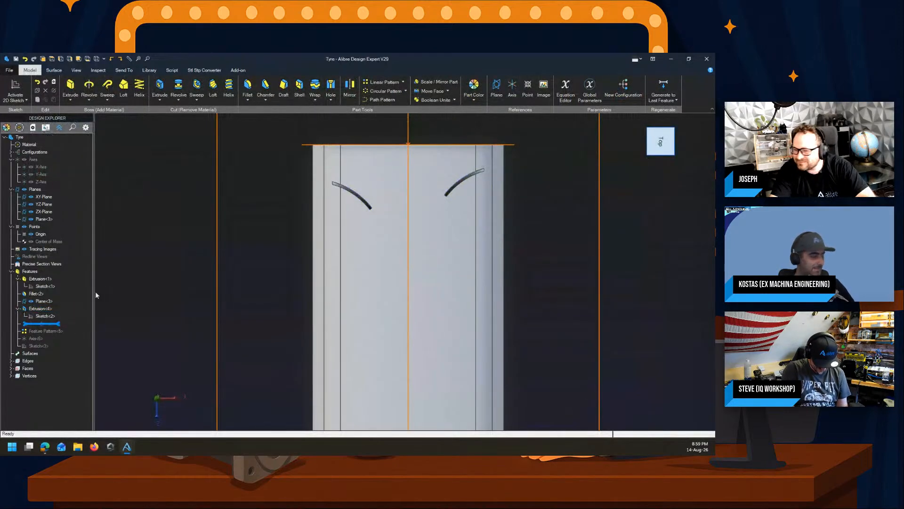
Step: Roll the feature history forward past Feature Pattern<5> and set the pattern's first-direction spacing to 50 mm
drag(41, 323, 49, 323)
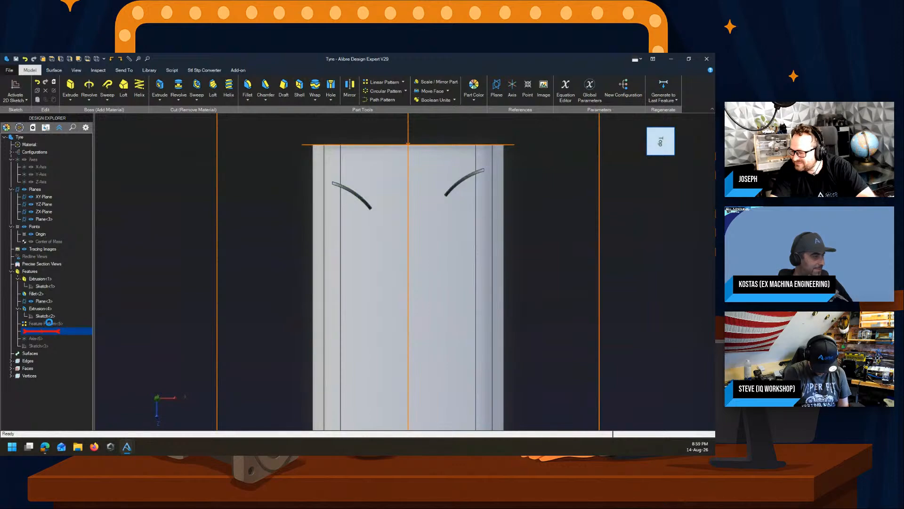
right_click(55, 324)
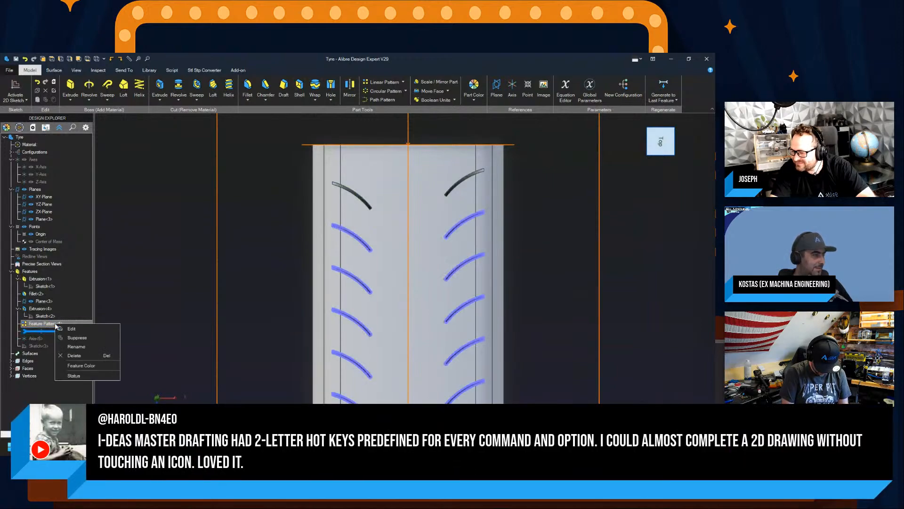
click(76, 337)
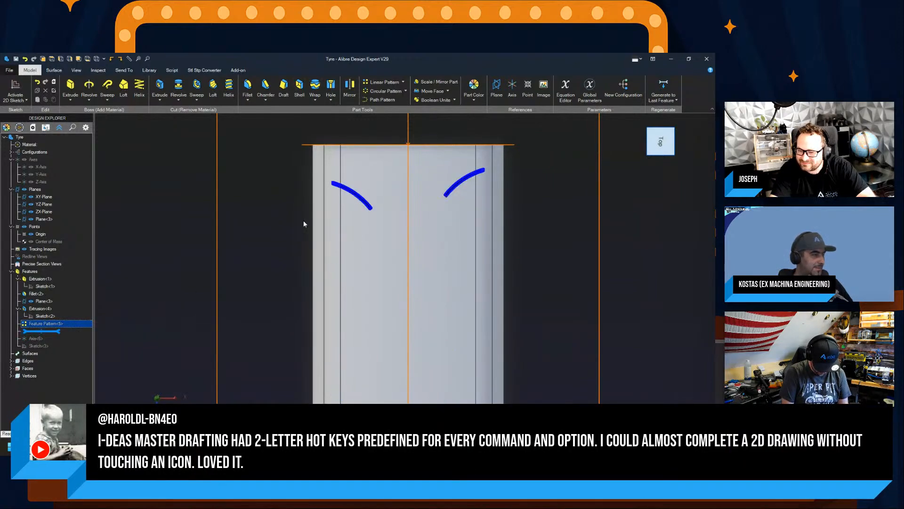
scroll(455, 240, down, 10)
mouse_move(454, 238)
middle_down()
mouse_move(473, 233)
mouse_move(459, 255)
middle_up()
scroll(458, 256, up, 10)
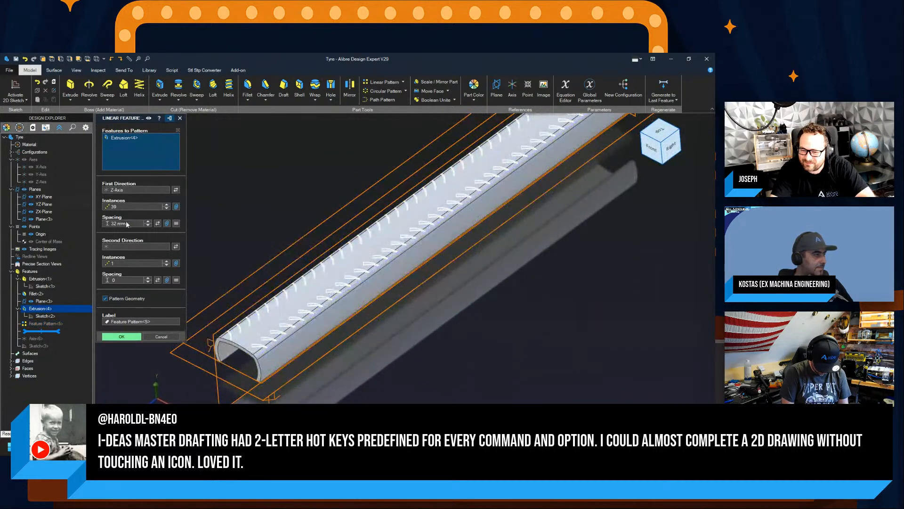
click(127, 224)
text(50)
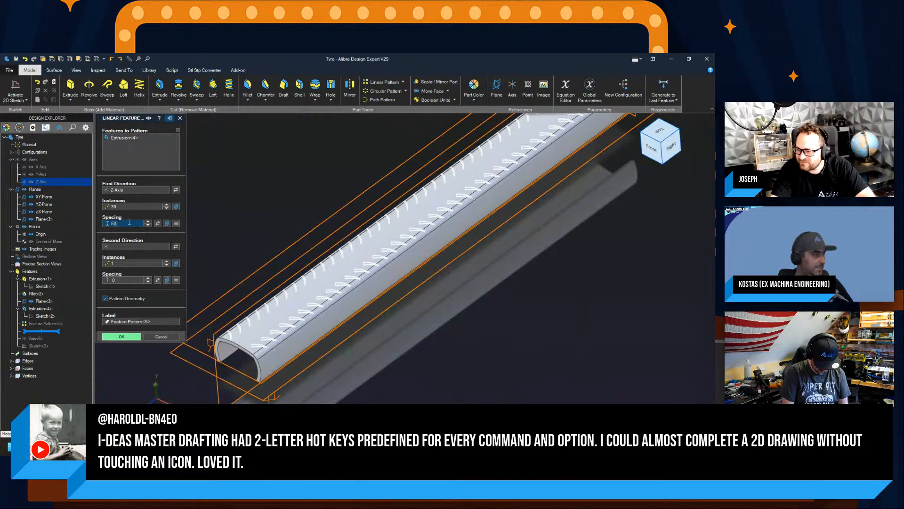
Step: Reduce the first-direction instances of the tread groove pattern to 25 and apply the edit
click(123, 322)
click(167, 209)
click(167, 209)
click(167, 209)
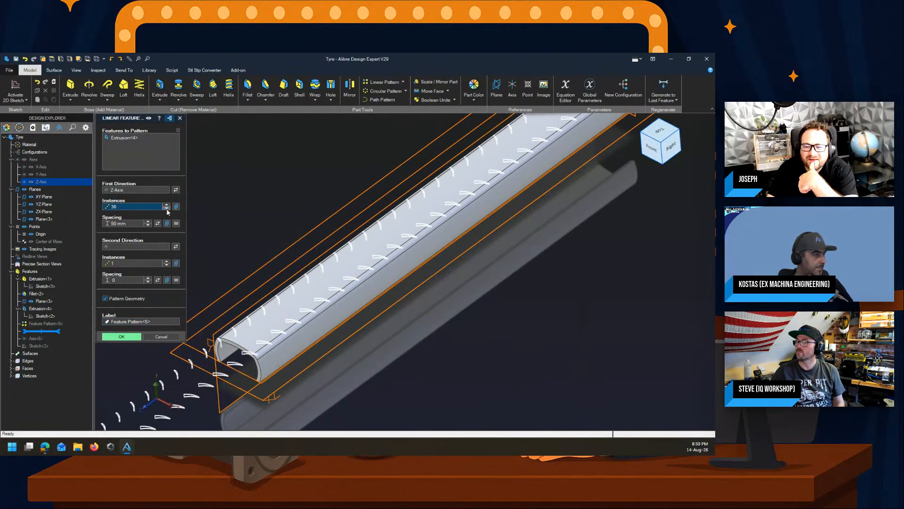
click(166, 209)
click(167, 209)
click(167, 209)
click(167, 209)
click(167, 209)
click(167, 209)
click(166, 210)
click(167, 209)
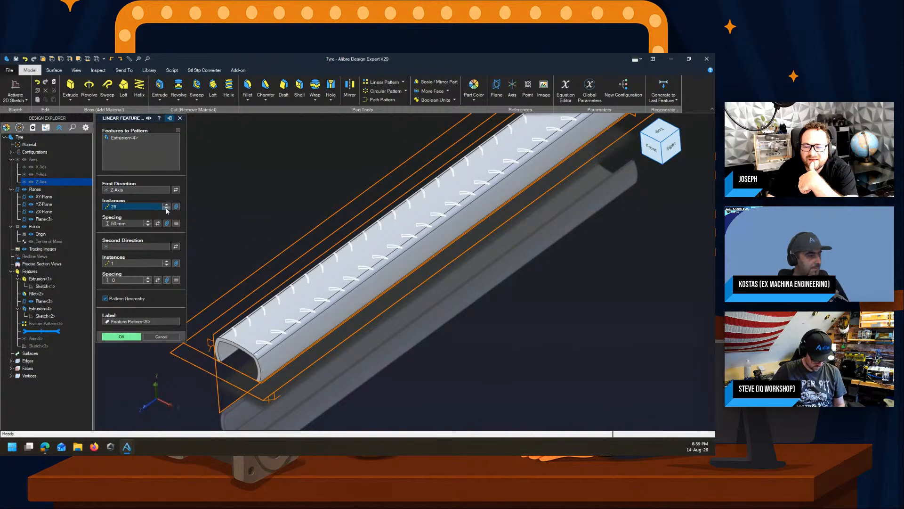
click(127, 337)
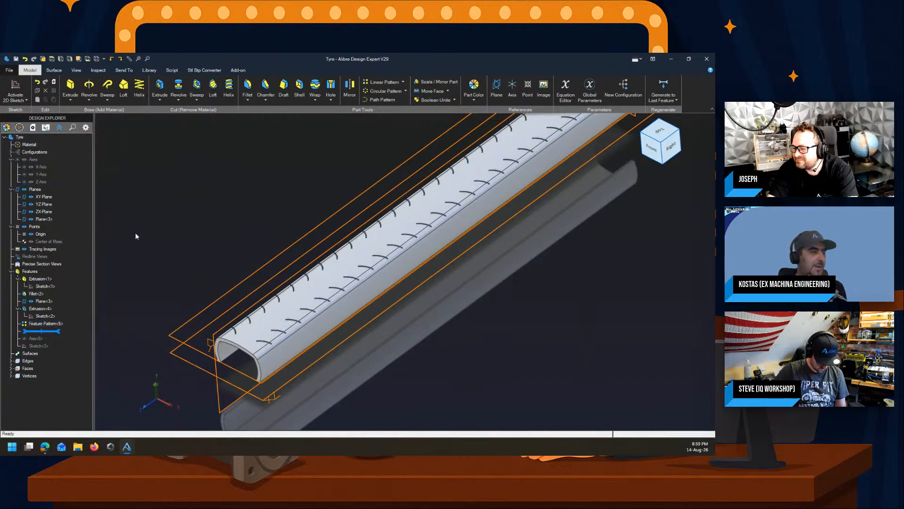
Step: View the tread from the top and bring the feature history back to its end, past Sketch<3>
click(659, 131)
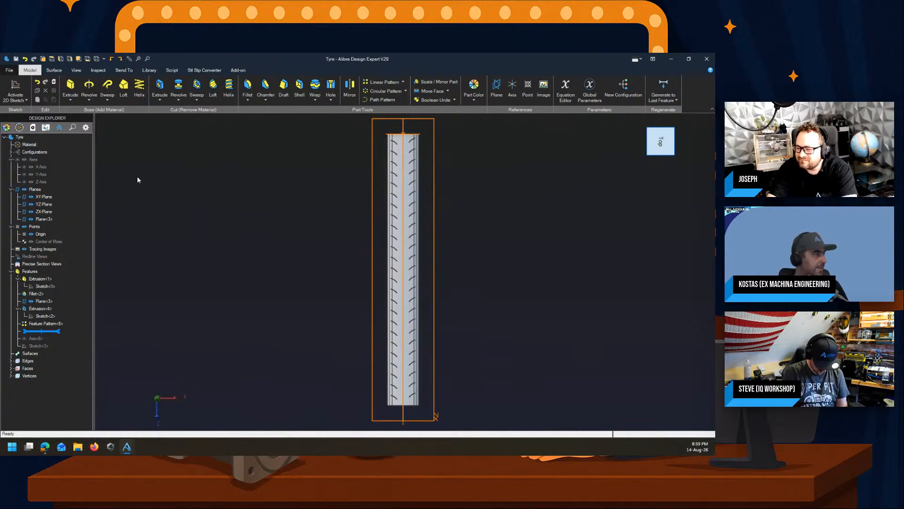
click(16, 87)
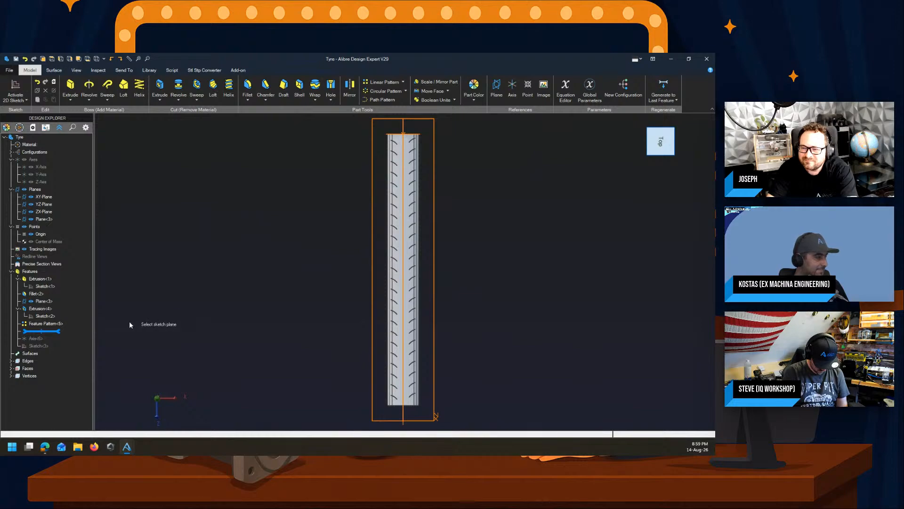
key(Escape)
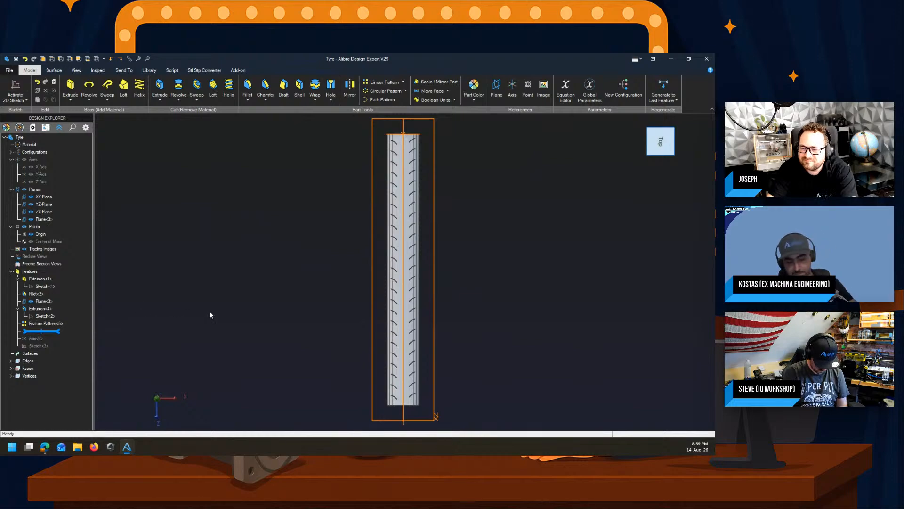
key(ctrl+z)
click(193, 287)
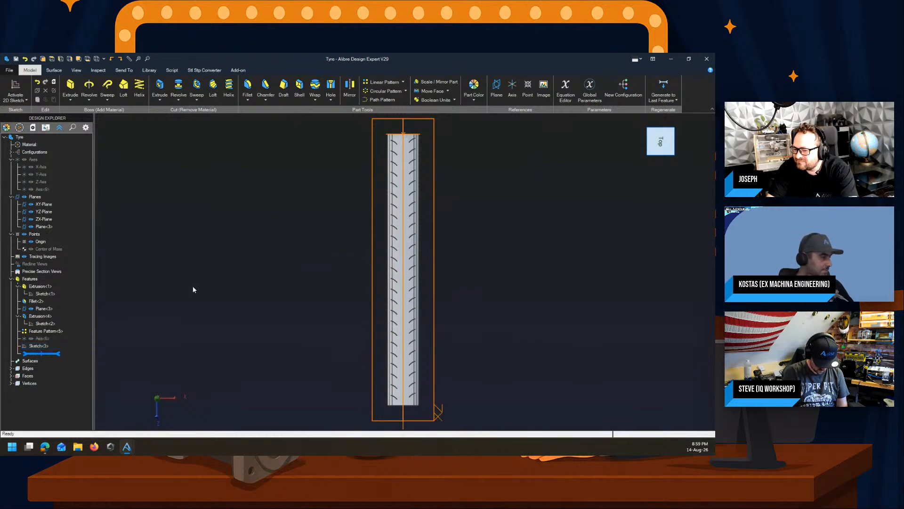
Step: On Plane<3>, sketch a narrow rectangle just beside the tread's centreline, running lengthwise past both ends of the tread
click(43, 308)
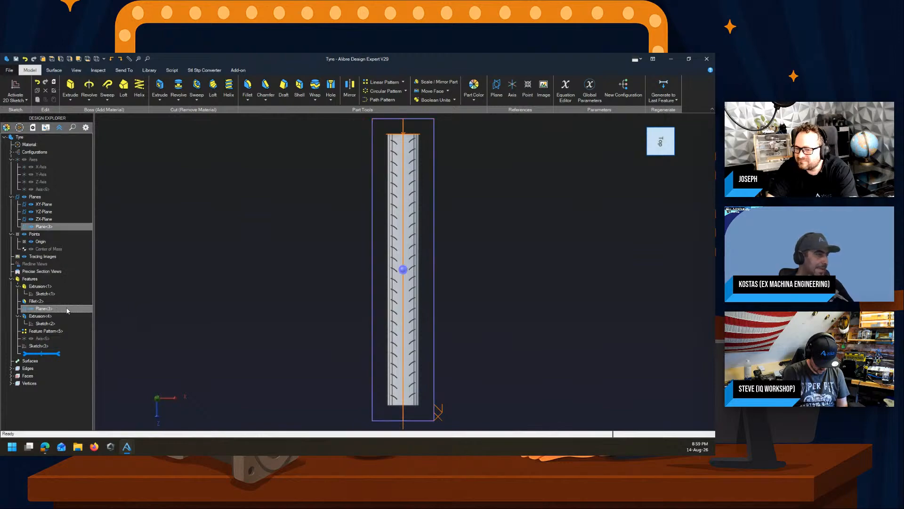
click(3, 92)
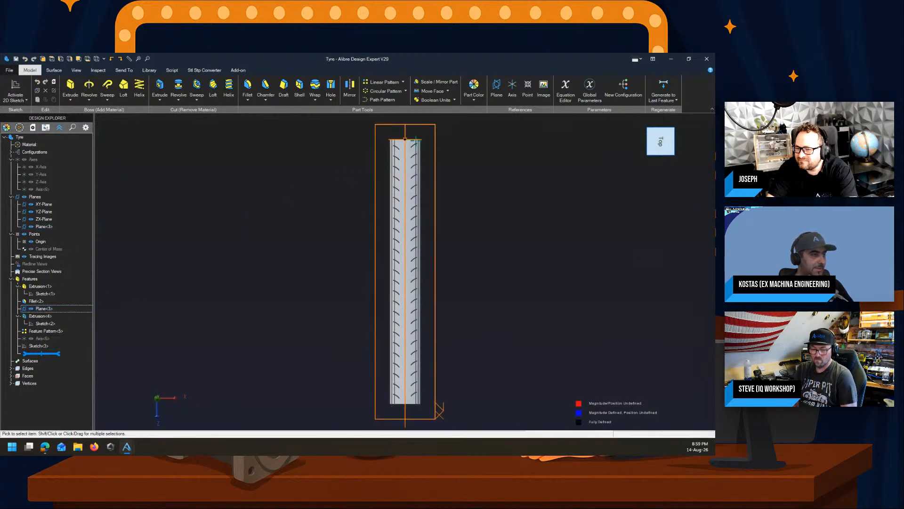
click(183, 85)
scroll(399, 163, up, 6)
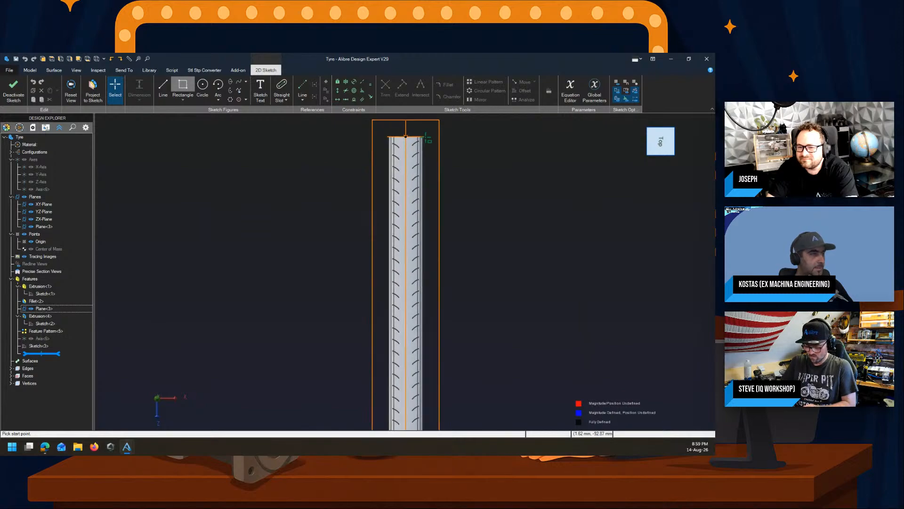
scroll(395, 130, up, 2)
mouse_move(395, 130)
middle_down()
mouse_move(403, 290)
mouse_move(400, 207)
middle_up()
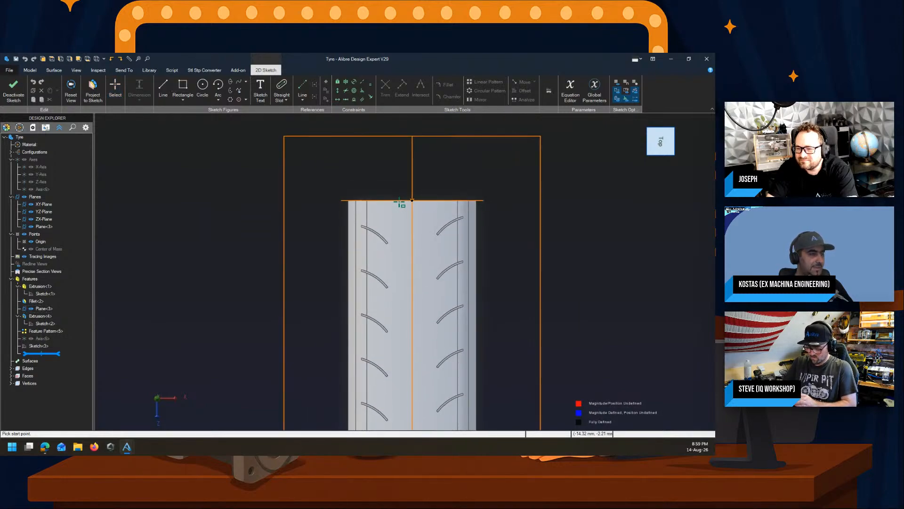
click(394, 192)
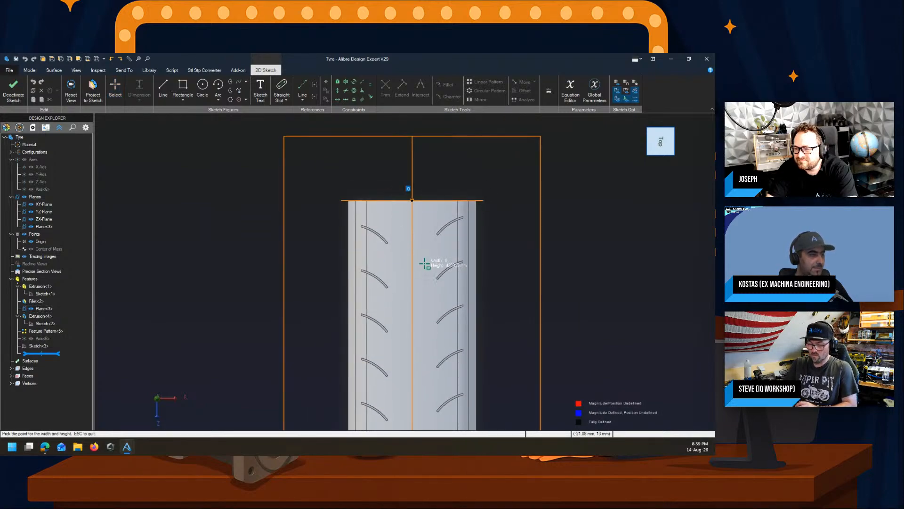
scroll(409, 212, down, 5)
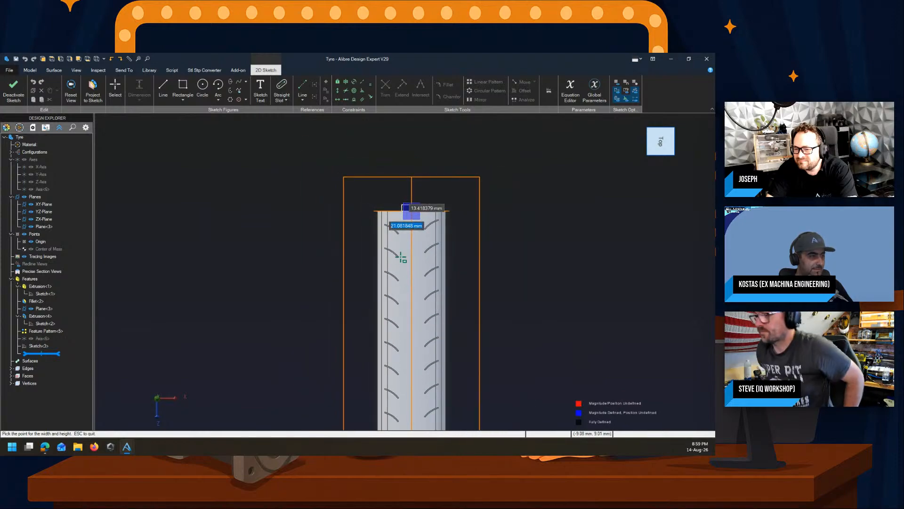
scroll(424, 346, down, 5)
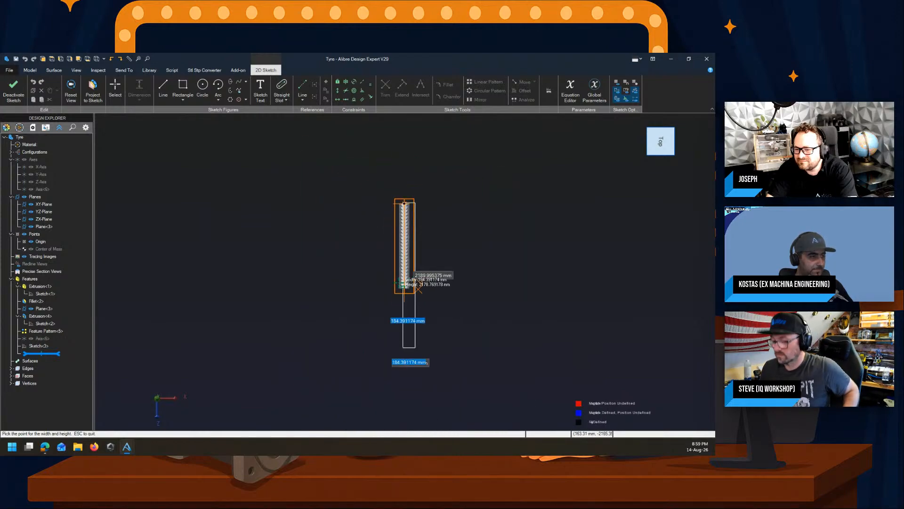
middle_drag(413, 281, 411, 235)
scroll(390, 243, up, 6)
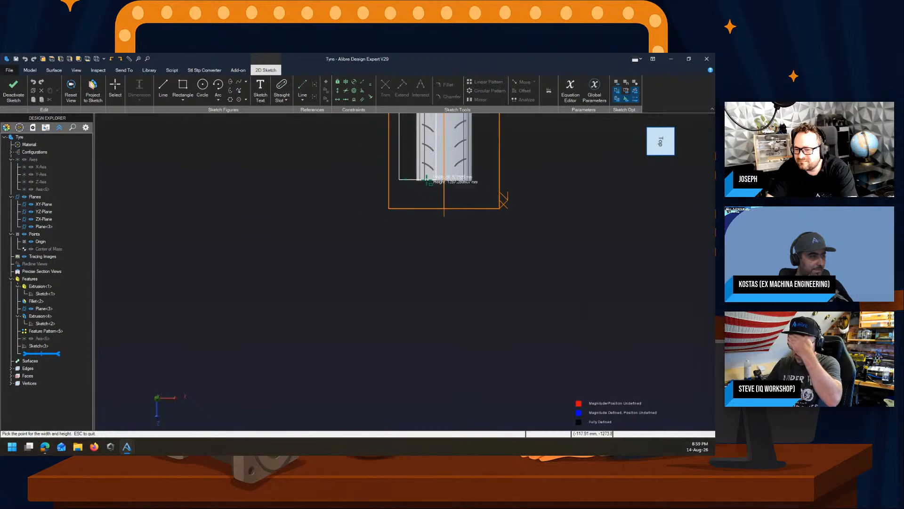
click(437, 186)
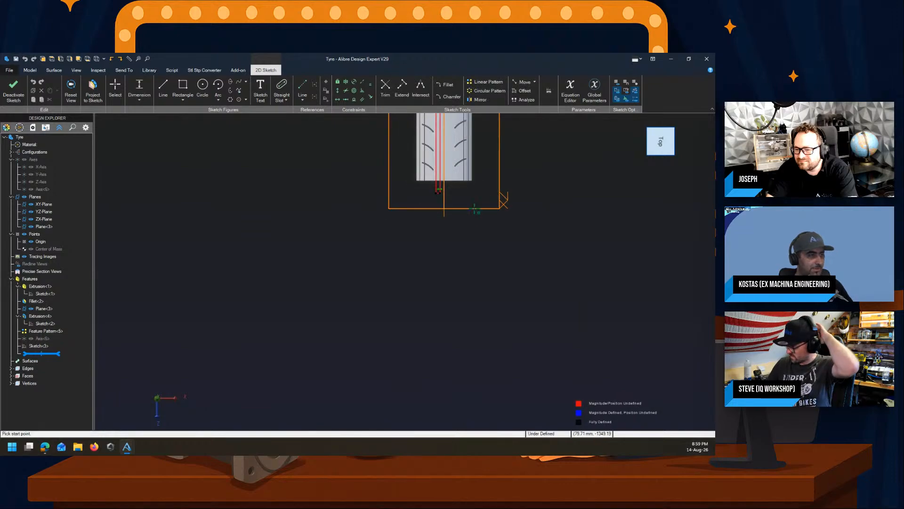
key(super+d)
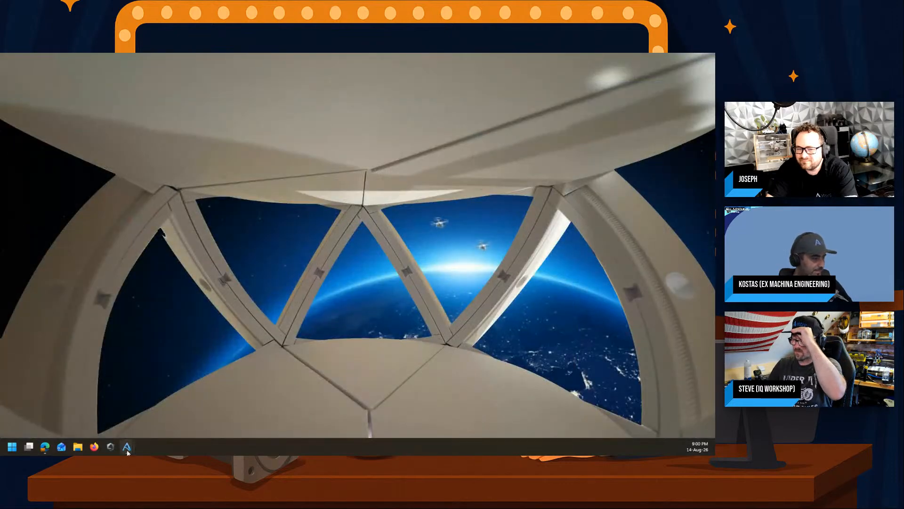
mouse_move(127, 451)
click(160, 414)
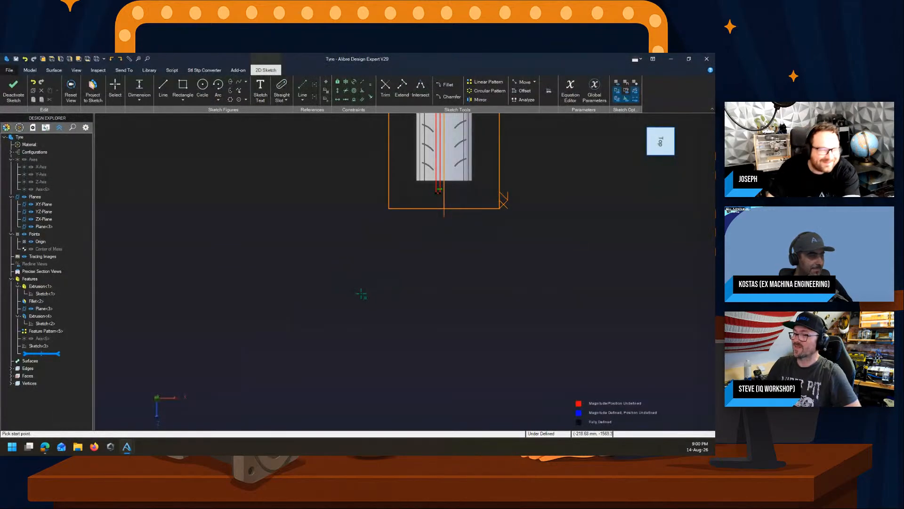
Step: Exit the sketch and cut-extrude the long rectangle 5 mm deep into the tread to form a lengthwise groove
scroll(408, 326, up, 3)
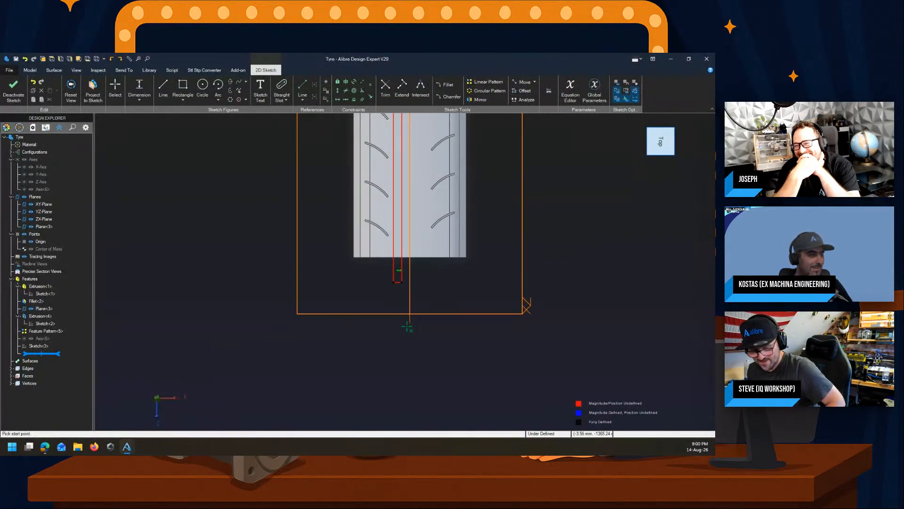
click(13, 92)
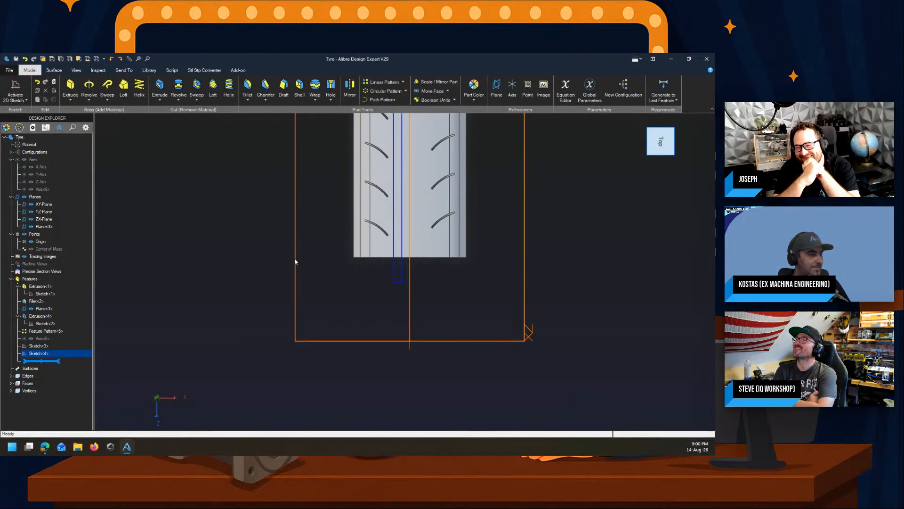
key(Home)
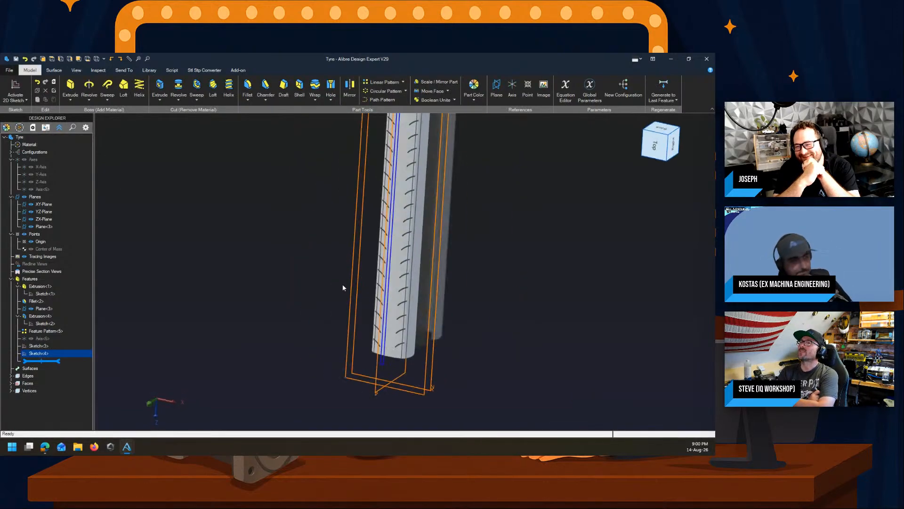
key(x)
scroll(379, 145, up, 5)
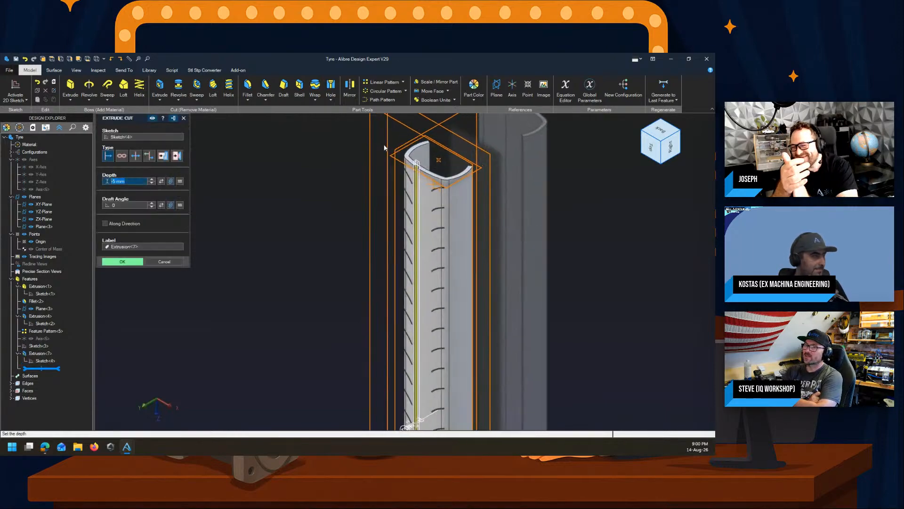
scroll(413, 150, up, 2)
click(165, 261)
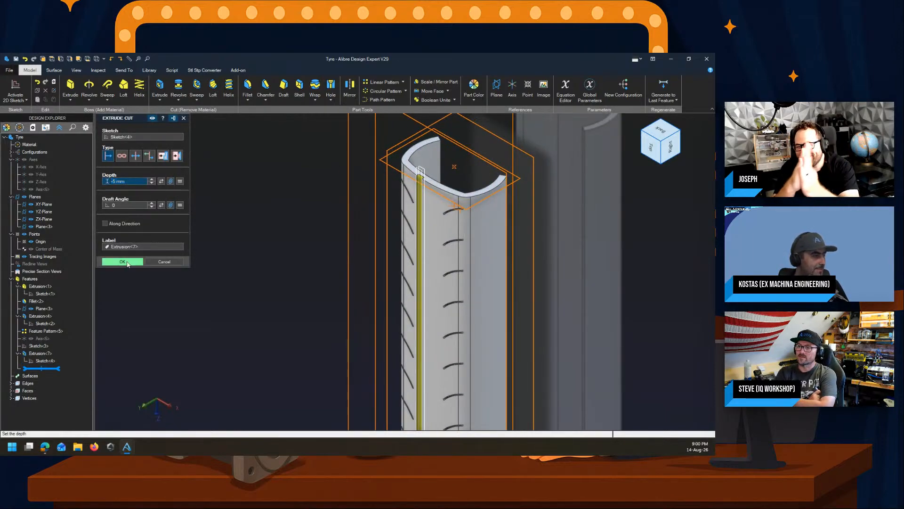
Step: Mirror the lengthwise groove cut about the YZ-Plane
scroll(423, 171, up, 3)
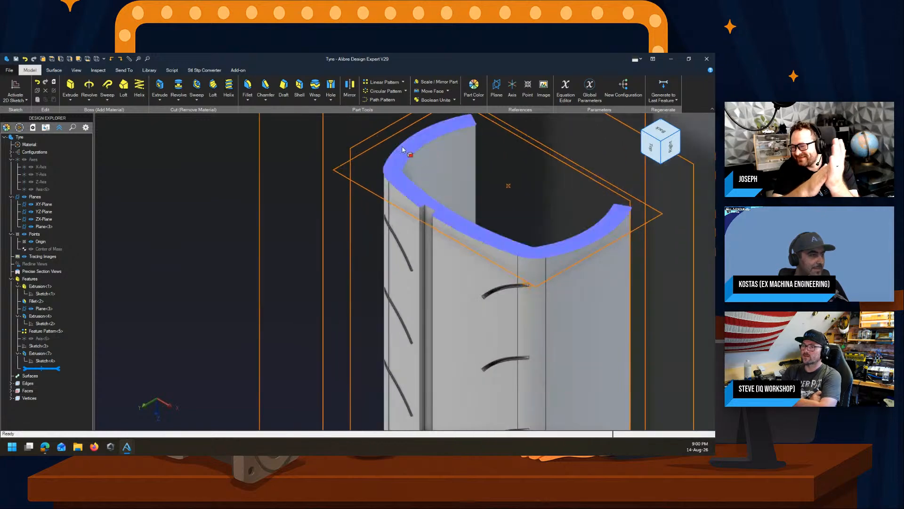
click(350, 87)
click(426, 215)
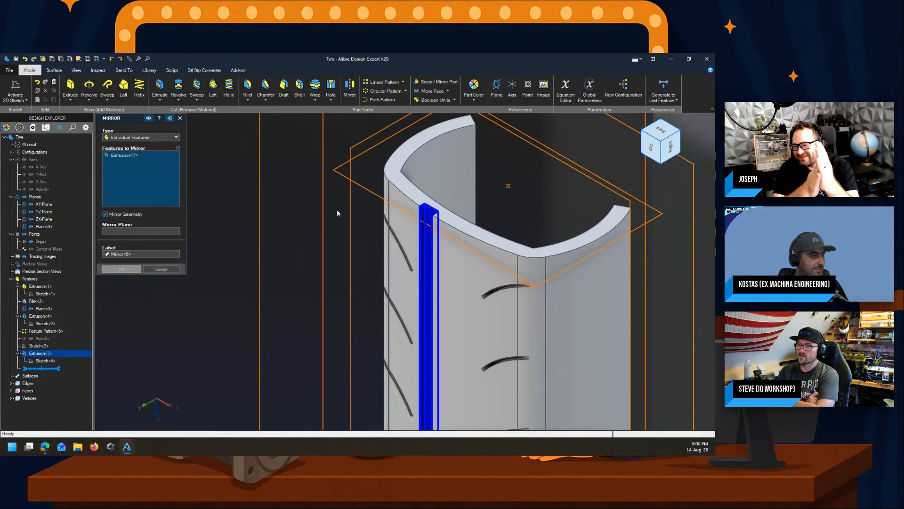
scroll(337, 209, down, 4)
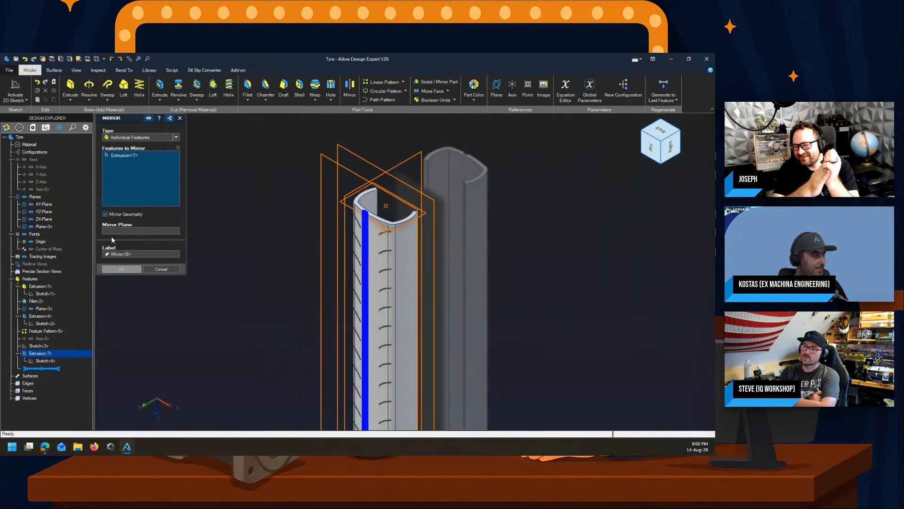
click(416, 163)
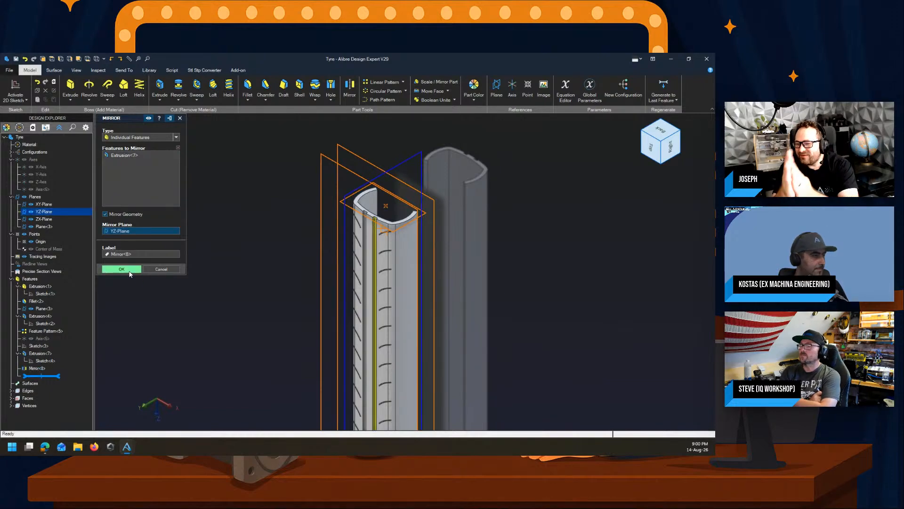
click(130, 272)
Step: Turn on the display of the reference axes, including the bend axis Axis<6>
middle_drag(159, 265, 303, 279)
scroll(372, 227, down, 3)
scroll(328, 278, up, 4)
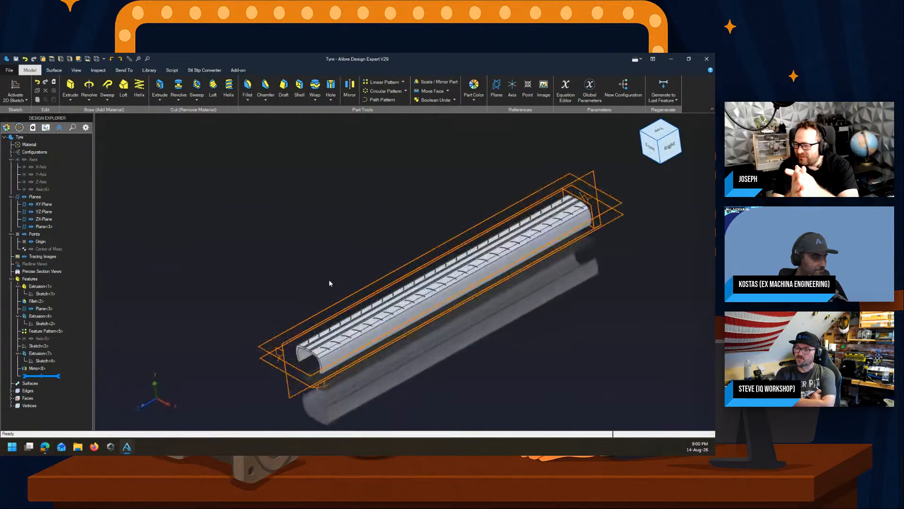
click(43, 339)
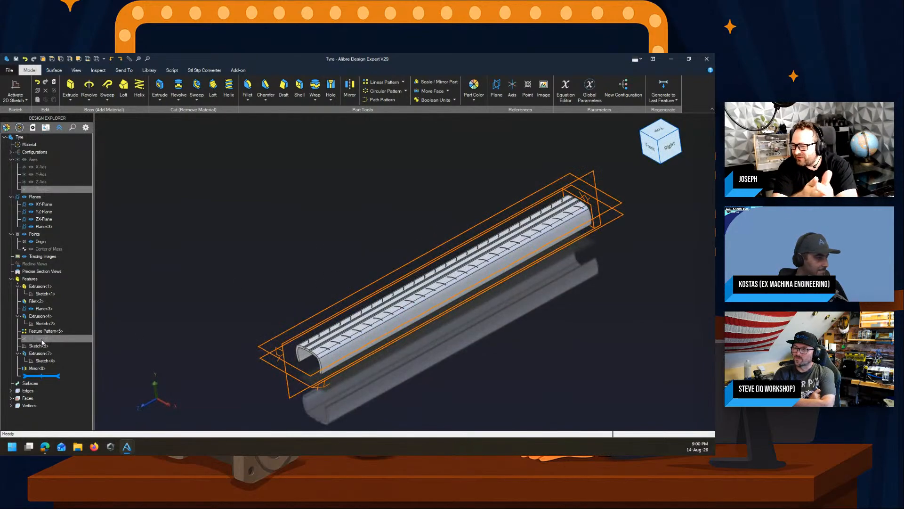
click(202, 255)
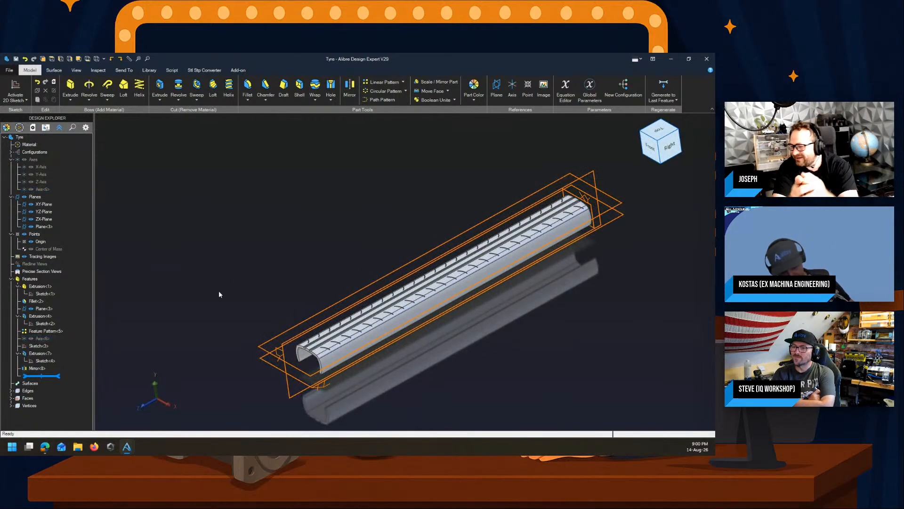
key(ctrl+shift+a)
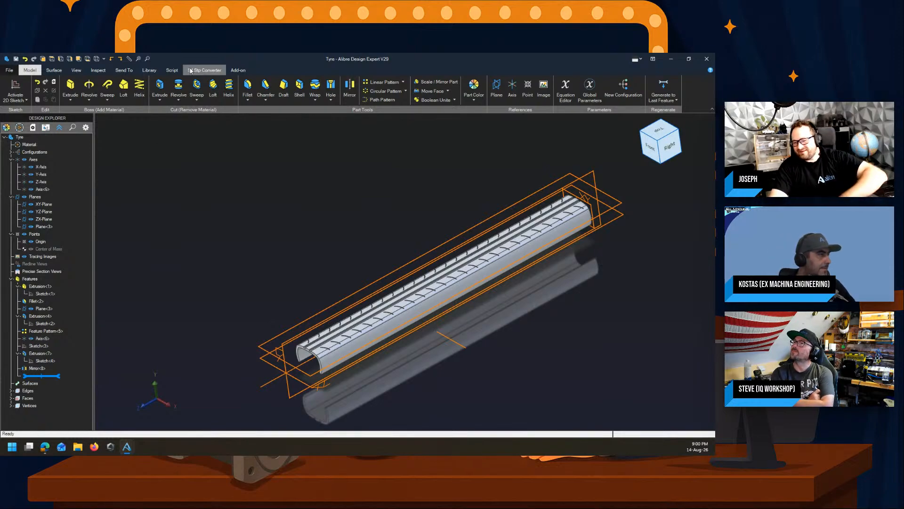
Step: Run ExMBend Axial Bend on the Tyre part around Axis<6> with an angle of 0 to bend the whole part
click(238, 70)
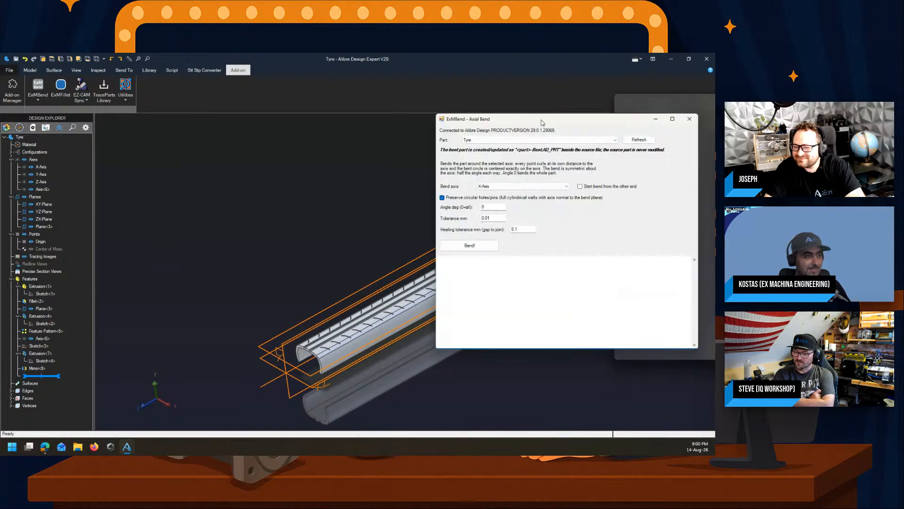
drag(555, 119, 200, 100)
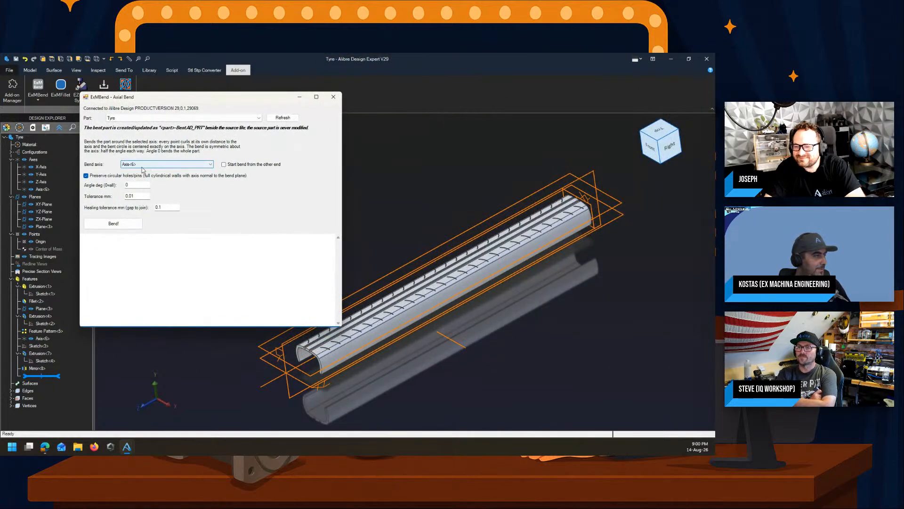
click(126, 226)
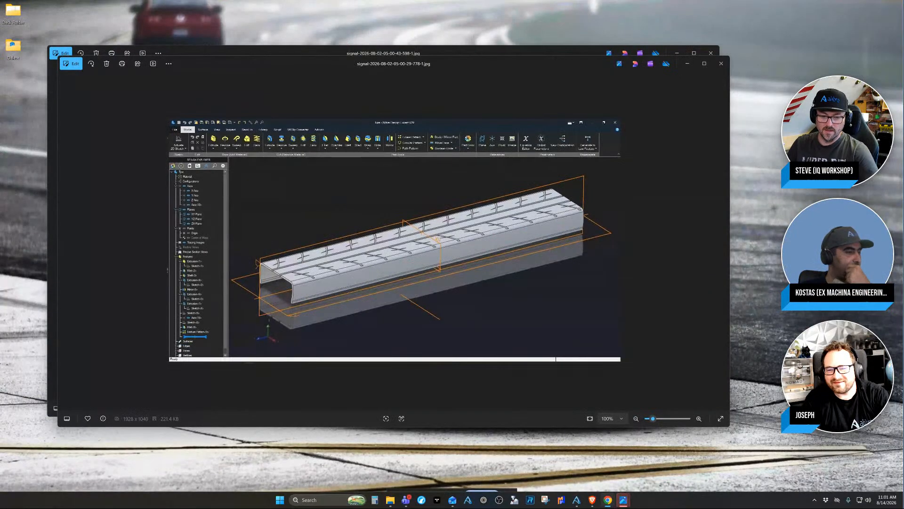
Step: Enlarge the straight tread screenshot, close it, then examine the finished tyre image full-size and zoomed in on the tread grooves
click(704, 63)
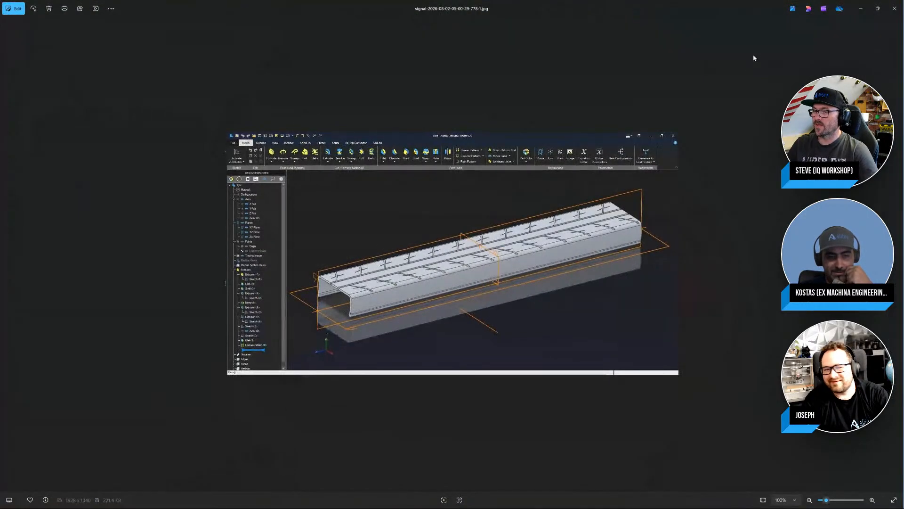
click(895, 9)
click(703, 63)
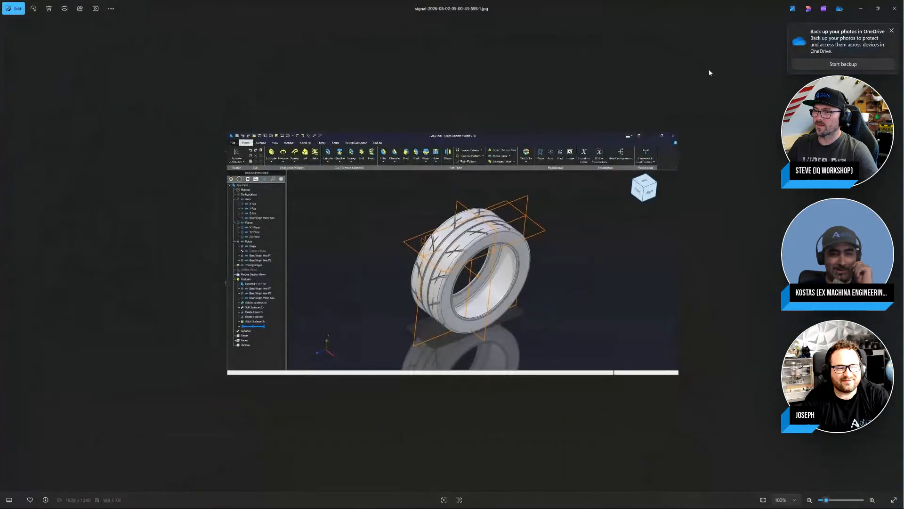
scroll(502, 220, up, 5)
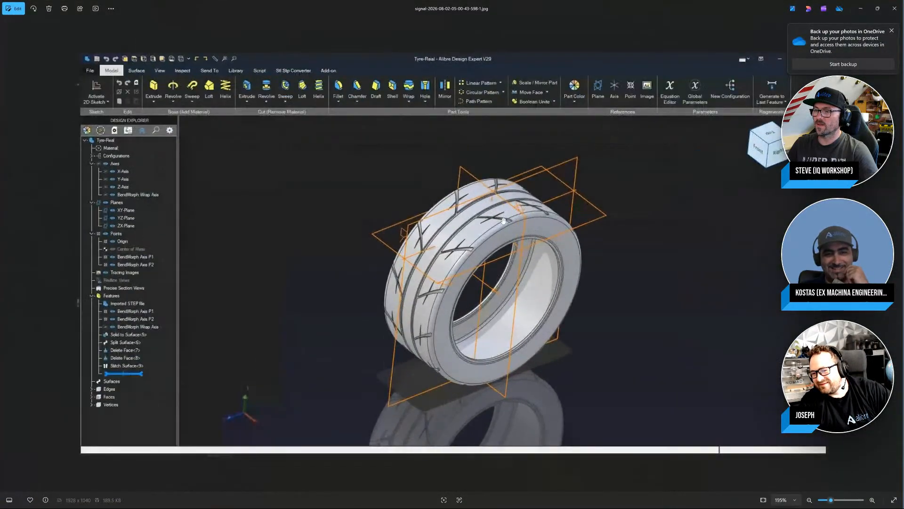
scroll(503, 220, up, 5)
scroll(503, 220, down, 3)
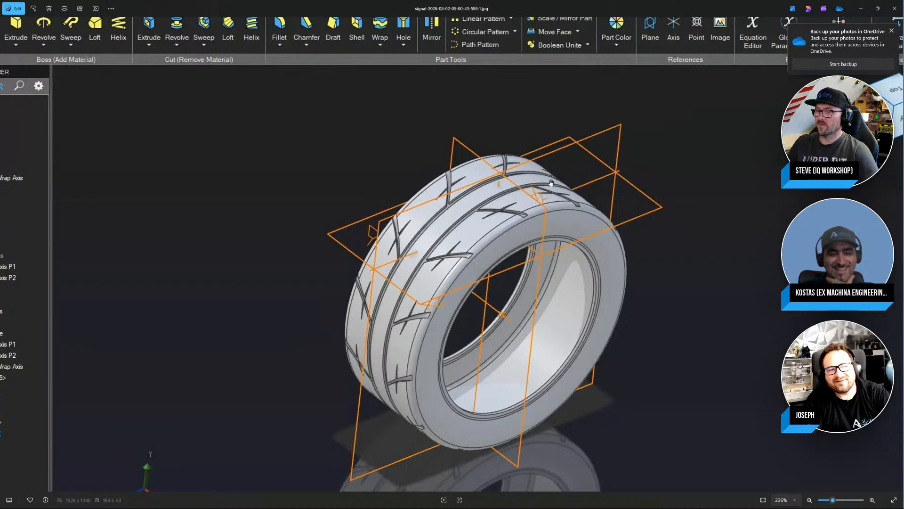
mouse_move(875, 3)
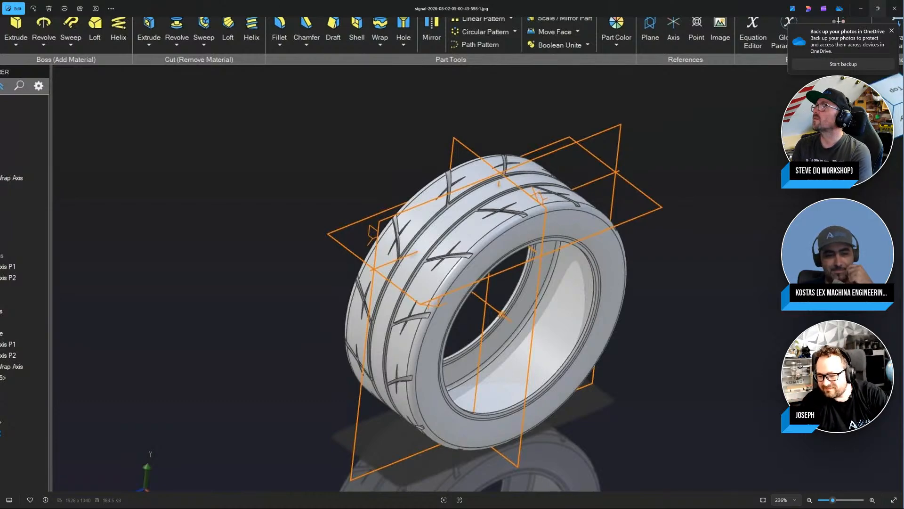
key(super)
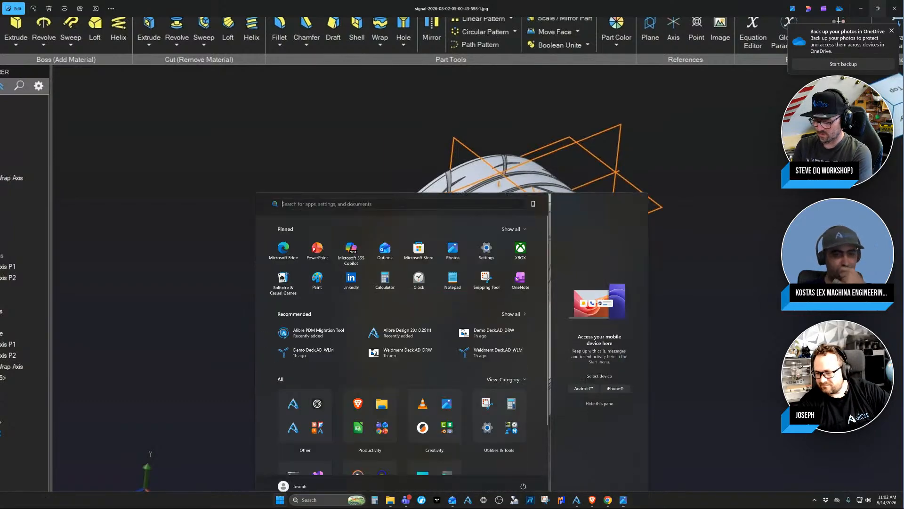
key(super)
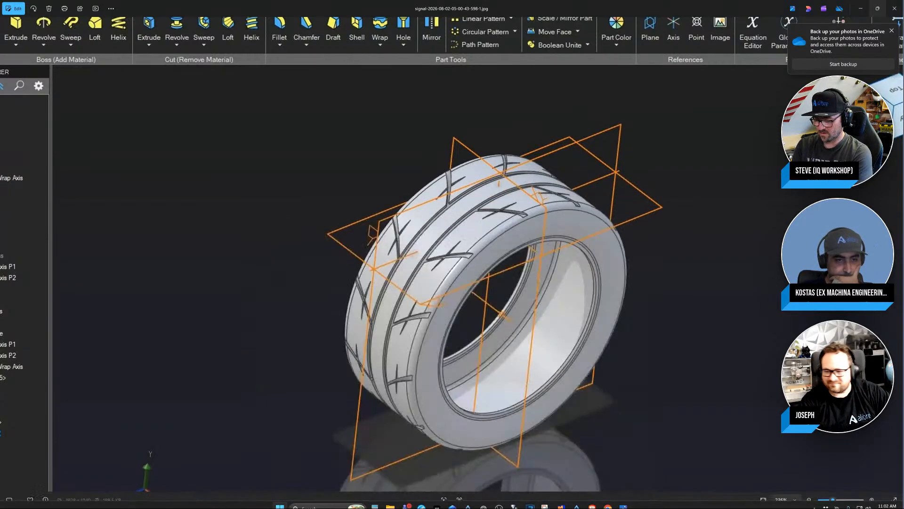
key(super)
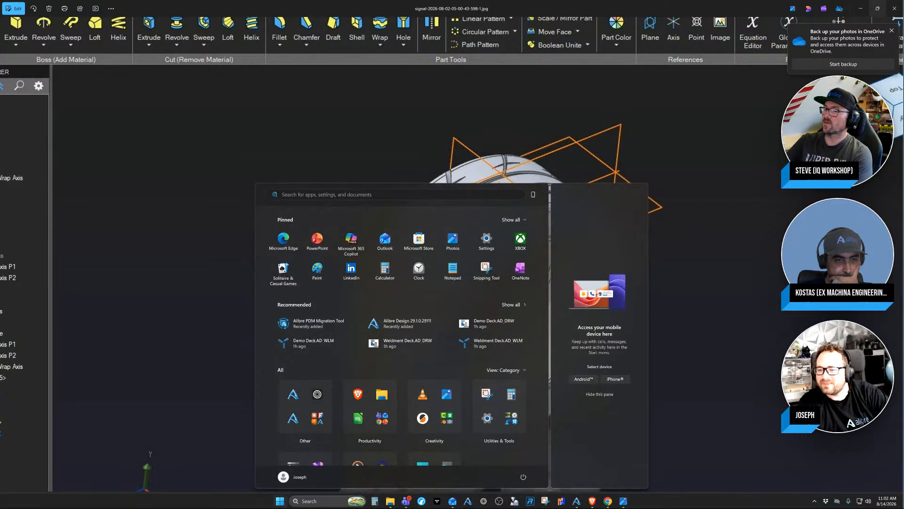
Step: Compare the straight tread screenshot, enlarged, with the finished tyre image, and close the image viewer
key(super)
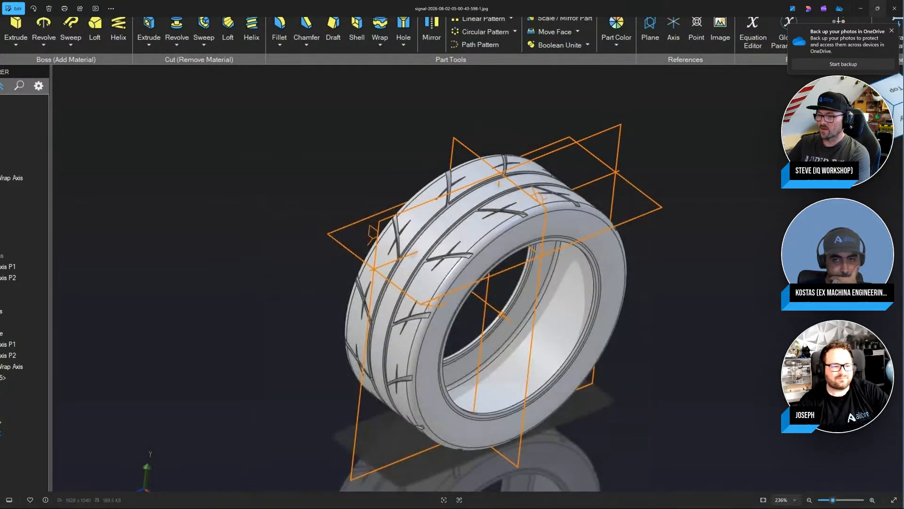
key(Left)
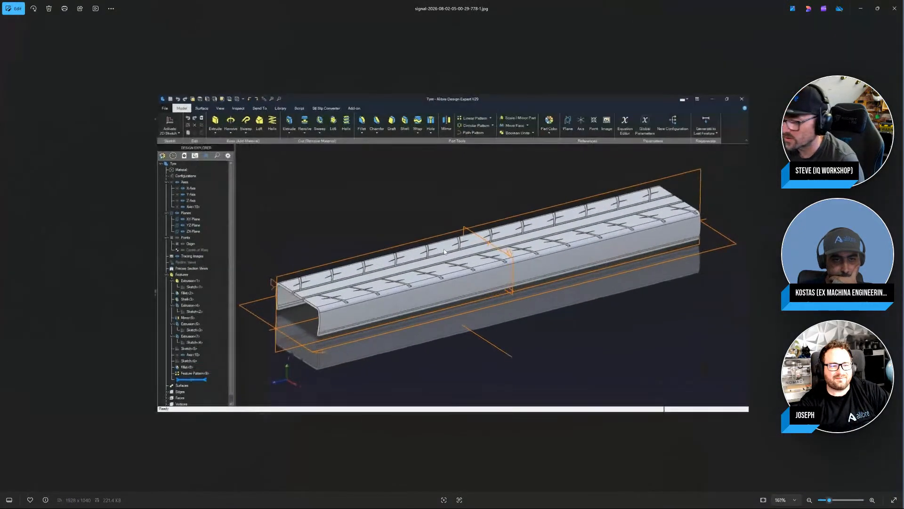
scroll(444, 251, up, 3)
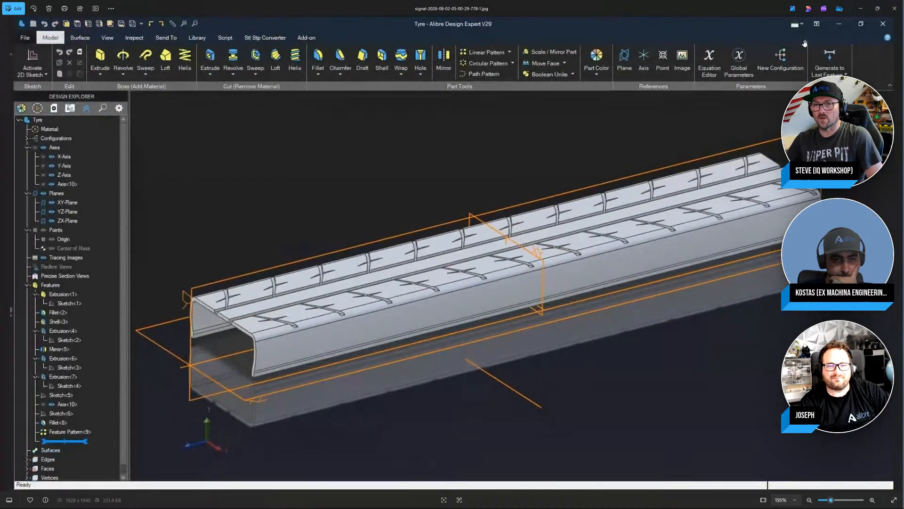
key(Right)
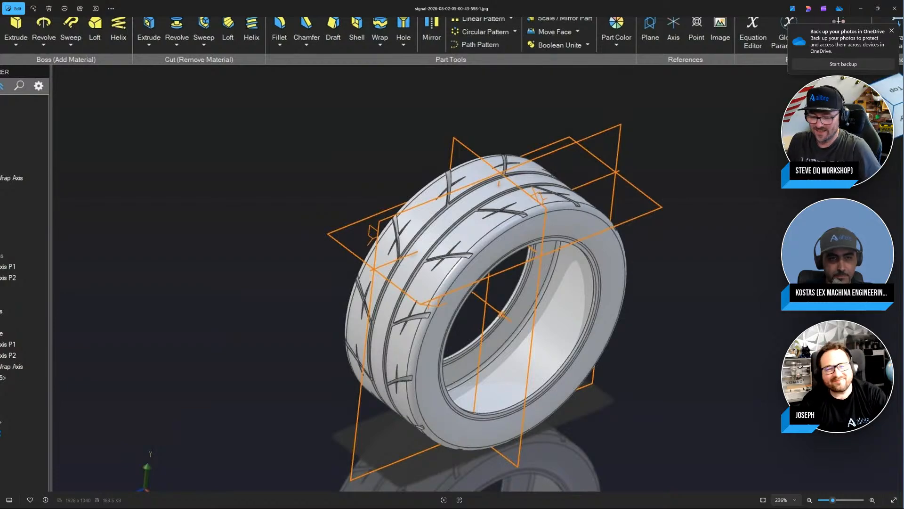
click(894, 8)
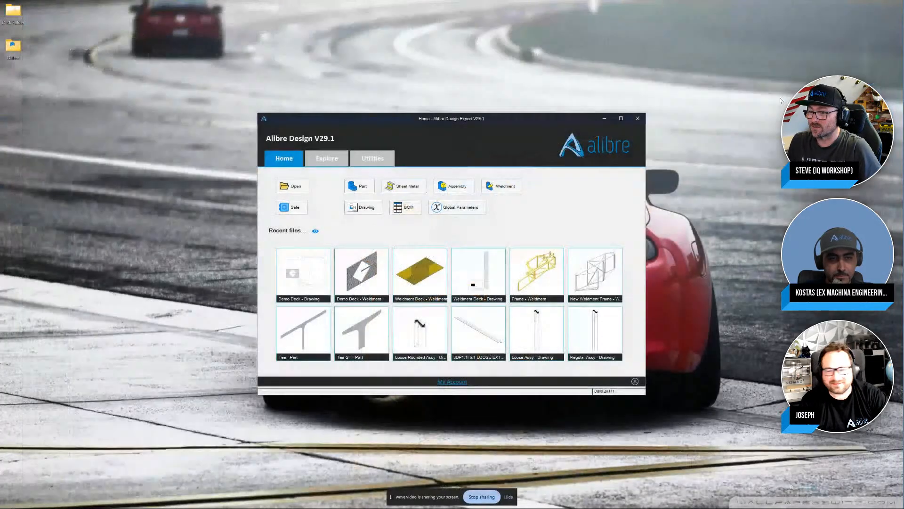
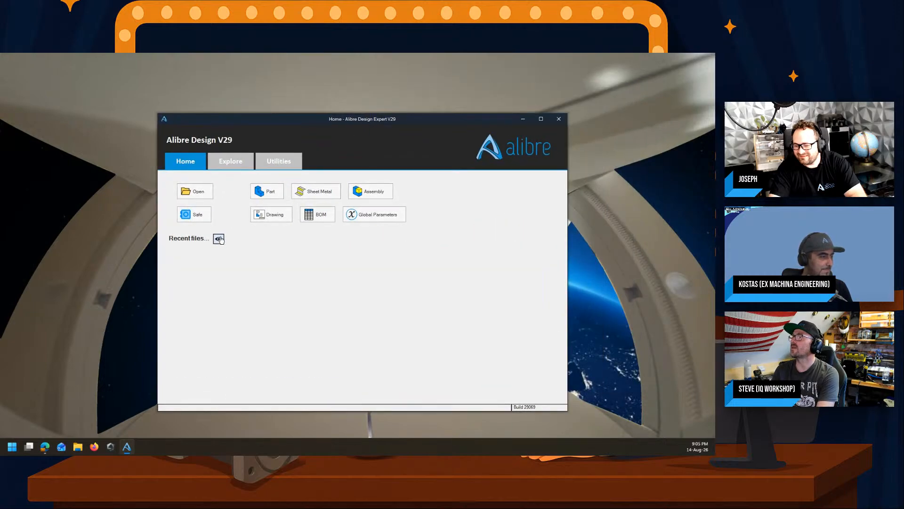
Step: Open the Dragon Export part from the recent files and examine the dragon relief on the flat plate up close
double_click(328, 267)
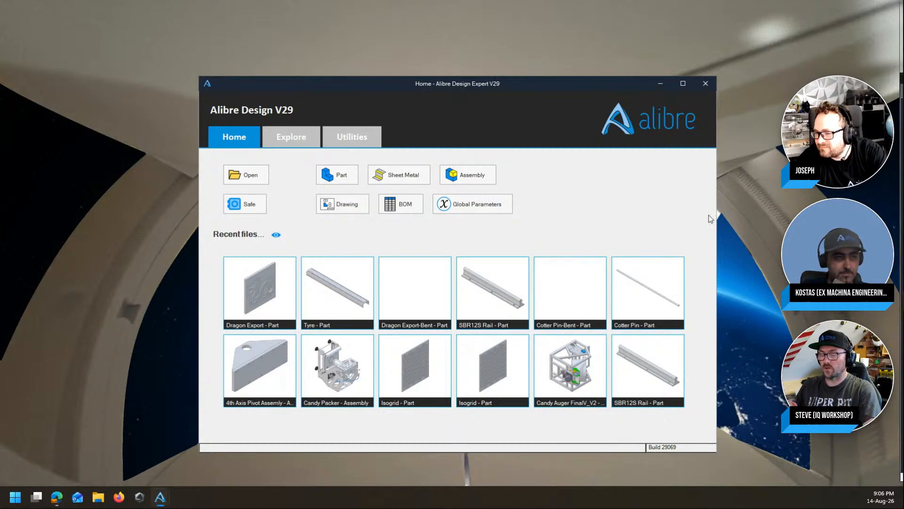
drag(710, 216, 560, 14)
scroll(287, 352, up, 4)
middle_drag(293, 264, 339, 266)
scroll(237, 208, up, 2)
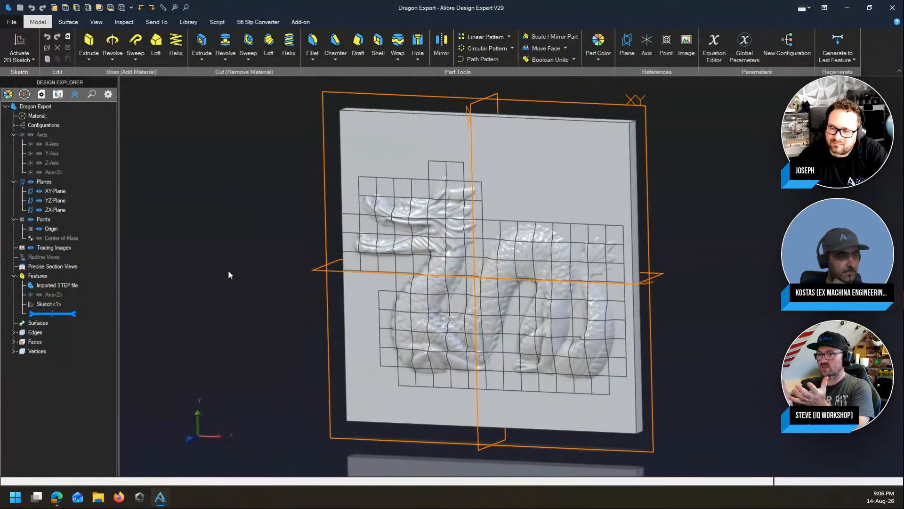
scroll(229, 273, up, 1)
scroll(766, 318, up, 1)
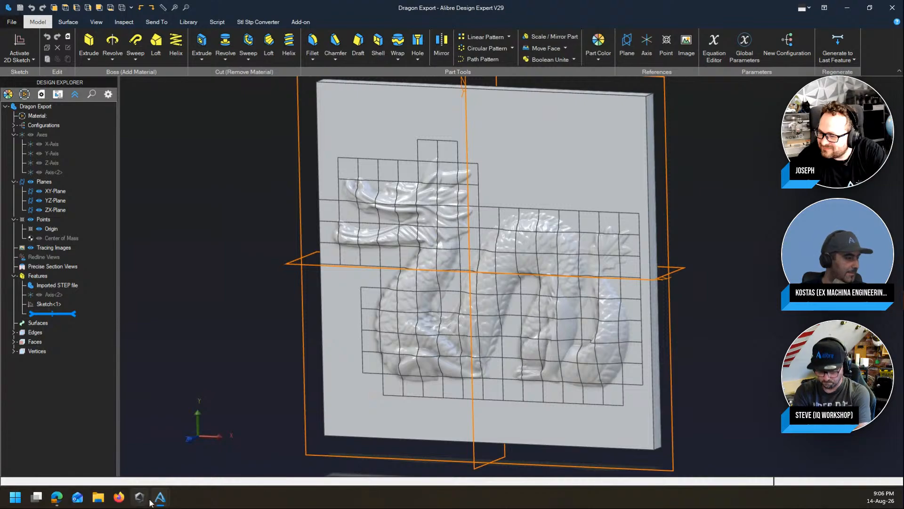
Step: Bring back the Home window and open the Dragon Export-Bent part from the recent files
mouse_move(160, 497)
click(113, 459)
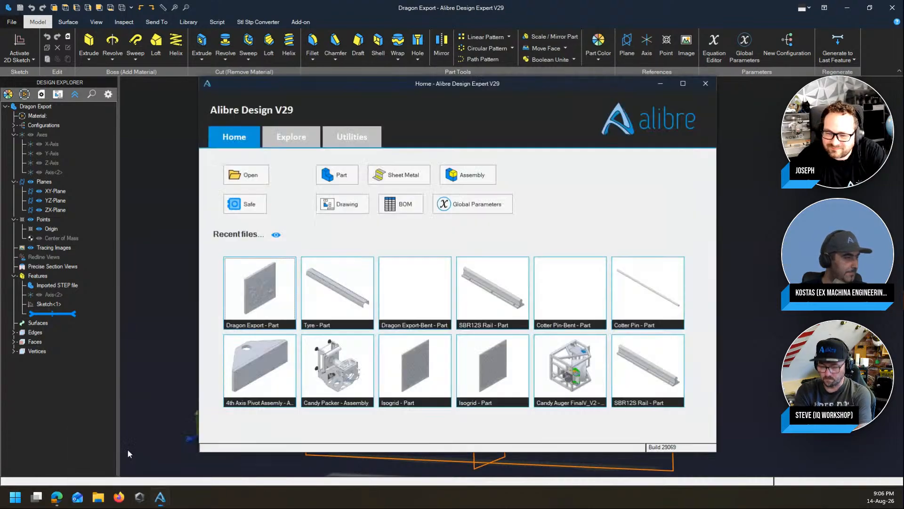
double_click(414, 292)
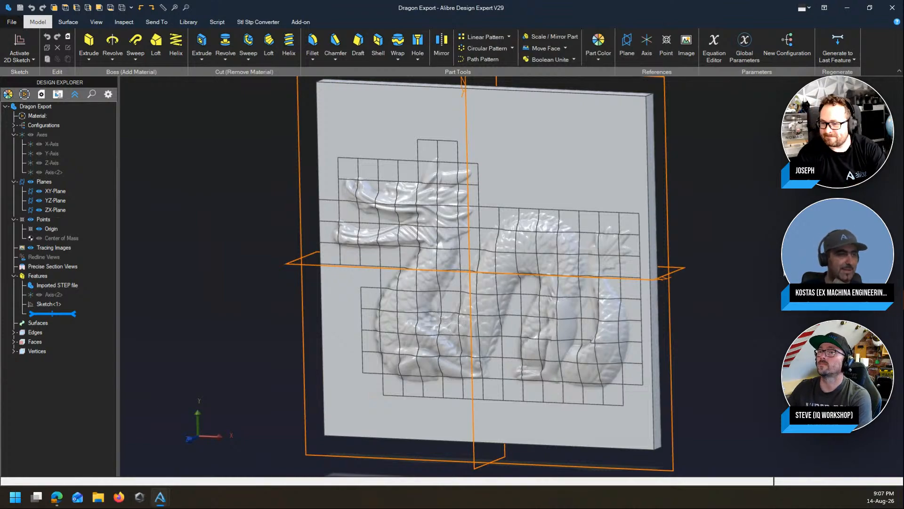
Step: Show the reference axes in the Dragon Export part and select Axis<2> to view its position relative to the plate
click(53, 295)
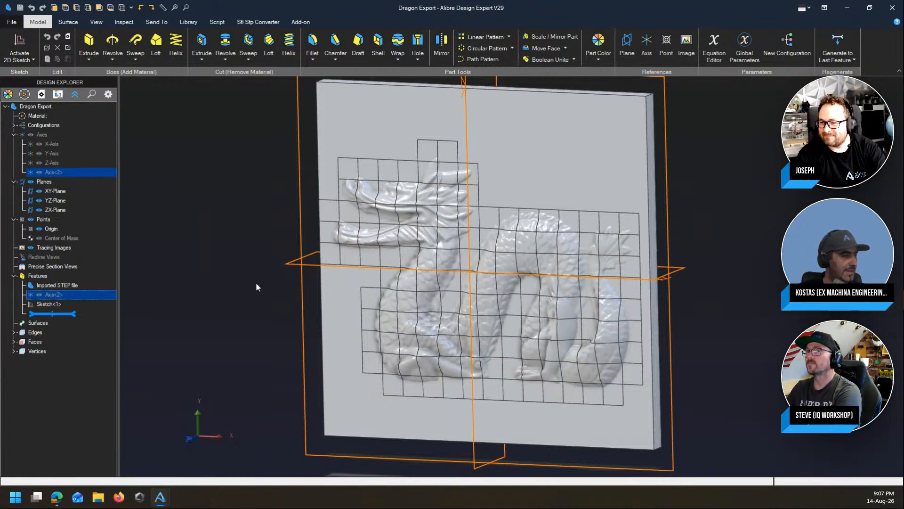
middle_drag(719, 263, 691, 277)
scroll(446, 312, down, 5)
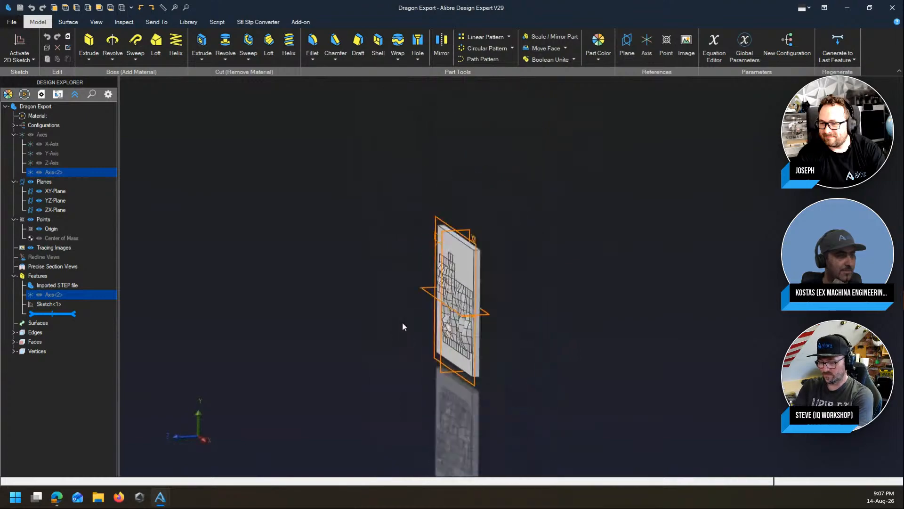
middle_drag(403, 324, 603, 277)
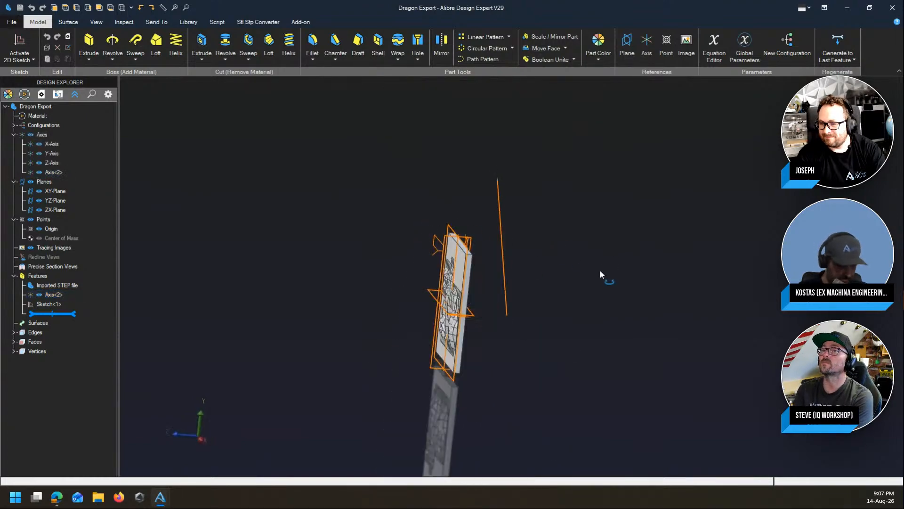
click(498, 220)
middle_drag(608, 219, 549, 262)
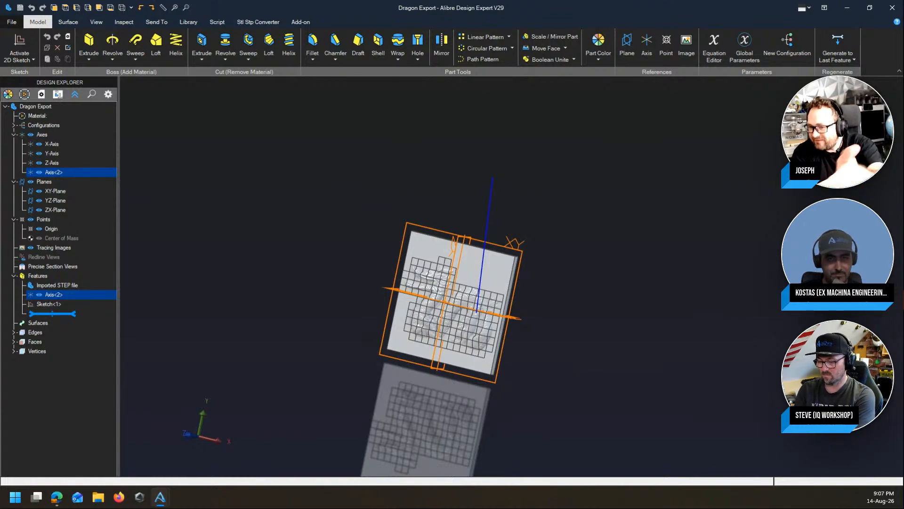
Step: Switch to the Dragon Export-Bent part and examine the curved plate and its dragon relief from several angles
drag(903, 433, 440, 1)
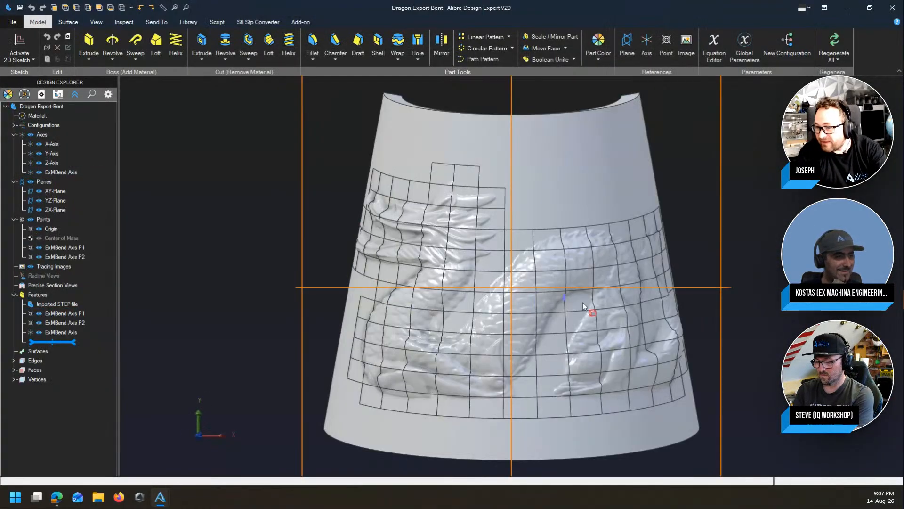
middle_drag(735, 258, 701, 258)
middle_drag(651, 262, 581, 270)
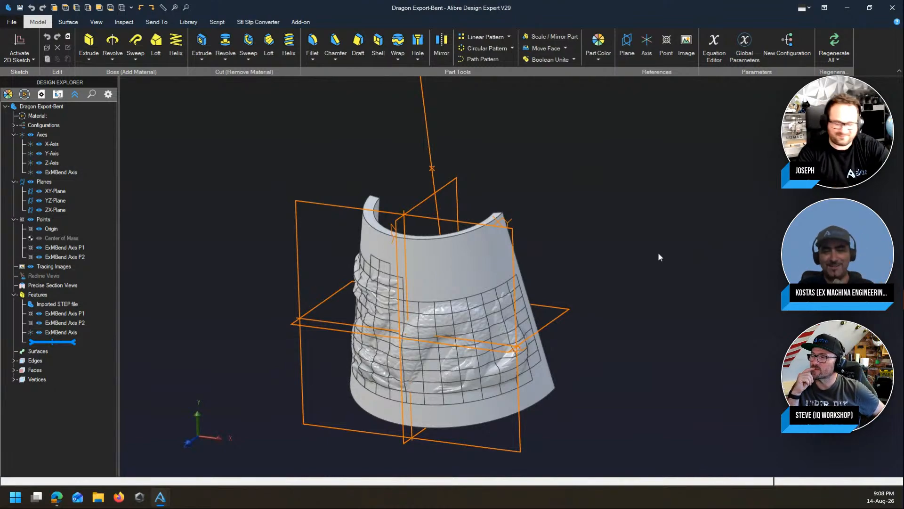
mouse_move(570, 257)
middle_down()
mouse_move(596, 207)
mouse_move(625, 230)
mouse_move(661, 234)
mouse_move(659, 211)
mouse_move(508, 211)
mouse_move(582, 219)
mouse_move(559, 231)
mouse_move(575, 241)
middle_up()
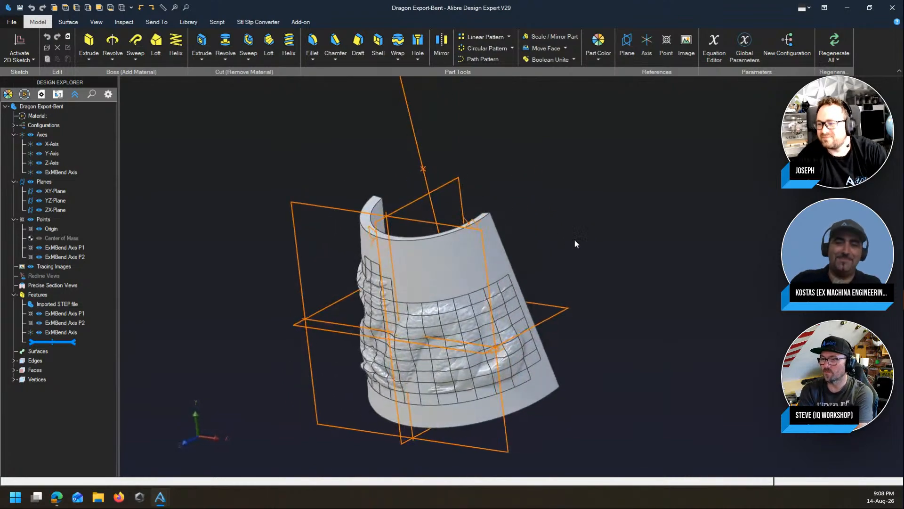
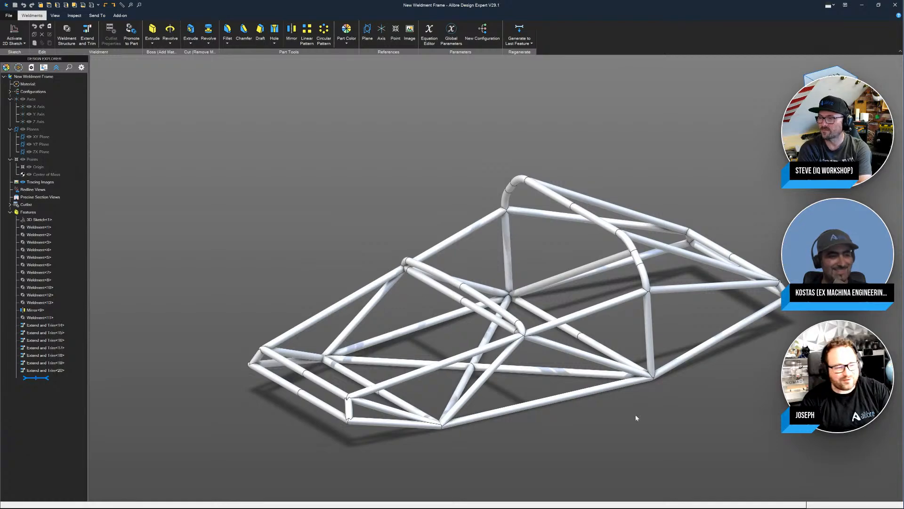
Step: Inspect 3D Sketch<1> of the New Weldment Frame from several sides, and close the file without saving
mouse_move(579, 392)
middle_down()
mouse_move(601, 428)
mouse_move(593, 389)
middle_up()
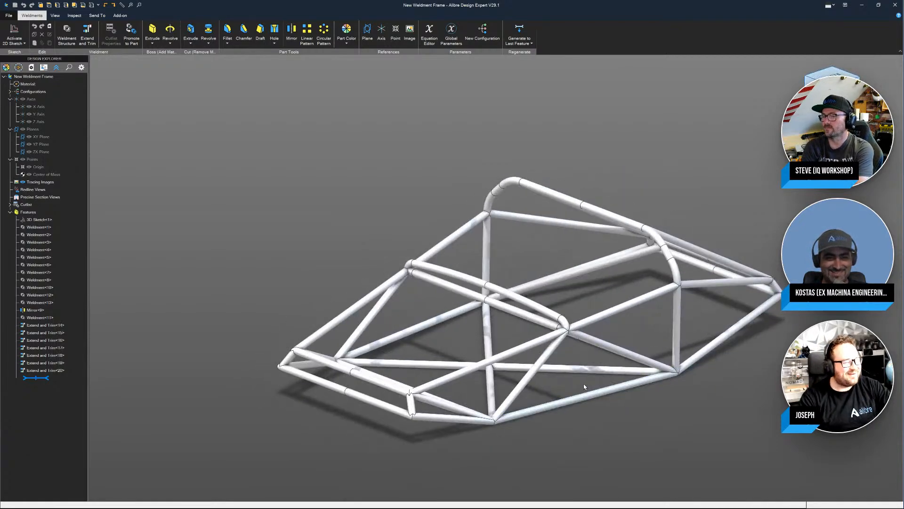
double_click(38, 222)
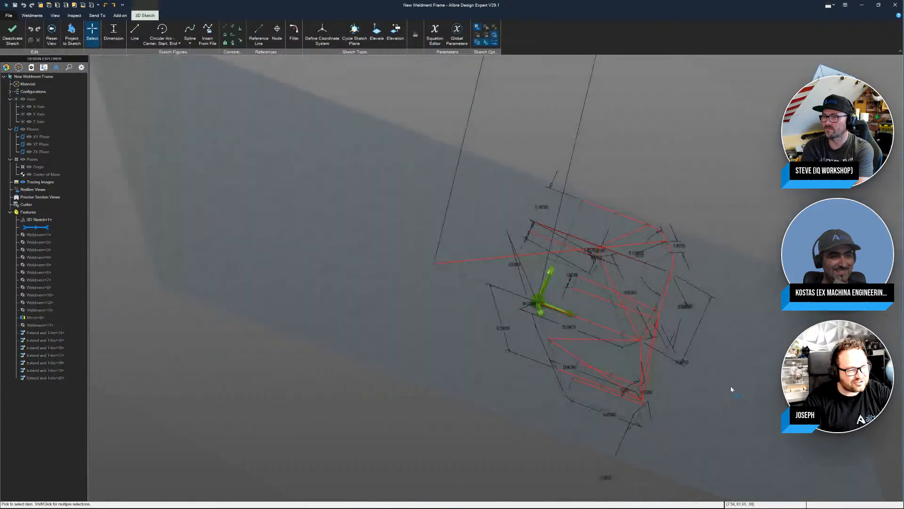
mouse_move(731, 389)
middle_down()
mouse_move(681, 375)
mouse_move(678, 355)
mouse_move(381, 227)
middle_up()
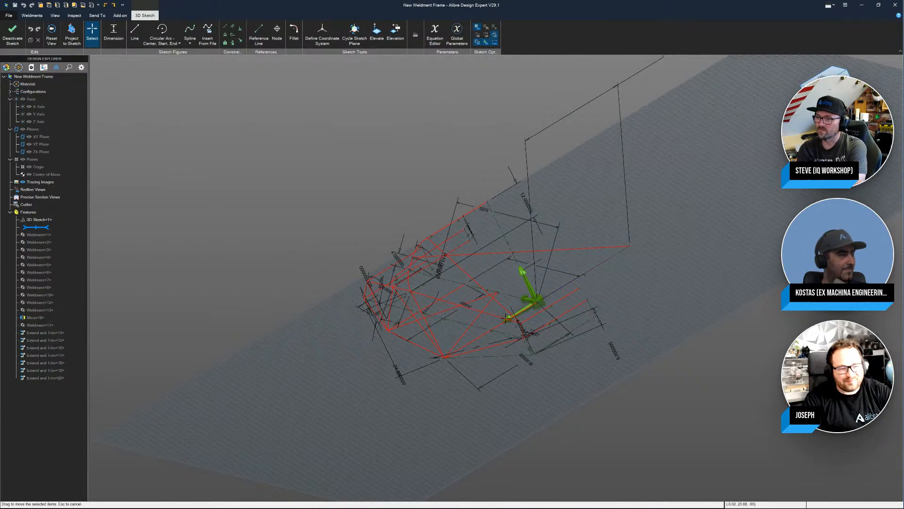
middle_drag(564, 257, 641, 329)
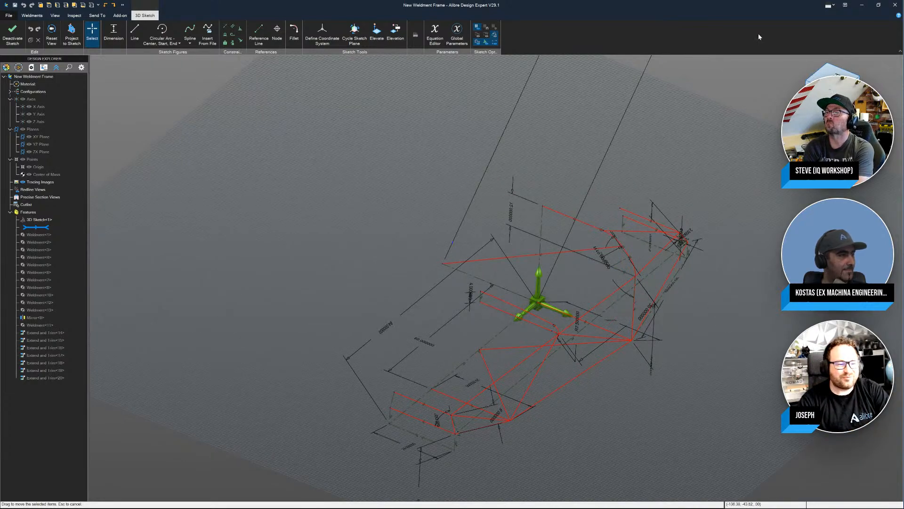
click(895, 5)
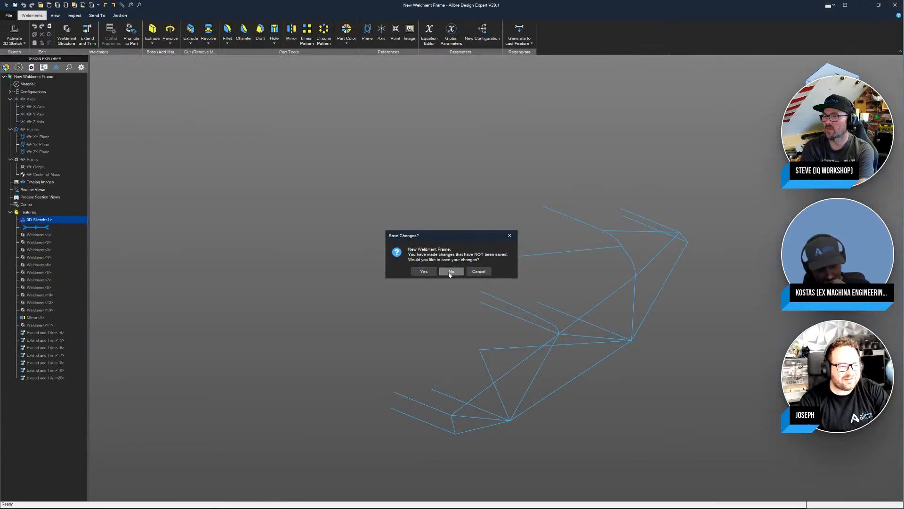
click(448, 269)
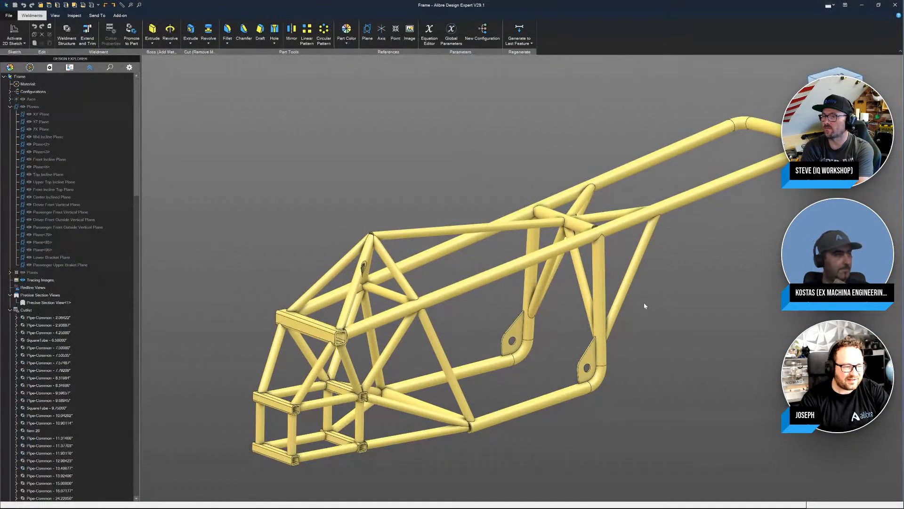
Step: Examine the plate bracket at the lower tube bend and the whole tubular structure of the Frame weldment, and close it
middle_drag(644, 302, 599, 422)
scroll(584, 386, up, 8)
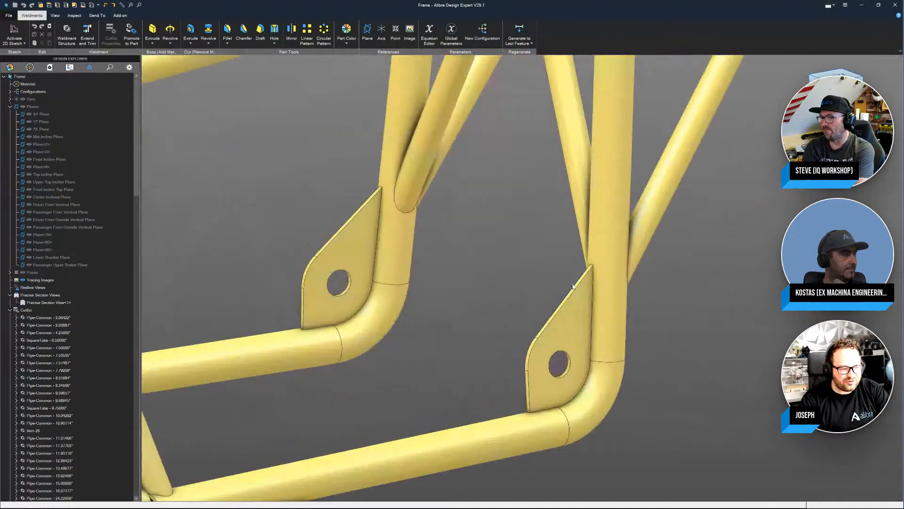
click(565, 314)
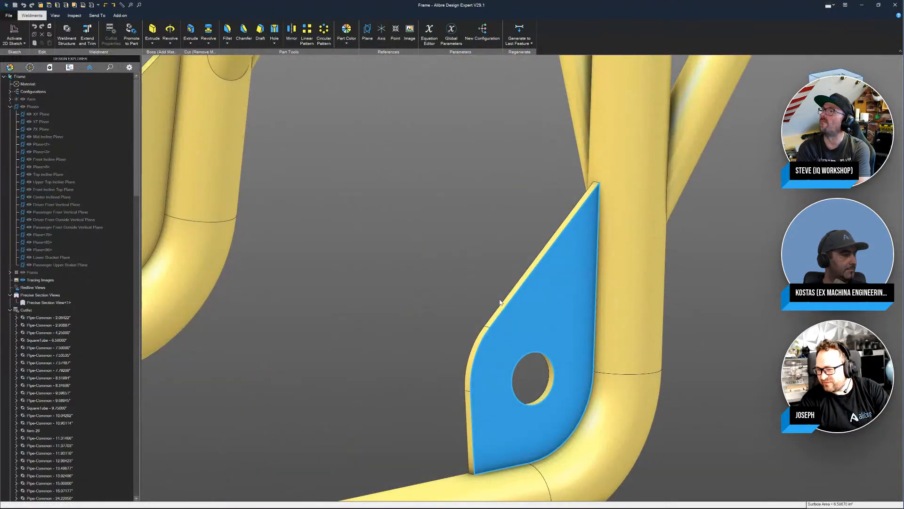
scroll(621, 301, down, 10)
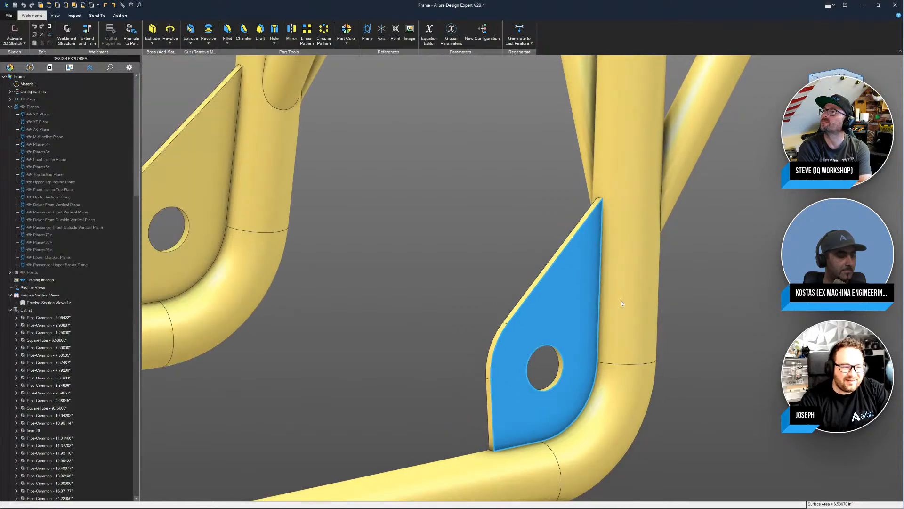
scroll(621, 300, down, 3)
scroll(623, 201, up, 3)
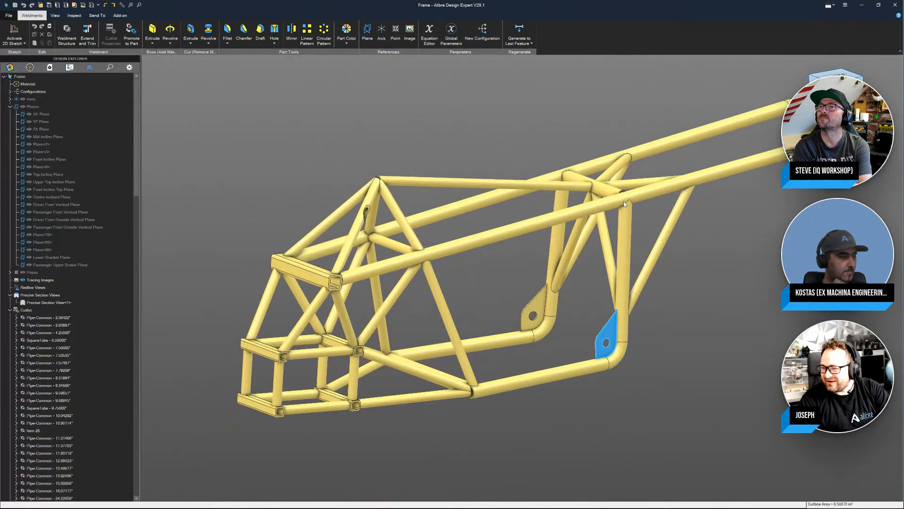
scroll(426, 295, down, 2)
middle_drag(546, 286, 506, 288)
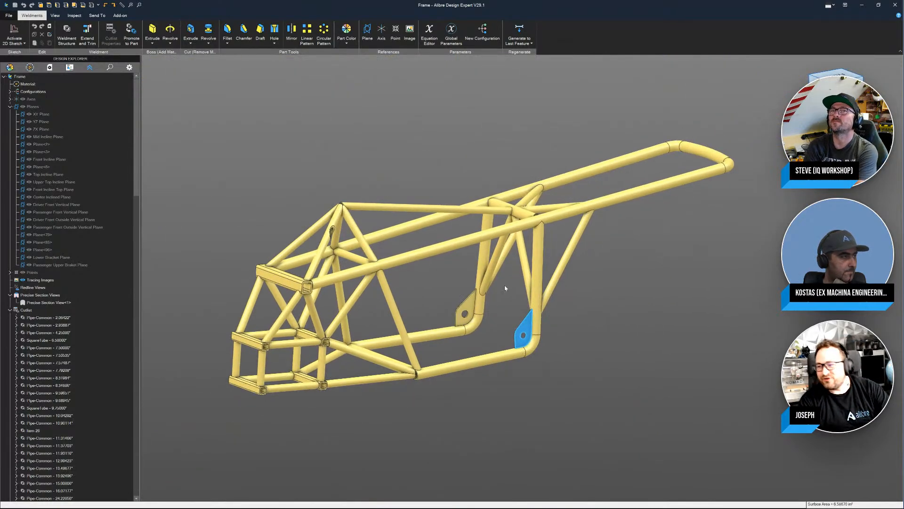
click(894, 5)
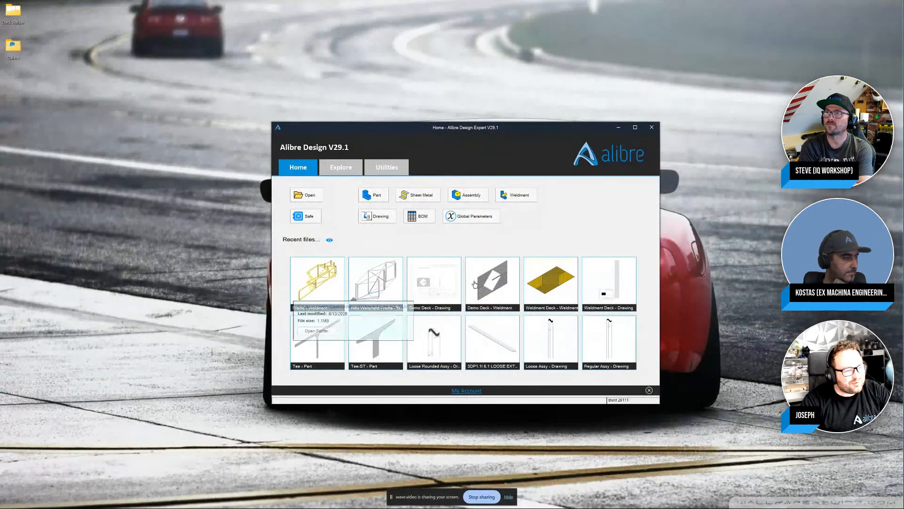
Step: Open the Weldment Deck file from the recent files and examine the deck's board layout
click(308, 289)
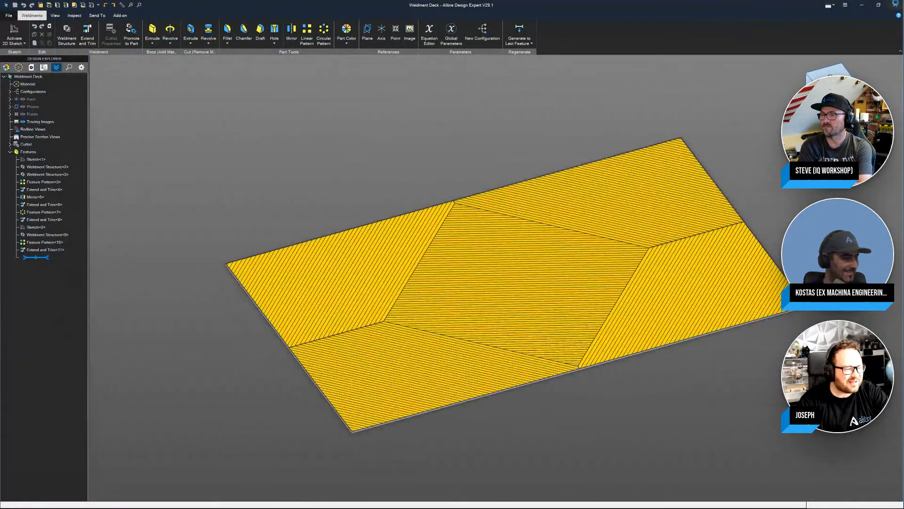
click(878, 5)
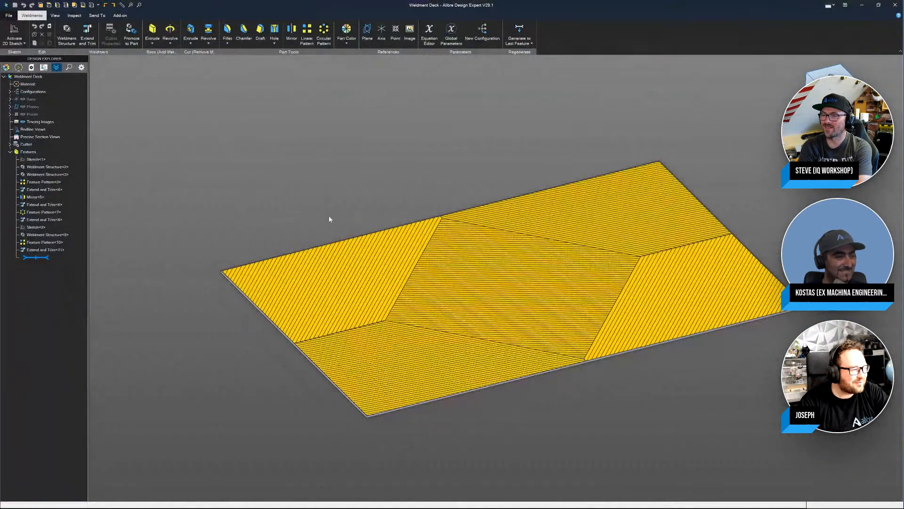
middle_drag(369, 240, 409, 268)
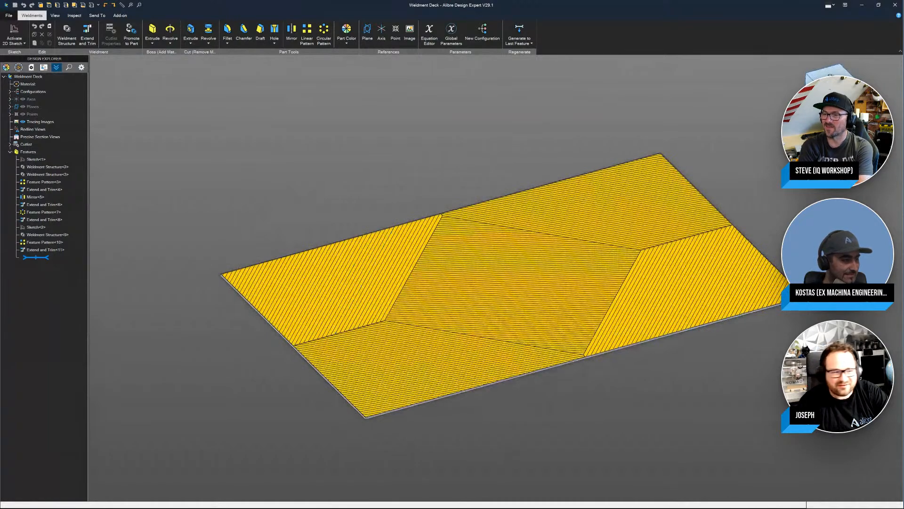
click(548, 159)
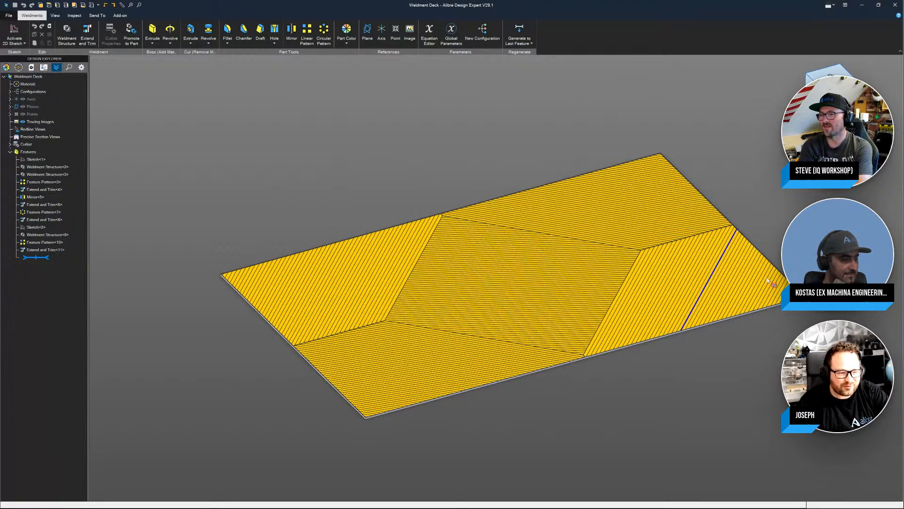
Step: Examine the deck's board pattern from above, close the file, and create a new weldment part
middle_drag(753, 330, 549, 265)
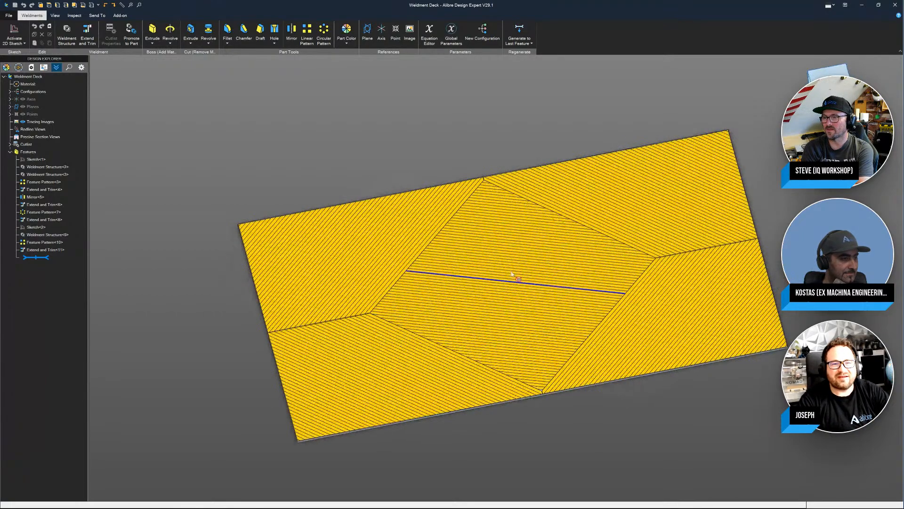
click(894, 5)
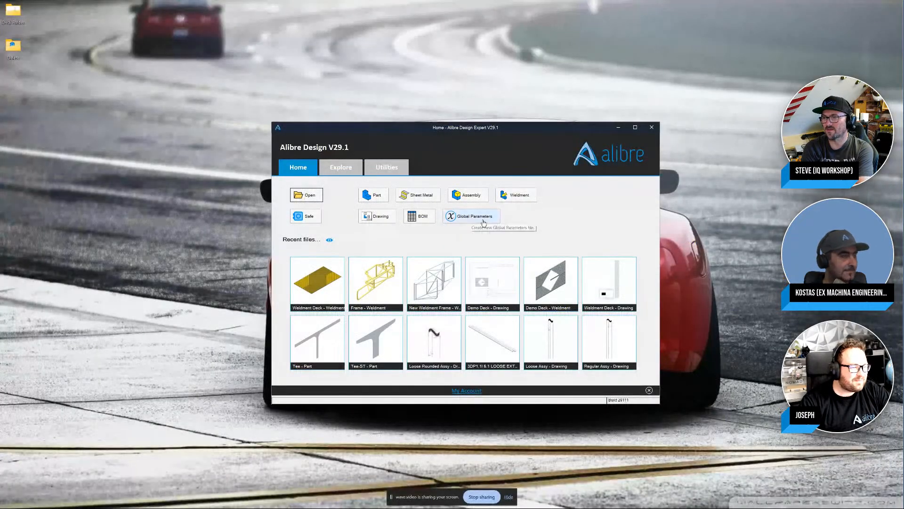
click(506, 198)
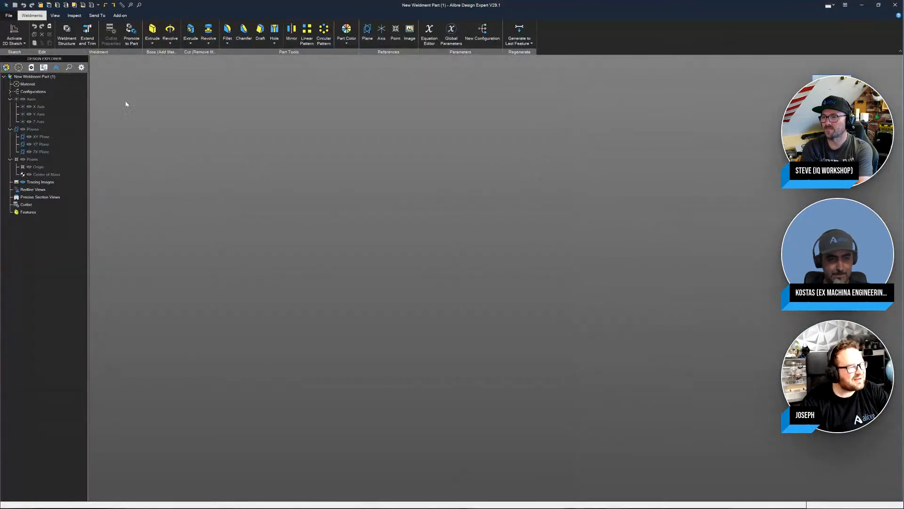
Step: Show the reference planes and start a 2D sketch on the ZX Plane
click(14, 31)
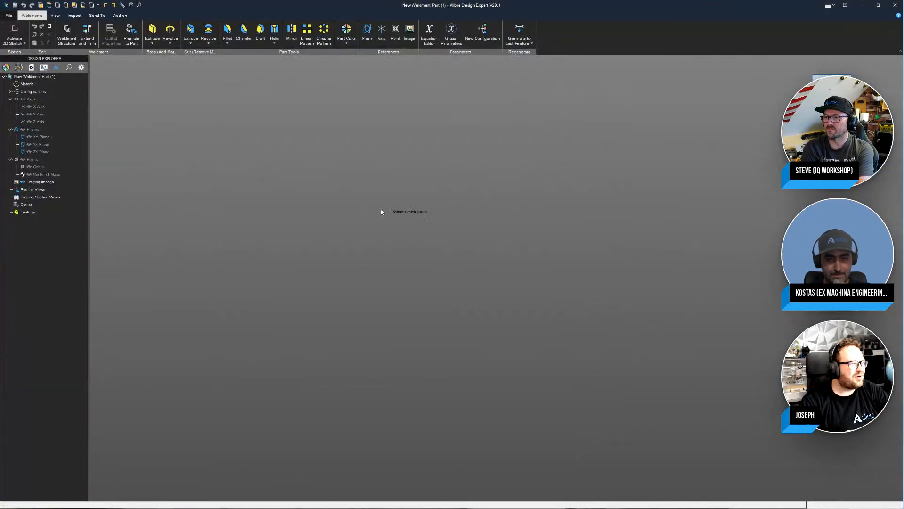
click(148, 115)
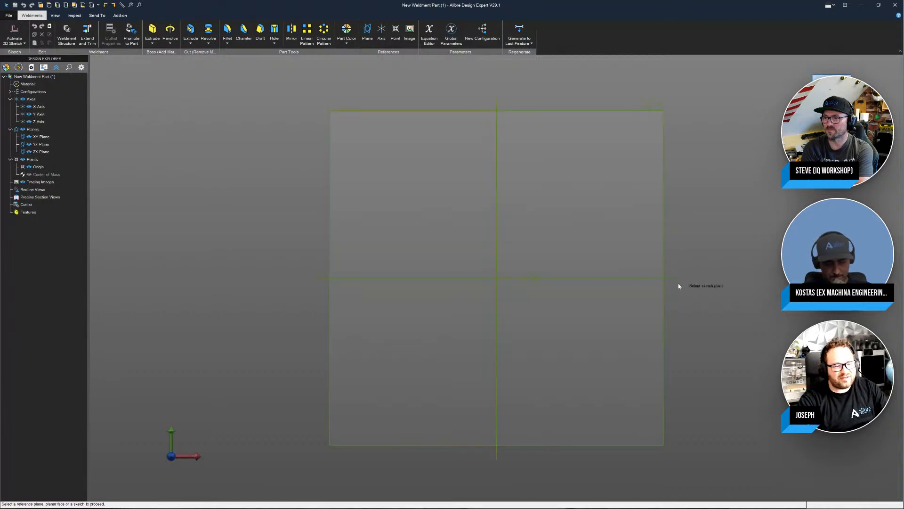
middle_drag(679, 286, 676, 306)
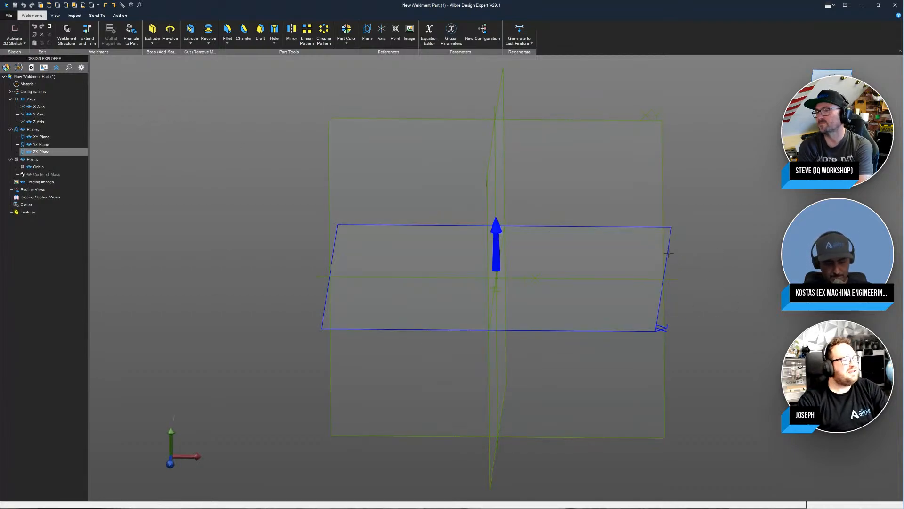
click(669, 252)
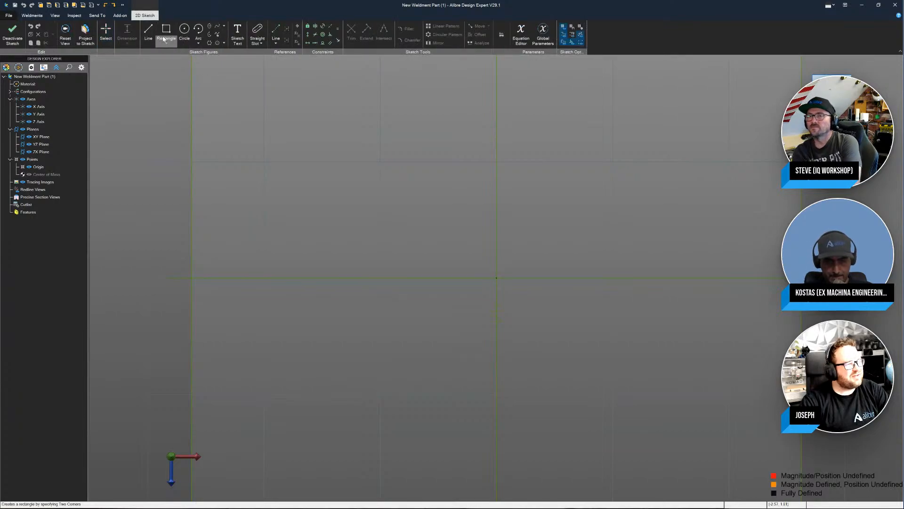
Step: Sketch a rectangle by center, centred on the origin
click(165, 41)
click(185, 70)
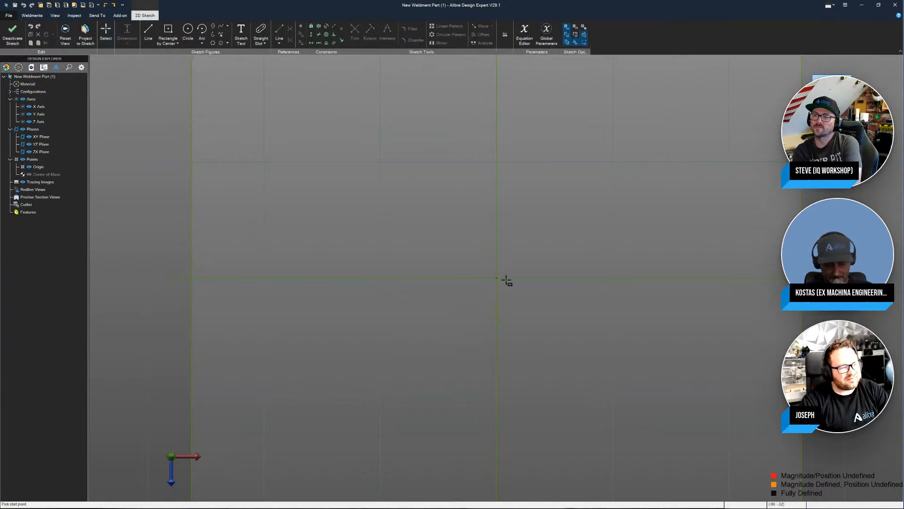
click(496, 278)
click(767, 114)
key(Escape)
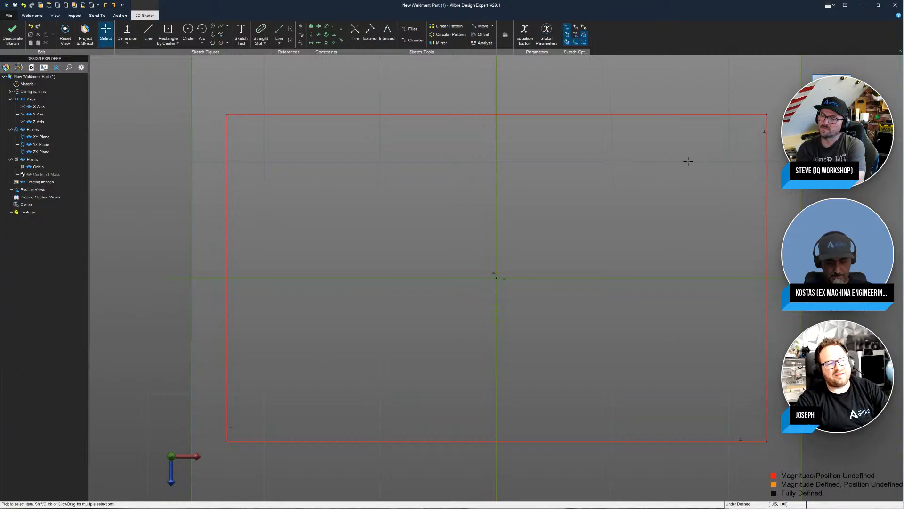
Step: Dimension the rectangle's long upper edge to 100 inches
click(525, 114)
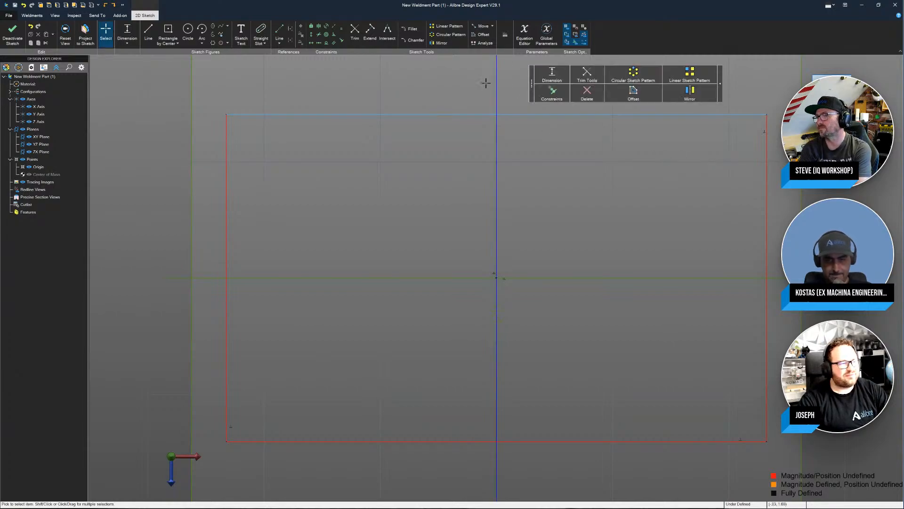
click(127, 32)
click(375, 94)
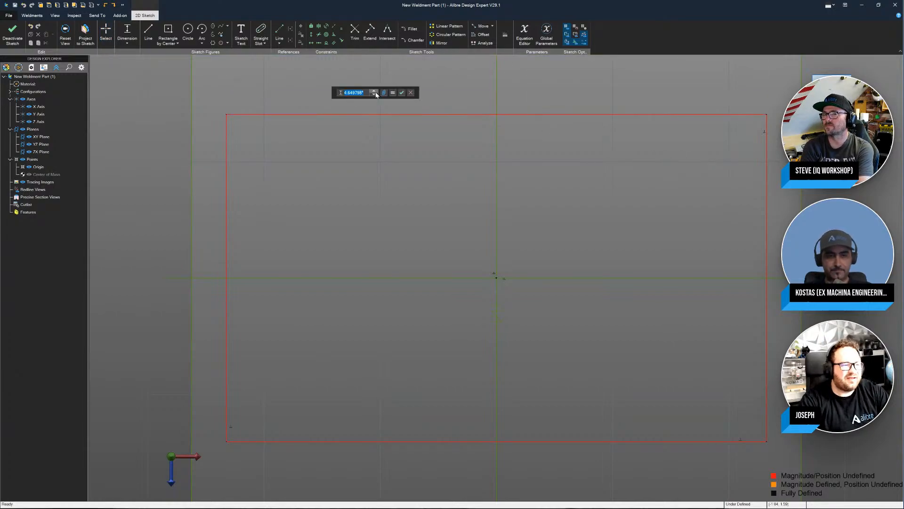
text(1)
key(Return)
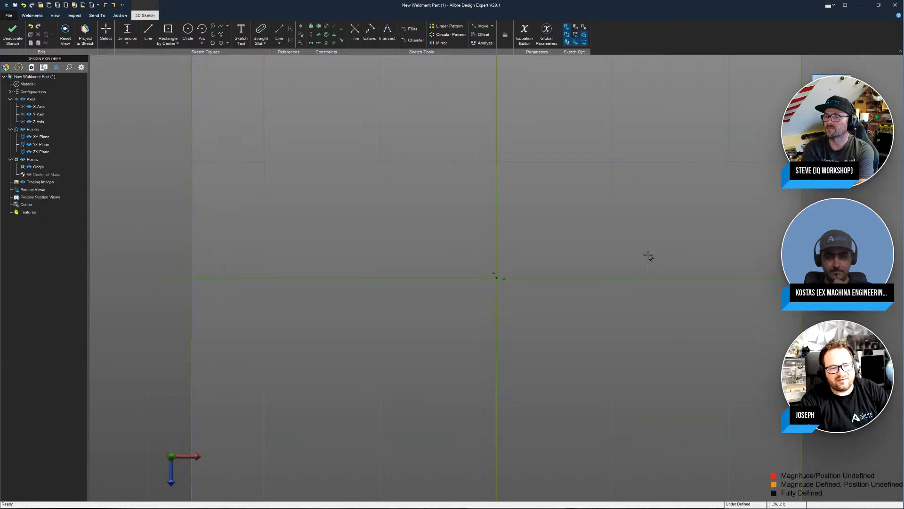
Step: Dimension the rectangle's short vertical side to 50 inches
scroll(648, 256, down, 1)
scroll(488, 278, up, 2)
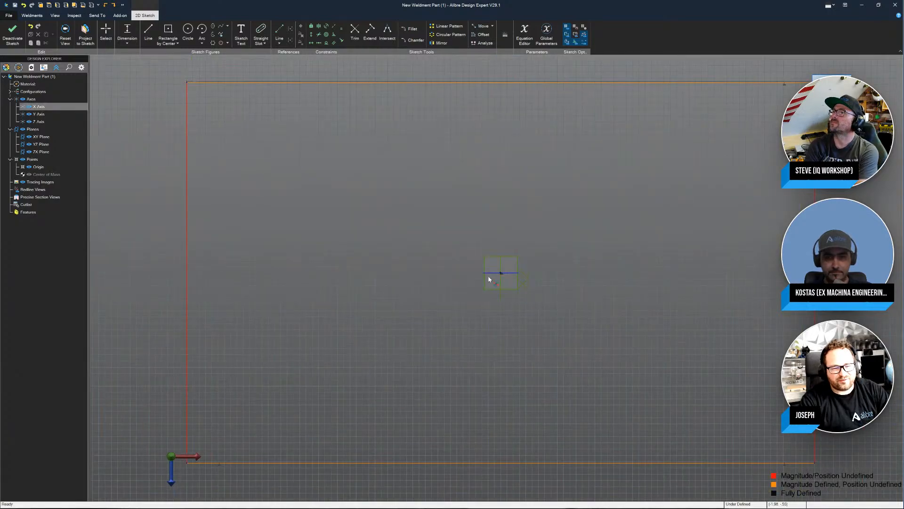
scroll(488, 279, down, 1)
click(702, 256)
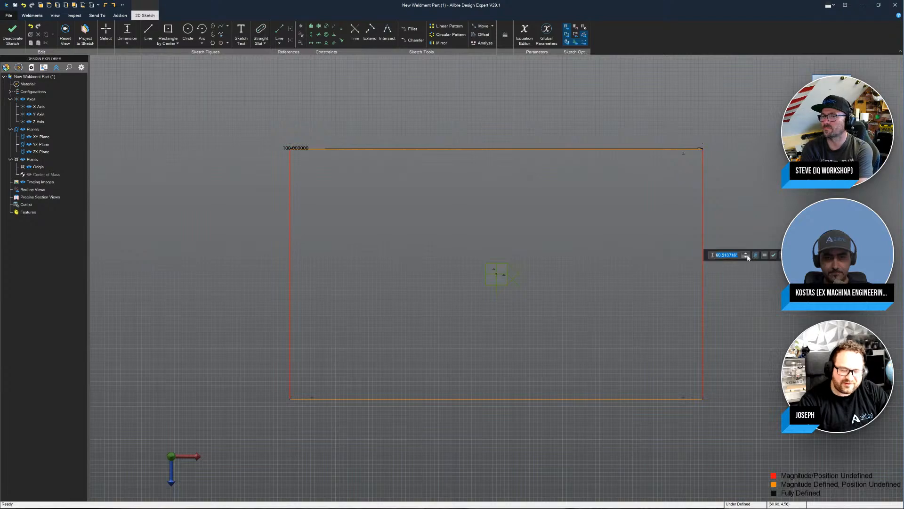
text(50)
key(Return)
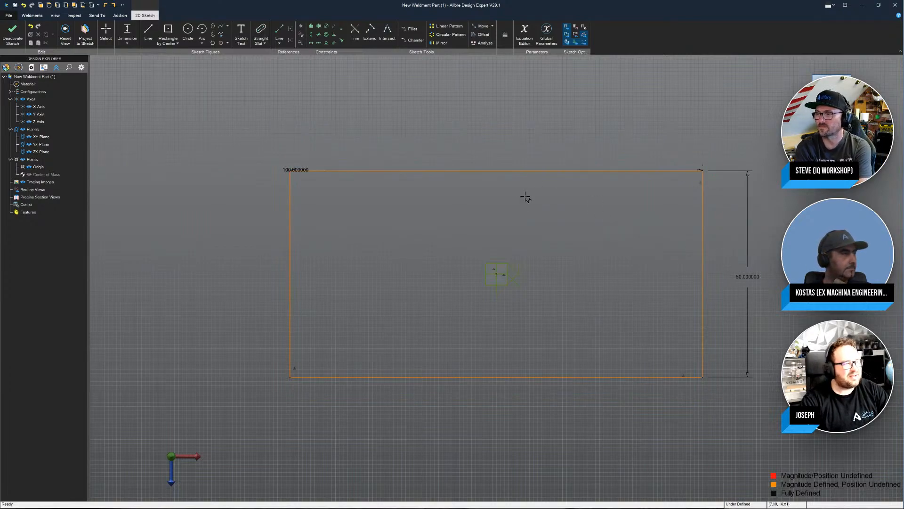
Step: Add a horizontal constraint to the rectangle's upper edge and finish the sketch
click(311, 42)
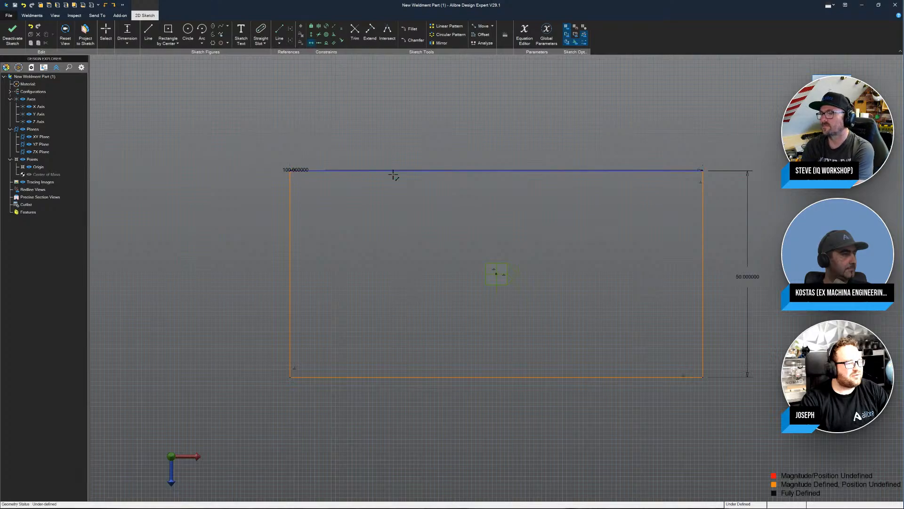
click(374, 170)
click(12, 32)
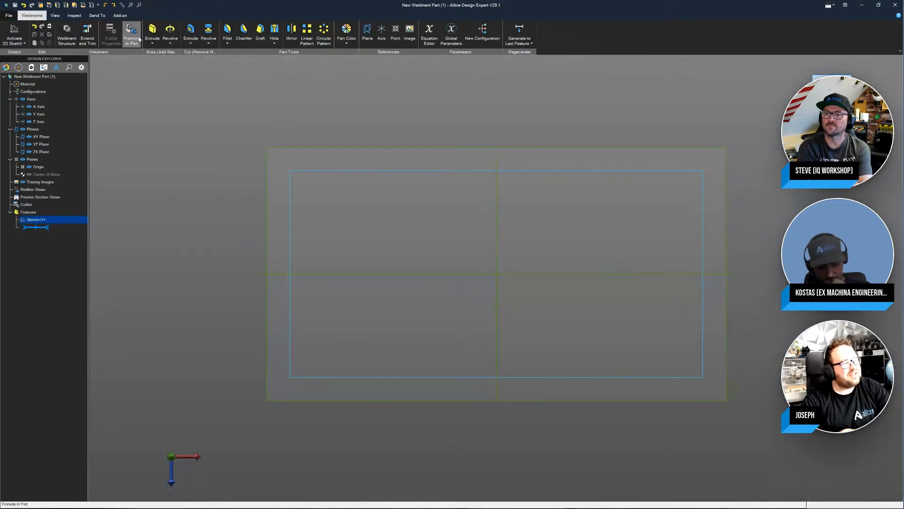
Step: Start a Weldment Structure and load the L-Angle.AD_PRT profile from the Profiles 1 folder
click(66, 30)
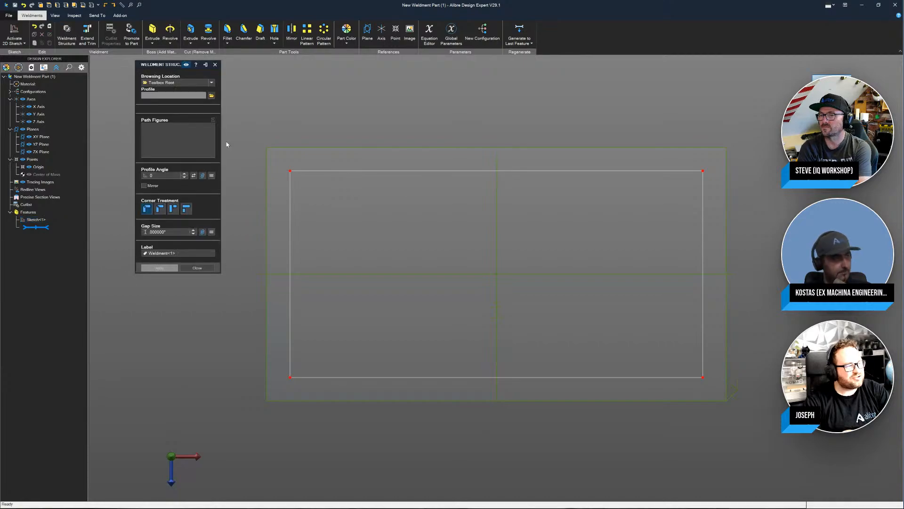
click(211, 96)
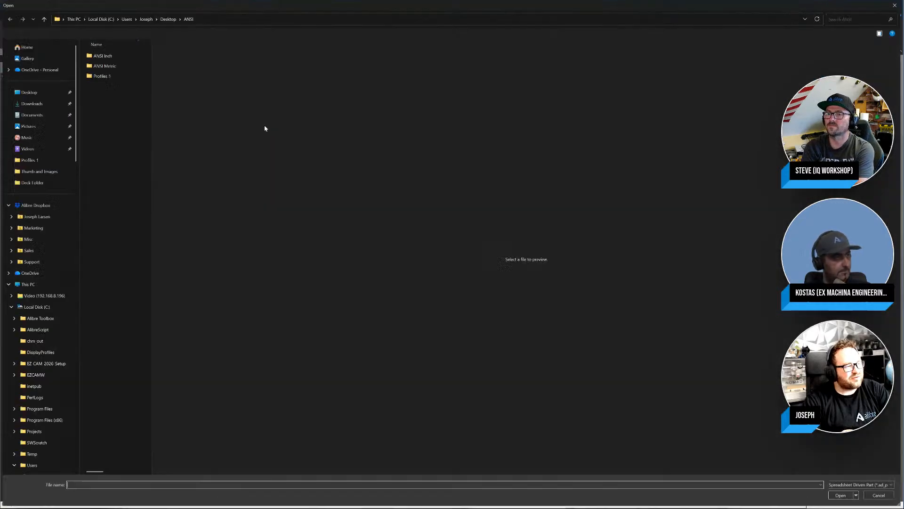
click(101, 78)
double_click(101, 77)
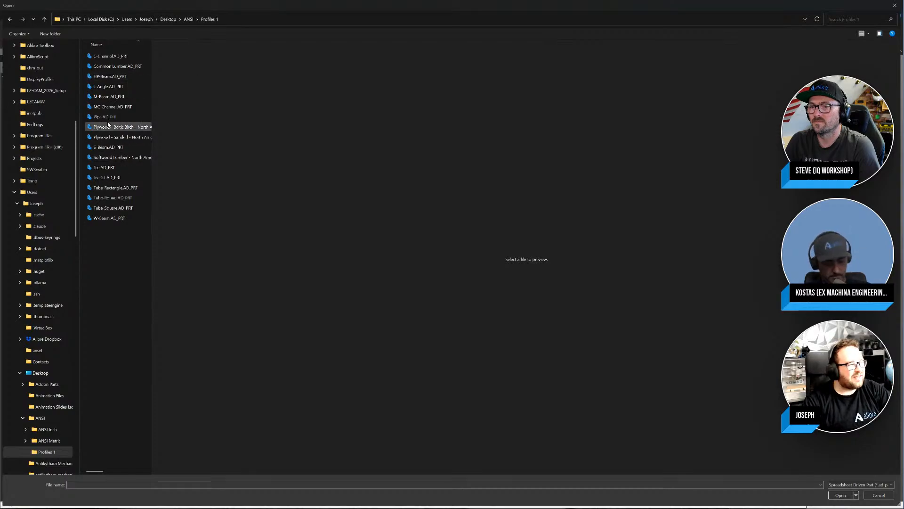
click(108, 86)
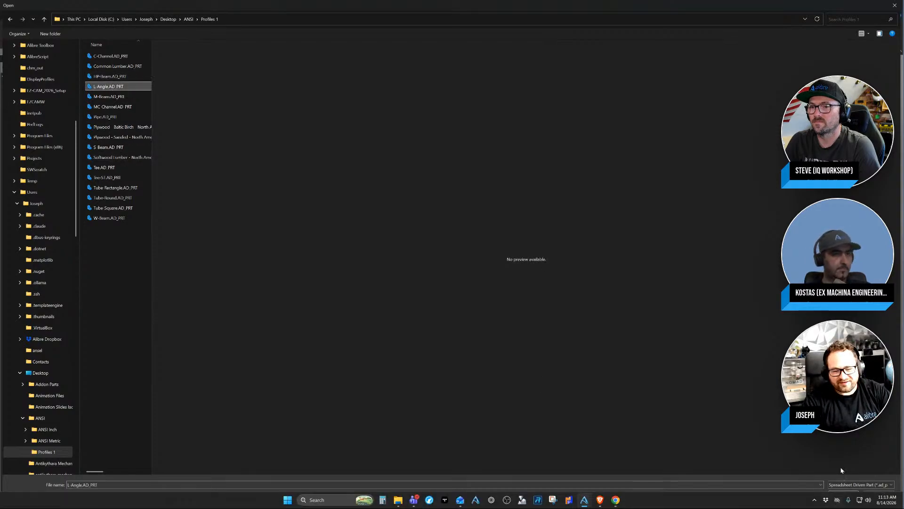
click(842, 495)
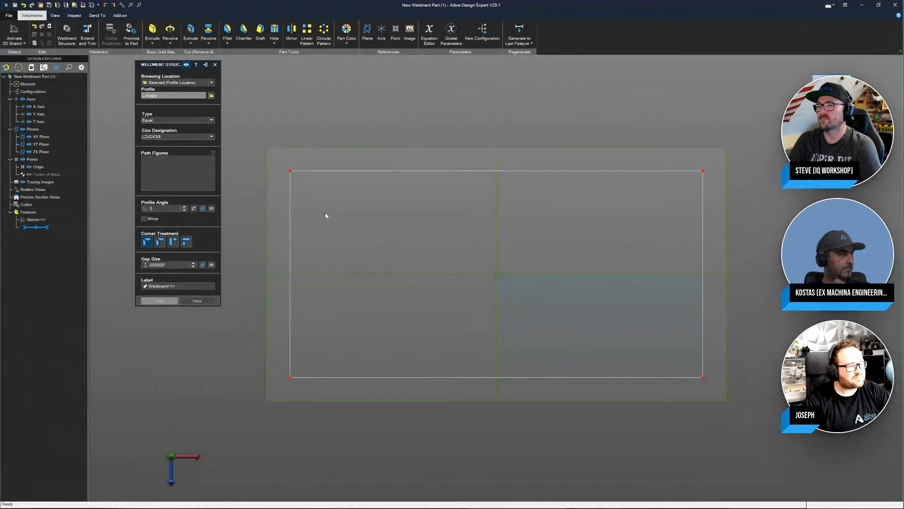
Step: Select all four sides of the rectangle as path figures for the L-Angle profile
click(339, 170)
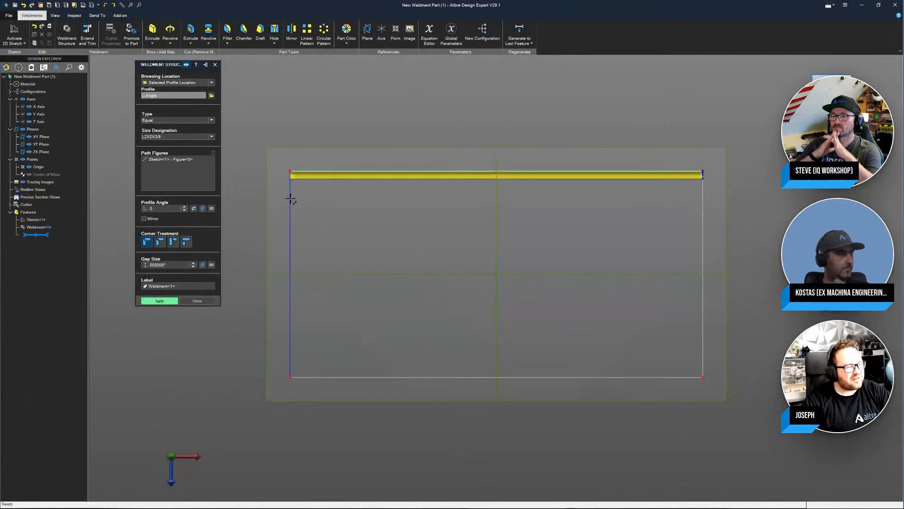
click(292, 196)
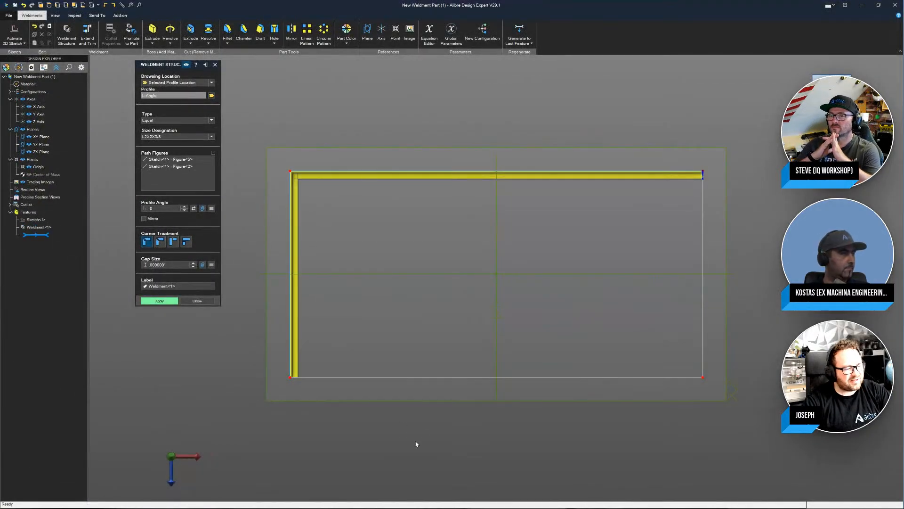
click(445, 377)
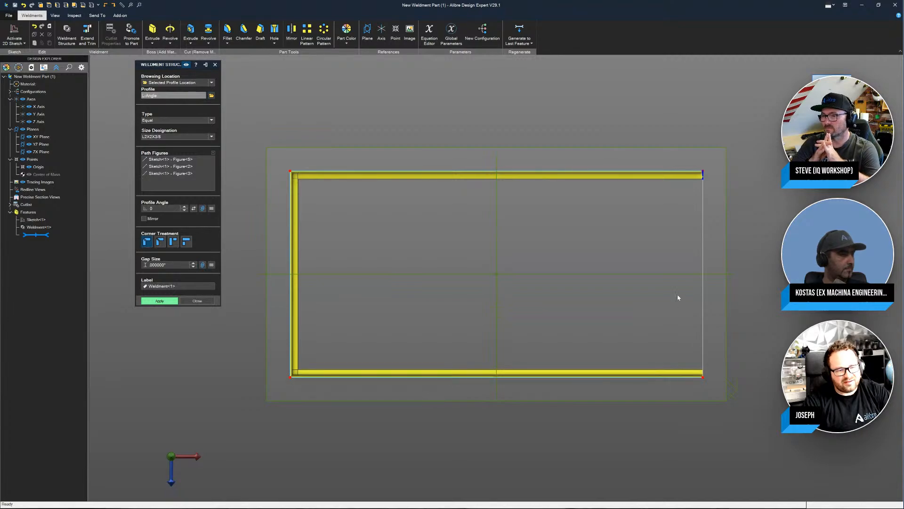
click(703, 265)
Step: Try different alignment points on the L-Angle profile at a frame corner, ending with the inner fillet's end point on the path
middle_drag(687, 309, 694, 224)
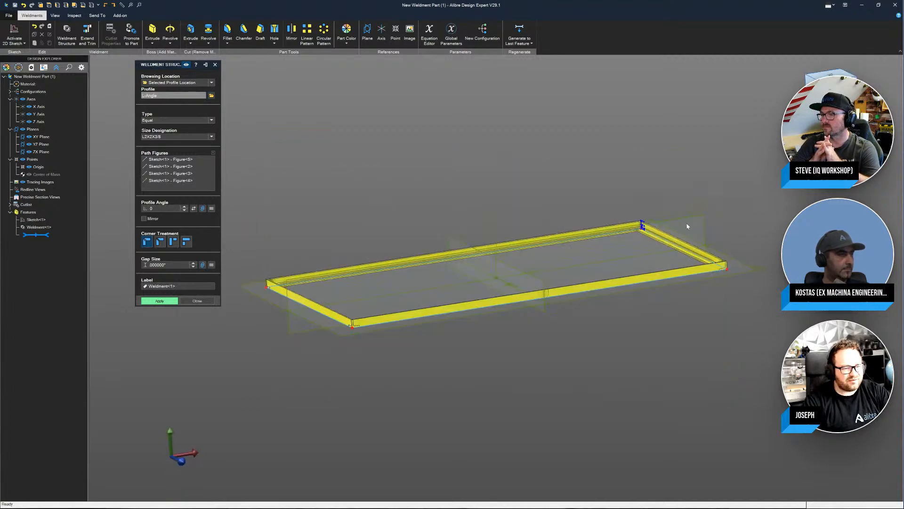
scroll(684, 227, up, 10)
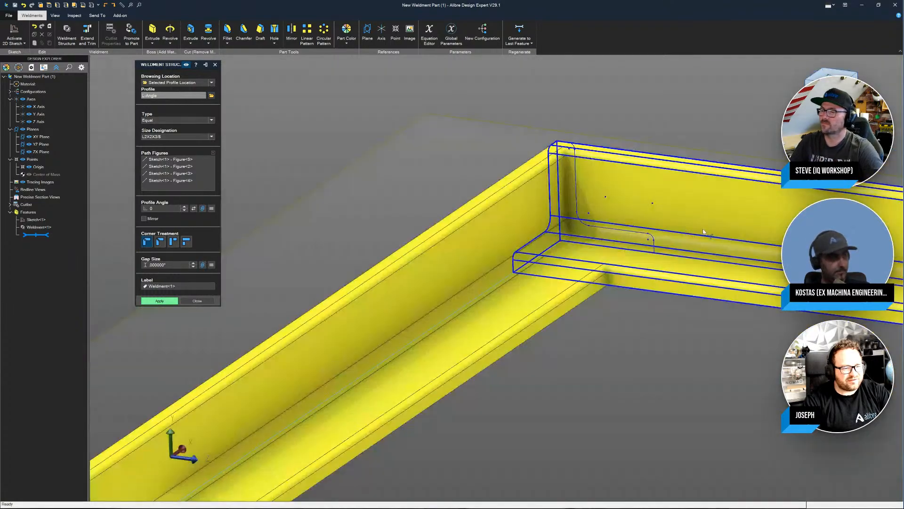
scroll(618, 235, up, 3)
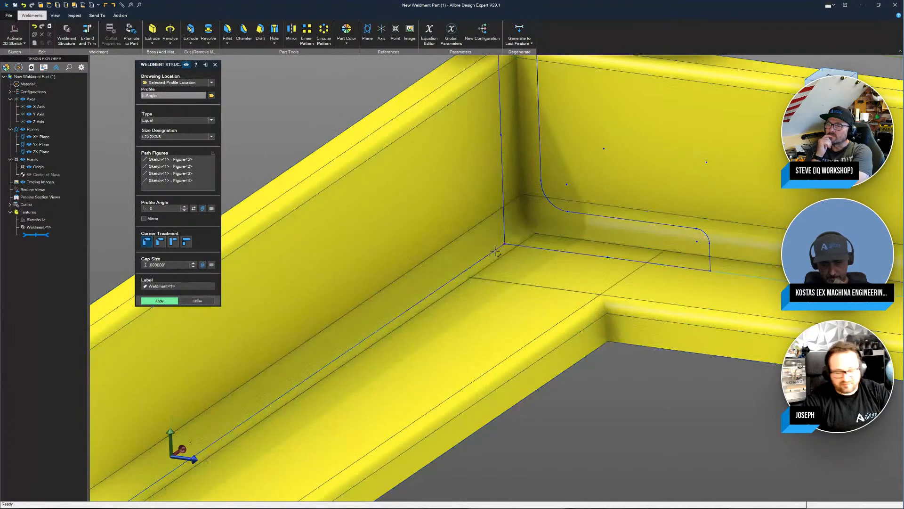
middle_drag(495, 252, 569, 213)
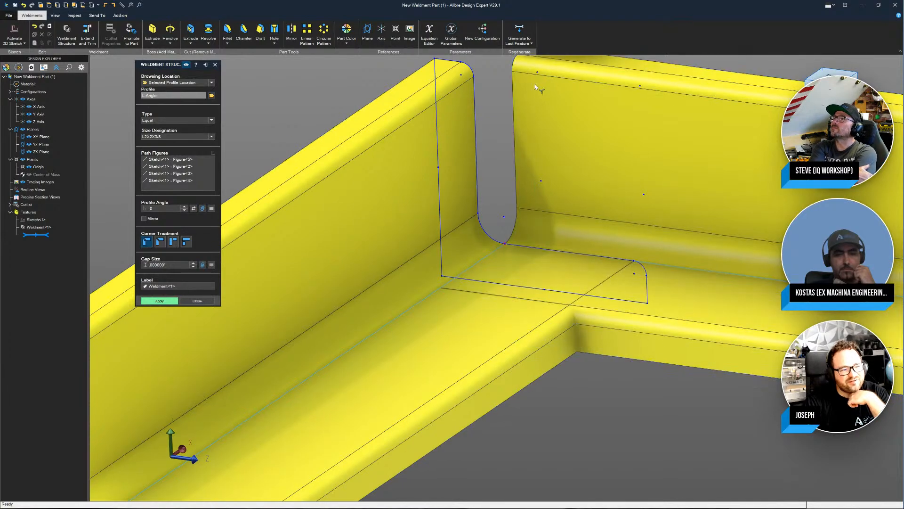
click(541, 181)
click(606, 256)
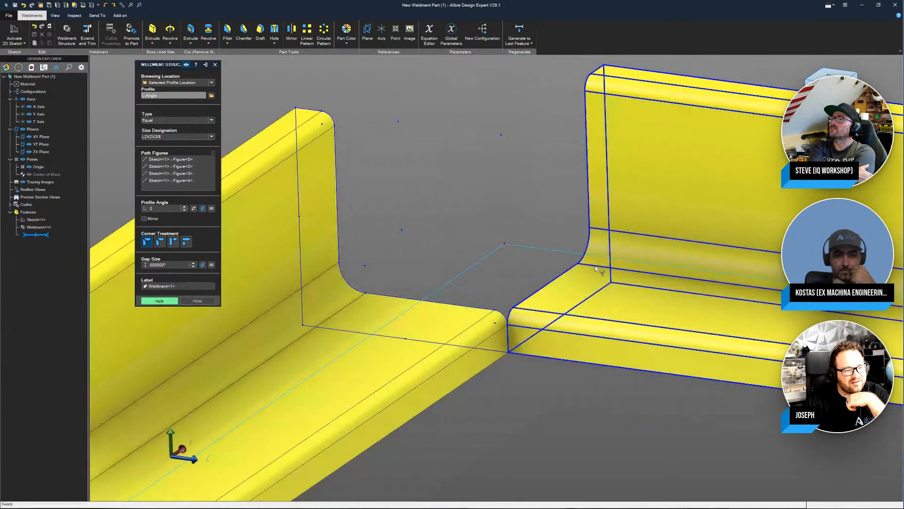
click(365, 293)
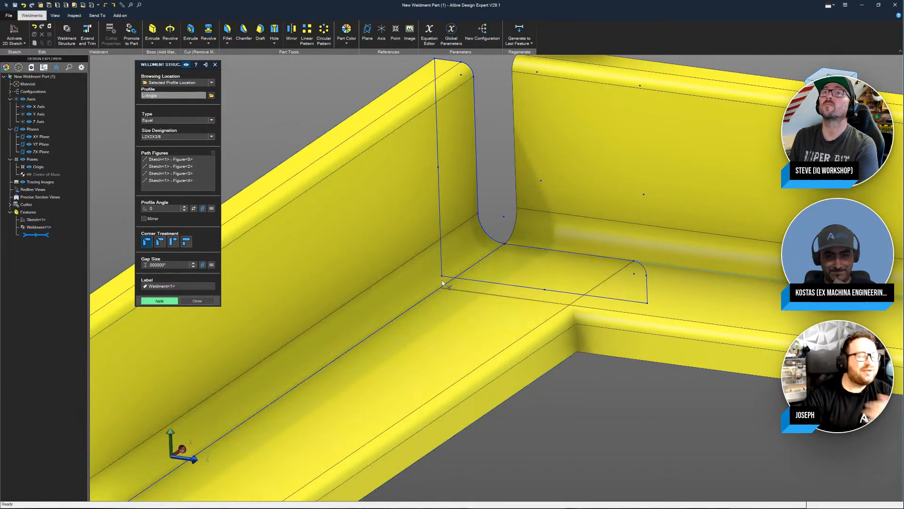
Step: Try alternative corner treatments at the frame corner, ending with the fourth option
scroll(456, 238, down, 5)
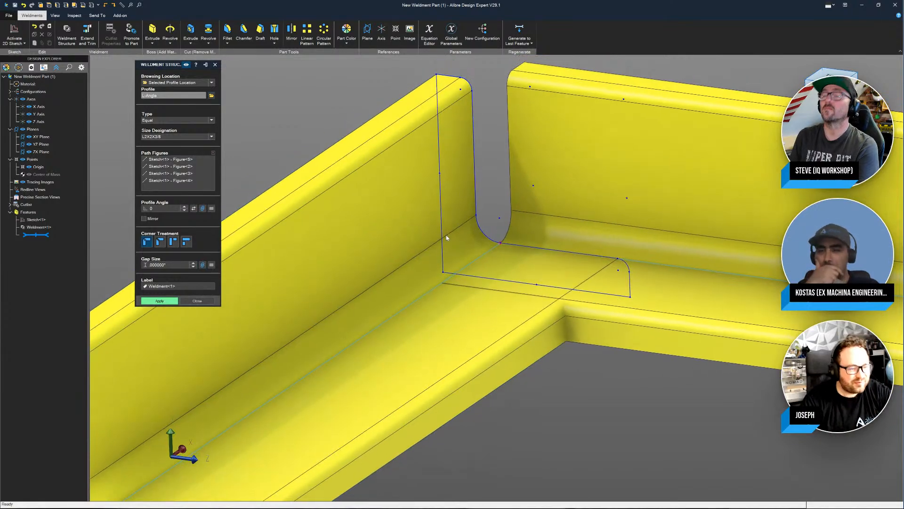
scroll(465, 271, up, 2)
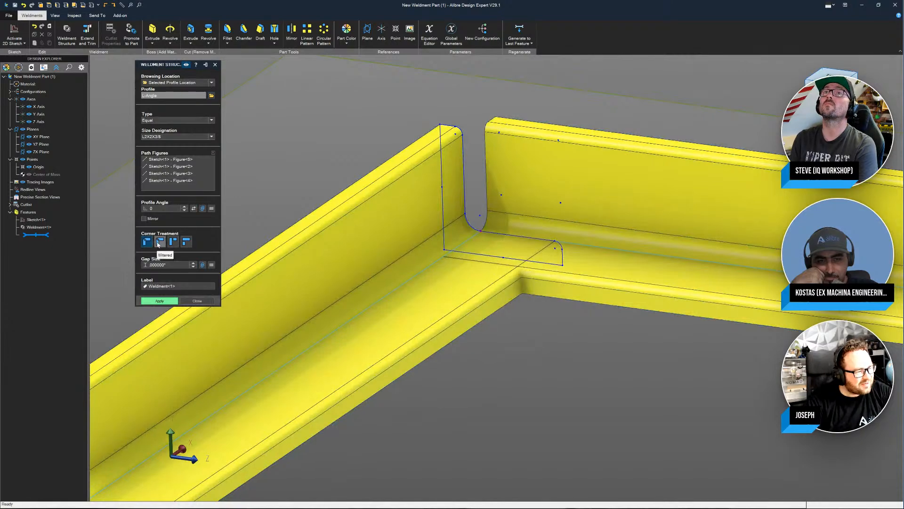
click(173, 243)
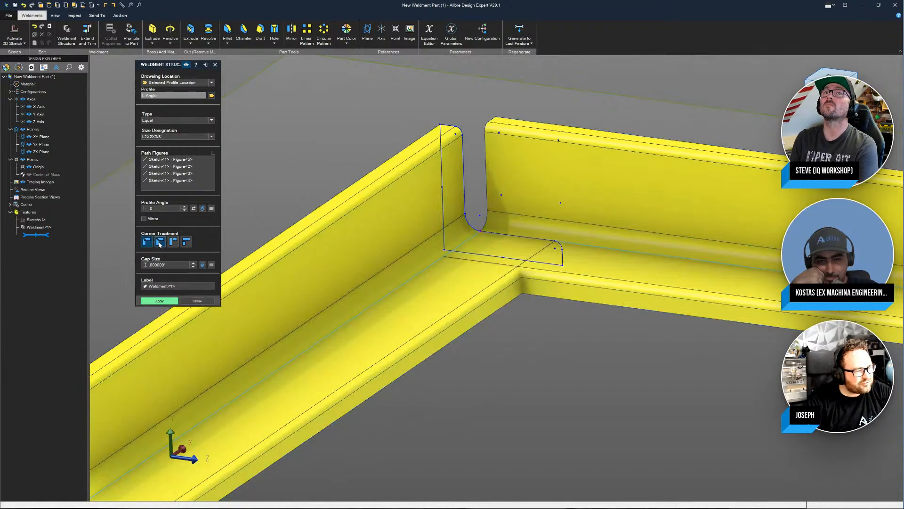
click(187, 242)
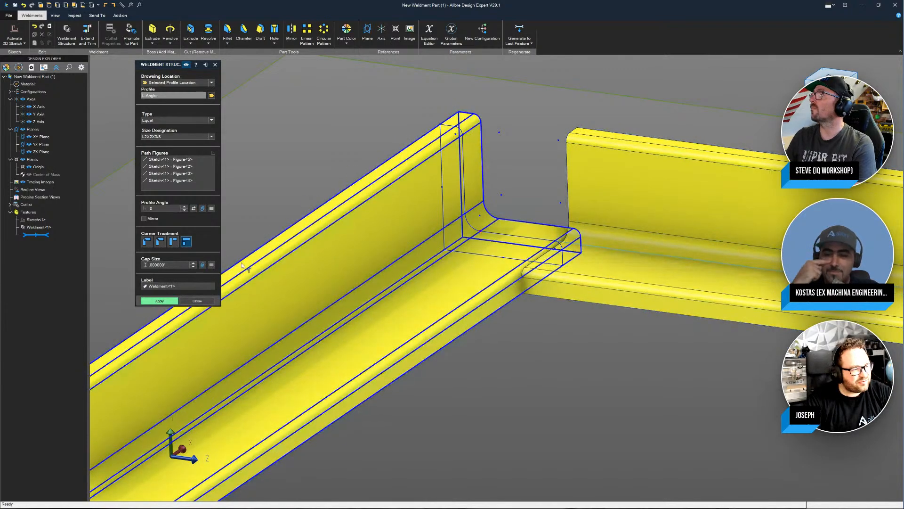
Step: Use the second corner treatment option for mitred frame corners, apply the L-Angle weldment and finish the command
click(159, 243)
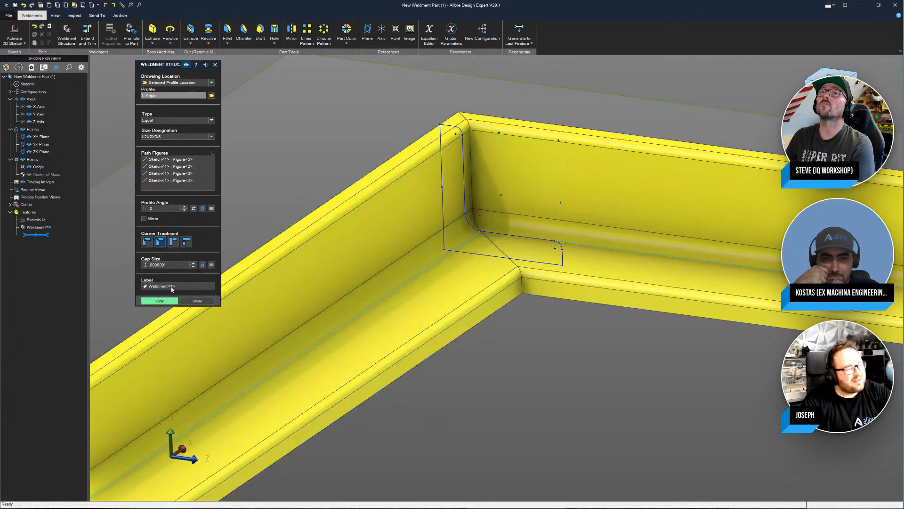
click(159, 301)
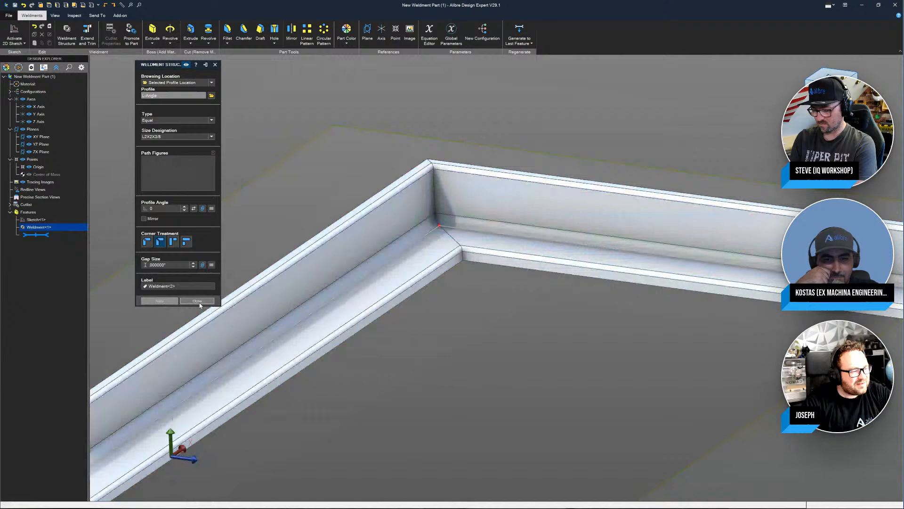
click(197, 301)
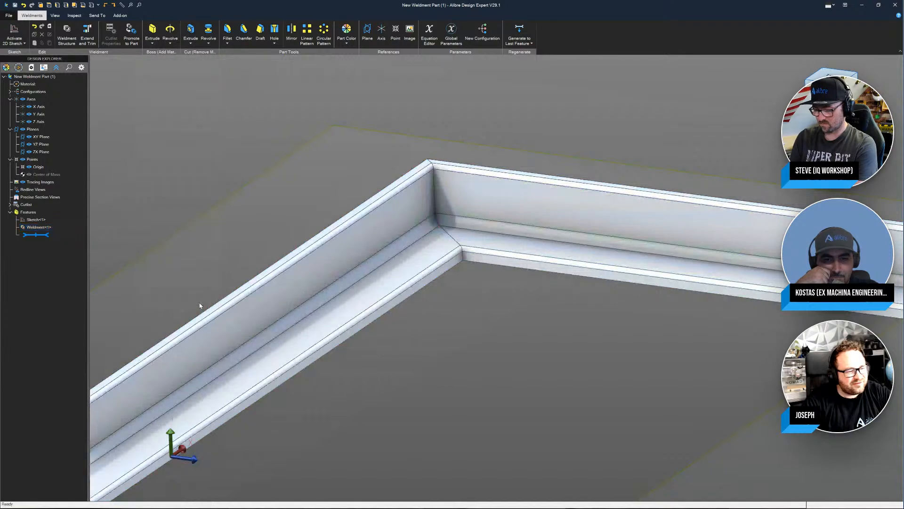
Step: Start a sketch on the ZX plane and draw one slanted line outside the frame, beyond its lower-right corner
scroll(513, 322, down, 5)
click(510, 324)
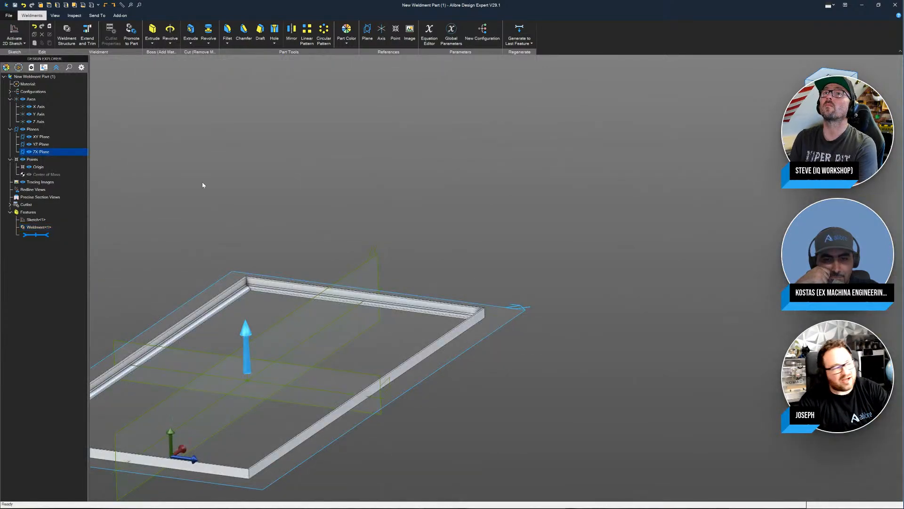
click(15, 30)
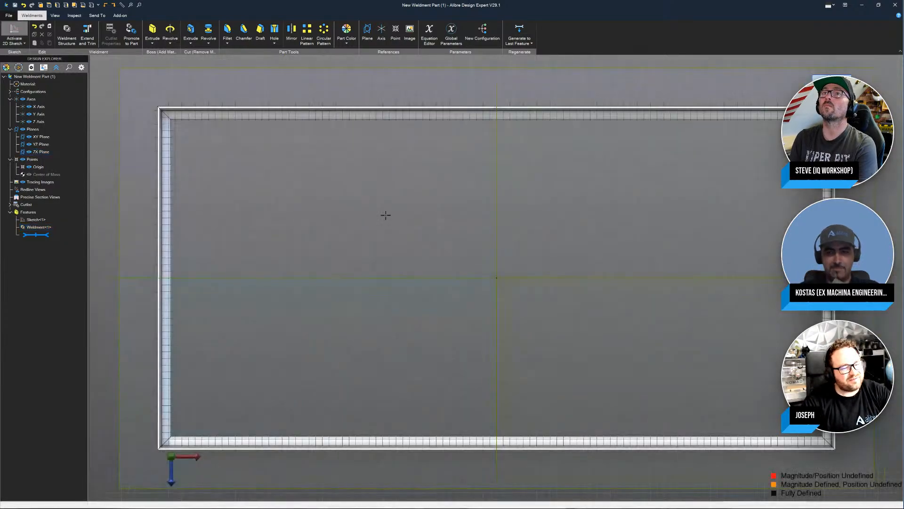
scroll(739, 320, up, 2)
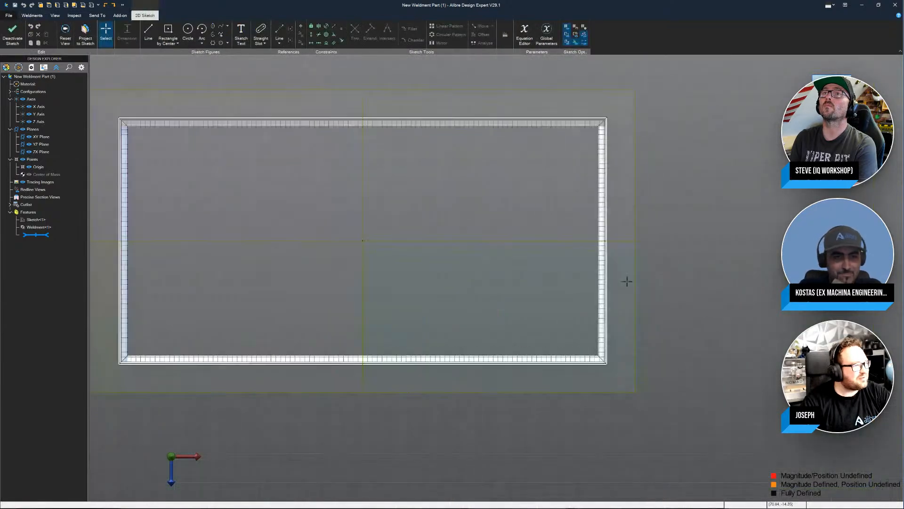
click(152, 43)
scroll(428, 392, down, 3)
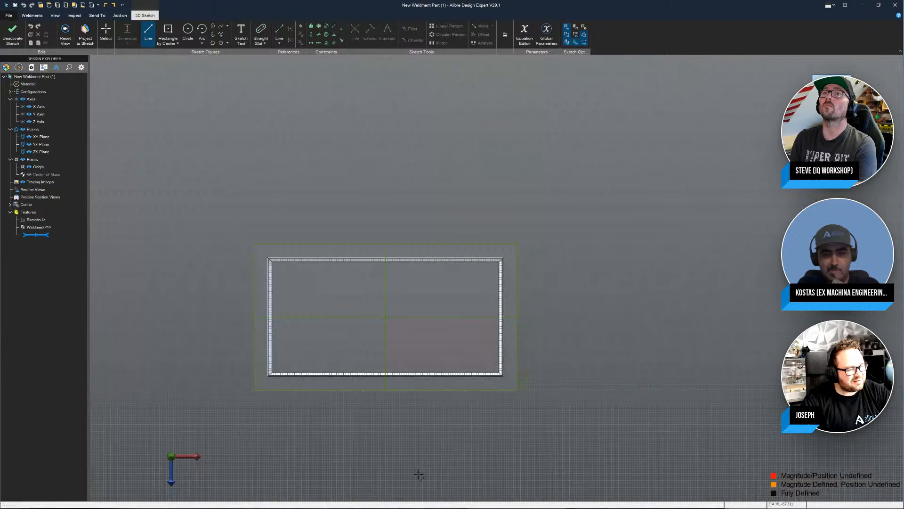
scroll(510, 278, down, 2)
click(456, 457)
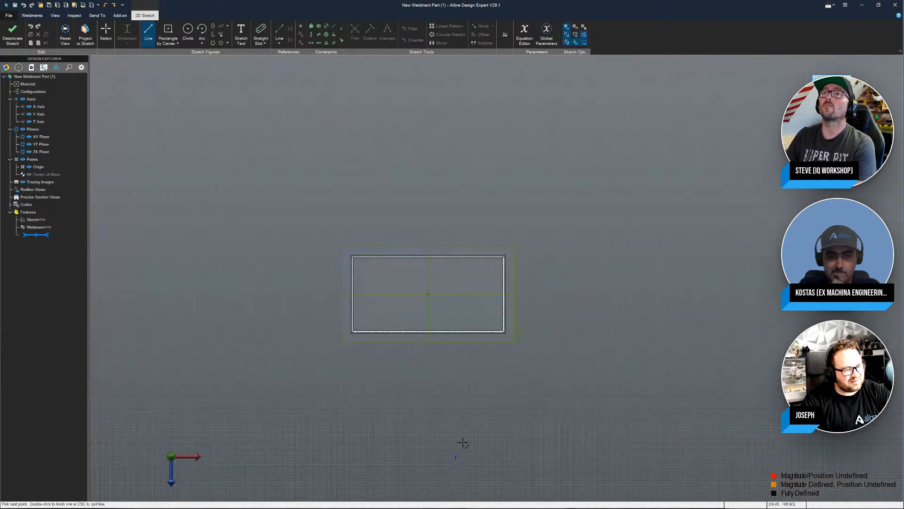
double_click(587, 291)
key(Escape)
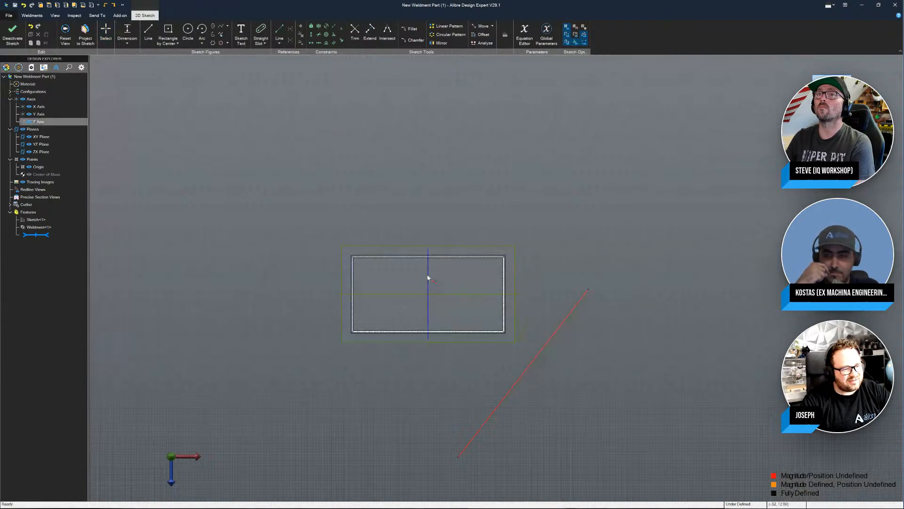
Step: Dimension the angle between the slanted line and the Z axis as 45 degrees
click(572, 247)
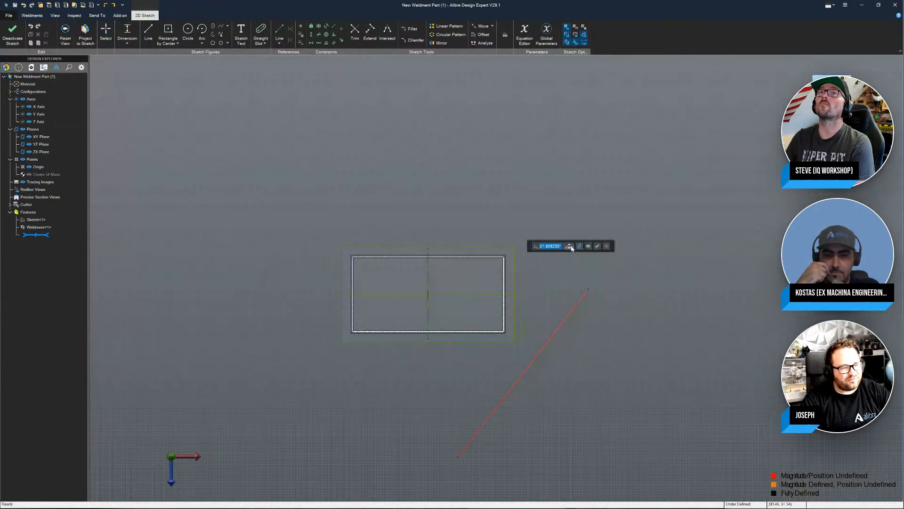
text(45)
key(Return)
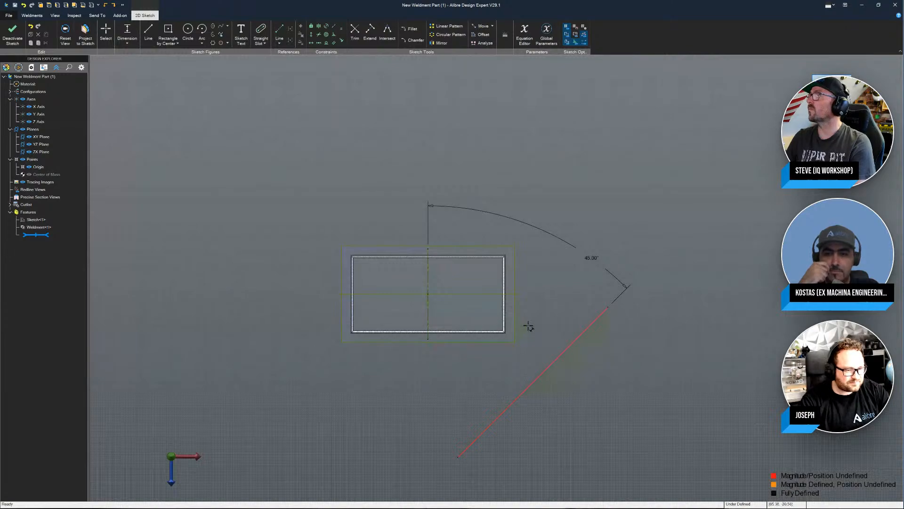
Step: Move the 45-degree line so it crosses the frame's lower-right corner, and finish the sketch
scroll(529, 327, up, 2)
scroll(529, 287, down, 1)
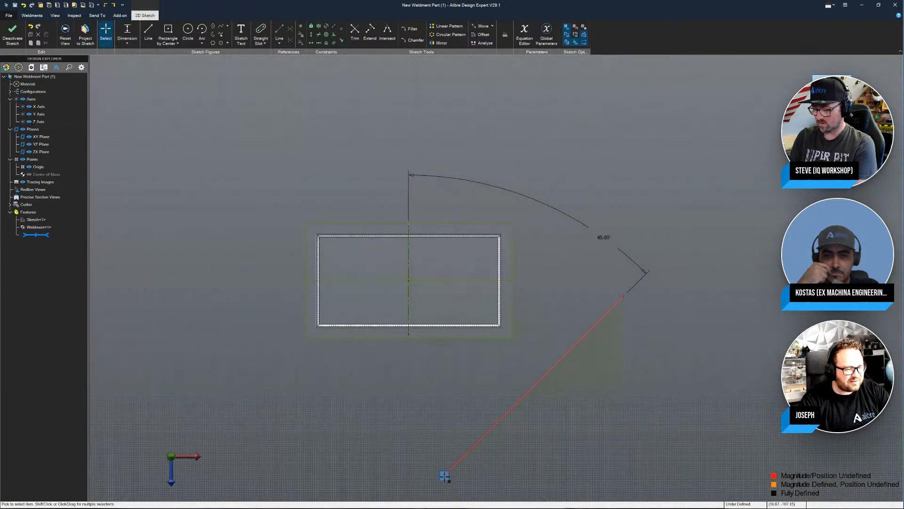
drag(446, 476, 431, 431)
scroll(494, 281, up, 3)
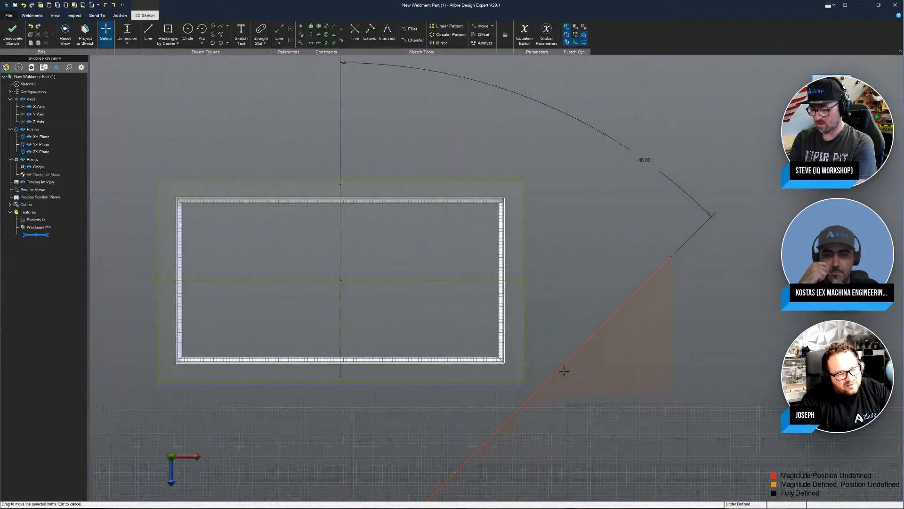
drag(563, 370, 526, 335)
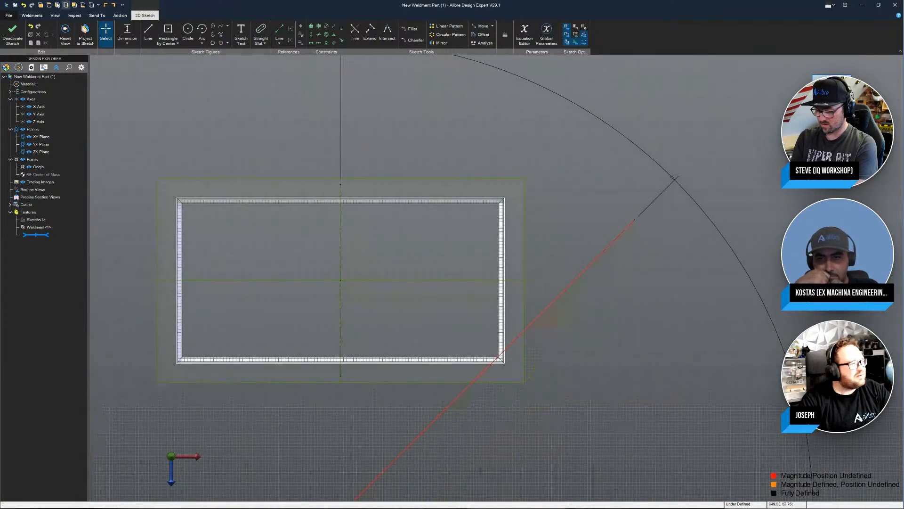
click(12, 33)
Step: Start a Weldment Structure with the Softwood Lumber - North American.AD_PRT profile and select the diagonal line as its path
click(66, 31)
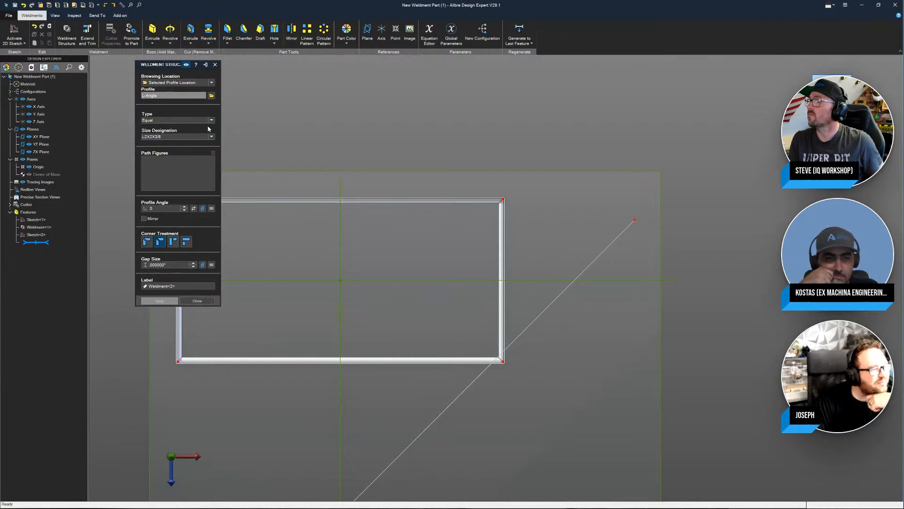
click(212, 96)
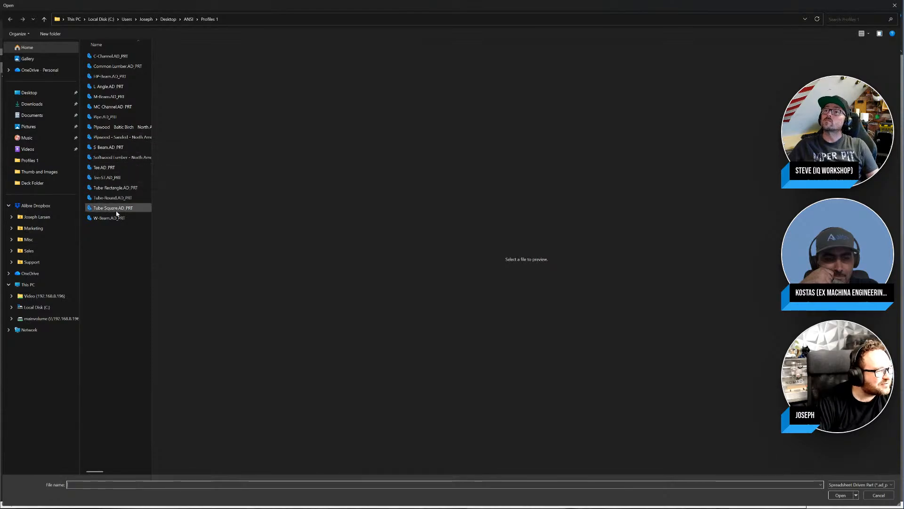
click(118, 160)
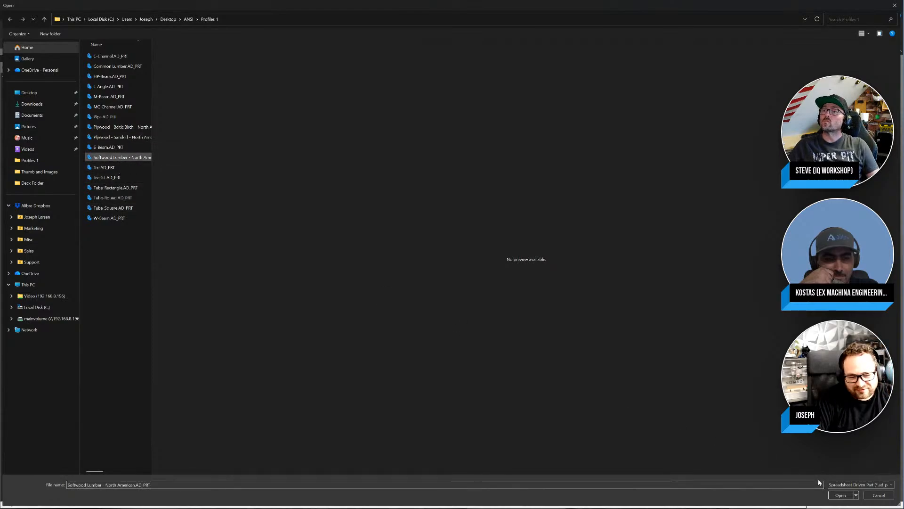
click(841, 495)
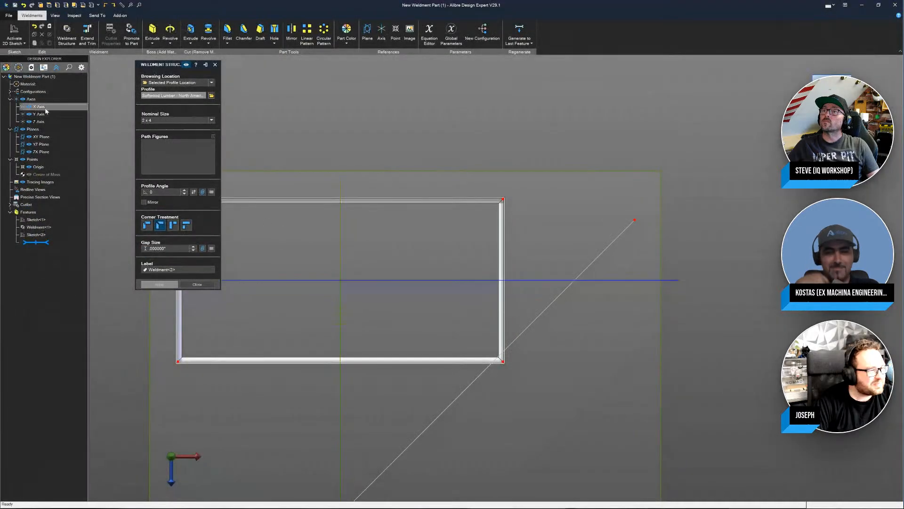
click(461, 394)
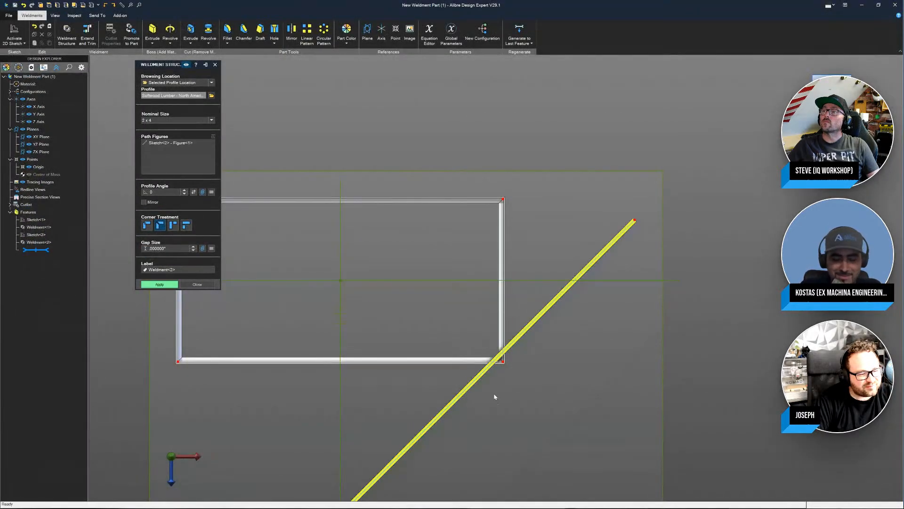
Step: Set the 2 x 4 lumber's profile angle to 90 degrees and apply the weldment
middle_drag(505, 367, 515, 303)
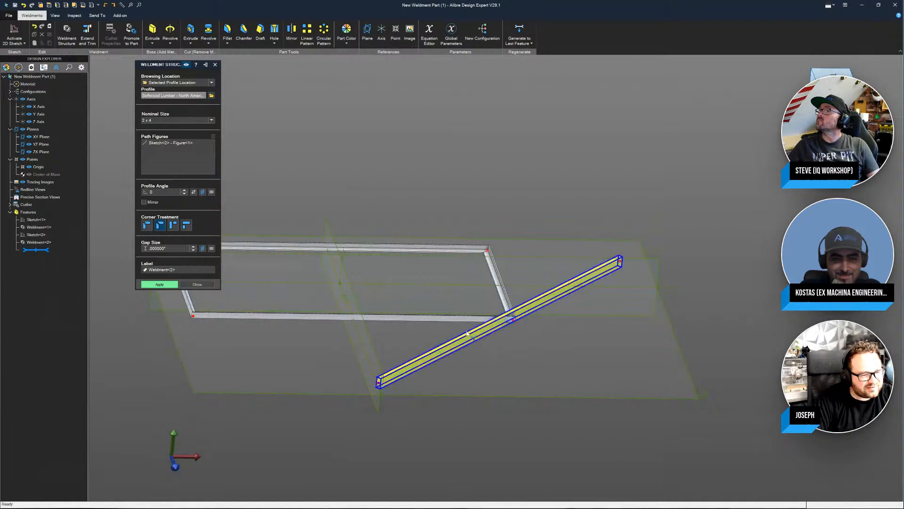
scroll(508, 313, up, 5)
scroll(575, 229, down, 3)
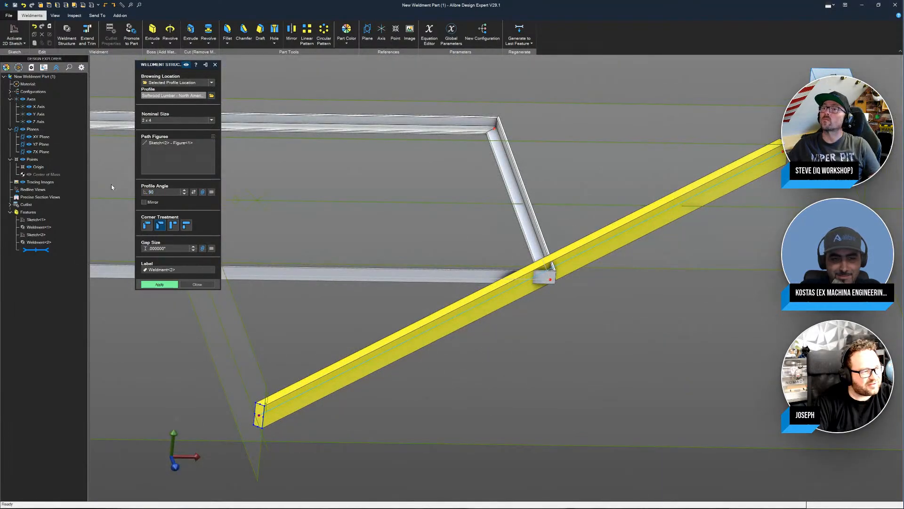
click(154, 160)
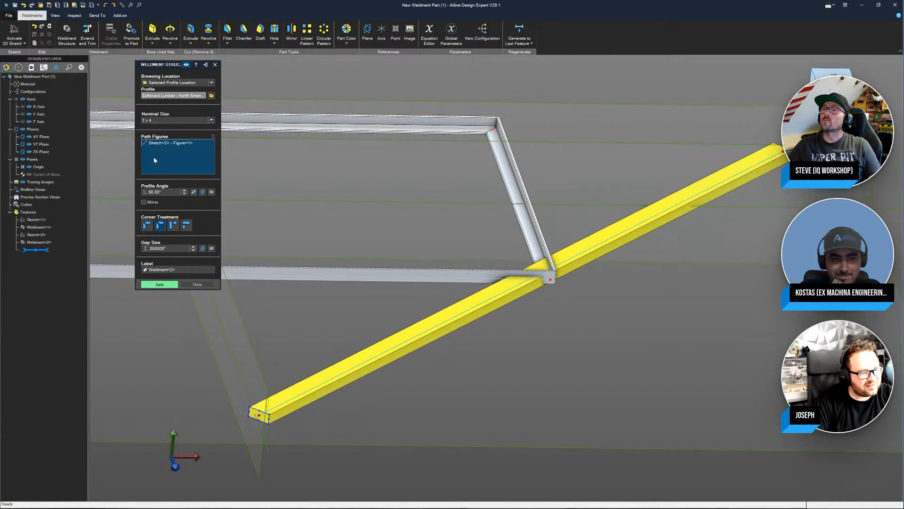
click(159, 285)
click(197, 284)
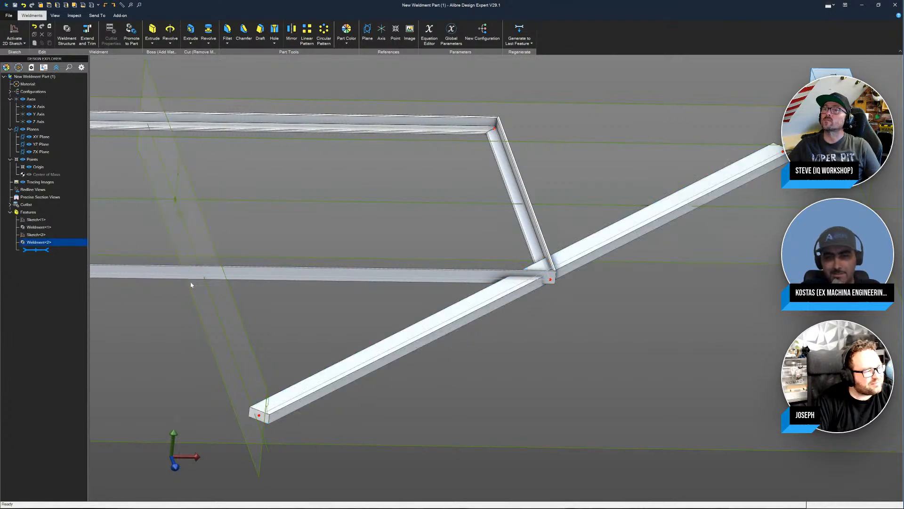
Step: Edit the L-Angle frame weldment, try the Mirror option on its profile, and accept the weldment with Mirror off
right_click(36, 230)
click(62, 244)
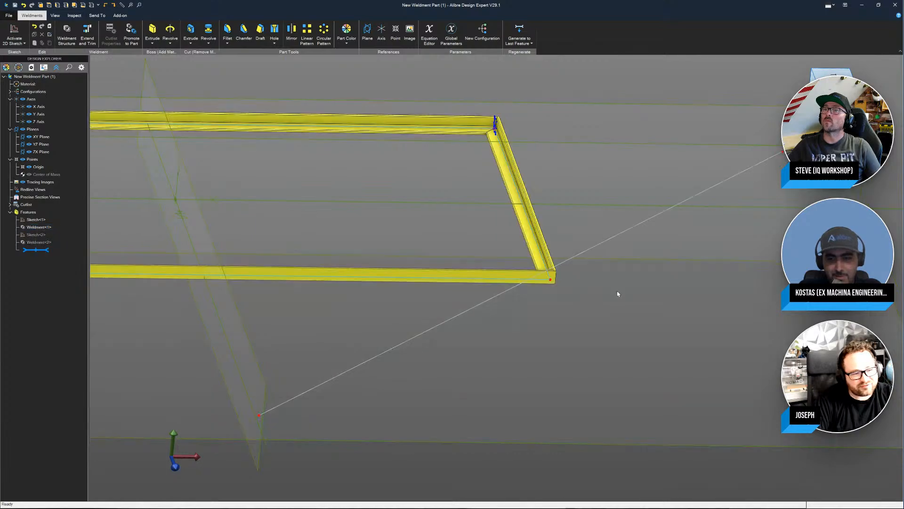
scroll(493, 116, up, 3)
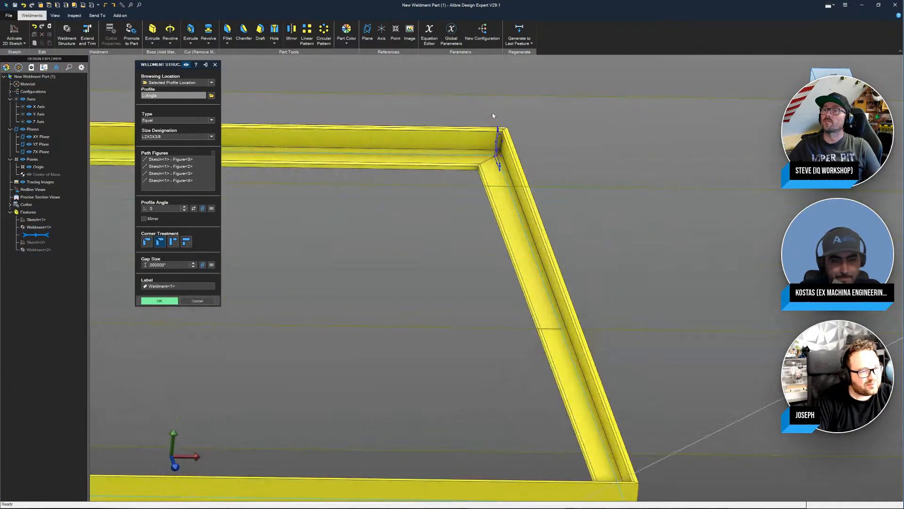
scroll(493, 117, up, 2)
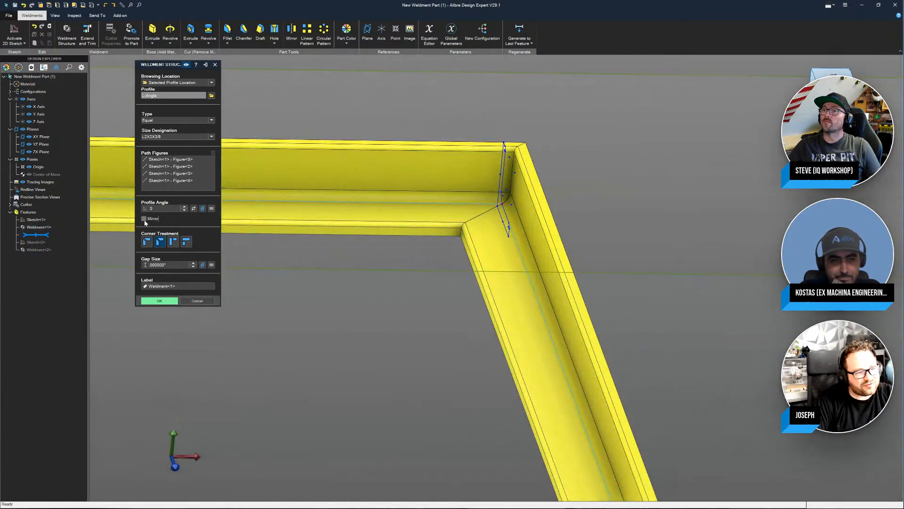
click(144, 219)
click(144, 220)
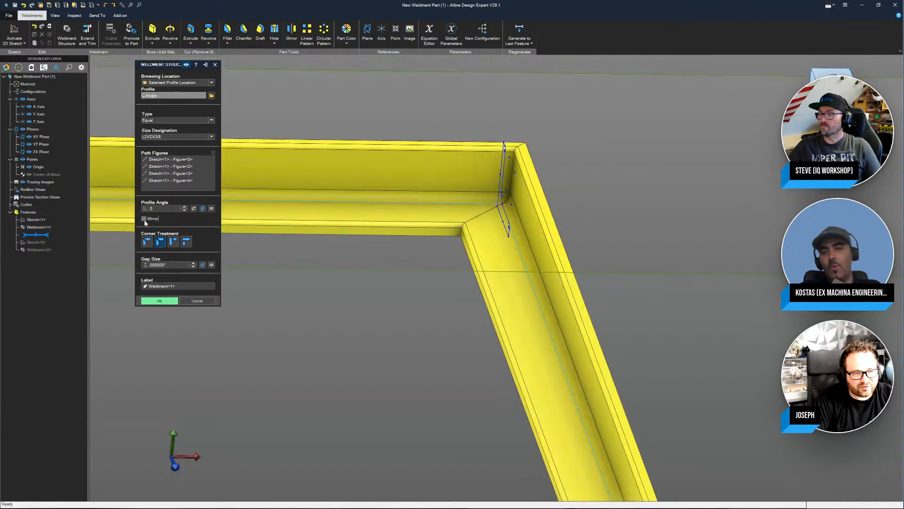
click(144, 219)
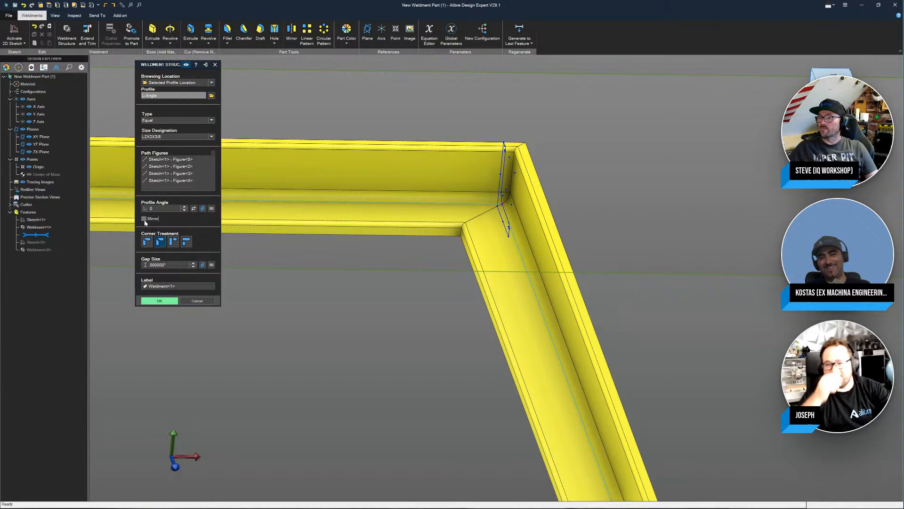
click(159, 301)
Step: Roll the feature history forward past the 2 x 4 lumber weldment and open that weldment for editing
drag(36, 234, 36, 252)
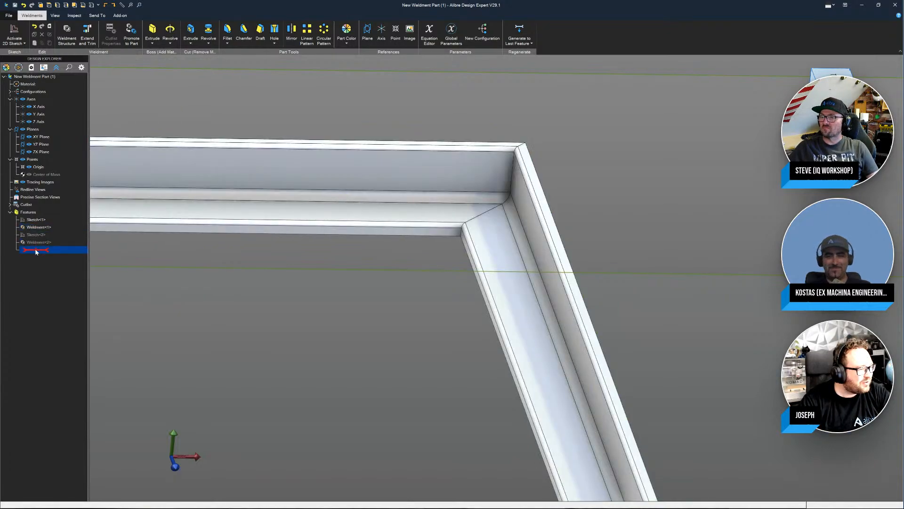
right_click(37, 243)
click(53, 248)
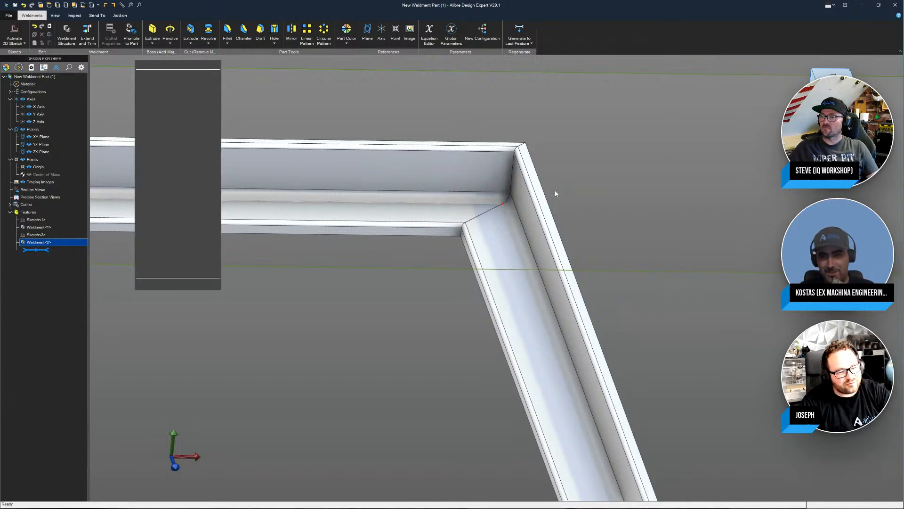
Step: Examine from several angles how the 2 x 4 member passes through the L-Angle frame corner, and accept the weldment unchanged
scroll(556, 194, down, 5)
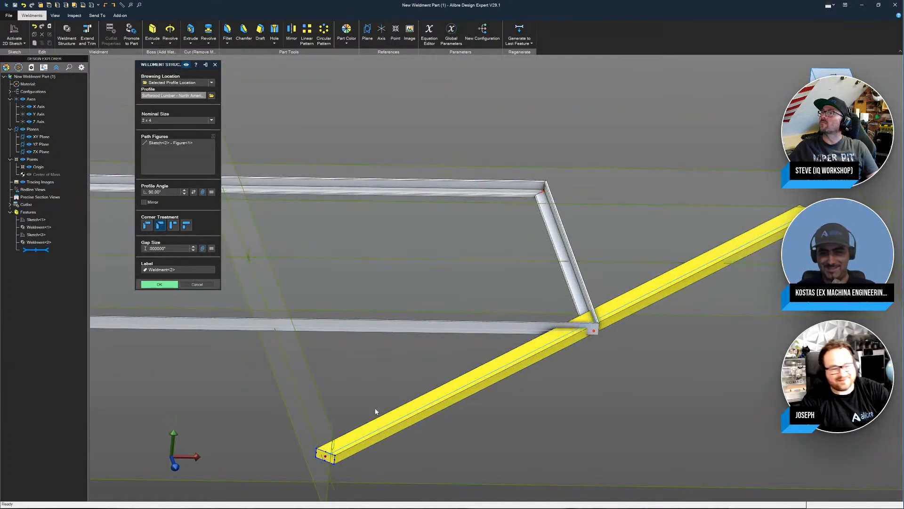
middle_drag(448, 328, 518, 302)
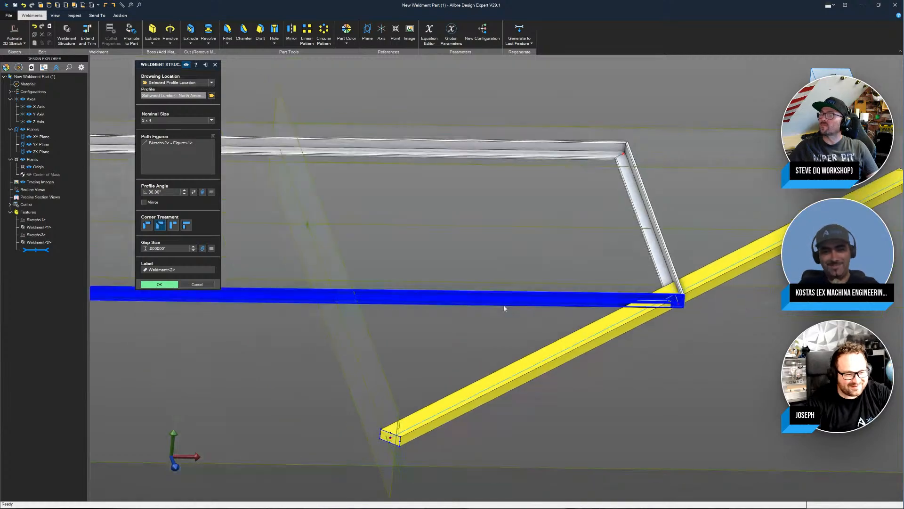
scroll(400, 346, up, 5)
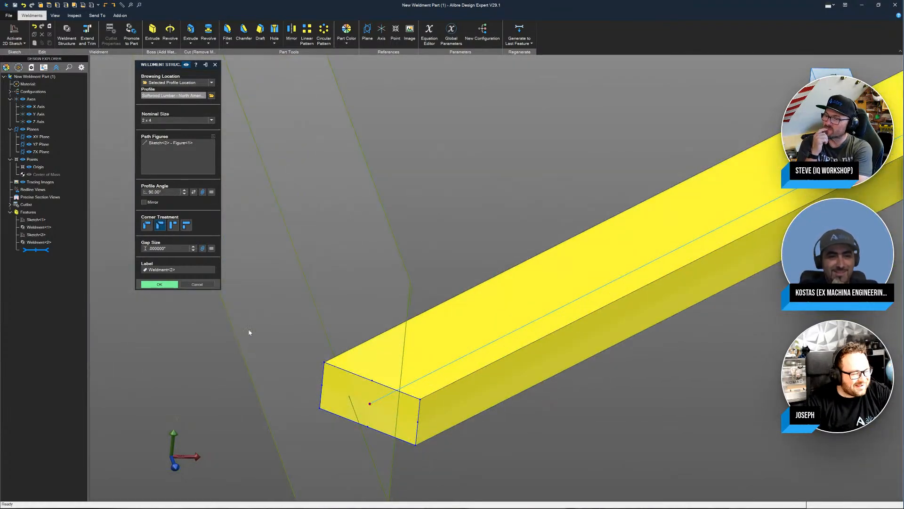
scroll(424, 290, down, 5)
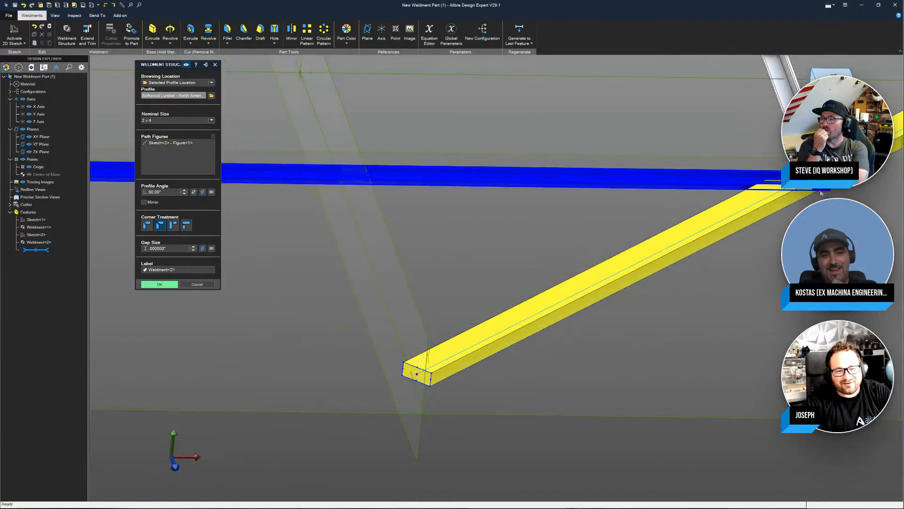
scroll(821, 193, up, 5)
middle_drag(669, 193, 805, 217)
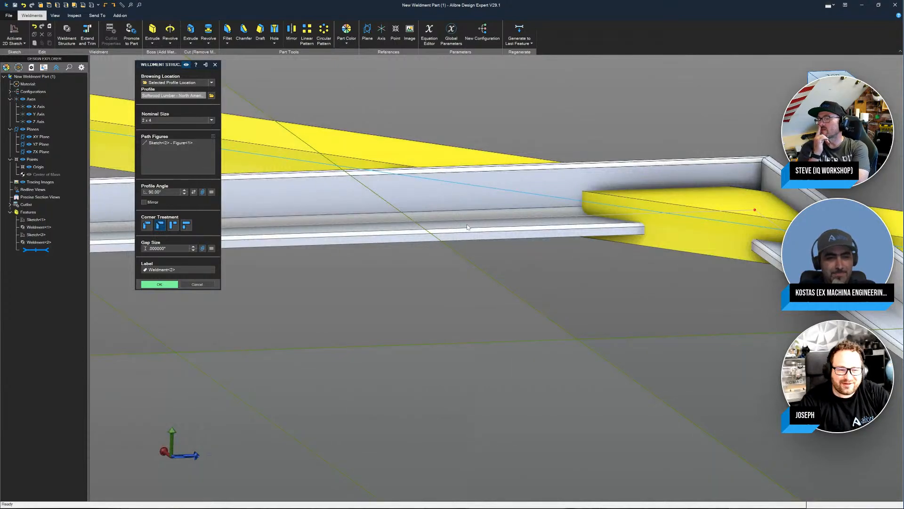
middle_drag(534, 244, 434, 232)
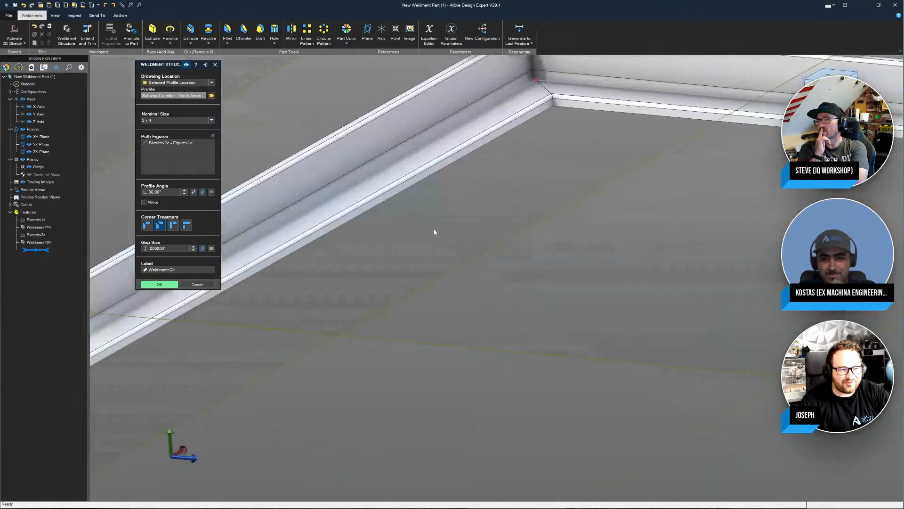
scroll(435, 231, down, 5)
scroll(592, 201, up, 6)
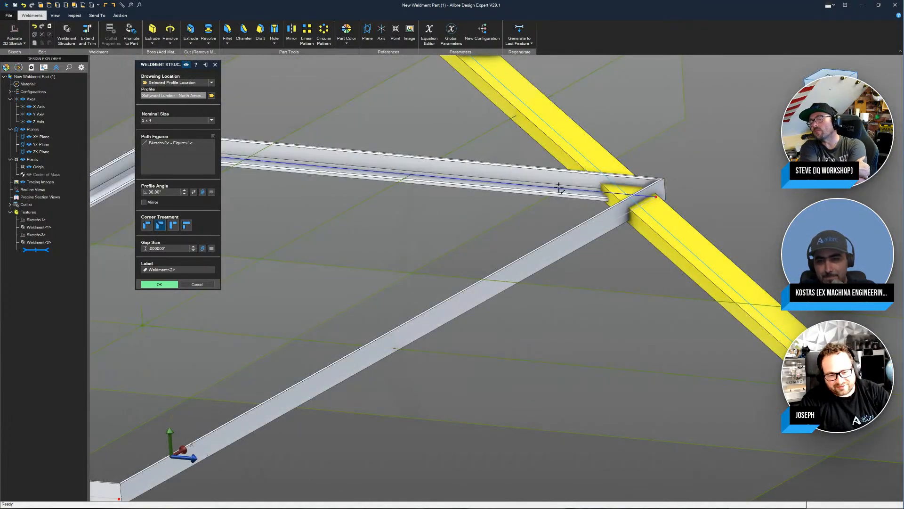
scroll(834, 386, up, 5)
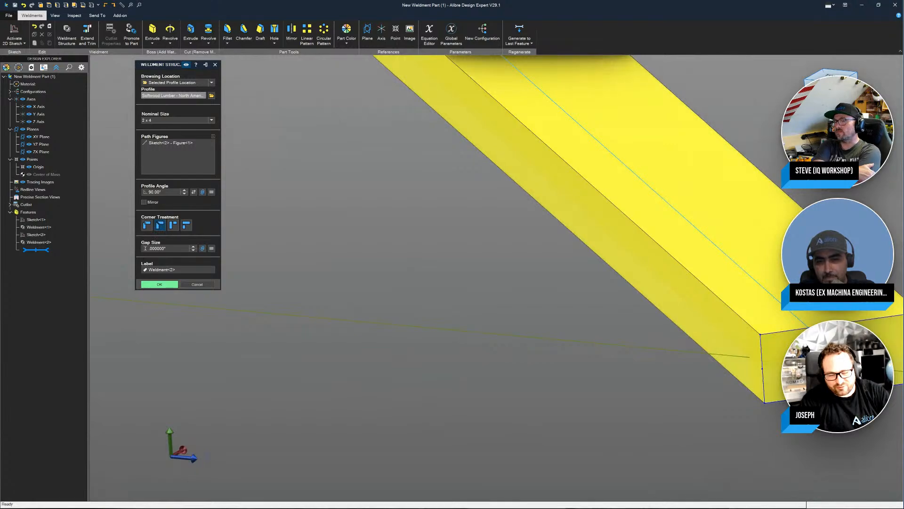
click(842, 392)
scroll(838, 393, down, 3)
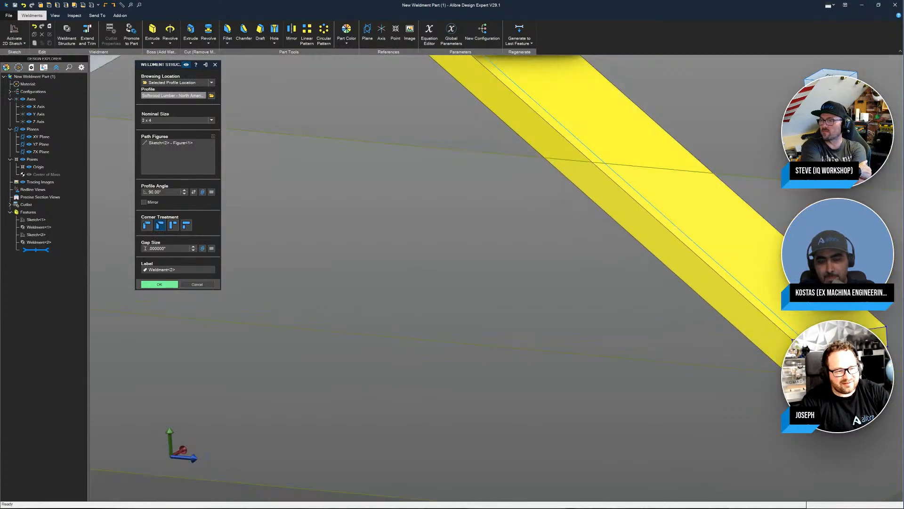
scroll(680, 192, down, 3)
scroll(557, 232, up, 3)
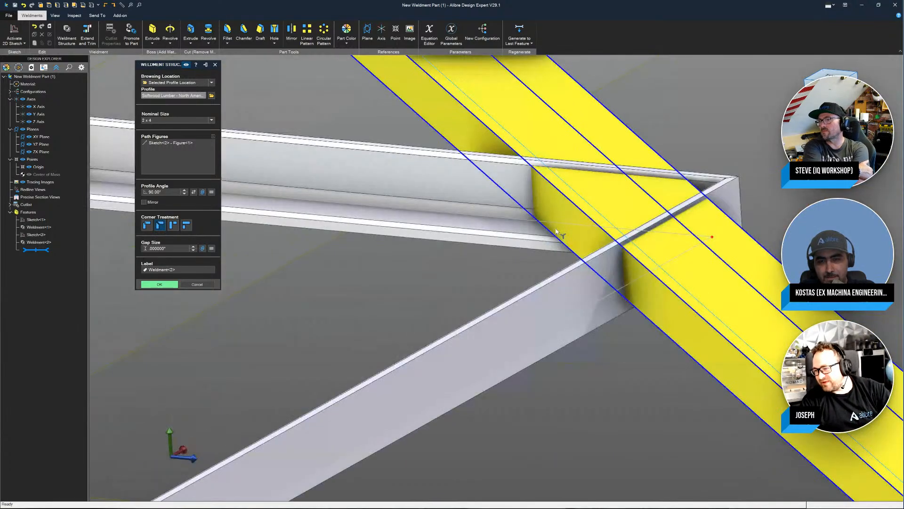
scroll(556, 232, up, 2)
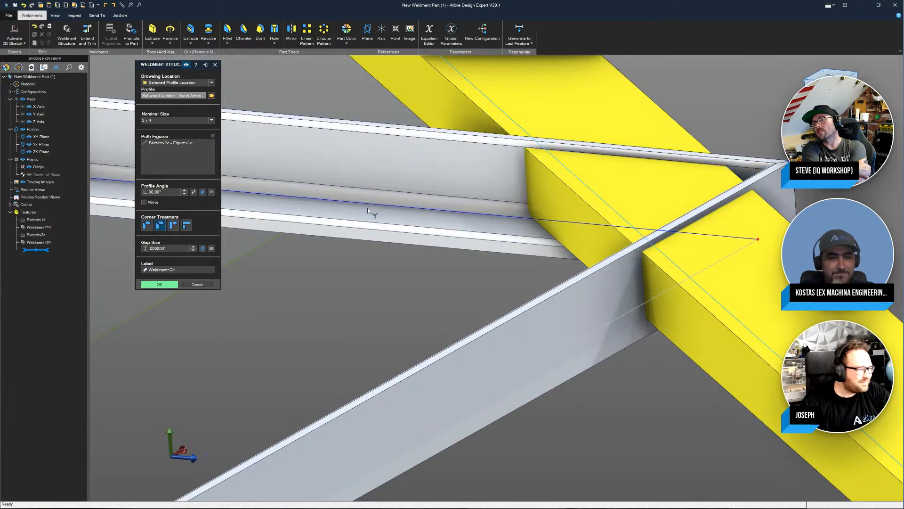
click(160, 284)
Step: Start an Extend and Trim of the diagonal 2 x 4, using the two inner frame faces at the corner as trimming planes
scroll(549, 123, down, 5)
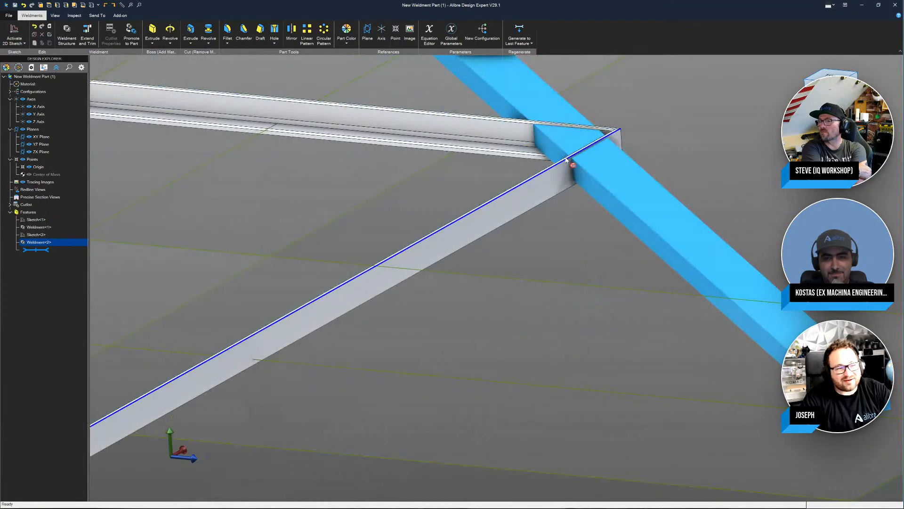
middle_drag(568, 160, 605, 176)
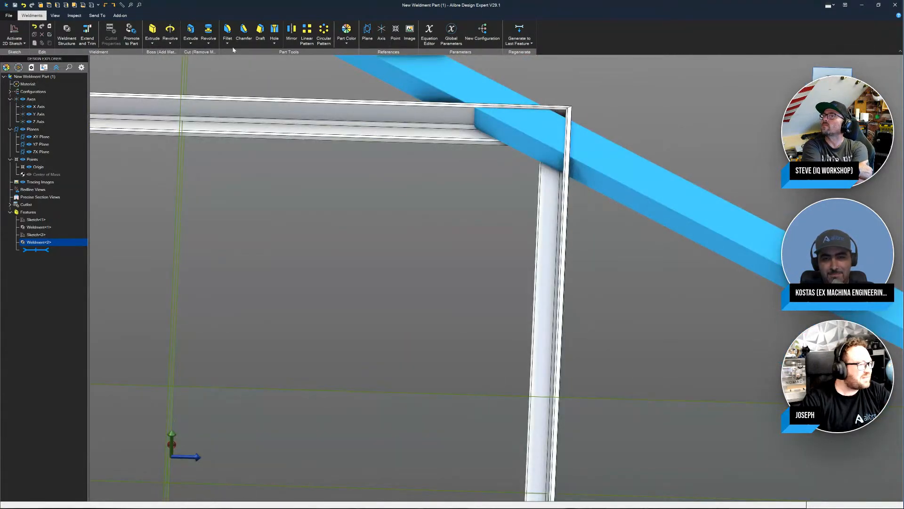
click(88, 29)
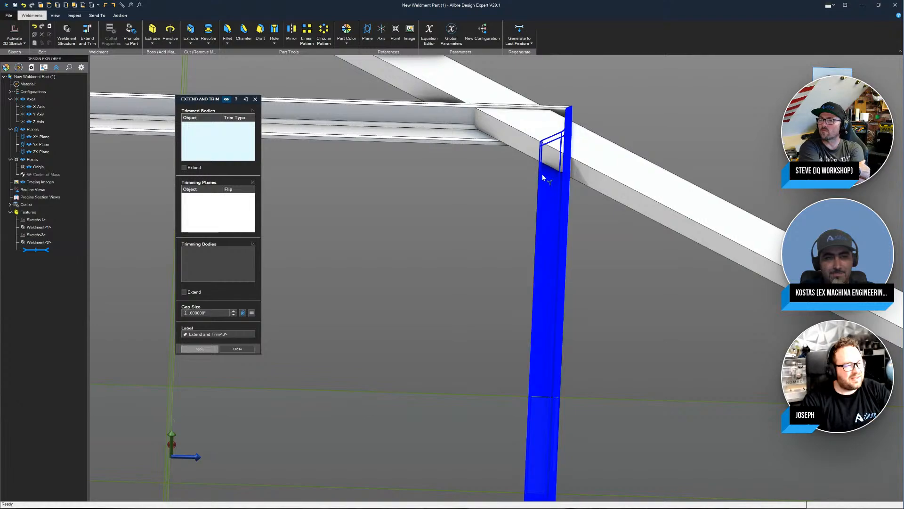
scroll(508, 98, up, 4)
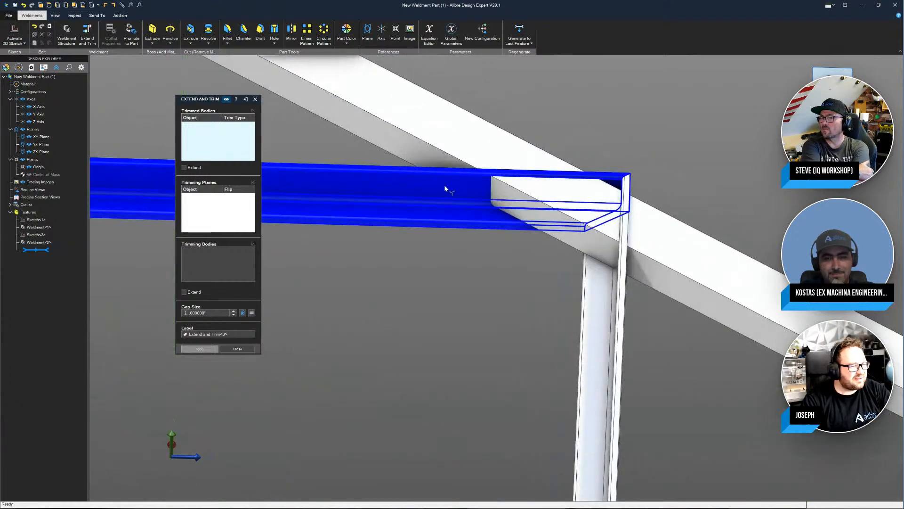
click(462, 155)
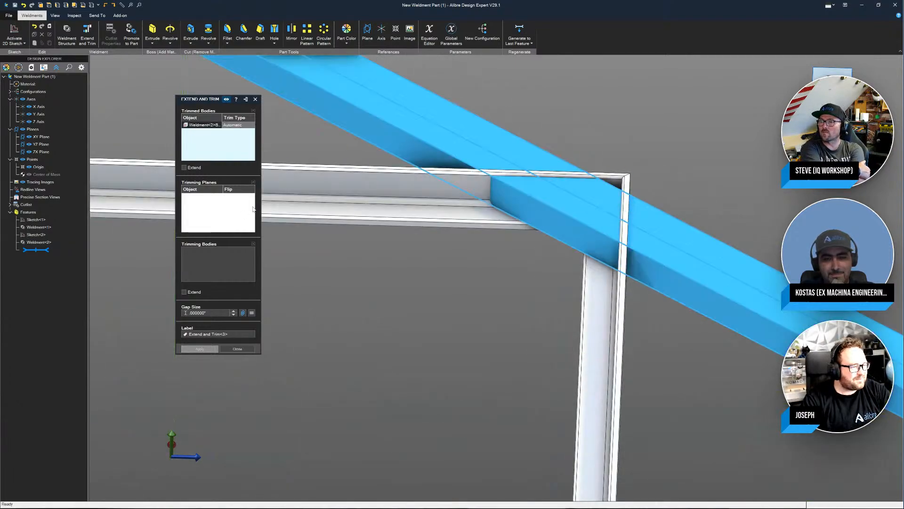
click(204, 224)
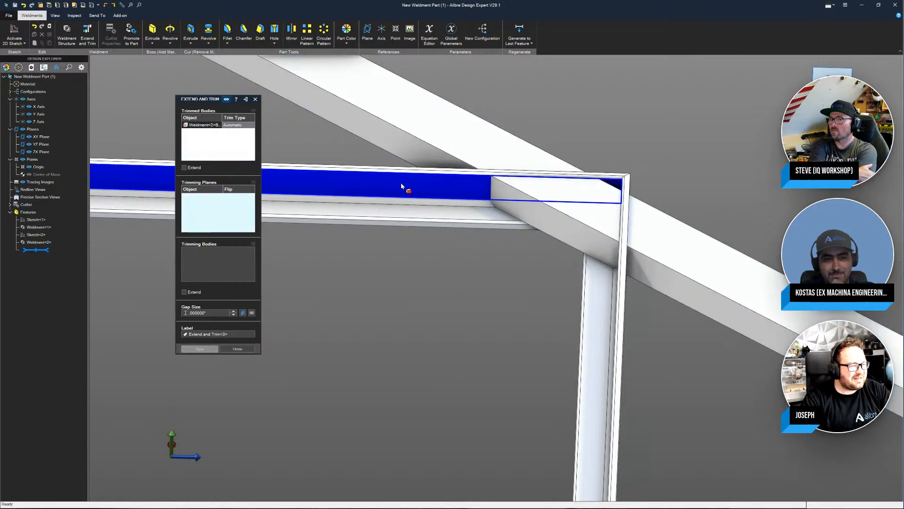
click(419, 193)
middle_drag(585, 309, 638, 304)
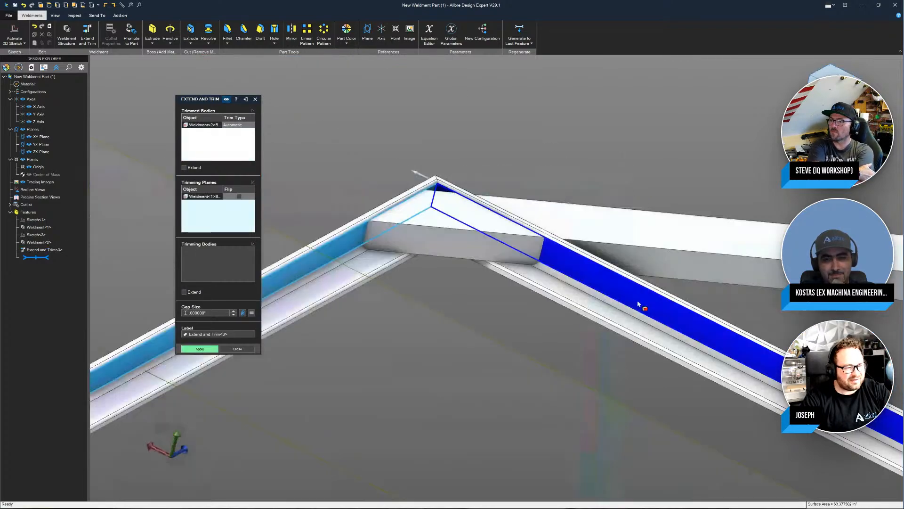
click(638, 304)
middle_drag(547, 267, 497, 116)
scroll(499, 113, up, 2)
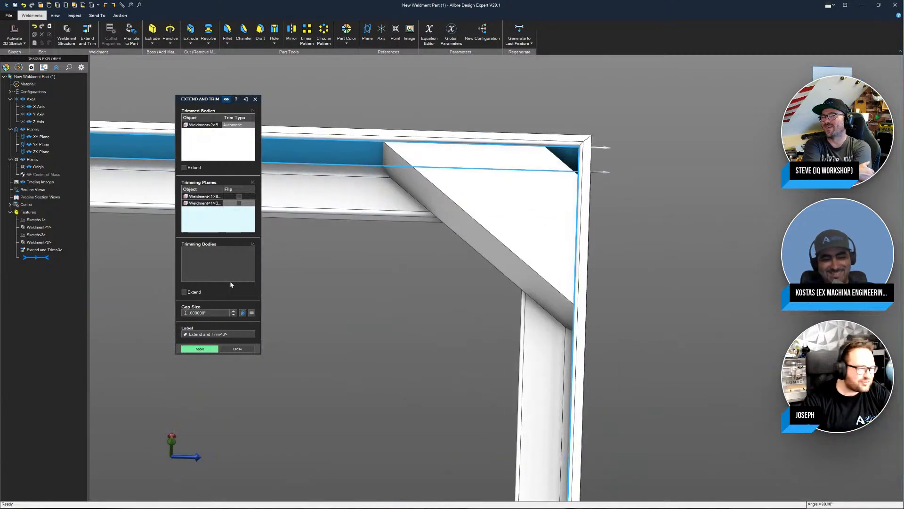
Step: Try a gap size of .8 inches on the corner trim and return the gap to 0
click(234, 311)
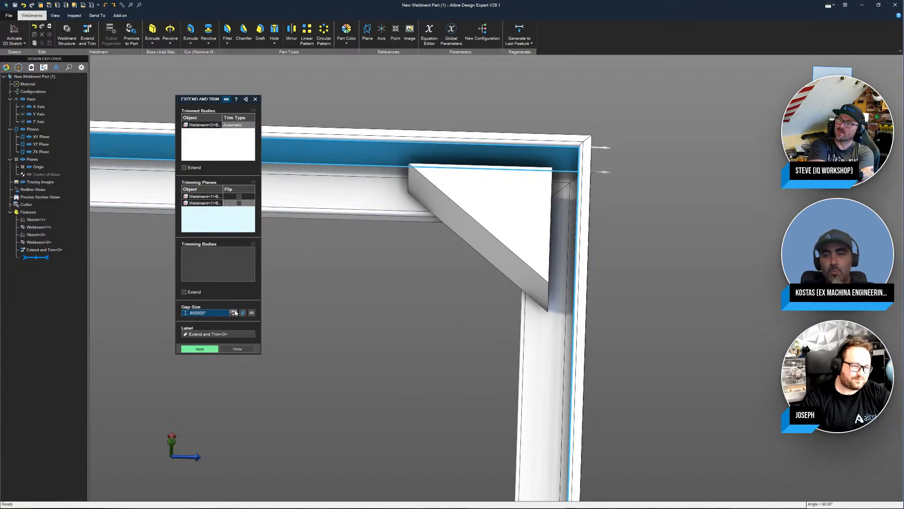
click(234, 314)
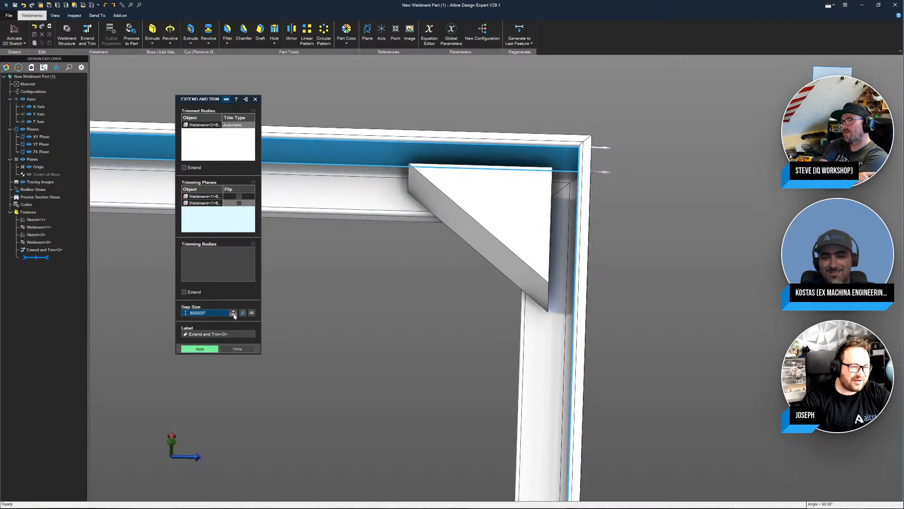
click(234, 314)
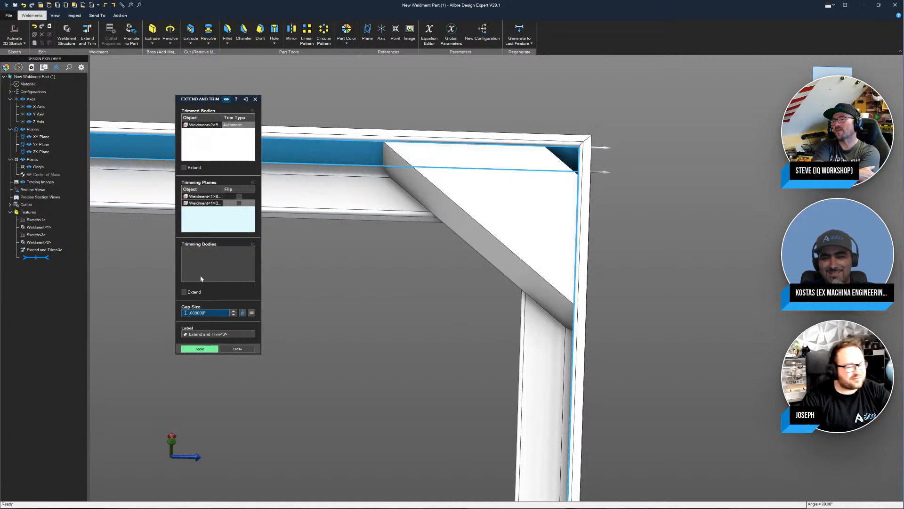
Step: Apply the Extend and Trim to the 2 x 4 and inspect the trimmed brace inside the frame corner
click(200, 349)
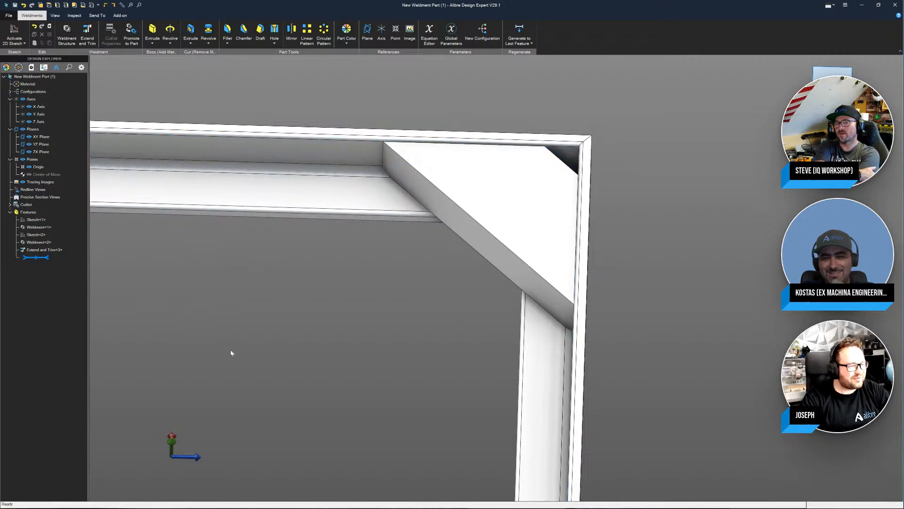
middle_drag(379, 332, 325, 226)
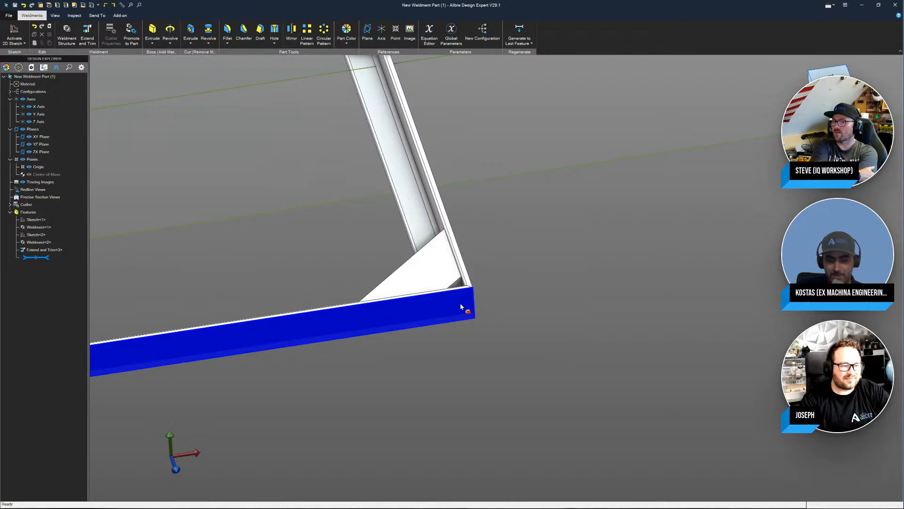
middle_drag(461, 306, 513, 305)
scroll(604, 277, down, 2)
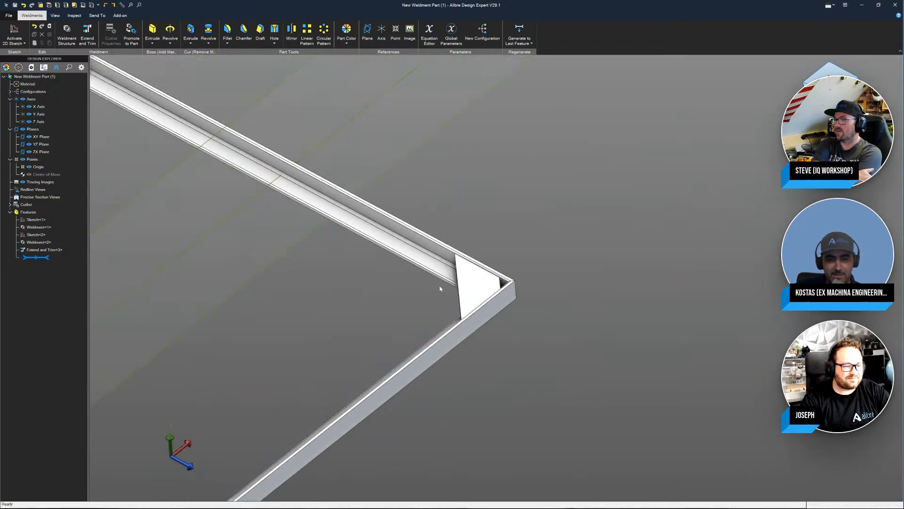
scroll(440, 289, up, 2)
scroll(439, 288, up, 2)
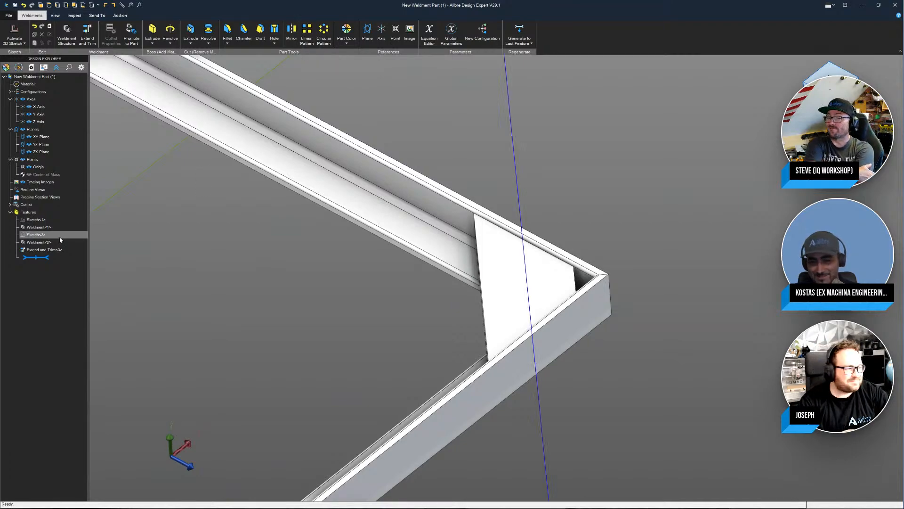
Step: Shorten the diagonal path line at both ends in its sketch, and regenerate the model to the last feature
right_click(36, 235)
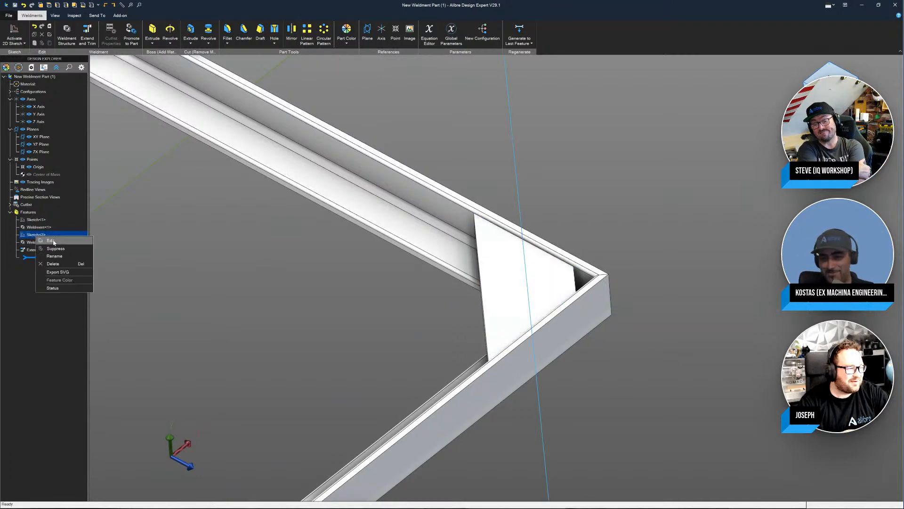
click(47, 257)
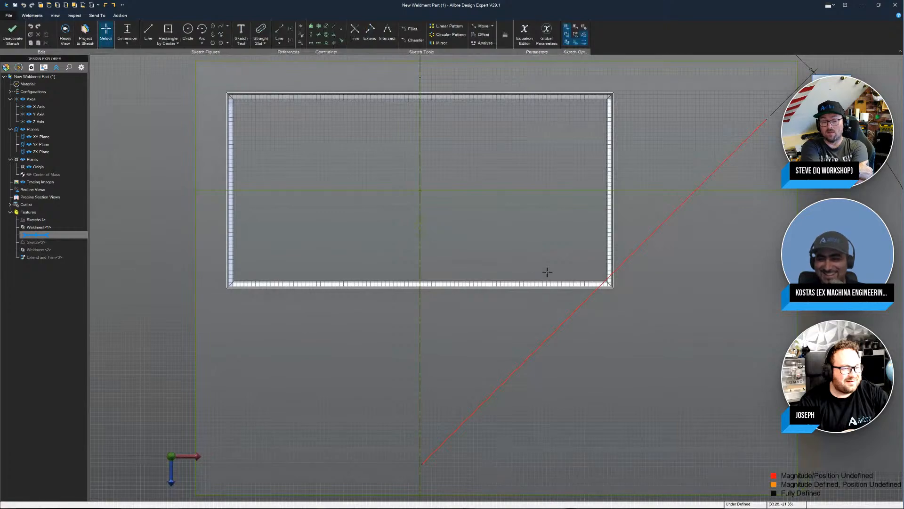
scroll(548, 272, down, 2)
mouse_move(705, 162)
mouse_down()
mouse_move(696, 184)
mouse_move(644, 220)
mouse_move(630, 242)
mouse_up()
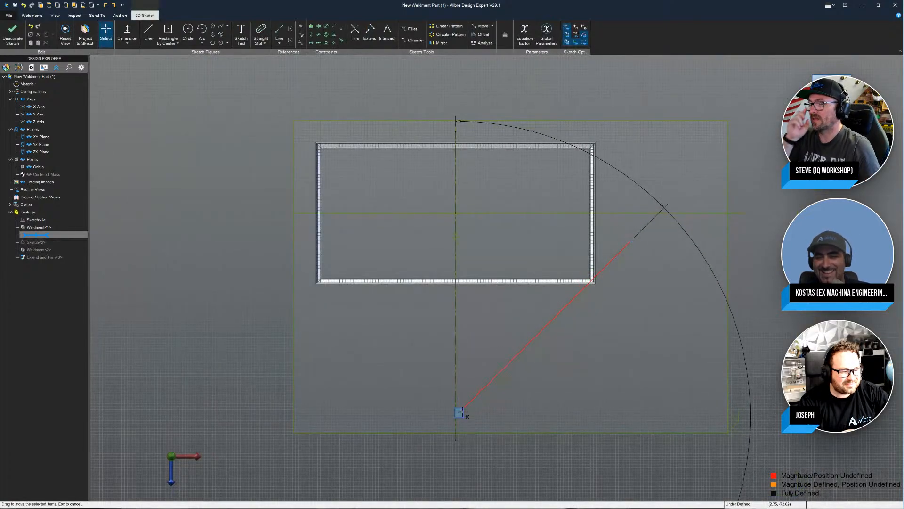
mouse_move(460, 413)
mouse_down()
mouse_move(488, 374)
mouse_move(565, 309)
mouse_move(498, 372)
mouse_up()
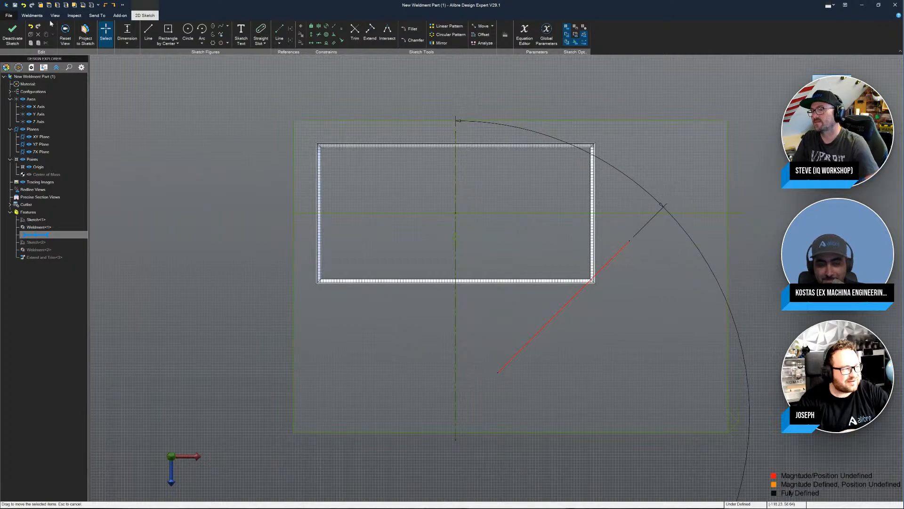
click(12, 34)
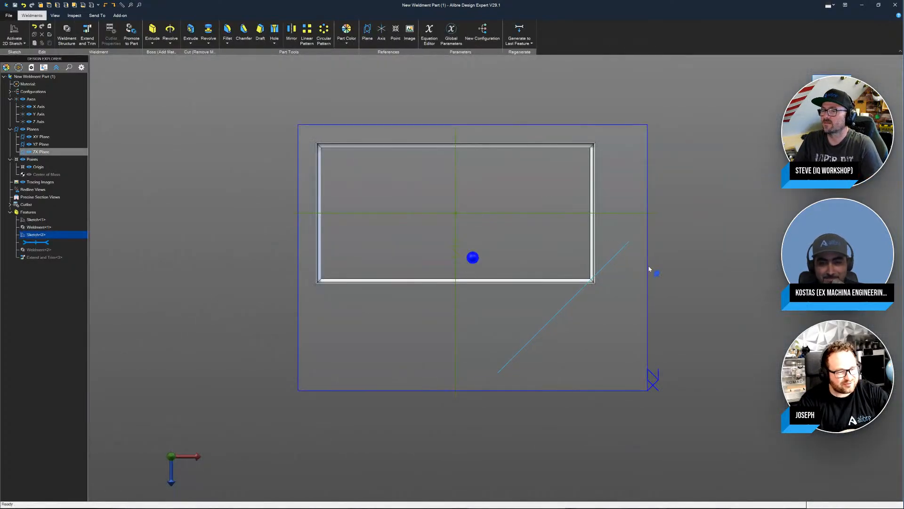
scroll(649, 269, up, 2)
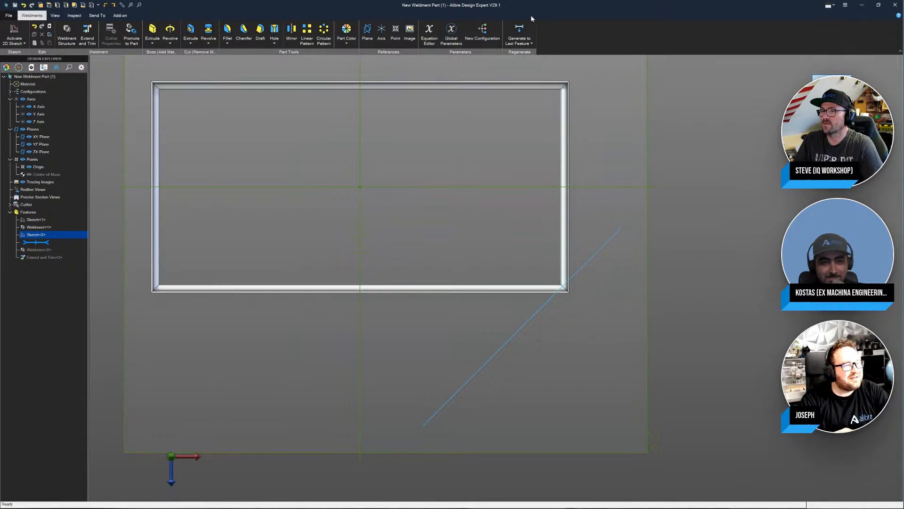
click(519, 32)
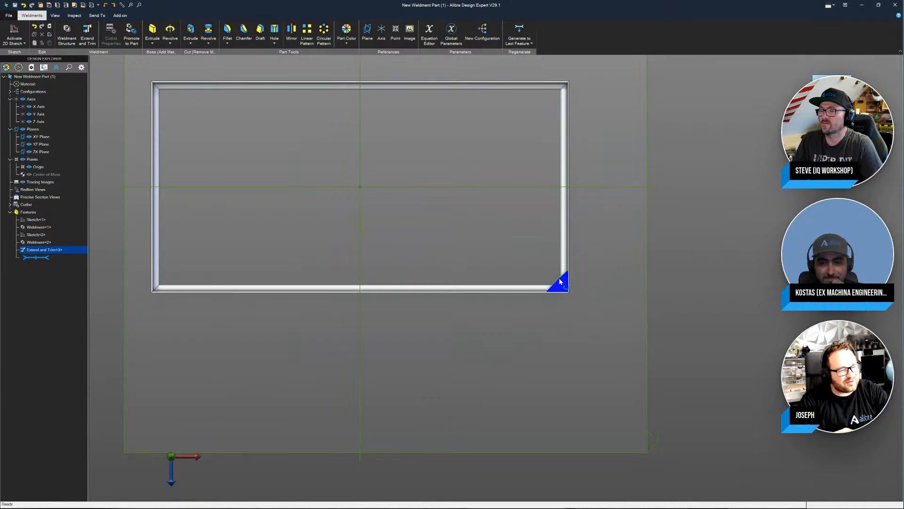
Step: Start a linear pattern of the trimmed 2 x 4 weldment, using the mitre joint edge at the frame corner as the first direction
middle_drag(560, 281, 578, 275)
scroll(576, 275, up, 3)
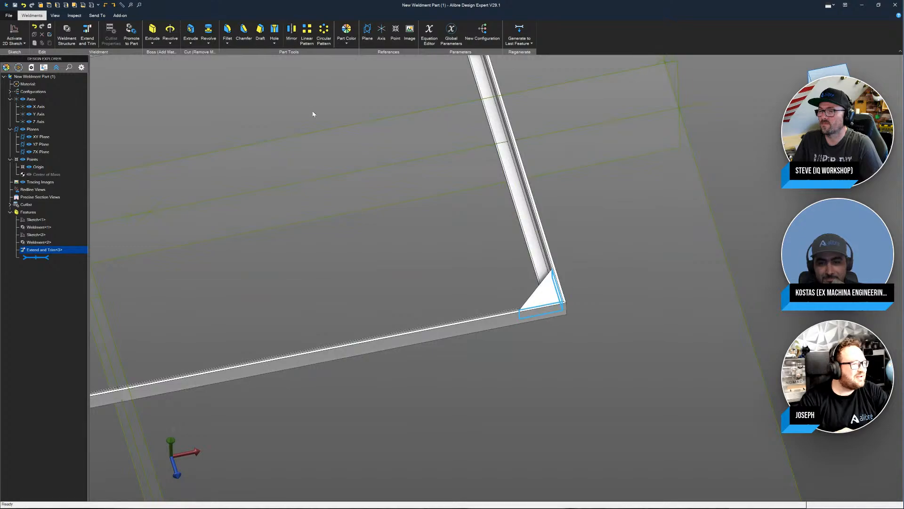
click(306, 33)
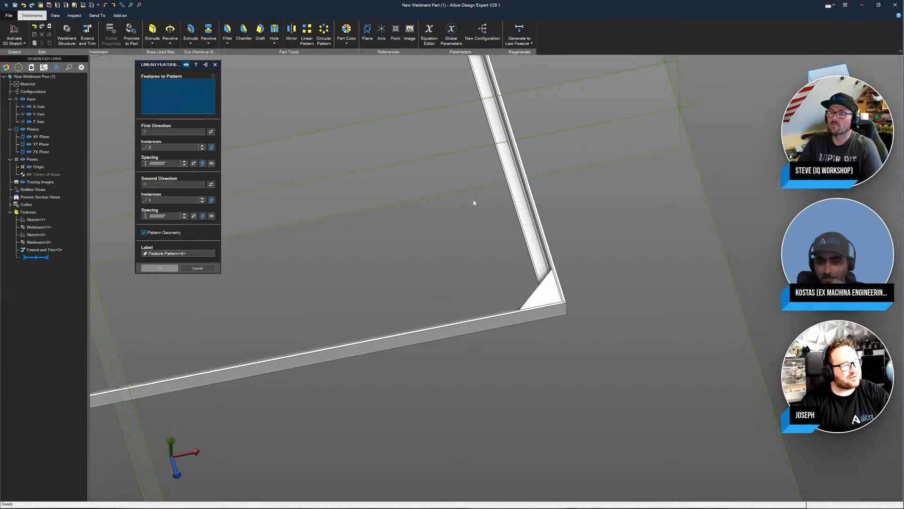
middle_drag(476, 197, 494, 155)
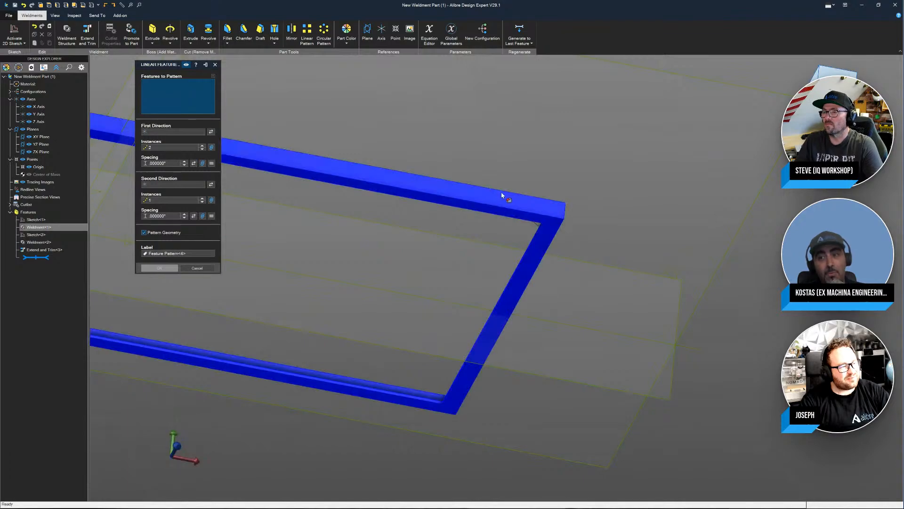
scroll(504, 196, up, 3)
scroll(560, 242, up, 2)
click(570, 256)
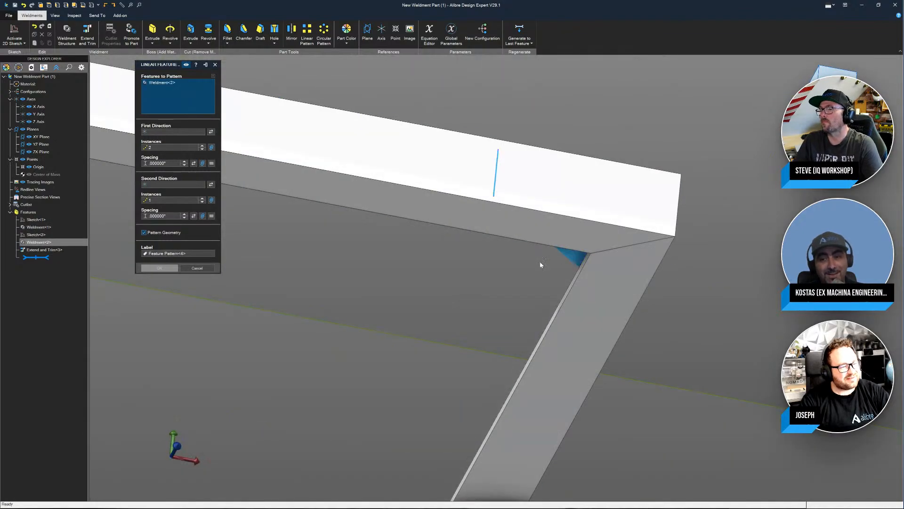
click(155, 132)
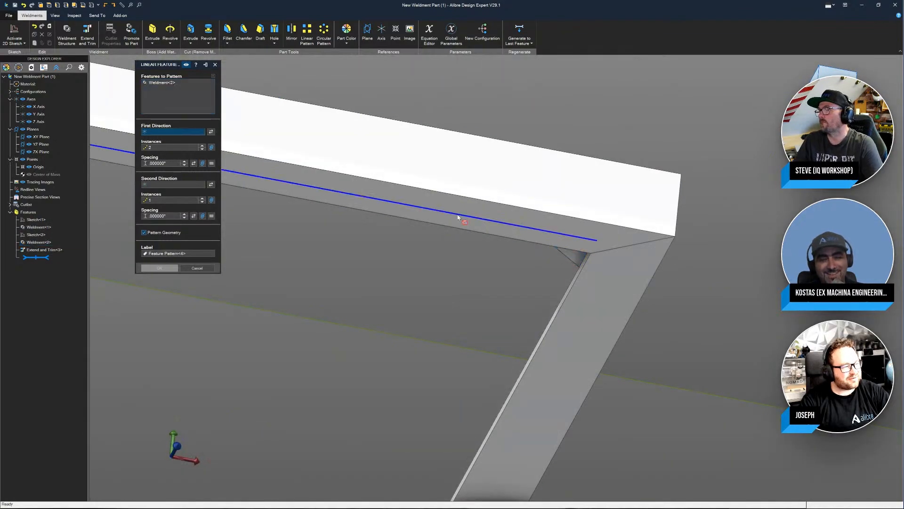
click(635, 246)
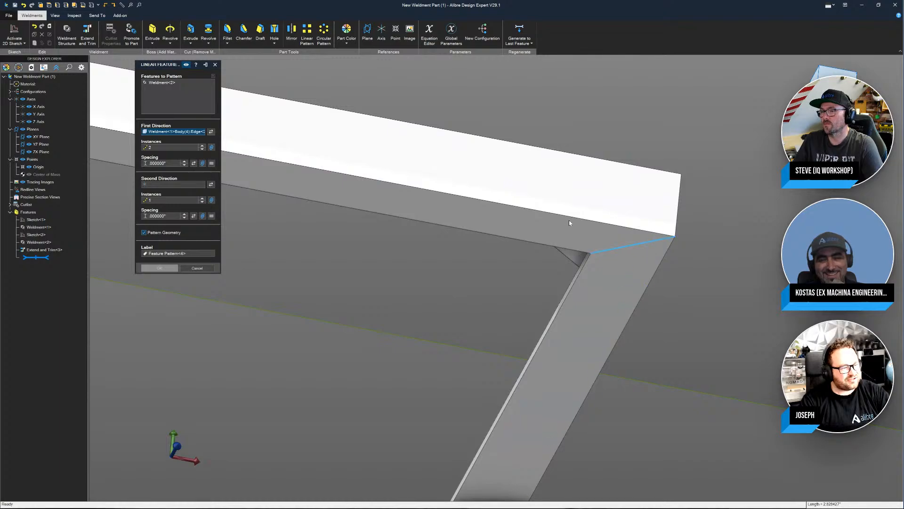
Step: Set the first-direction spacing of the 2 x 4 pattern to 3.75 inches and preview it
scroll(569, 221, down, 2)
scroll(570, 223, down, 2)
middle_drag(580, 213, 561, 318)
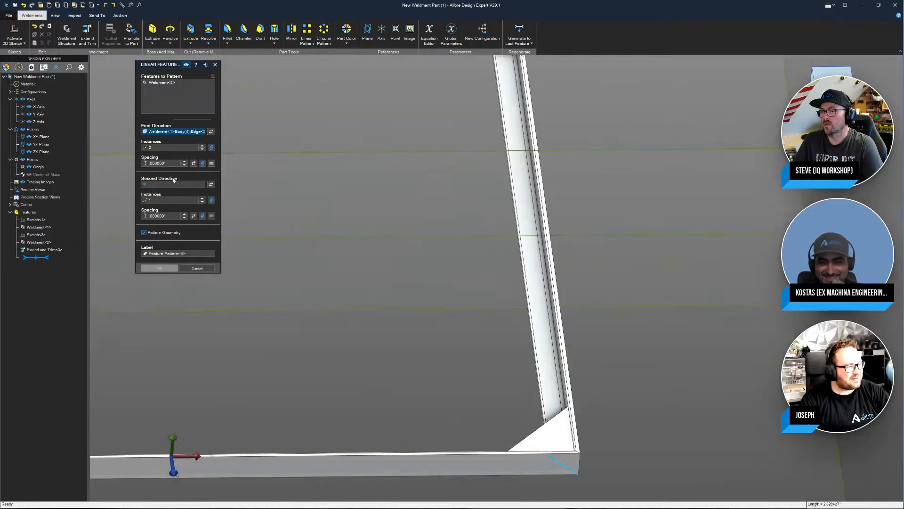
click(173, 164)
text(3.7)
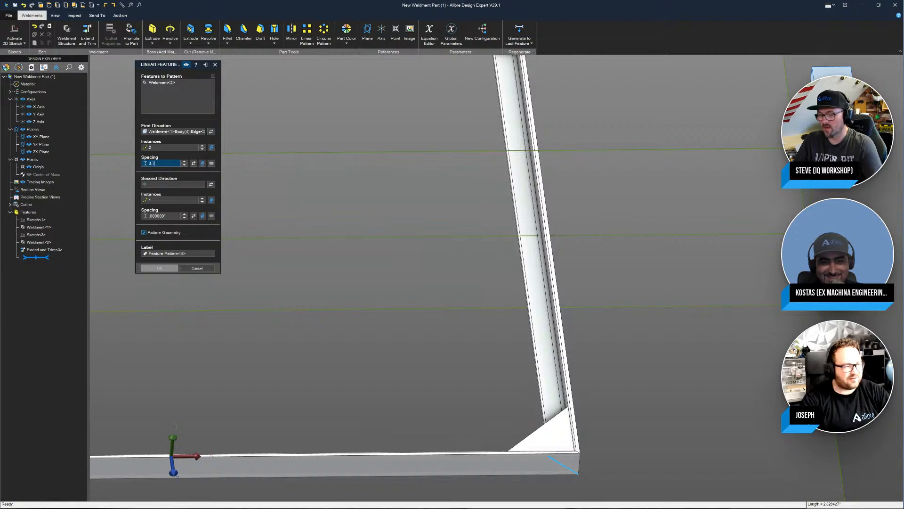
text(5)
click(187, 103)
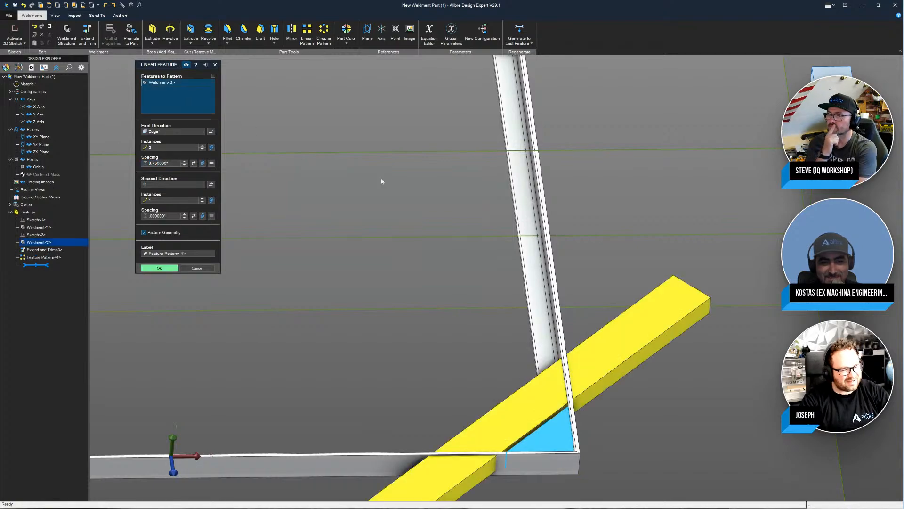
Step: Try 15 instances in the first direction of the 2 x 4 pattern
scroll(646, 234, down, 4)
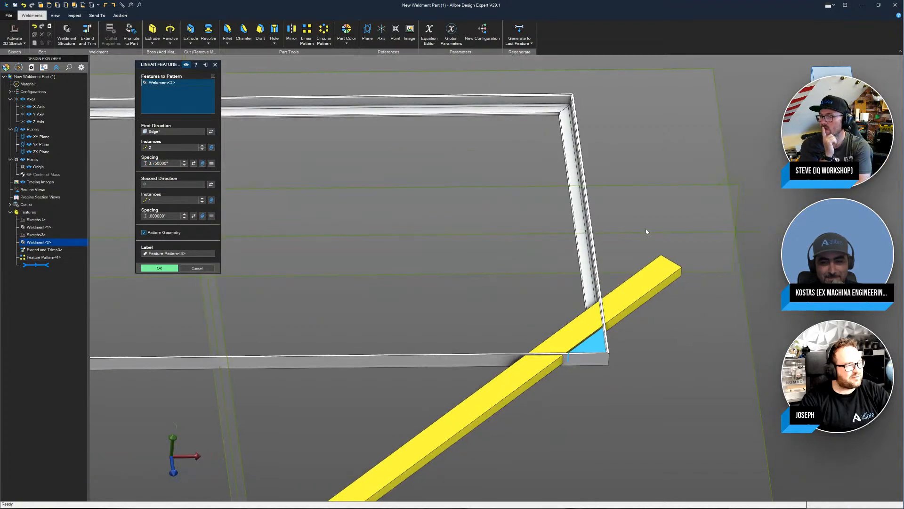
scroll(646, 231, down, 2)
click(185, 147)
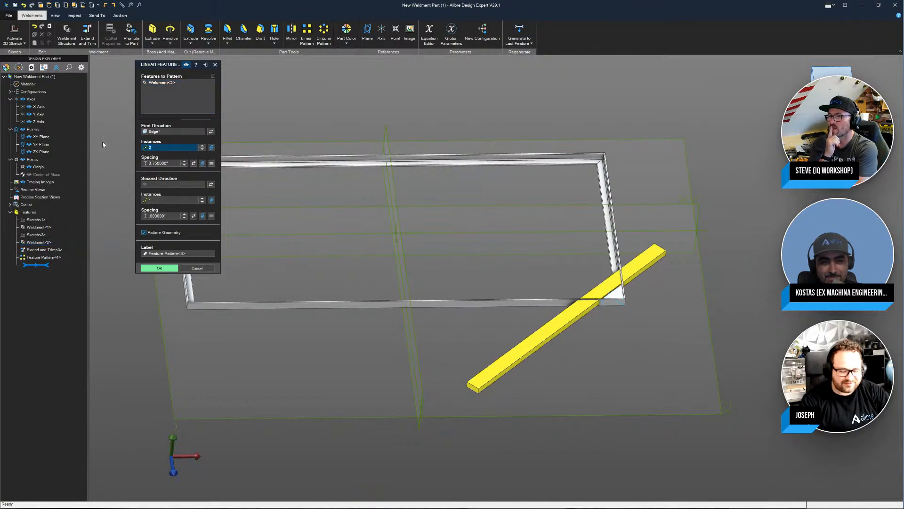
text(15)
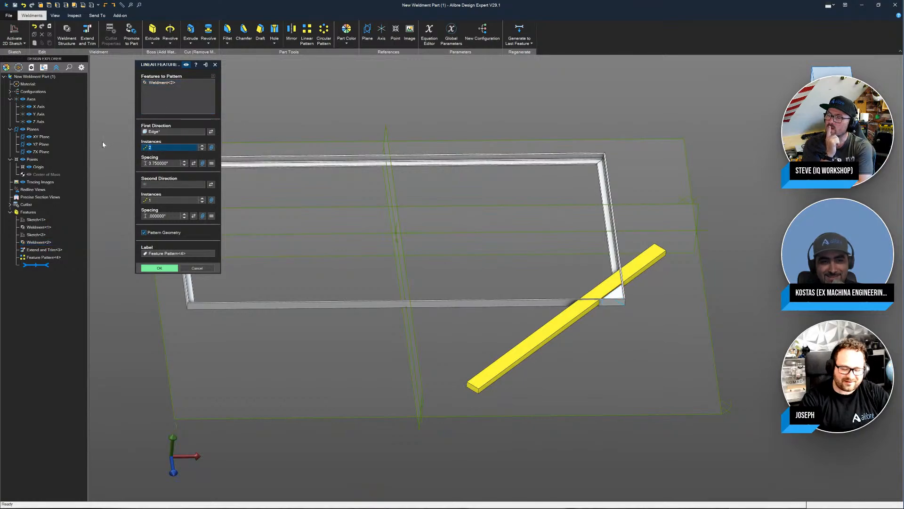
click(178, 101)
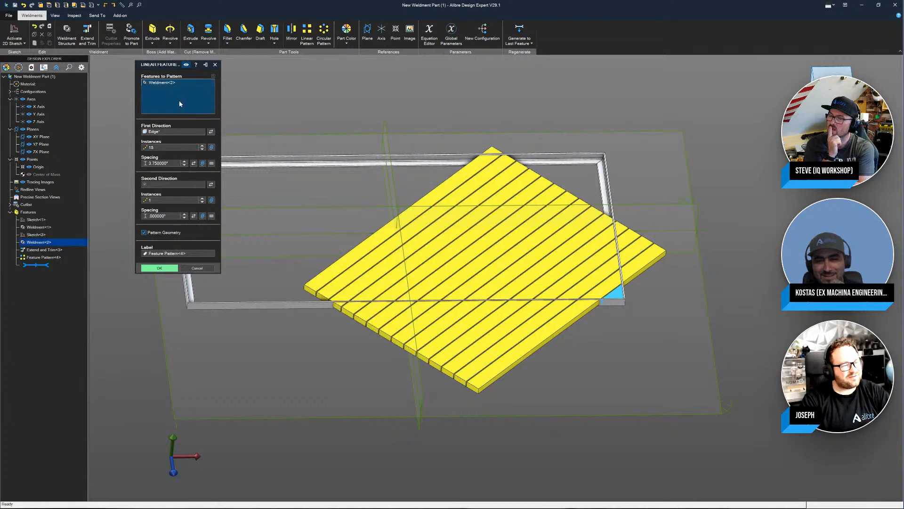
Step: Increase the 2 x 4 pattern to 30 instances across the frame and fine-tune the count to 29
middle_drag(521, 213, 492, 232)
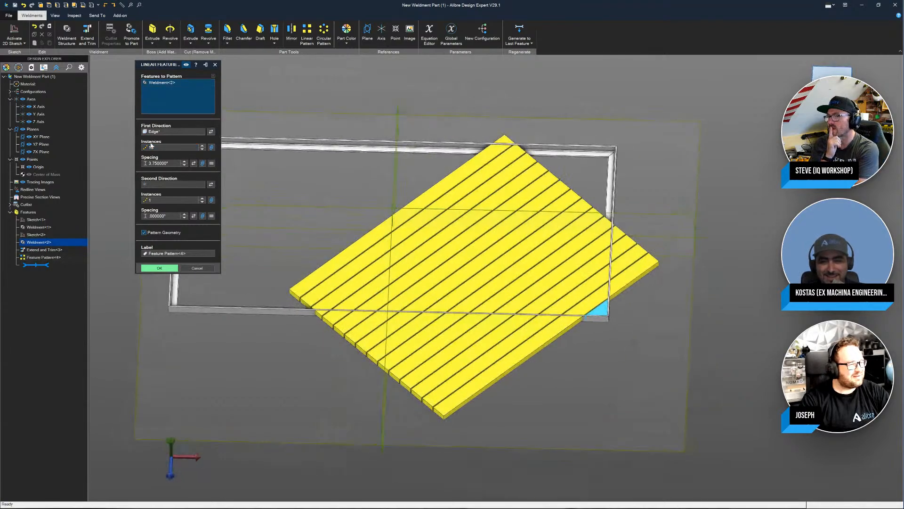
click(168, 147)
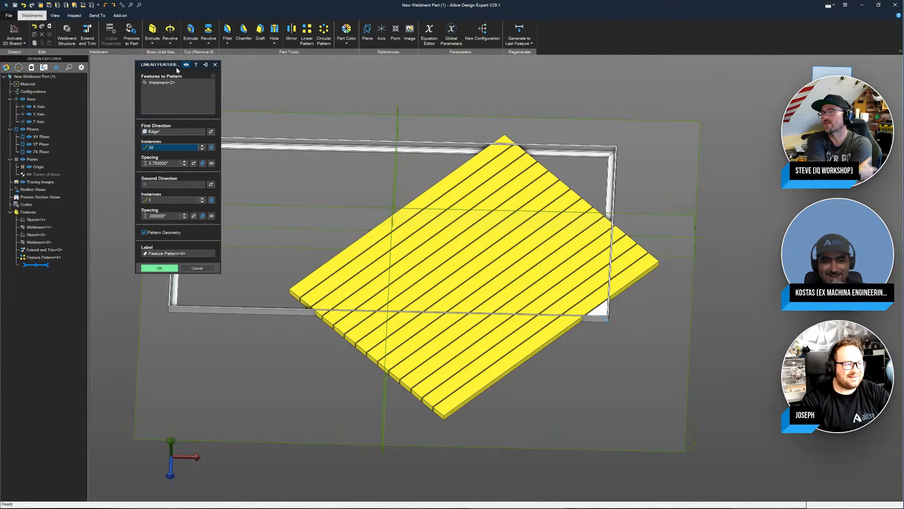
click(177, 98)
scroll(658, 200, down, 3)
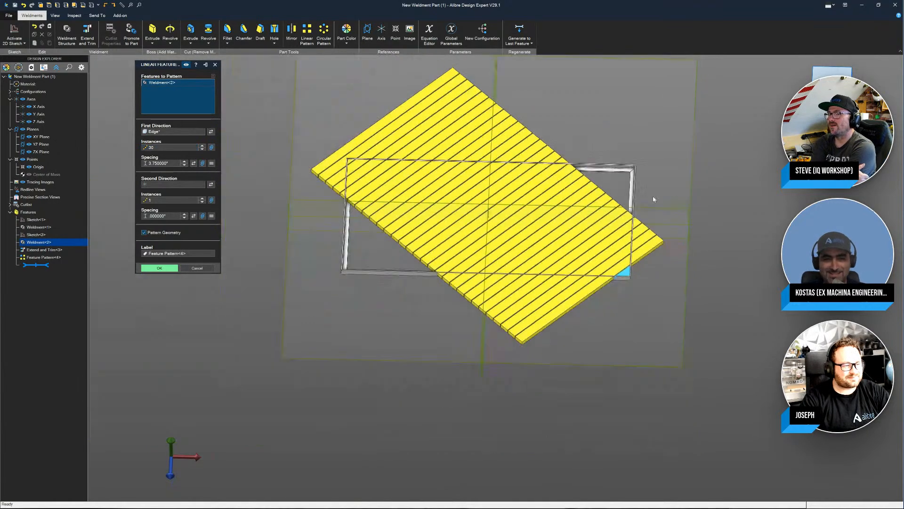
scroll(559, 135, up, 3)
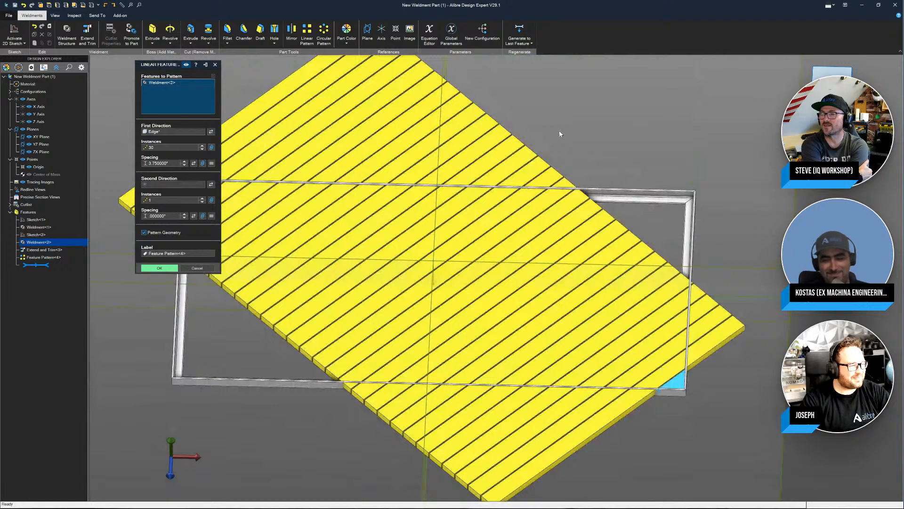
scroll(559, 134, down, 3)
click(202, 149)
click(202, 149)
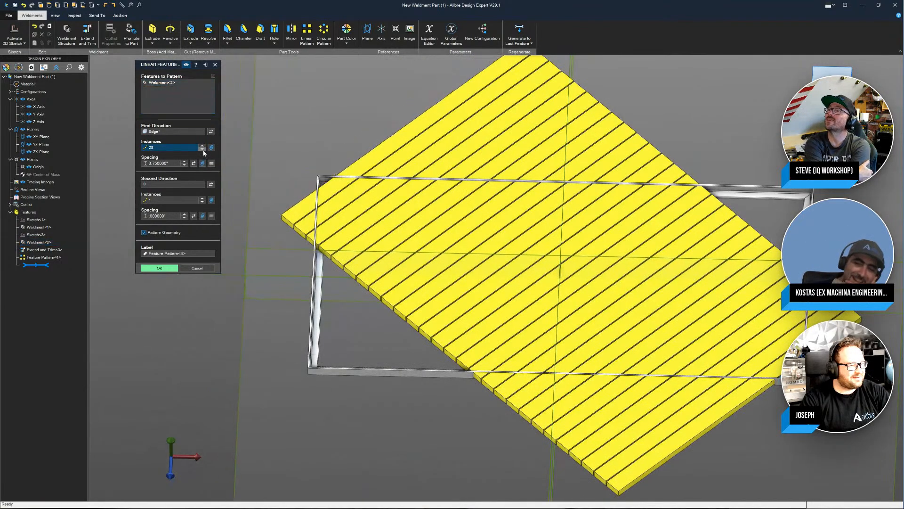
click(202, 146)
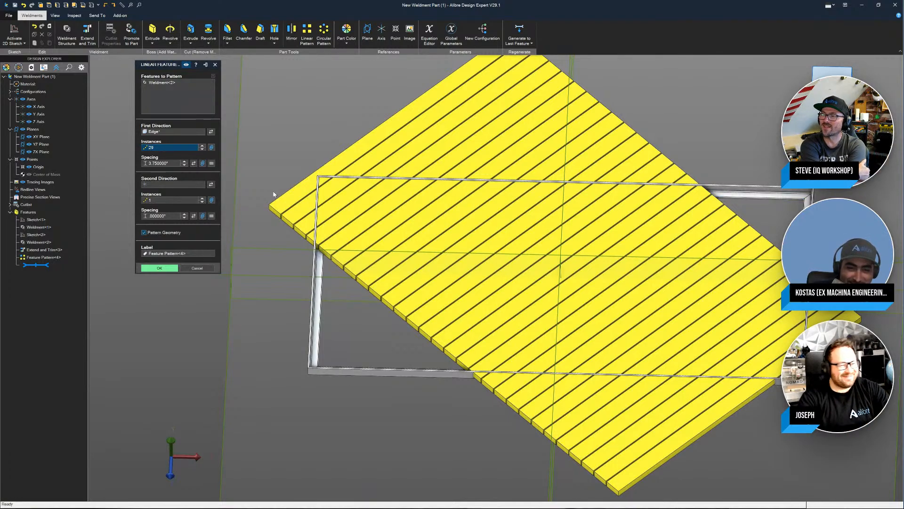
click(162, 108)
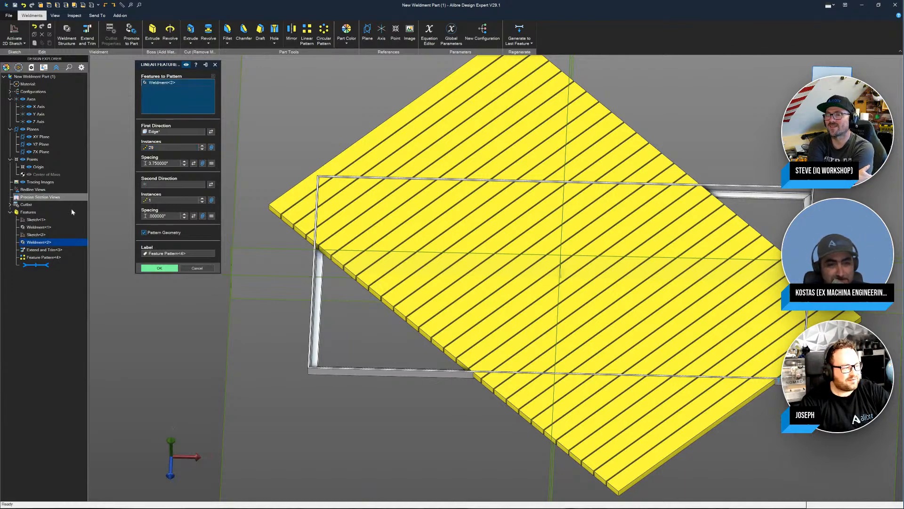
Step: Include the Extend and Trim feature in the linear pattern, turn off Pattern Geometry, and apply the pattern
click(60, 250)
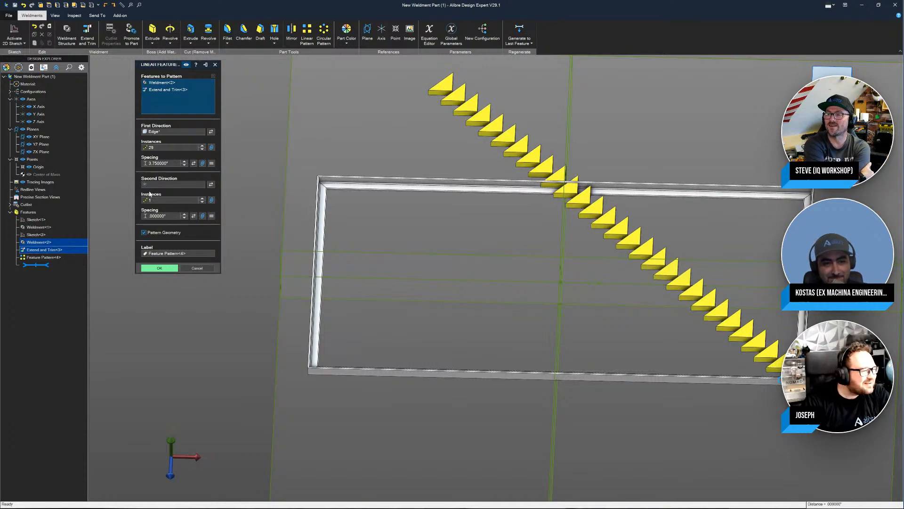
click(143, 234)
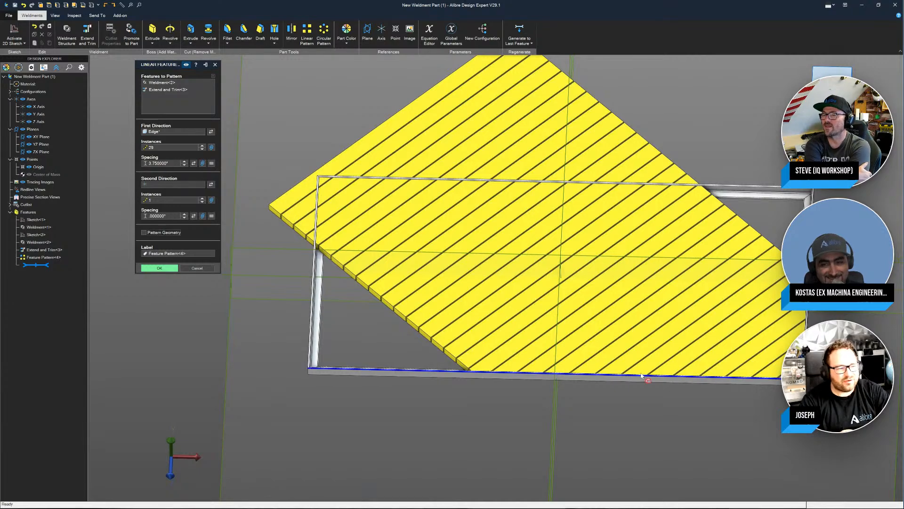
click(160, 268)
click(43, 258)
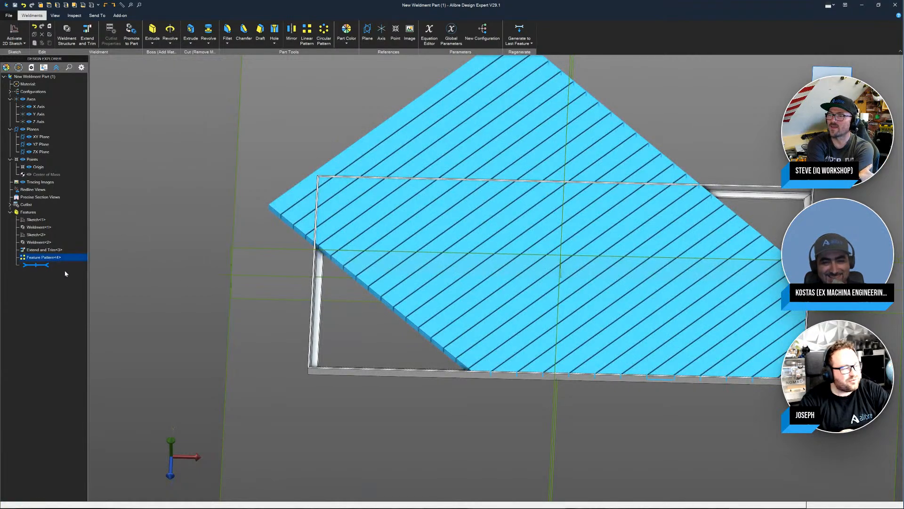
Step: Add the other two inner frame faces as trimming planes of the existing Extend and Trim, and regenerate to the last feature
double_click(44, 250)
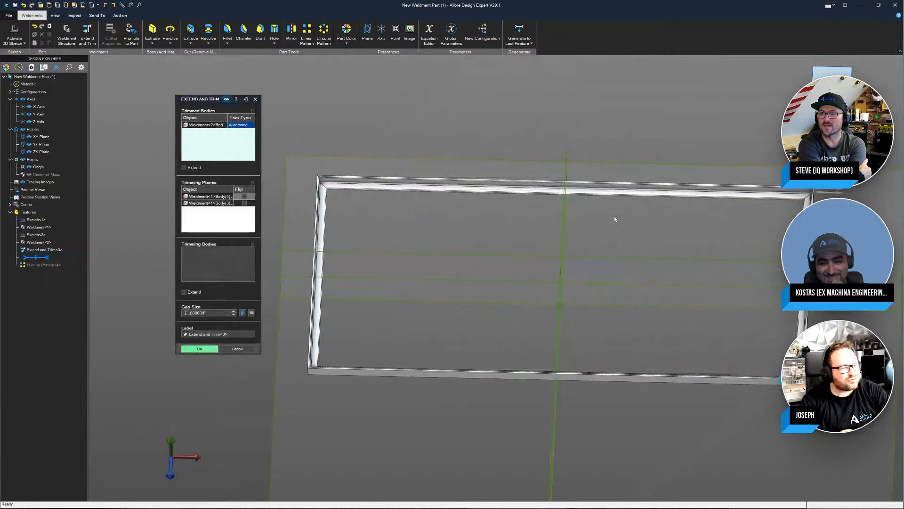
click(216, 214)
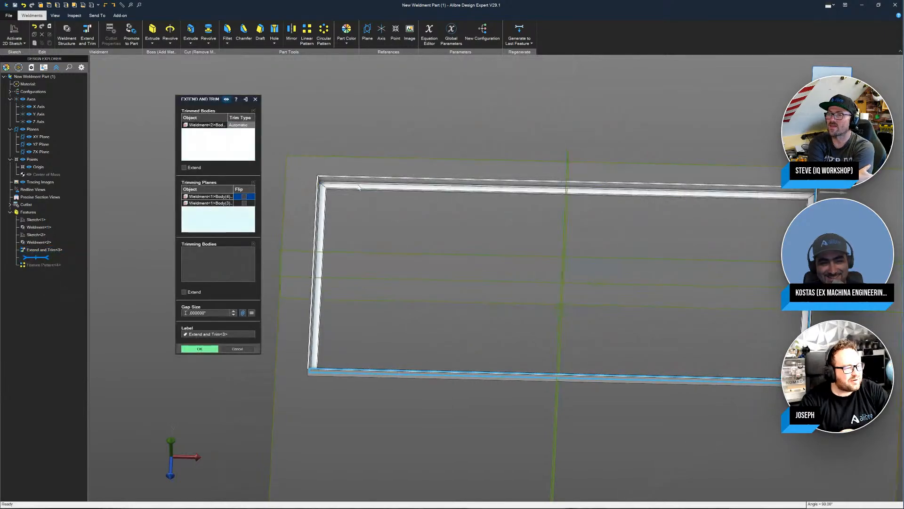
scroll(359, 187, up, 3)
click(342, 181)
middle_drag(315, 205, 373, 185)
click(373, 185)
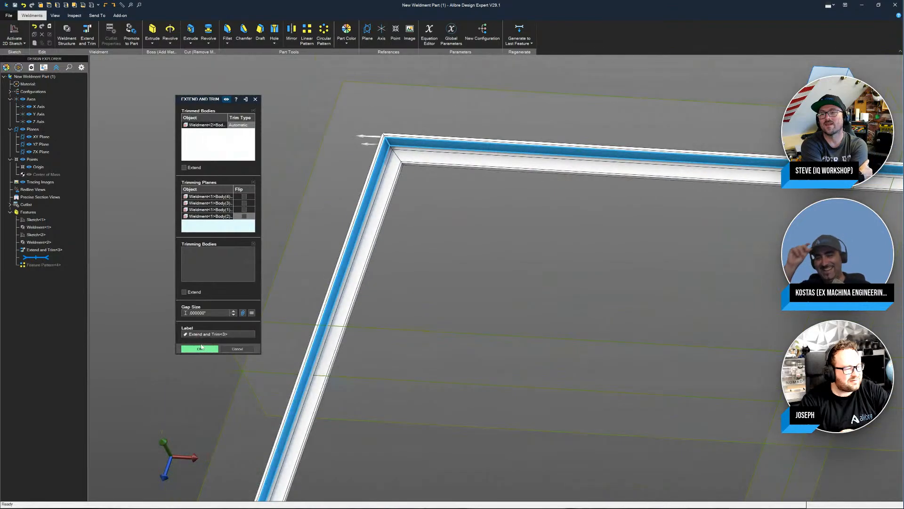
click(199, 348)
click(520, 27)
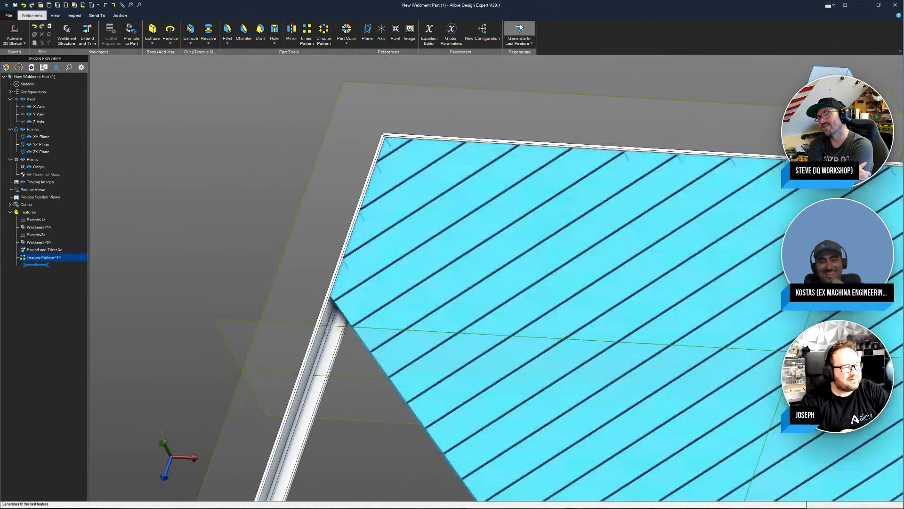
scroll(441, 150, down, 5)
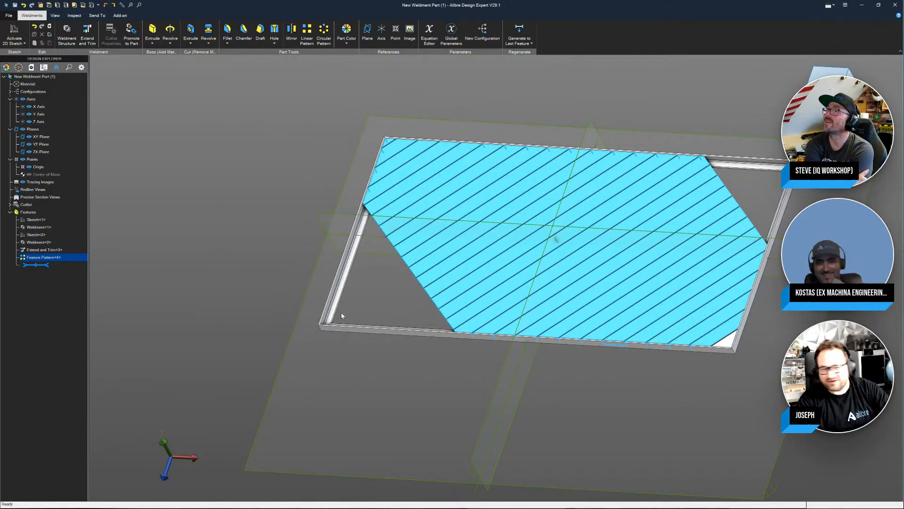
click(266, 204)
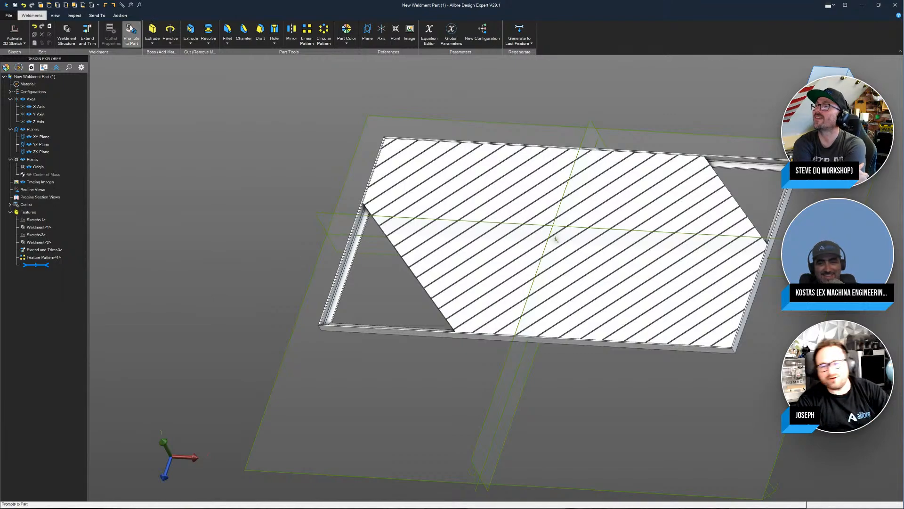
Step: Start a new Extend and Trim and pick the patterned 2 x 4 boards across the frame as trimmed bodies
click(86, 31)
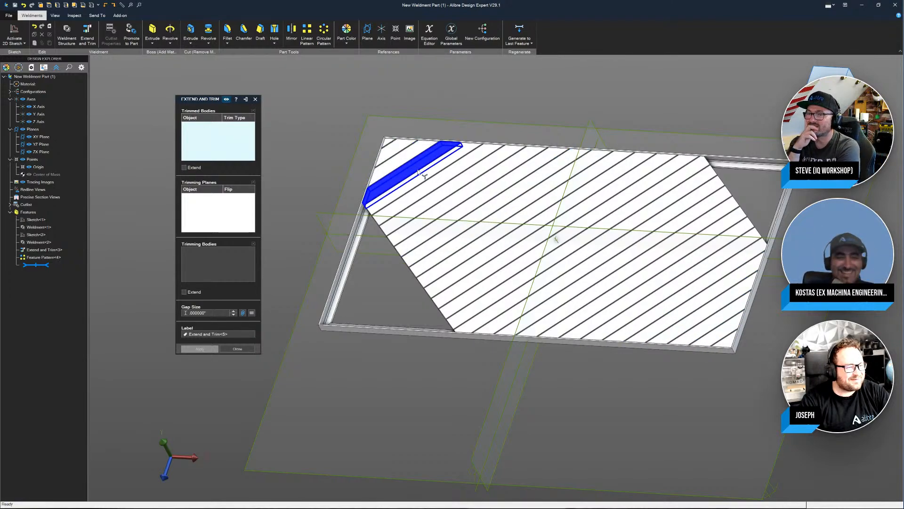
click(415, 167)
click(422, 173)
click(431, 177)
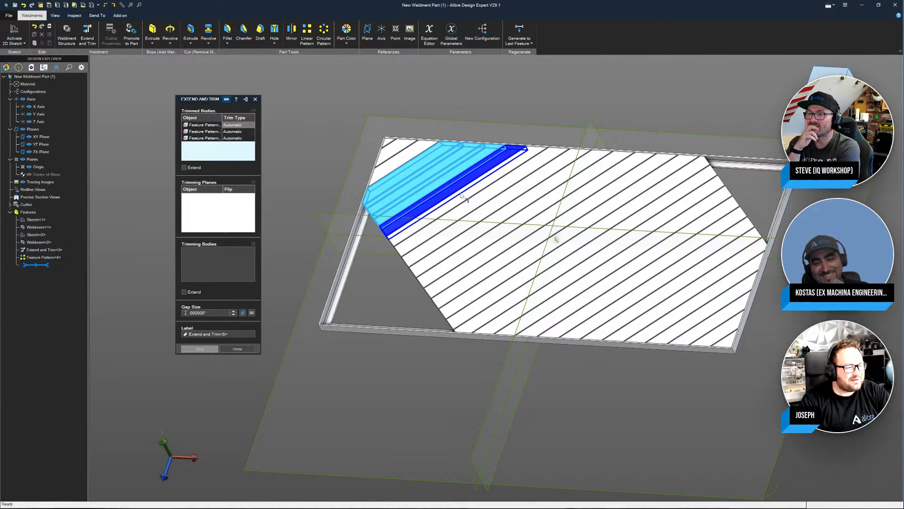
click(439, 182)
click(447, 187)
click(468, 197)
click(490, 208)
click(505, 215)
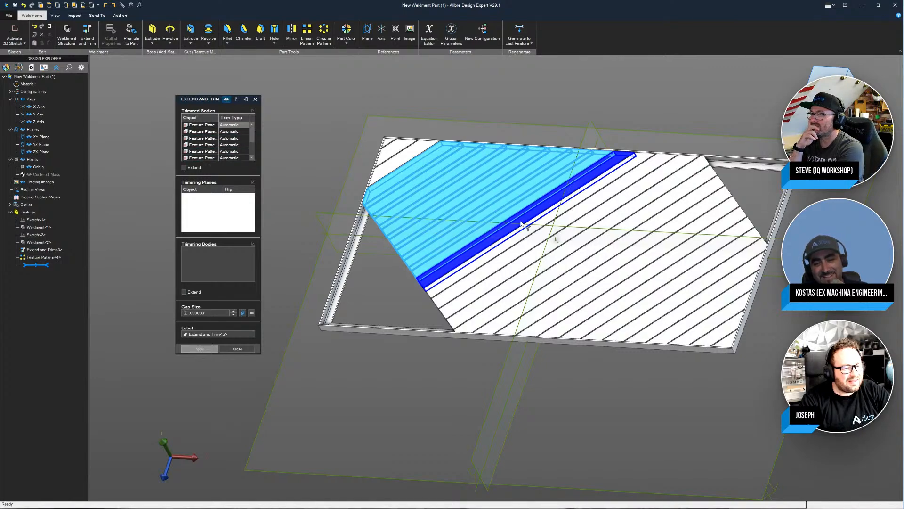
click(533, 229)
click(524, 221)
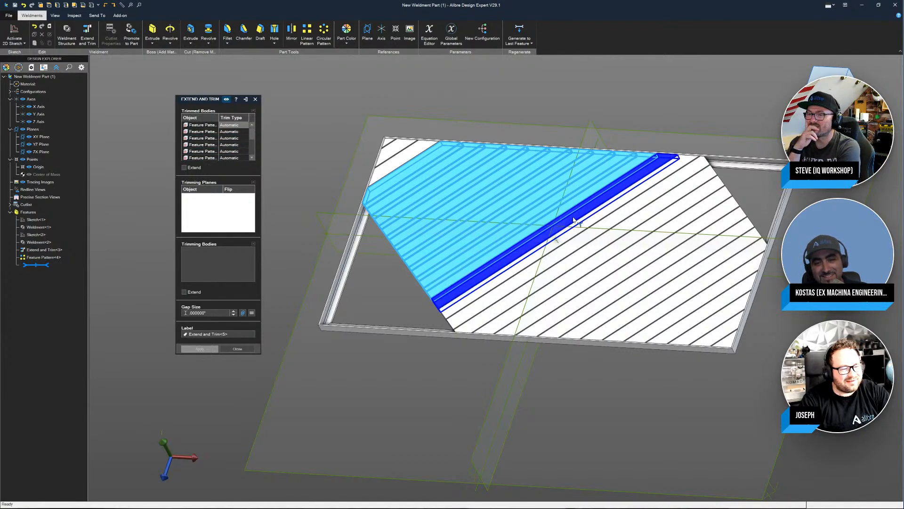
click(603, 218)
click(604, 197)
click(636, 204)
click(654, 210)
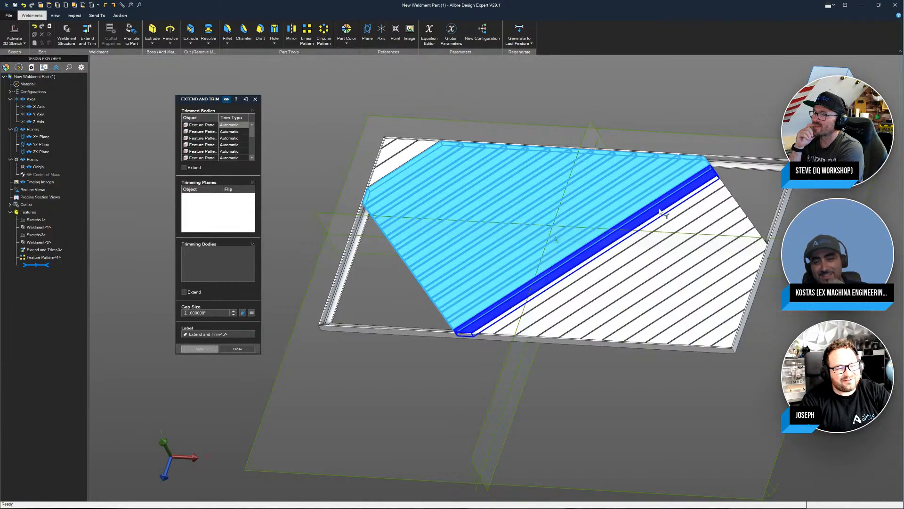
click(690, 222)
click(698, 231)
click(713, 234)
click(725, 243)
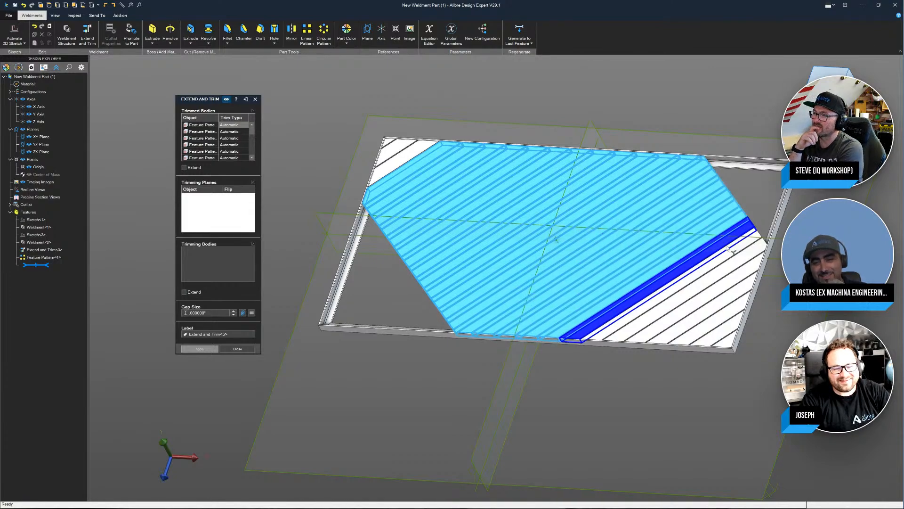
click(732, 251)
click(740, 273)
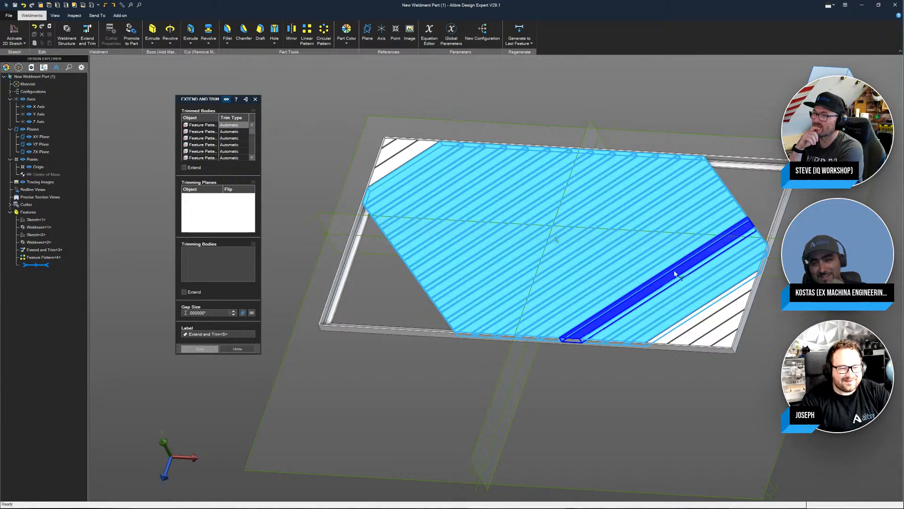
Step: Set the inner faces of all four L-Angle frame members as the trimming planes
scroll(674, 270, down, 3)
scroll(551, 224, up, 4)
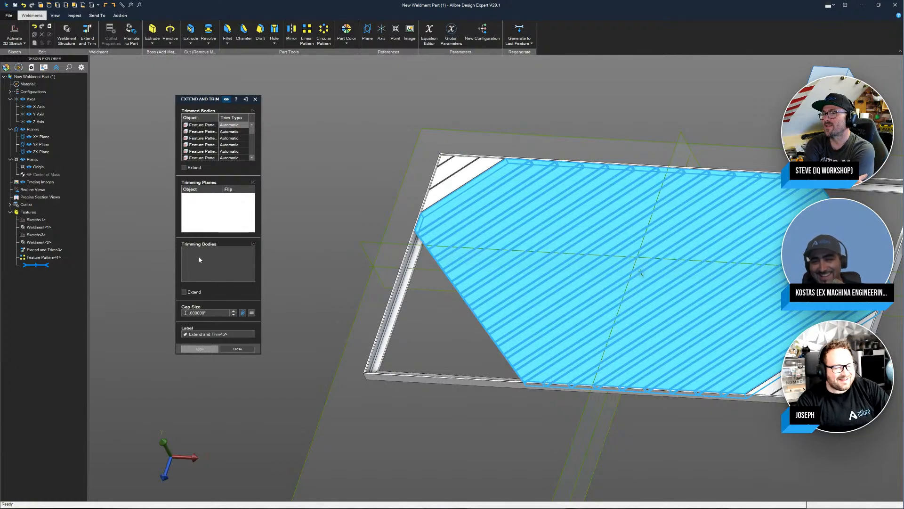
click(210, 217)
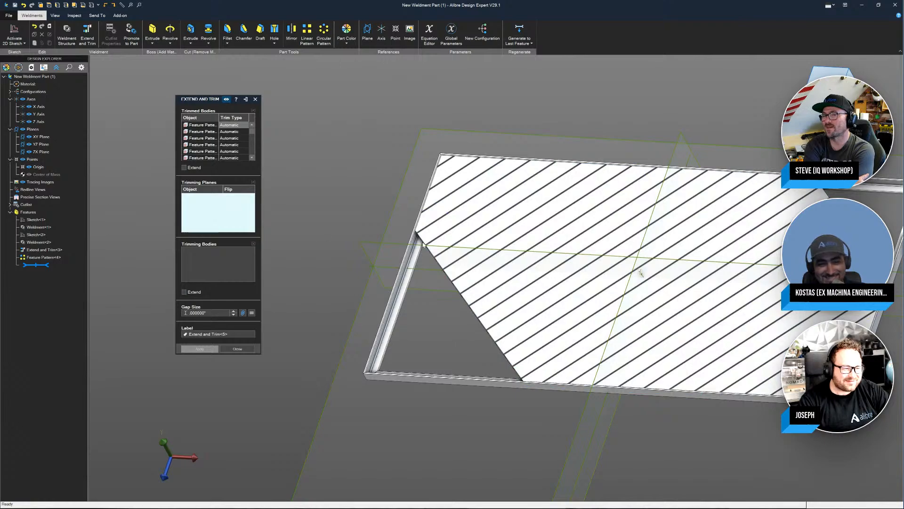
middle_drag(422, 245, 532, 252)
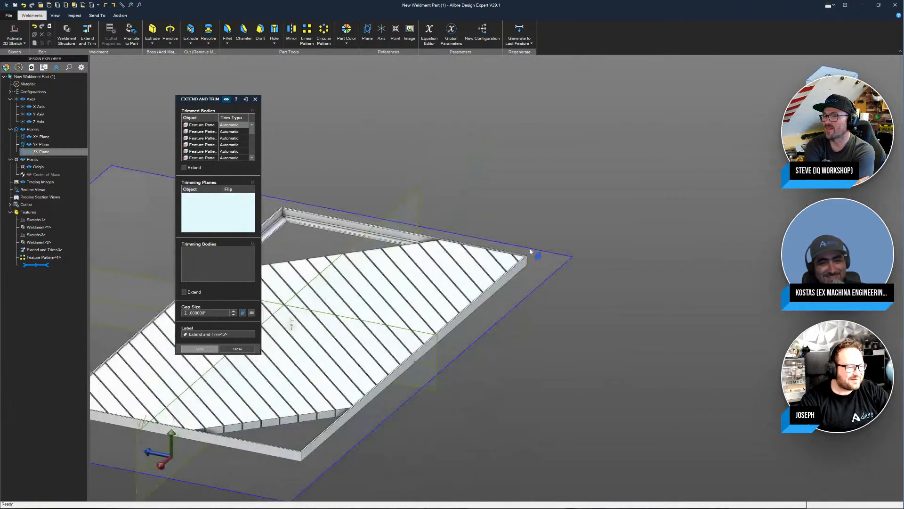
scroll(533, 253, down, 3)
scroll(314, 230, up, 5)
click(479, 236)
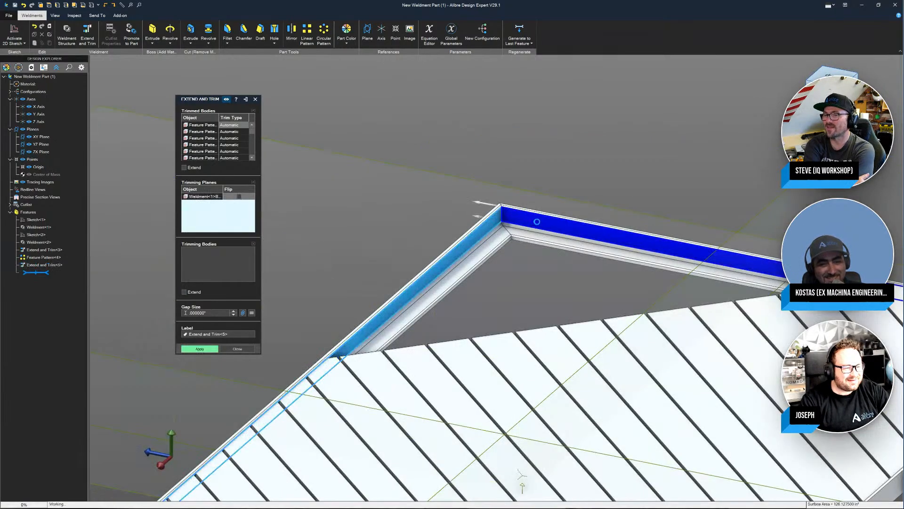
click(528, 219)
scroll(526, 219, down, 3)
middle_drag(534, 288, 452, 319)
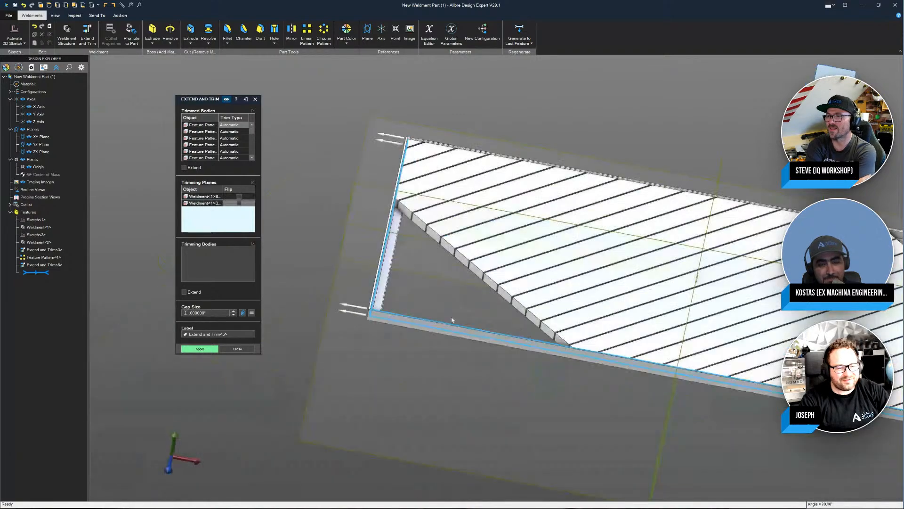
scroll(451, 319, down, 3)
scroll(713, 278, up, 5)
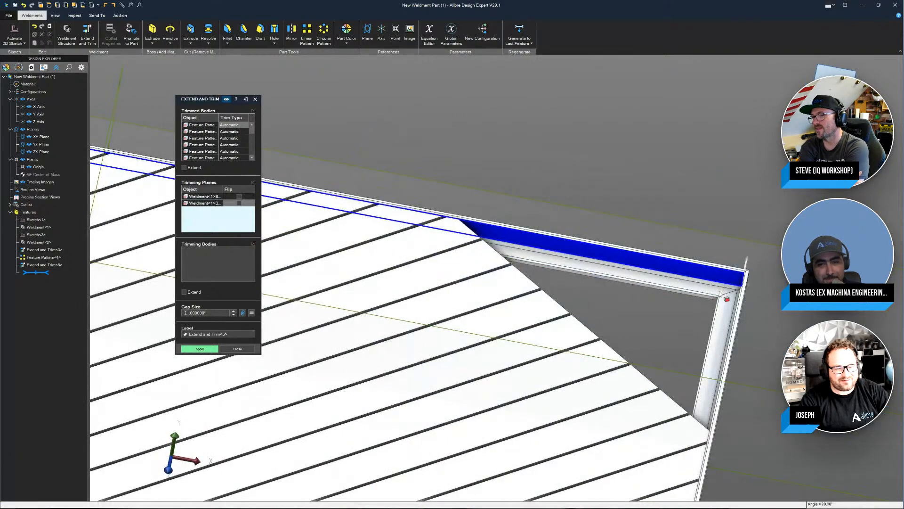
click(714, 275)
middle_drag(714, 277, 752, 304)
click(752, 305)
scroll(755, 302, down, 2)
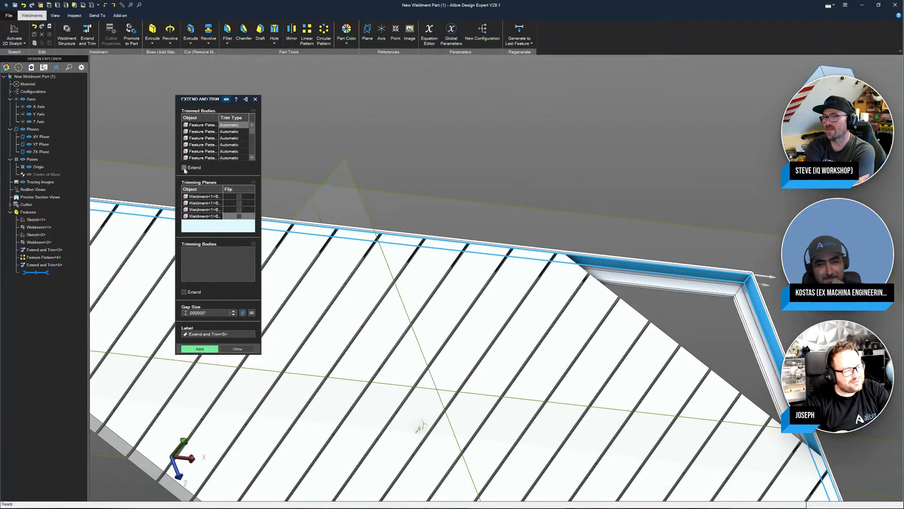
Step: Enable Extend for the trimmed bodies, apply the Extend and Trim, and finish the command
click(184, 167)
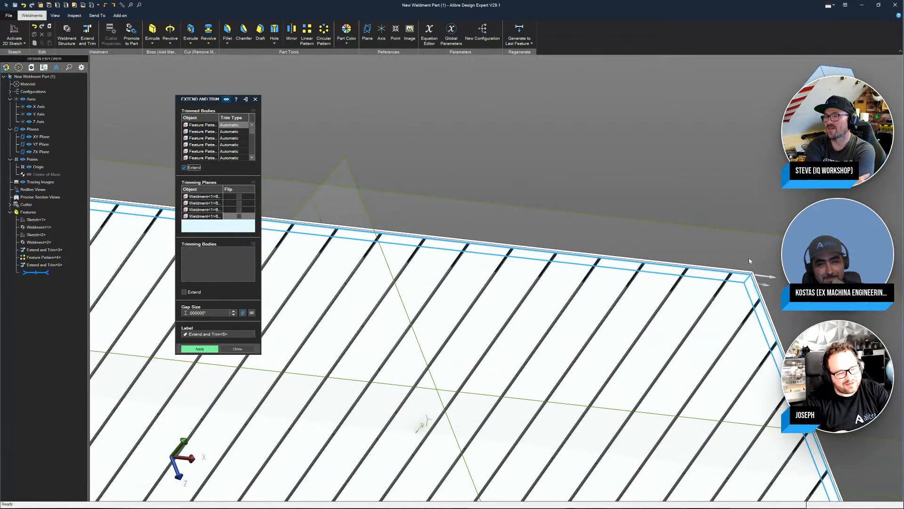
scroll(749, 258, down, 3)
middle_drag(710, 372, 642, 364)
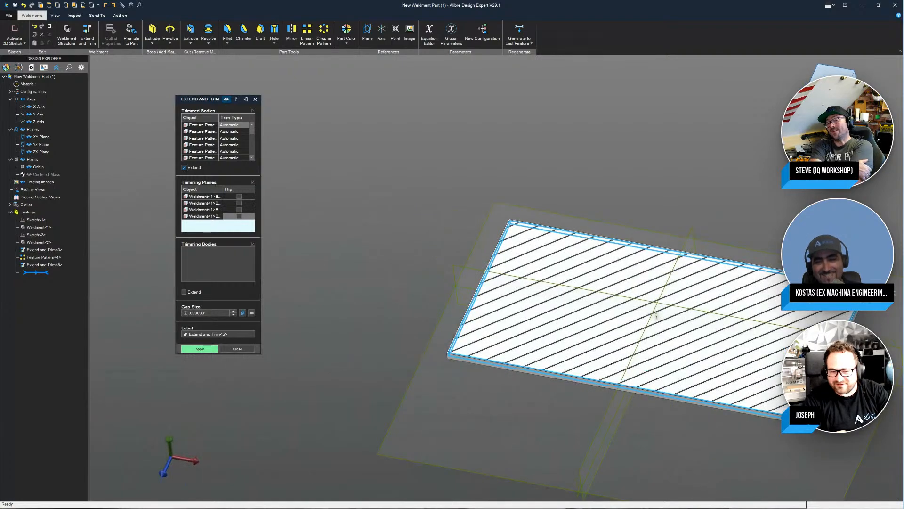
click(189, 348)
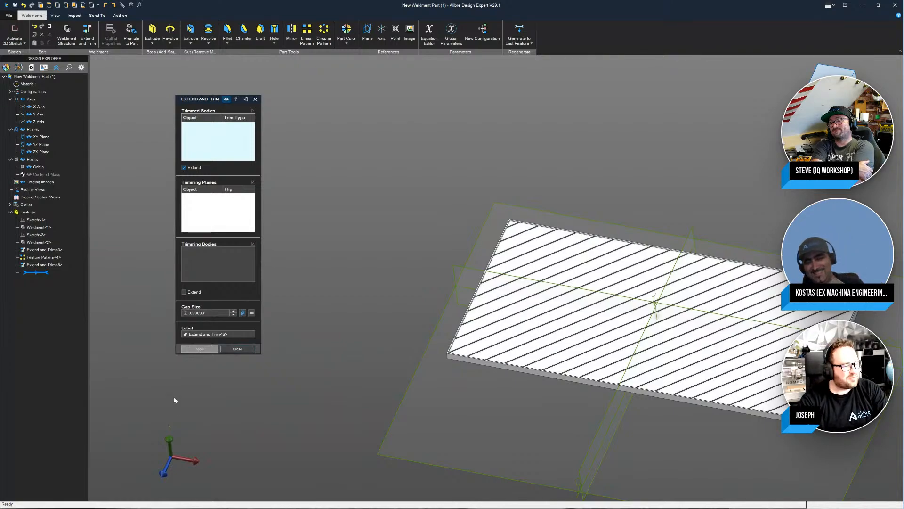
click(237, 349)
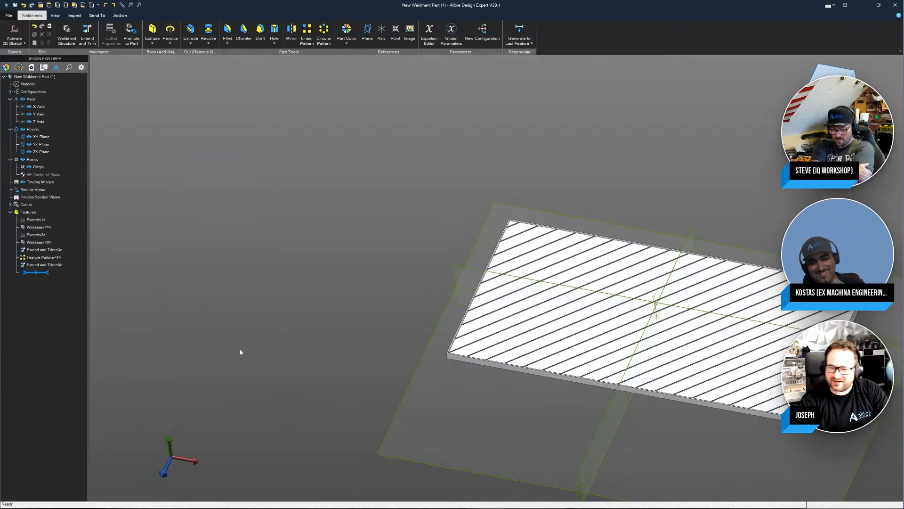
scroll(343, 323, down, 3)
scroll(587, 328, up, 5)
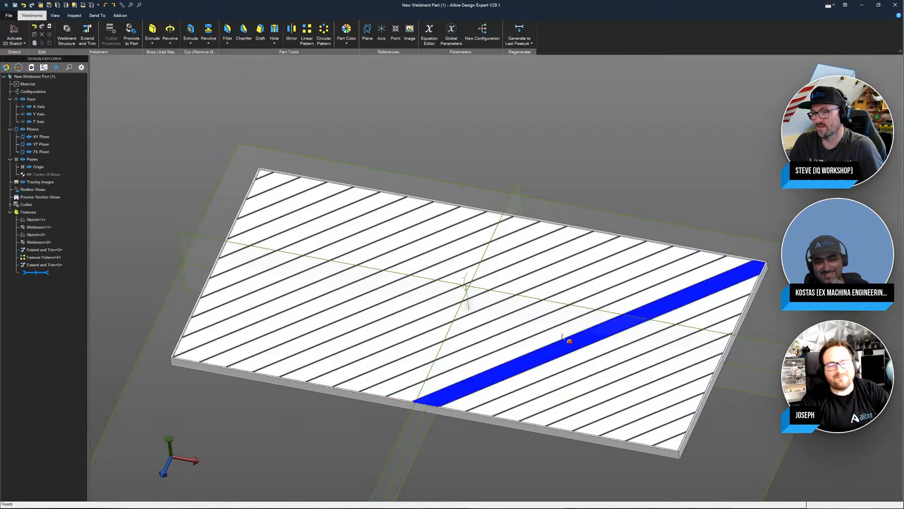
scroll(599, 221, down, 3)
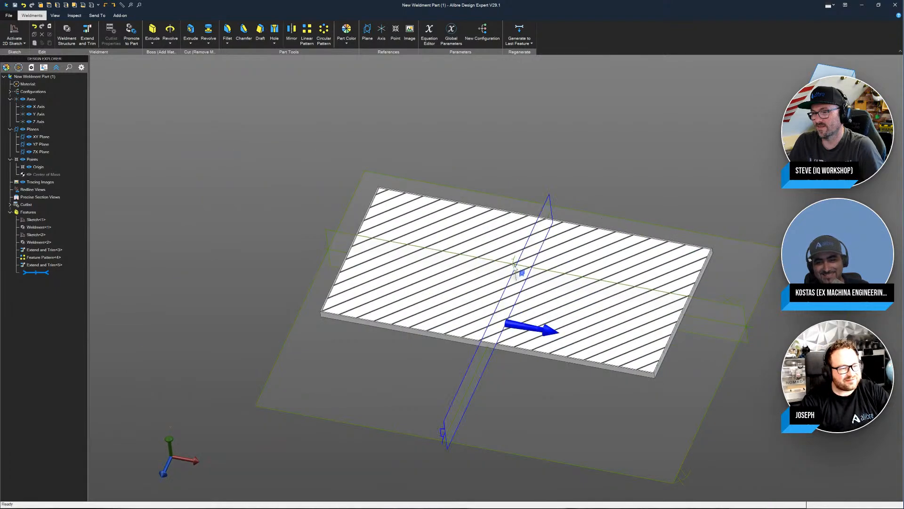
scroll(515, 268, up, 3)
middle_drag(514, 268, 111, 284)
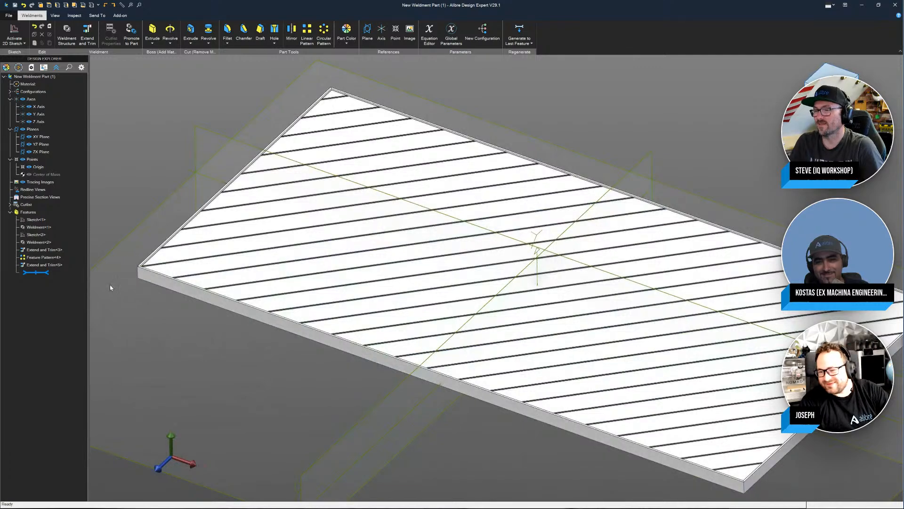
scroll(297, 293, down, 2)
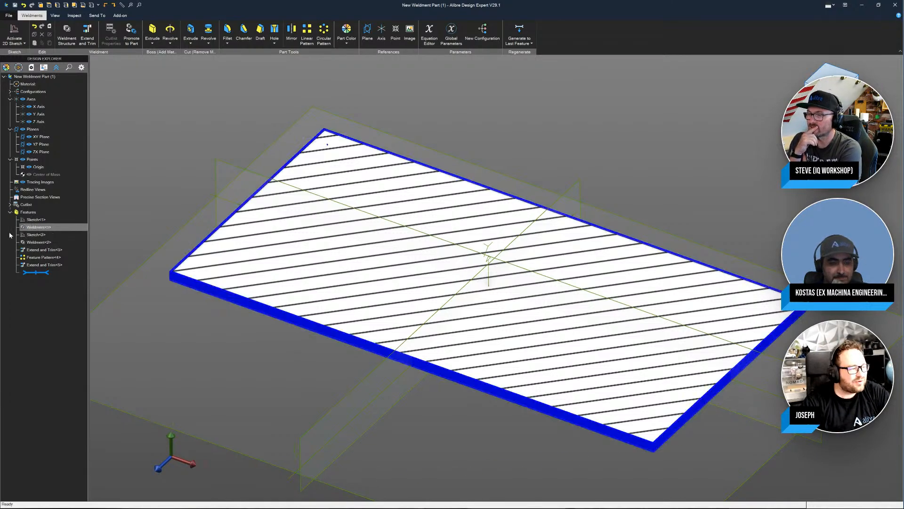
Step: Expand the cutlist and examine which boards in the frame each Softwood Lumber entry covers
click(16, 204)
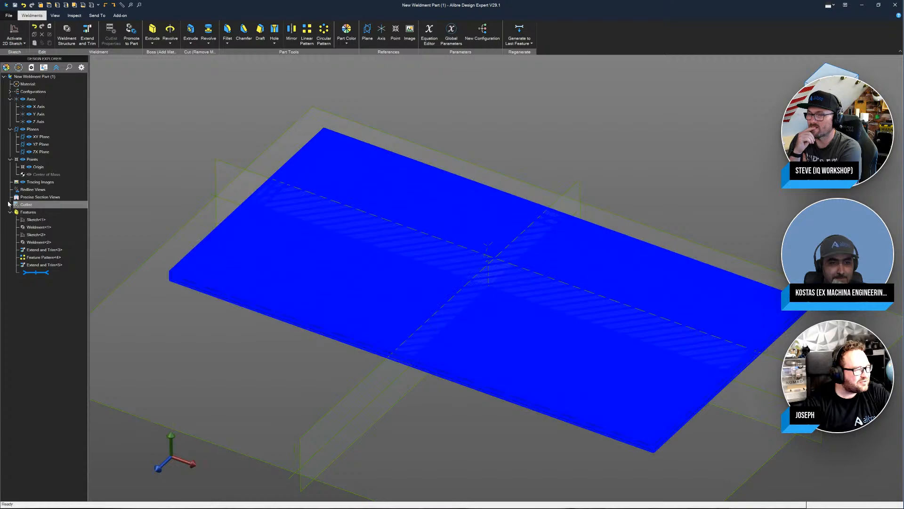
click(10, 205)
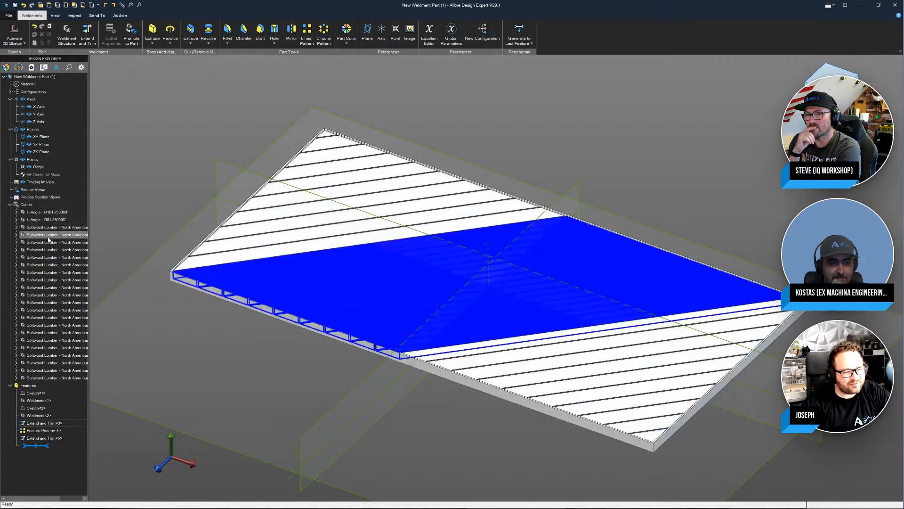
click(47, 236)
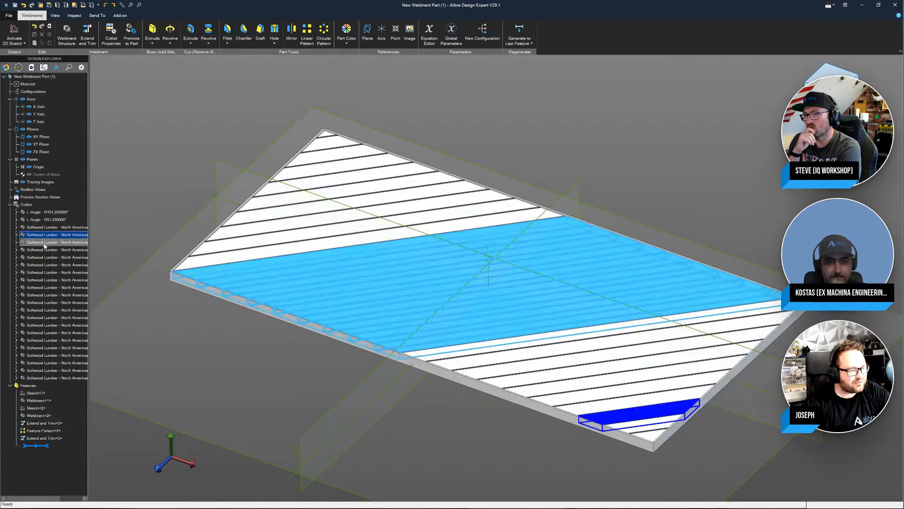
click(46, 243)
click(47, 251)
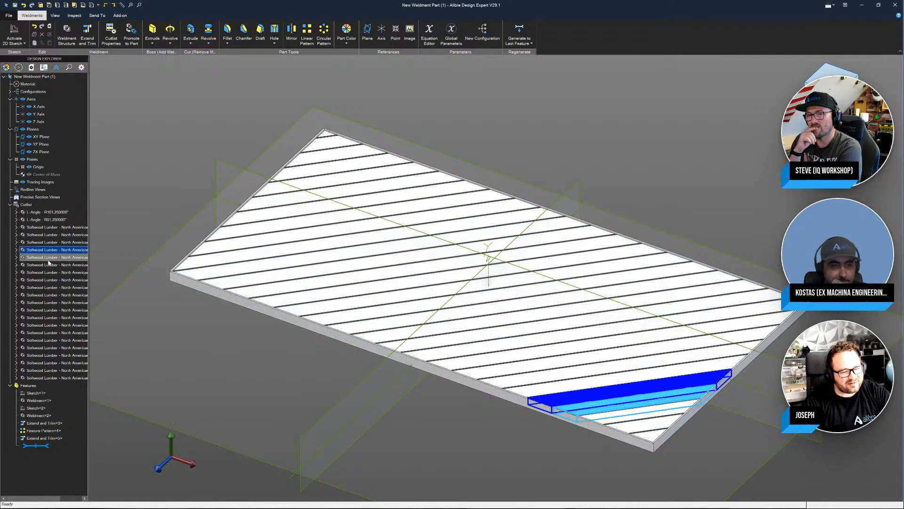
click(48, 259)
click(49, 267)
click(50, 273)
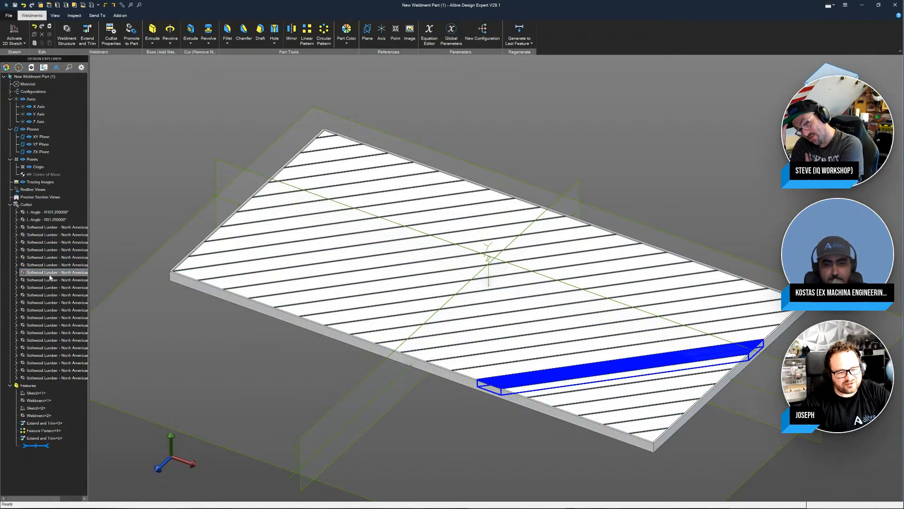
click(49, 280)
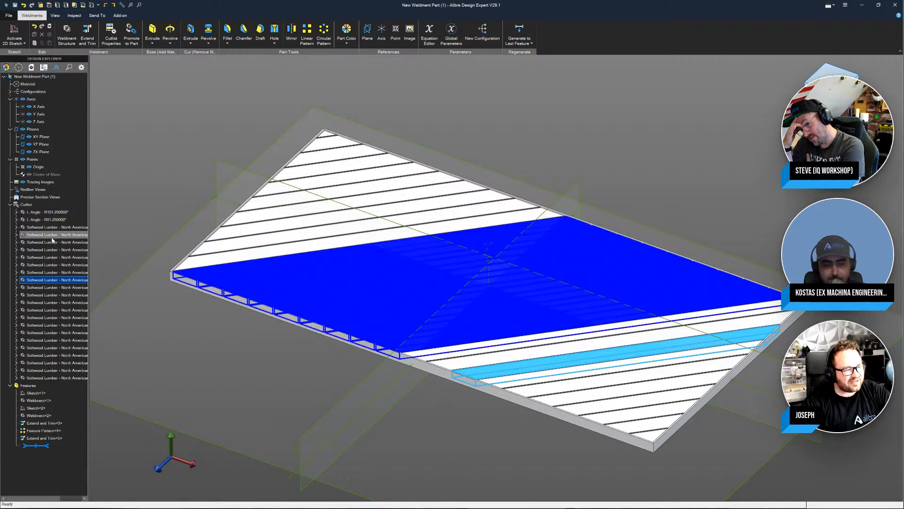
click(52, 236)
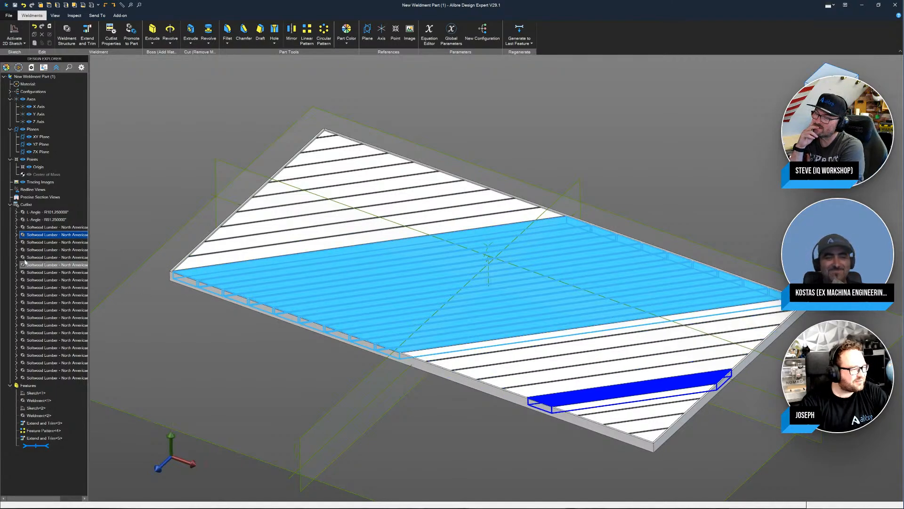
Step: Run a weldment check at Very High accuracy on the patterned body in the third Softwood Lumber cutlist entry
click(17, 242)
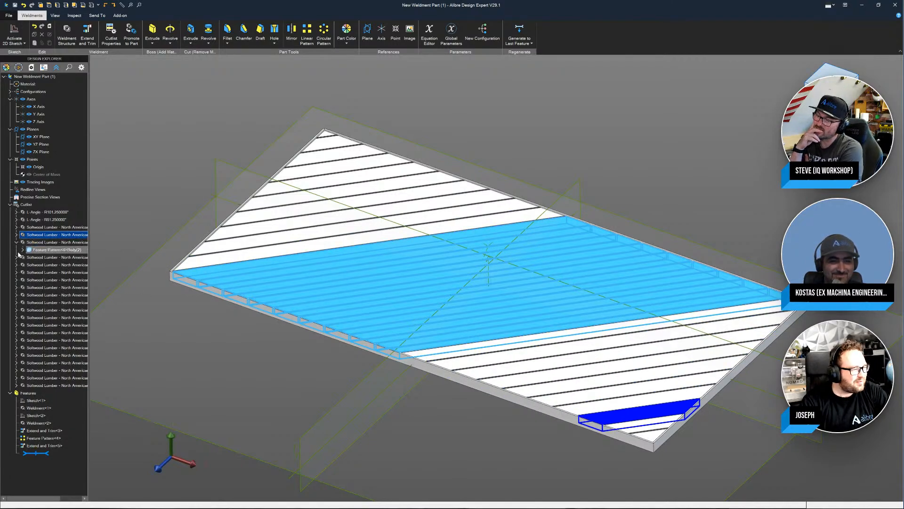
click(22, 250)
right_click(44, 251)
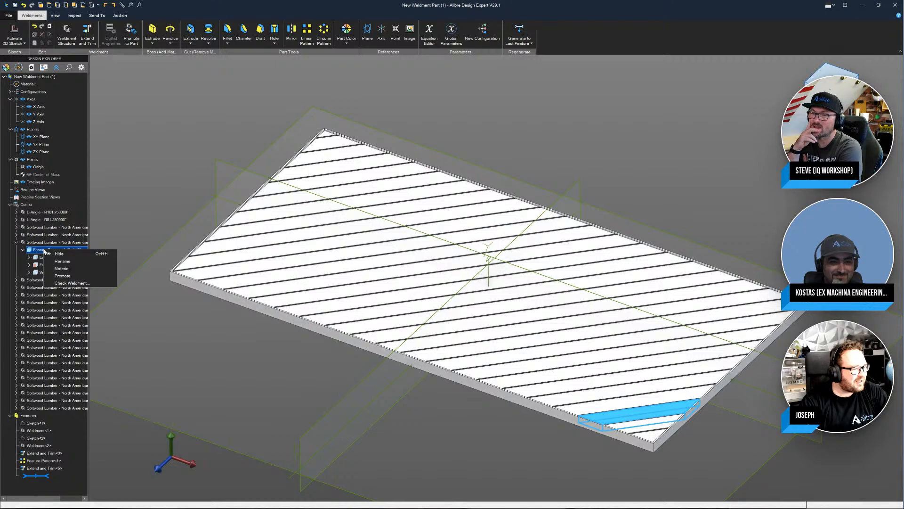
click(66, 283)
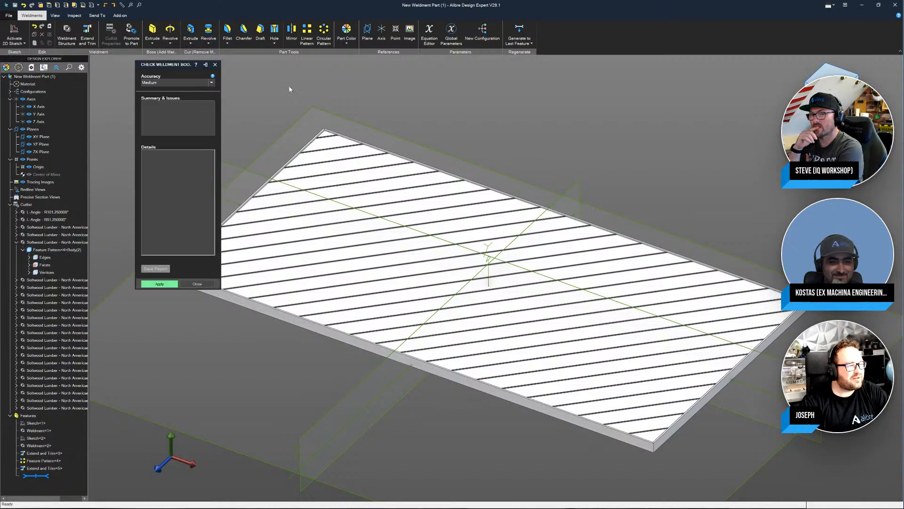
click(188, 84)
click(175, 112)
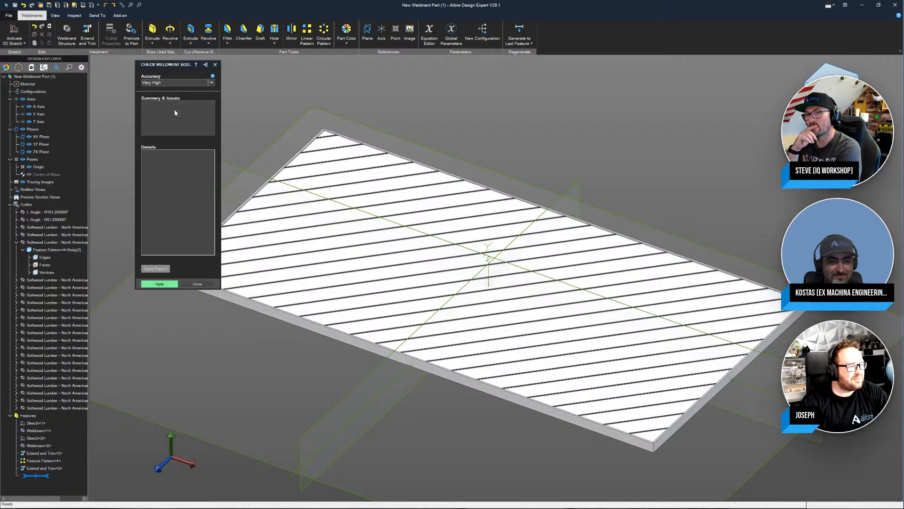
click(160, 284)
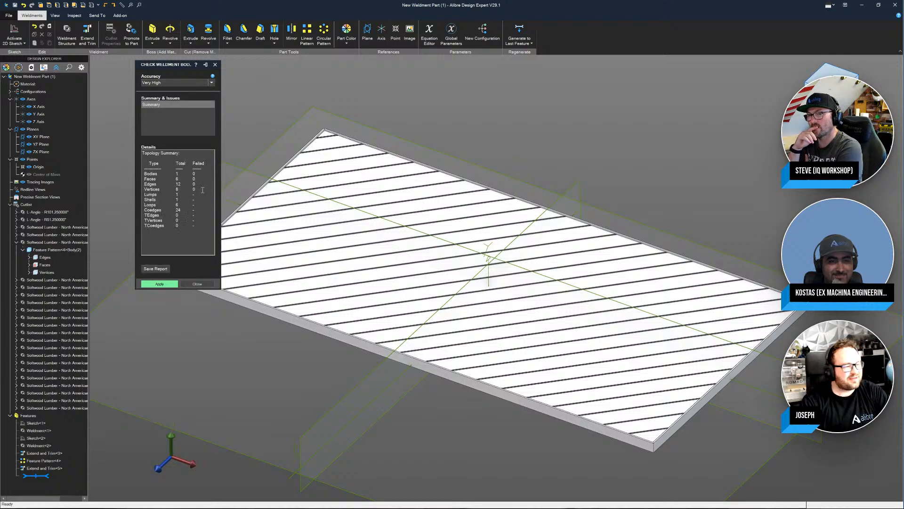
click(192, 285)
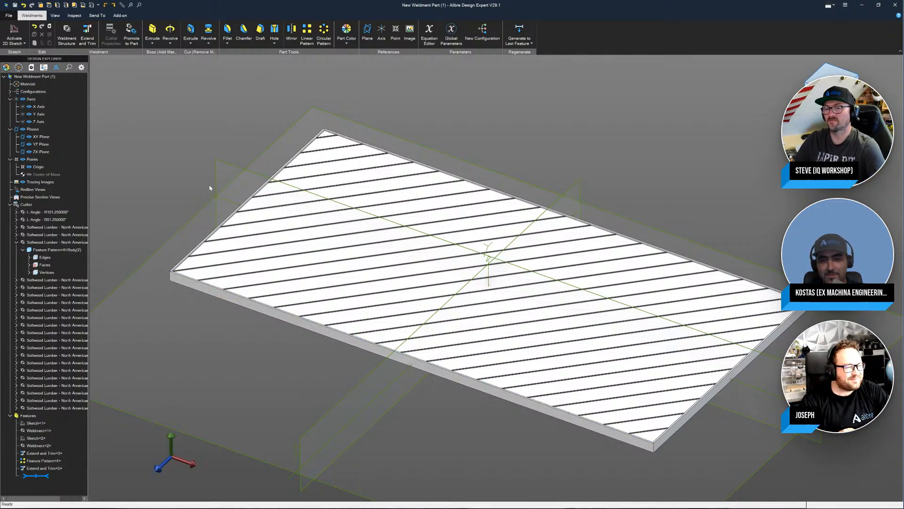
Step: Run a weldment check at Medium accuracy on the second diagonal board from the frame's far corner
scroll(210, 188, down, 3)
scroll(434, 178, up, 3)
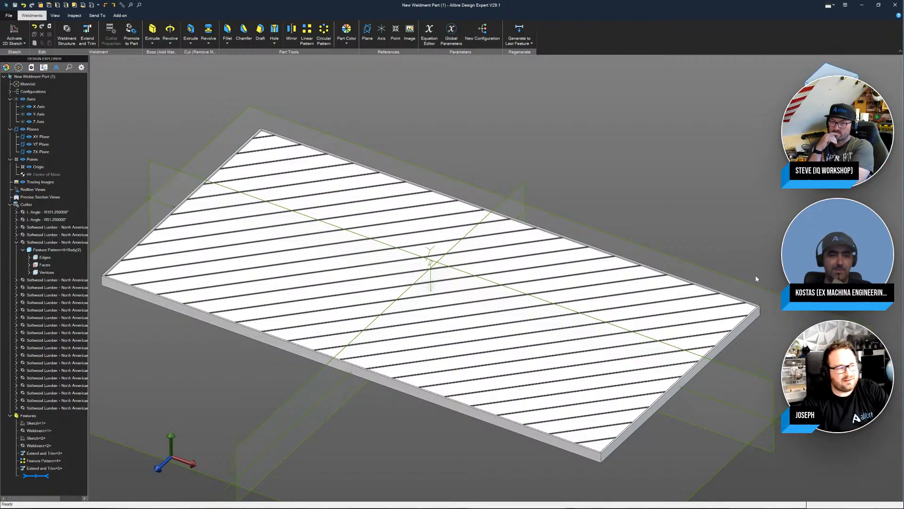
click(75, 16)
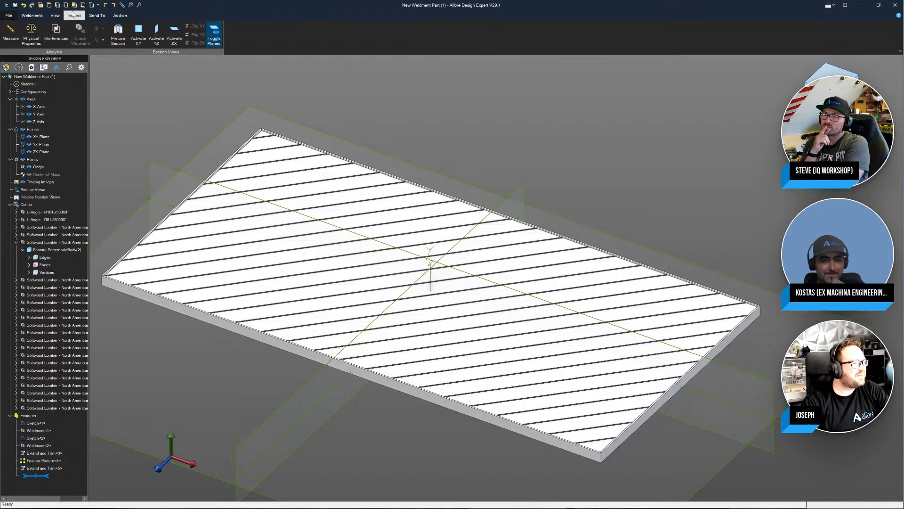
click(287, 154)
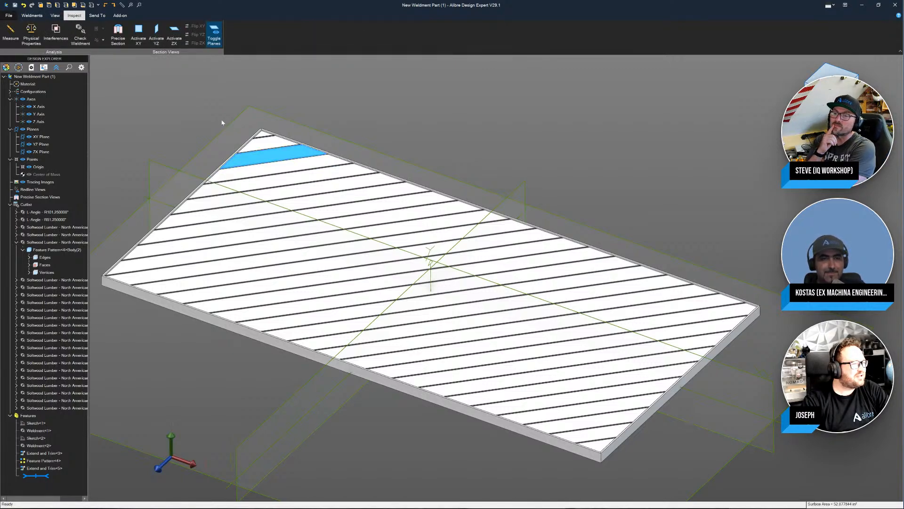
click(80, 30)
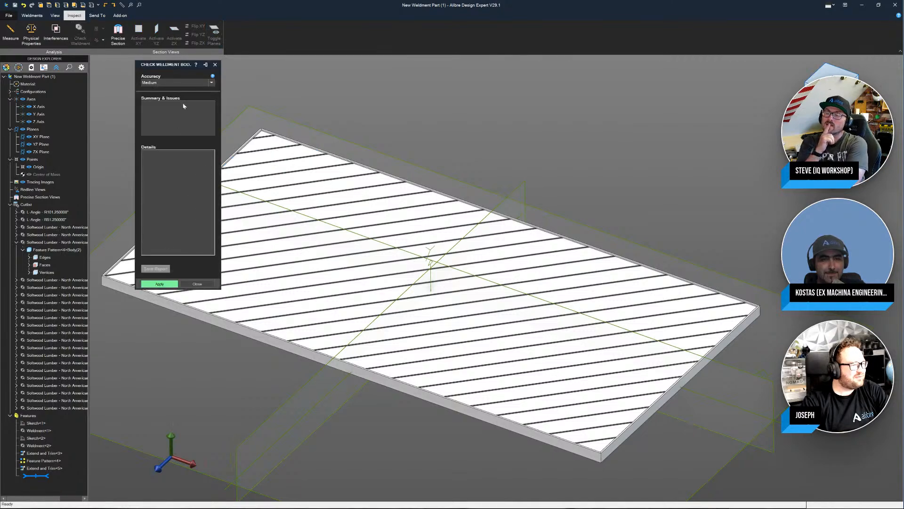
click(160, 284)
click(197, 283)
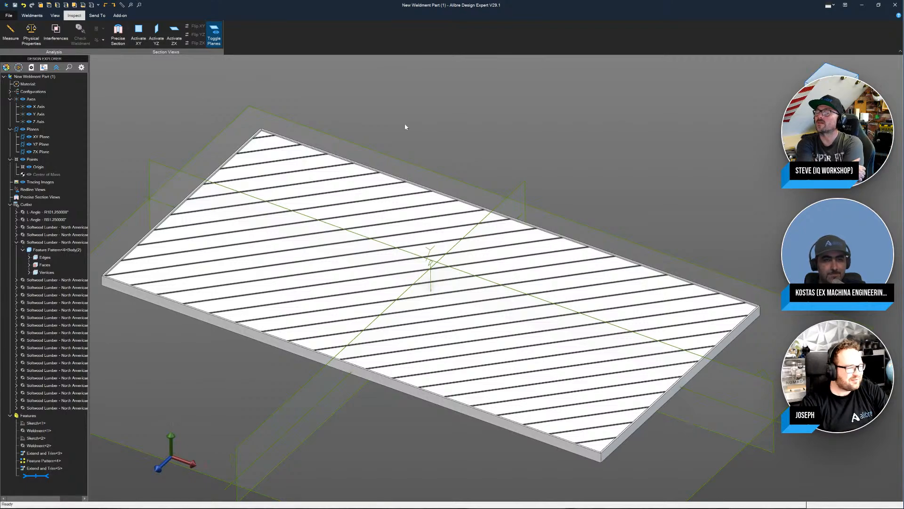
scroll(405, 127, down, 1)
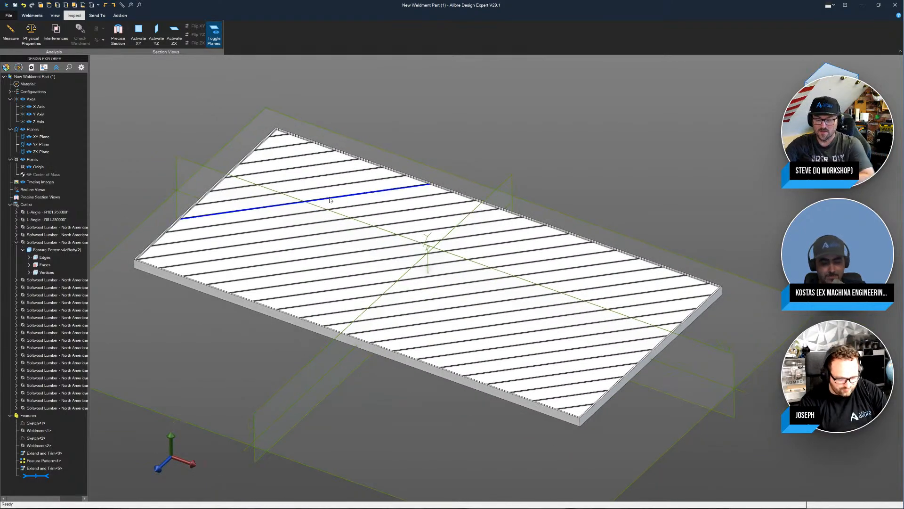
scroll(332, 198, up, 1)
middle_drag(332, 198, 379, 193)
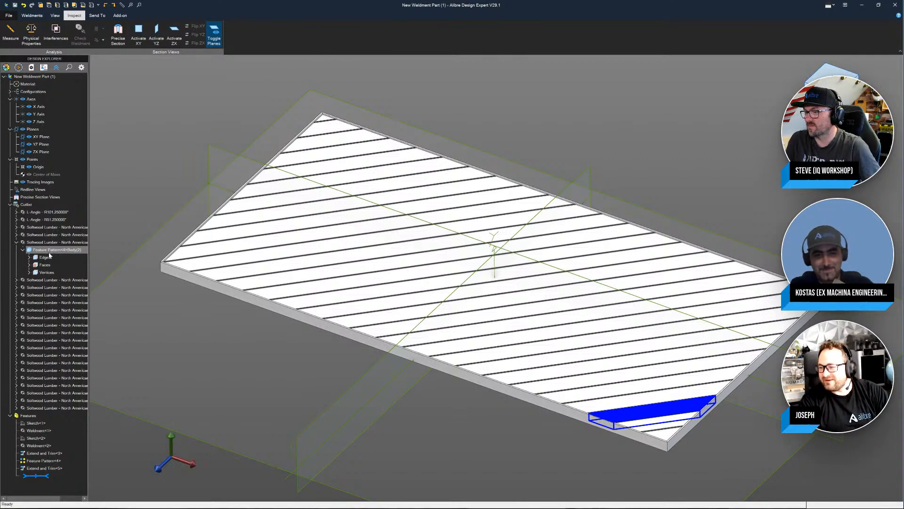
right_click(50, 253)
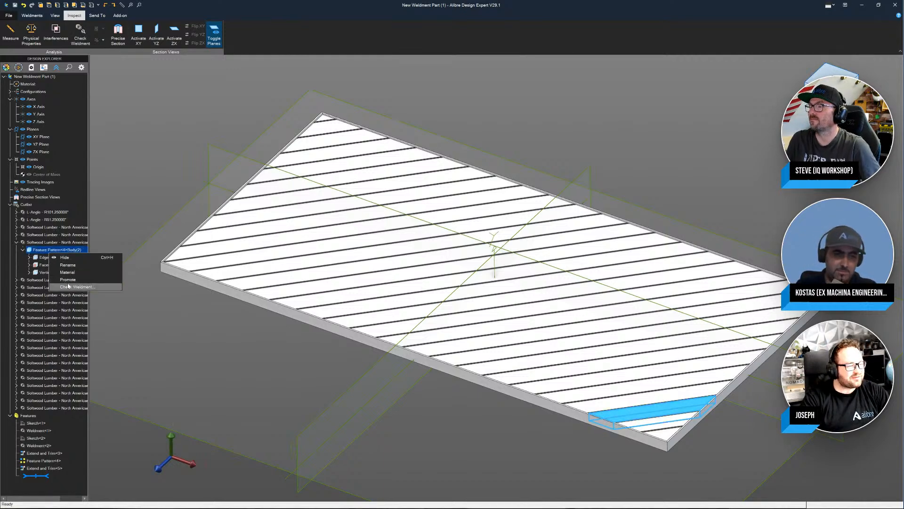
click(115, 309)
Step: Try to promote the long diagonal board that ends at the frame's near corner to a part
click(428, 218)
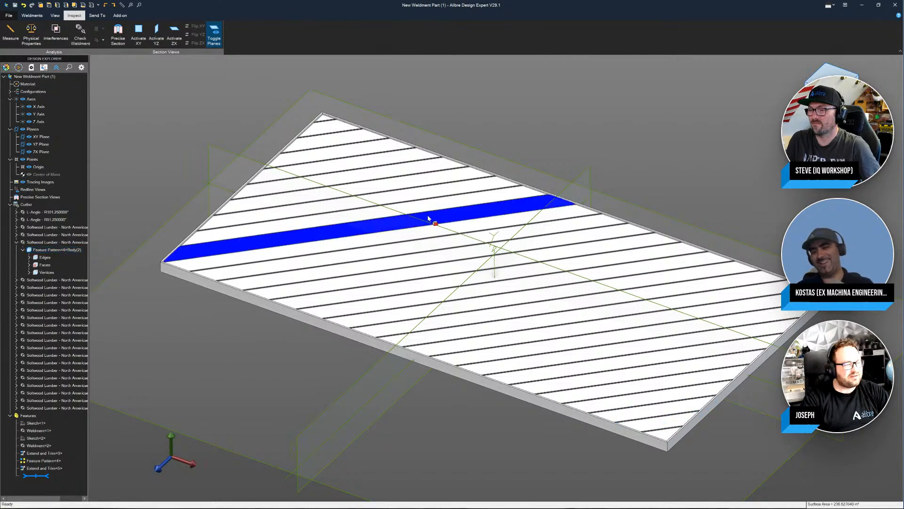
click(32, 16)
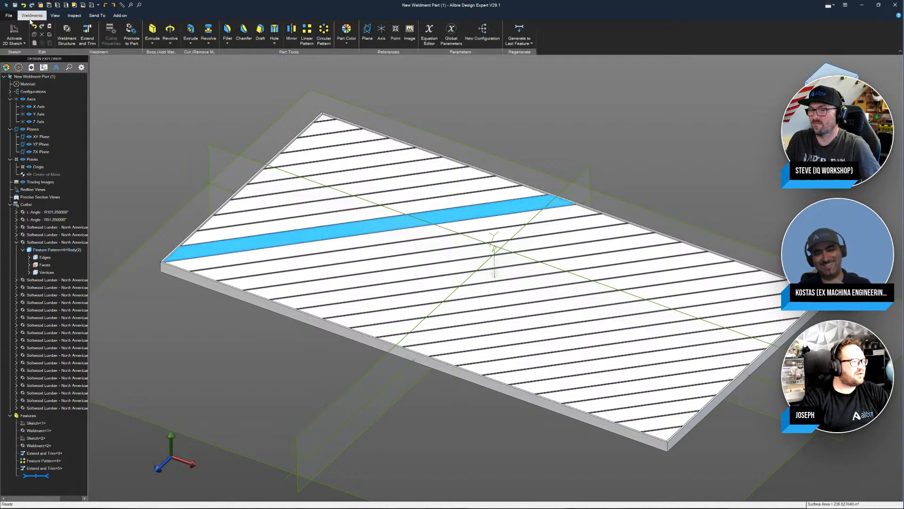
click(131, 34)
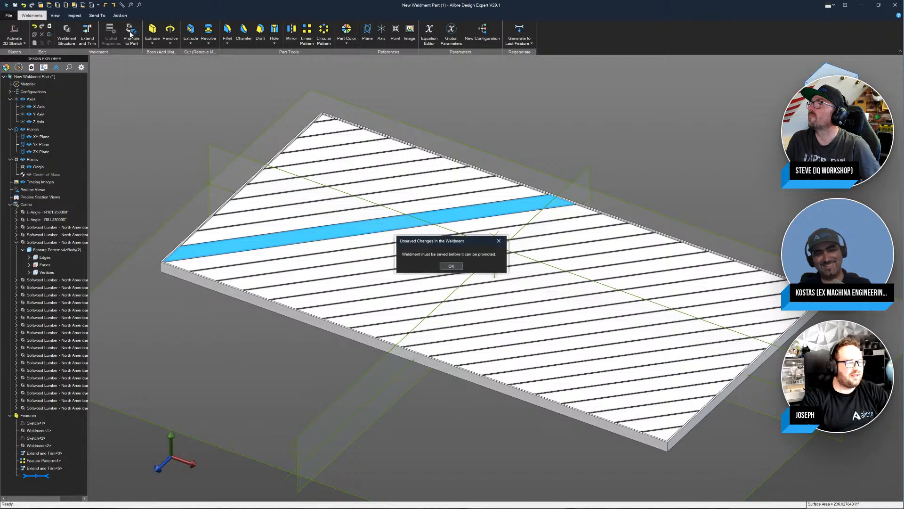
click(450, 266)
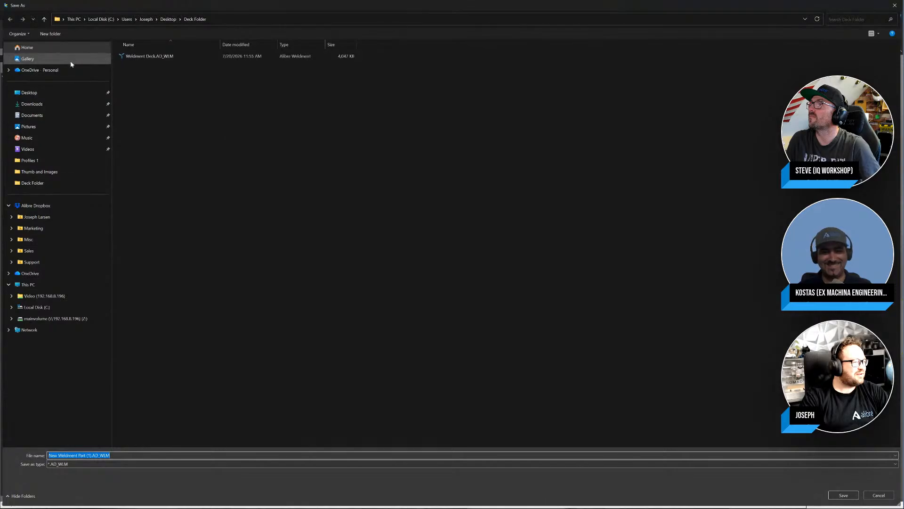
Step: Save the weldment as Temp in the Delete folder on the Desktop
click(50, 93)
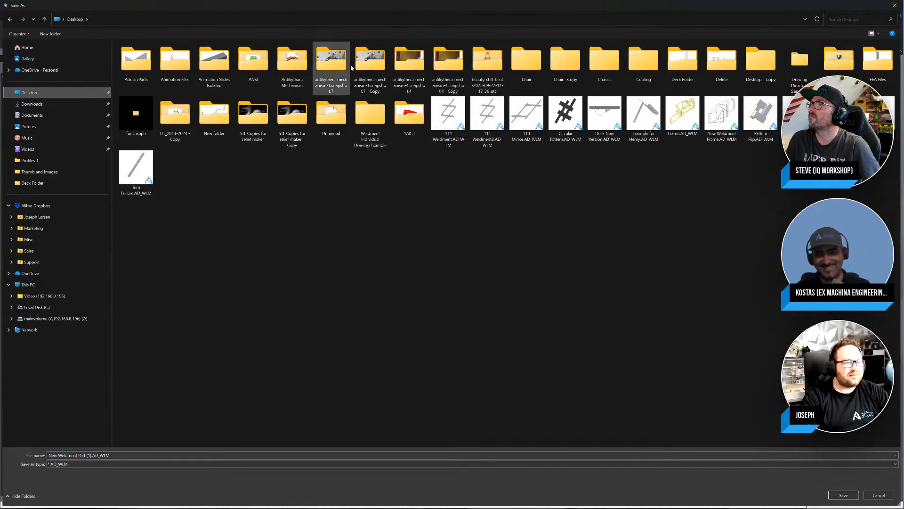
double_click(719, 71)
click(262, 455)
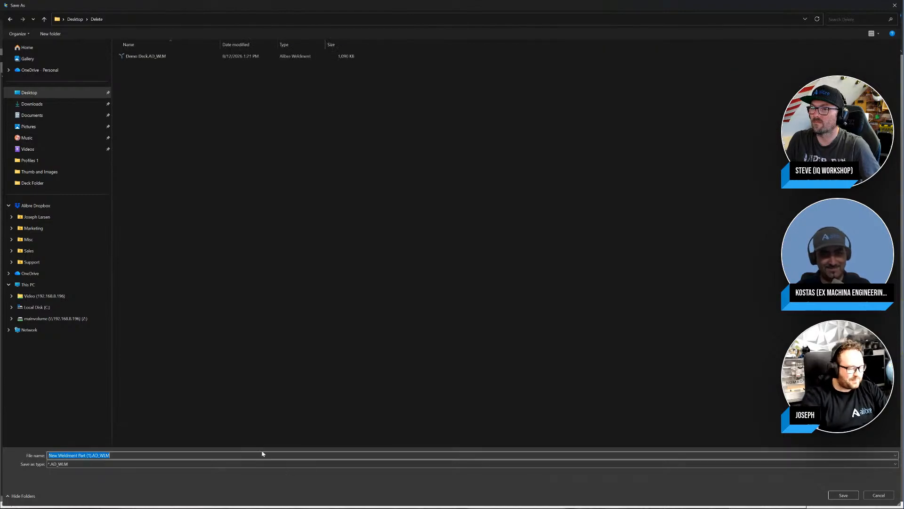
text(asdf)
key(Return)
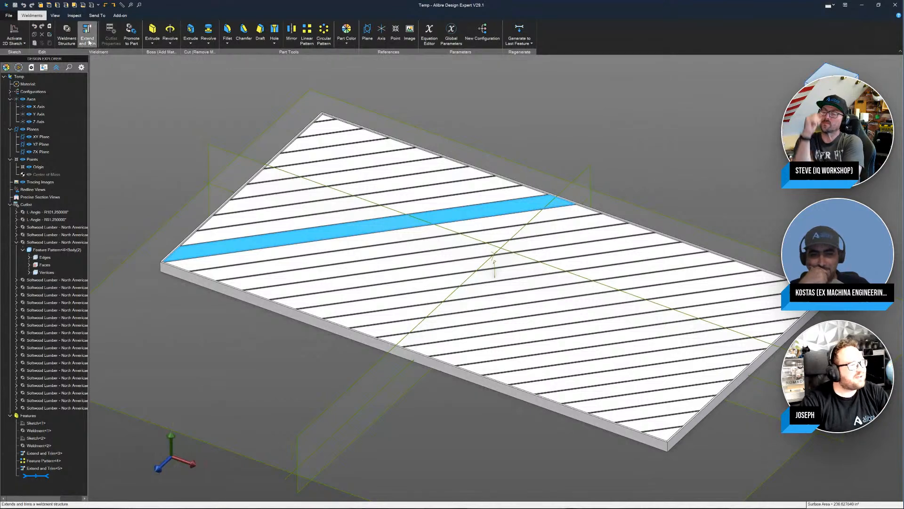
Step: Promote the long diagonal board to a separate part and regenerate all features of the new part
click(131, 33)
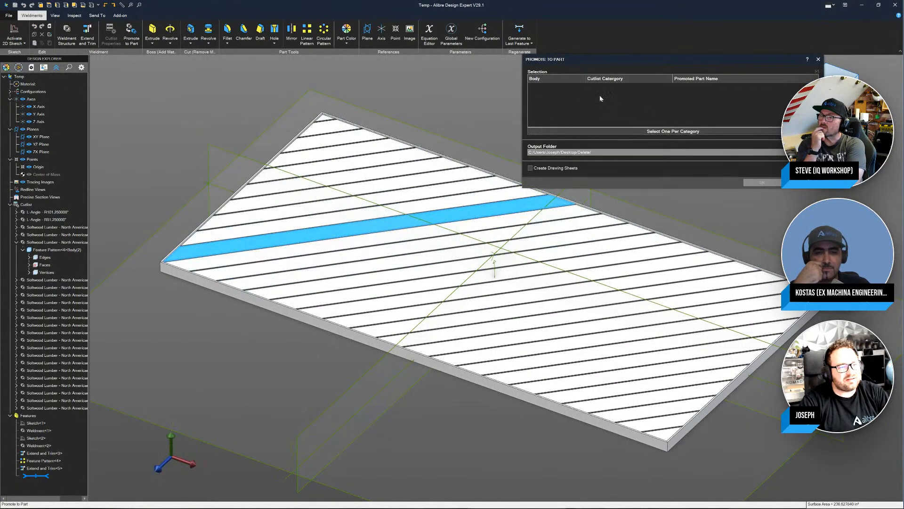
click(439, 215)
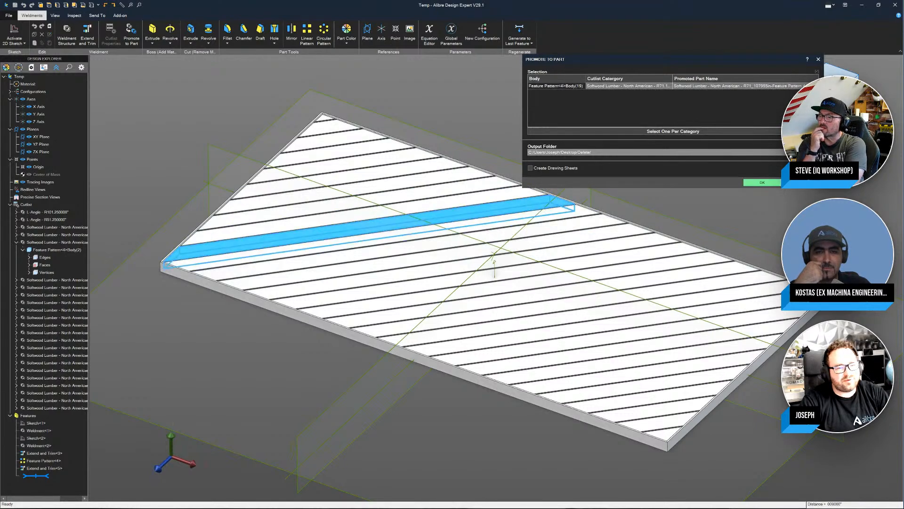
click(762, 183)
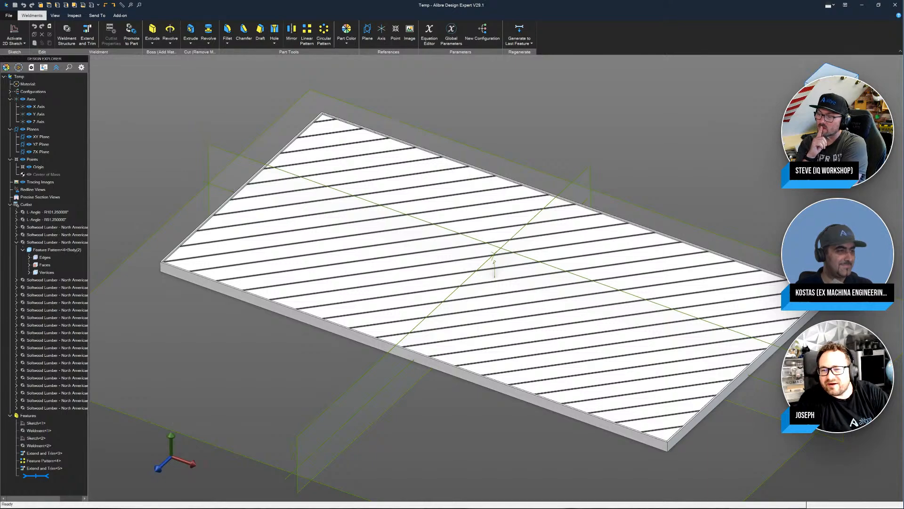
click(517, 195)
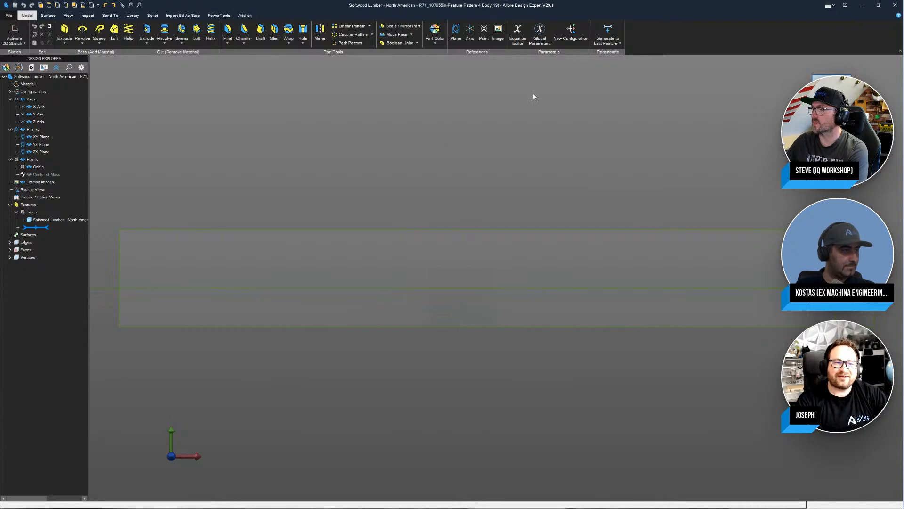
click(617, 43)
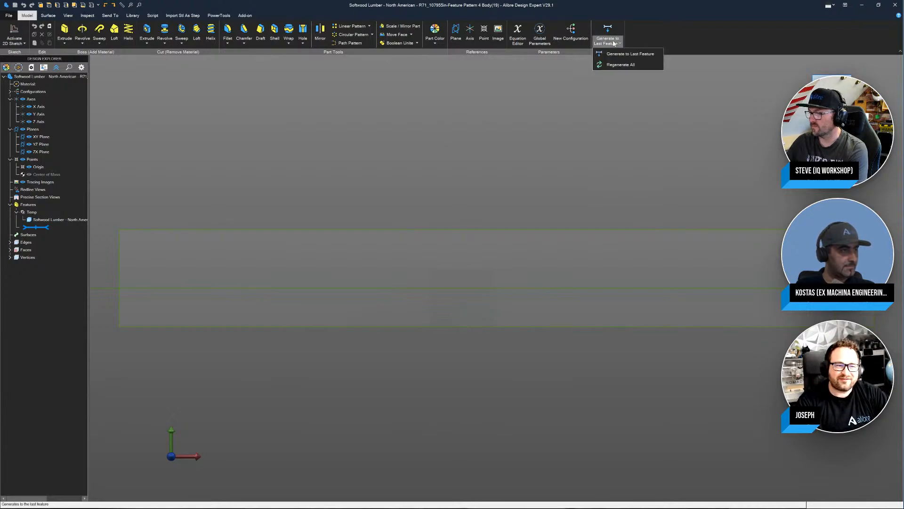
click(626, 66)
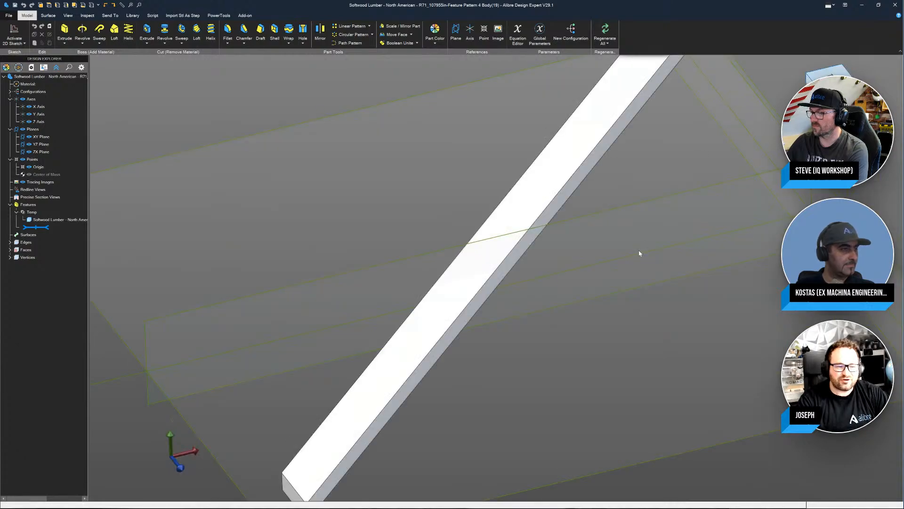
Step: Examine the trimmed ends of the promoted board and close the part without saving its changes
scroll(643, 247, down, 3)
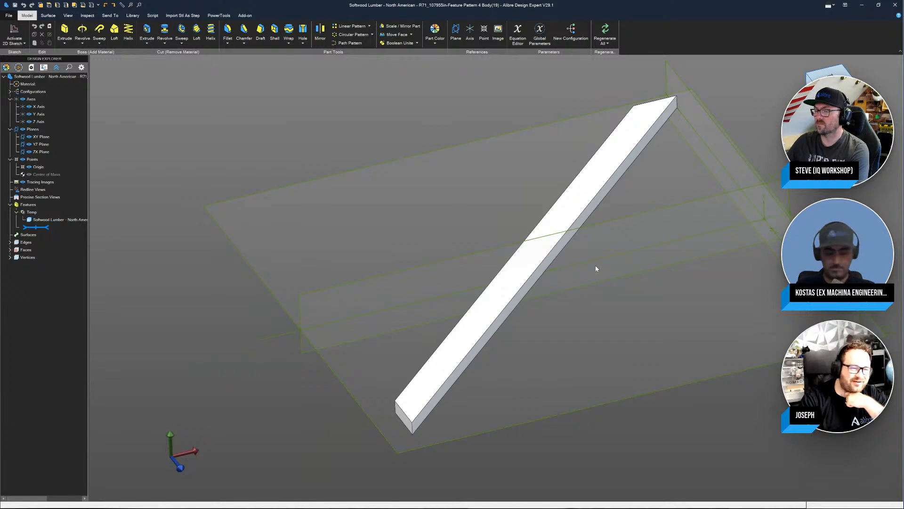
middle_drag(579, 178, 657, 178)
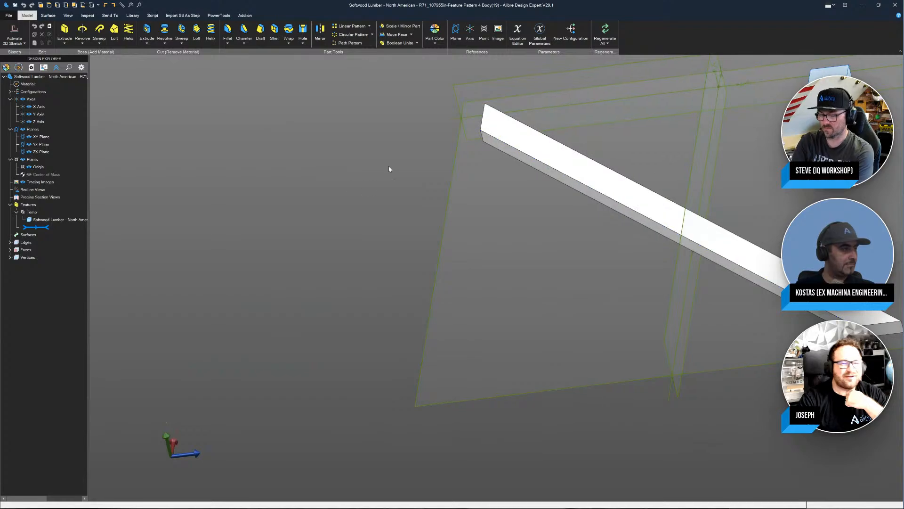
scroll(428, 155, down, 2)
key(ctrl+w)
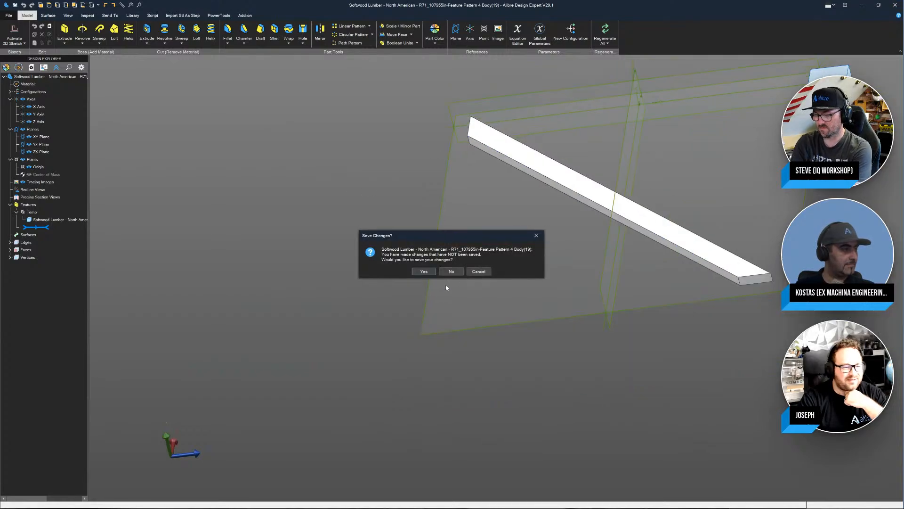
click(452, 272)
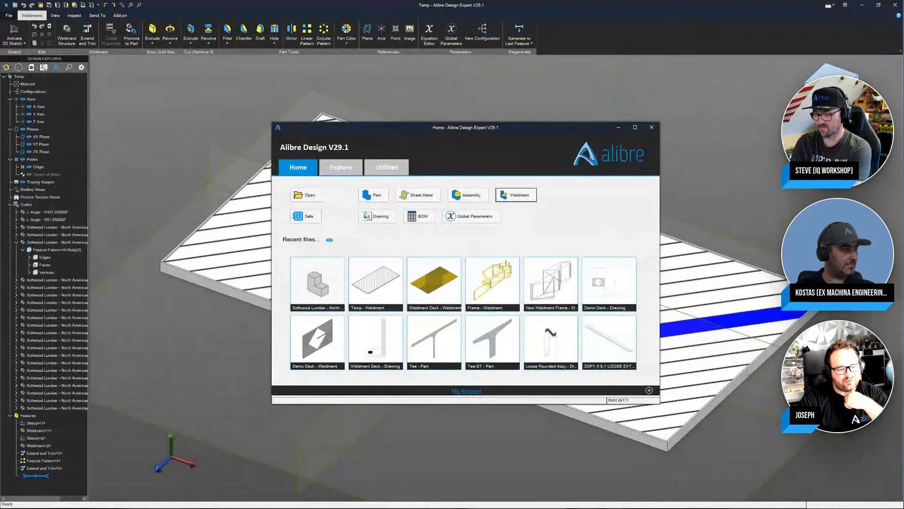
Step: Sketch a circle about 0.84 inch in diameter on the outer face of the front L-Angle member, near its right end
click(572, 414)
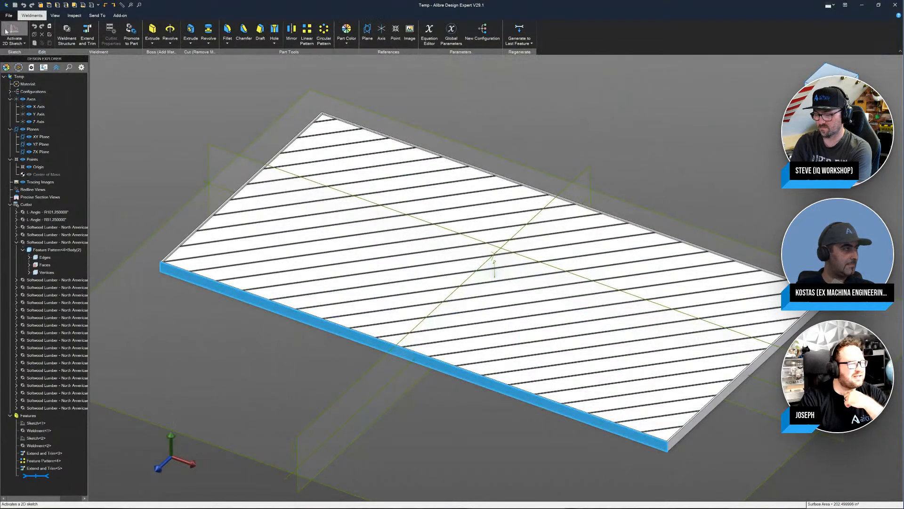
click(14, 33)
click(188, 31)
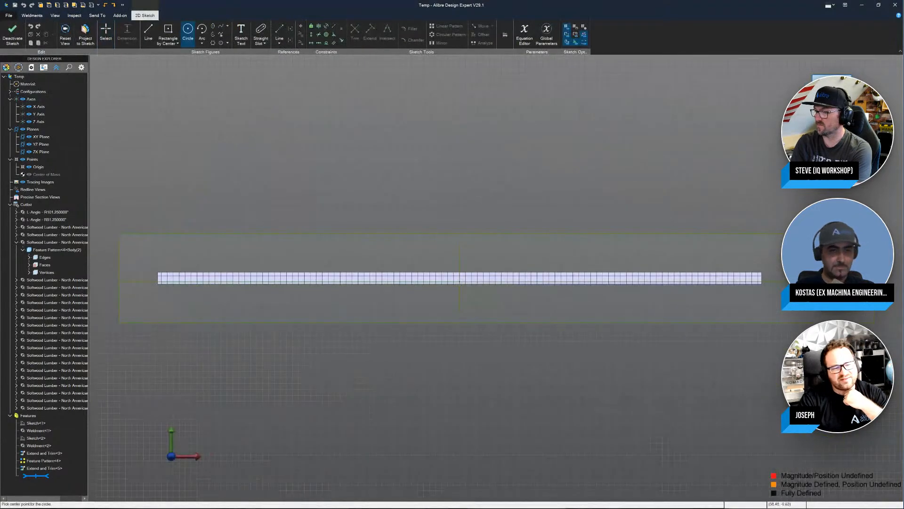
click(566, 170)
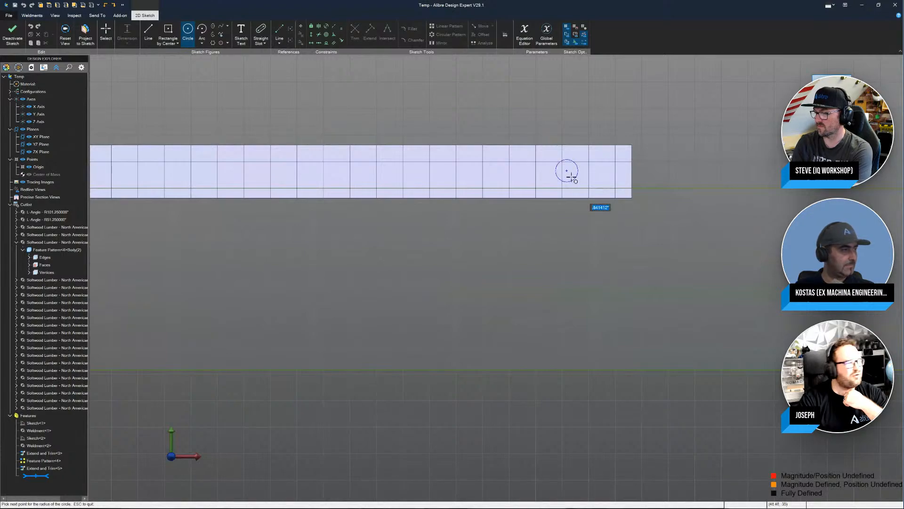
click(577, 172)
click(12, 33)
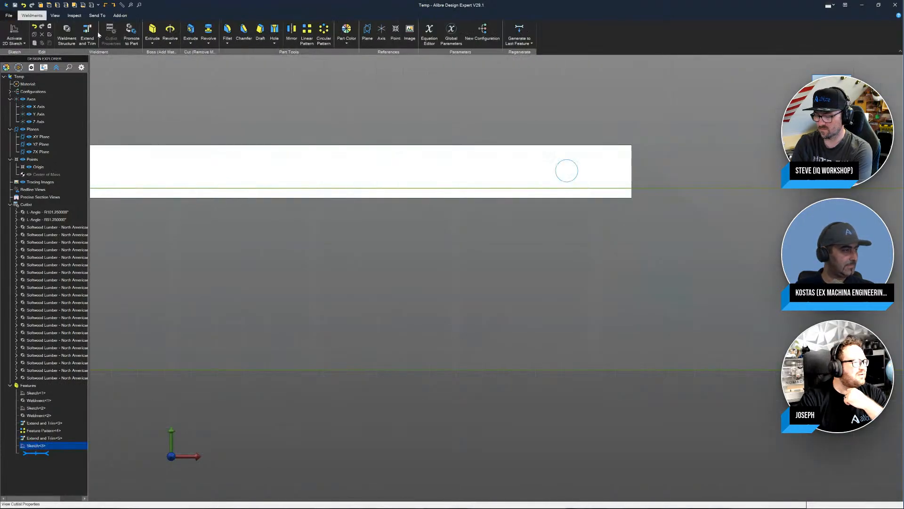
Step: Extrude-cut the circle 5 inches deep with only the front L-Angle member as target body, leaving out the corner board
click(191, 31)
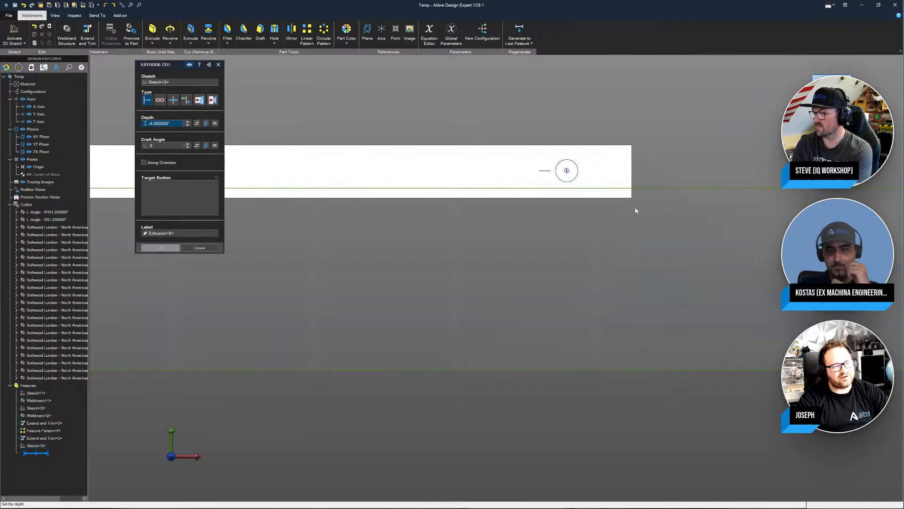
middle_drag(634, 211, 589, 158)
scroll(589, 158, down, 3)
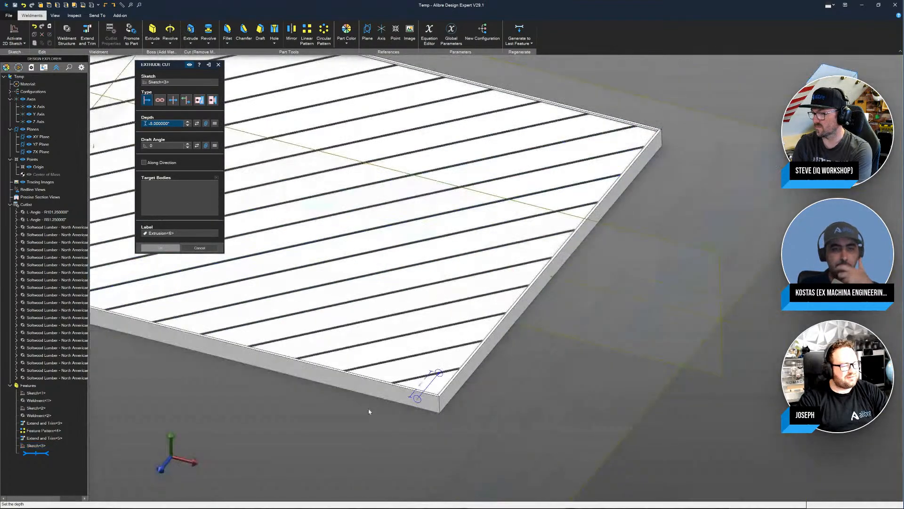
scroll(377, 418, up, 3)
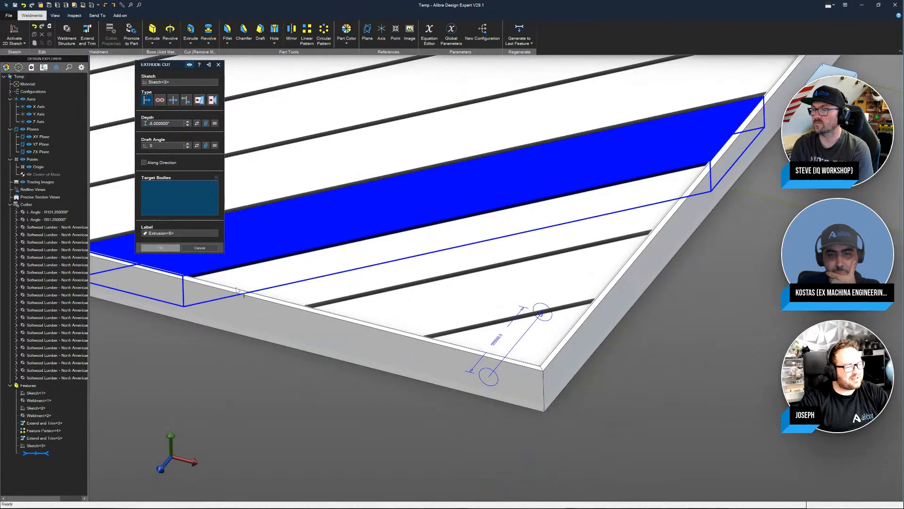
click(258, 312)
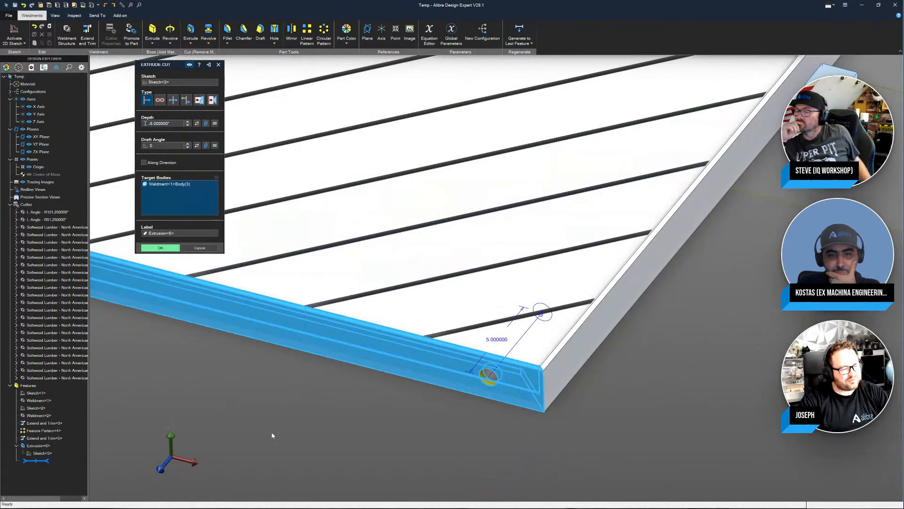
click(512, 354)
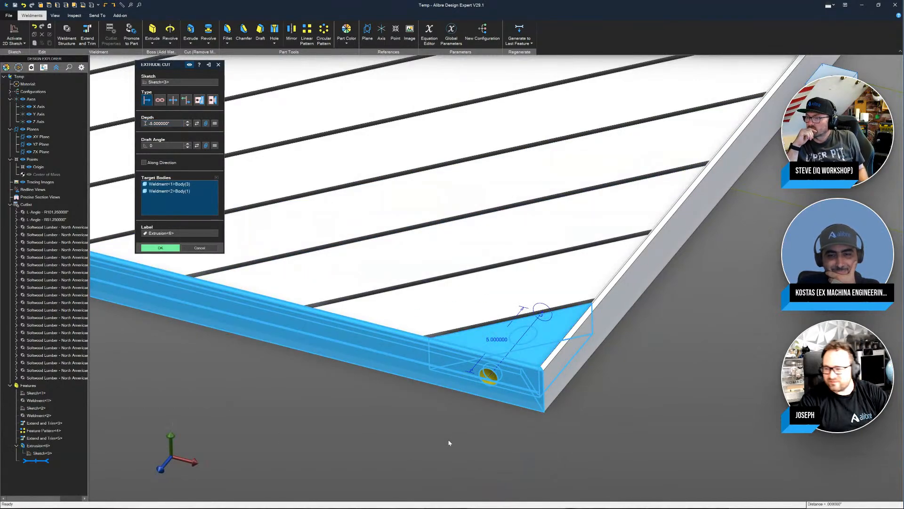
scroll(449, 442, down, 2)
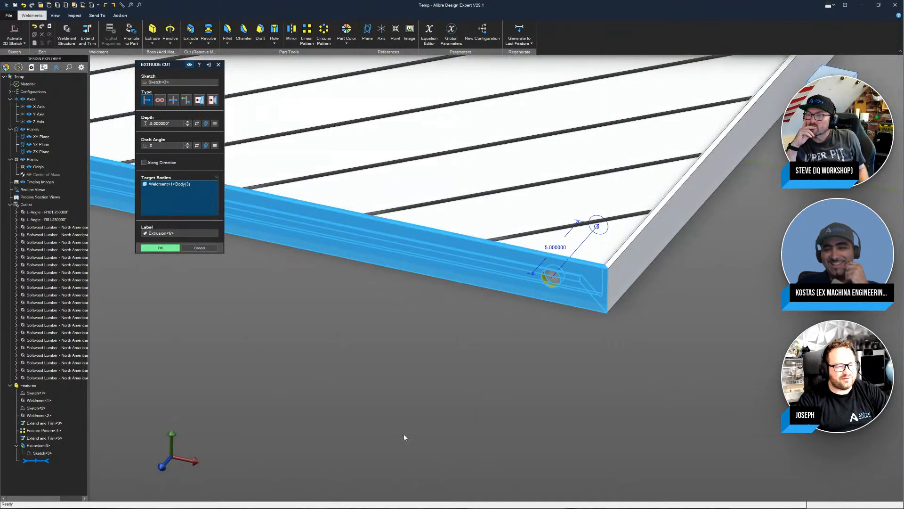
scroll(421, 438, down, 3)
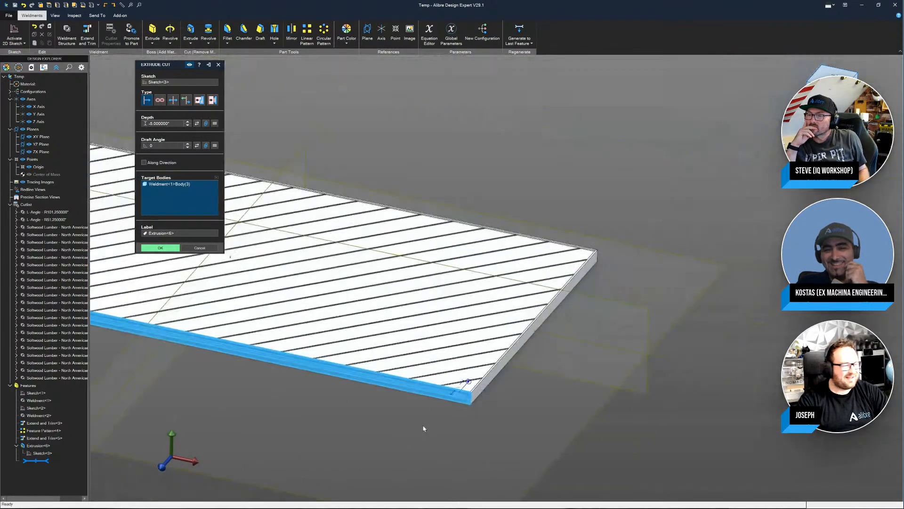
click(160, 249)
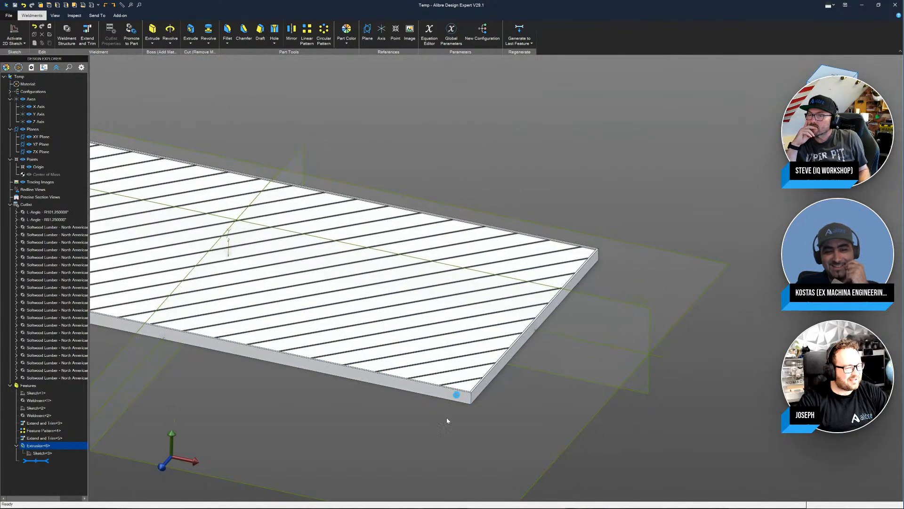
scroll(447, 419, up, 4)
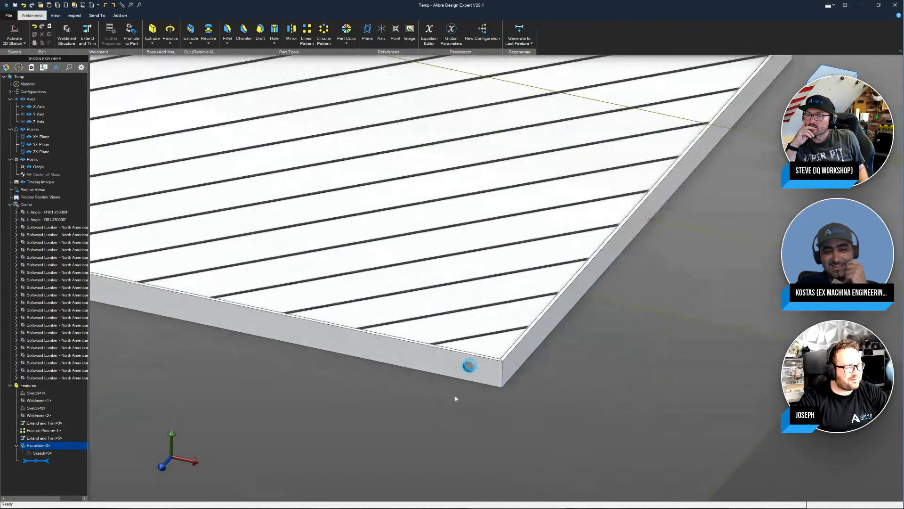
click(317, 395)
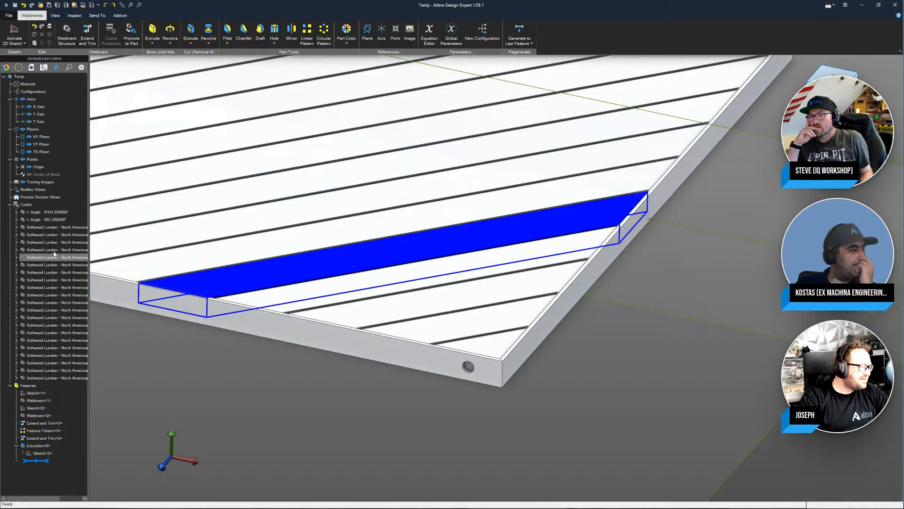
Step: Promote the front L-Angle body with the hole to a separate part in the Delete folder
right_click(59, 214)
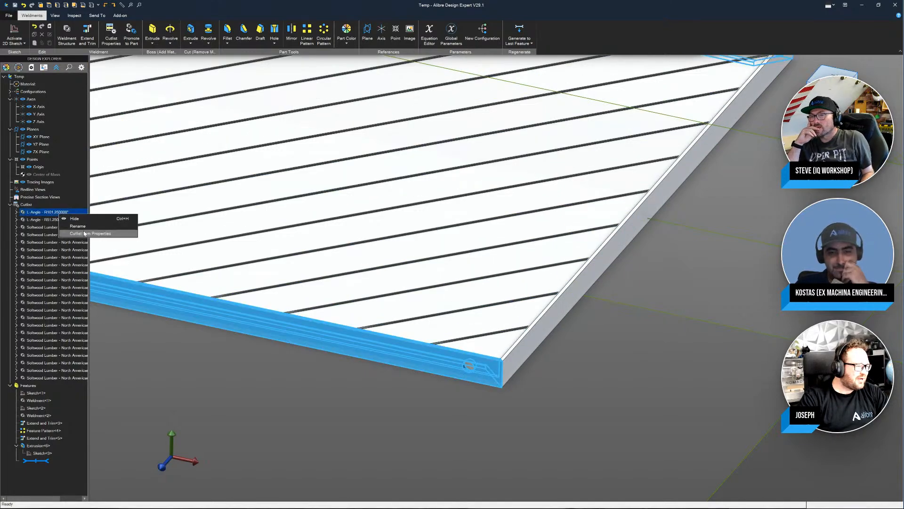
click(16, 212)
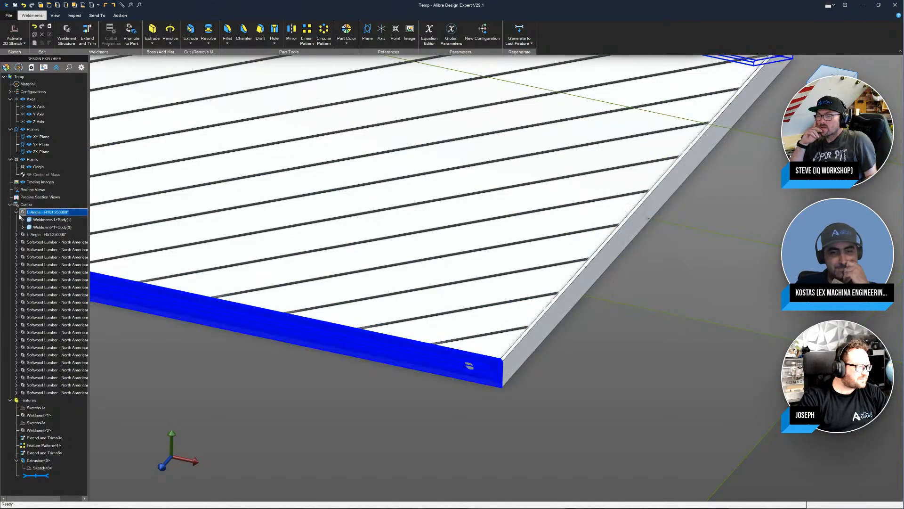
right_click(39, 228)
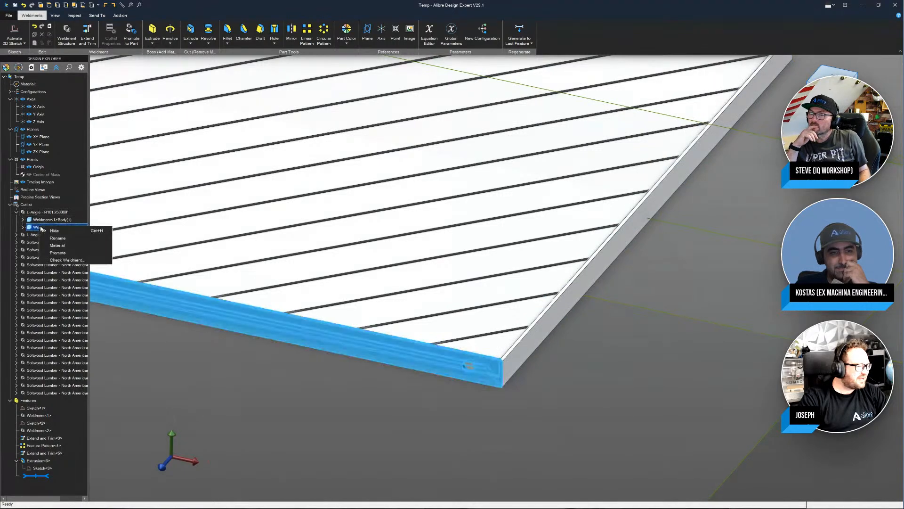
click(58, 253)
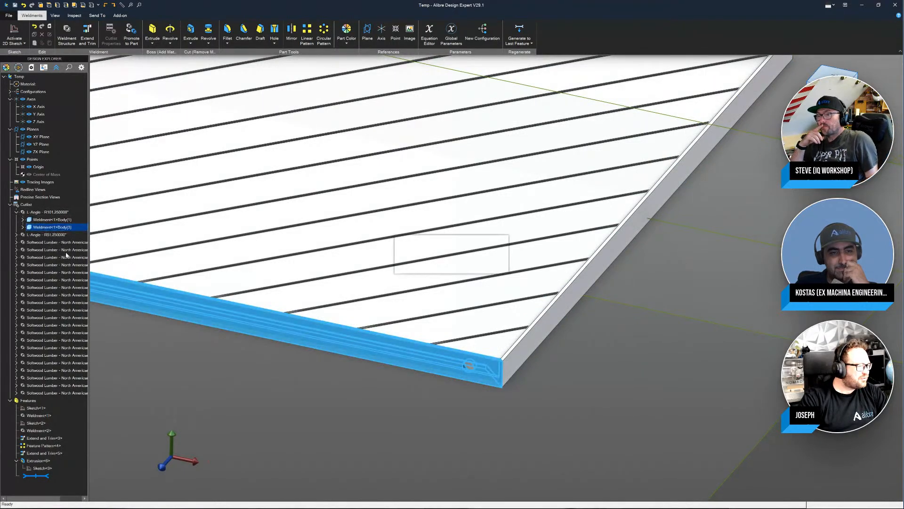
click(451, 266)
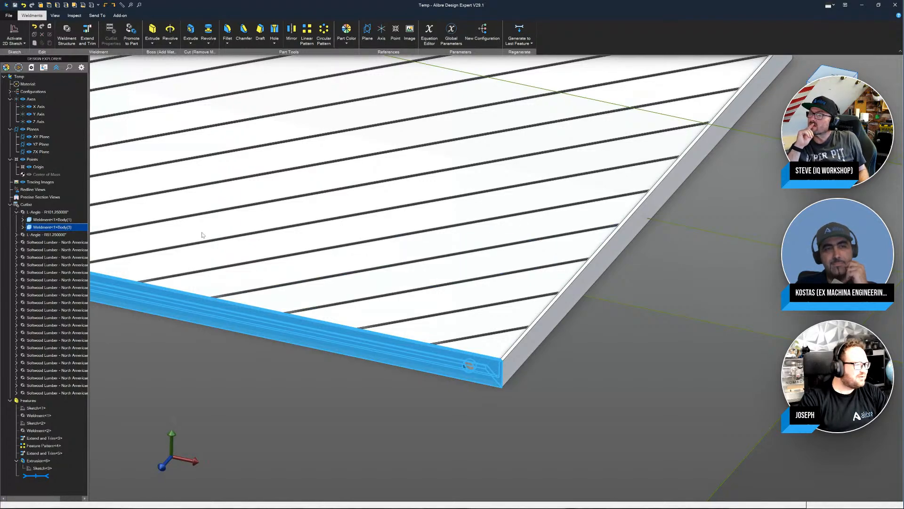
right_click(47, 228)
click(65, 254)
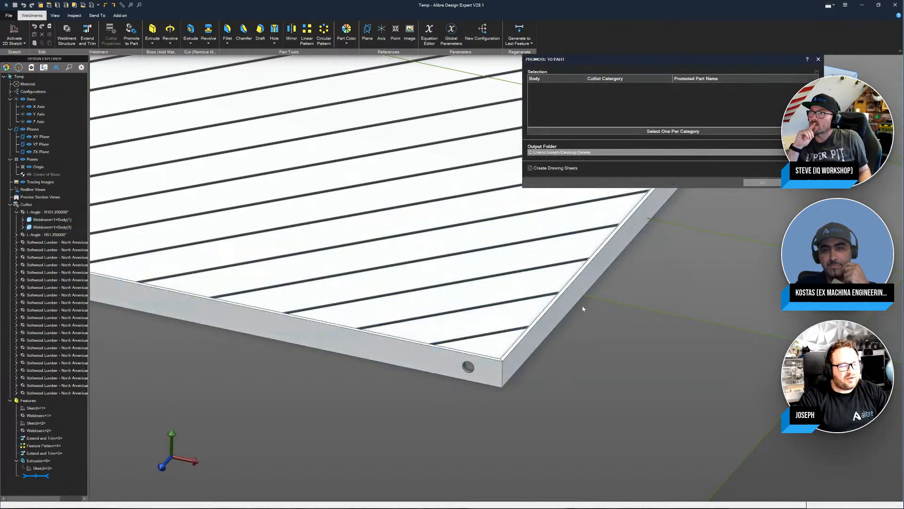
click(767, 181)
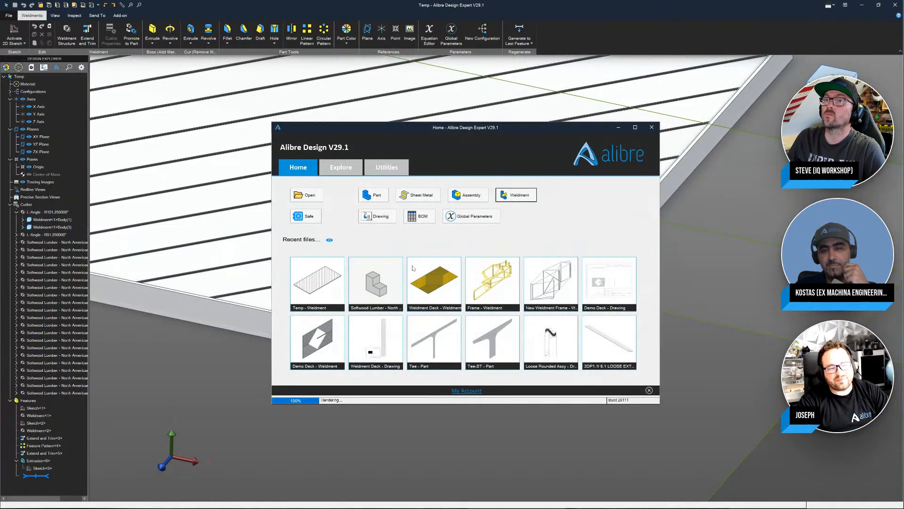
Step: Regenerate all features of the promoted L-Angle part
scroll(539, 235, down, 1)
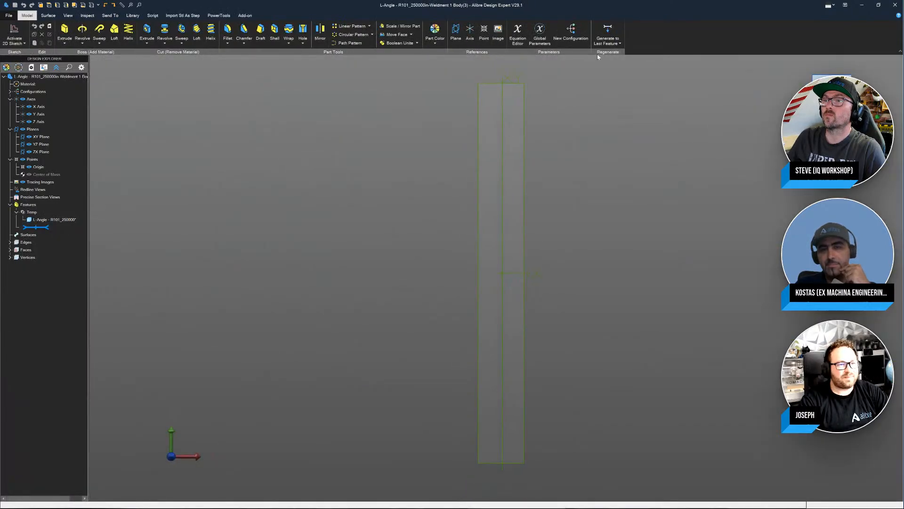
click(608, 41)
click(616, 66)
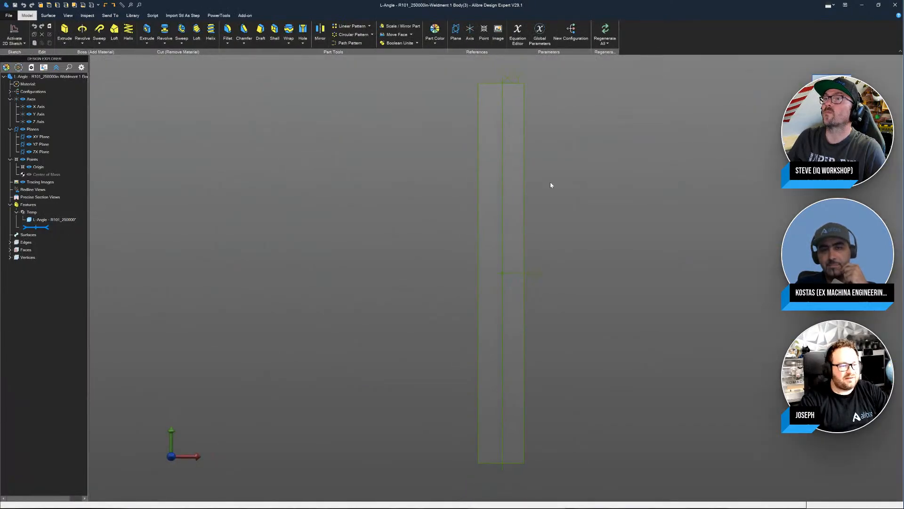
middle_drag(549, 187, 263, 234)
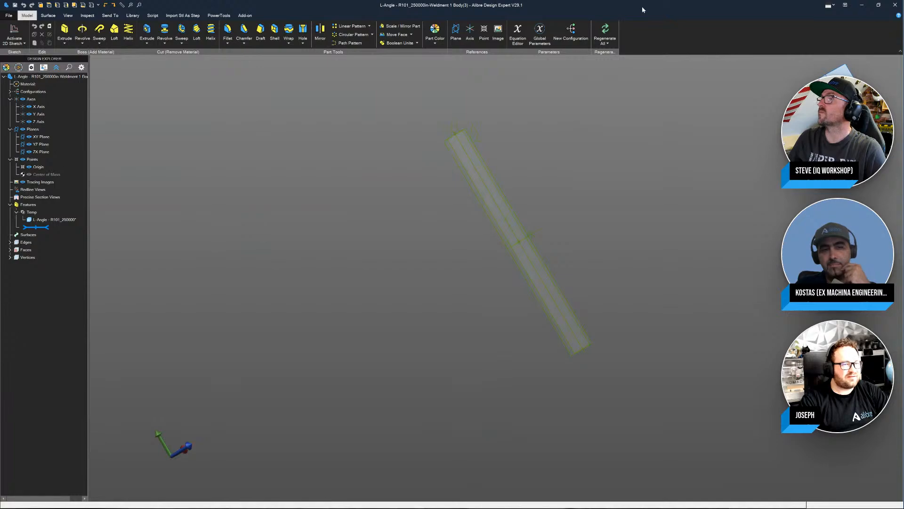
click(606, 30)
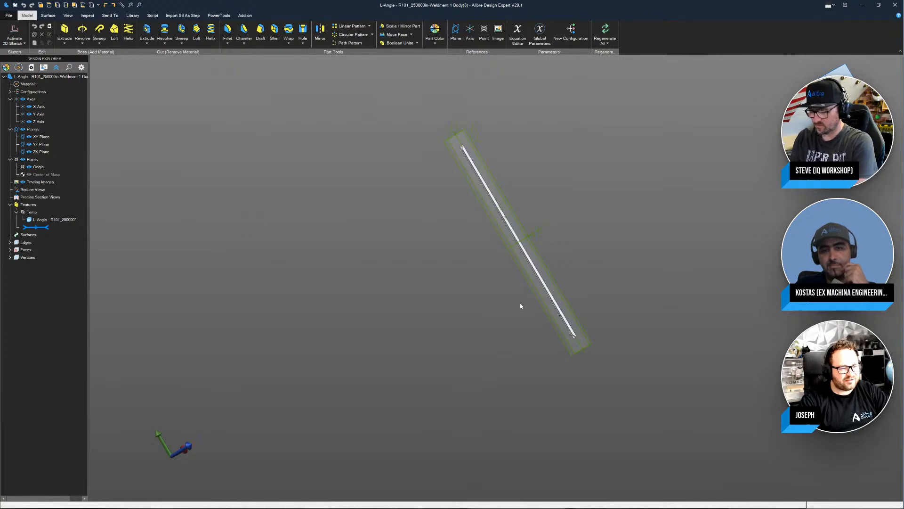
Step: Examine the hole near the end of the promoted L-Angle and close the part
scroll(520, 305, up, 3)
middle_drag(636, 347, 651, 306)
scroll(584, 358, up, 3)
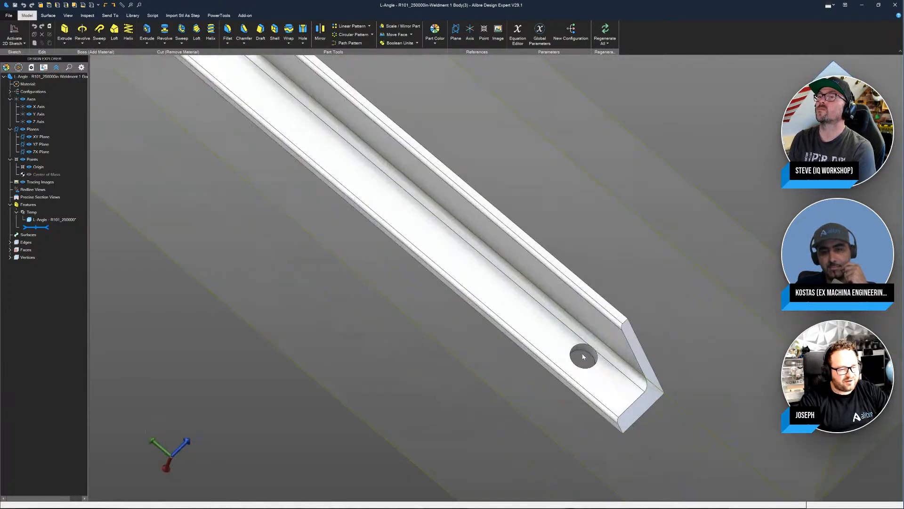
click(510, 295)
click(16, 37)
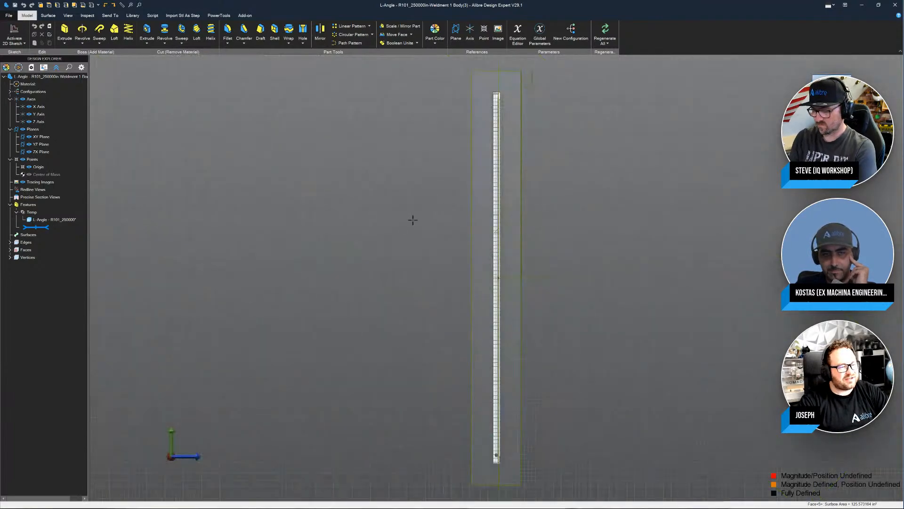
click(895, 5)
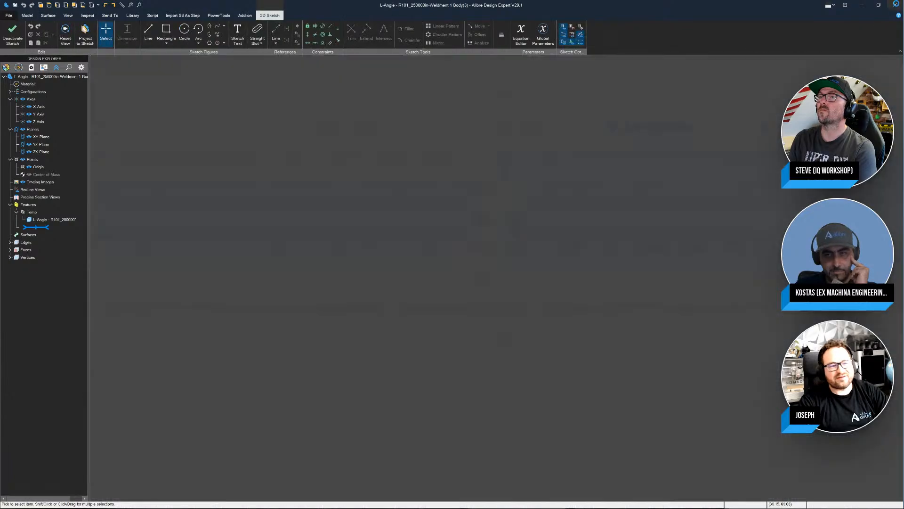
click(451, 271)
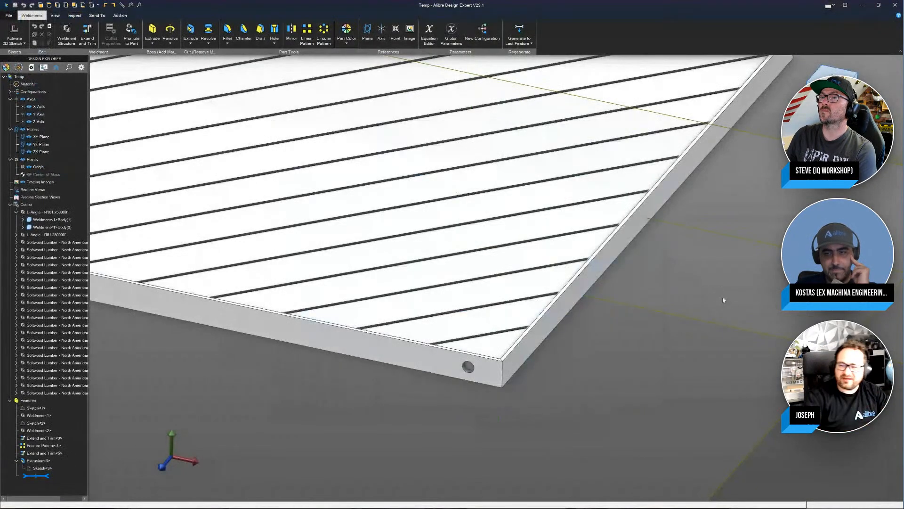
click(435, 364)
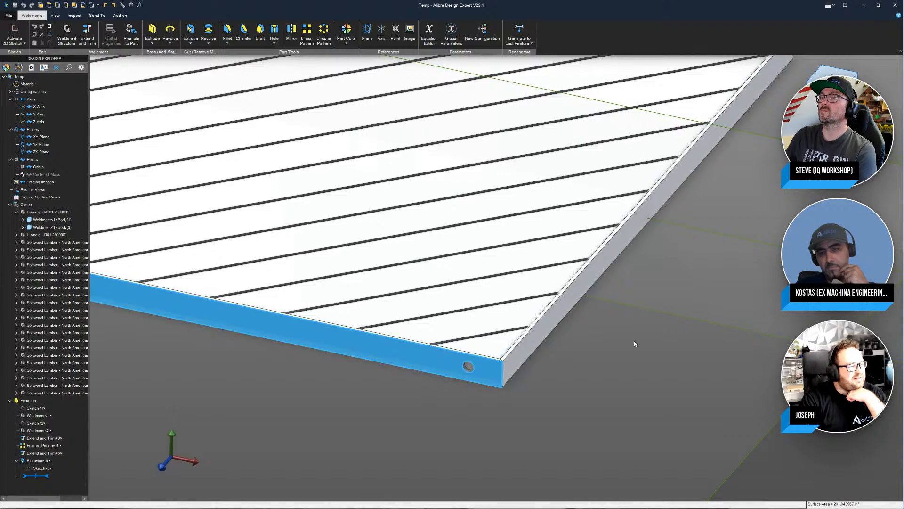
scroll(635, 344, down, 5)
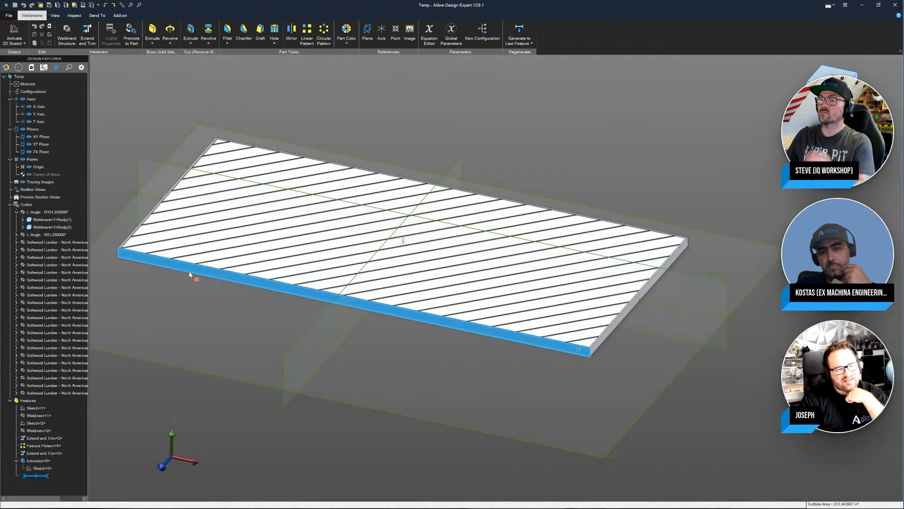
scroll(282, 198, up, 2)
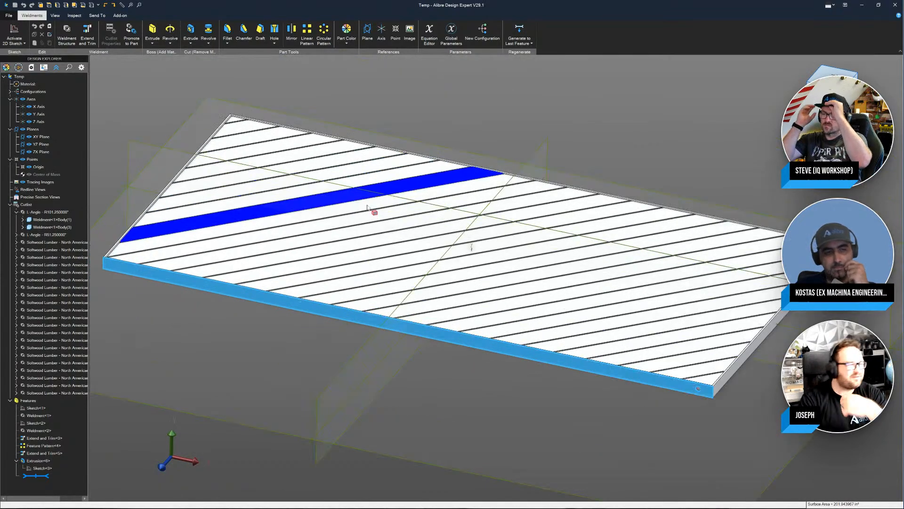
scroll(518, 135, up, 2)
click(518, 135)
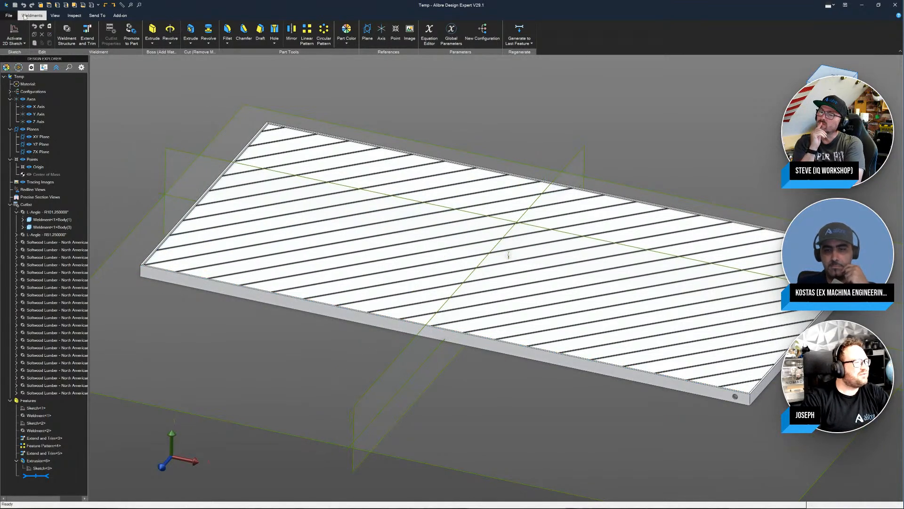
Step: Make a drawing of the weldment on the ANSI A Landscape template with top, front and right views at 1:33 scale
click(97, 16)
click(16, 34)
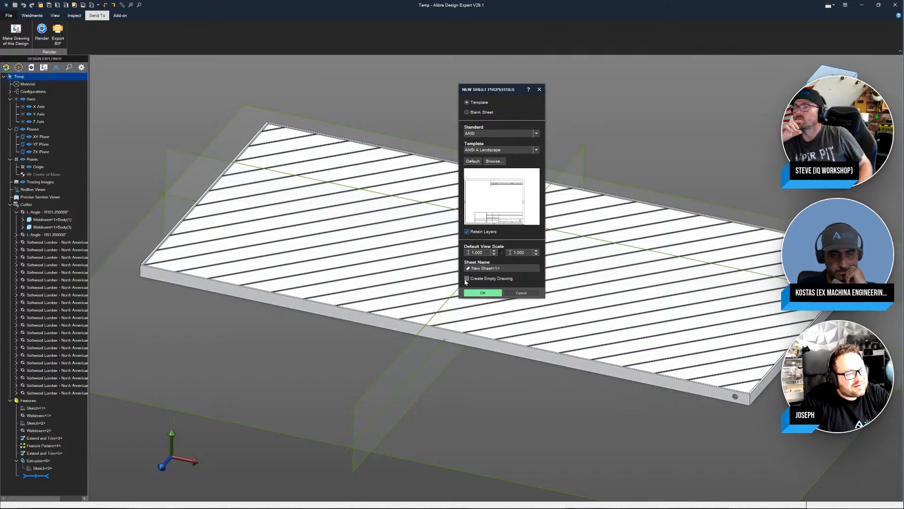
click(482, 293)
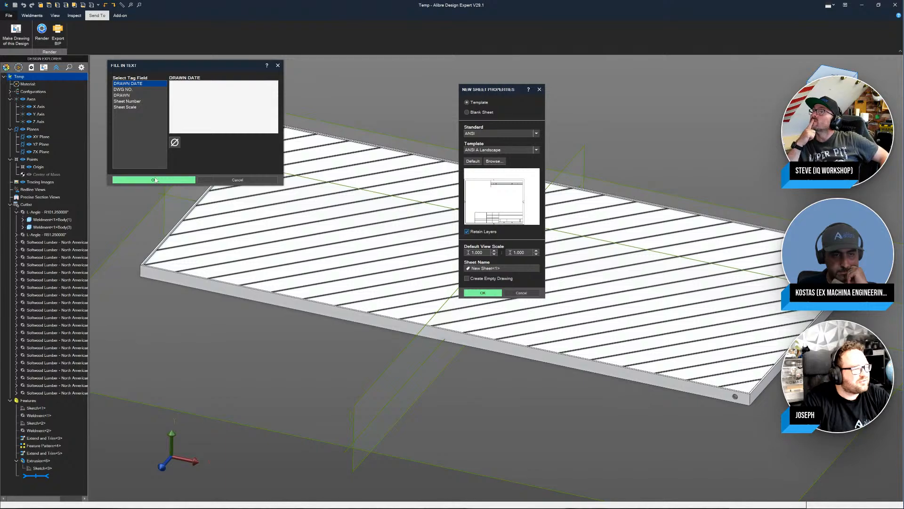
click(156, 180)
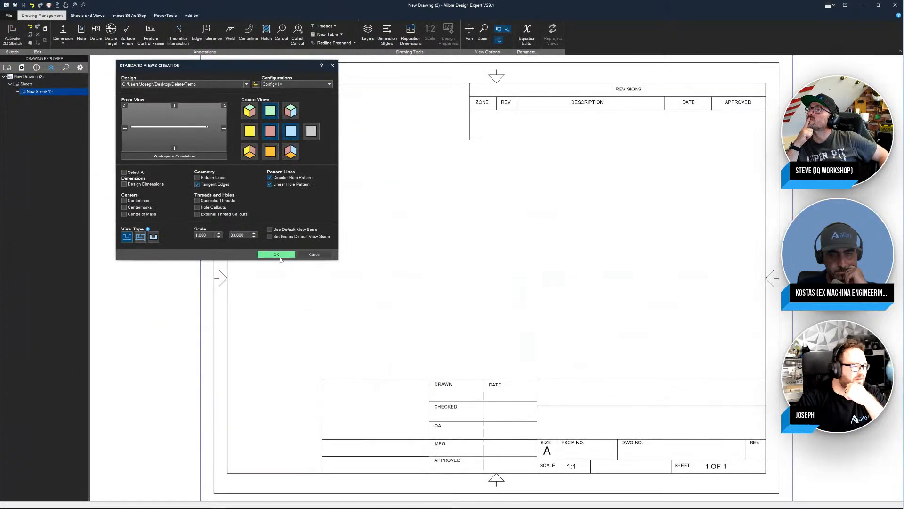
click(279, 255)
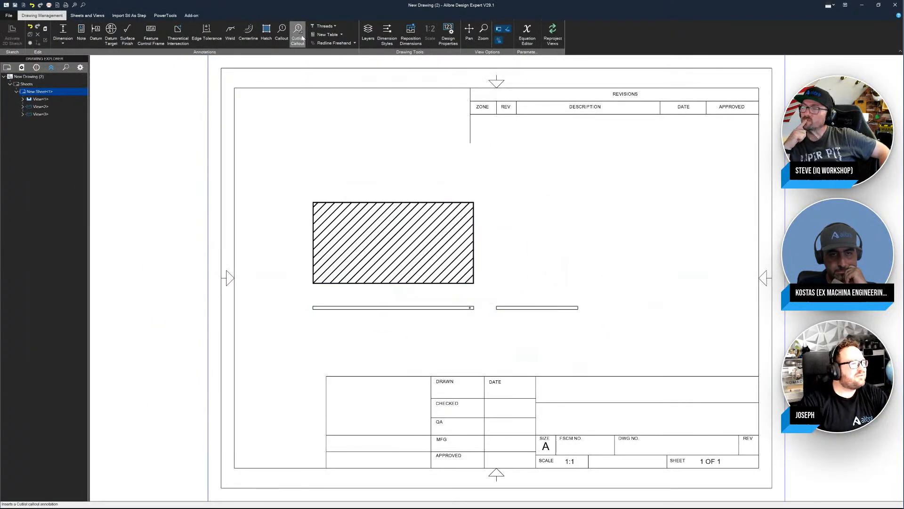
Step: Insert a cutlist table for the top view, placing it outside the sheet border beside the title block
click(98, 16)
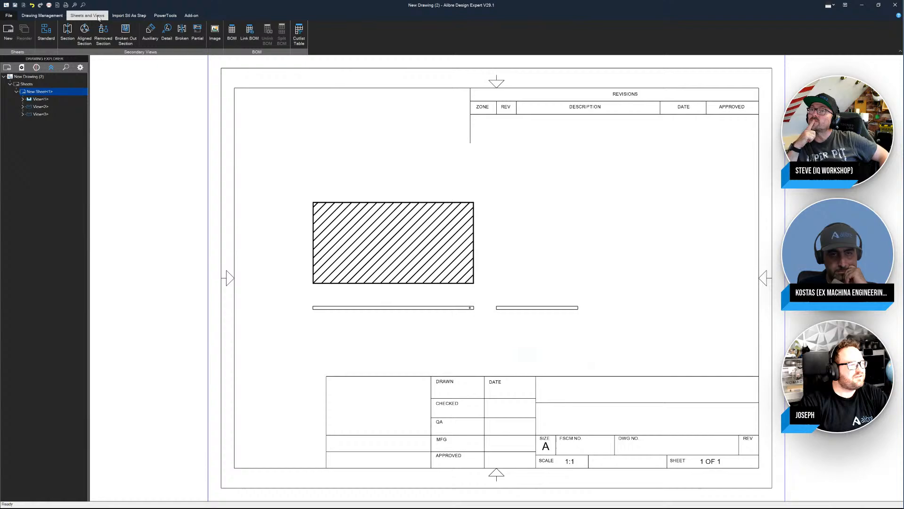
click(417, 204)
click(230, 38)
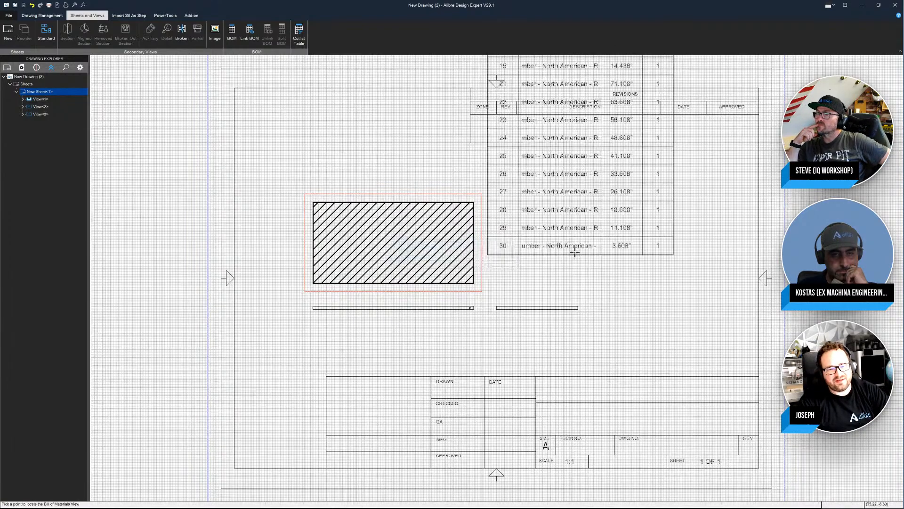
scroll(489, 415, down, 3)
click(659, 423)
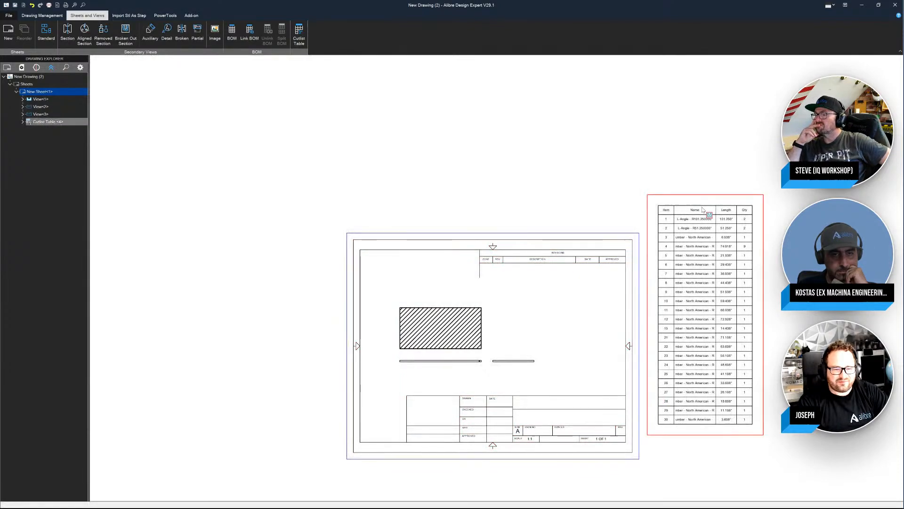
scroll(703, 209, up, 3)
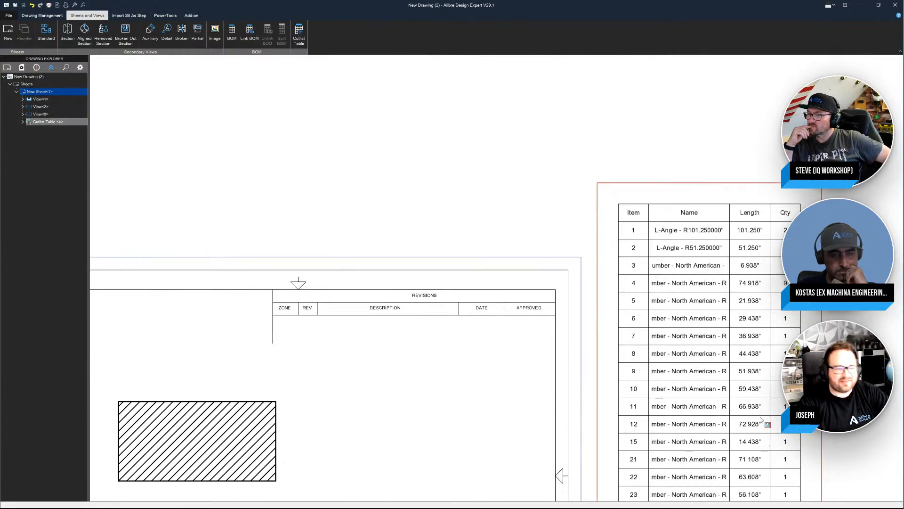
scroll(607, 129, down, 3)
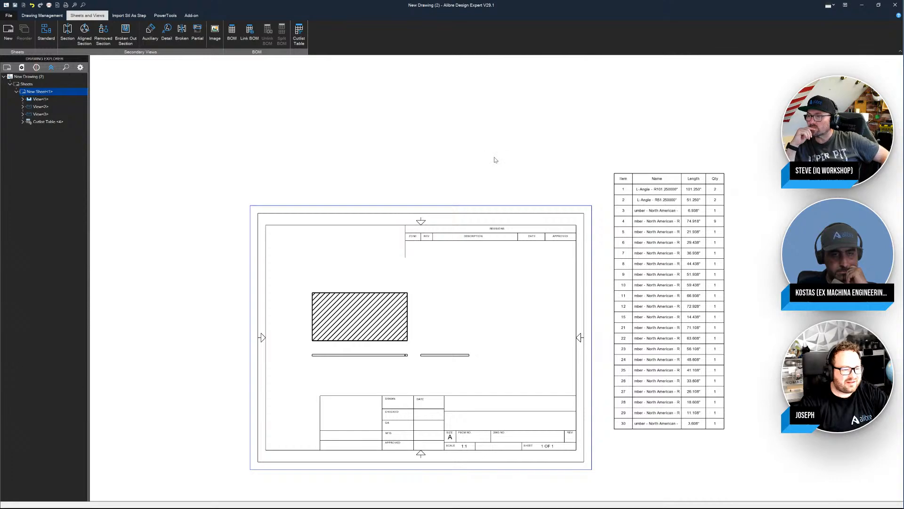
Step: Save the drawing as Temp.AD_DRW in the Delete folder and return to the weldment model's modelling tools
scroll(423, 323, up, 1)
scroll(488, 323, up, 2)
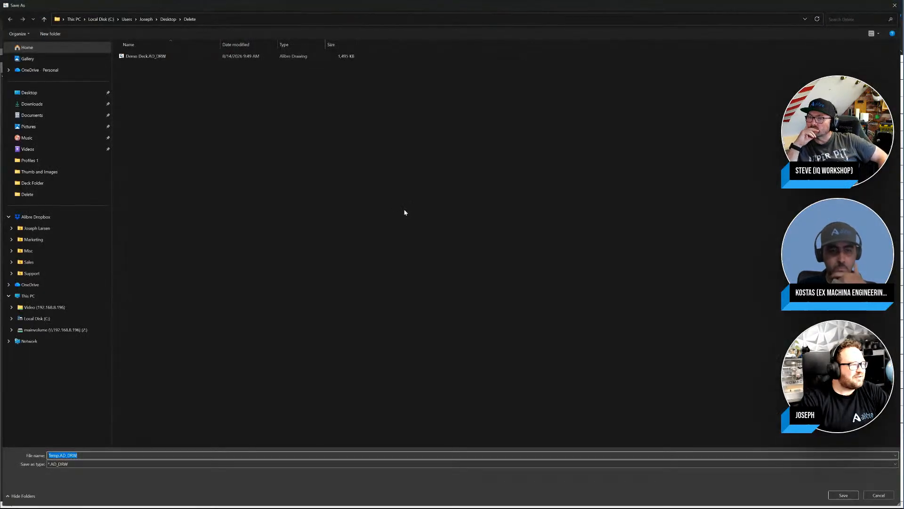
click(839, 496)
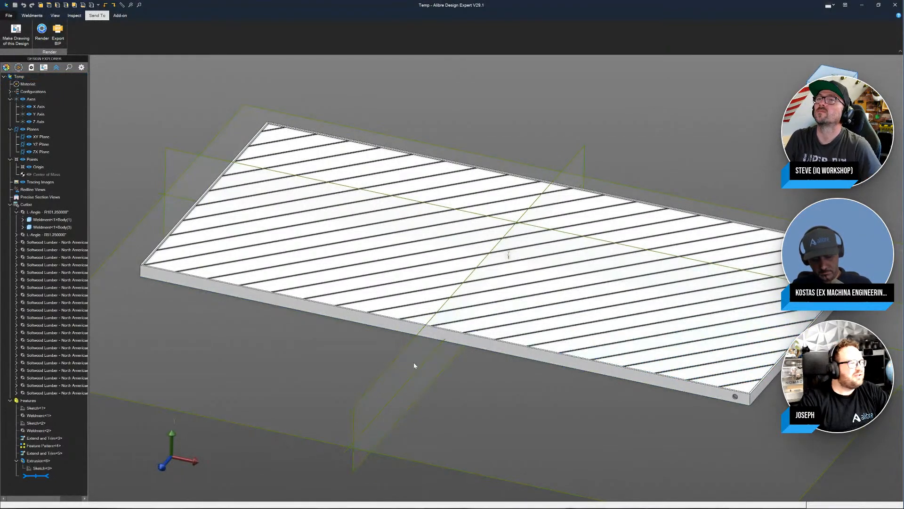
click(26, 16)
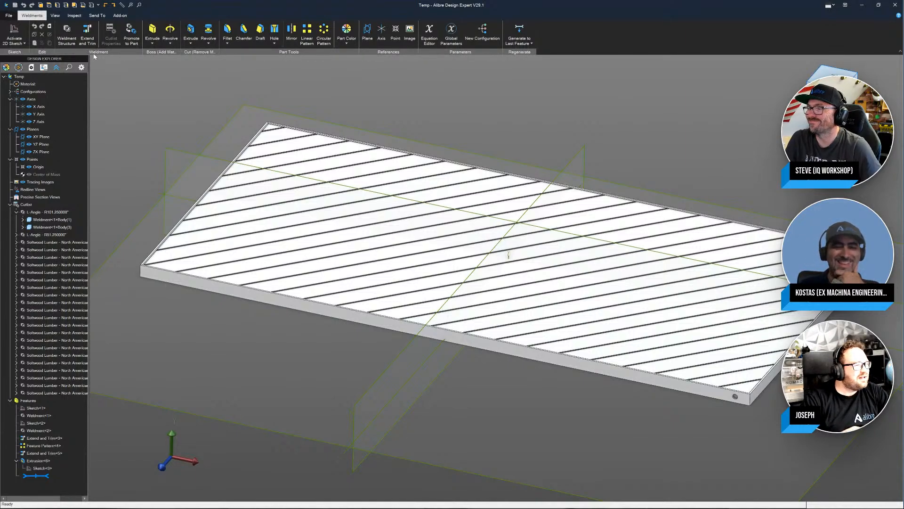
Step: Promote one body per cutlist category to parts, create drawing sheets in Temp.AD_DRW, overwrite existing files, and check the output folder
click(128, 33)
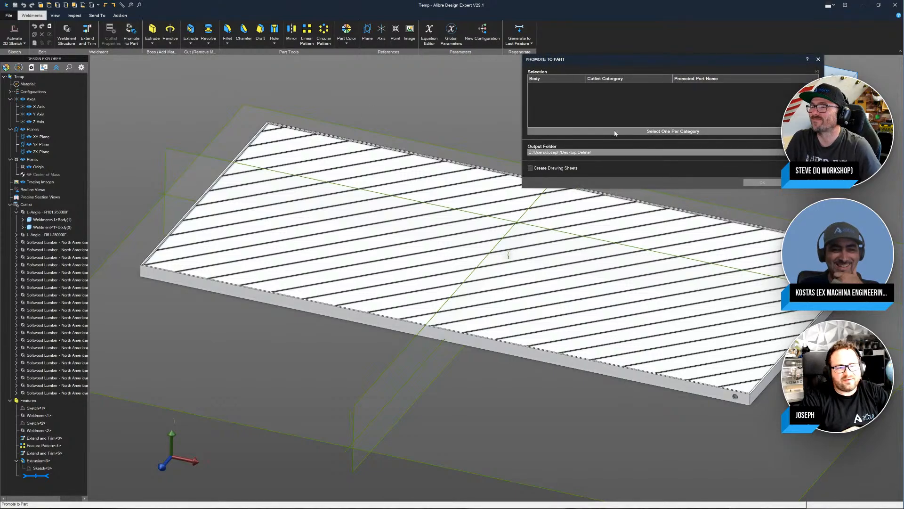
click(671, 132)
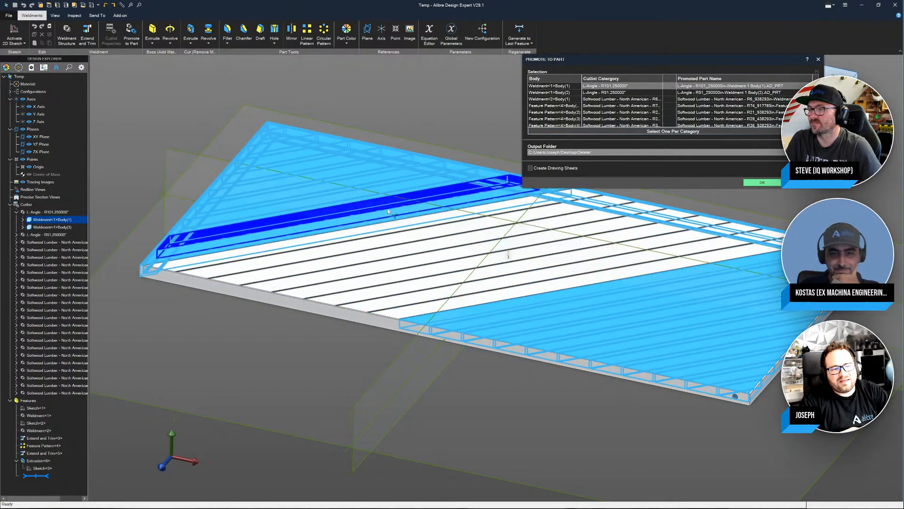
click(531, 168)
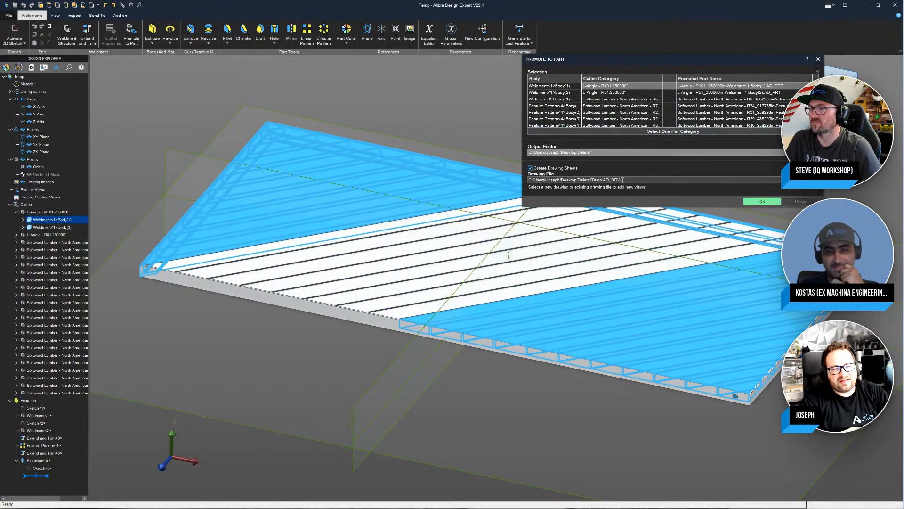
drag(629, 181, 518, 180)
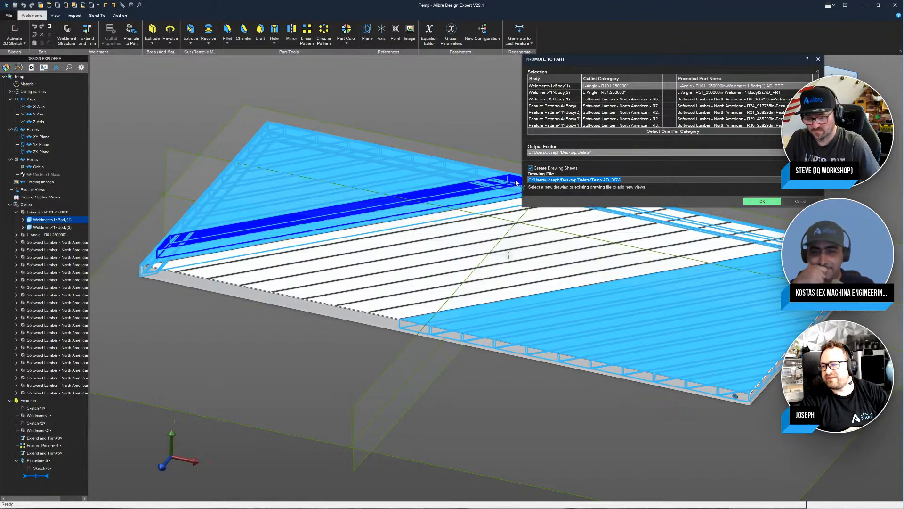
click(768, 201)
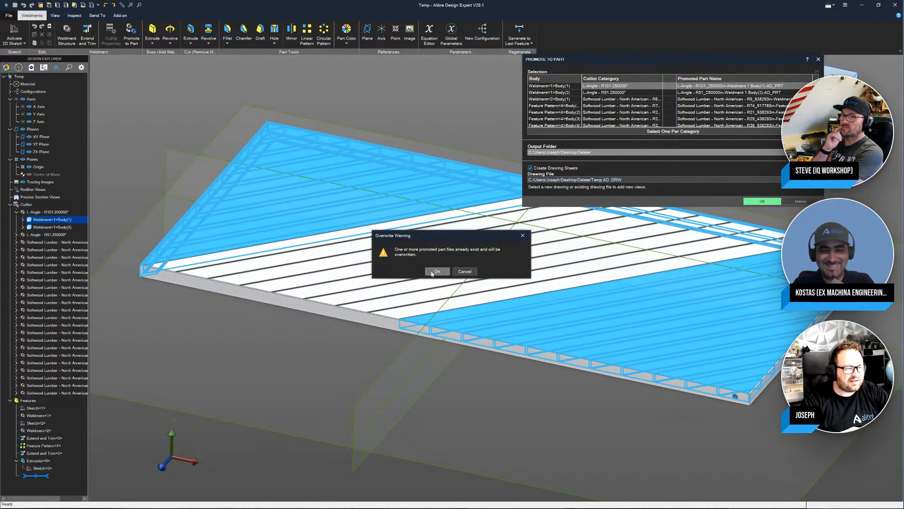
click(435, 271)
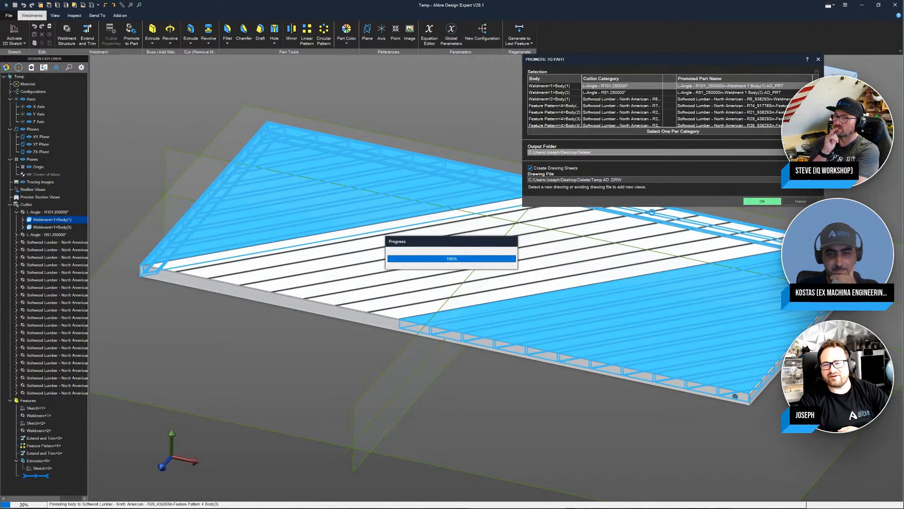
drag(903, 174, 631, 138)
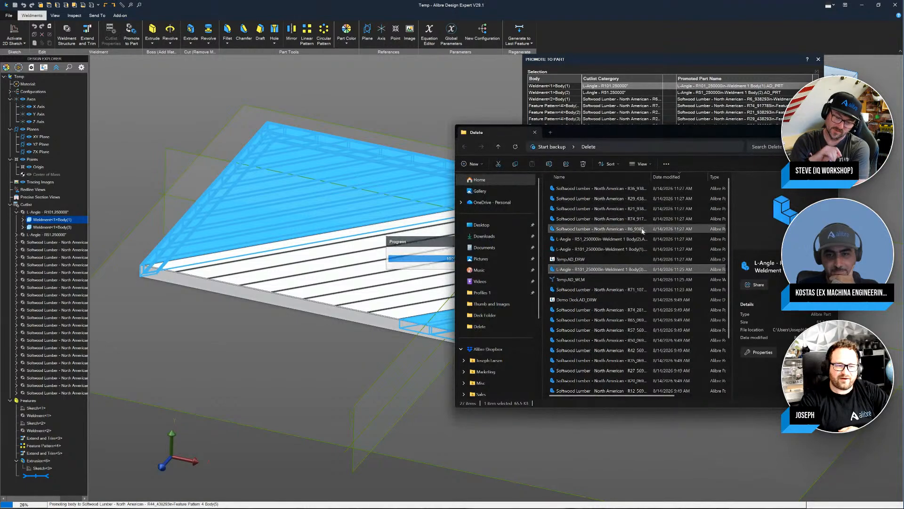
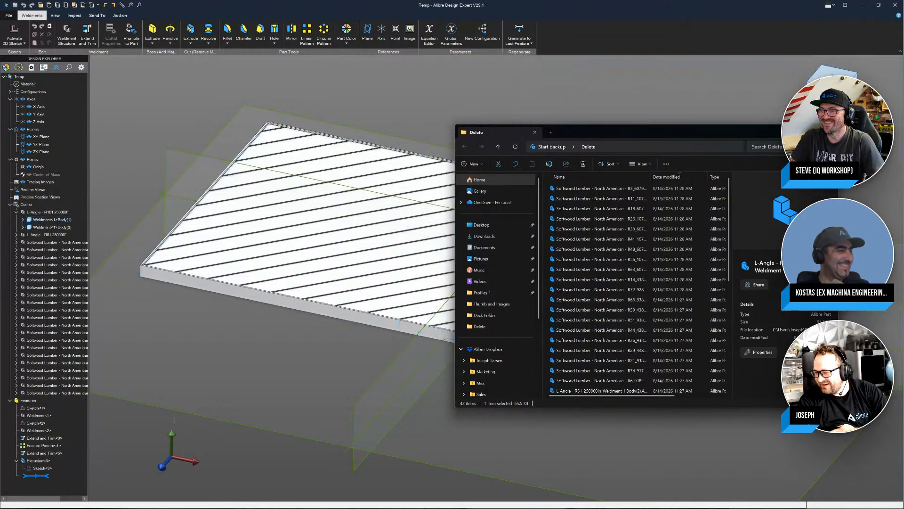
drag(712, 133, 903, 149)
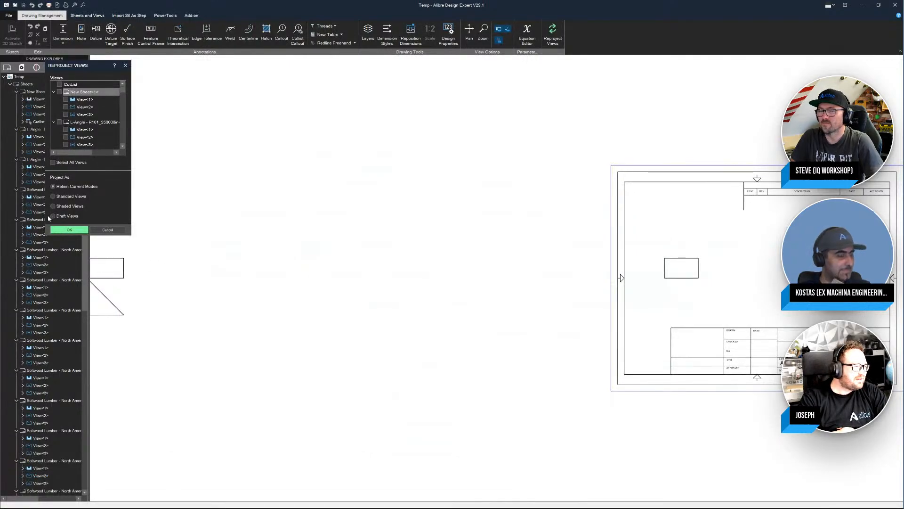
Step: Reproject the drawing views with current modes retained, and move the triangular piece's off-sheet views onto the sheet
click(66, 230)
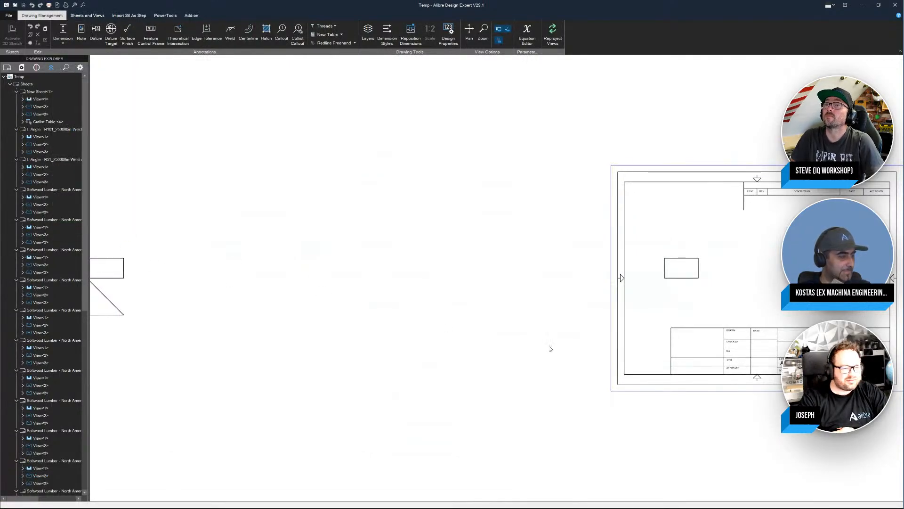
scroll(551, 348, down, 3)
click(314, 304)
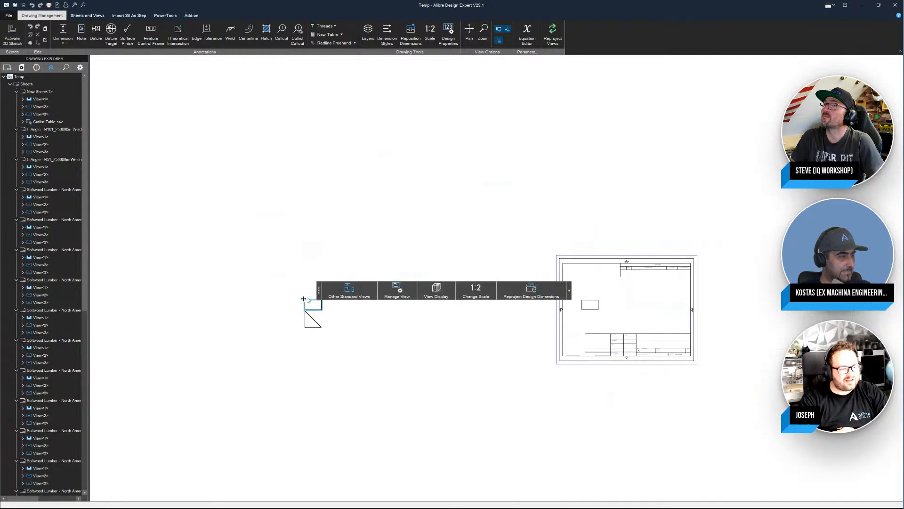
drag(305, 300, 591, 289)
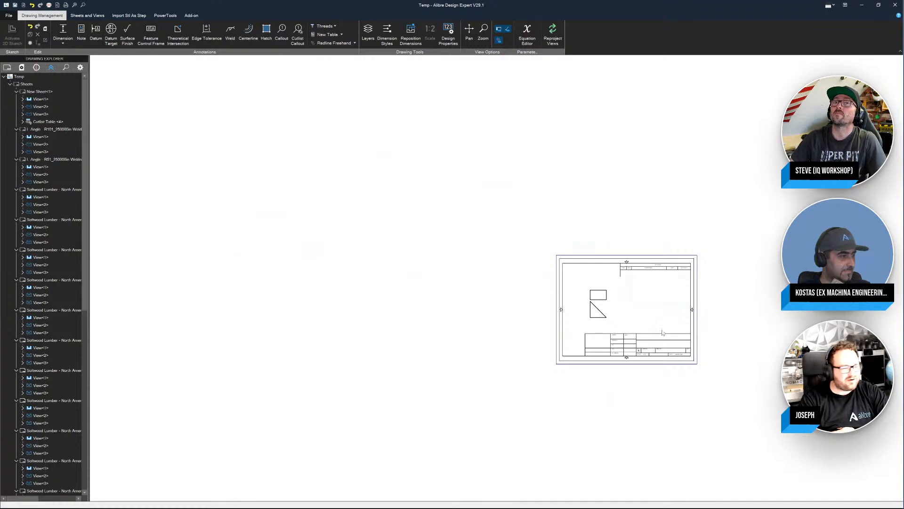
Step: On an earlier softwood lumber sheet, separate the overlapping views, placing the angled view above the front view and the side view beside it
scroll(49, 291, down, 10)
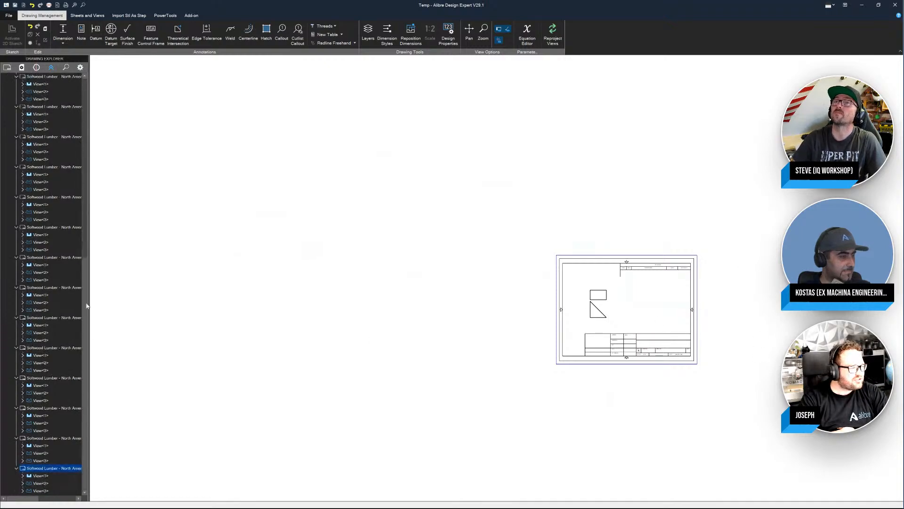
click(50, 288)
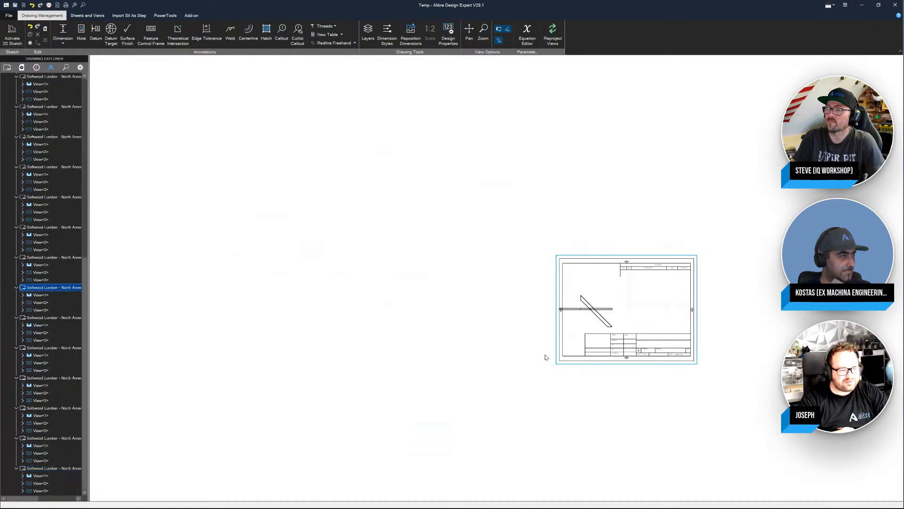
scroll(466, 318, up, 8)
click(488, 188)
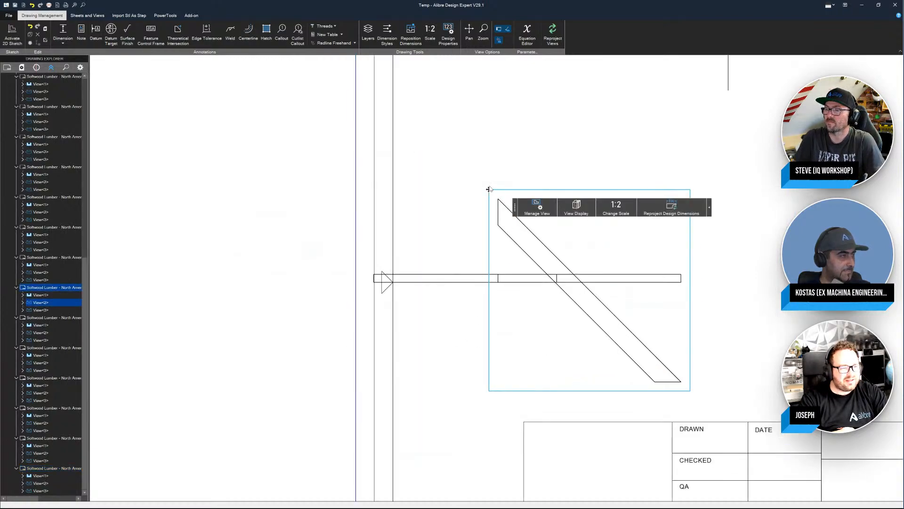
drag(488, 190, 489, 298)
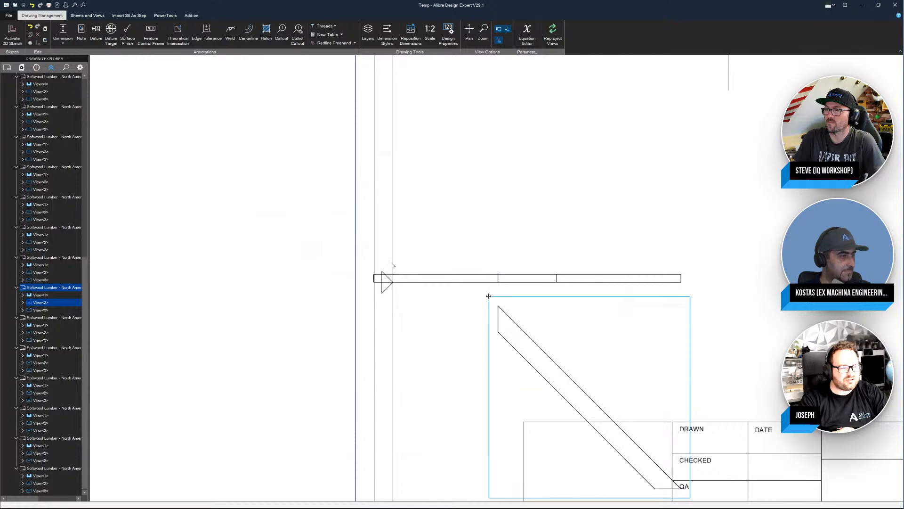
click(363, 264)
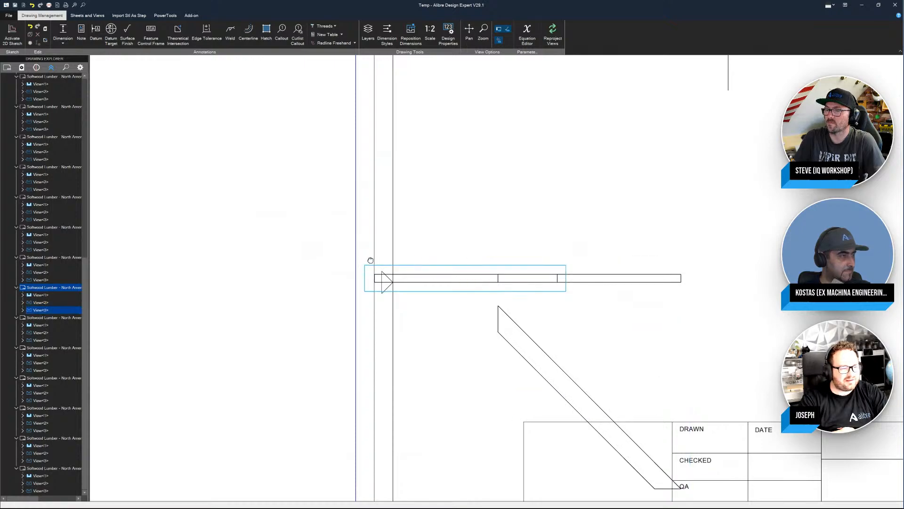
drag(375, 256, 686, 228)
scroll(680, 242, down, 4)
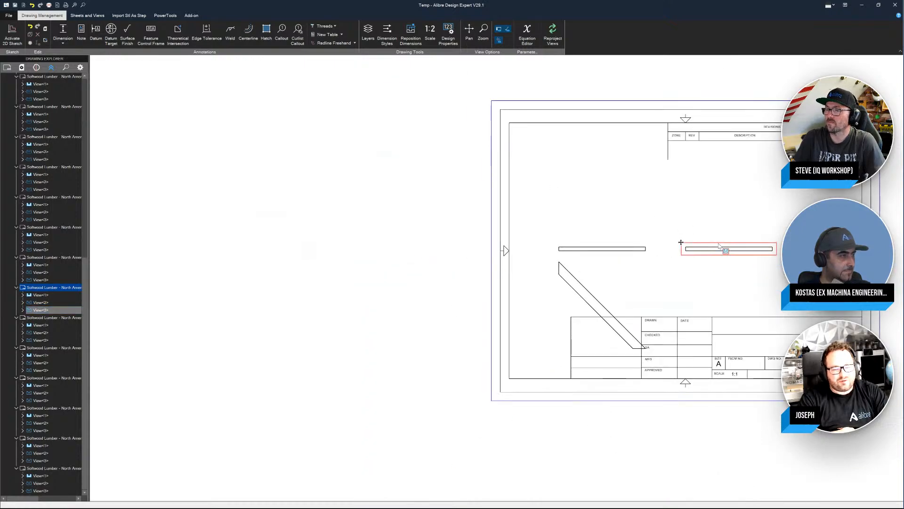
click(562, 267)
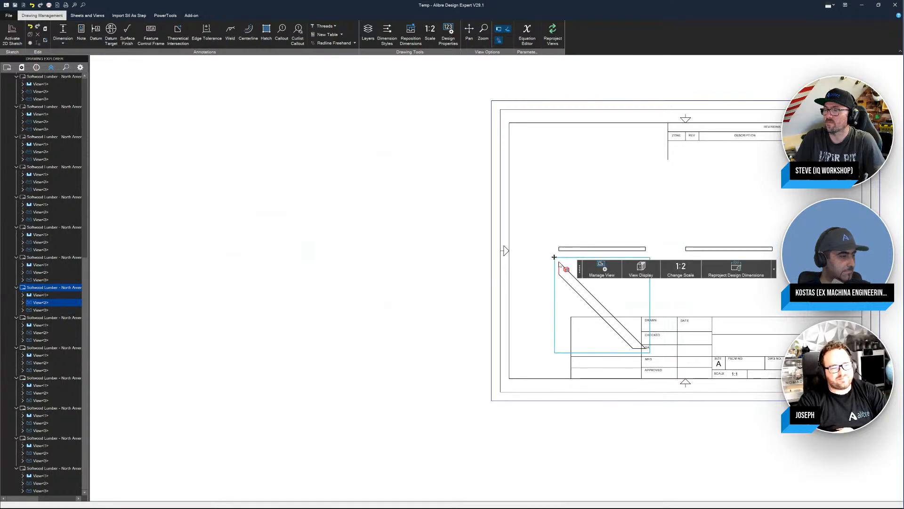
drag(556, 258, 555, 132)
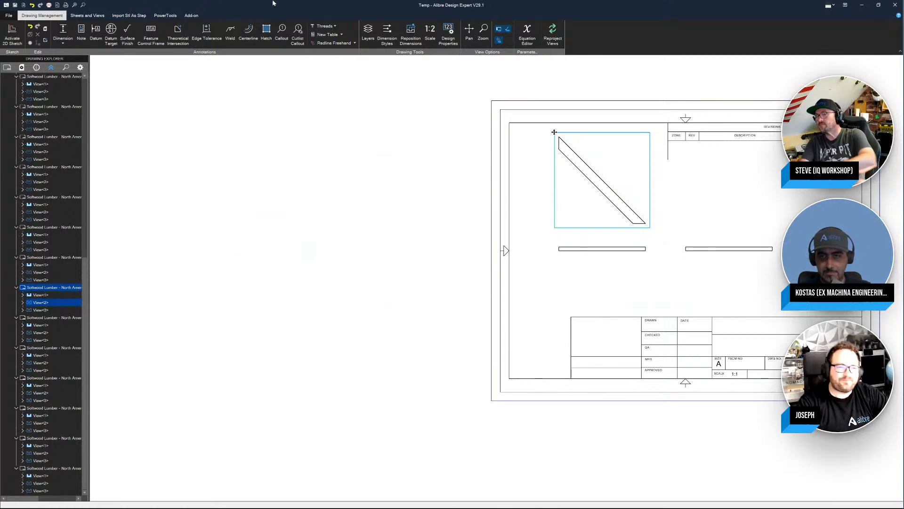
Step: Close the Temp drawing without saving its changes
click(896, 7)
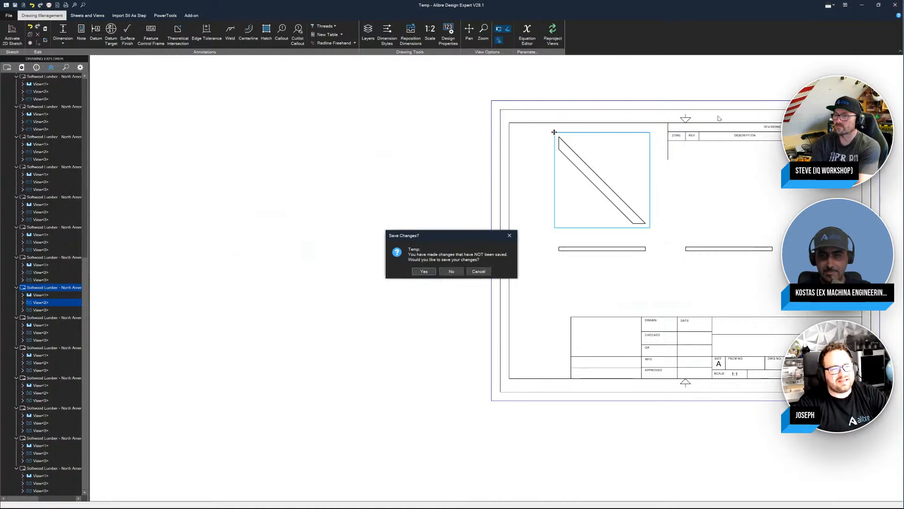
click(451, 273)
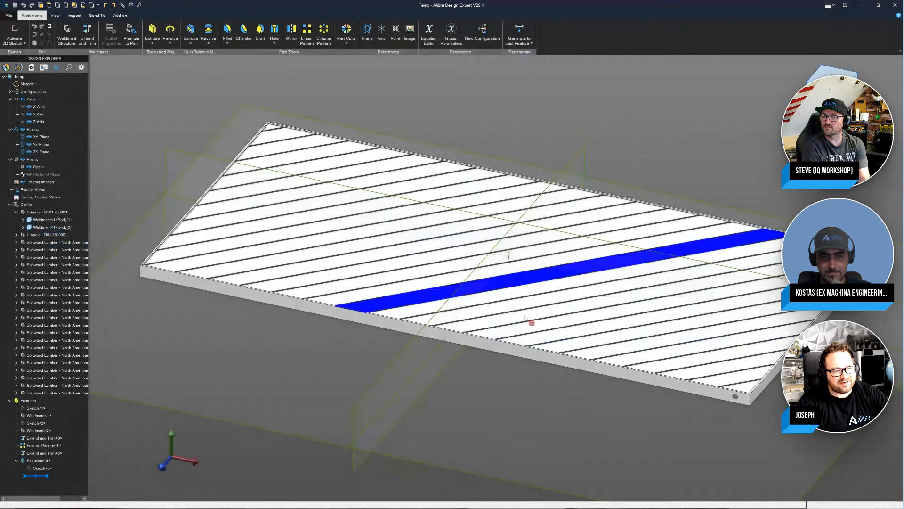
scroll(738, 375, up, 5)
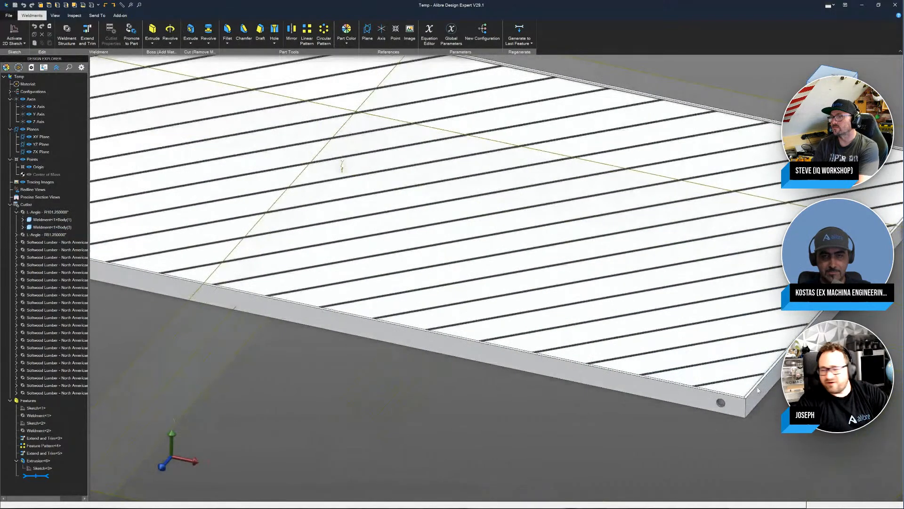
scroll(758, 390, down, 5)
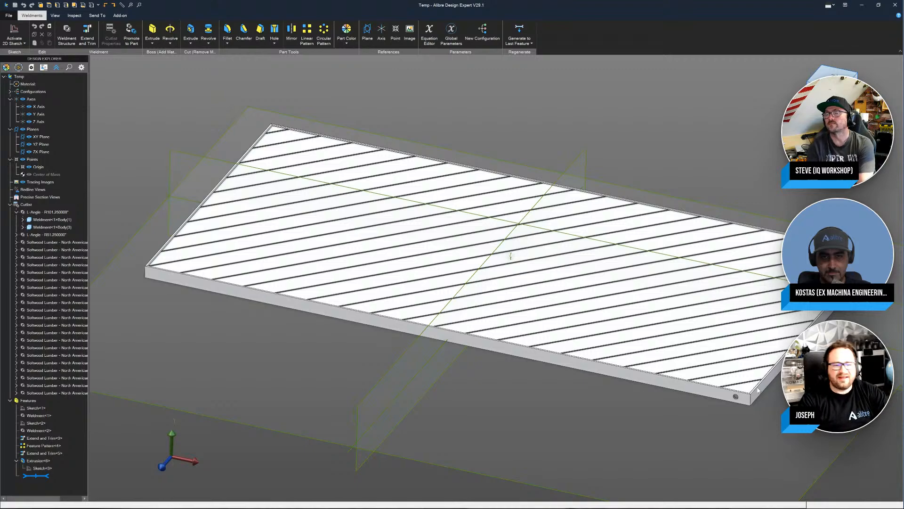
scroll(758, 390, up, 3)
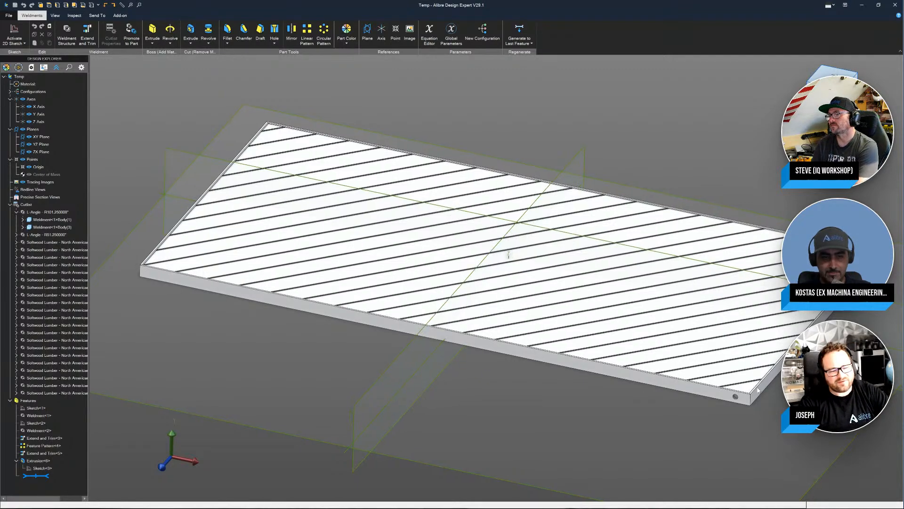
scroll(750, 403, up, 2)
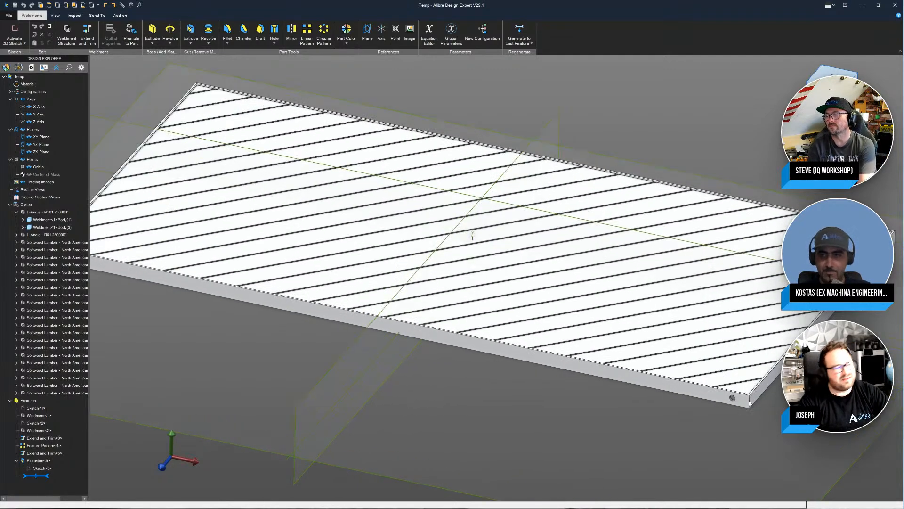
Step: Start a 2D sketch on the underside face of the frame's long L-angle near the corner
scroll(749, 403, up, 1)
scroll(748, 402, up, 1)
middle_drag(748, 403, 693, 310)
click(677, 374)
click(16, 31)
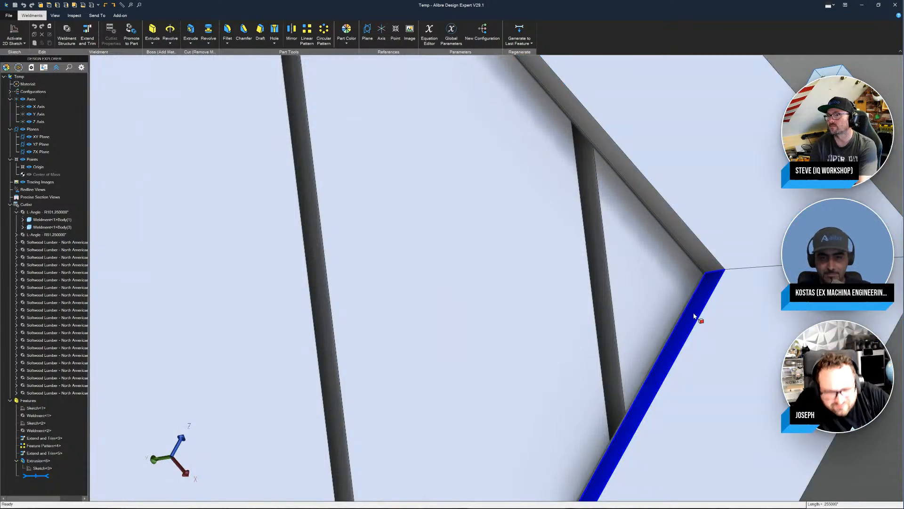
scroll(697, 264, down, 3)
click(672, 207)
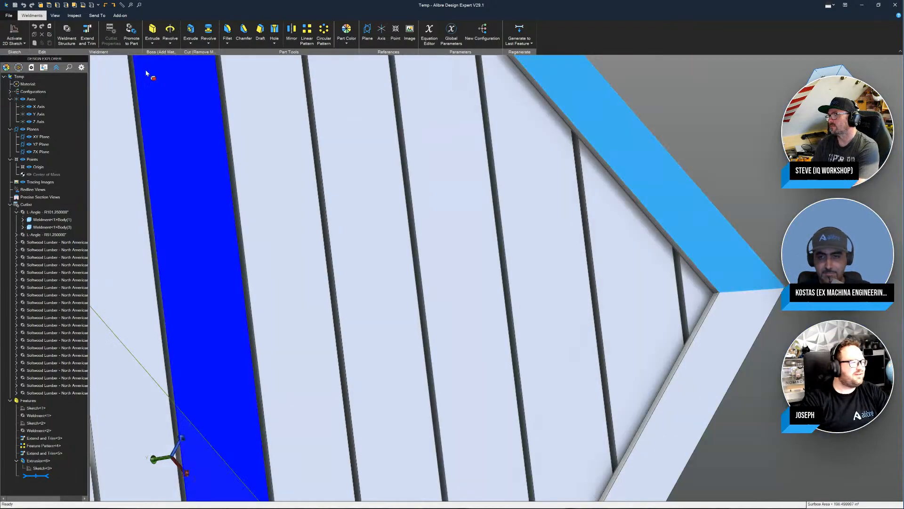
click(21, 40)
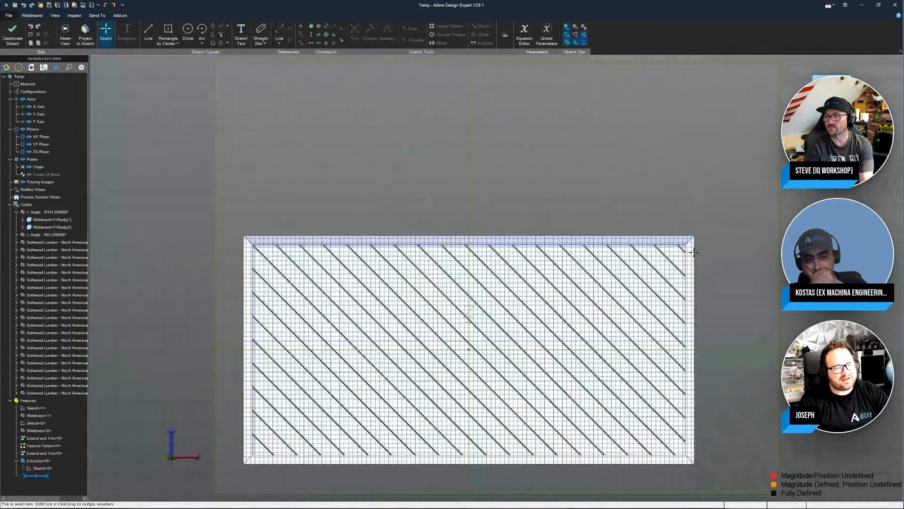
Step: Sketch a closed four-sided diagonal brace outline inside the frame corner, with its long inner edge about 11 inches
scroll(694, 252, up, 3)
scroll(637, 268, up, 4)
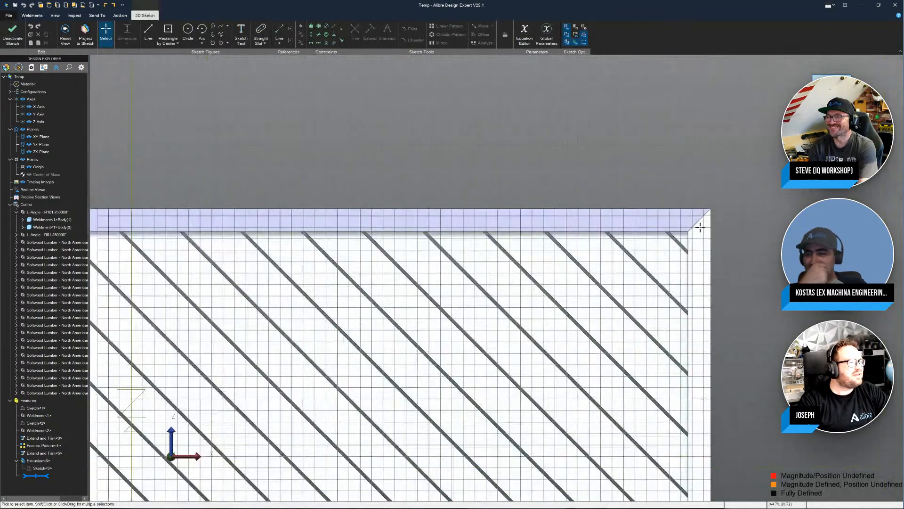
key(l)
click(482, 222)
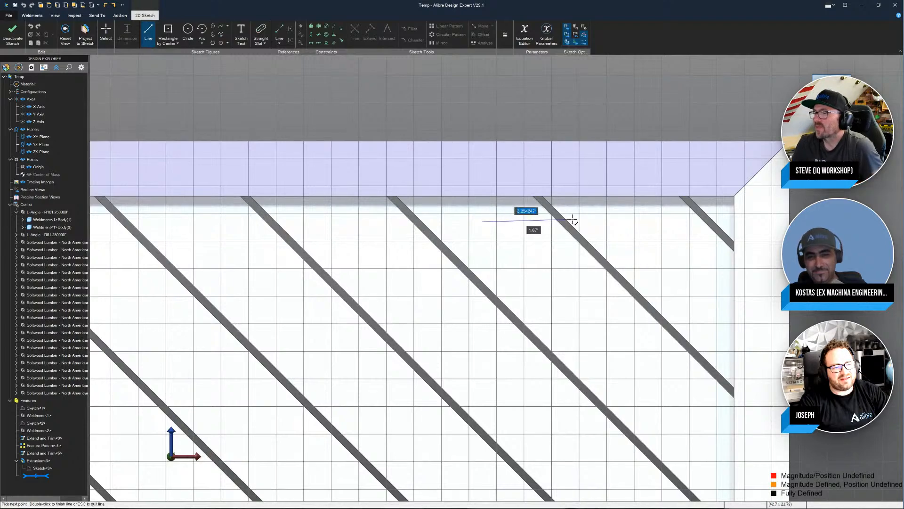
click(583, 221)
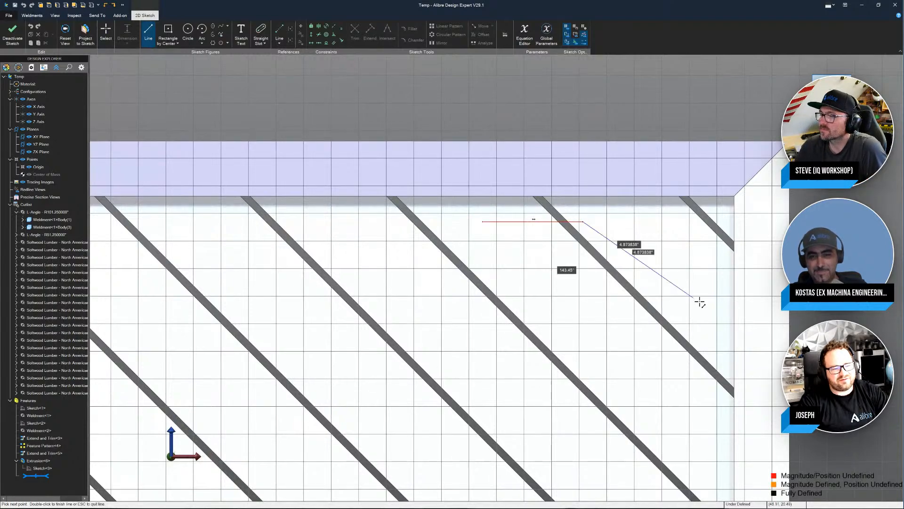
click(713, 340)
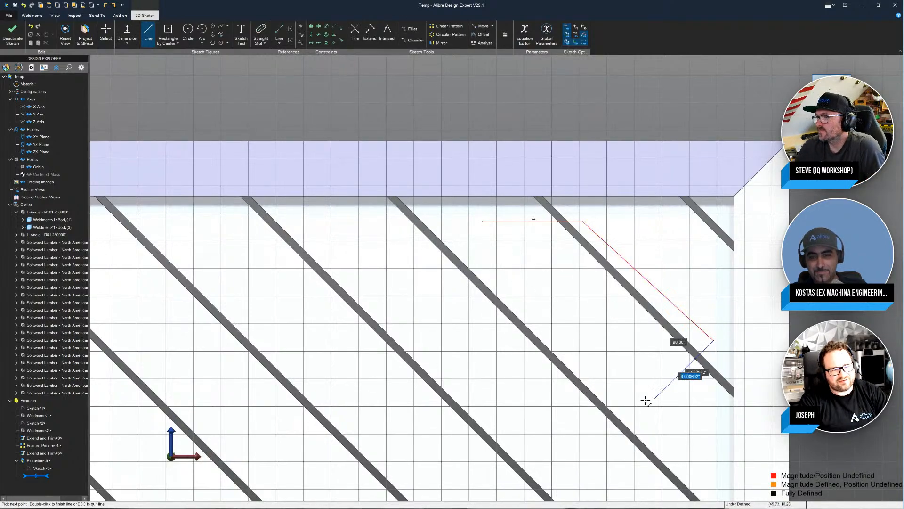
click(712, 422)
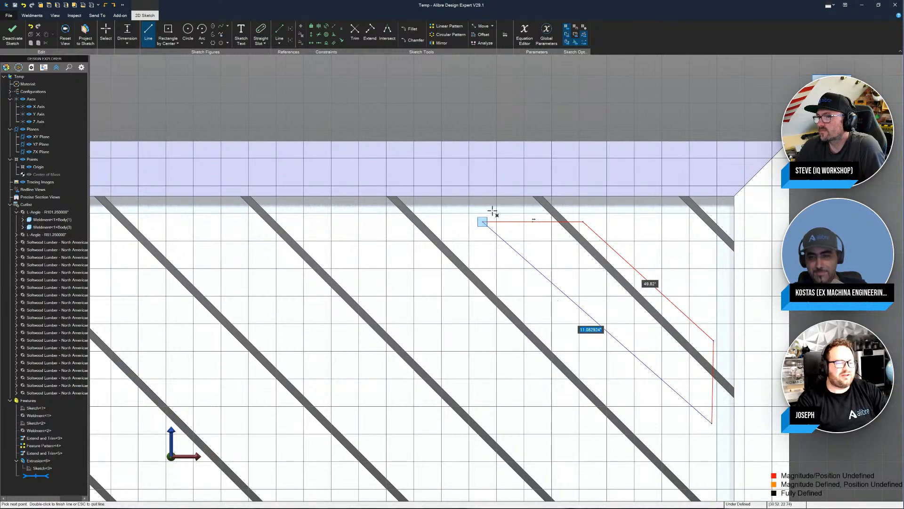
click(482, 222)
key(Escape)
Step: Make the brace outline's two short end edges collinear with the inner edges of the adjoining frame members
click(335, 27)
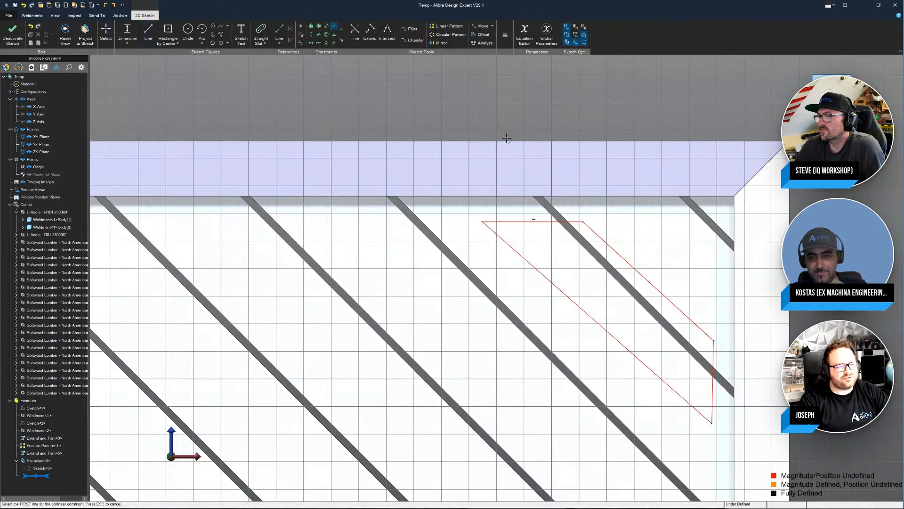
click(548, 221)
click(525, 196)
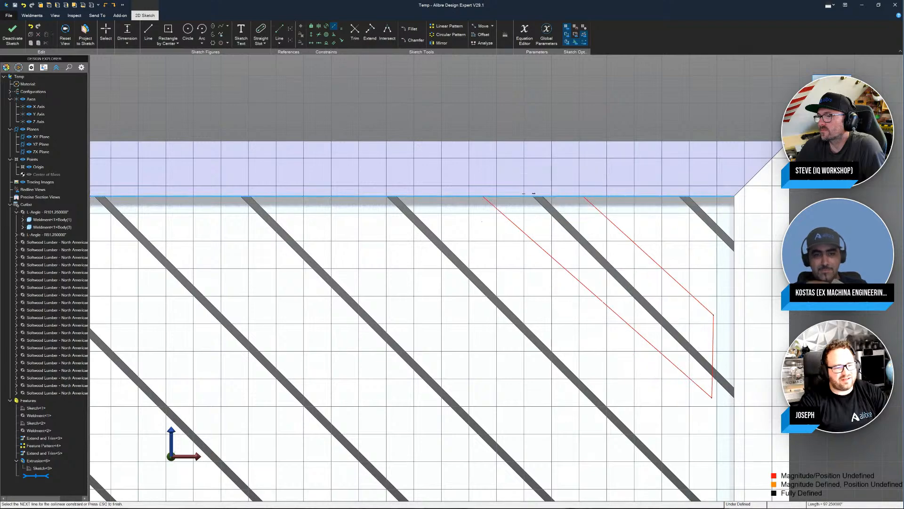
click(713, 326)
click(734, 348)
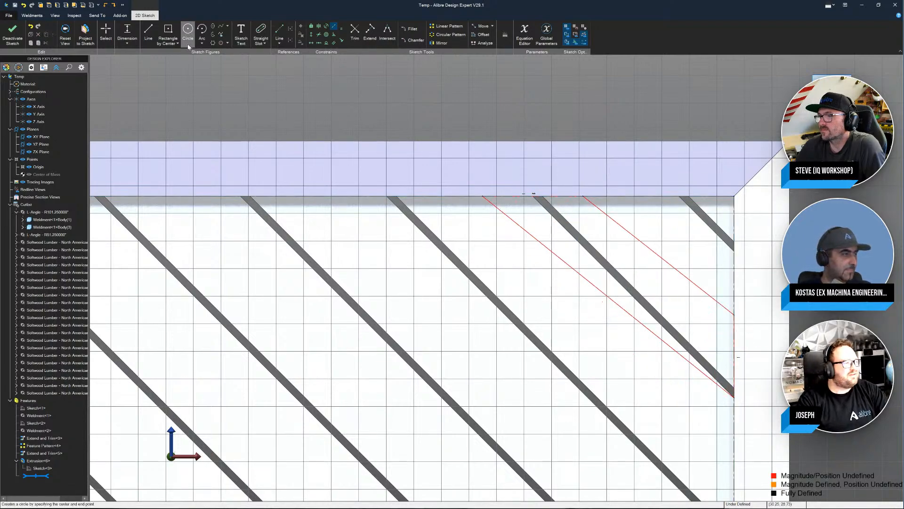
Step: Dimension the angle between the brace's corner-side diagonal and the short frame member's edge at 45°
click(126, 31)
click(694, 283)
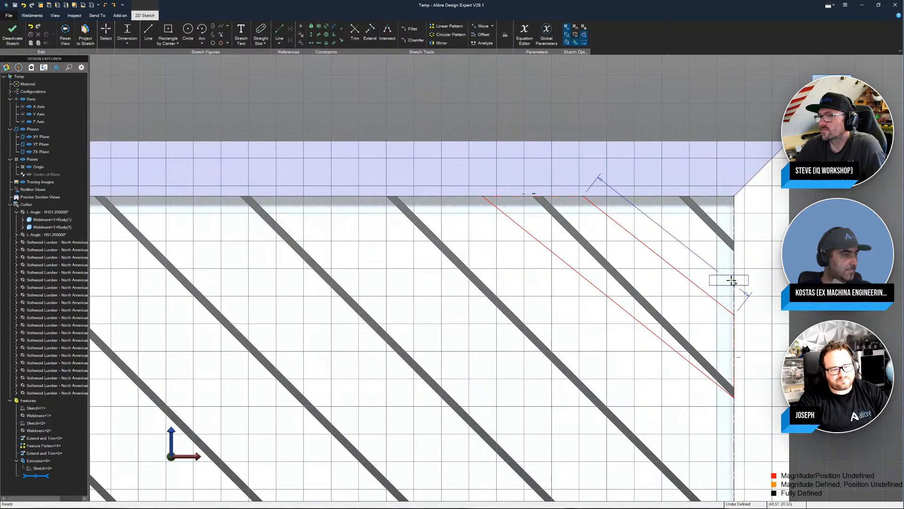
click(734, 279)
click(645, 114)
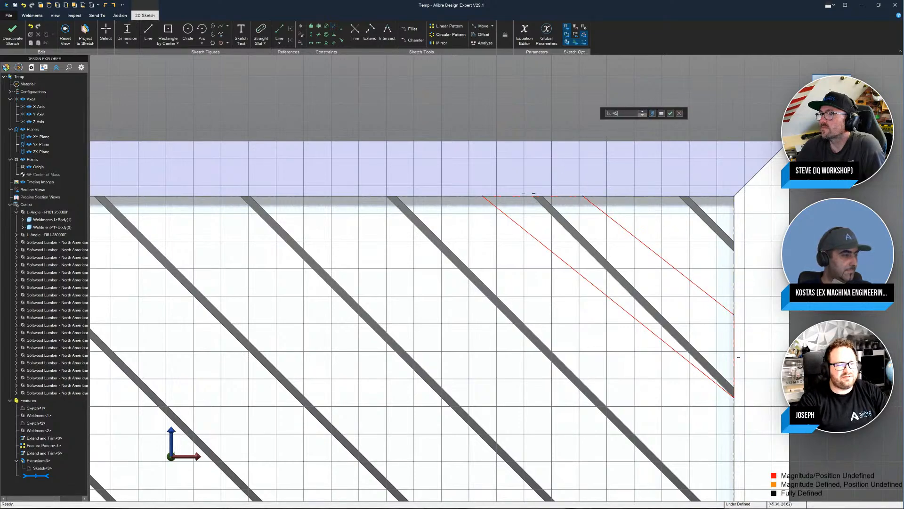
text(45)
key(Return)
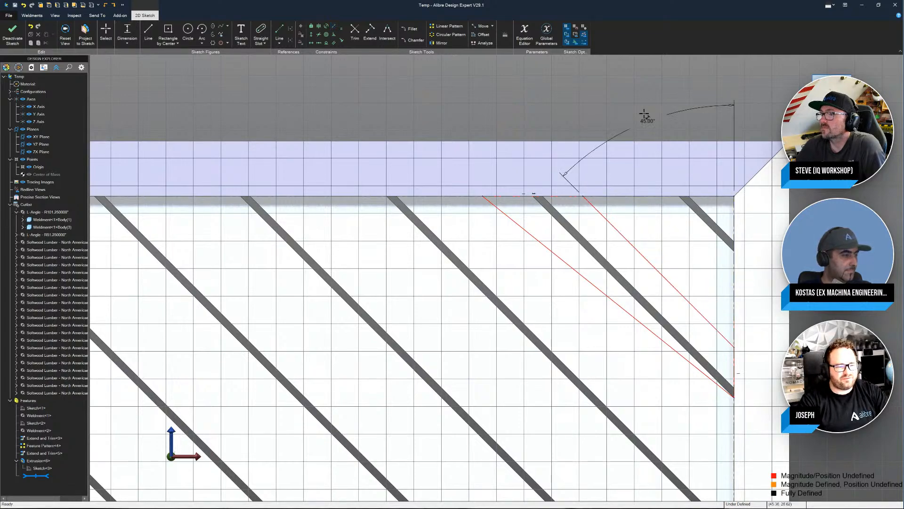
Step: Constrain the two long brace diagonals parallel and move the inner diagonal farther from the corner to widen the outline
click(334, 43)
click(588, 281)
click(691, 304)
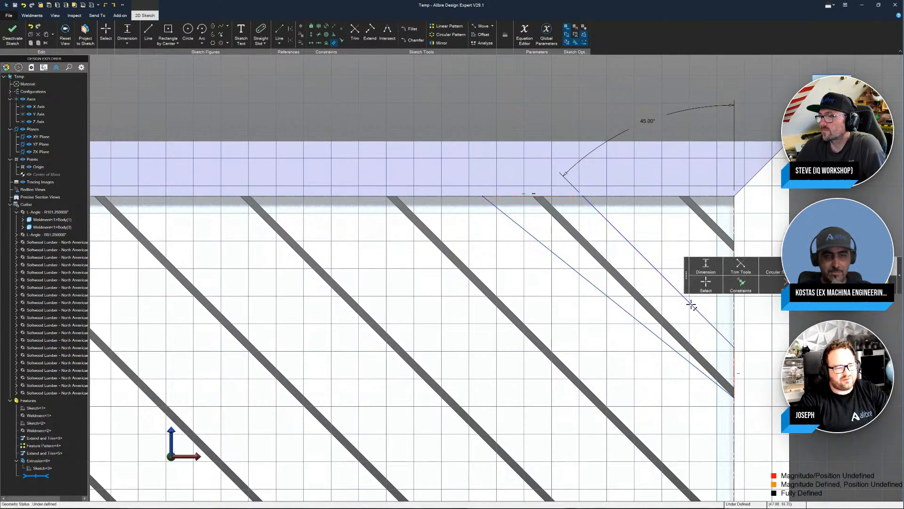
key(Escape)
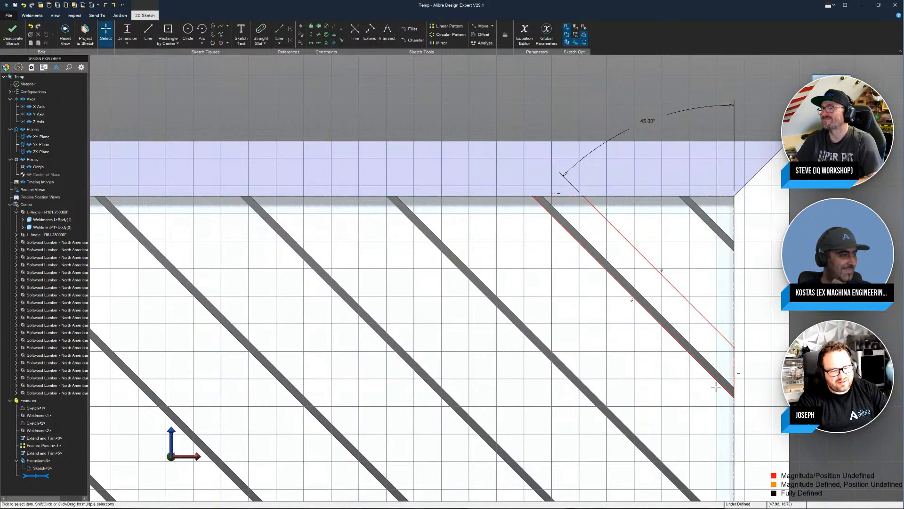
drag(734, 397, 730, 442)
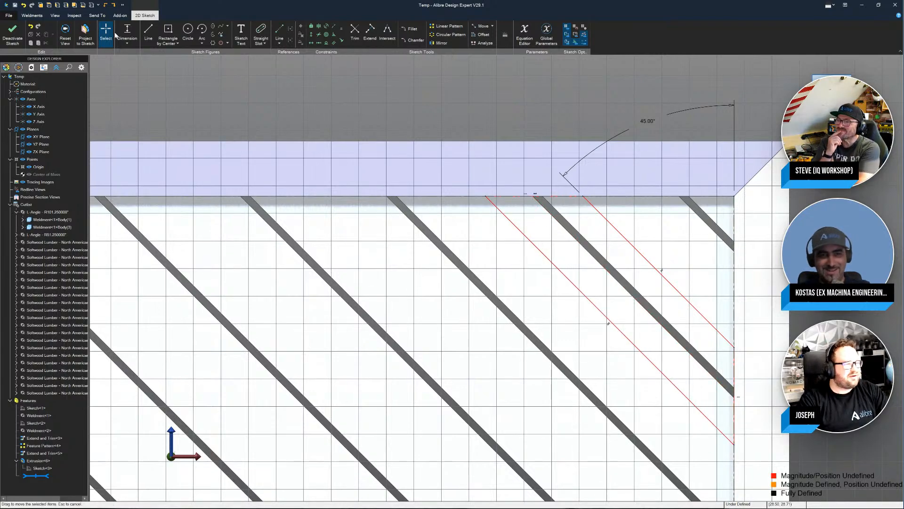
Step: Dimension the brace's near endpoint 5 inches from the frame corner and its end edge along the long member at 5 inches
click(583, 196)
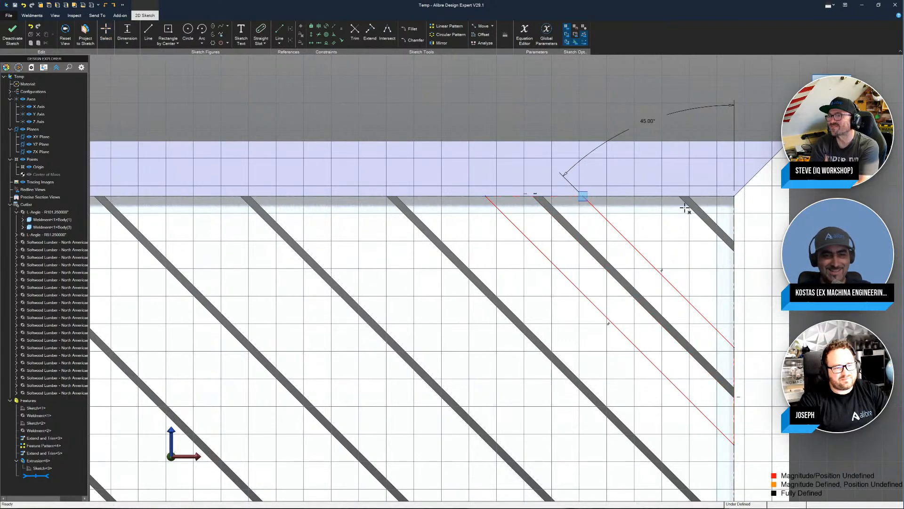
click(734, 197)
click(646, 86)
text(5.487592")
key(Return)
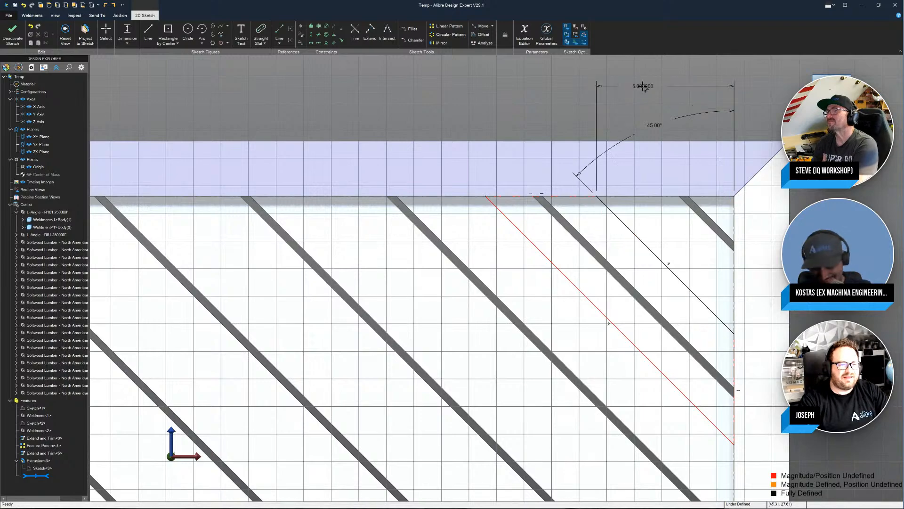
click(553, 196)
click(553, 97)
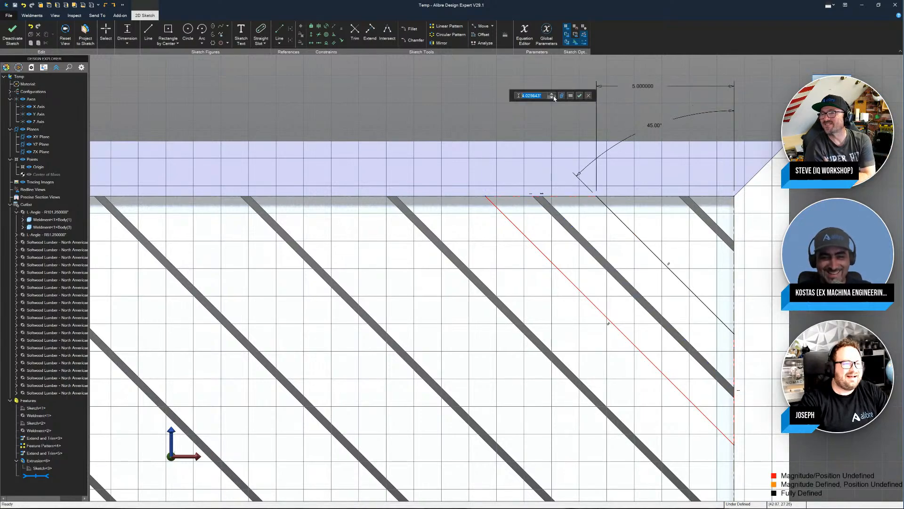
key(Return)
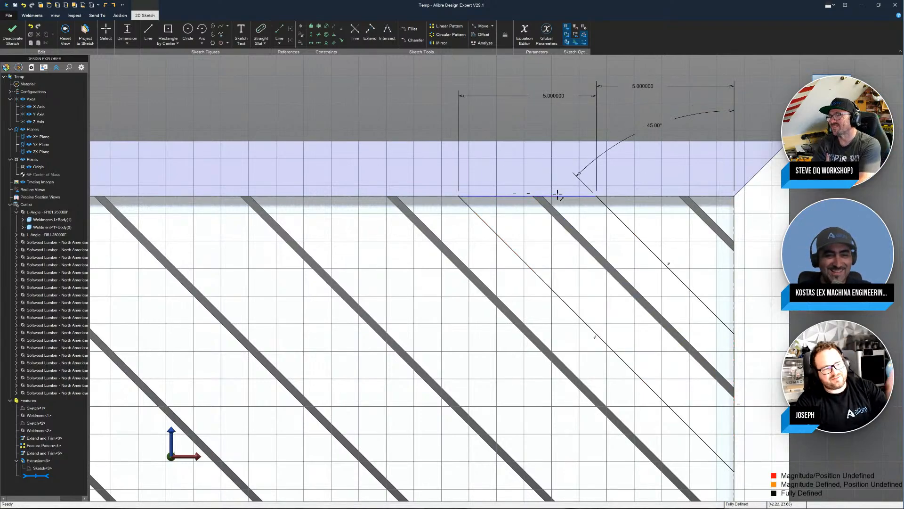
Step: Finish the sketch and extrude the brace outline as a boss to a depth of 0.25 inches
click(21, 41)
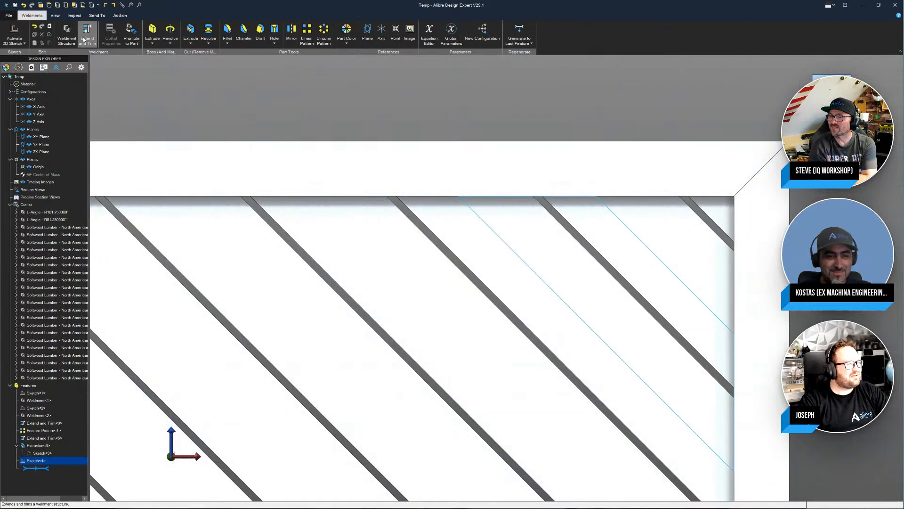
click(153, 31)
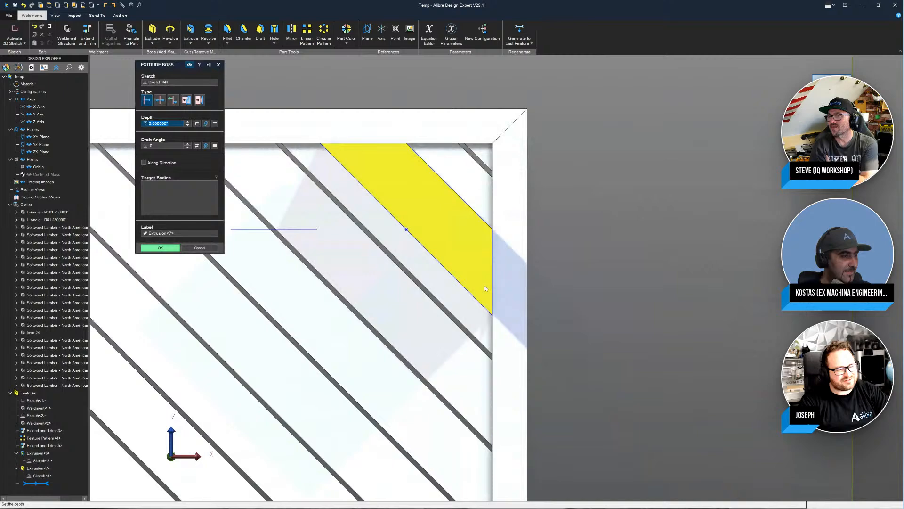
middle_drag(485, 289, 403, 375)
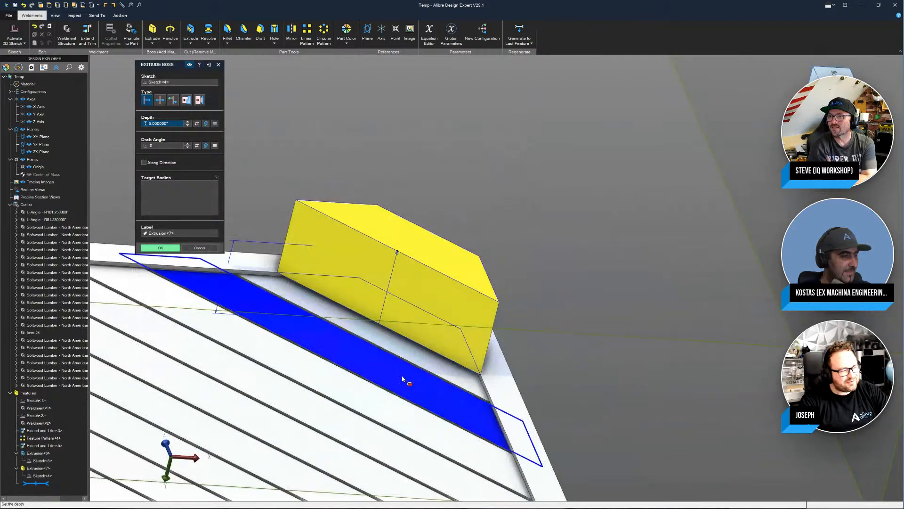
scroll(402, 375, up, 3)
click(176, 123)
drag(173, 122, 58, 102)
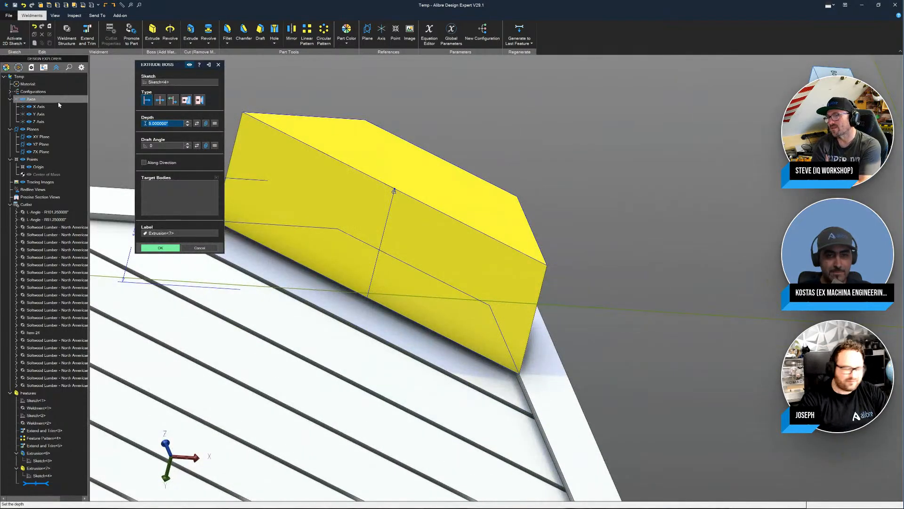
text(25)
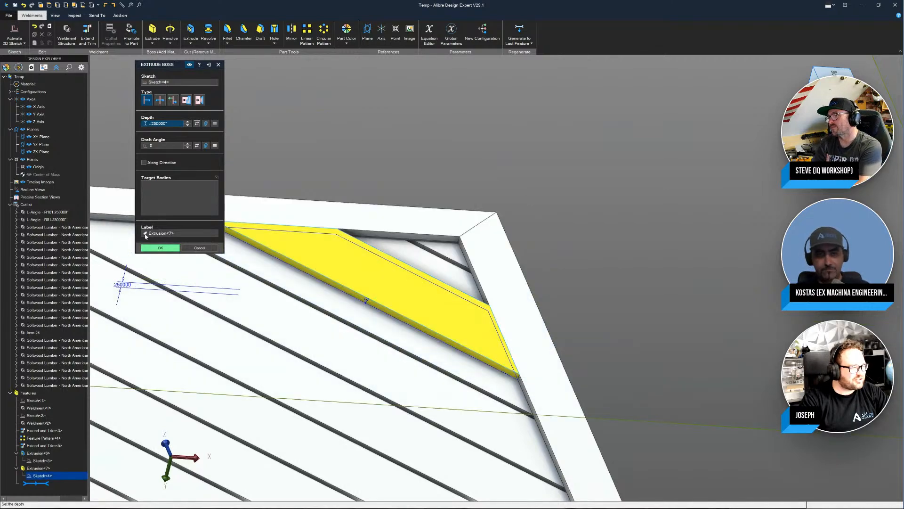
click(154, 248)
click(521, 144)
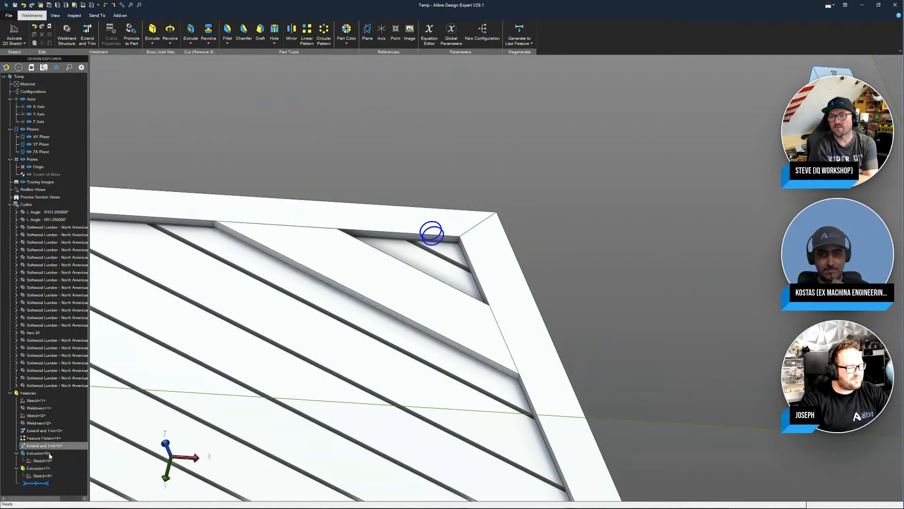
Step: Locate the extruded brace's item in the cutlist and inspect its body, sub-entries and available body commands
mouse_move(39, 482)
mouse_down()
mouse_move(45, 461)
mouse_move(42, 473)
mouse_up()
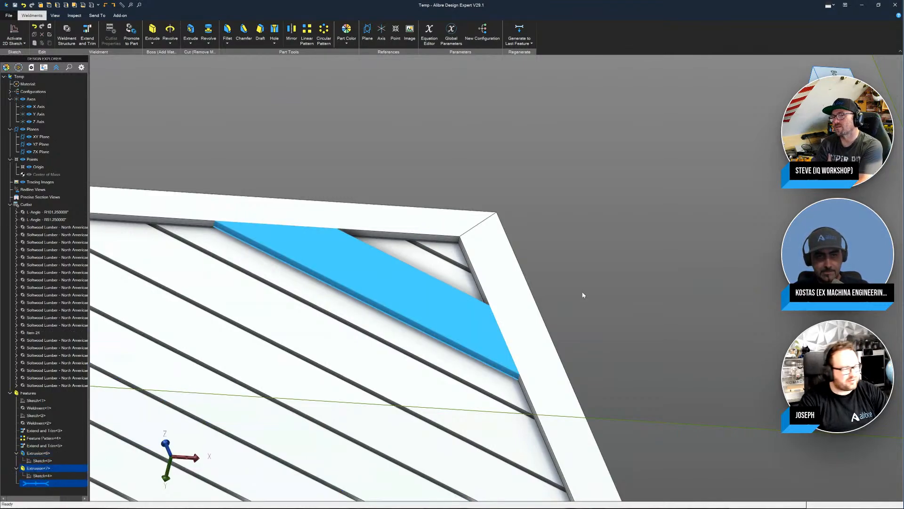
click(37, 334)
scroll(620, 229, down, 3)
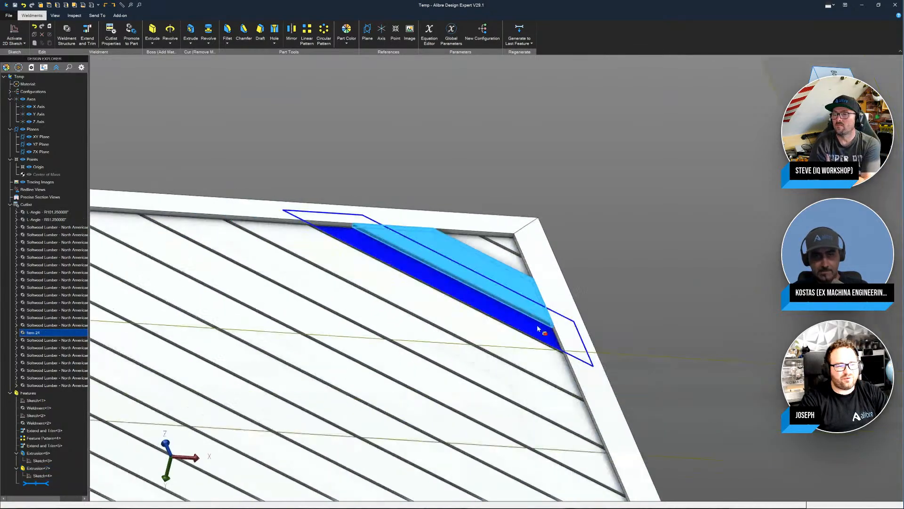
scroll(532, 325, up, 3)
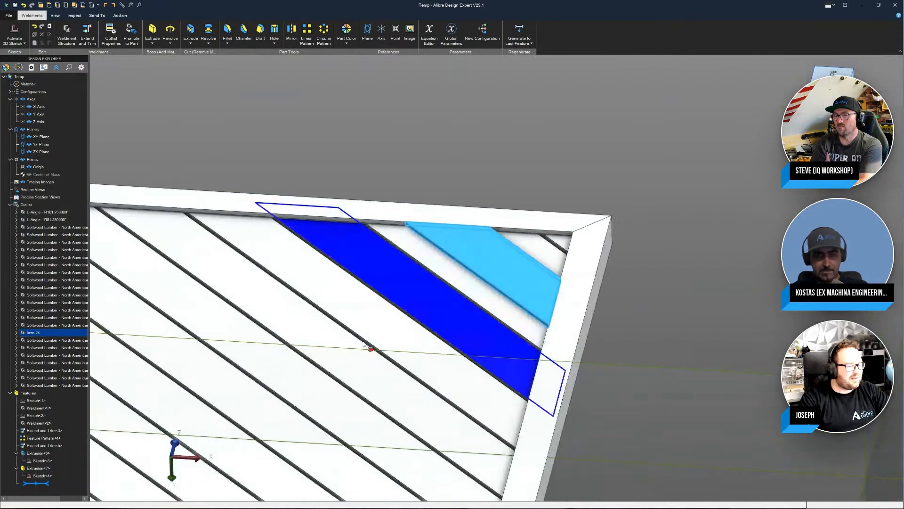
click(17, 333)
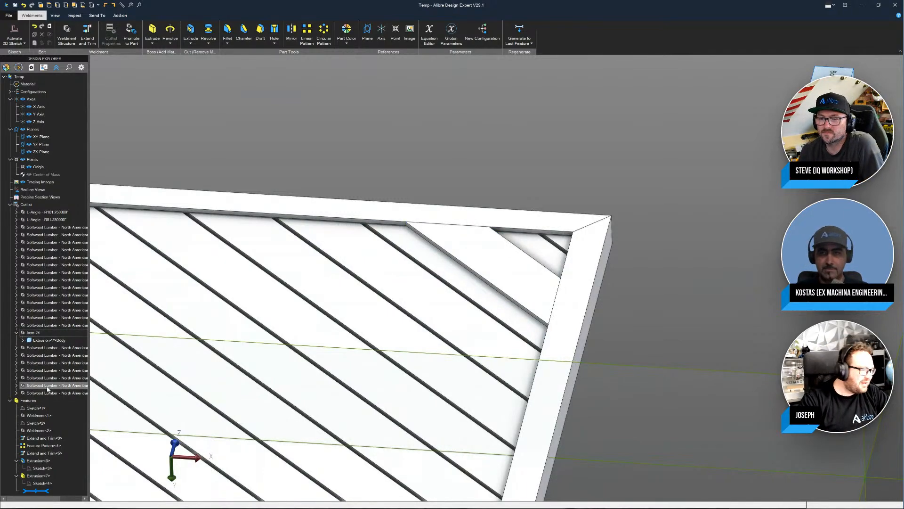
click(23, 340)
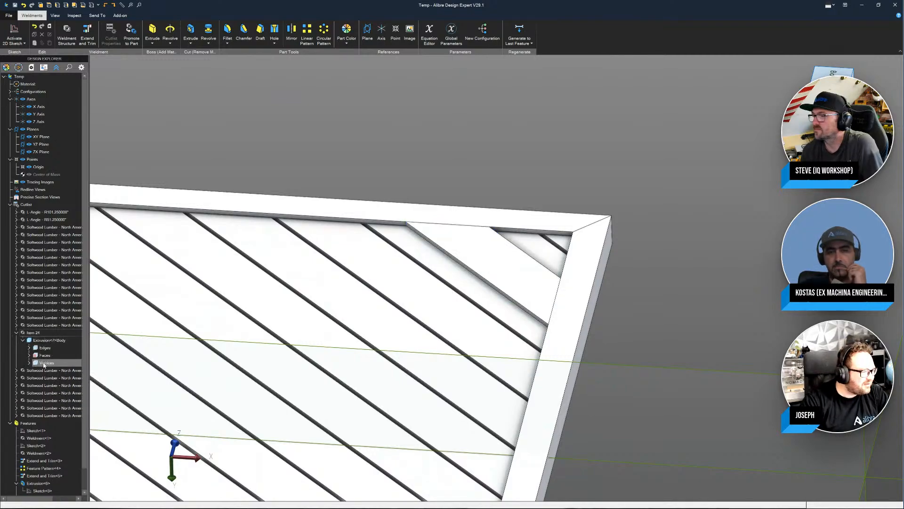
right_click(39, 343)
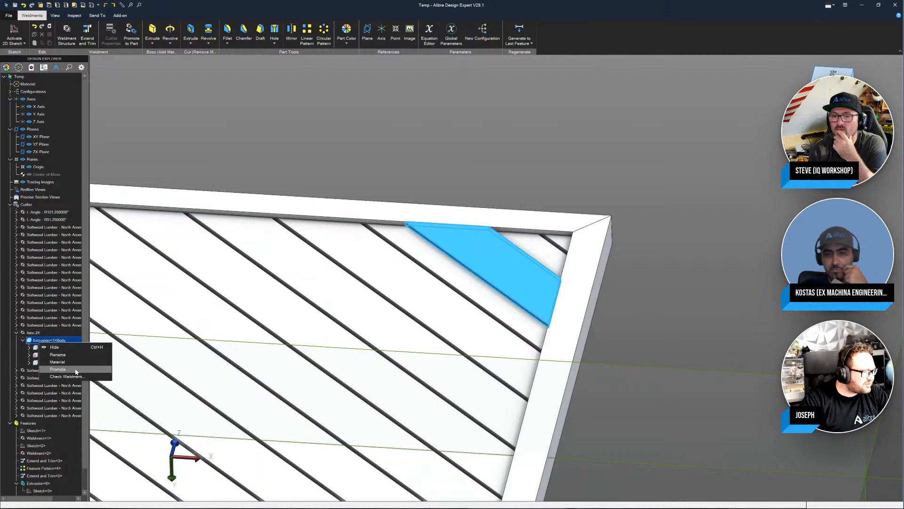
Step: Review the cutlist item properties of the extruded brace and close them without changes
right_click(36, 333)
click(60, 354)
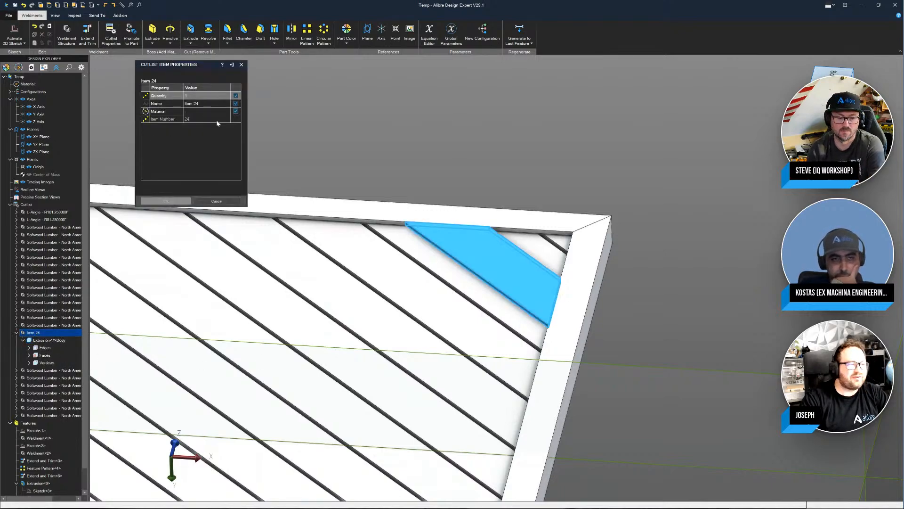
click(241, 65)
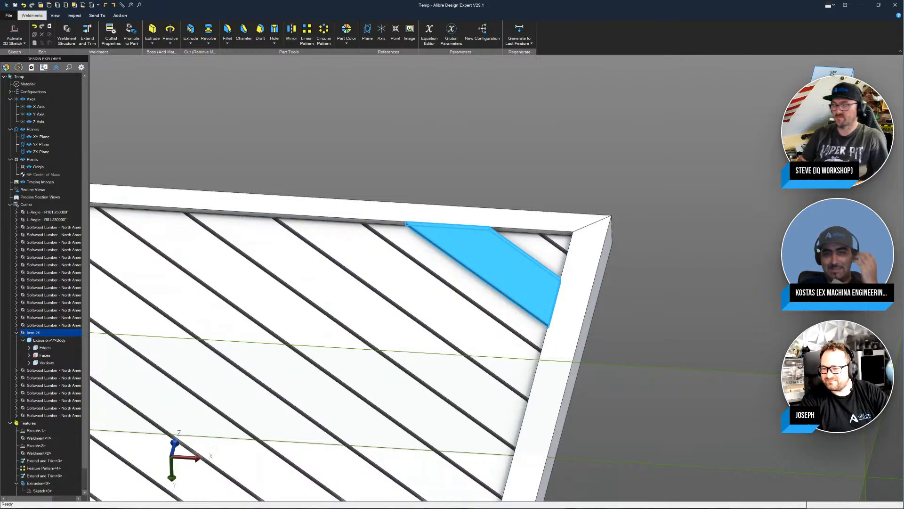
click(575, 278)
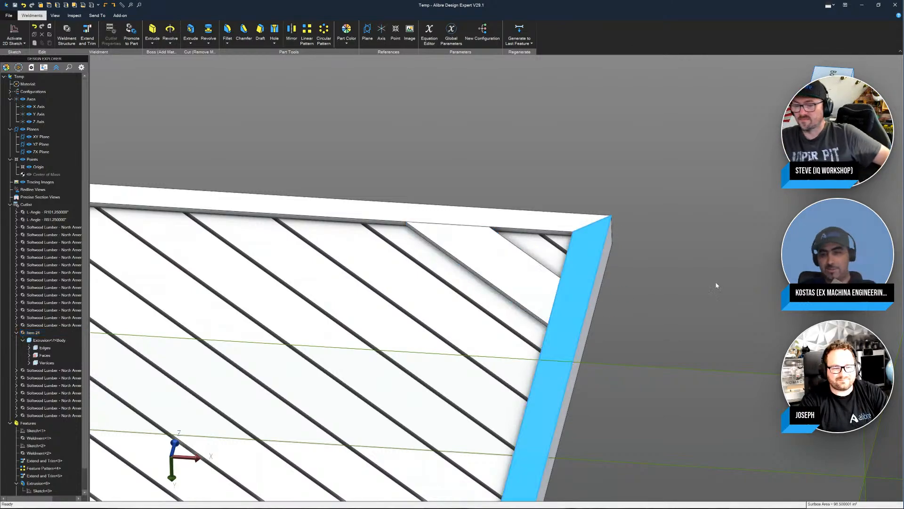
click(718, 282)
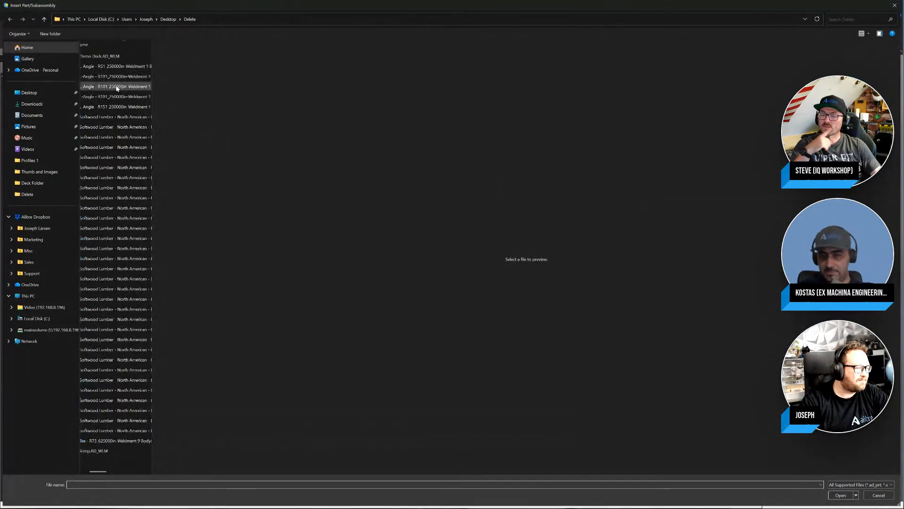
Step: Insert one copy of the Demo Deck.AD_WLM weldment into the new assembly and finish placing it
click(124, 56)
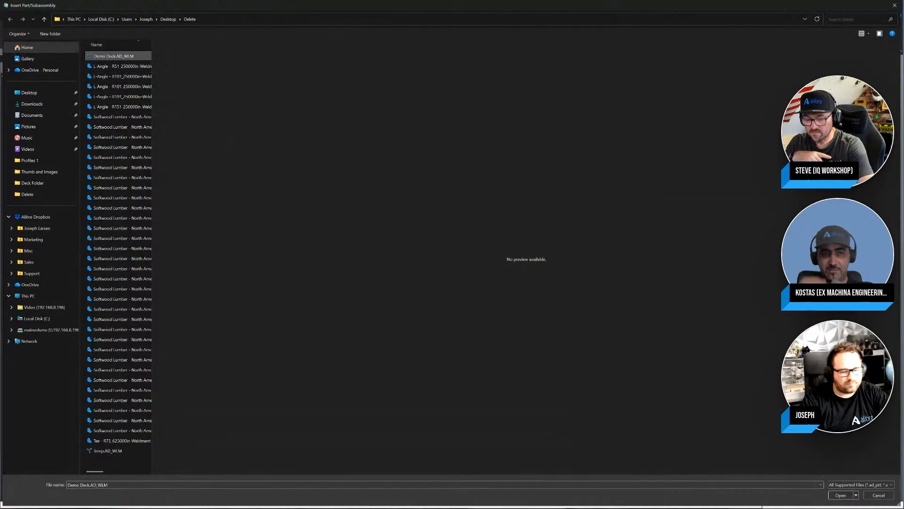
double_click(124, 56)
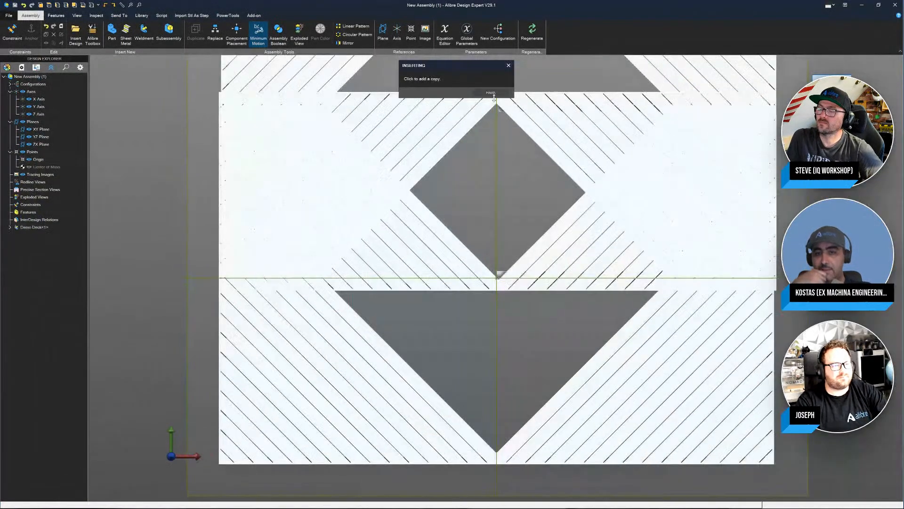
click(509, 66)
scroll(554, 147, down, 3)
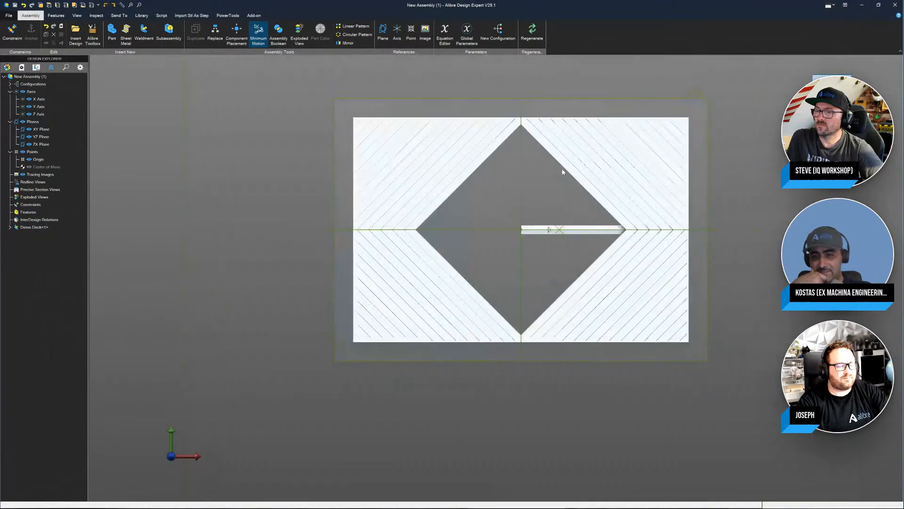
middle_drag(587, 223, 568, 174)
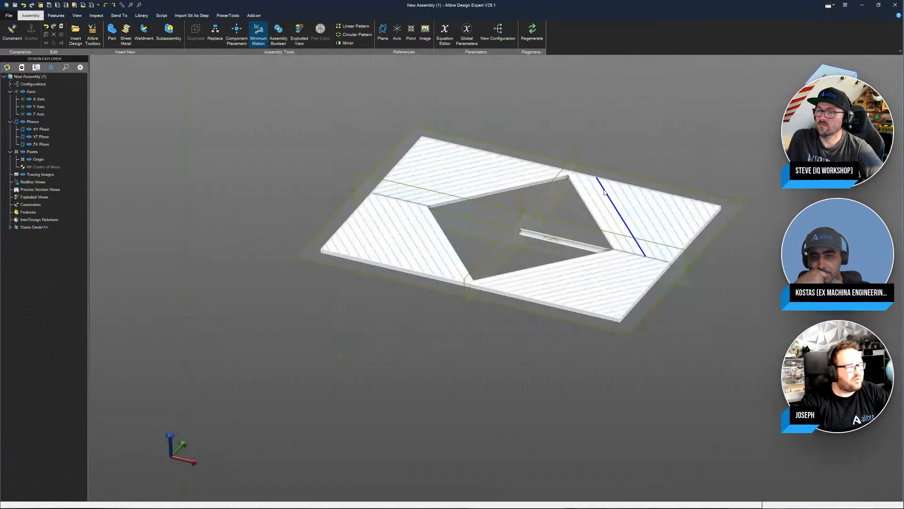
scroll(605, 191, up, 3)
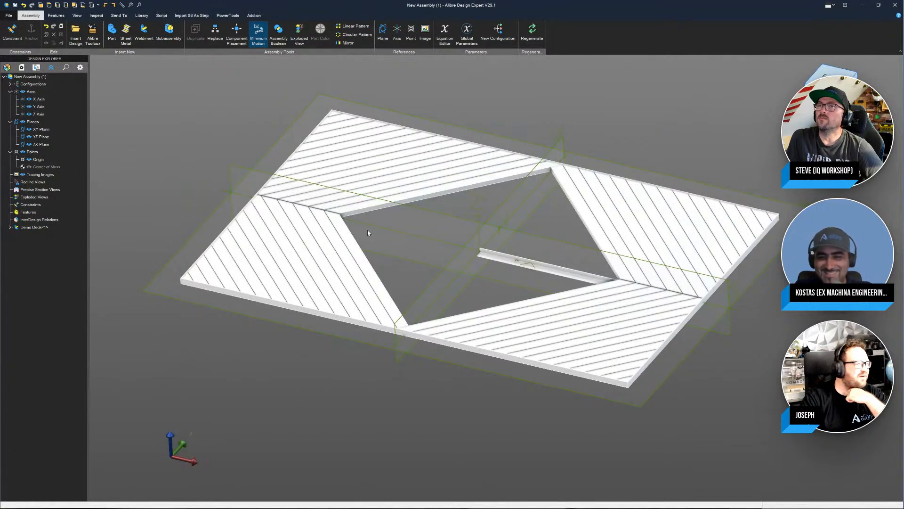
Step: Save the new assembly under the file name Demo Live
click(169, 32)
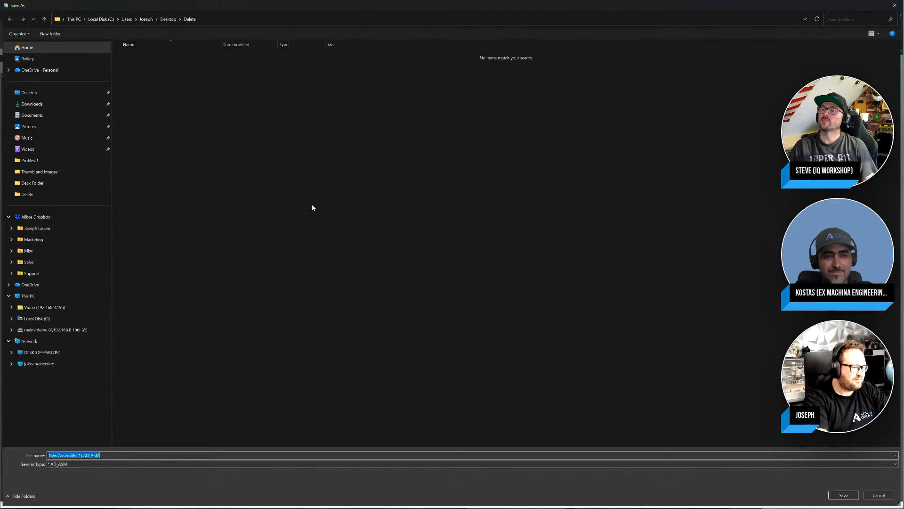
text(Demo Live)
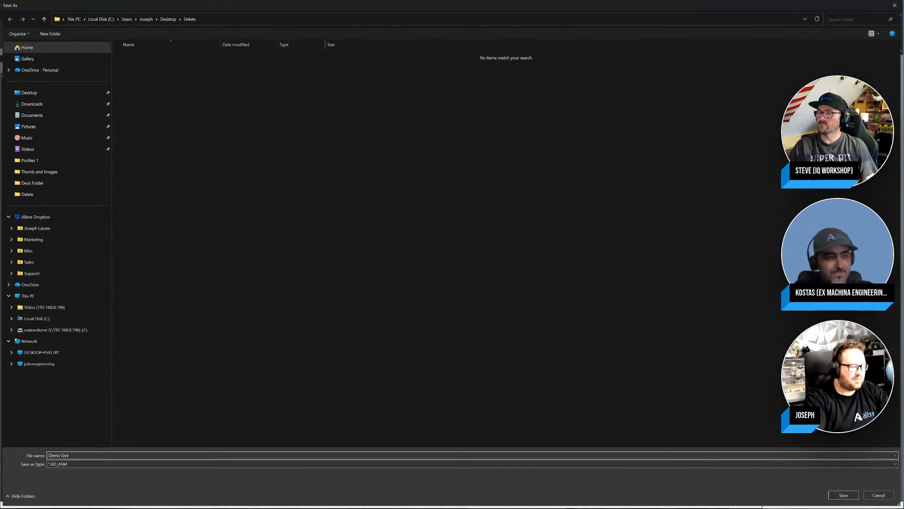
key(Return)
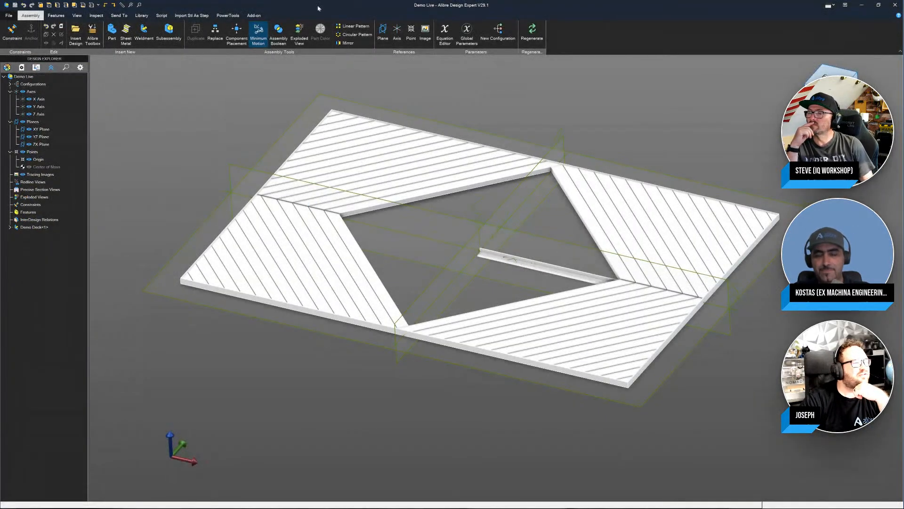
Step: Make a drawing of the Demo Live assembly on the ANSI A Landscape template with top, front and right standard views
click(114, 16)
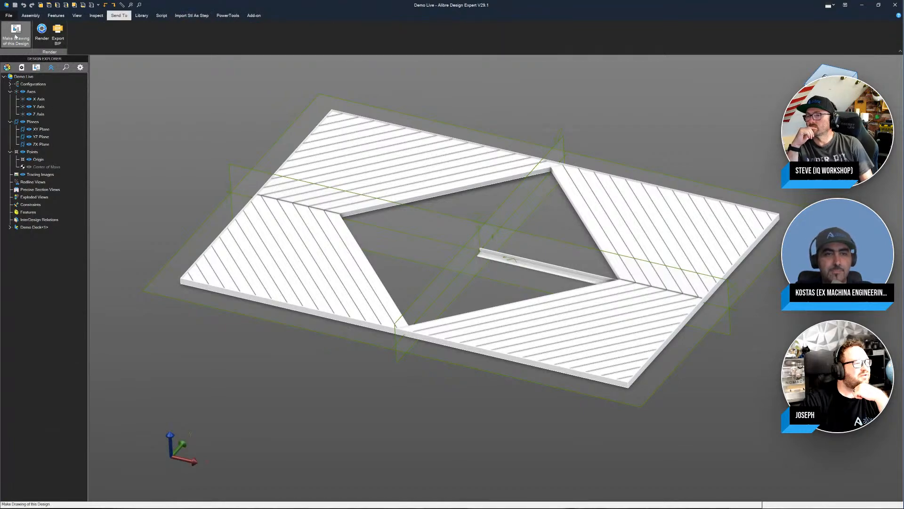
click(14, 44)
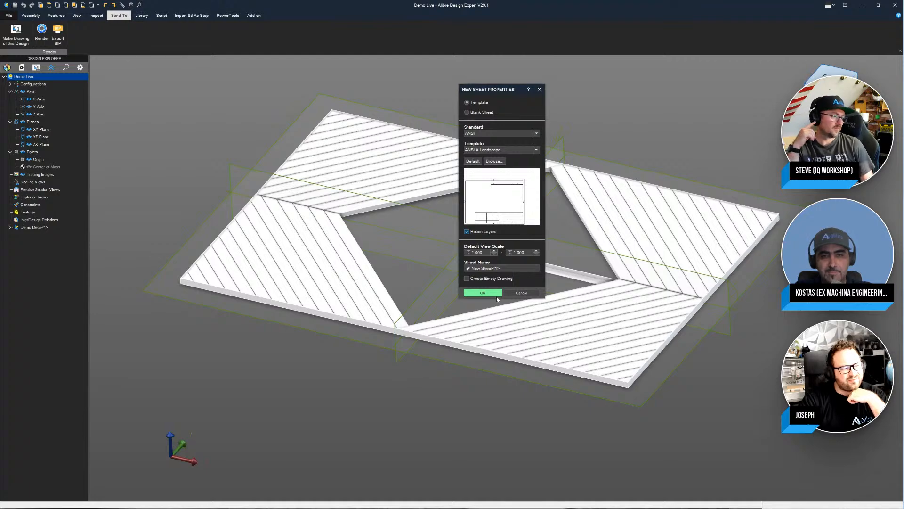
click(165, 183)
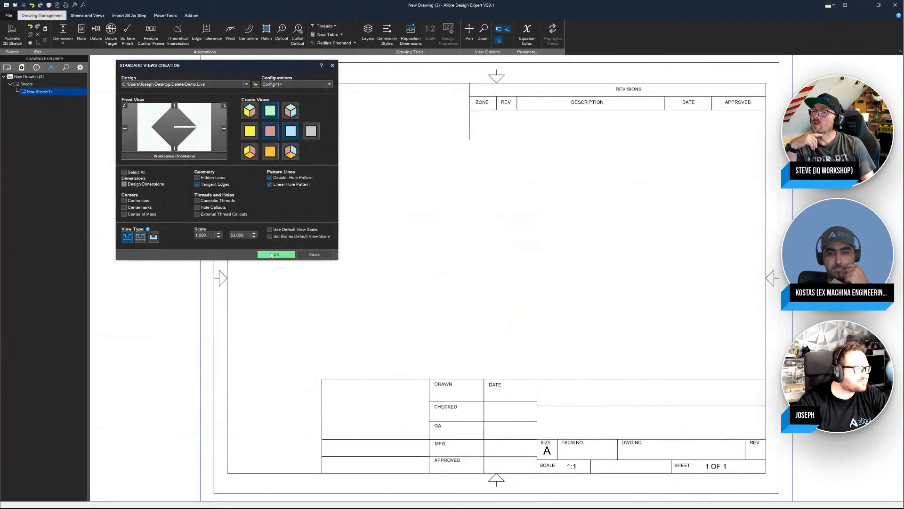
click(274, 255)
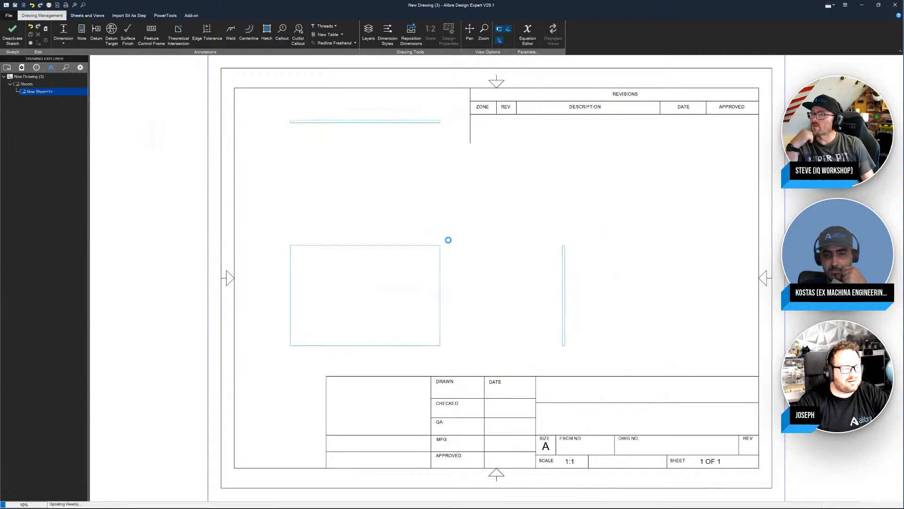
scroll(682, 264, down, 2)
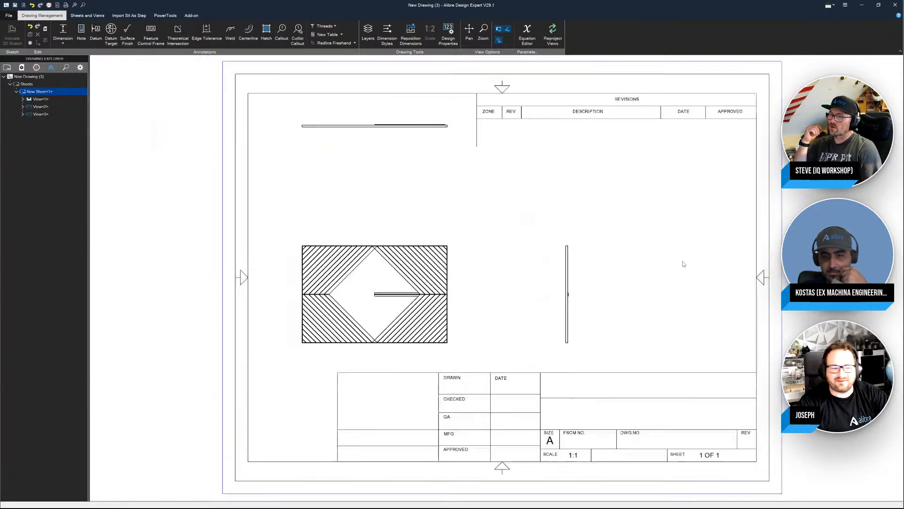
scroll(537, 259, up, 2)
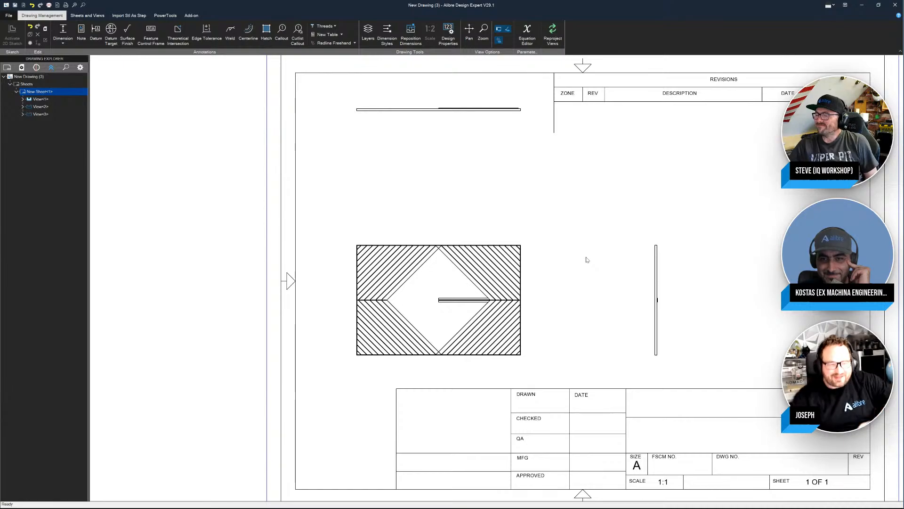
scroll(447, 277, up, 2)
scroll(349, 276, down, 3)
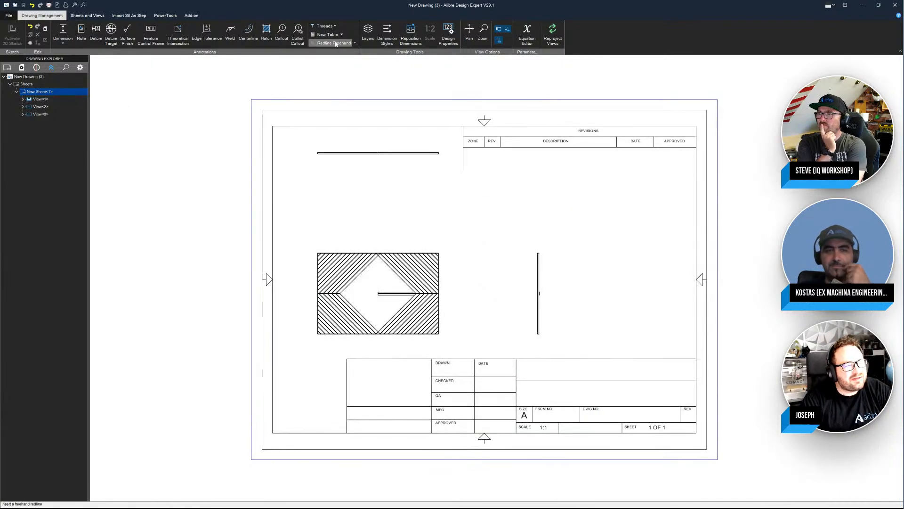
Step: Insert a new bill of materials using the BOM ANSI ABC template and place it between the top and front views
click(87, 15)
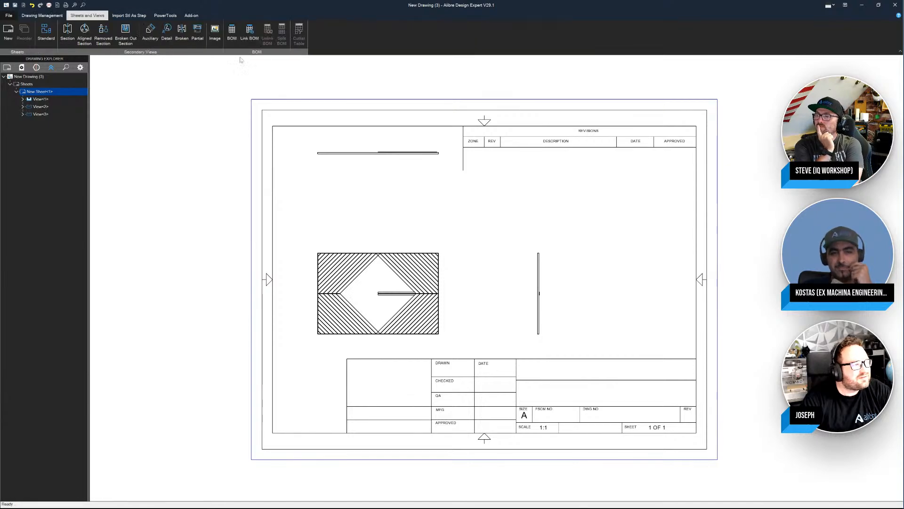
click(231, 35)
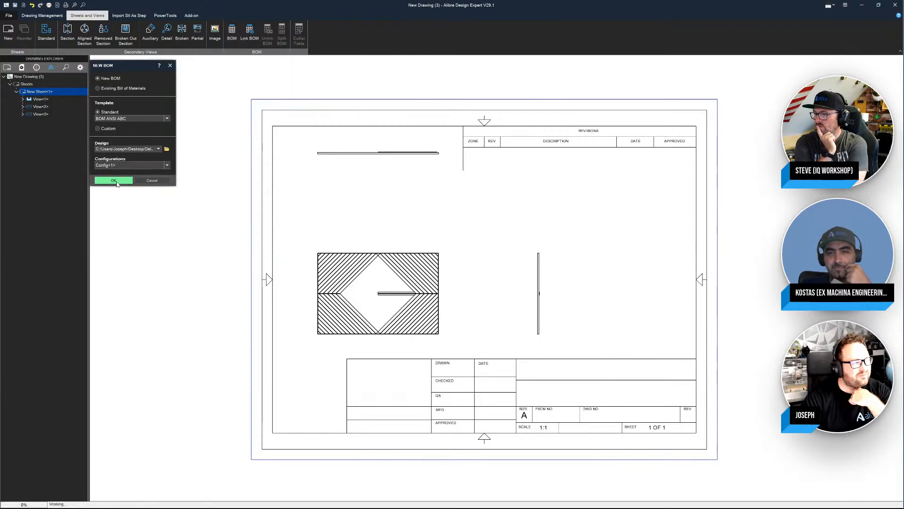
click(114, 181)
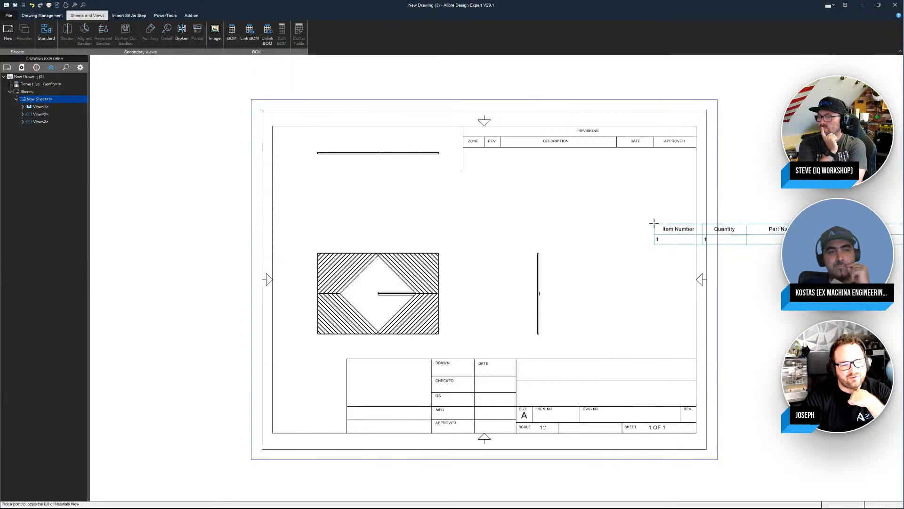
scroll(352, 247, down, 2)
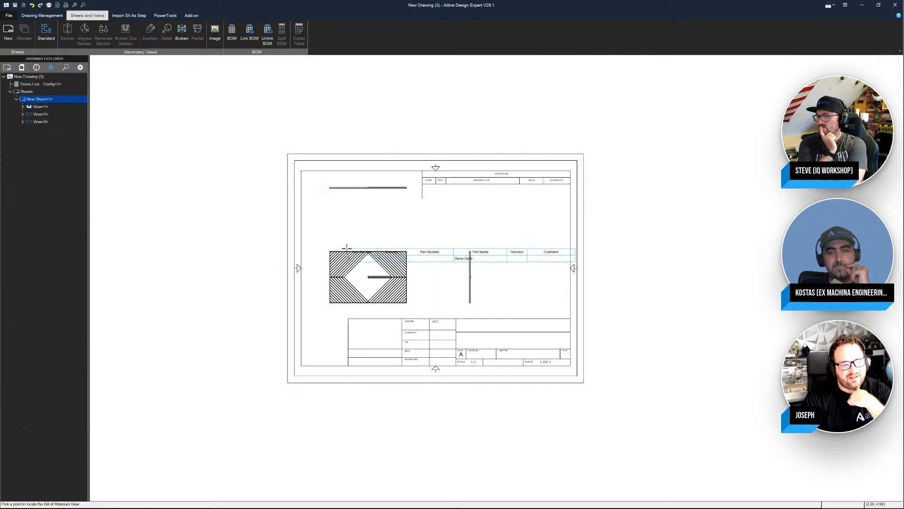
click(348, 212)
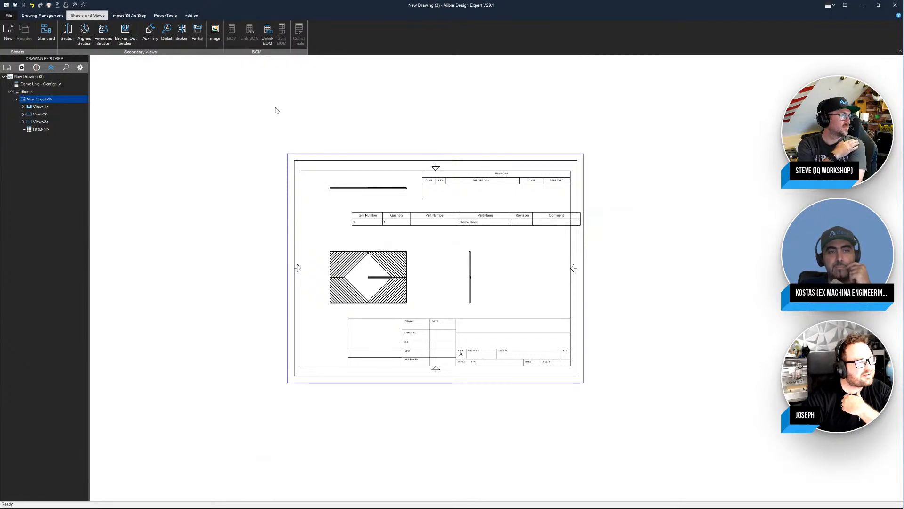
click(354, 266)
scroll(348, 254, up, 3)
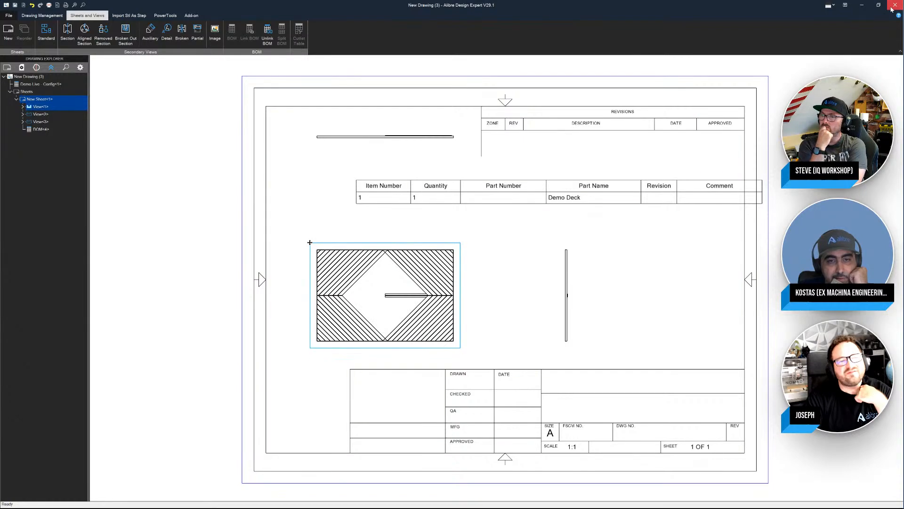
Step: Return to the Demo Live assembly and sketch a small circle on the deck's long front edge face, near its corner
click(861, 5)
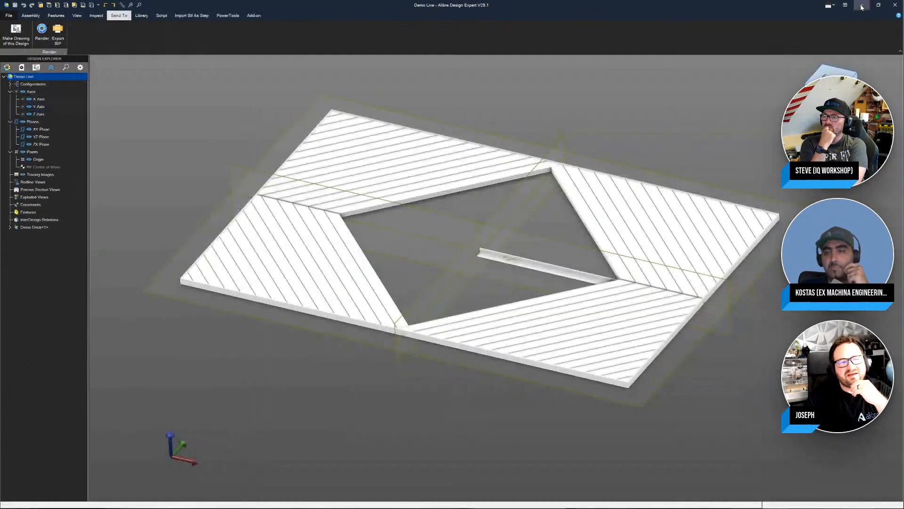
scroll(603, 386, up, 5)
scroll(603, 386, up, 3)
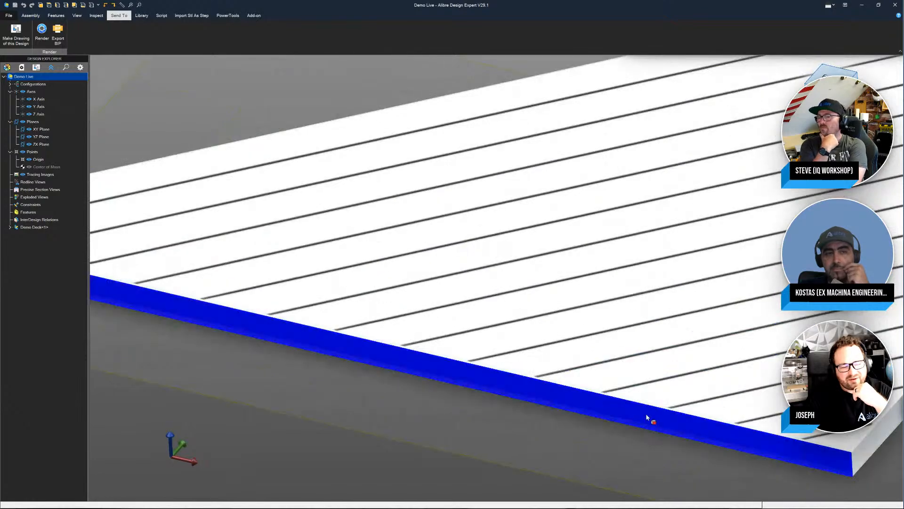
click(648, 418)
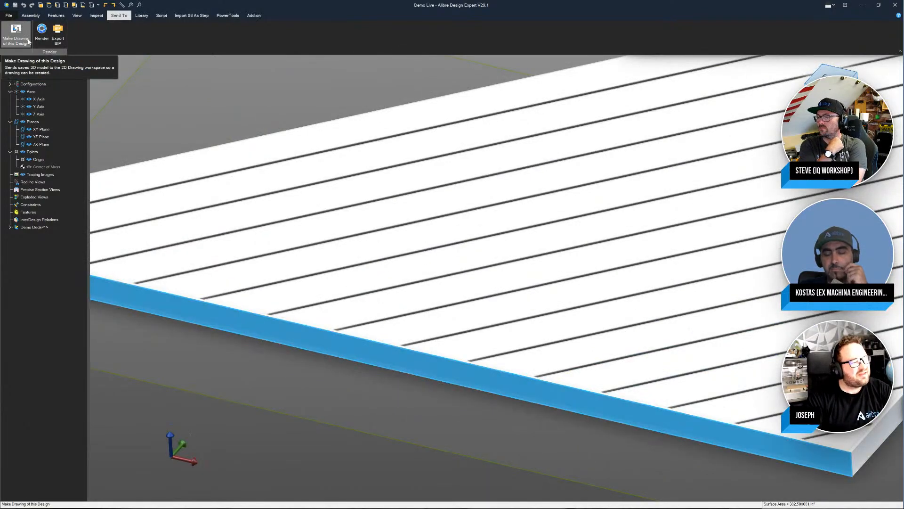
scroll(258, 203, down, 3)
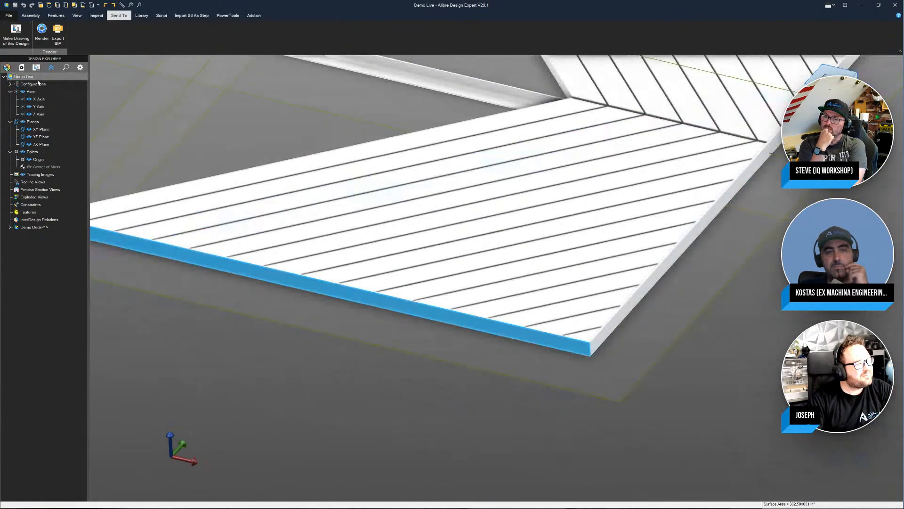
click(30, 15)
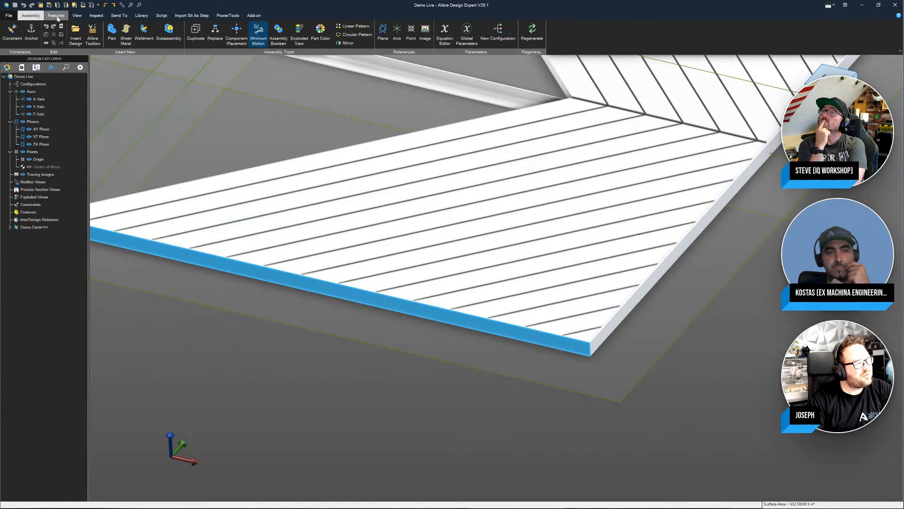
click(57, 15)
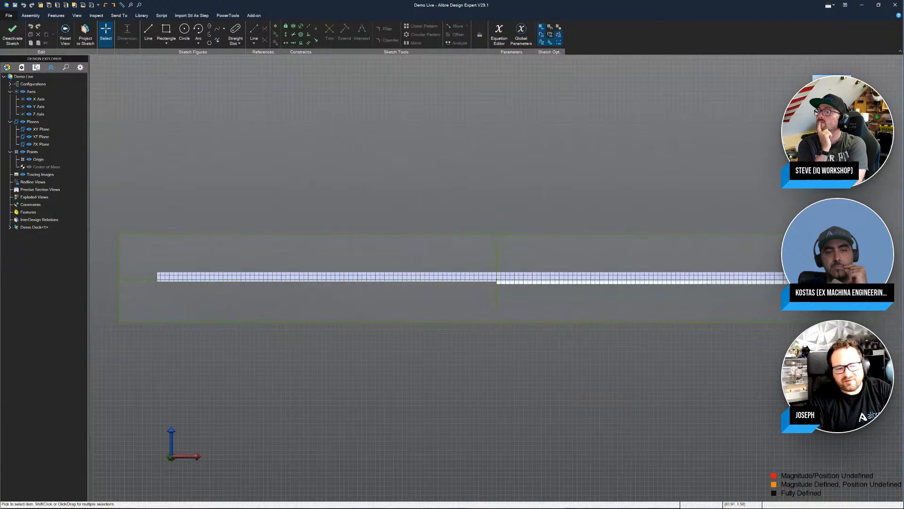
scroll(863, 273, up, 3)
click(185, 29)
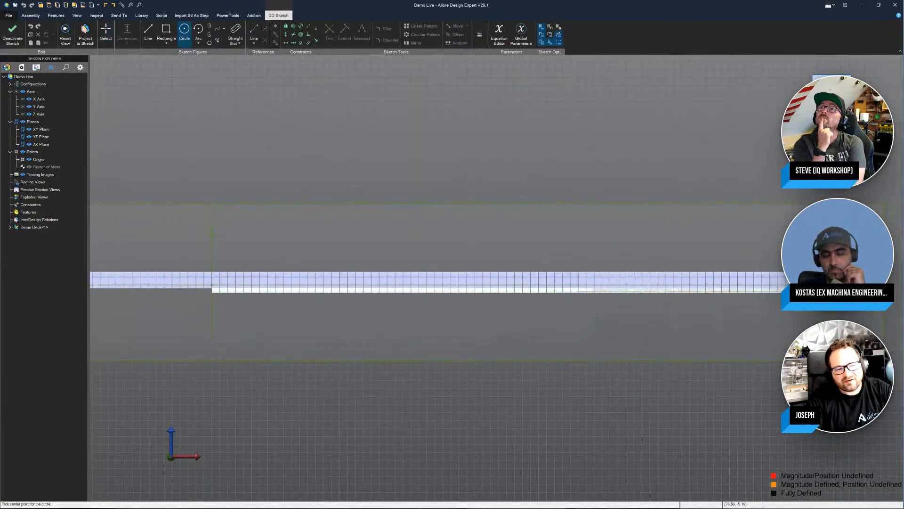
scroll(570, 205, up, 4)
click(574, 193)
click(589, 193)
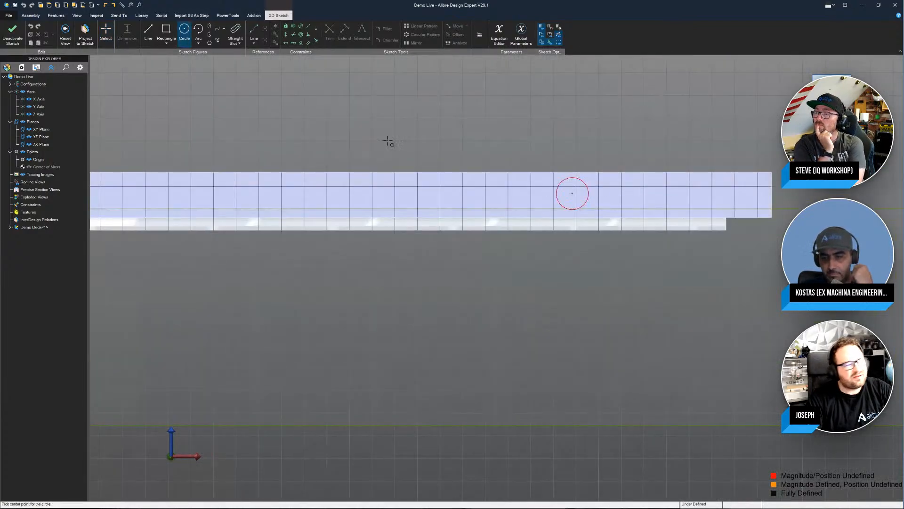
click(15, 36)
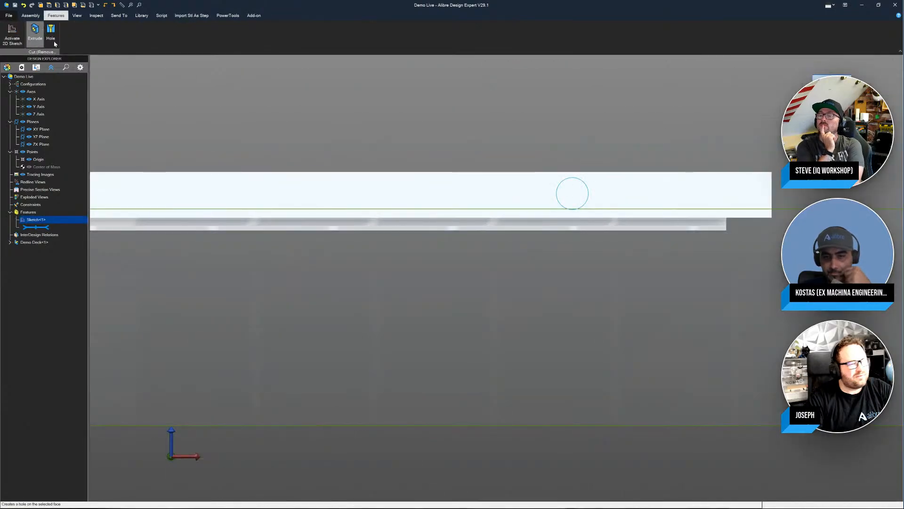
Step: Try an assembly extrude cut of the circle sketch with the through-all type, and leave the command without applying it
click(39, 39)
scroll(519, 215, down, 2)
click(267, 115)
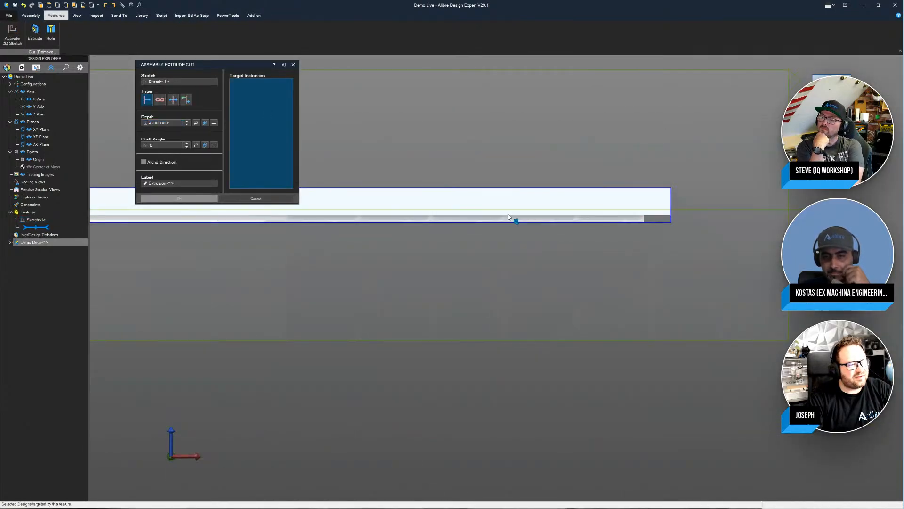
middle_drag(506, 218, 579, 250)
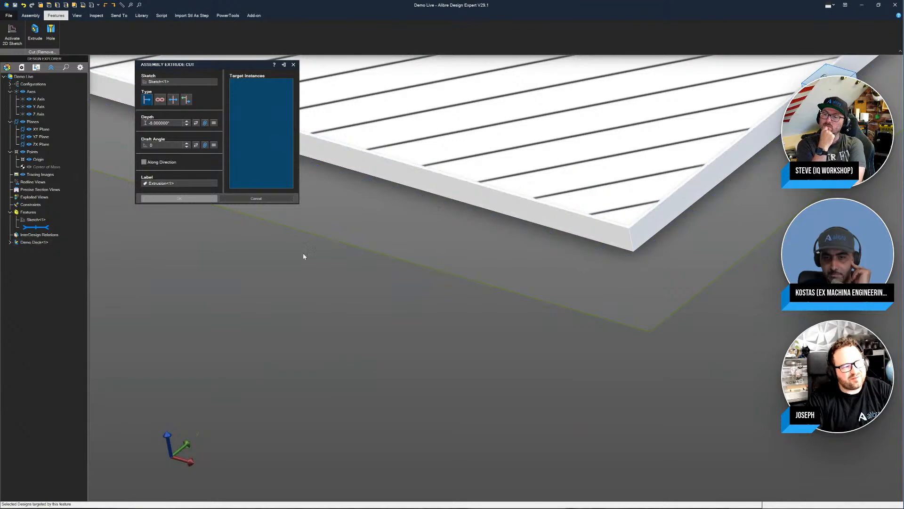
scroll(330, 309, down, 5)
scroll(455, 263, up, 4)
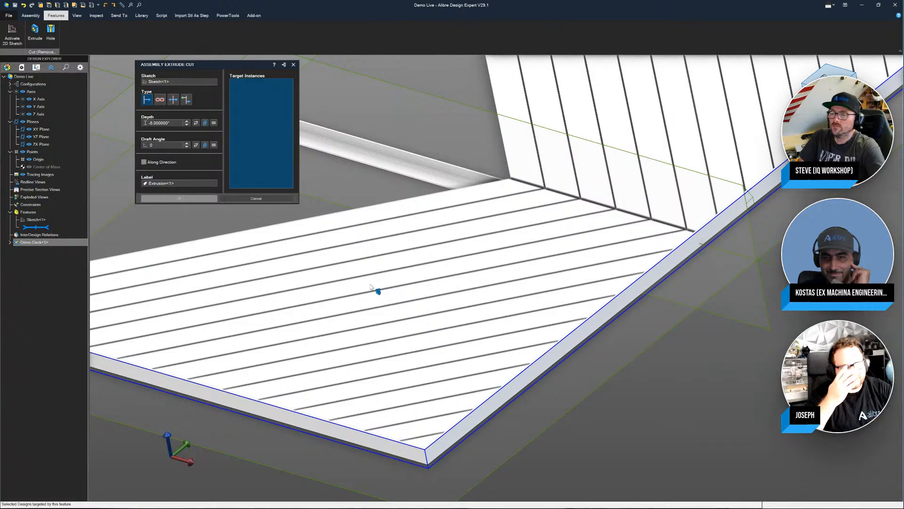
click(159, 100)
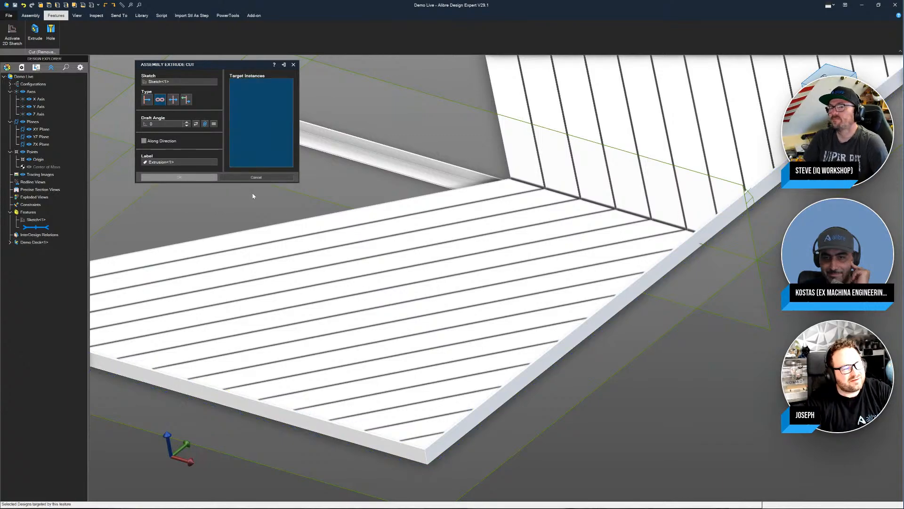
click(293, 64)
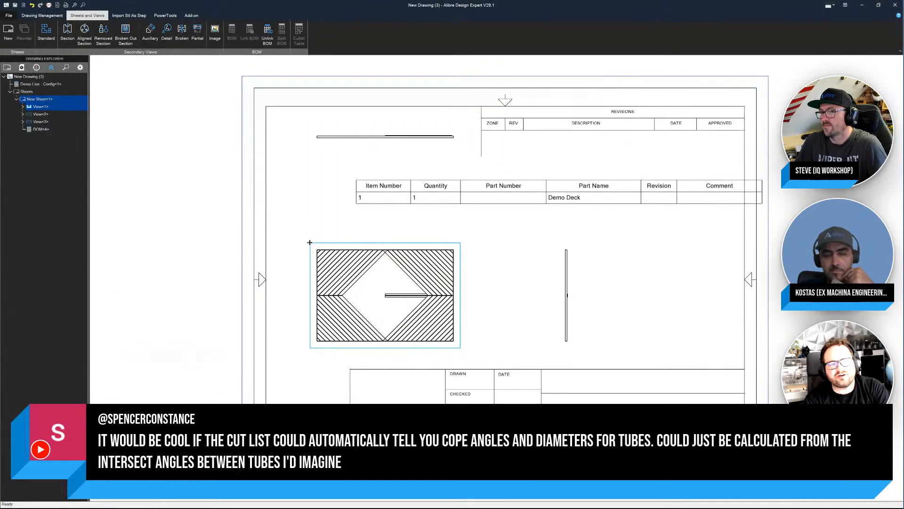
Step: Close the drawing of the assembly without saving its changes
click(895, 5)
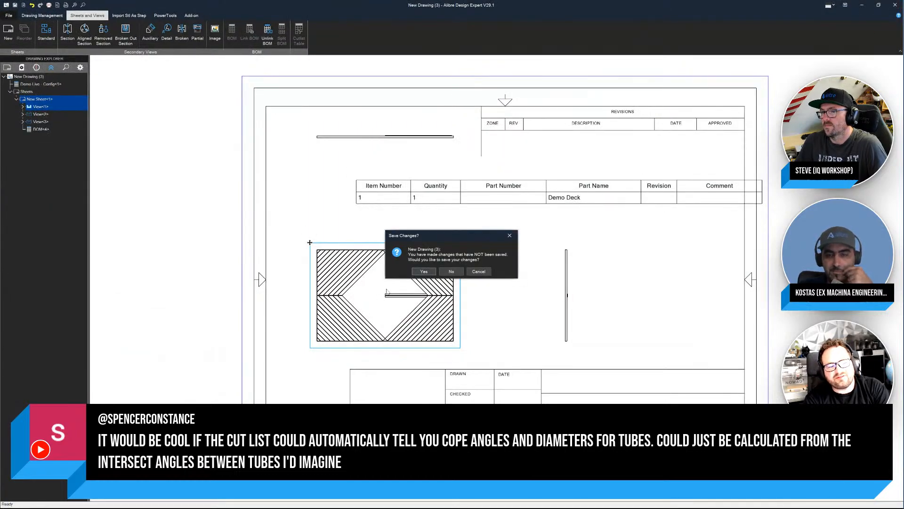
click(451, 271)
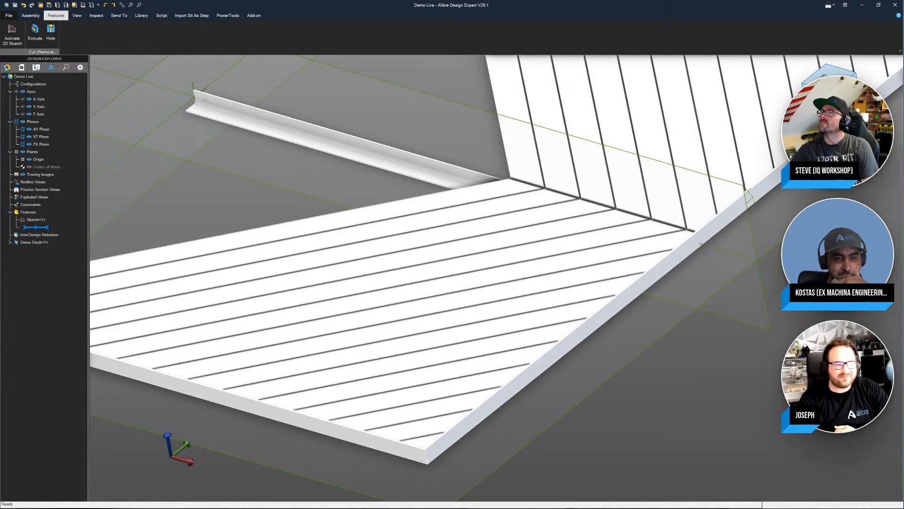
scroll(750, 361, down, 4)
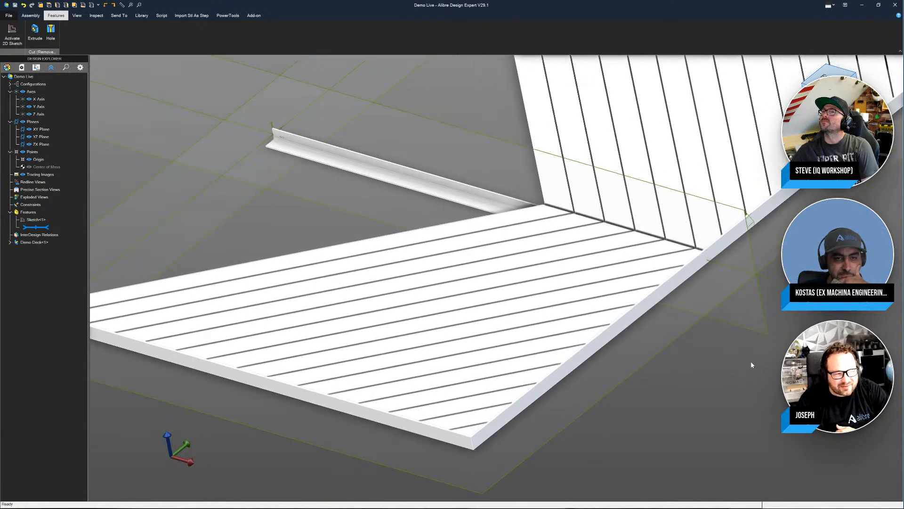
scroll(750, 360, down, 5)
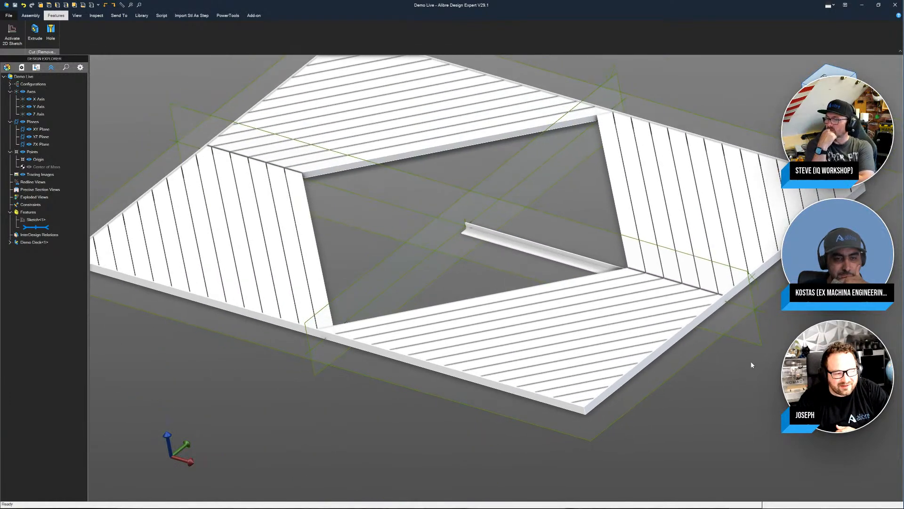
scroll(547, 150, up, 4)
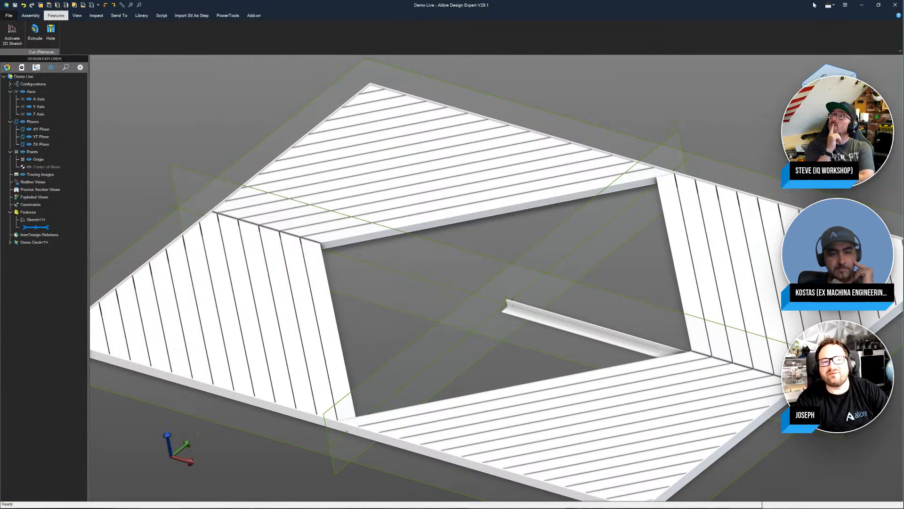
Step: Leave the assembly and open the New Weldment Frame weldment from the recent files
click(860, 6)
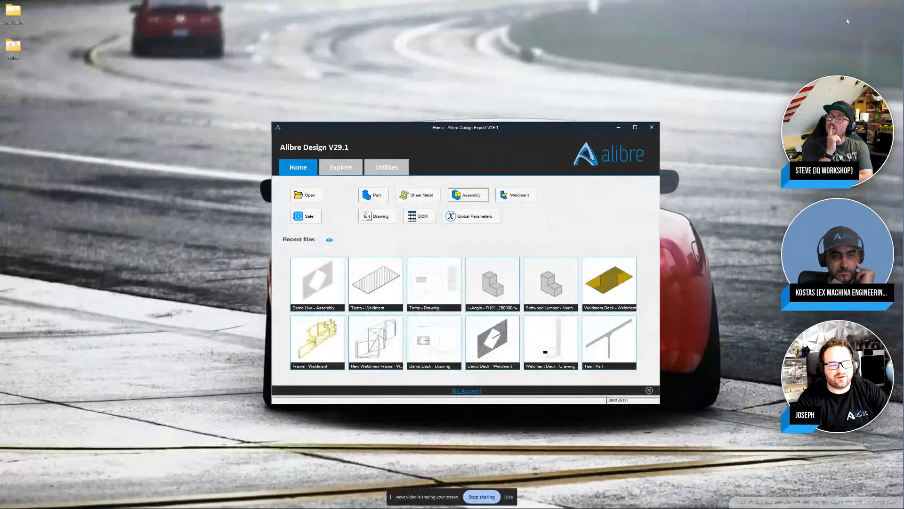
click(384, 331)
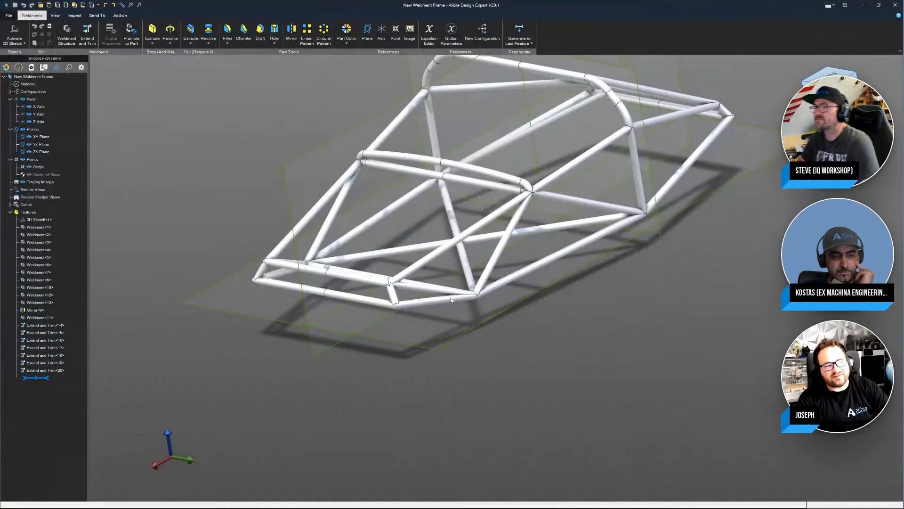
mouse_move(536, 243)
middle_down()
mouse_move(510, 254)
mouse_move(535, 253)
middle_up()
scroll(521, 235, down, 1)
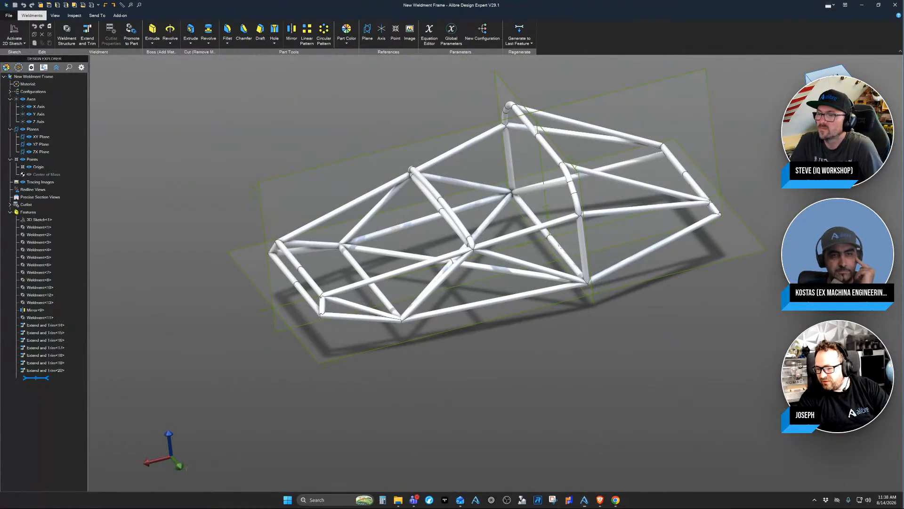
Step: Open the Rack - 2.5 x 7 x 6 (width-depth-height) weldment for comparison
click(475, 500)
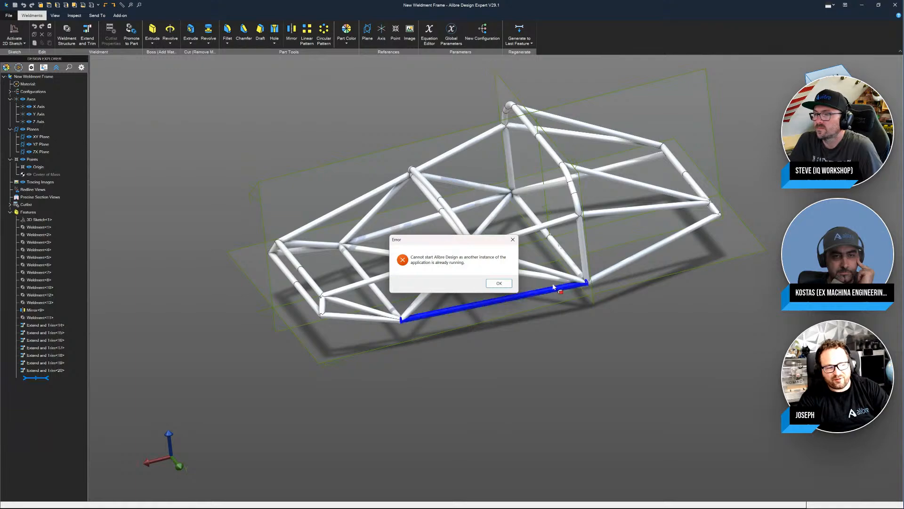
click(499, 283)
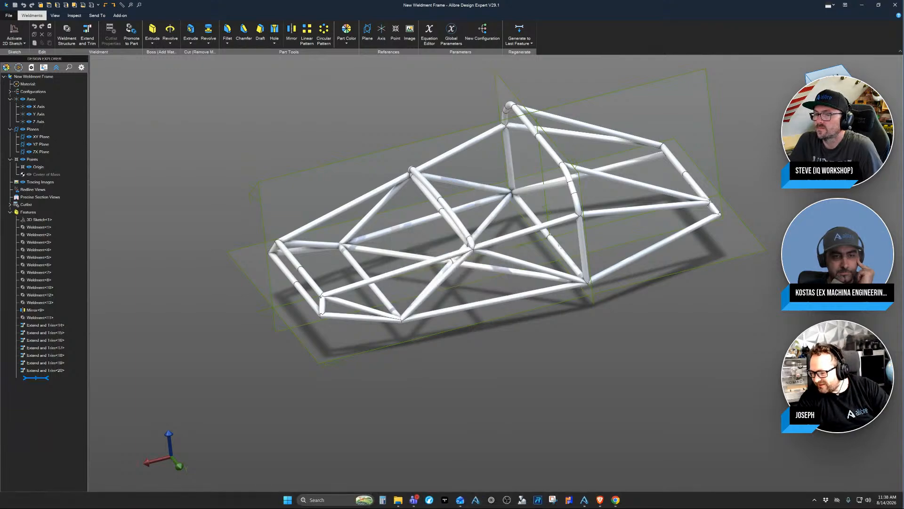
click(583, 500)
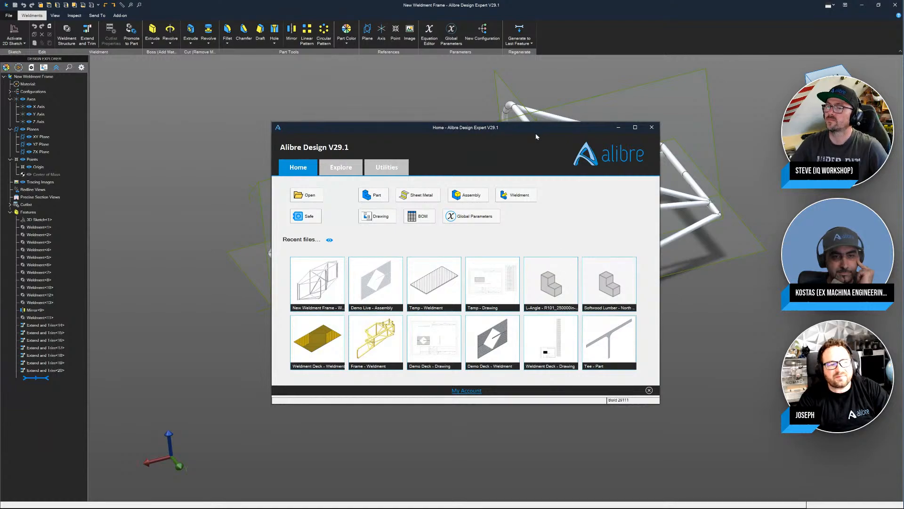
click(618, 127)
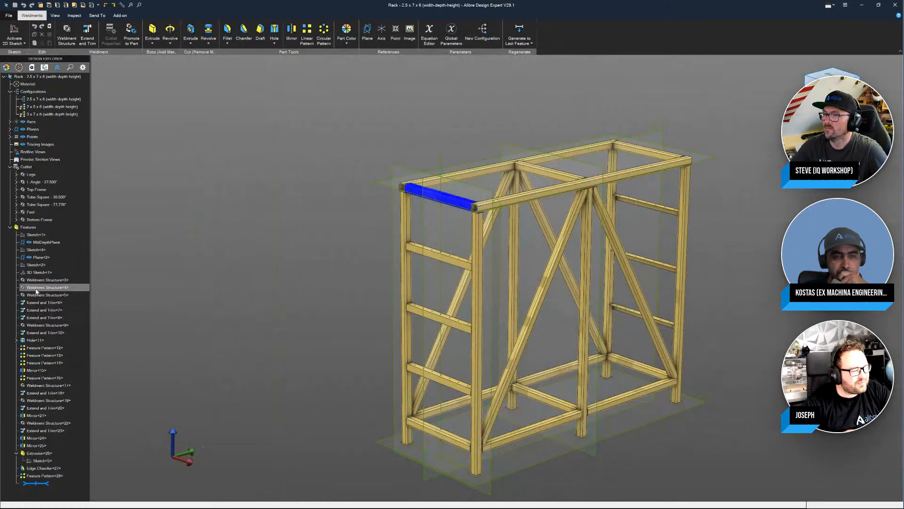
Step: Examine the rack's layout sketches by rolling its features back and restoring them, and return to the New Weldment Frame
drag(40, 483, 45, 238)
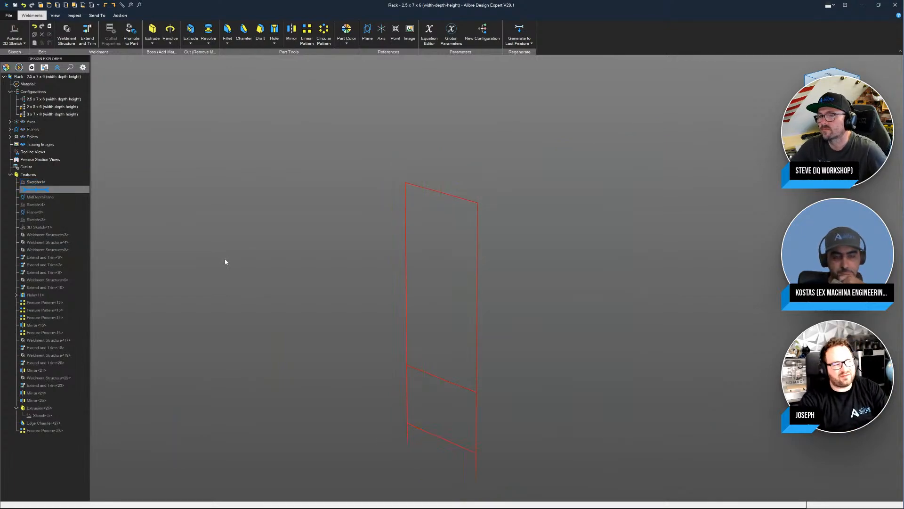
drag(40, 189, 39, 204)
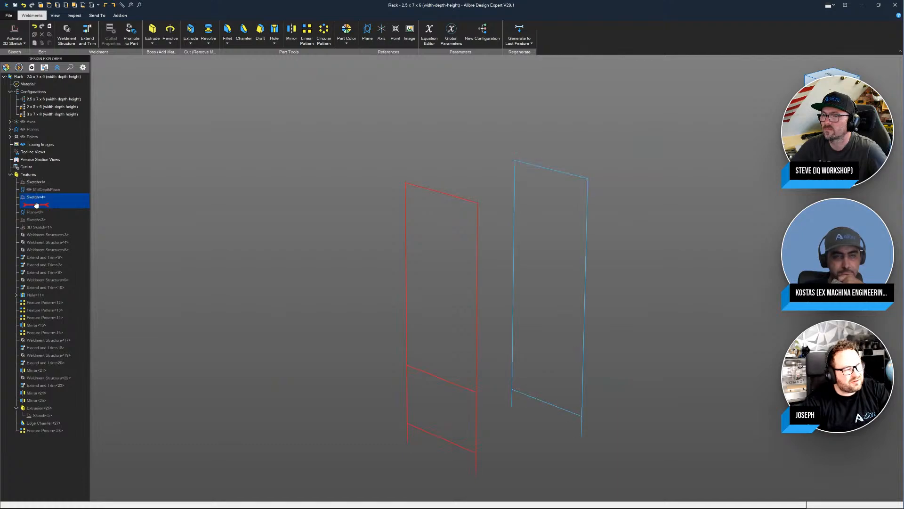
mouse_move(36, 206)
mouse_down()
mouse_move(51, 287)
mouse_move(49, 278)
mouse_move(39, 346)
mouse_move(49, 452)
mouse_up()
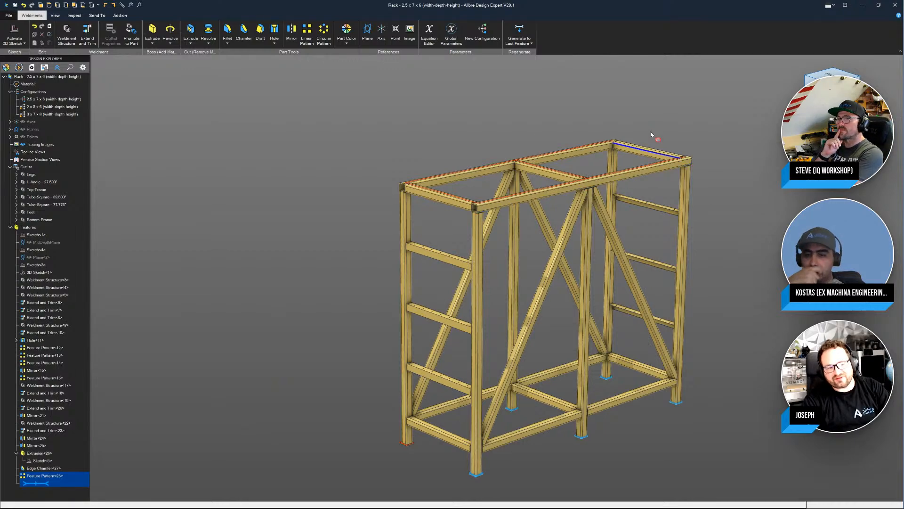
click(879, 5)
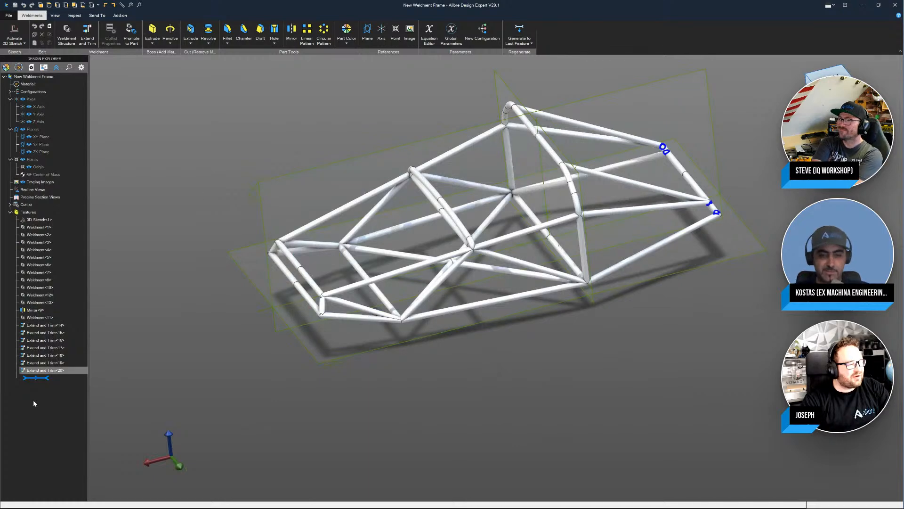
Step: Roll the New Weldment Frame's feature history back to just after its 3D sketch
mouse_move(36, 378)
mouse_down()
mouse_move(46, 220)
mouse_move(67, 223)
mouse_up()
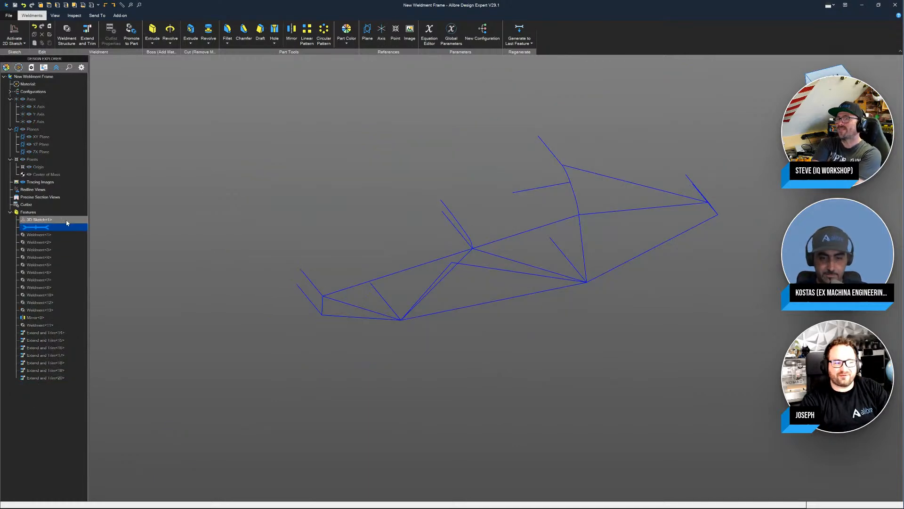
mouse_move(352, 255)
middle_down()
mouse_move(440, 291)
mouse_move(436, 236)
mouse_move(395, 250)
middle_up()
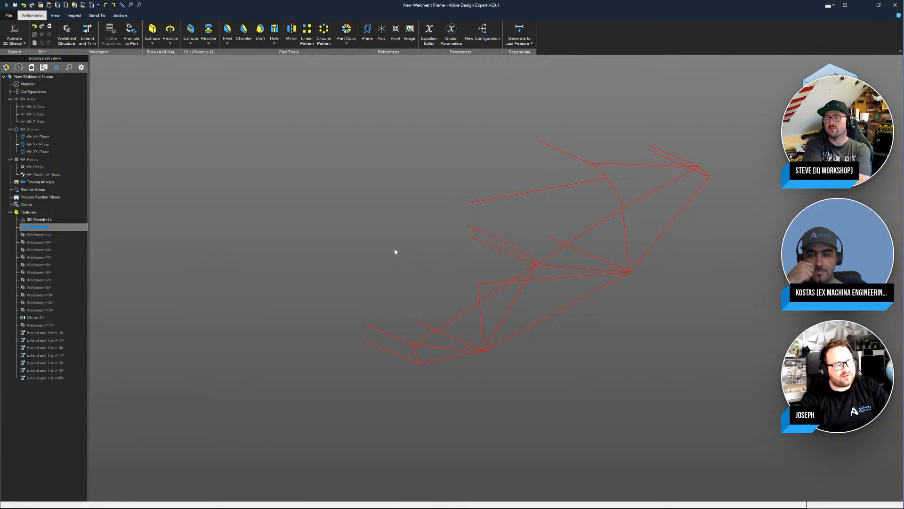
mouse_move(538, 205)
middle_down()
mouse_move(598, 170)
mouse_move(155, 292)
middle_up()
mouse_move(55, 226)
mouse_down()
mouse_move(39, 250)
mouse_move(38, 227)
mouse_up()
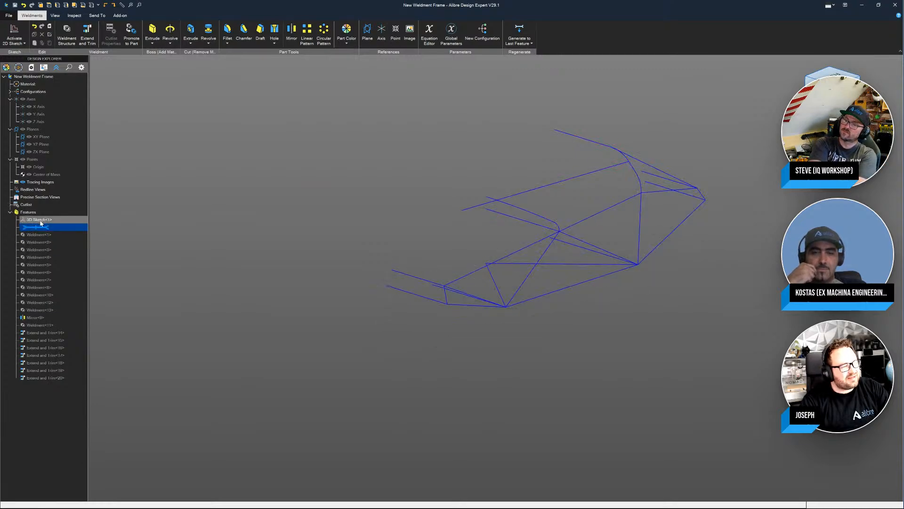
Step: Open the frame's 3D sketch for editing, inspect its lines and dimensions, and leave the sketch unchanged
right_click(42, 220)
click(56, 226)
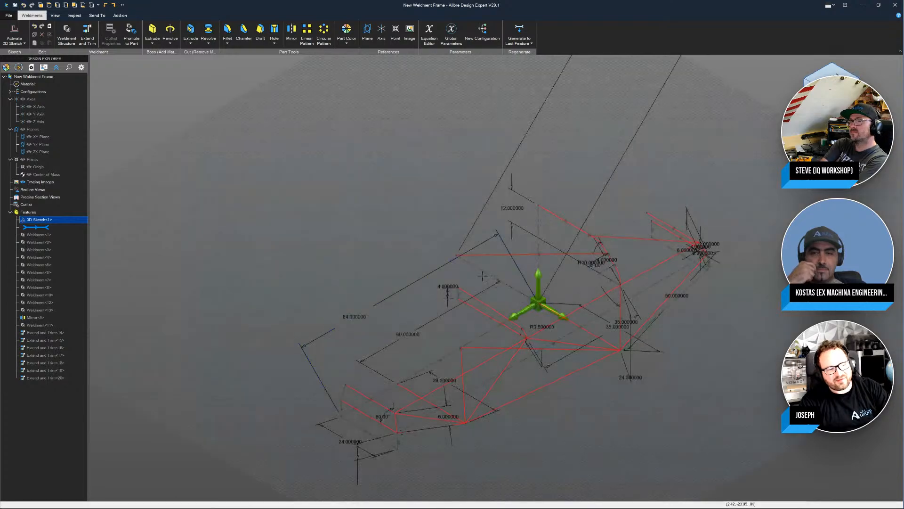
scroll(503, 359, up, 4)
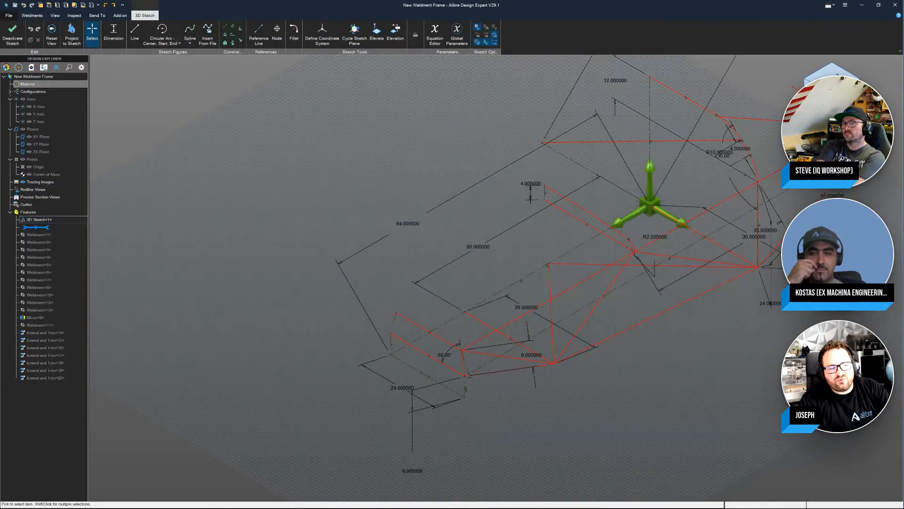
click(13, 33)
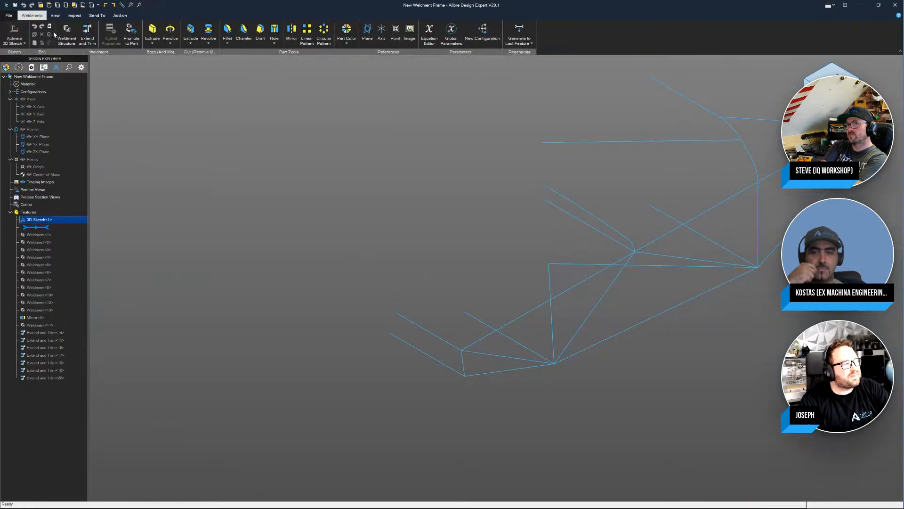
Step: Start a weldment structure on the upper cross line at the frame's low end, using the Pipe profile with size Pipe1-1/2STD
click(66, 32)
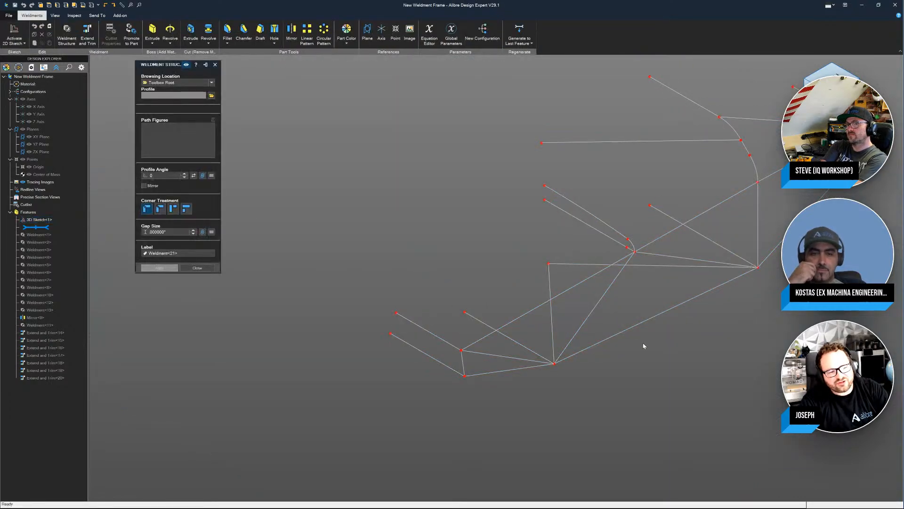
click(430, 332)
click(211, 96)
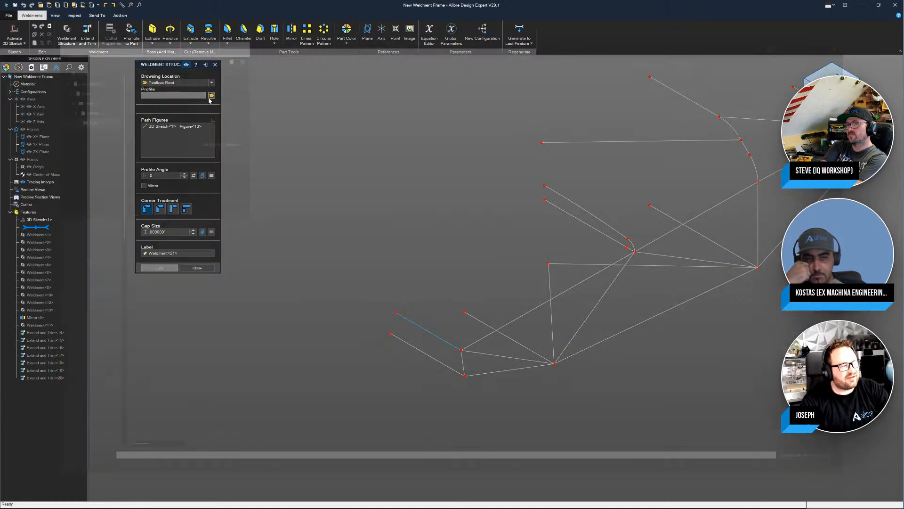
double_click(111, 78)
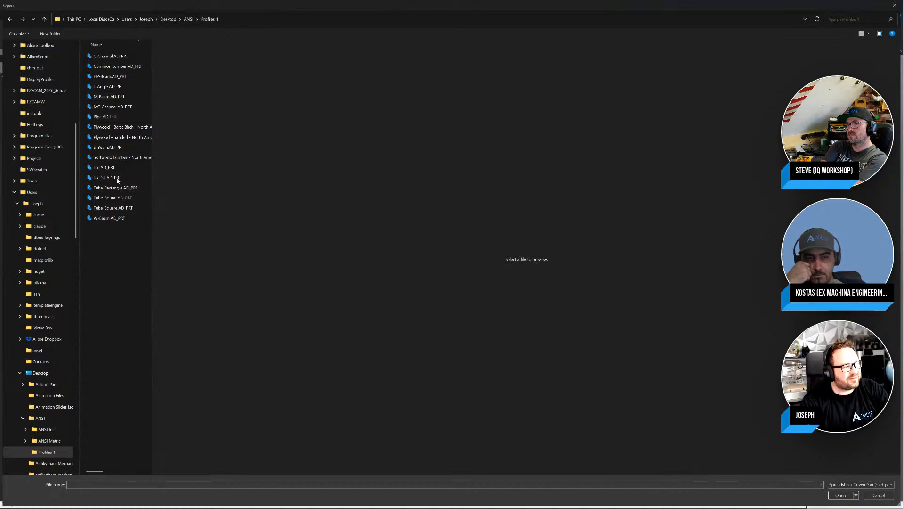
click(112, 119)
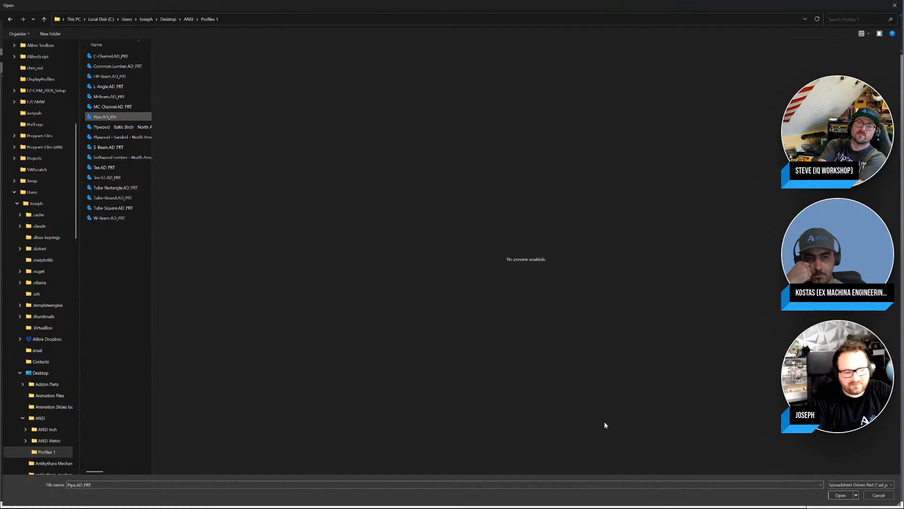
click(835, 492)
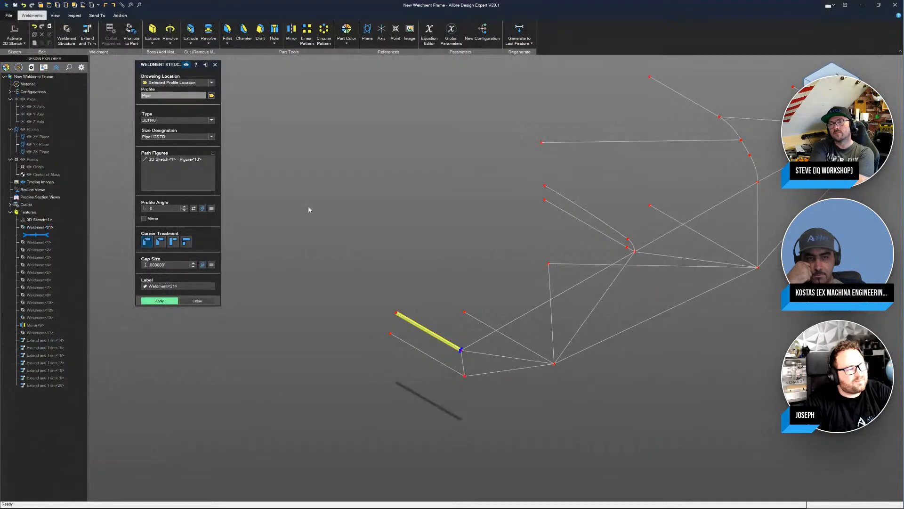
click(212, 137)
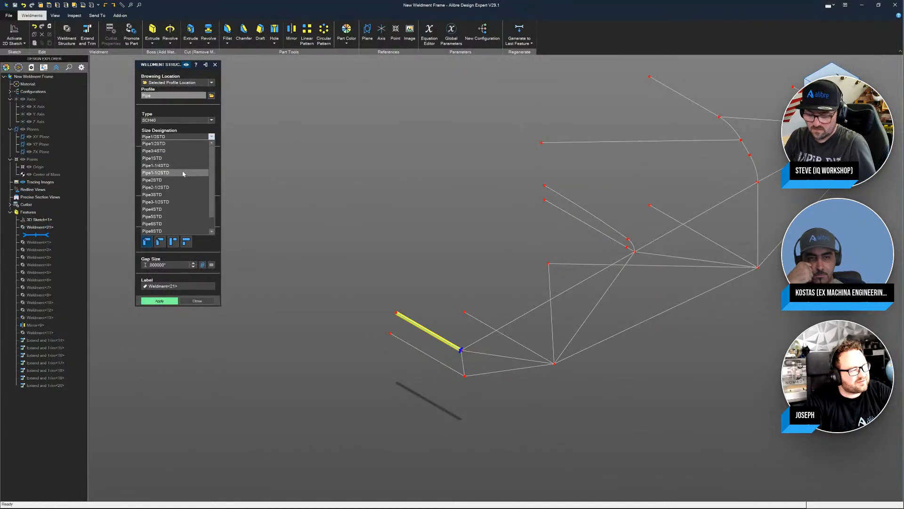
click(185, 173)
scroll(542, 363, up, 3)
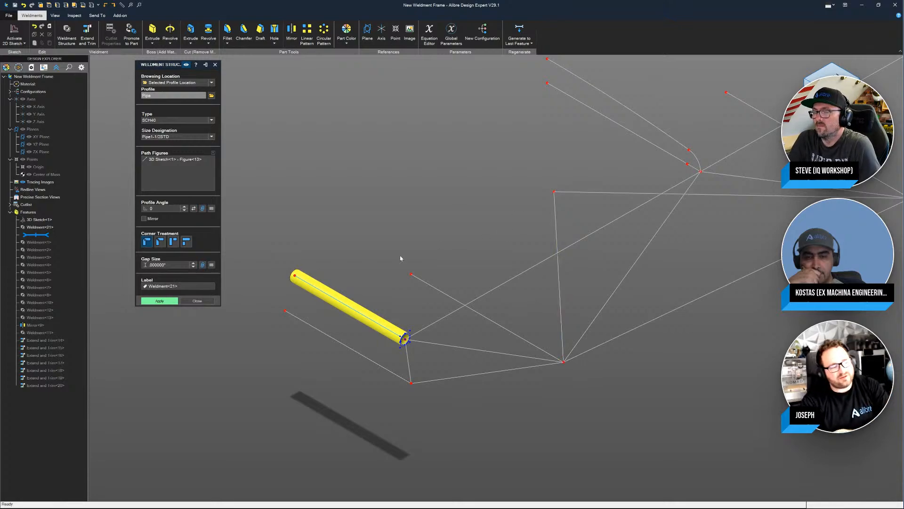
Step: Try adding three more separate cross lines to the pipe structure, and clear all of its path figures
click(343, 345)
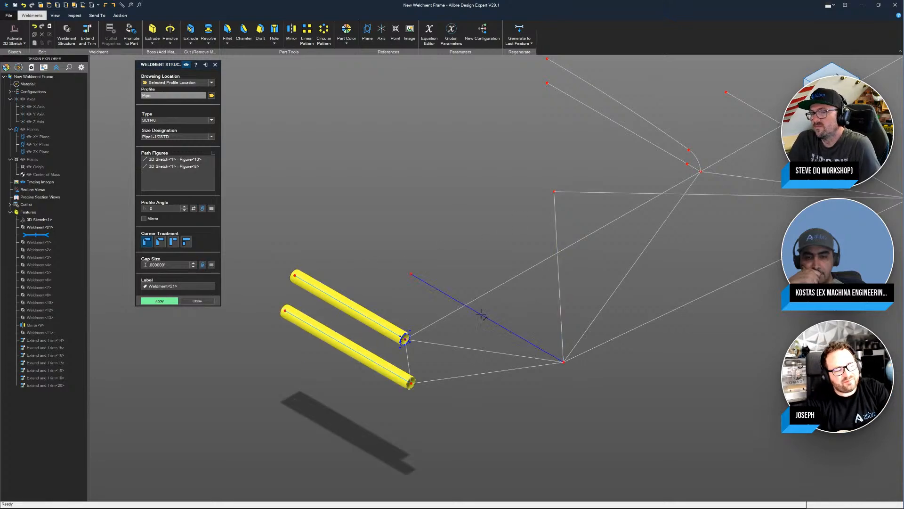
click(485, 322)
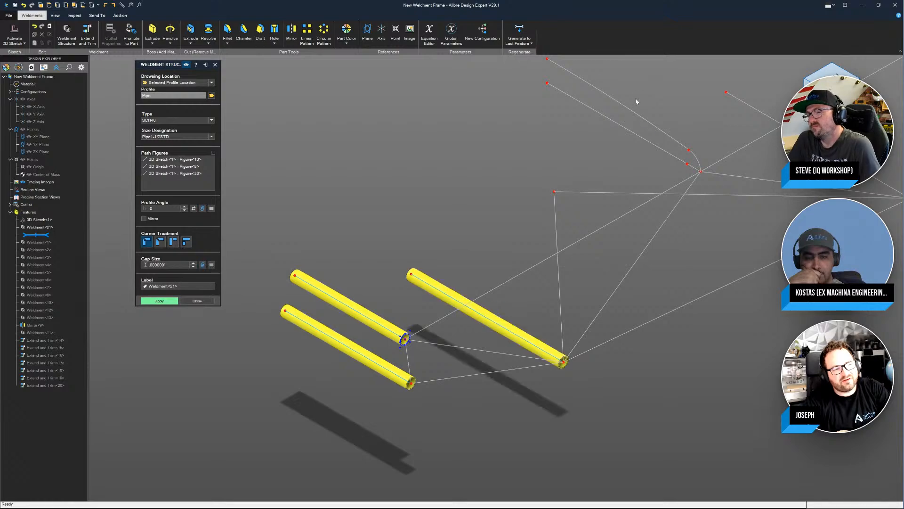
click(620, 126)
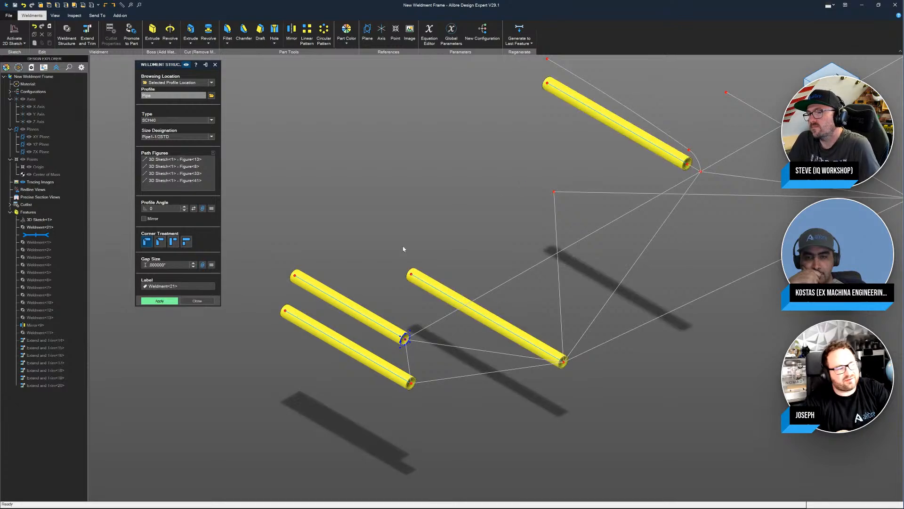
right_click(176, 188)
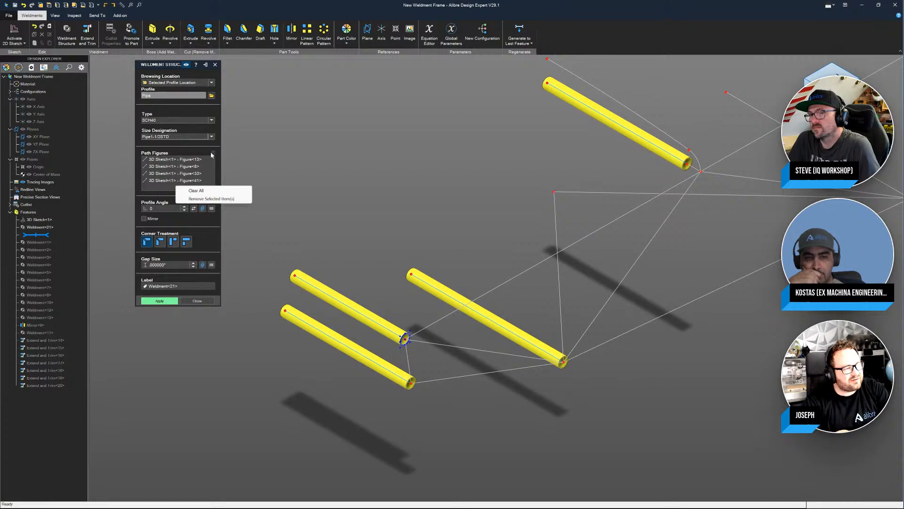
click(197, 197)
Step: Select five connected lines along the frame's lower perimeter, including both end cross lines, as the pipe structure's path figures
click(357, 350)
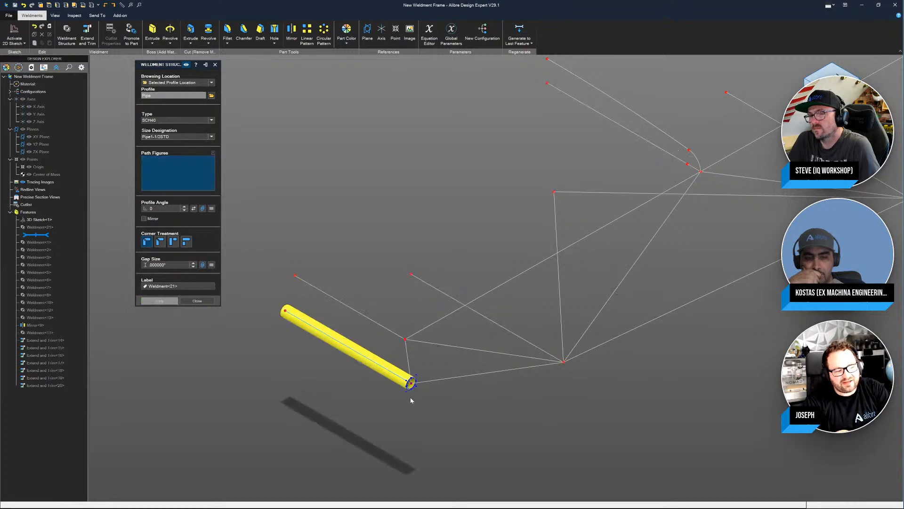
click(487, 372)
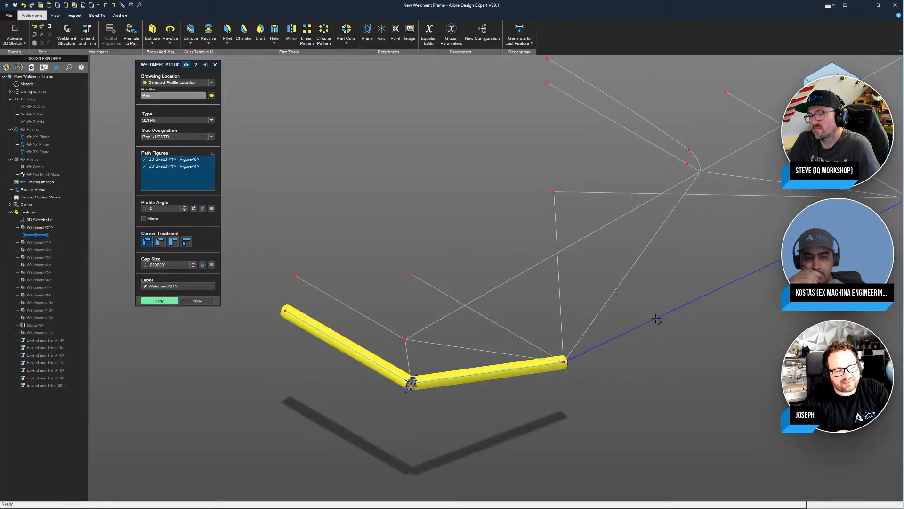
click(656, 318)
scroll(415, 406, down, 4)
scroll(646, 279, up, 2)
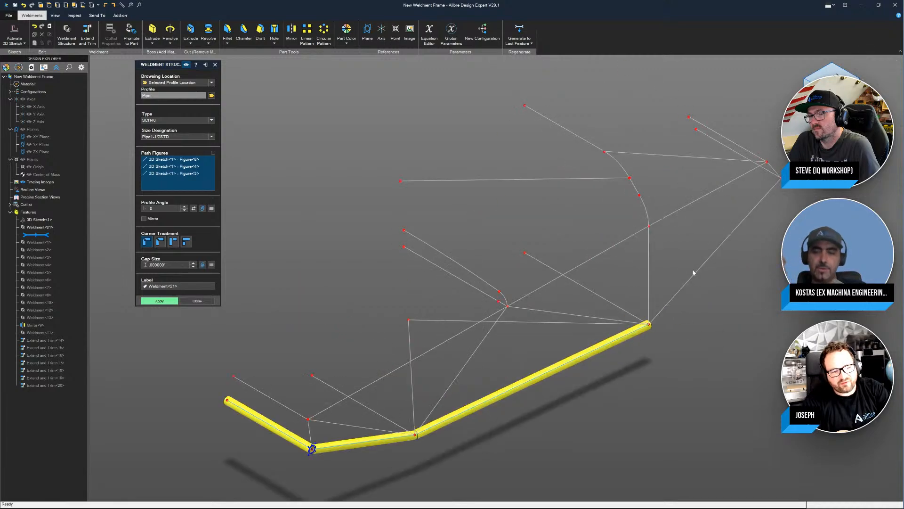
click(697, 270)
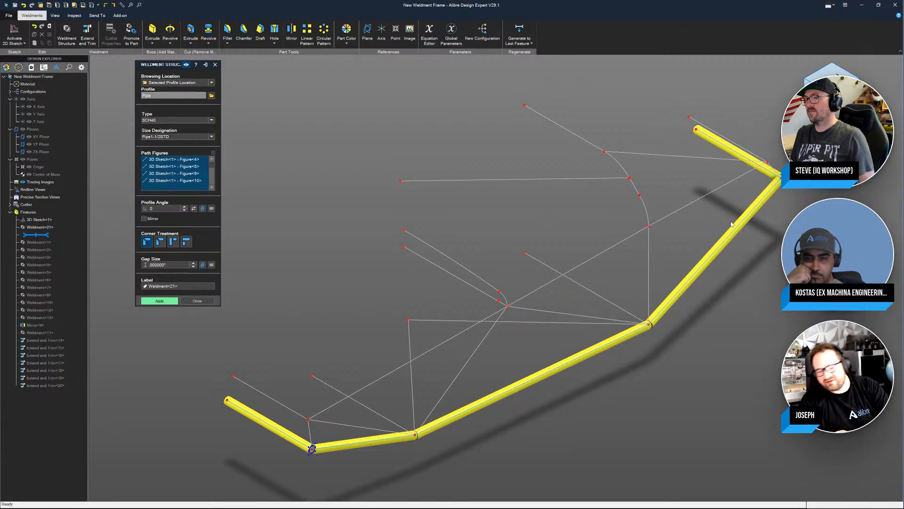
scroll(755, 248, down, 2)
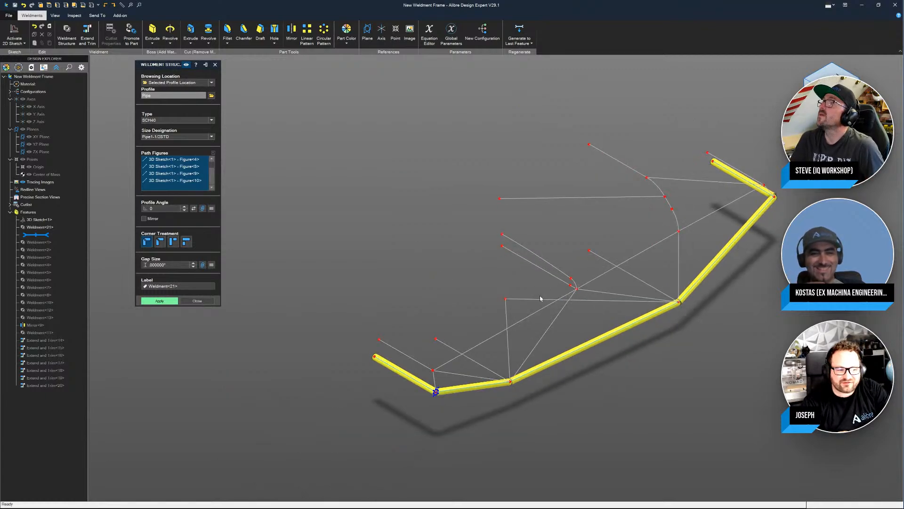
scroll(540, 295, up, 3)
middle_drag(561, 318, 488, 321)
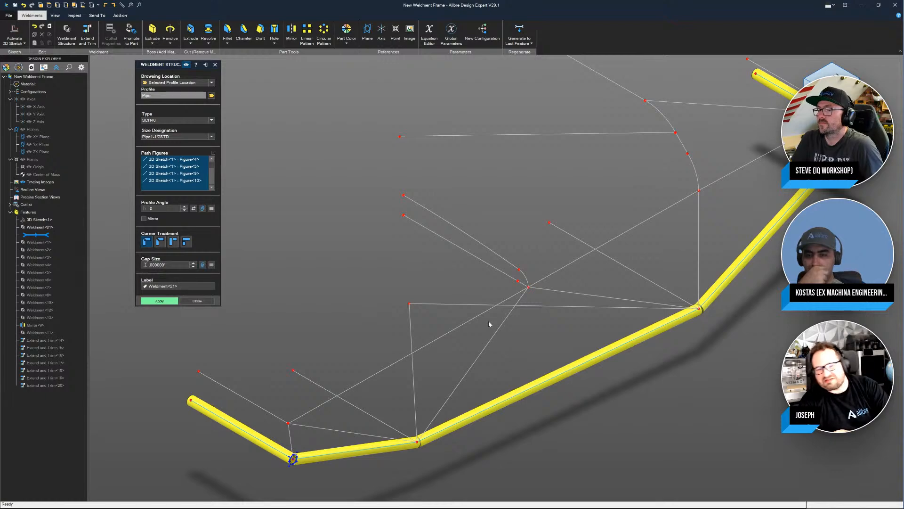
scroll(504, 303, down, 2)
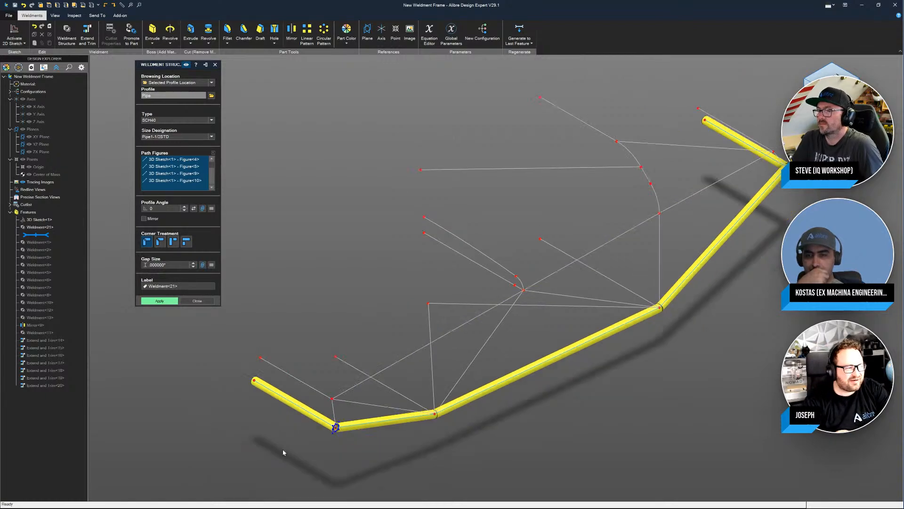
Step: Compare the corner treatments of the pipe structure at the frame's low corner, trying Mitered and both butt options
scroll(283, 452, up, 5)
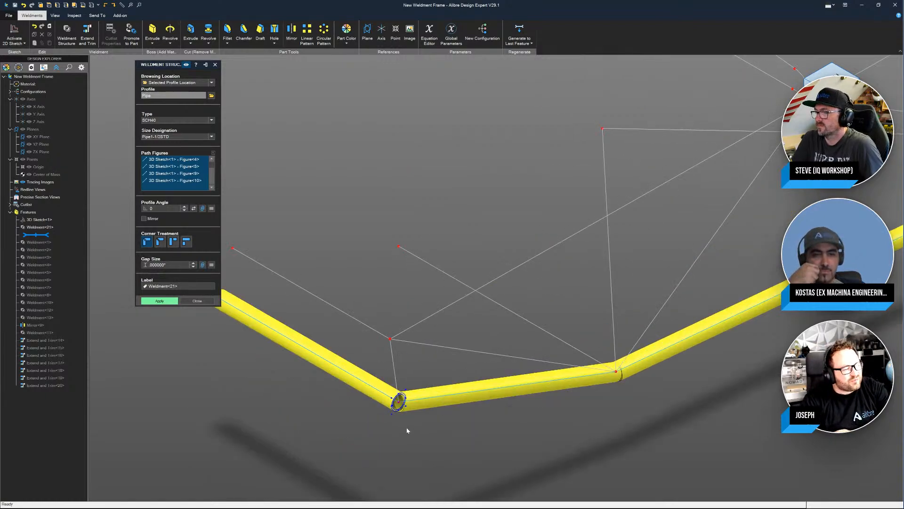
scroll(405, 419, up, 10)
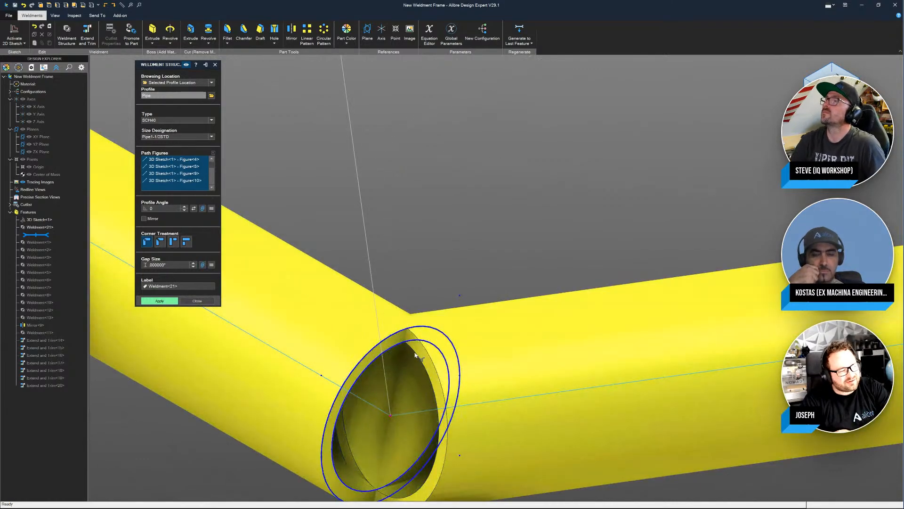
middle_drag(416, 355, 450, 408)
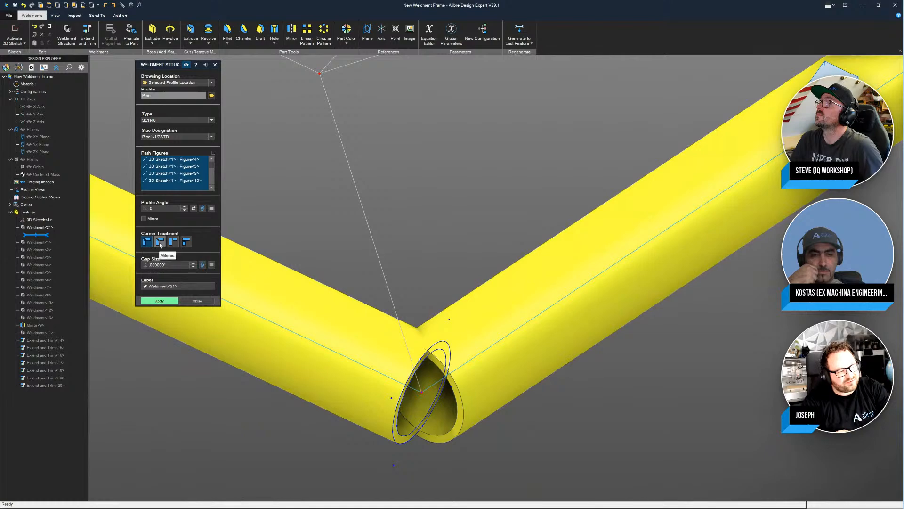
click(160, 242)
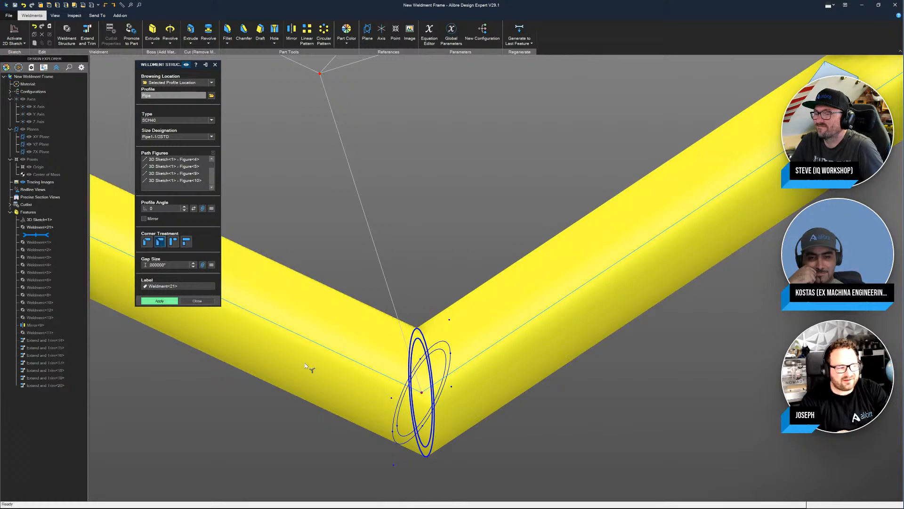
click(174, 241)
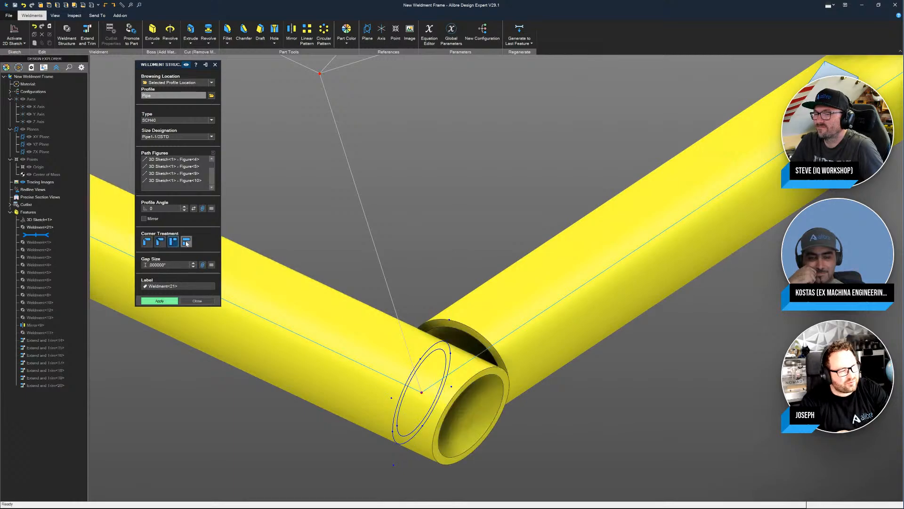
click(183, 242)
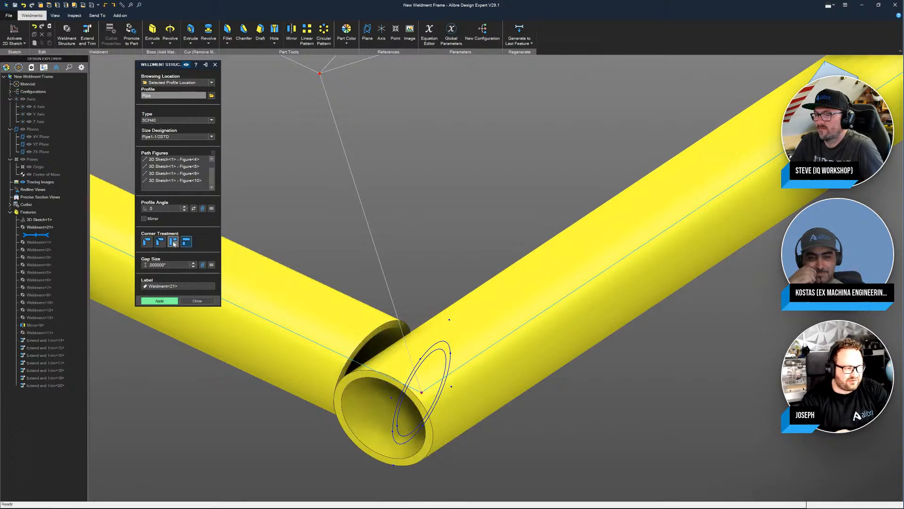
click(174, 241)
Step: Set the lower perimeter pipe structure's corner treatment to Mitered and apply the structure
click(160, 241)
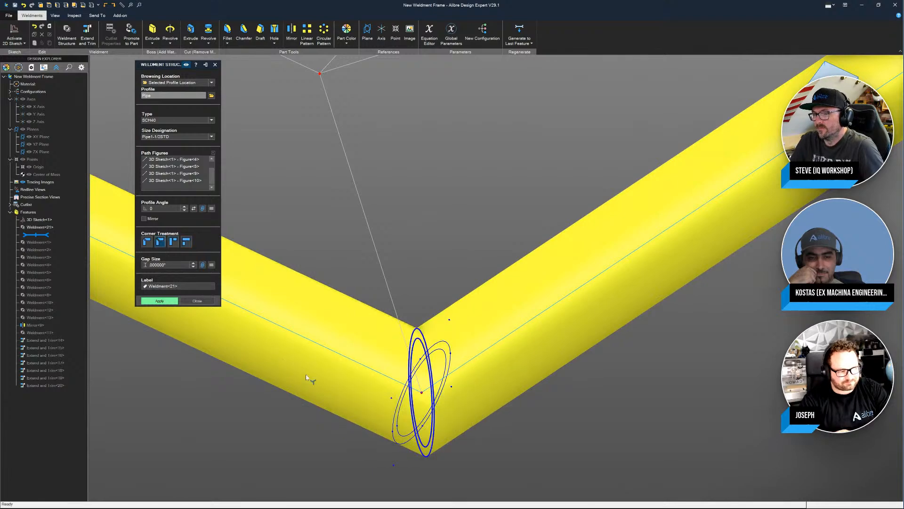
scroll(434, 392, down, 3)
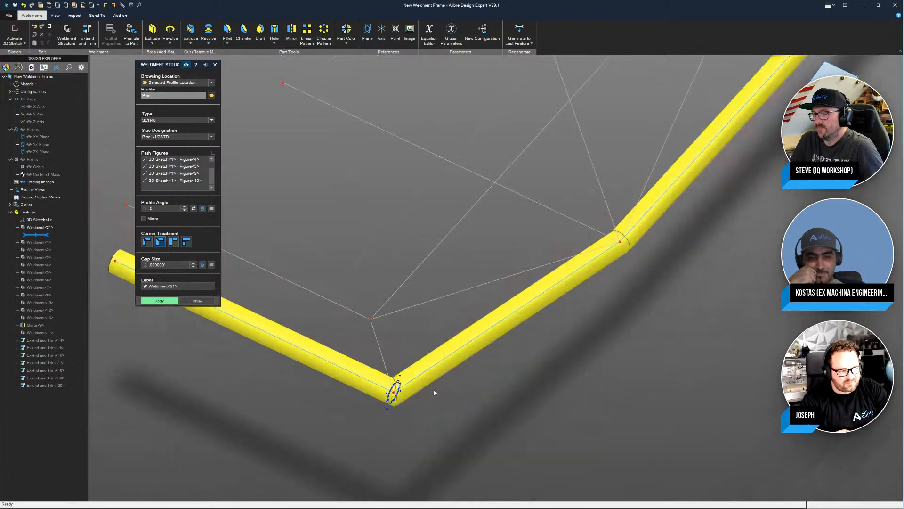
click(160, 301)
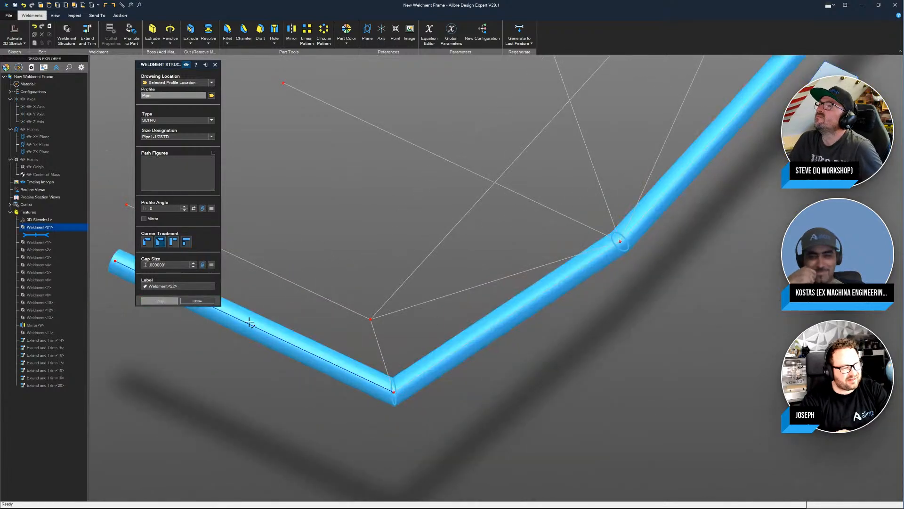
Step: Start another pipe structure on the short upright line at the low corner, and try each corner treatment on it
click(377, 331)
scroll(381, 401, up, 5)
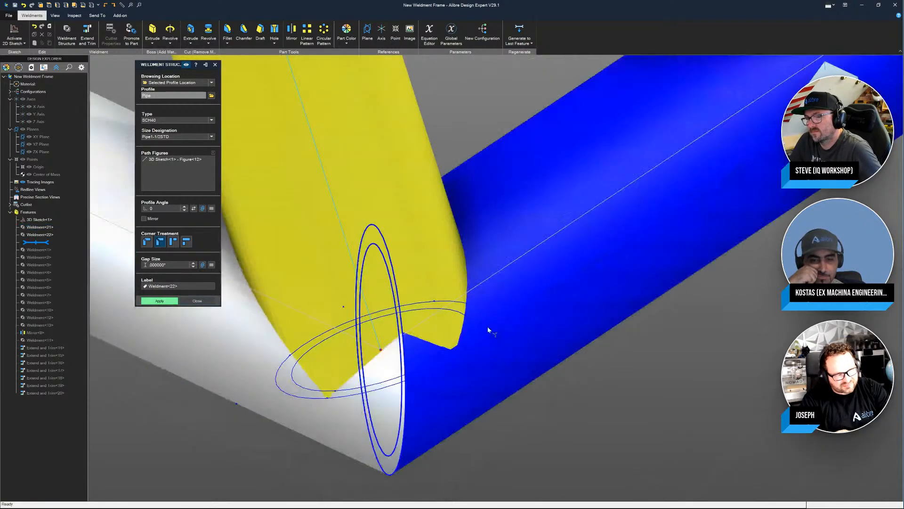
click(173, 242)
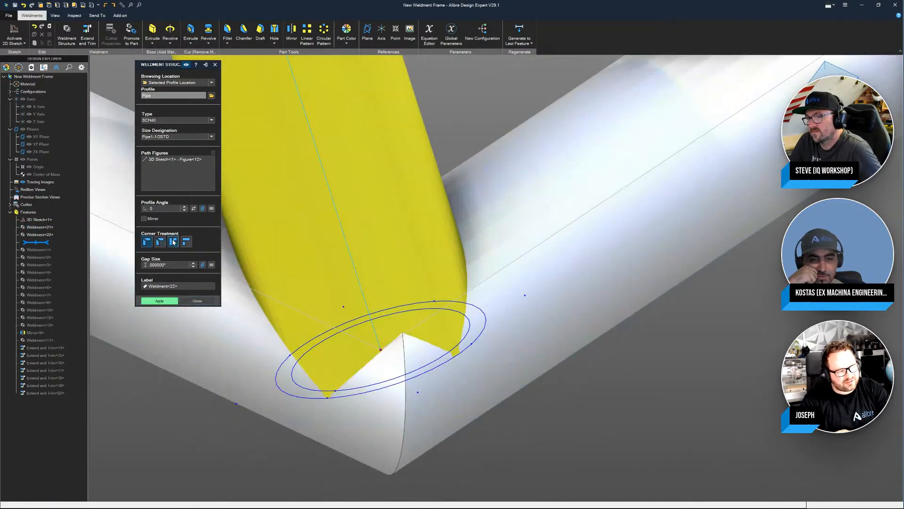
click(185, 242)
click(160, 242)
click(146, 242)
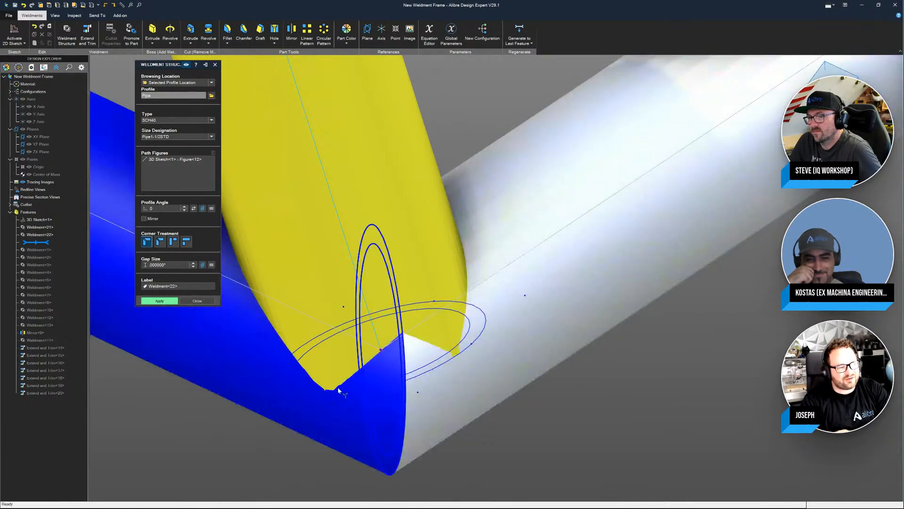
Step: Add the adjoining upper cross line to the pipe structure, set its corner treatment to Mitered, and apply it
scroll(398, 414, down, 6)
click(368, 208)
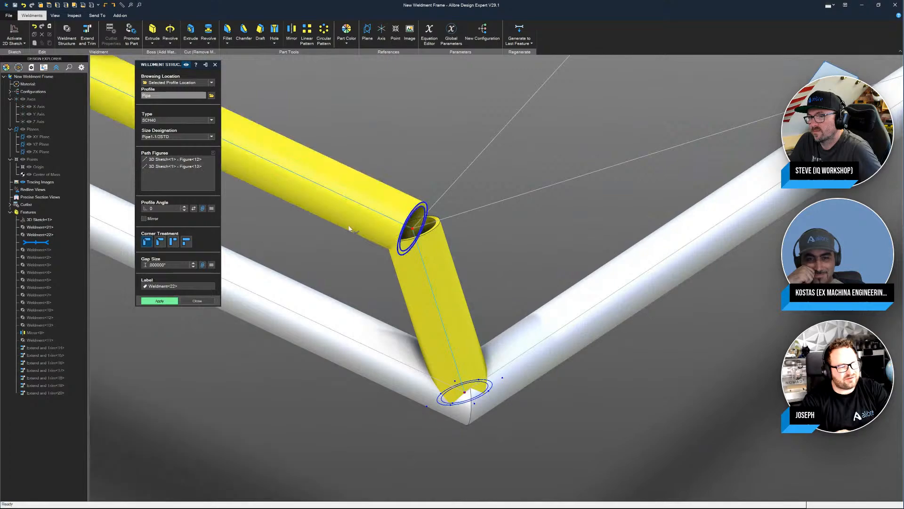
click(160, 243)
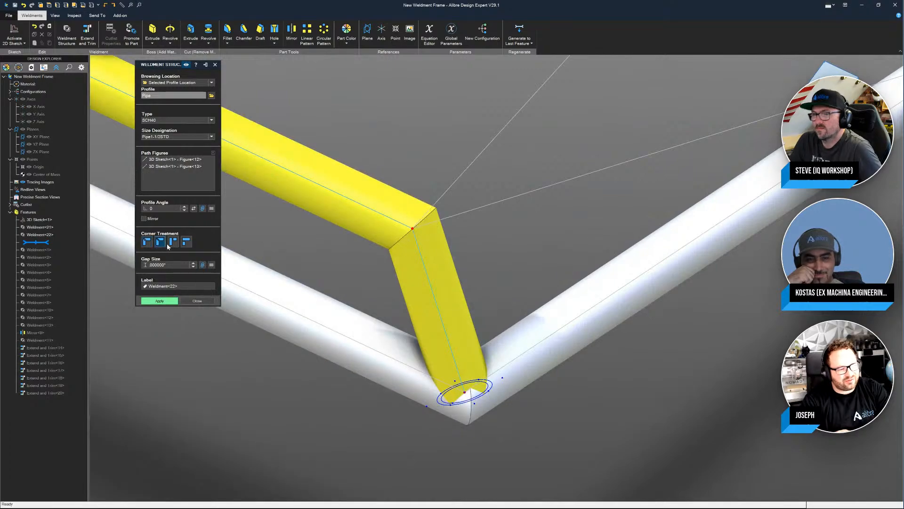
click(160, 300)
click(197, 300)
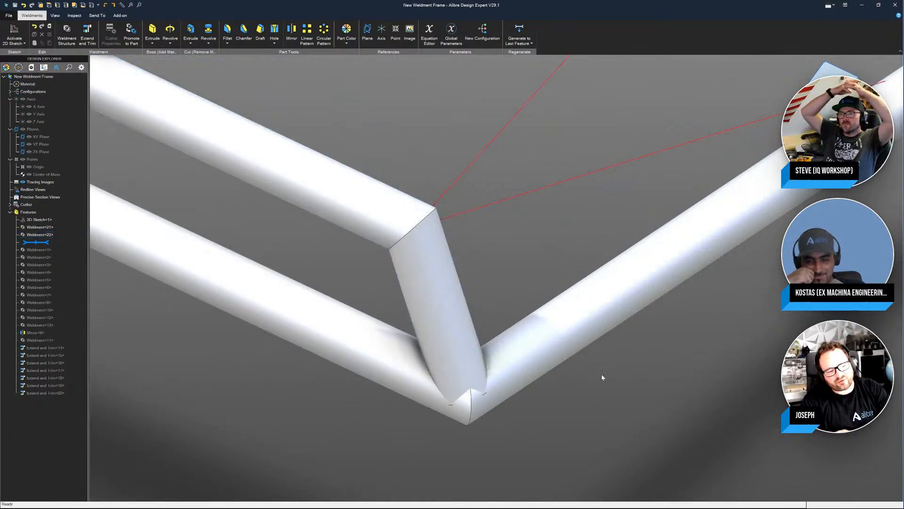
Step: Start an Extend and Trim with the short upright pipe as trimmed body and the two adjoining lower pipes as trimming bodies
click(88, 31)
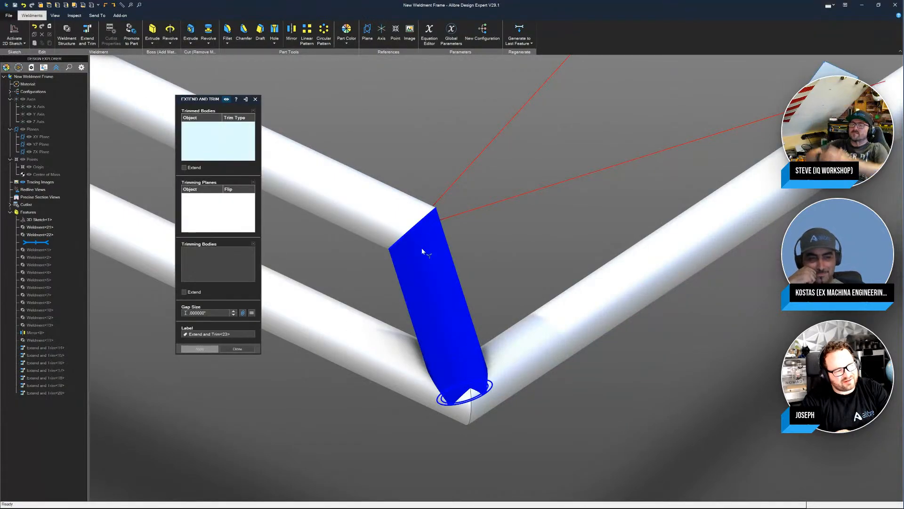
click(446, 329)
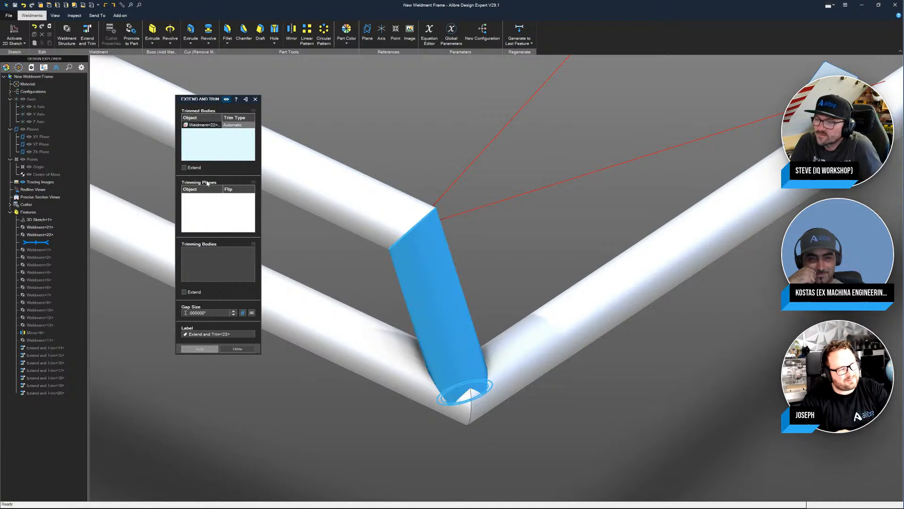
click(202, 204)
click(206, 257)
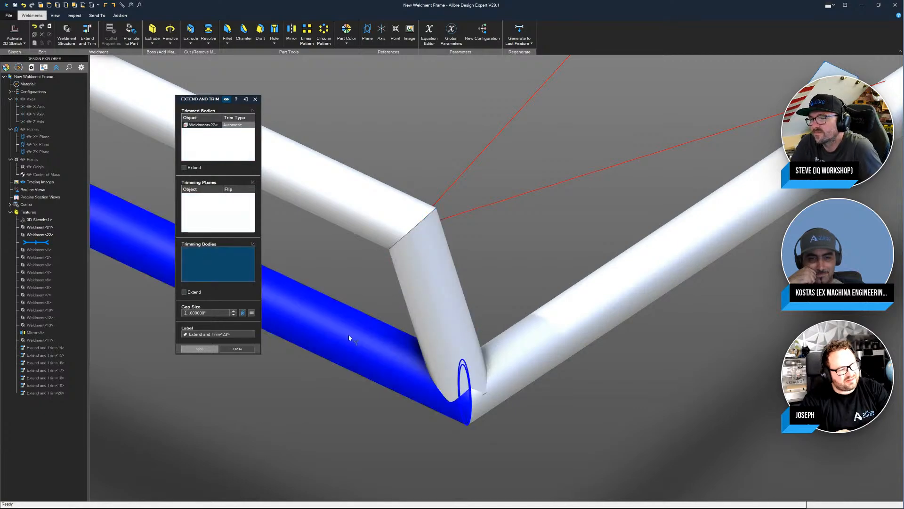
click(353, 331)
click(523, 351)
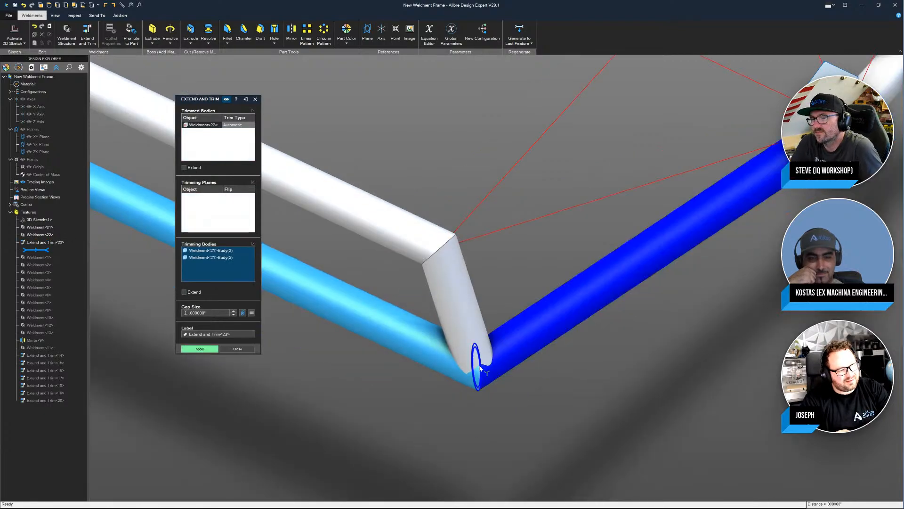
Step: Try gap sizes of 1 and 0.1 inch on the upright's trim, and return the gap size to 0
scroll(508, 308, up, 2)
click(233, 312)
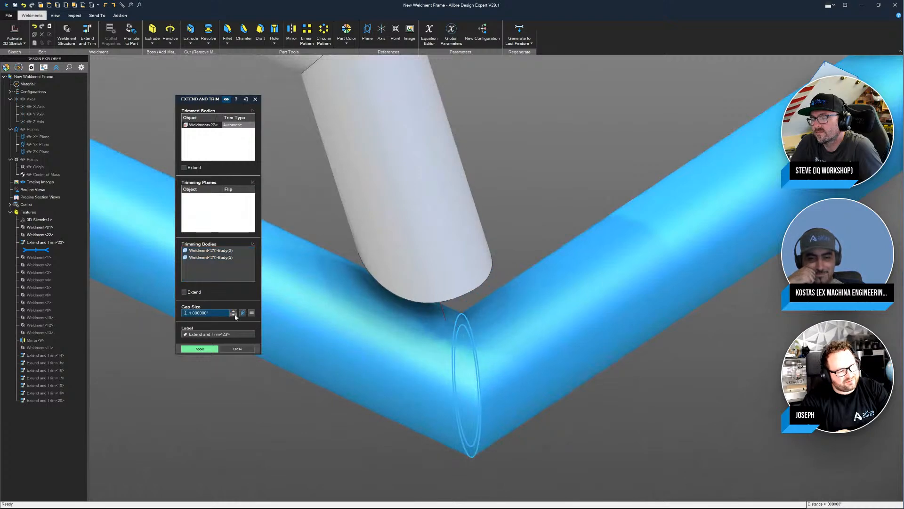
click(234, 314)
click(234, 314)
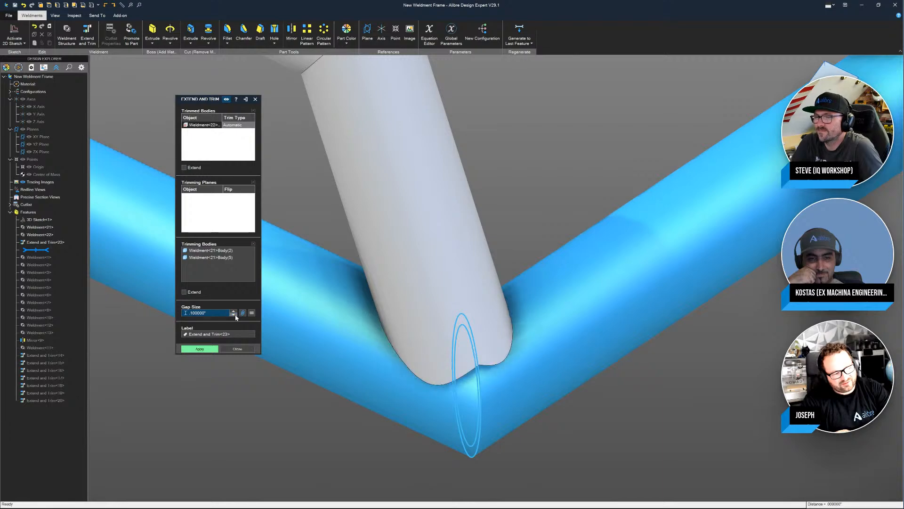
click(233, 311)
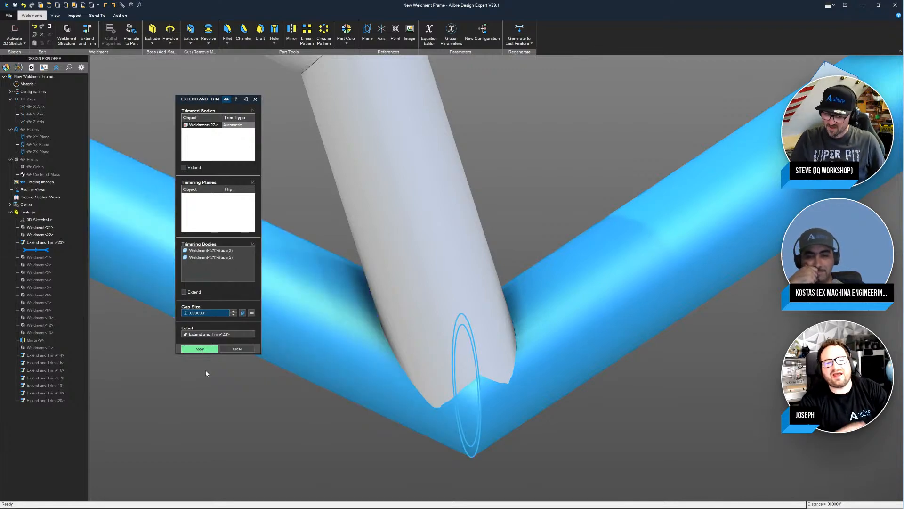
Step: Apply the upright pipe's trim against the two lower pipes with a gap size of 0, and finish trimming
click(200, 348)
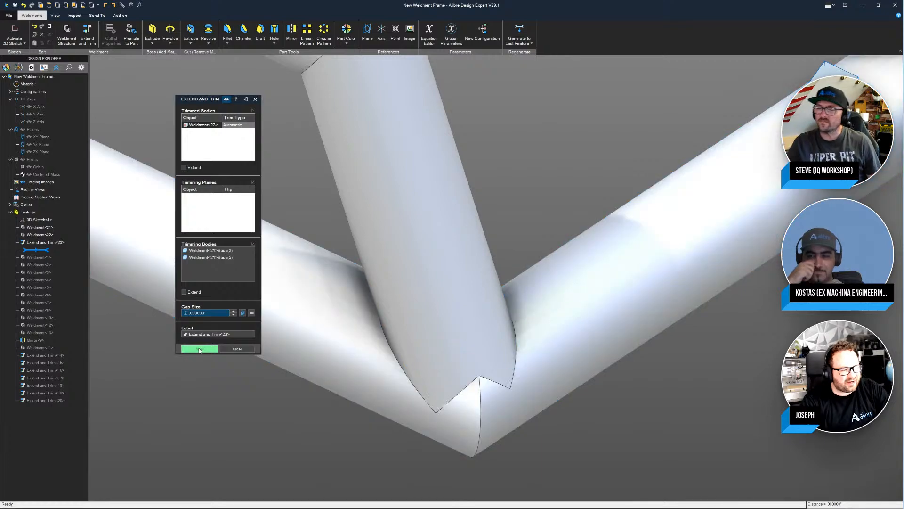
scroll(325, 352, down, 4)
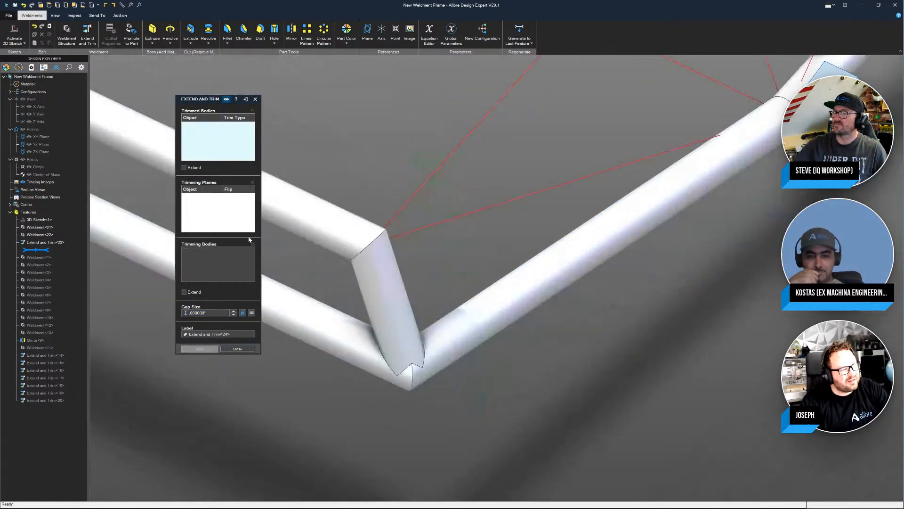
click(242, 348)
Step: Examine the trimmed foot of the upright pipe up close and the pipe frame as a whole
middle_drag(292, 417, 428, 357)
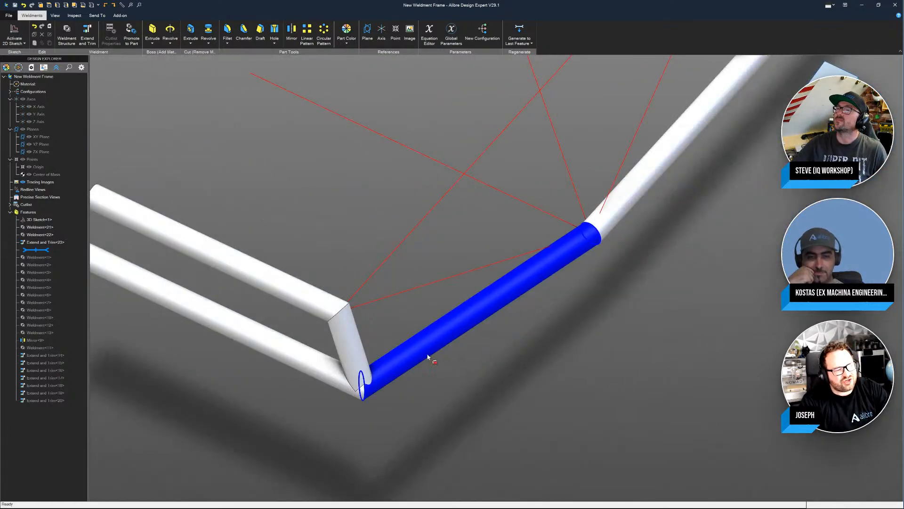
scroll(476, 327, down, 3)
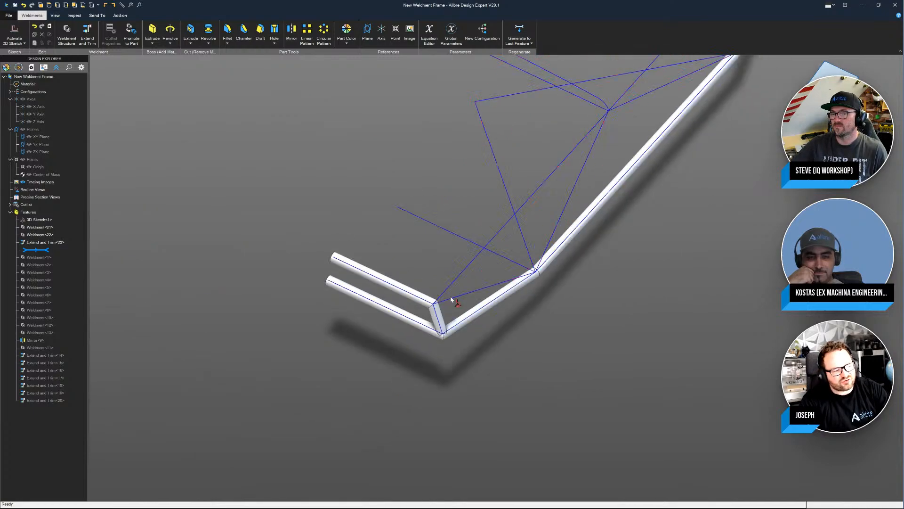
scroll(444, 369, up, 6)
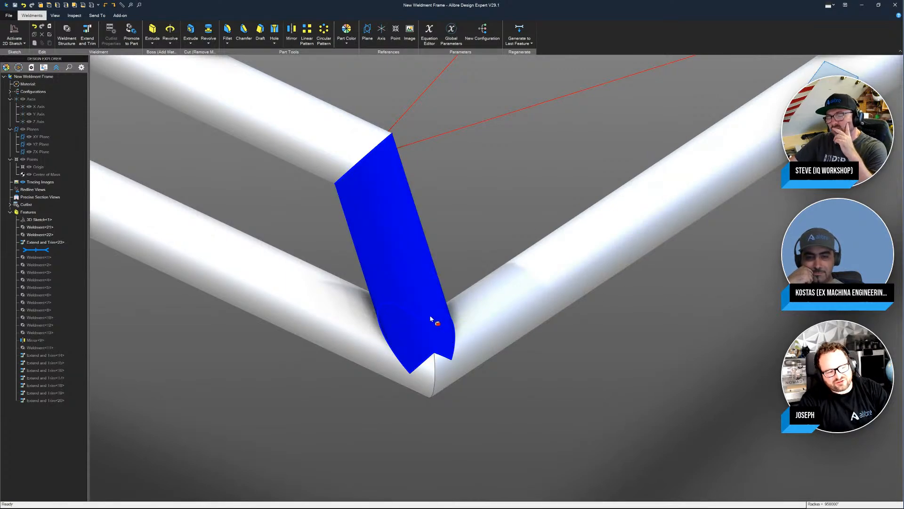
click(399, 311)
scroll(401, 348, down, 5)
scroll(403, 390, down, 4)
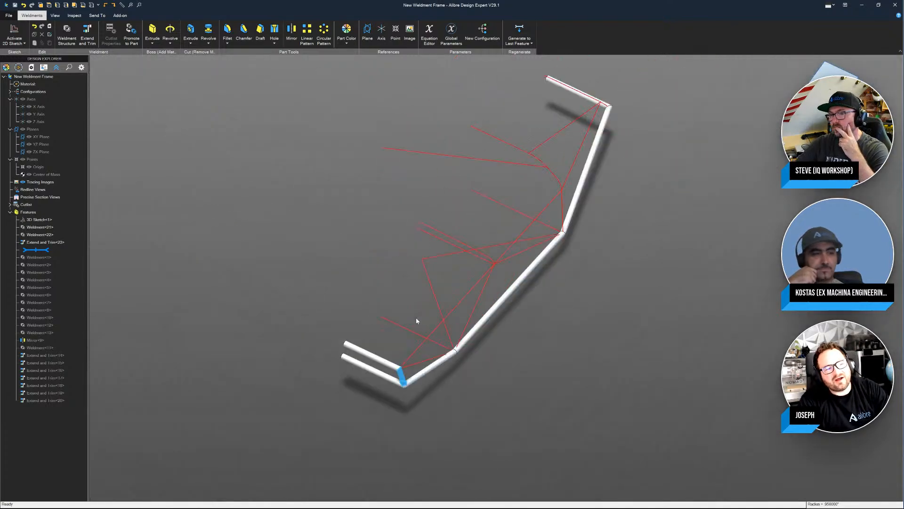
mouse_move(416, 319)
middle_down()
mouse_move(479, 198)
mouse_move(505, 313)
mouse_move(513, 271)
middle_up()
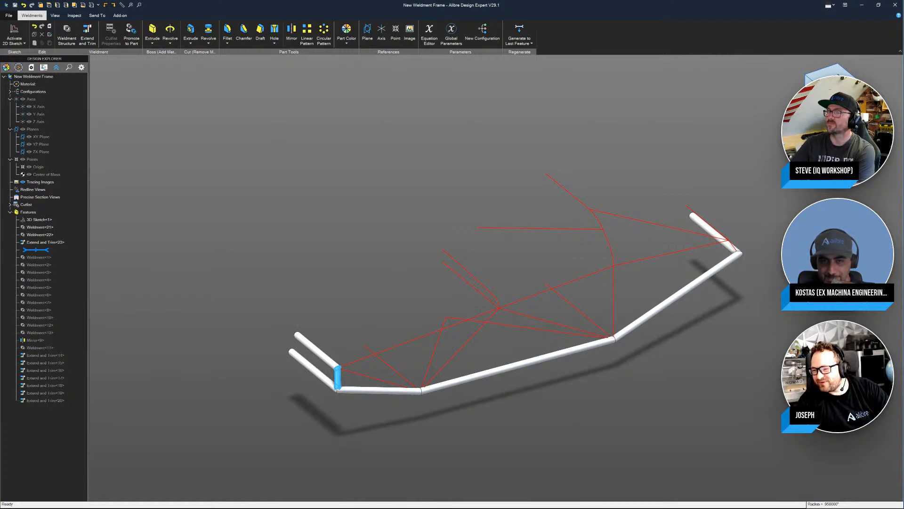
key(super+d)
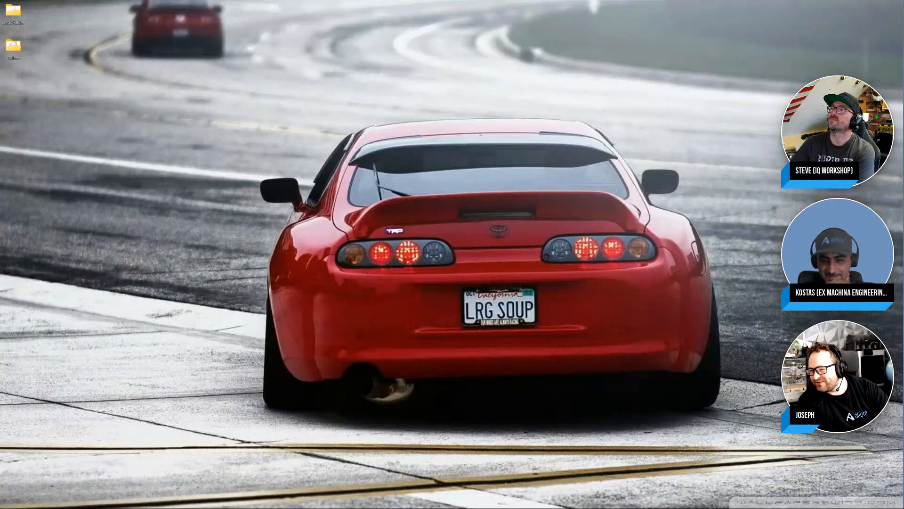
key(super+d)
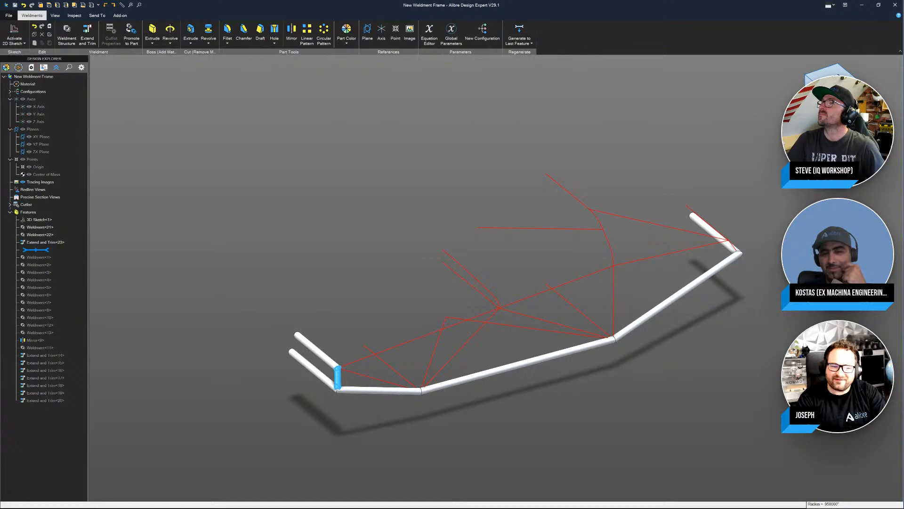
click(530, 198)
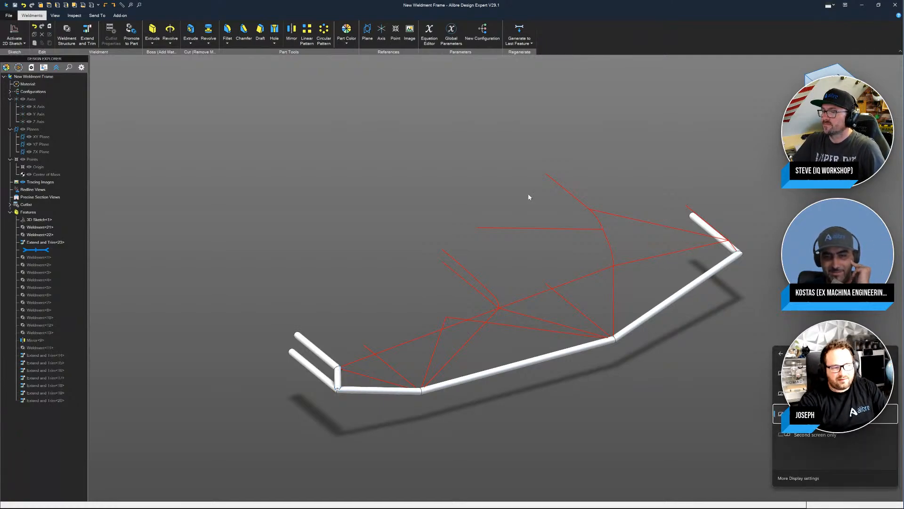
Step: Show the reference planes and mirror the two pipe weldment features about the ZX plane
key(ctrl+shift+r)
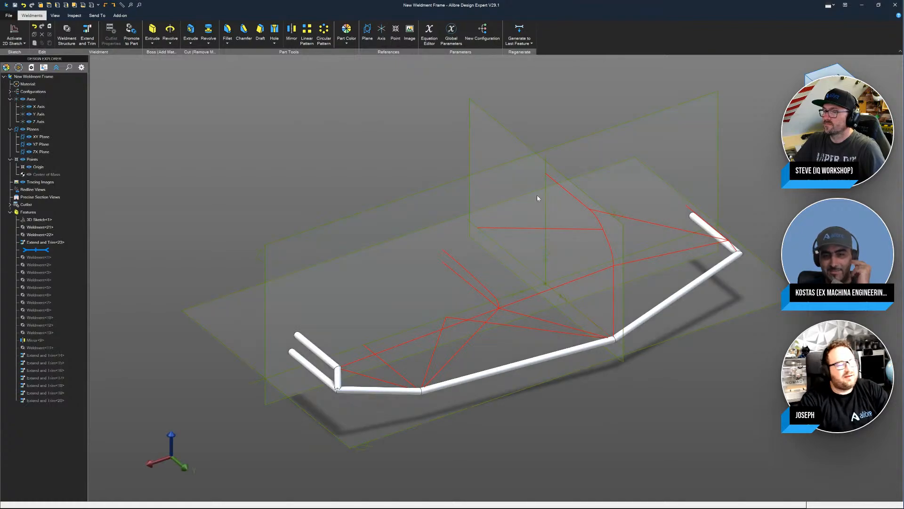
click(291, 33)
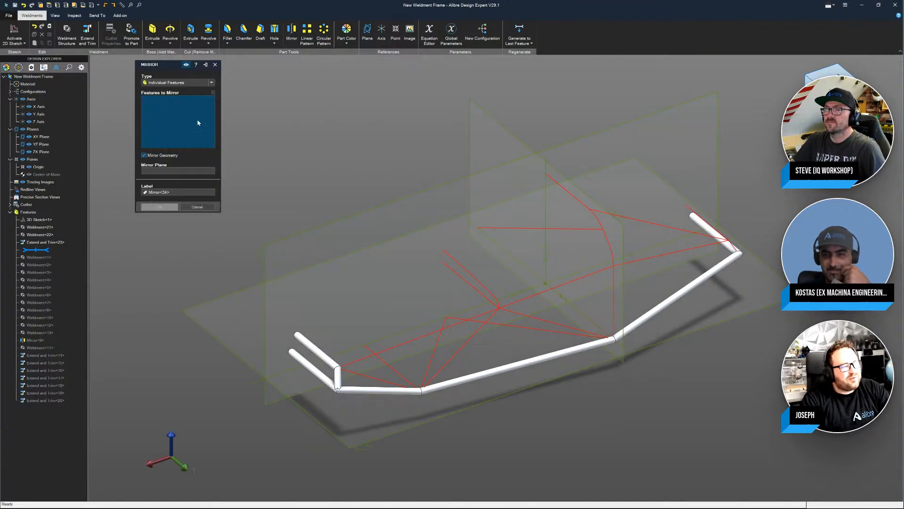
click(327, 353)
click(300, 359)
click(170, 171)
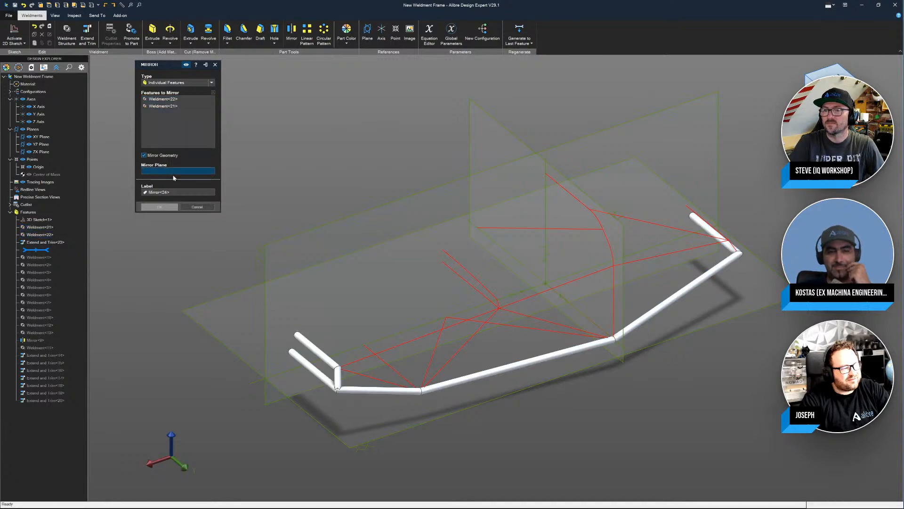
click(344, 221)
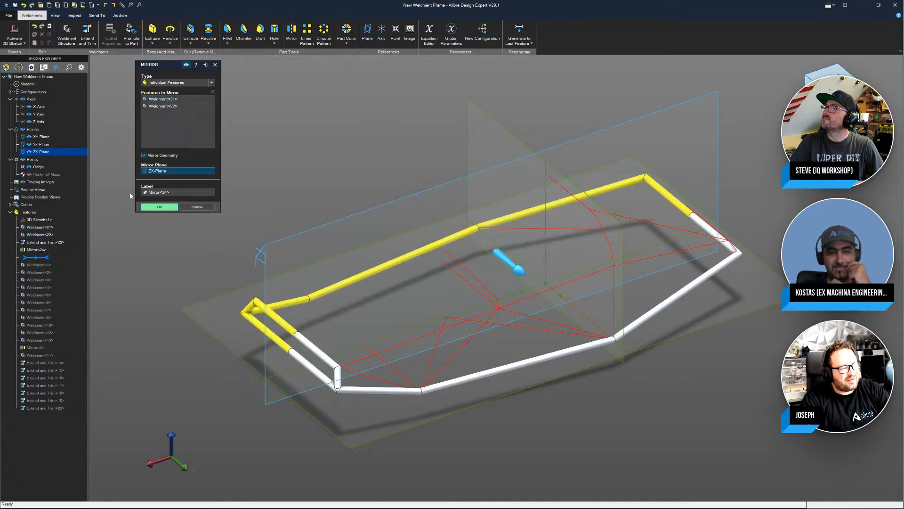
click(159, 207)
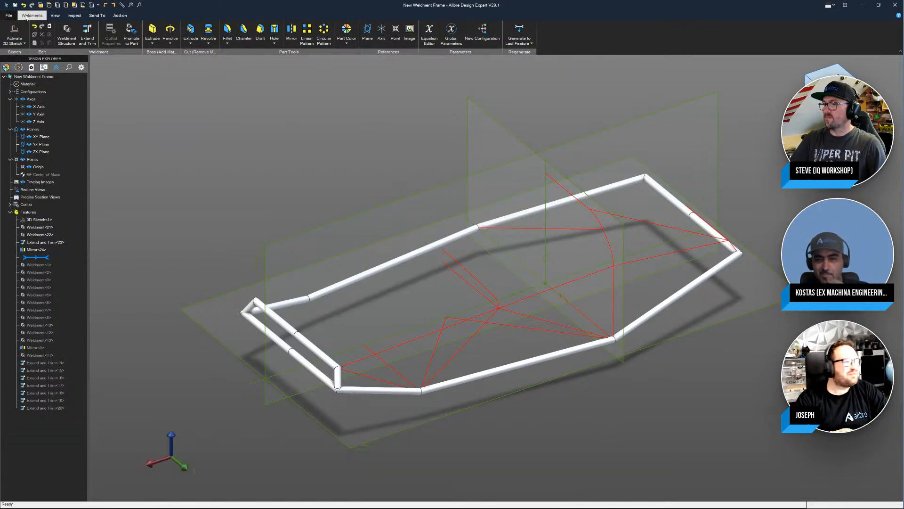
Step: Create a new part document
click(8, 15)
click(10, 11)
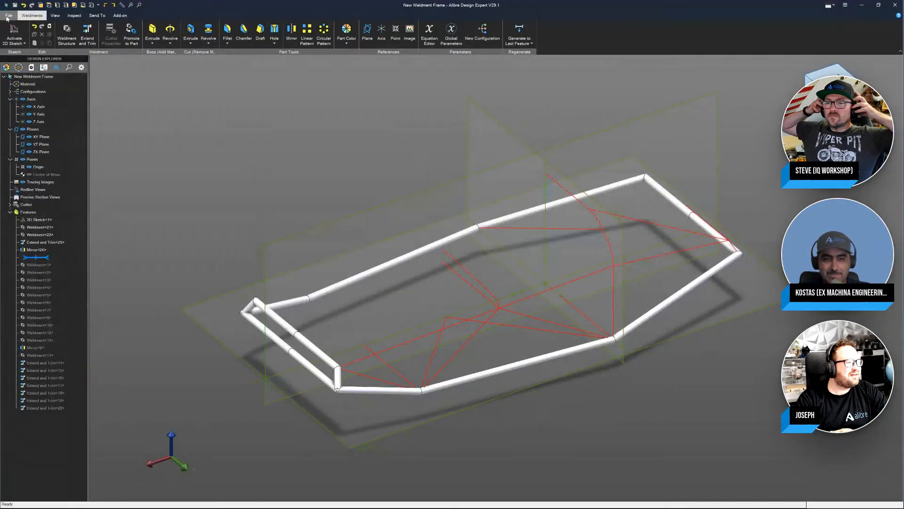
click(8, 15)
click(16, 43)
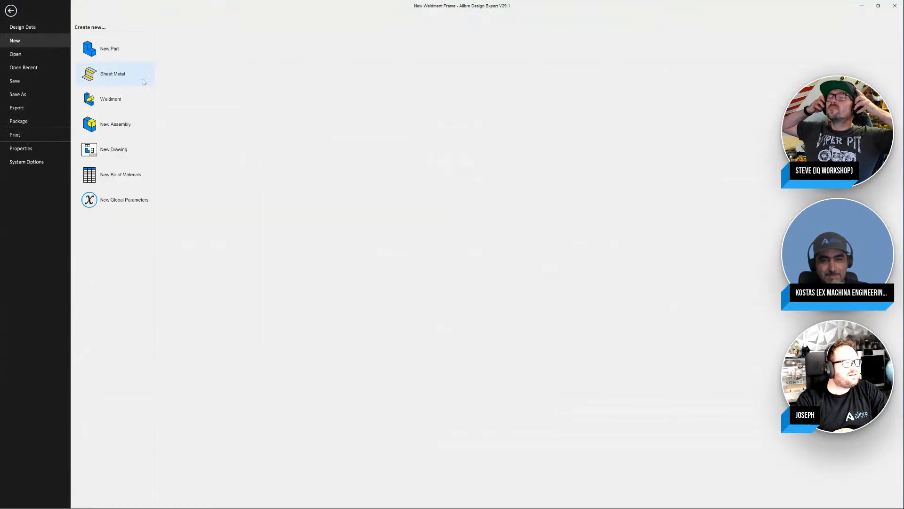
click(109, 47)
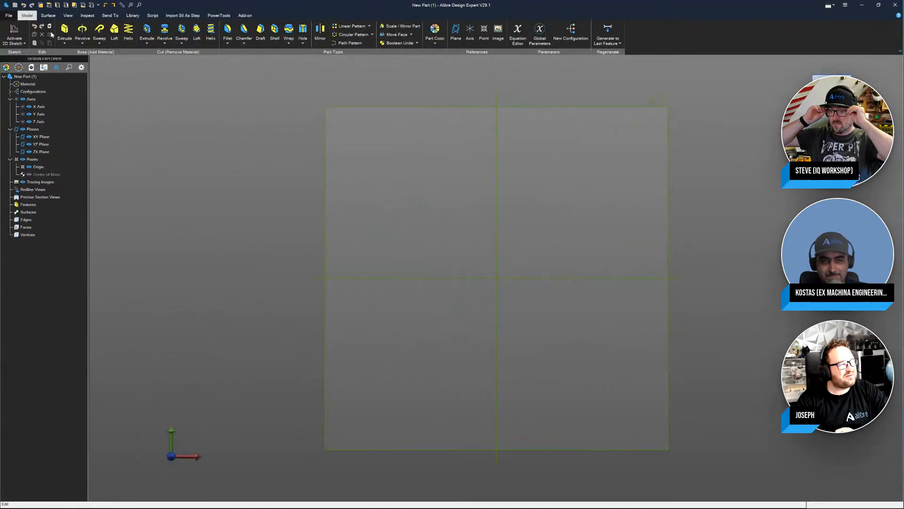
Step: Sketch a rectangle about 8.6 inches wide around the origin on the XY plane and extrude it into a block at the default depth
click(389, 106)
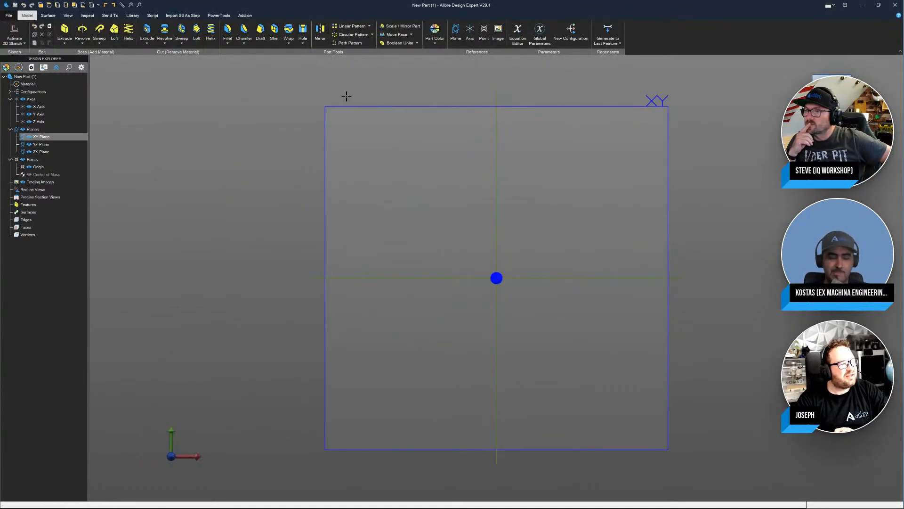
key(ctrl+k)
click(149, 35)
click(227, 73)
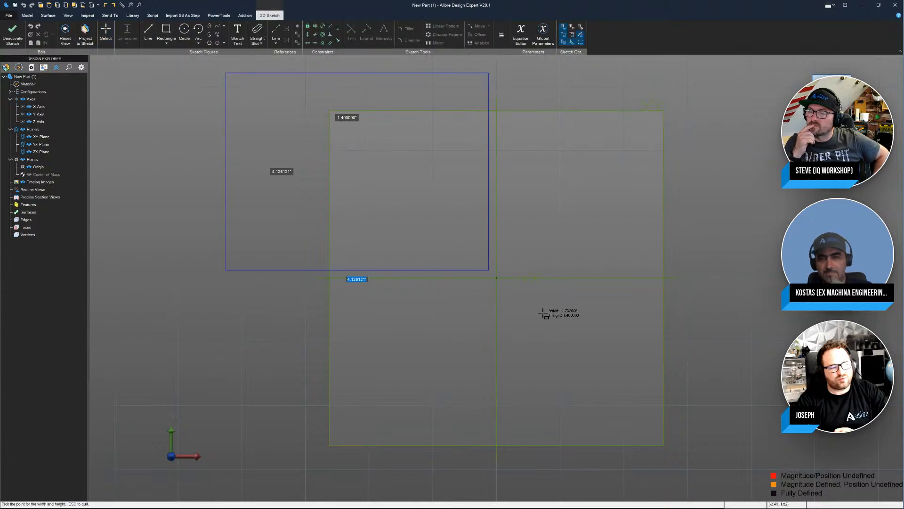
click(775, 453)
click(10, 39)
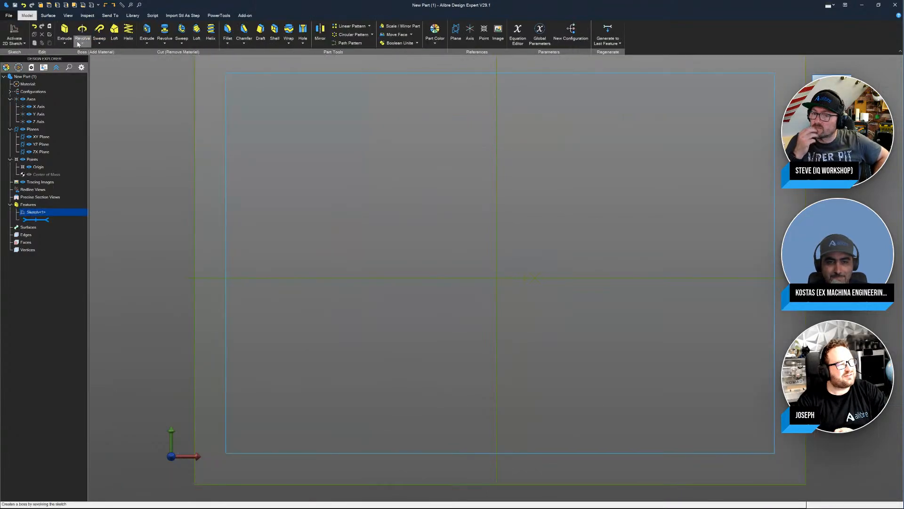
click(65, 33)
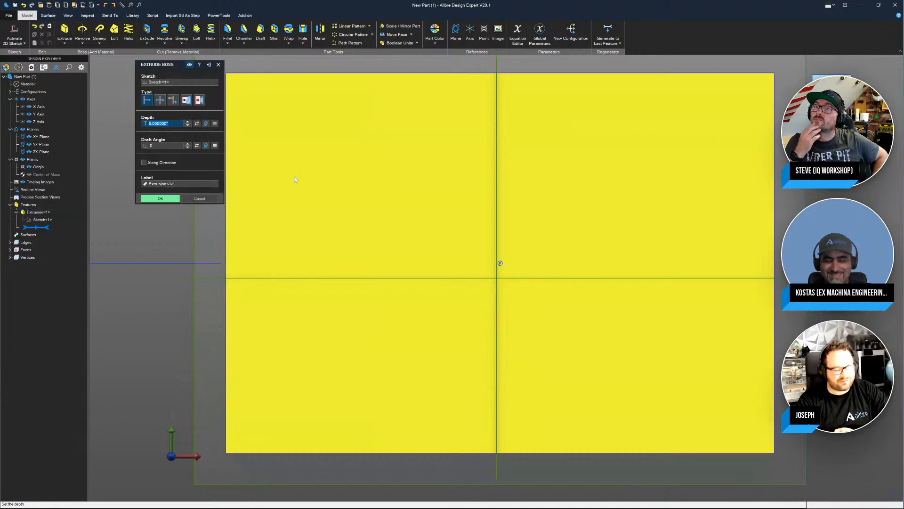
key(Return)
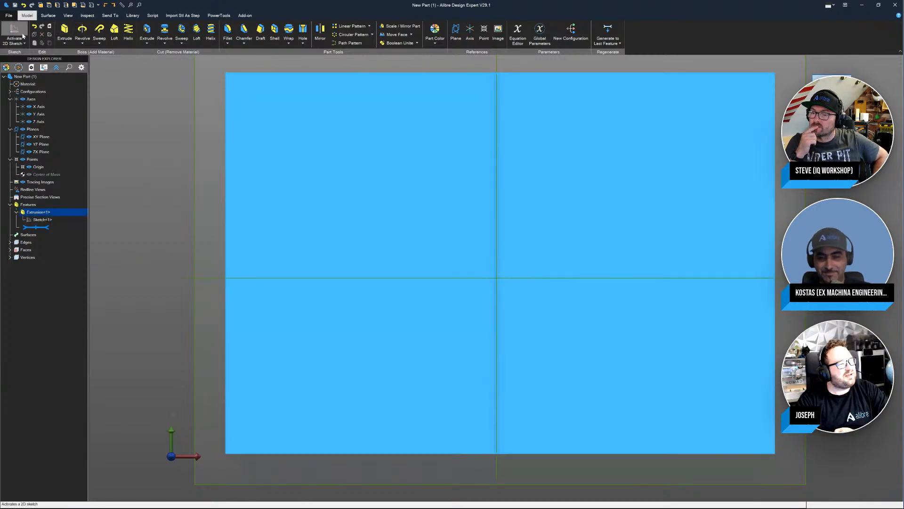
Step: Sketch a circle about 0.73 inch in diameter near the upper-left corner of the block's face and cut it into the block
click(14, 33)
click(303, 137)
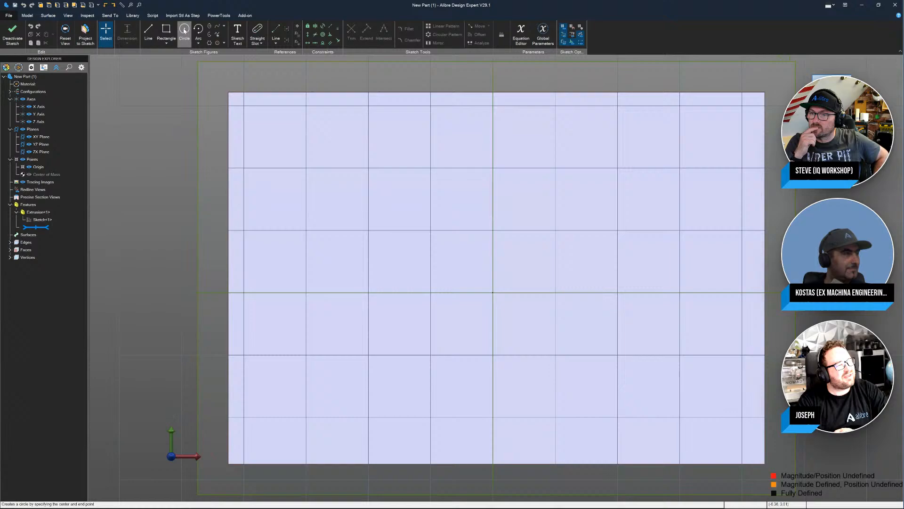
click(184, 30)
click(280, 141)
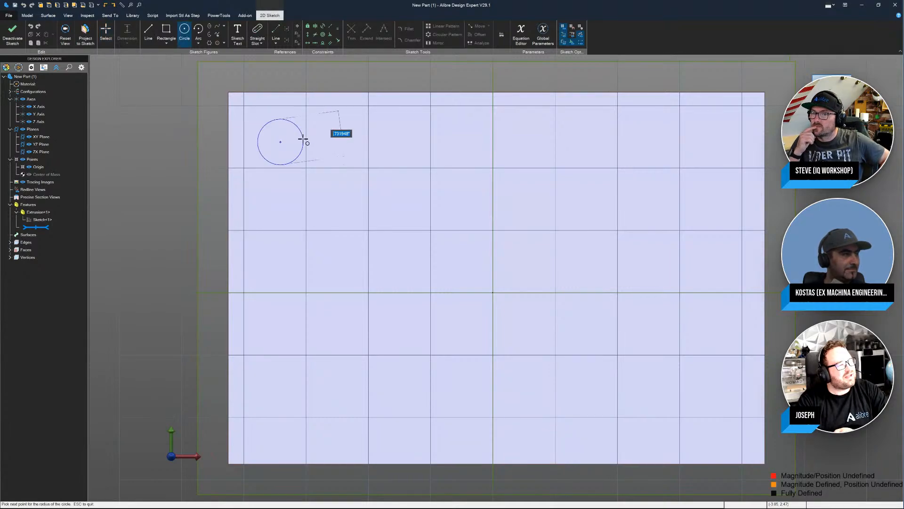
click(302, 141)
click(12, 33)
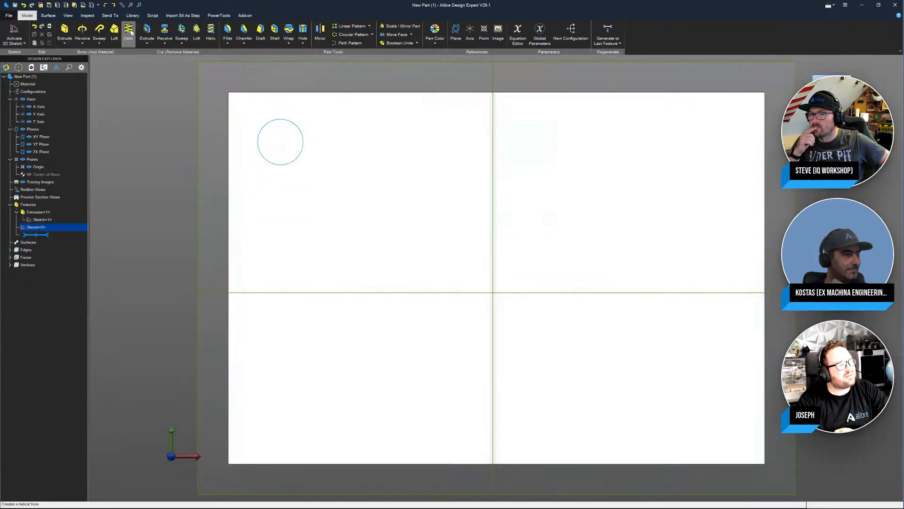
click(147, 31)
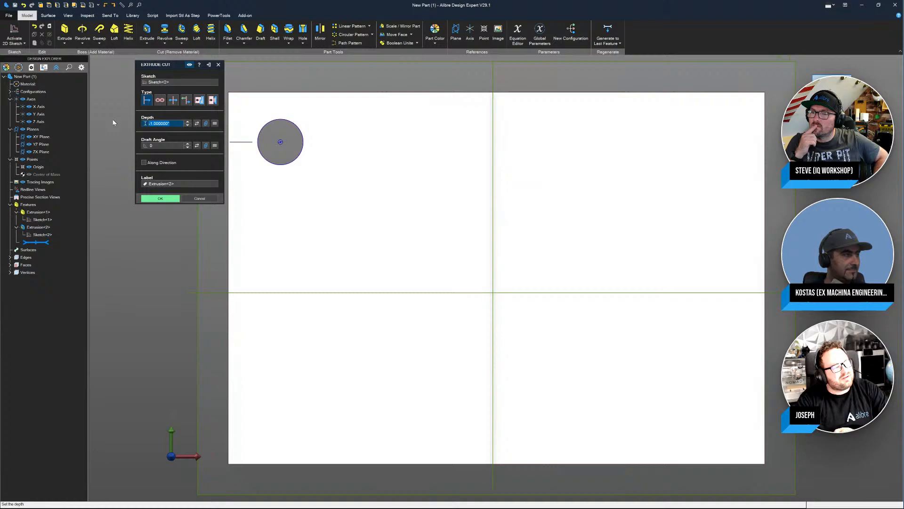
click(160, 198)
mouse_move(339, 234)
middle_down()
mouse_move(312, 191)
mouse_move(318, 192)
middle_up()
Step: Edit the hole's sketch and start a linear sketch pattern of the circle along the block's long upper edge
click(18, 236)
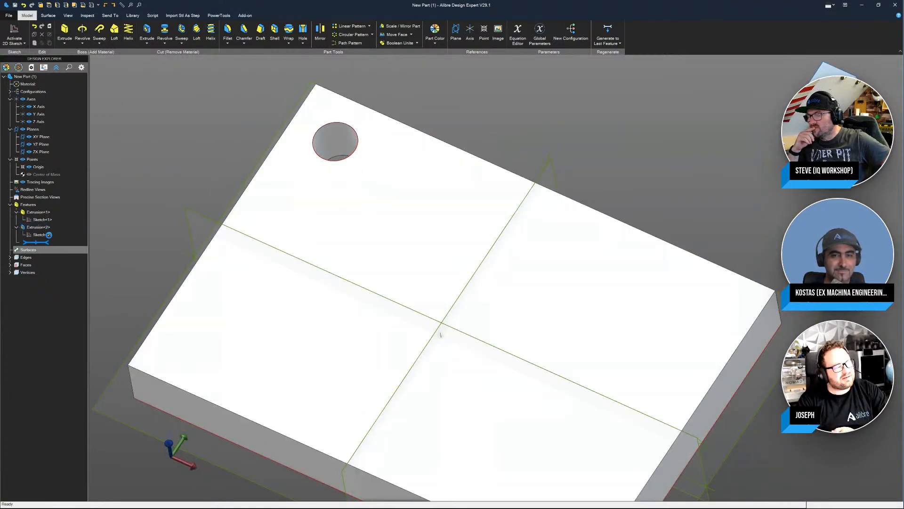
right_click(48, 235)
click(63, 240)
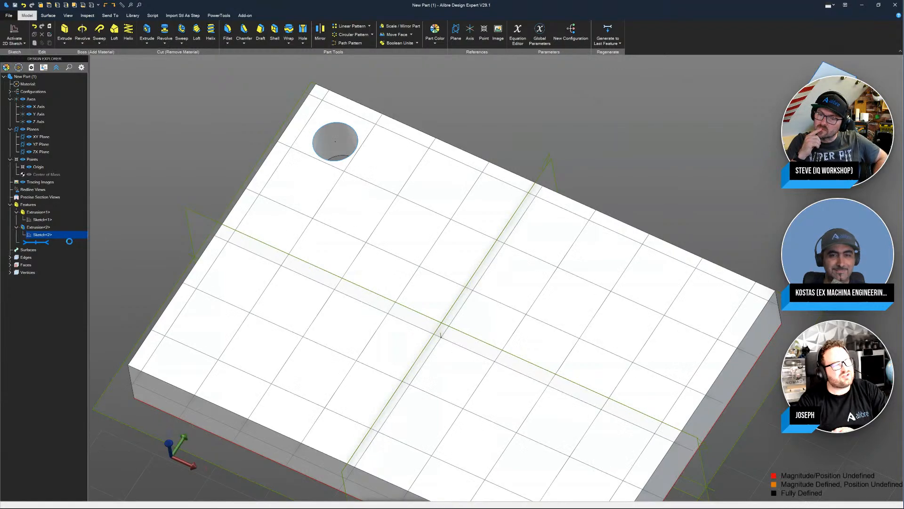
click(446, 27)
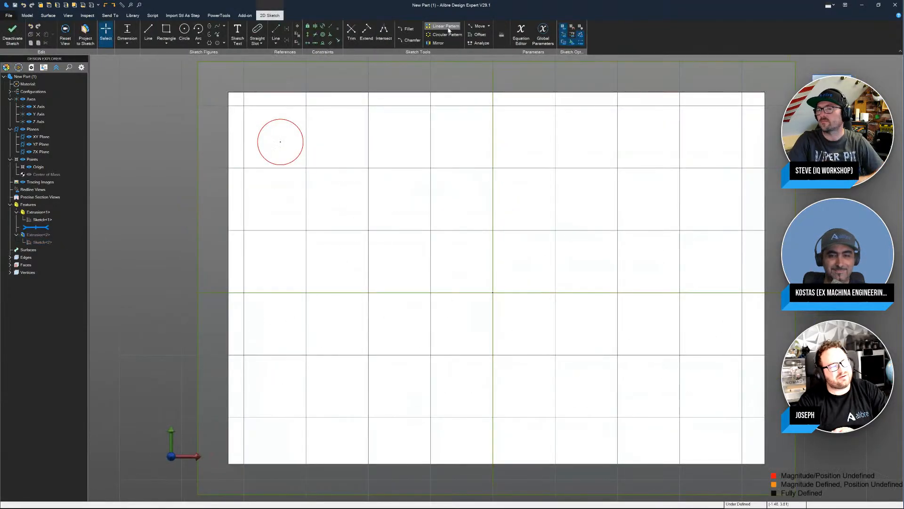
click(280, 121)
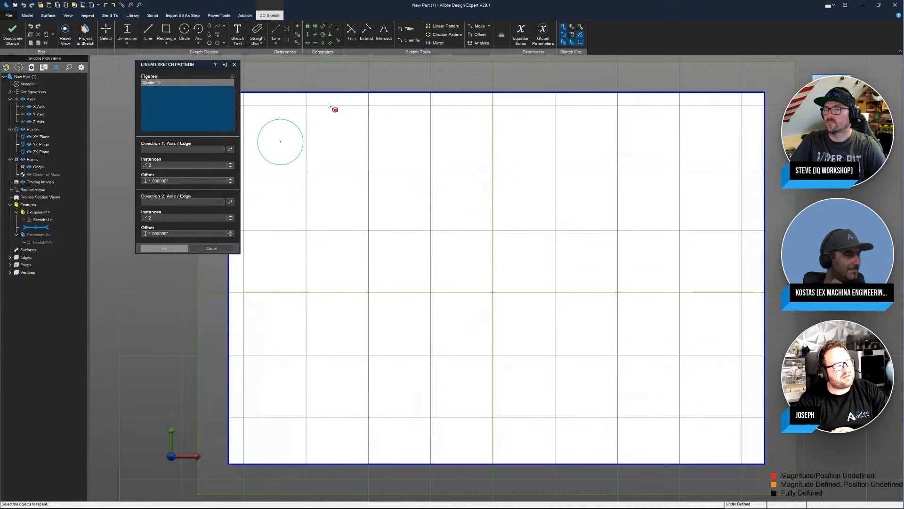
click(184, 149)
click(365, 93)
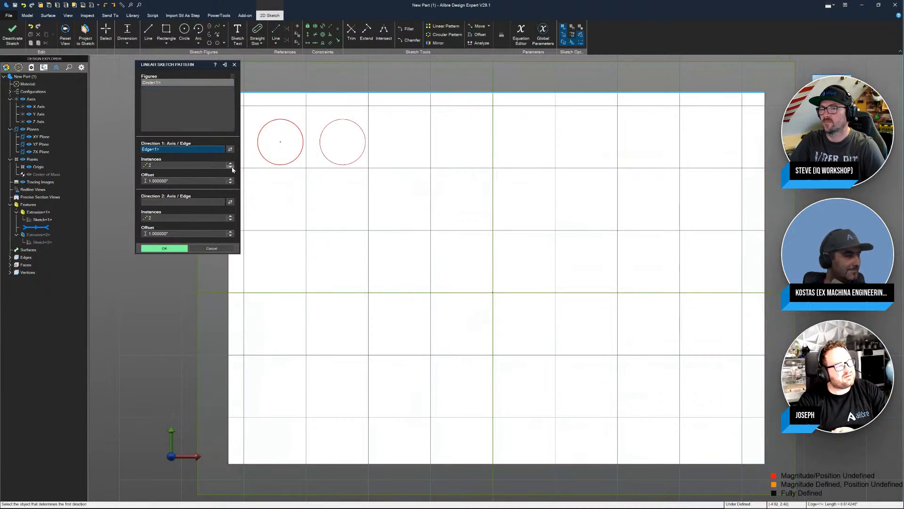
Step: Set the sketch pattern to 8 instances at a 1 inch offset and apply it
click(230, 164)
click(230, 164)
click(230, 163)
click(230, 164)
click(230, 164)
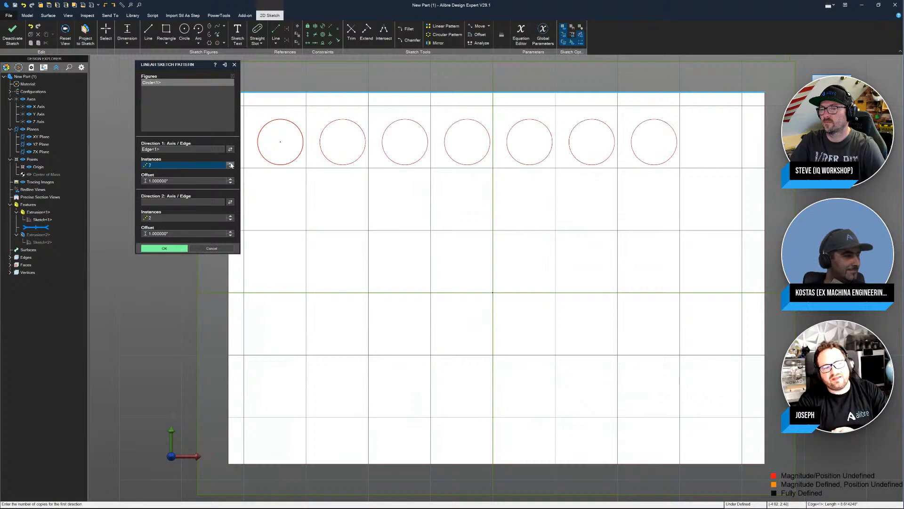
click(231, 163)
click(164, 248)
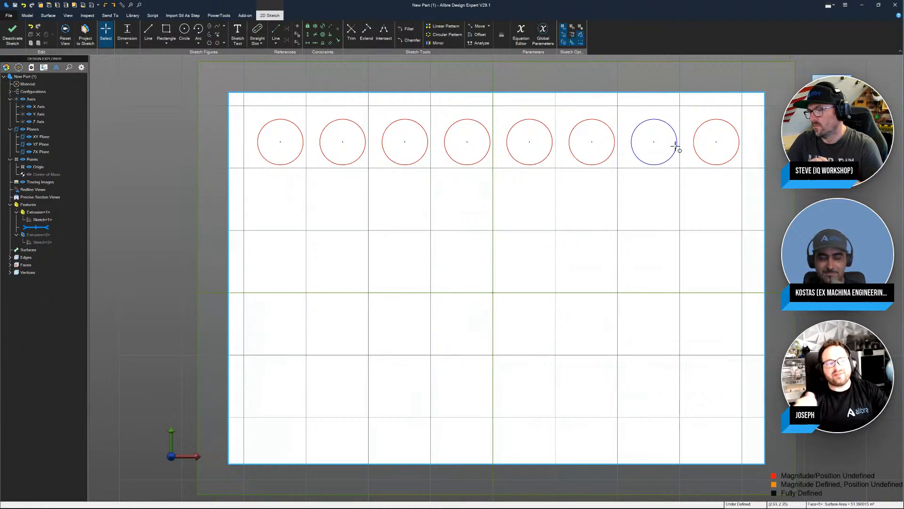
Step: Delete the seven patterned circles, keeping only the original, and close the sketch
drag(799, 250, 313, 85)
key(Delete)
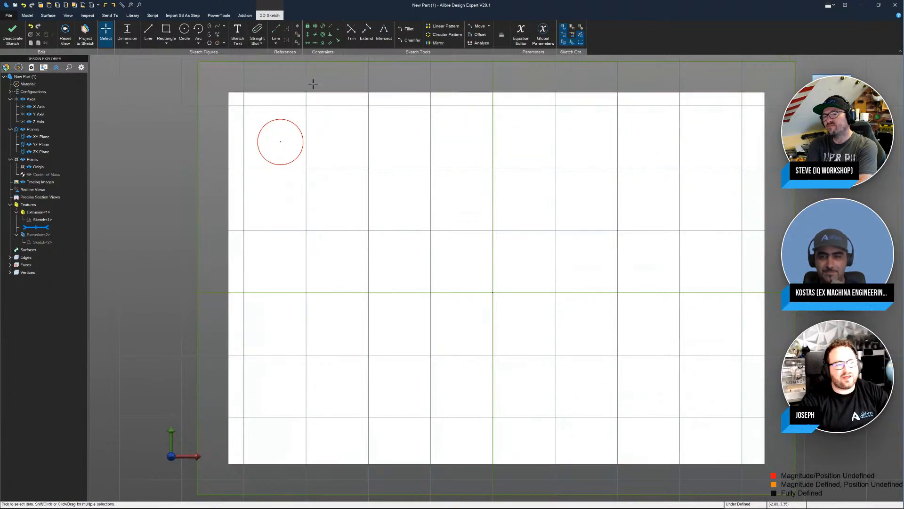
click(12, 33)
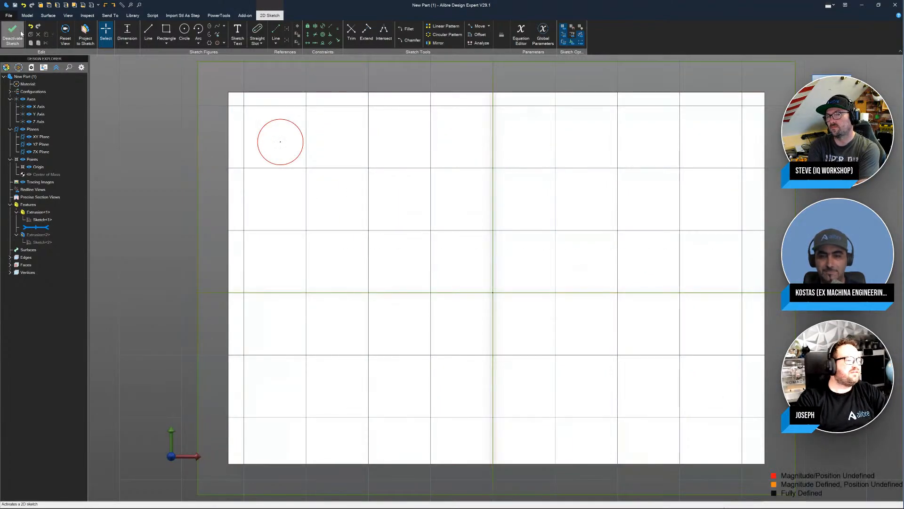
Step: Start a Linear Topology Pattern with the hole's face as seed and the block's long upper edge as first direction
scroll(403, 173, down, 2)
middle_drag(411, 214, 390, 142)
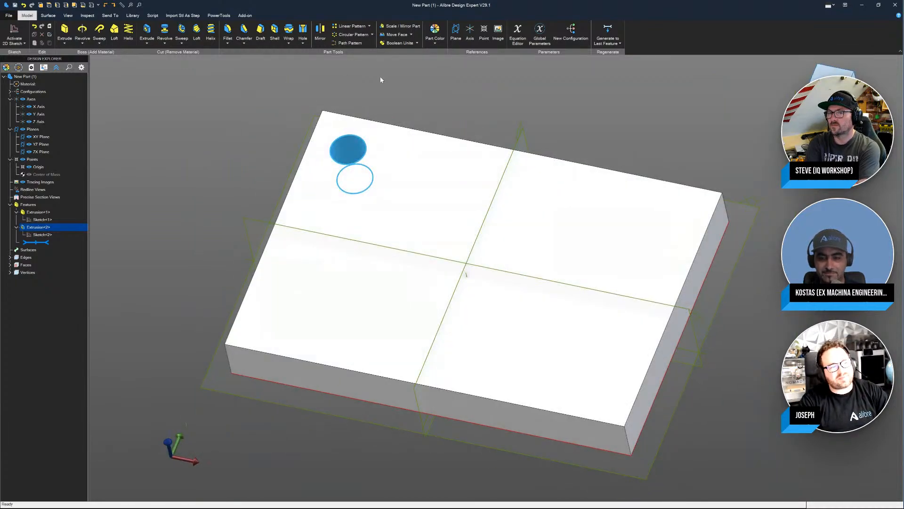
scroll(381, 77, up, 2)
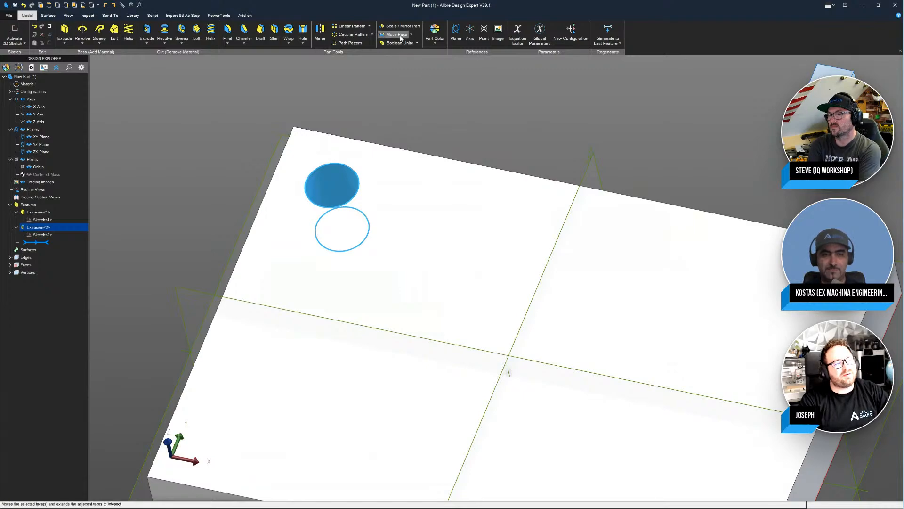
click(370, 26)
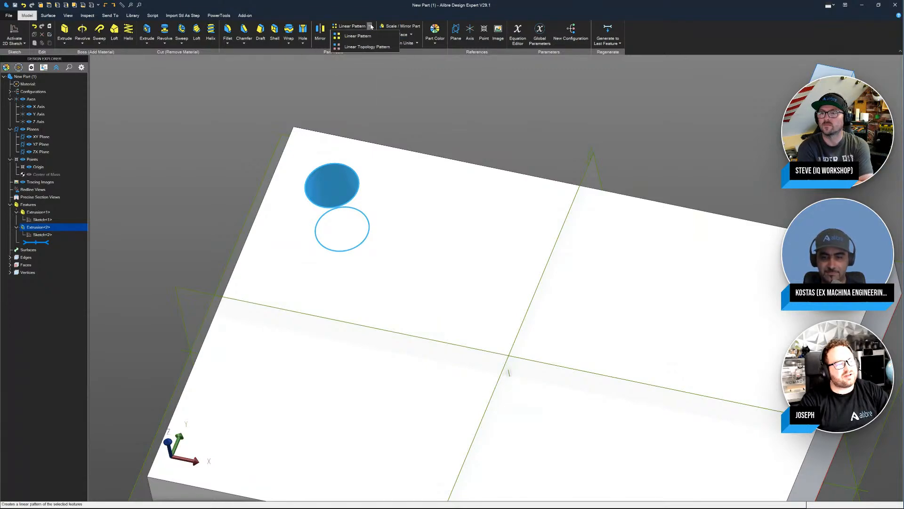
click(362, 47)
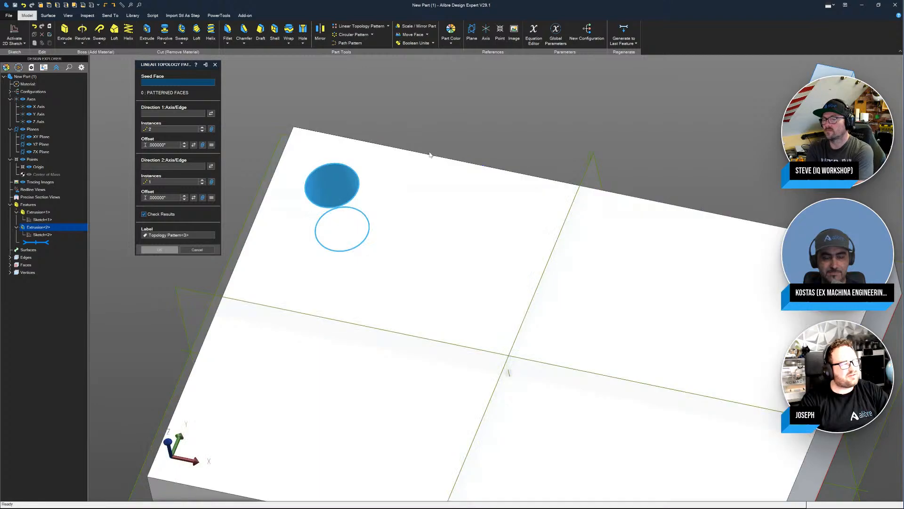
click(353, 182)
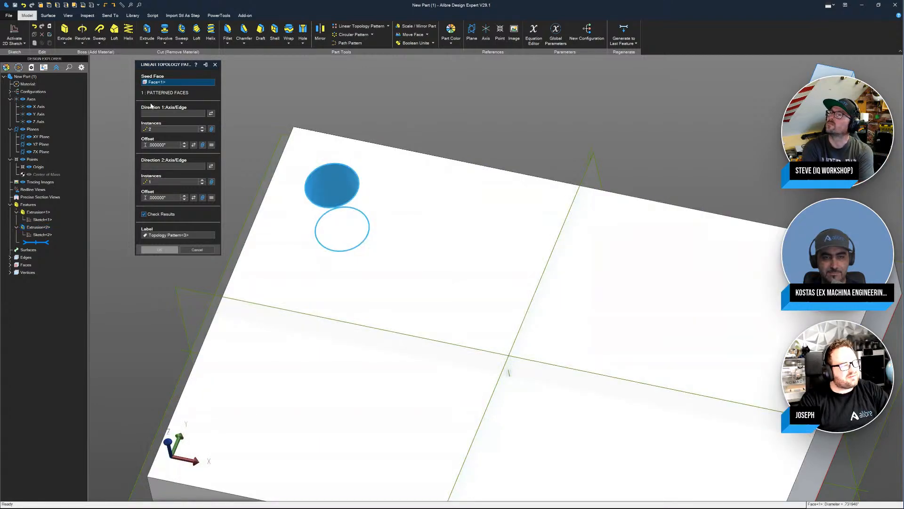
click(175, 114)
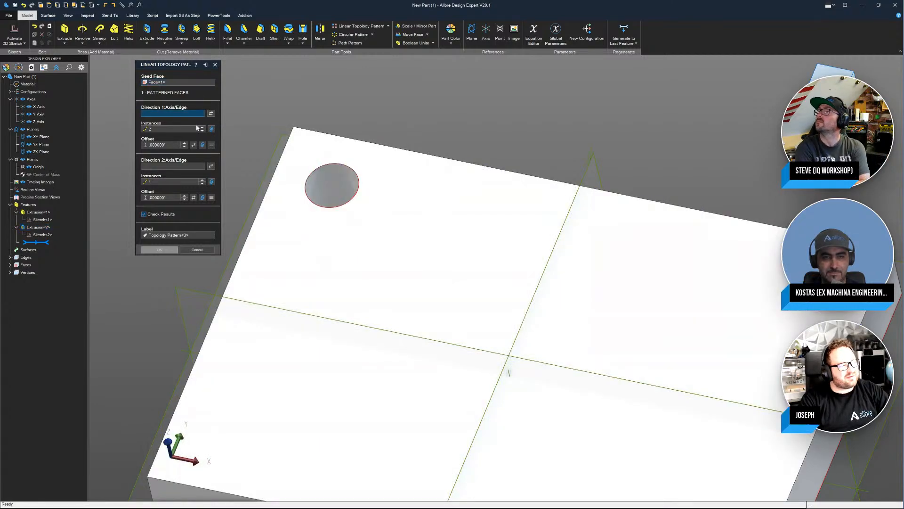
click(383, 147)
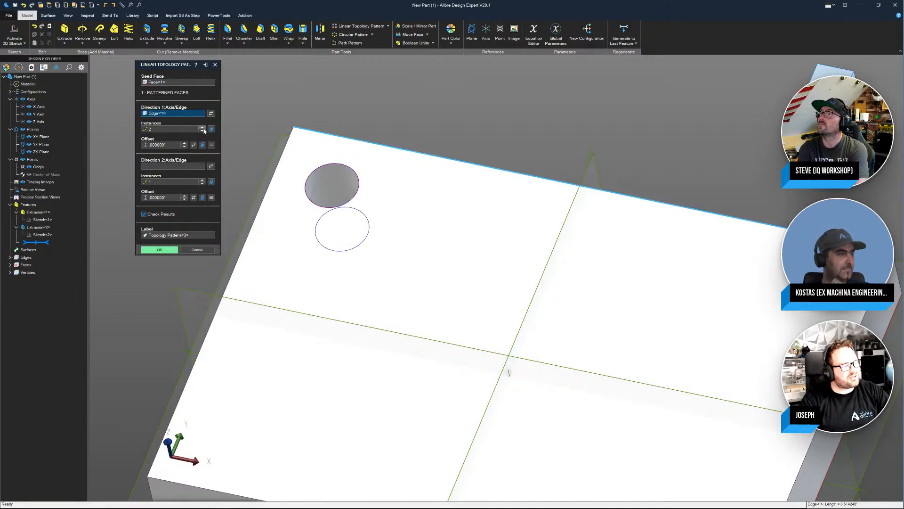
Step: Set the topology pattern's first-direction offset to 0.9 inch
click(184, 144)
click(184, 143)
click(184, 143)
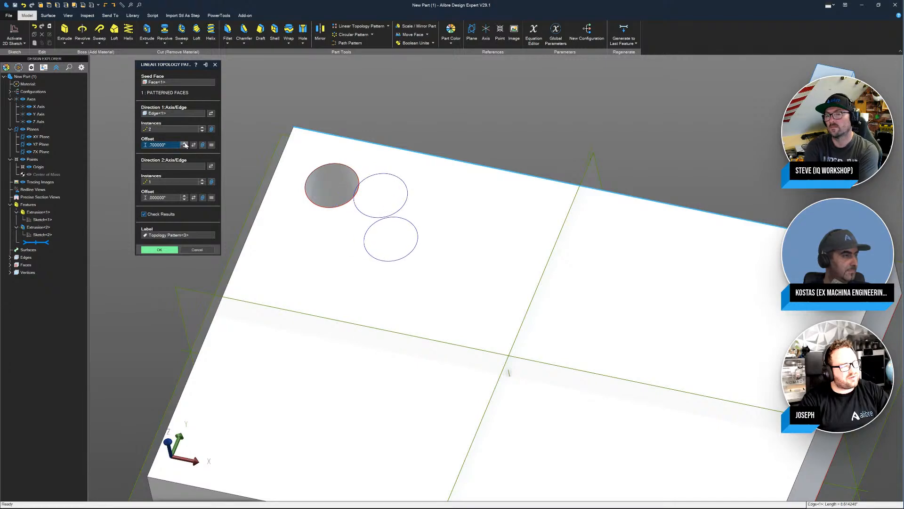
click(185, 143)
click(184, 143)
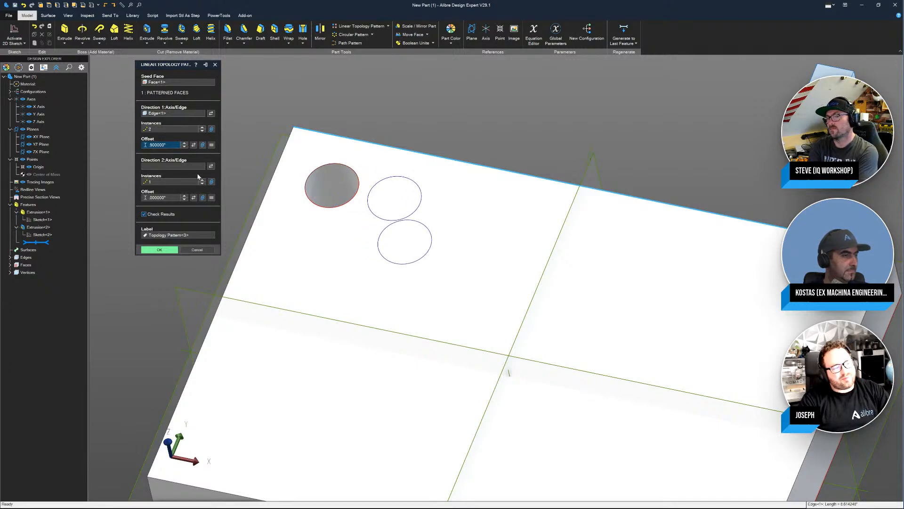
Step: Set the topology pattern's first direction to 8 instances and apply the pattern
click(202, 128)
click(202, 128)
click(202, 128)
click(202, 127)
click(201, 128)
click(202, 128)
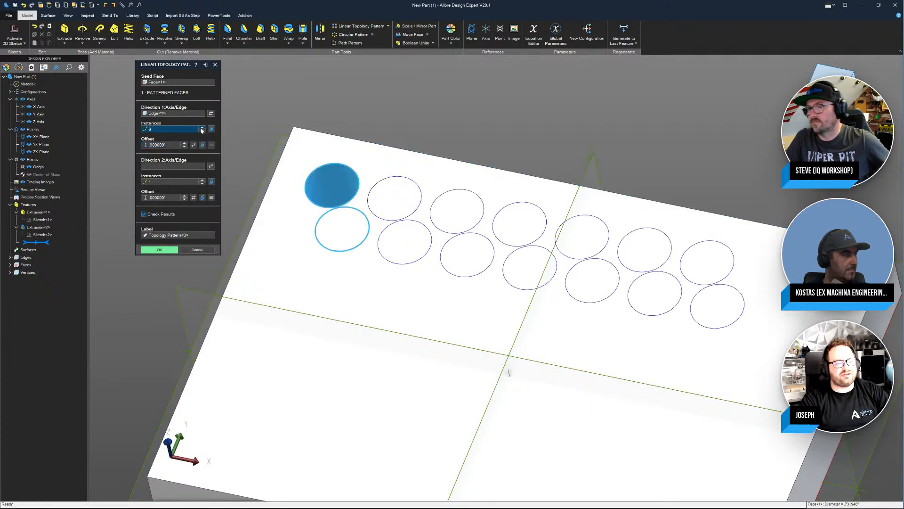
click(162, 250)
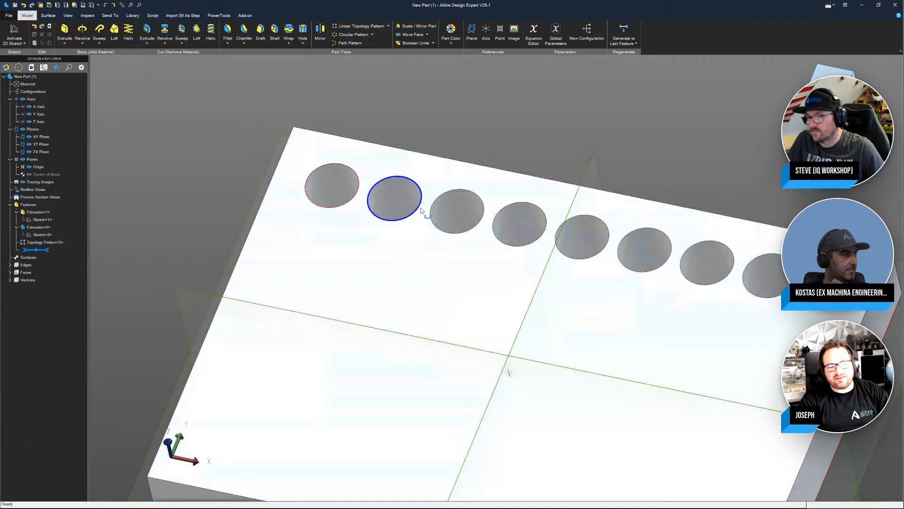
Step: Inspect the row of patterned holes and delete the topology pattern, keeping only the original hole
middle_drag(422, 211, 424, 235)
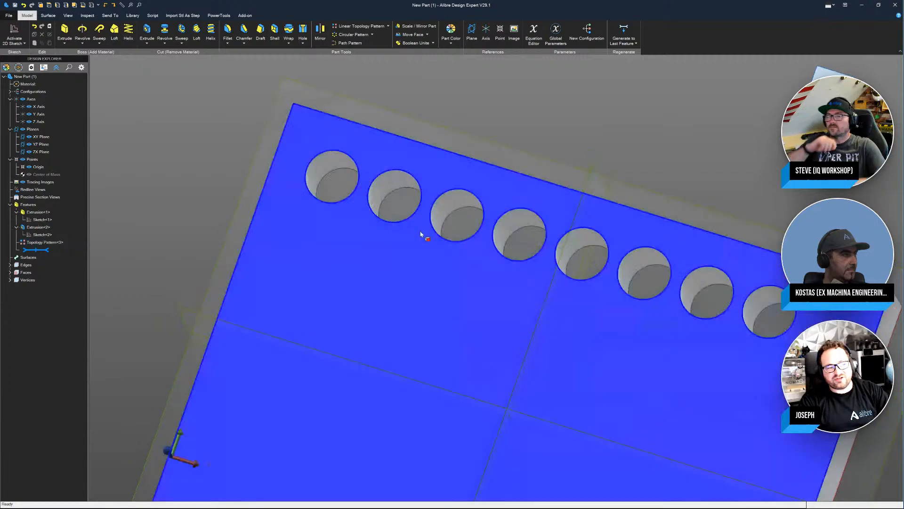
middle_drag(330, 179, 334, 155)
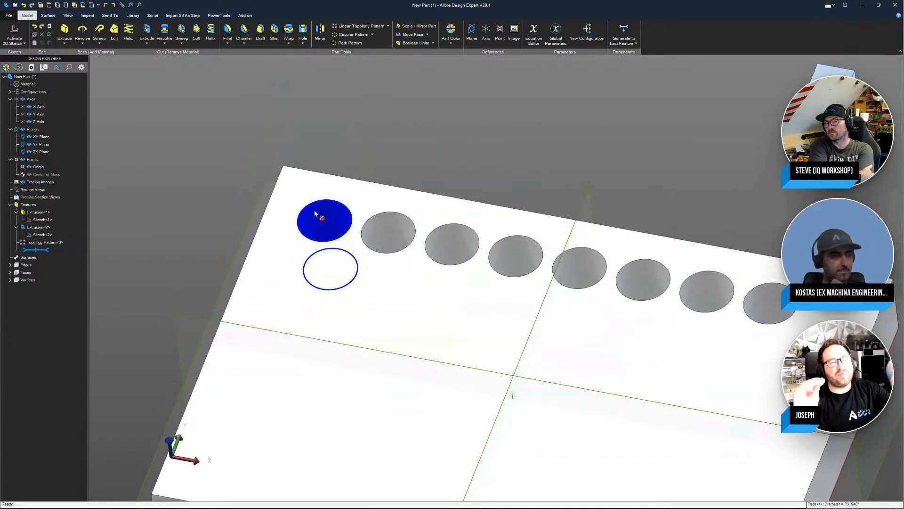
click(314, 210)
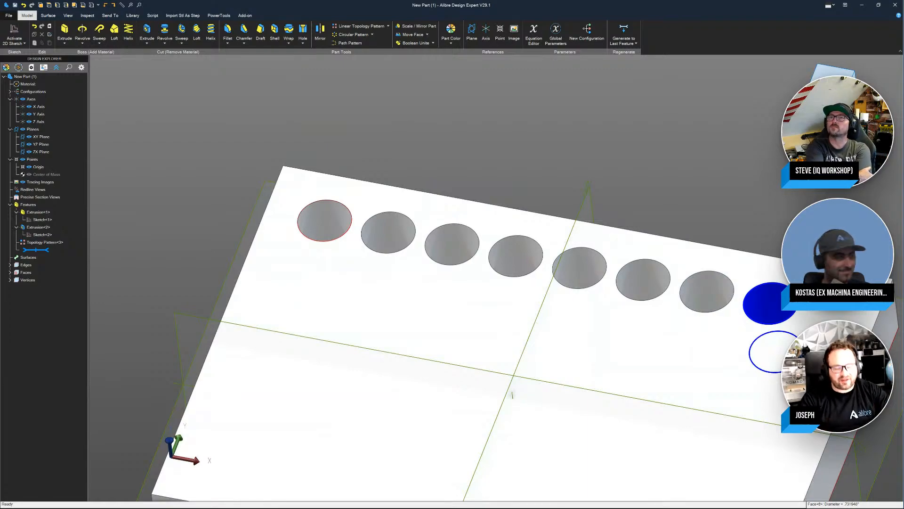
right_click(37, 242)
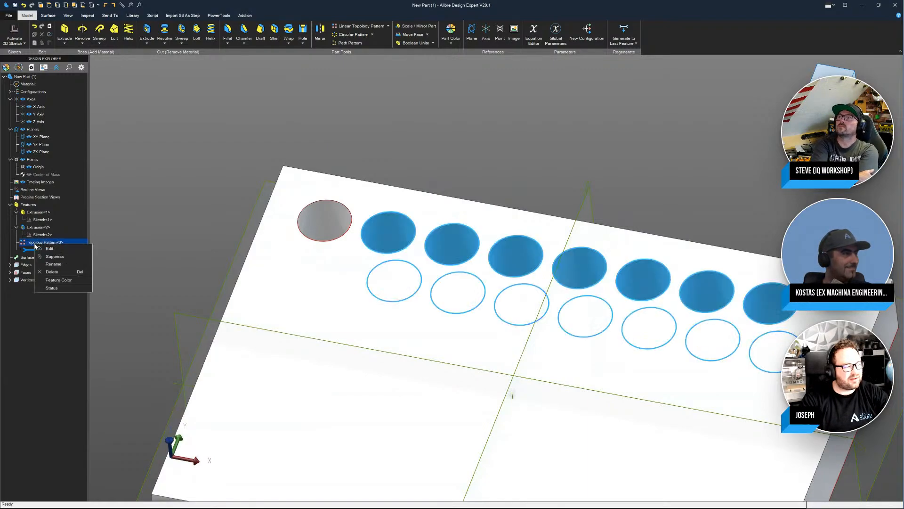
click(70, 271)
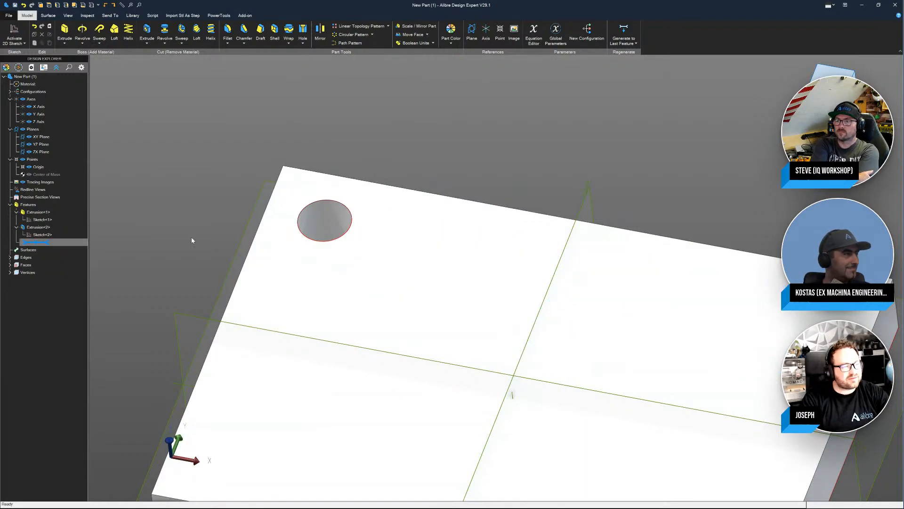
Step: Start a Linear Pattern of the hole cut along the block's long upper edge with 1.1 inch spacing
click(388, 26)
click(374, 37)
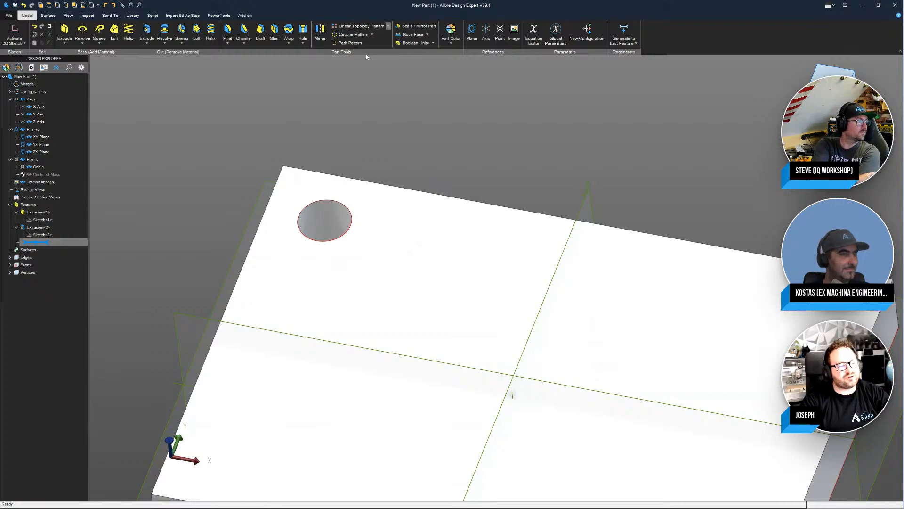
click(329, 220)
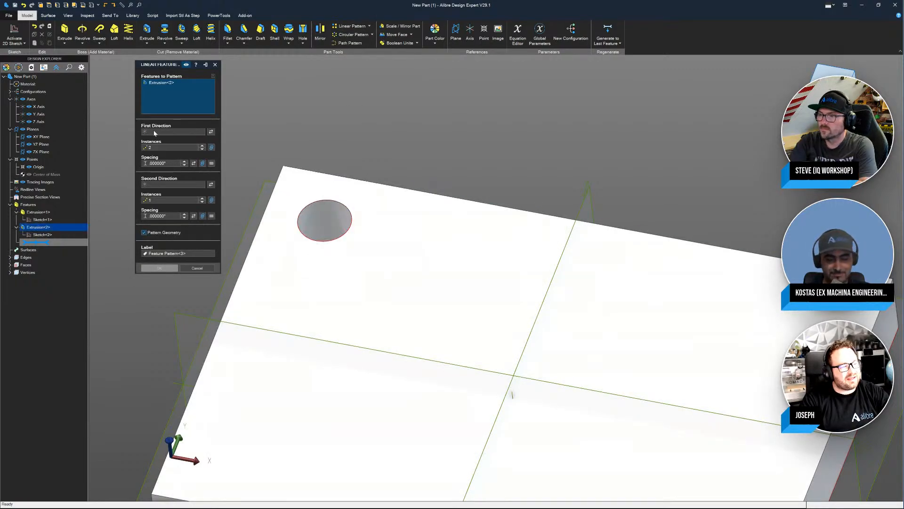
click(394, 185)
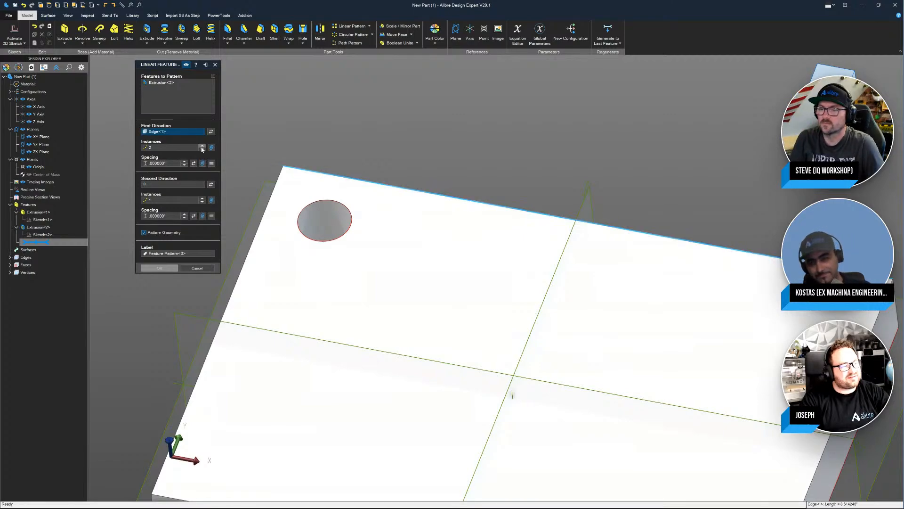
click(184, 161)
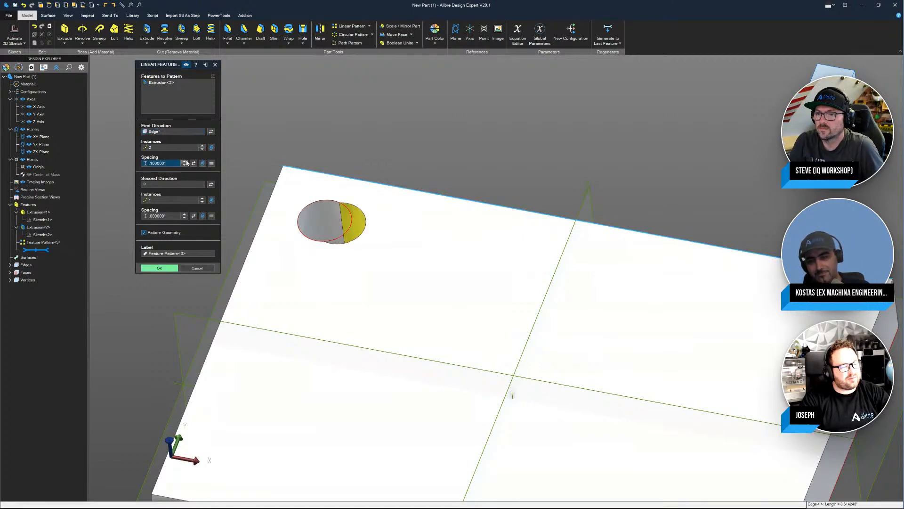
click(184, 161)
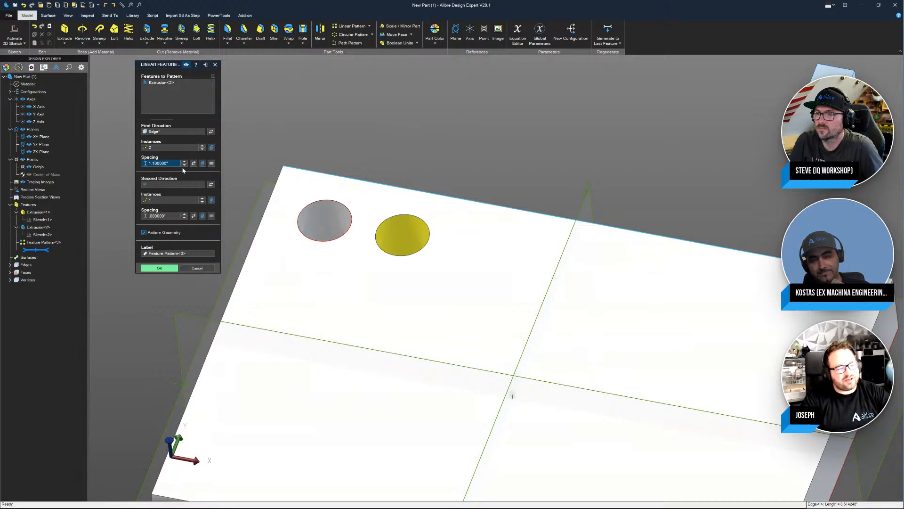
Step: Set the linear feature pattern to 7 instances and apply it
click(202, 146)
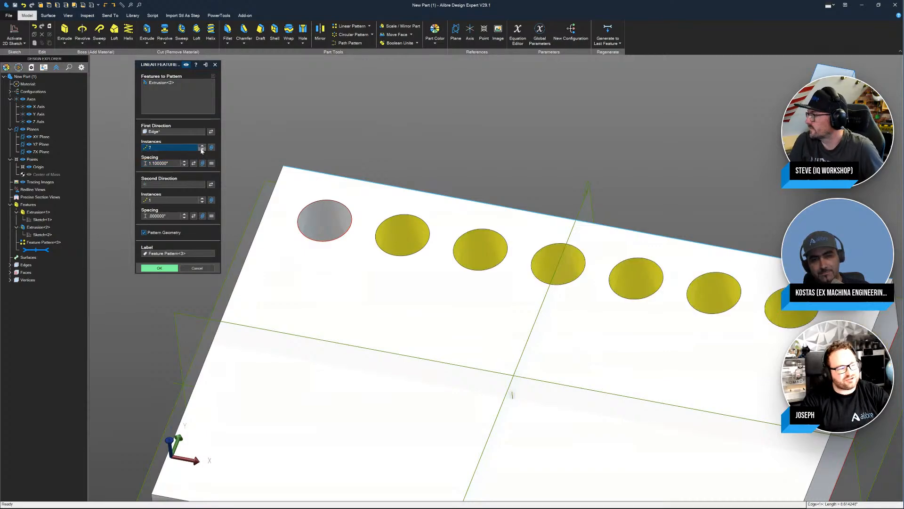
click(159, 267)
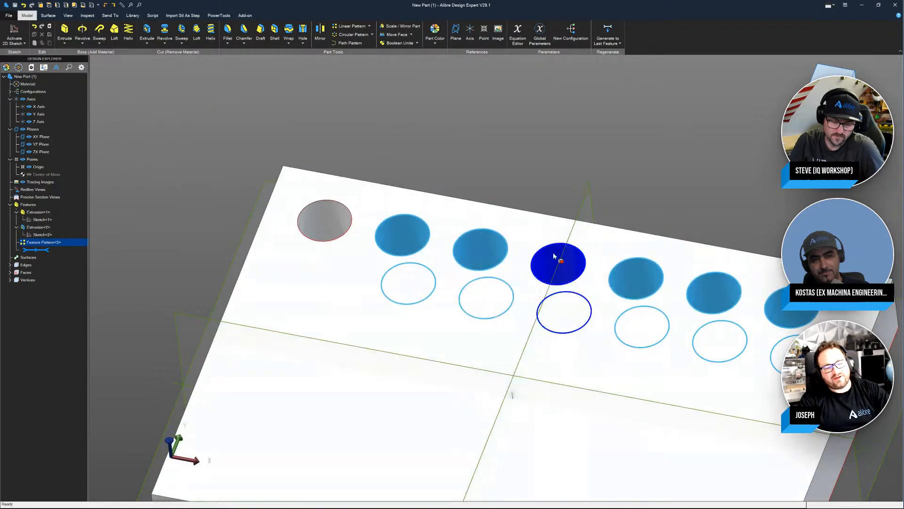
click(500, 234)
scroll(500, 234, down, 3)
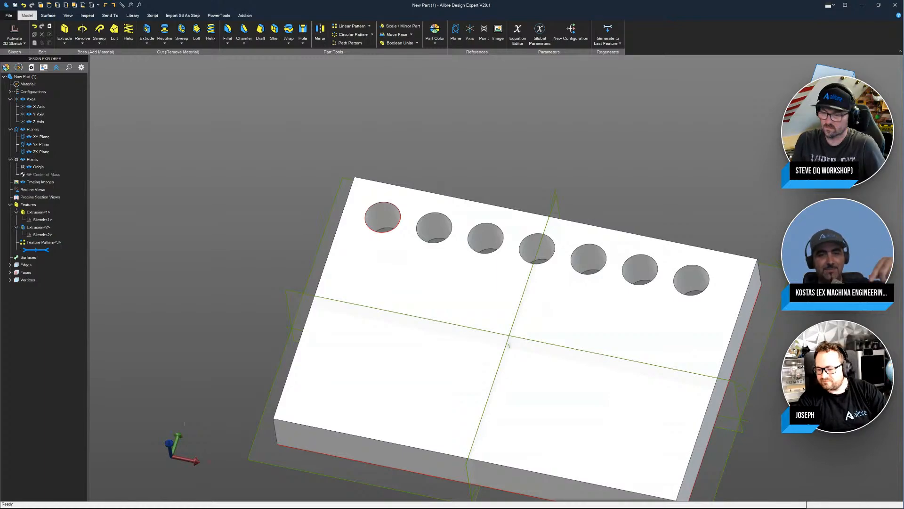
Step: Linear-pattern the hole cut and its row along the block's short edge in the reversed direction, with 7 instances at 1.1 inch spacing
click(350, 26)
click(376, 227)
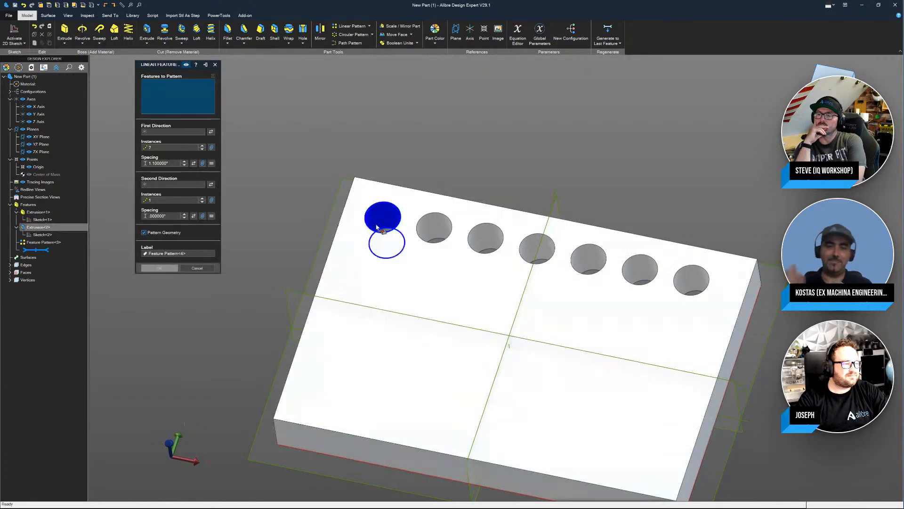
click(382, 222)
click(440, 230)
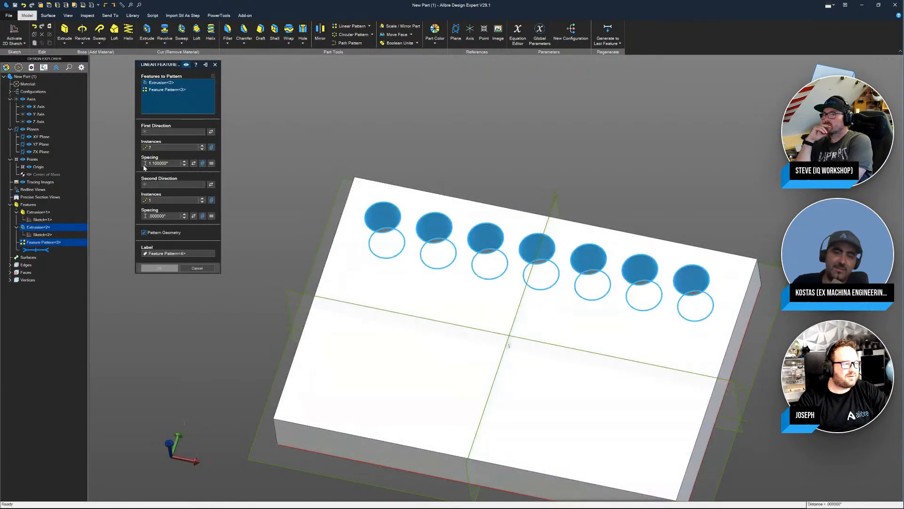
click(179, 132)
click(336, 238)
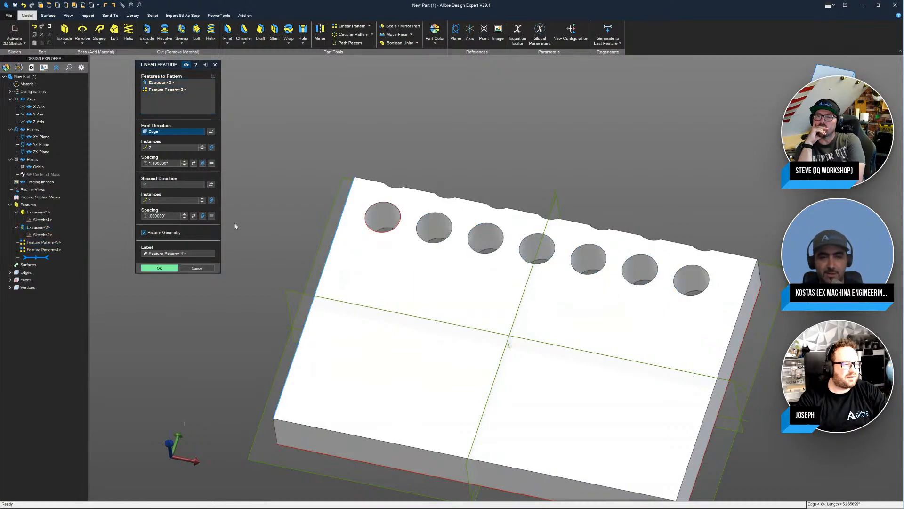
click(211, 132)
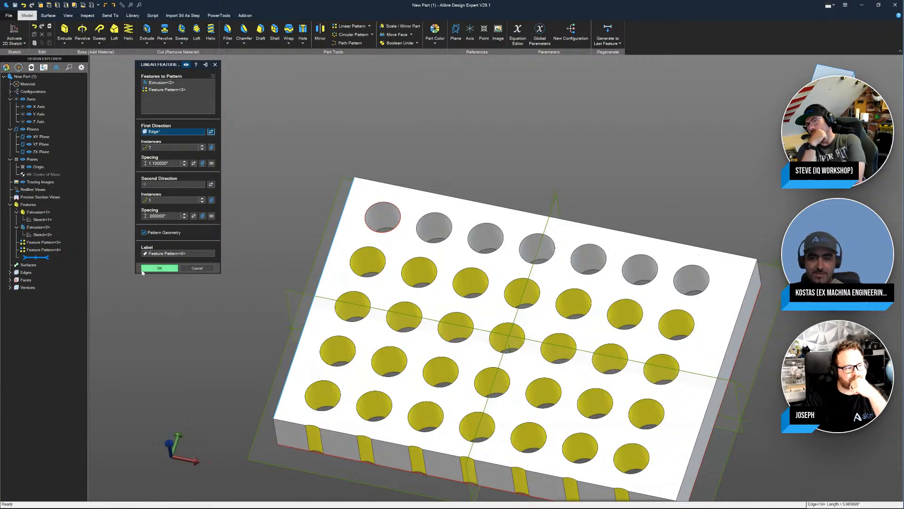
click(157, 267)
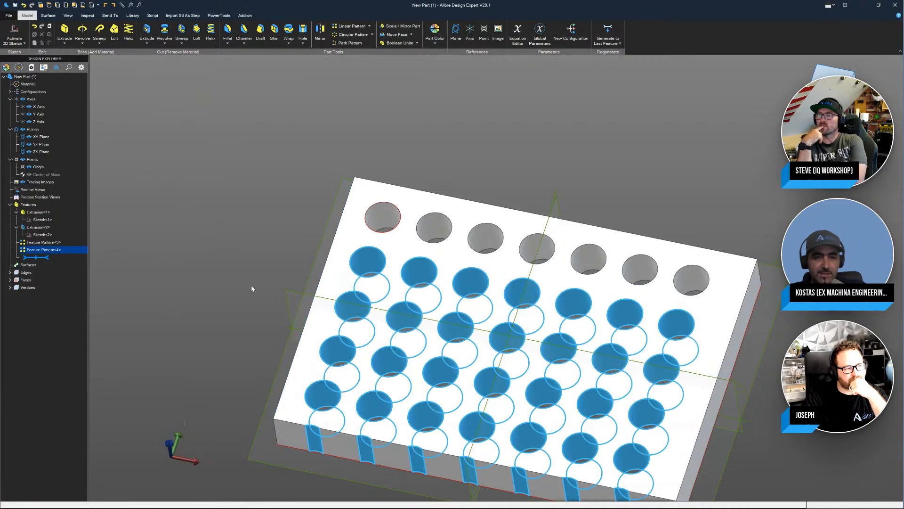
Step: Roll the history back above both feature patterns and start a Linear Topology Pattern of the hole's face along the block's long upper edge
drag(43, 257, 60, 239)
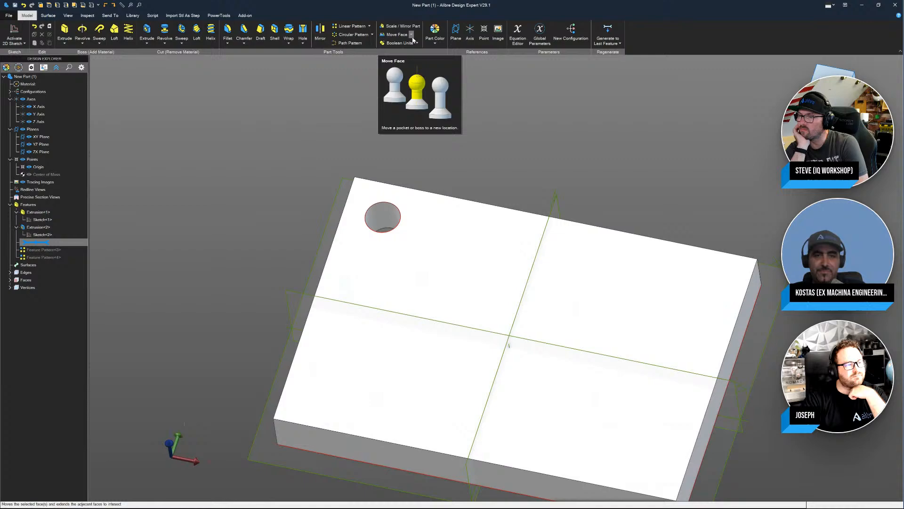
click(371, 35)
click(369, 26)
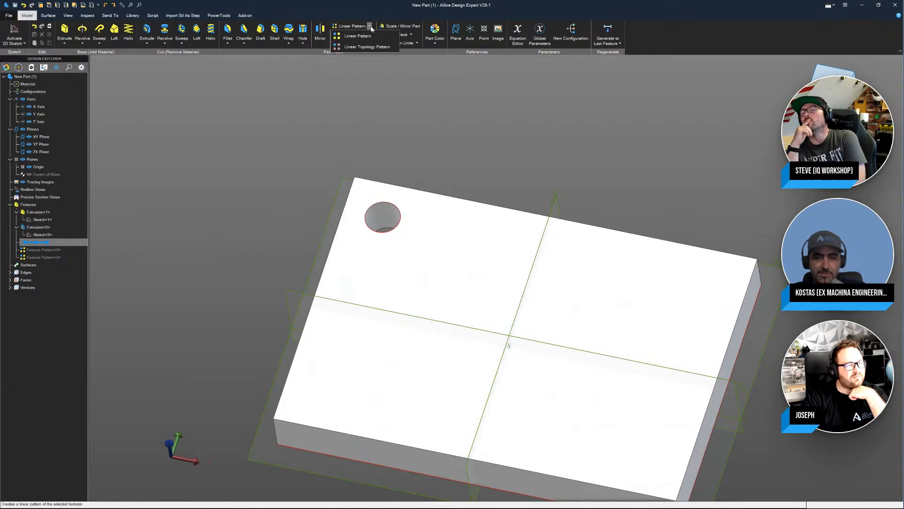
click(367, 55)
click(383, 217)
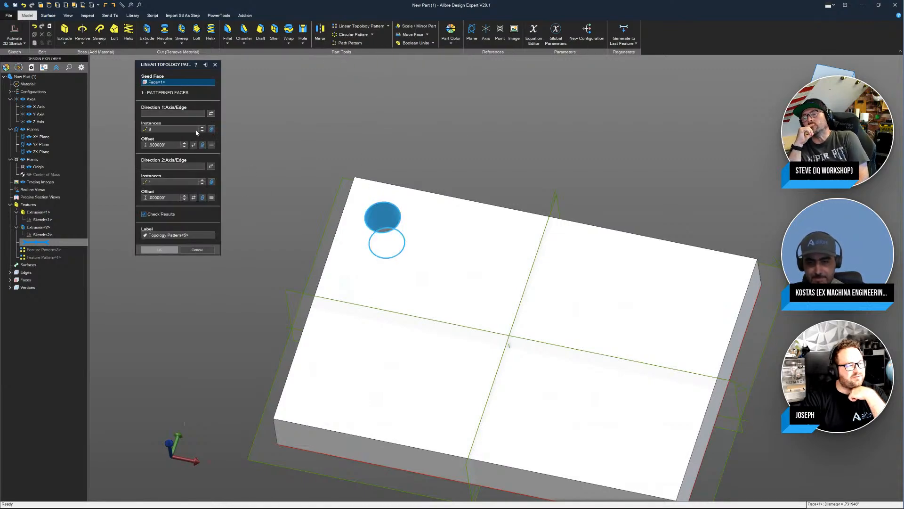
click(441, 196)
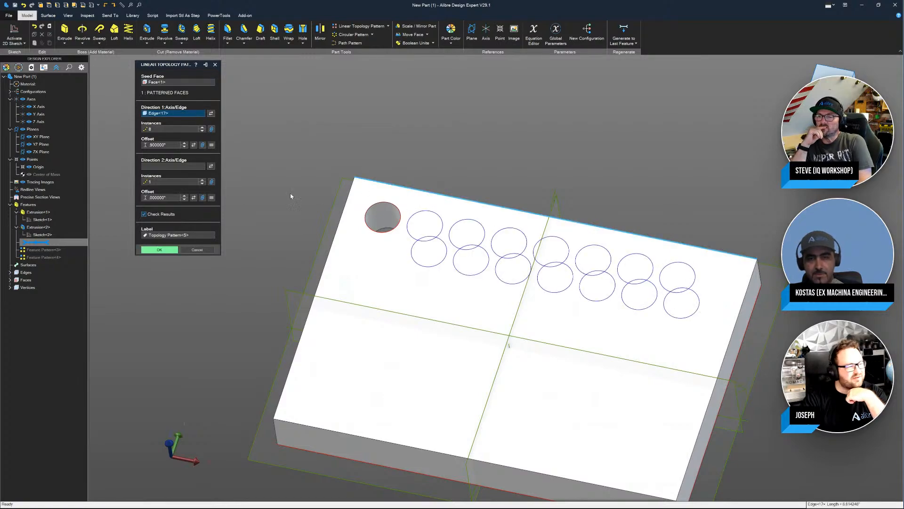
Step: Add the block's short edge as the topology pattern's second direction with an offset of -1.1 inch
click(176, 168)
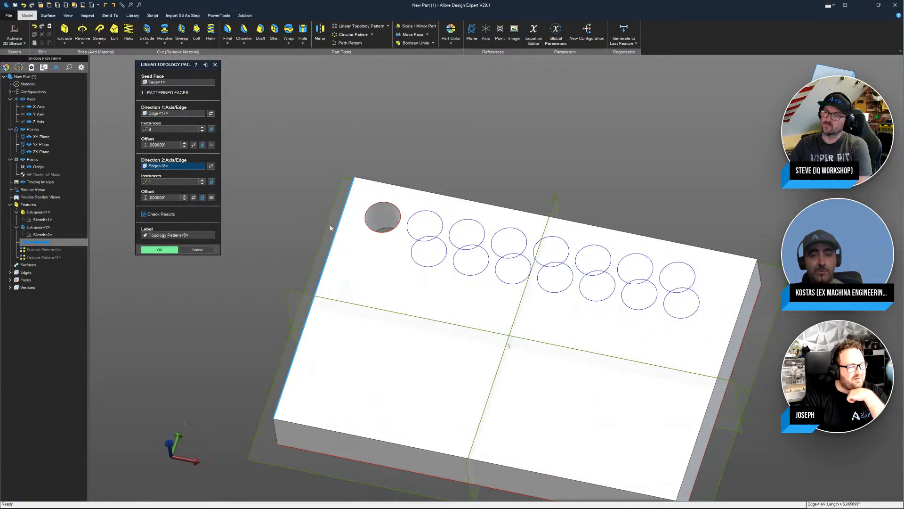
click(202, 179)
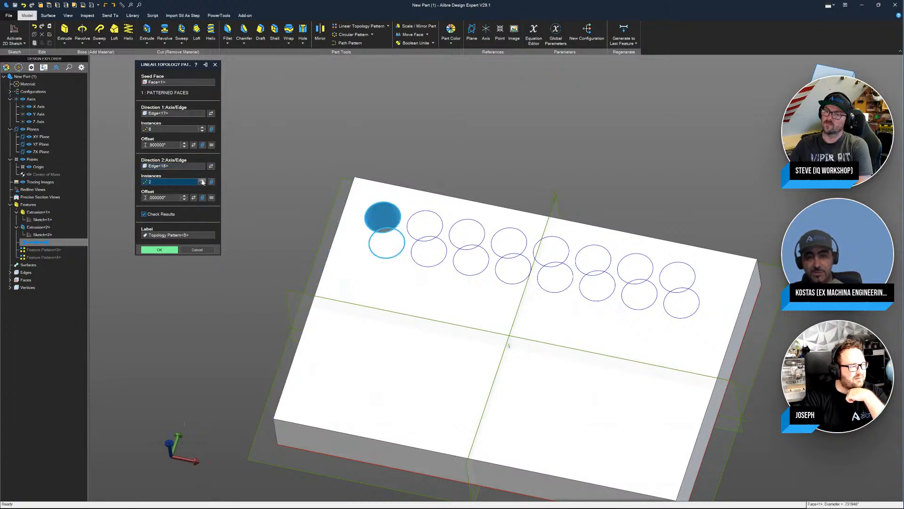
click(184, 196)
click(184, 196)
click(184, 195)
click(184, 195)
click(184, 196)
click(184, 195)
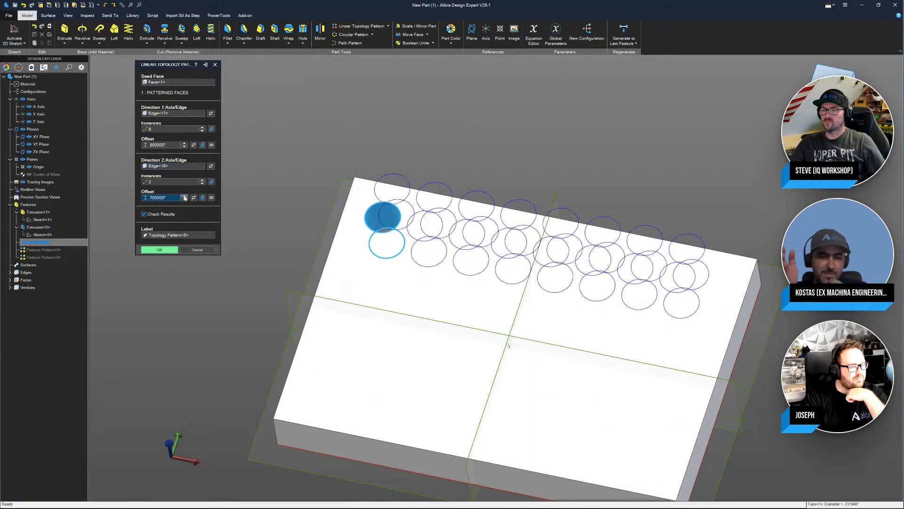
click(184, 196)
click(184, 196)
click(193, 198)
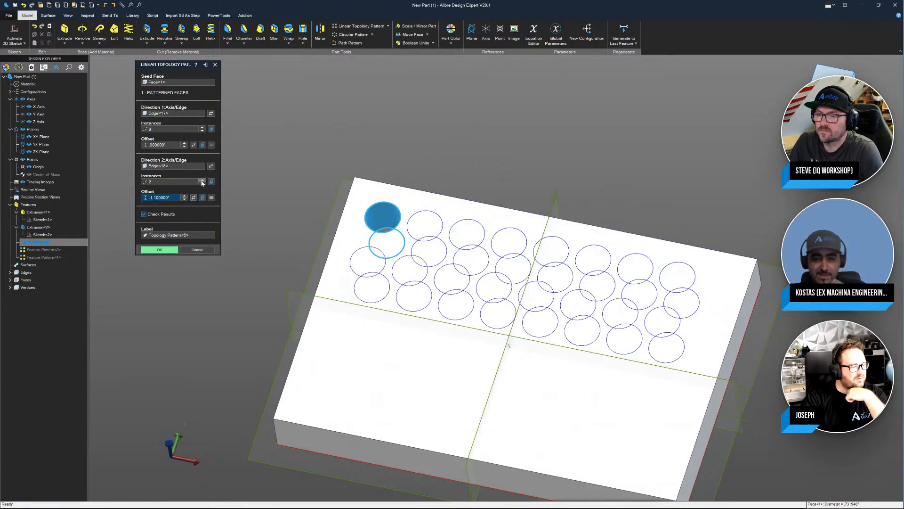
Step: Set the topology pattern's second direction to 5 instances and apply the pattern
click(202, 181)
click(202, 180)
click(202, 181)
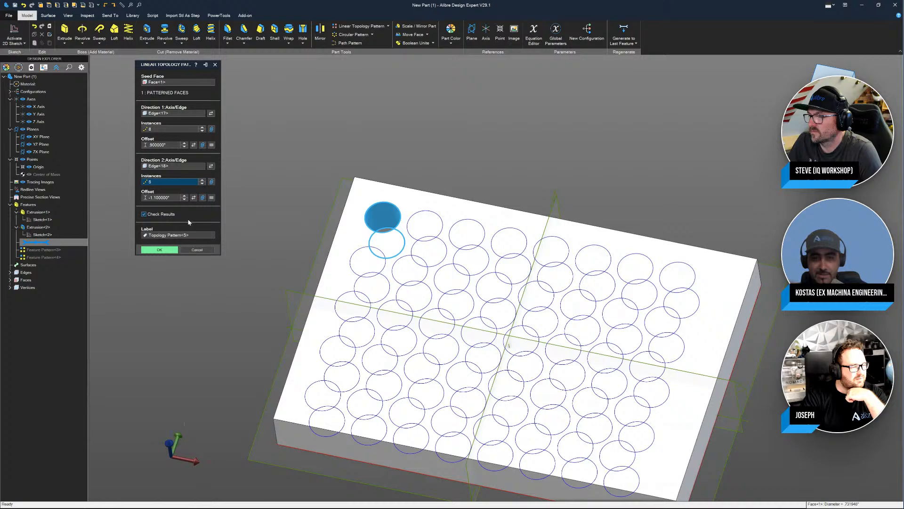
click(161, 250)
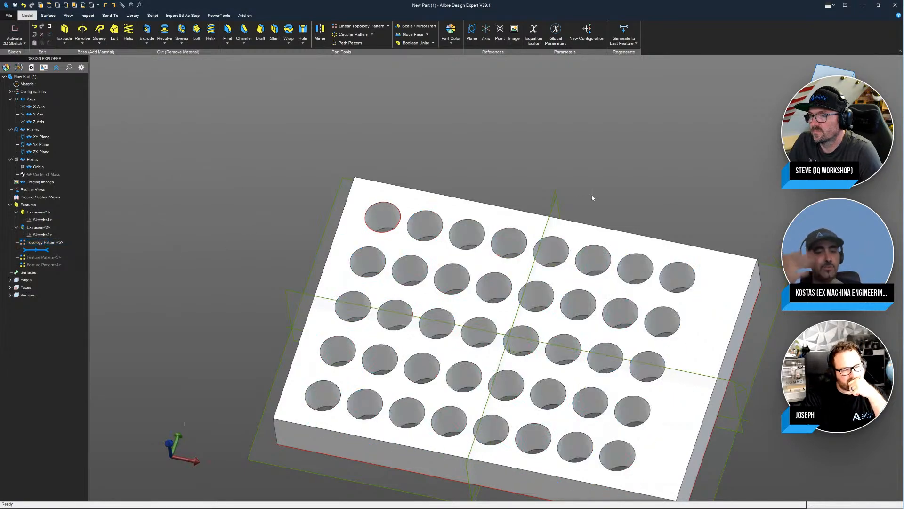
click(509, 242)
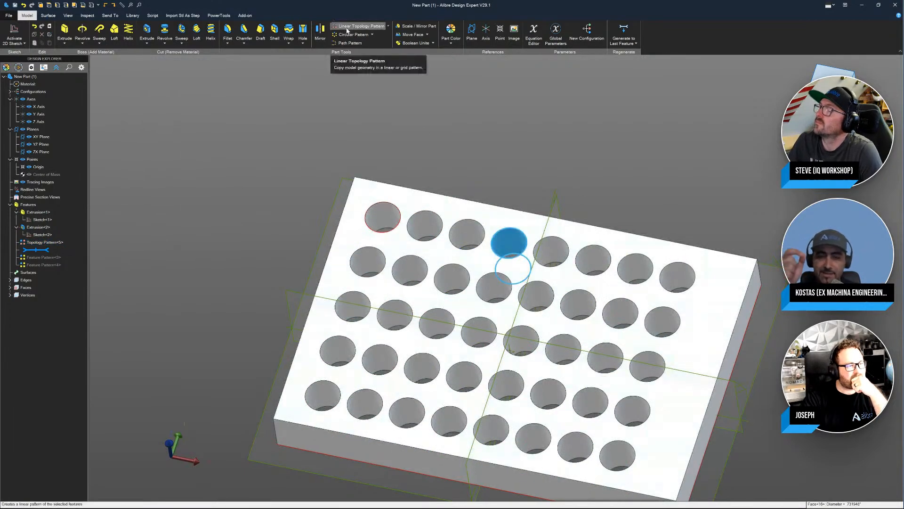
click(347, 26)
click(479, 331)
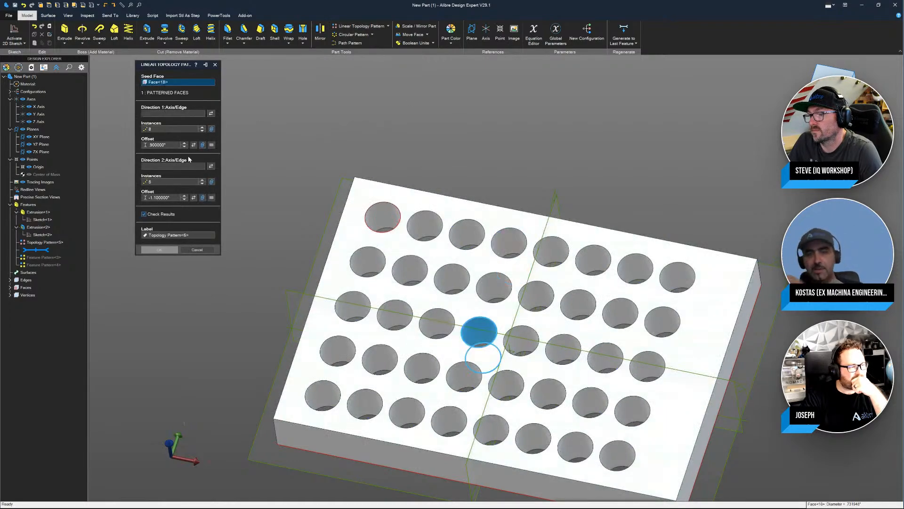
click(188, 115)
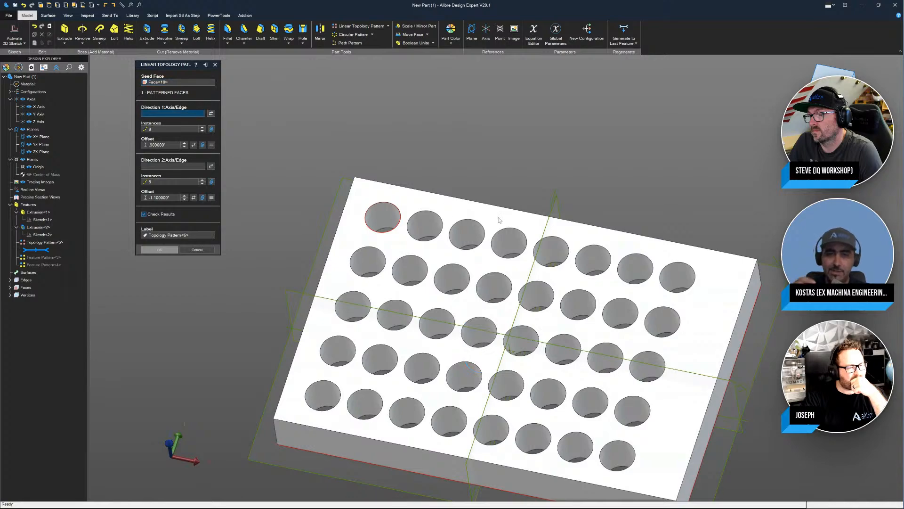
click(499, 208)
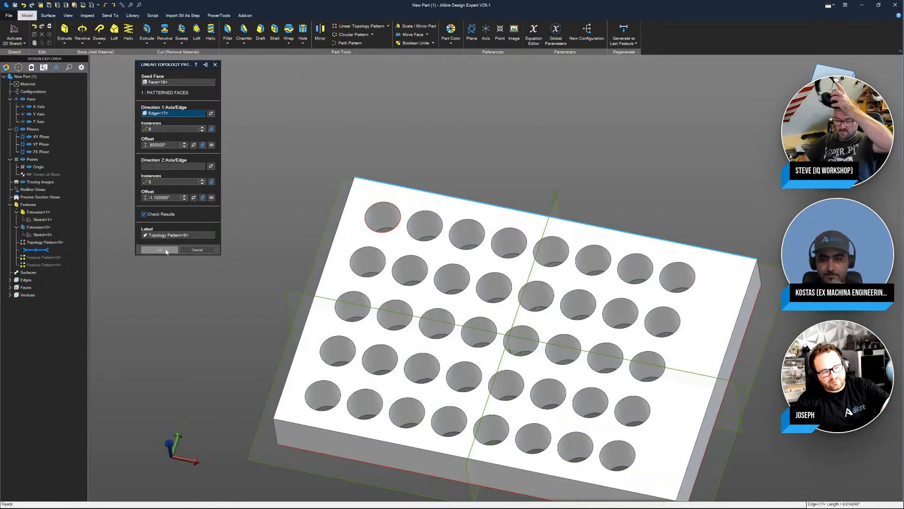
click(541, 295)
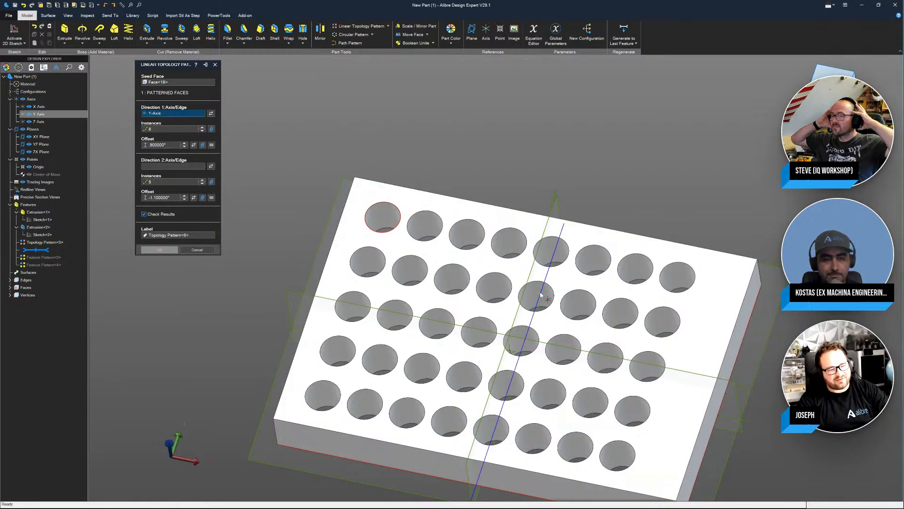
click(214, 64)
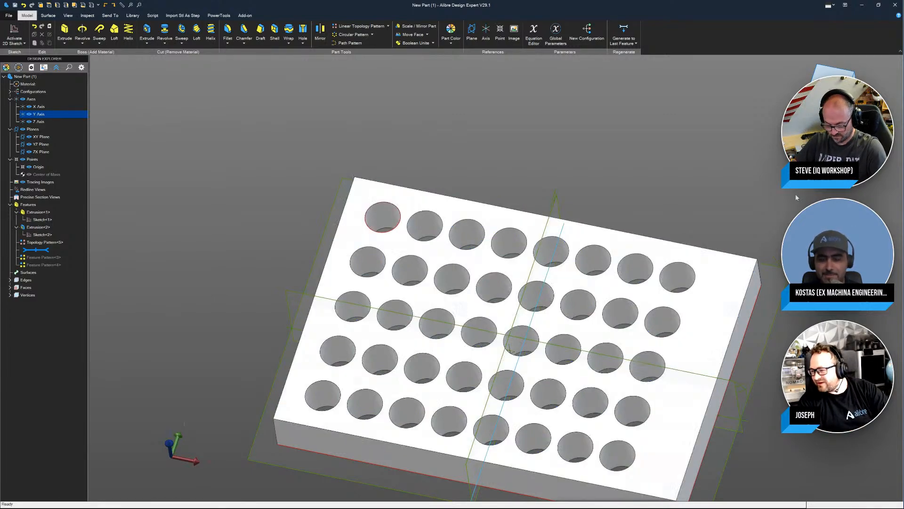
Step: Close the new part and return to the weldment frame, focusing on the corner joint at the double-pipe end
click(895, 5)
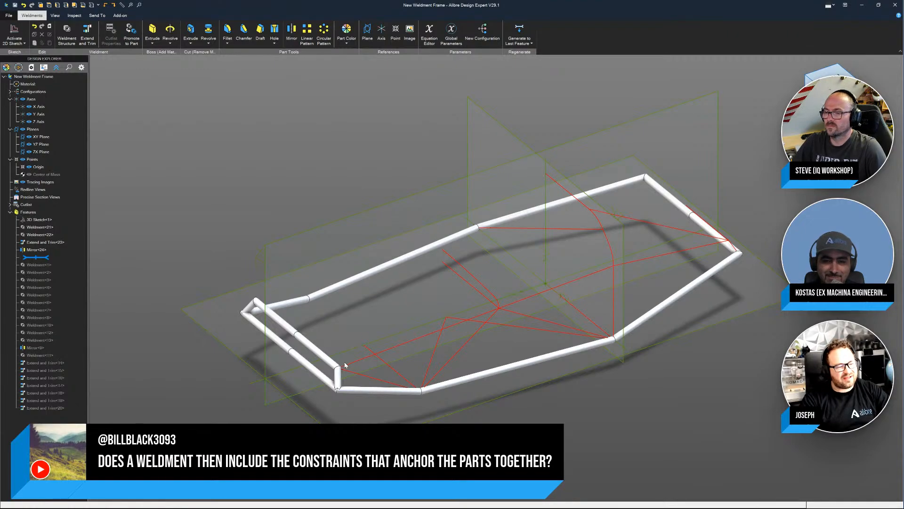
scroll(337, 379, up, 6)
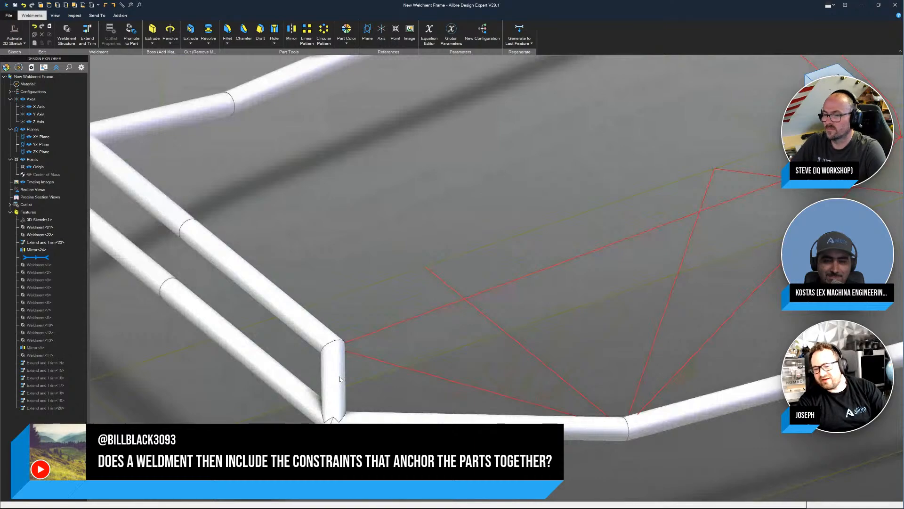
scroll(339, 379, up, 2)
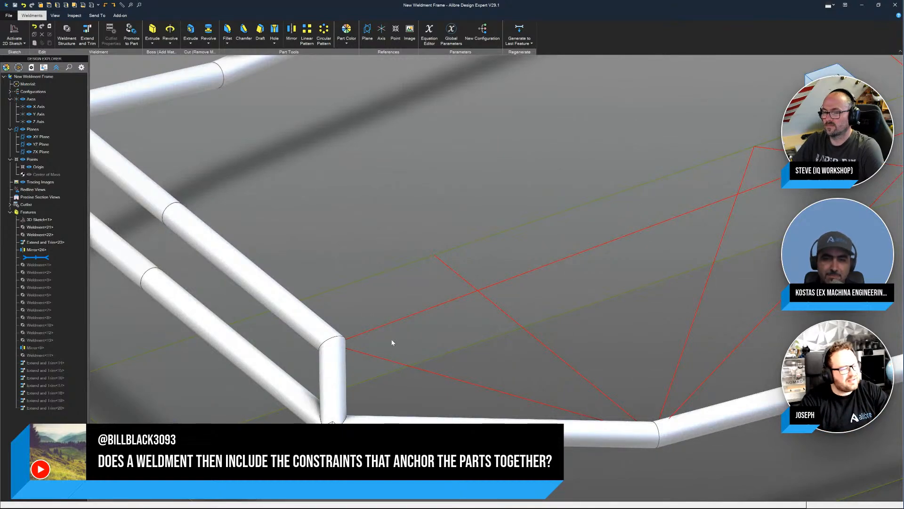
click(385, 361)
right_click(386, 361)
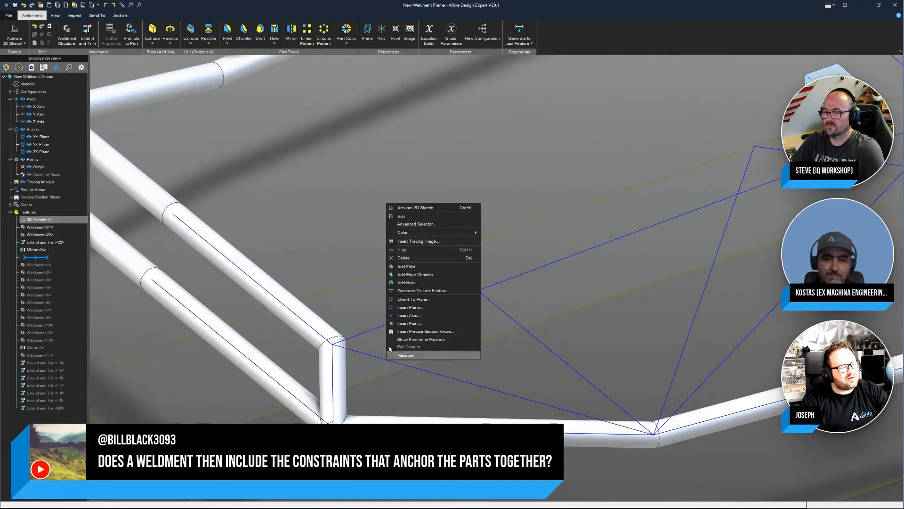
click(408, 218)
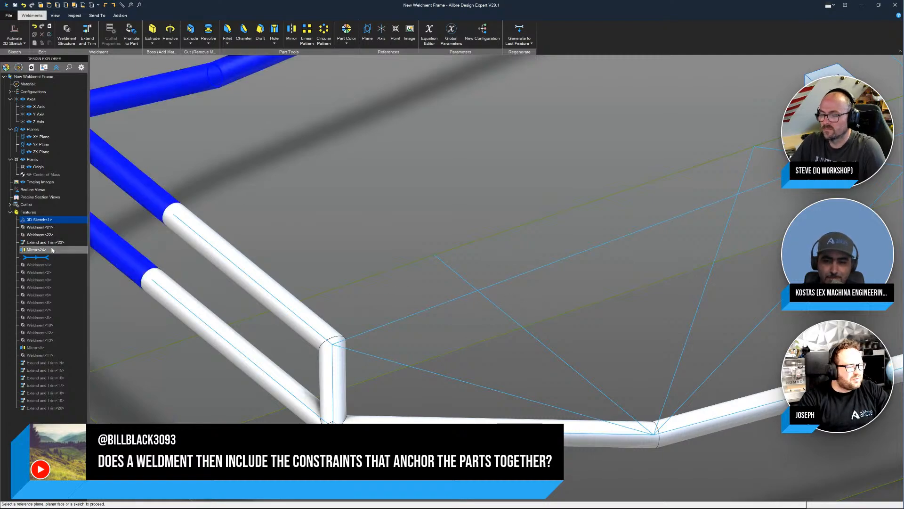
right_click(38, 220)
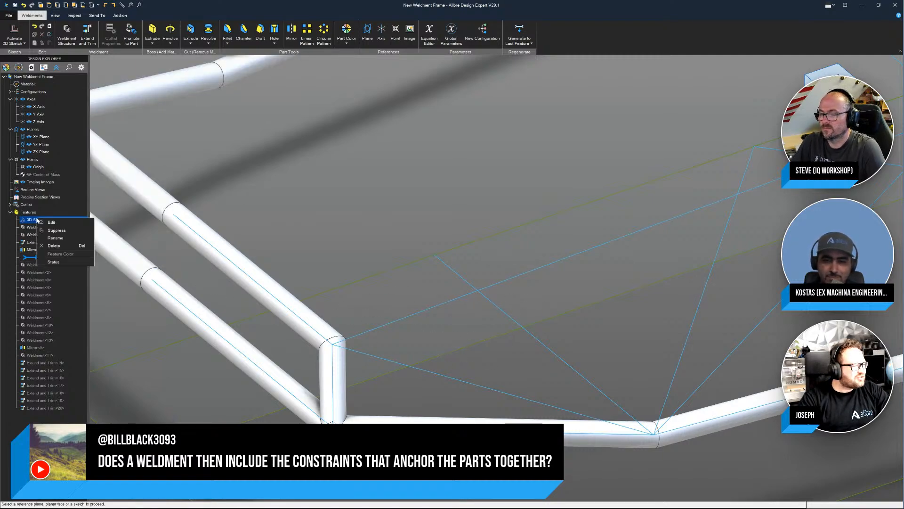
click(52, 222)
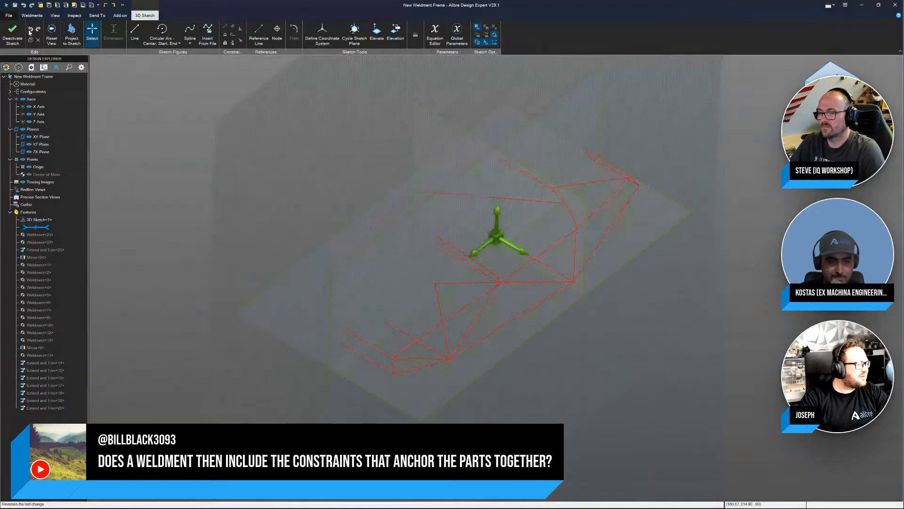
click(15, 34)
drag(35, 227, 36, 258)
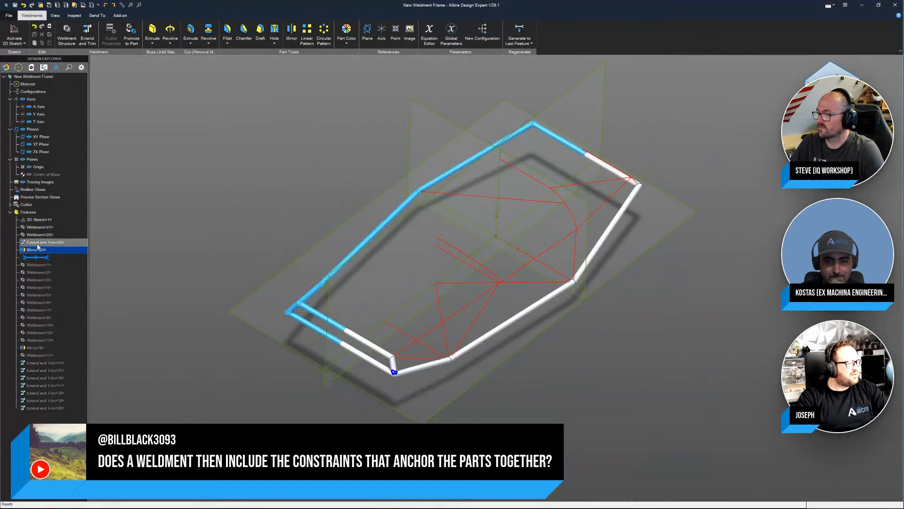
Step: Delete the added Extend and Trim and Mirror features just above the rollback marker, and regenerate the frame to the last feature
shift+click(38, 229)
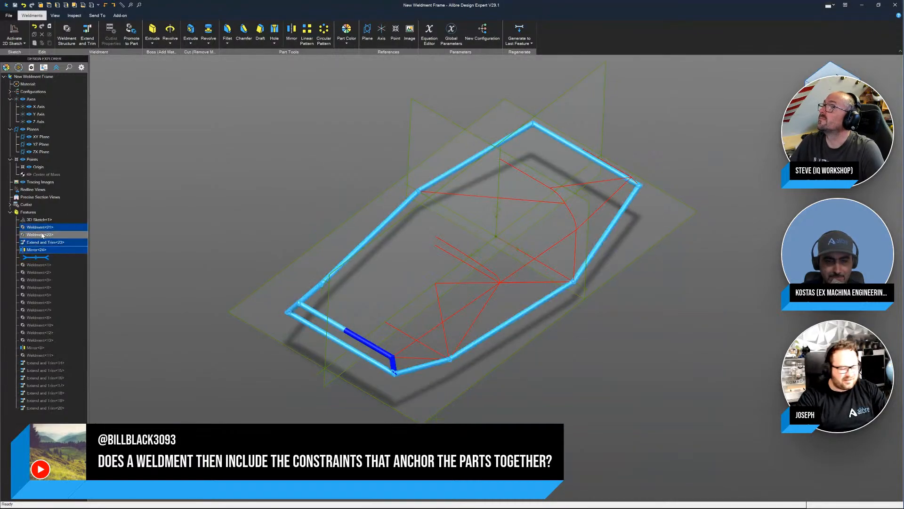
key(Delete)
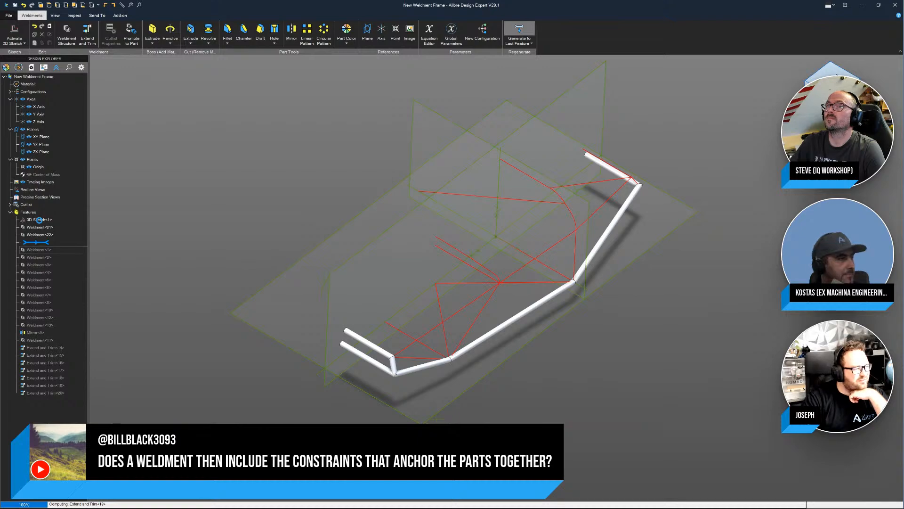
Step: Edit the frame's 3D sketch, set the width dimension at its outer end to 16 inches, and regenerate all weldment features
right_click(40, 223)
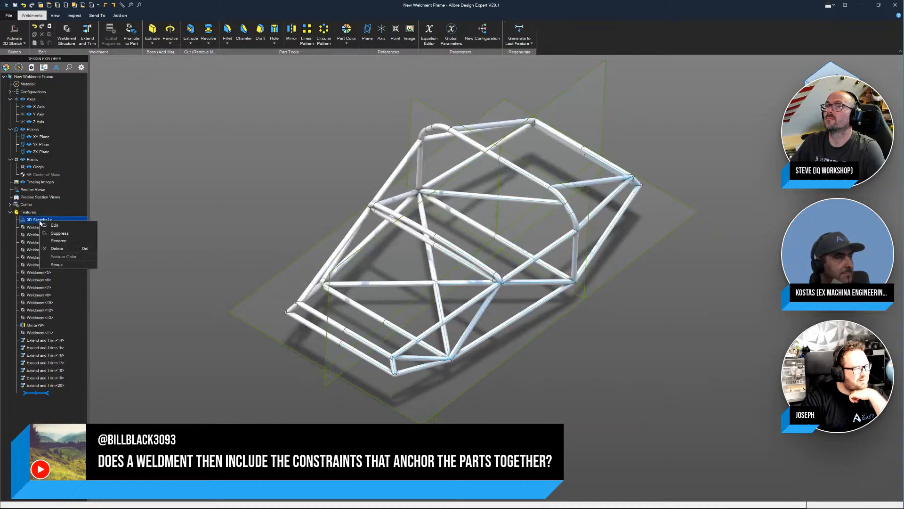
click(56, 227)
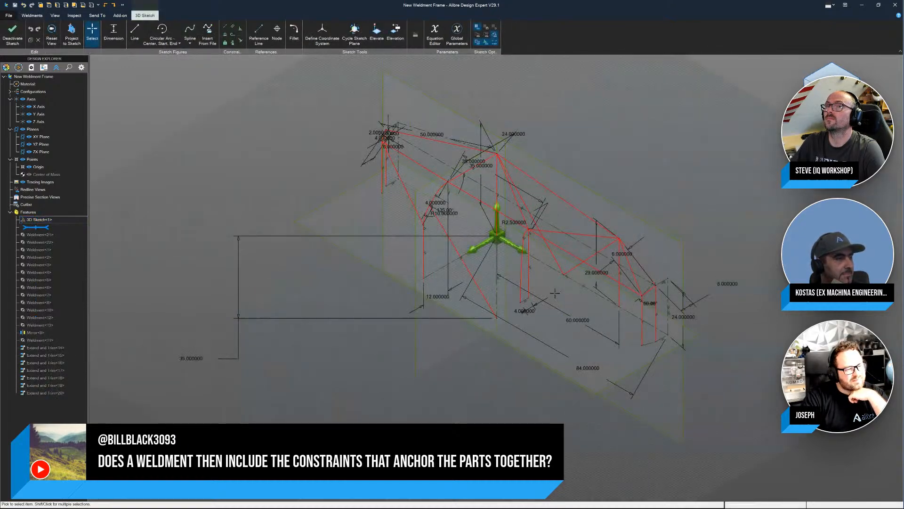
scroll(538, 292, up, 3)
mouse_move(638, 320)
middle_down()
mouse_move(660, 221)
mouse_move(647, 329)
middle_up()
scroll(646, 331, up, 4)
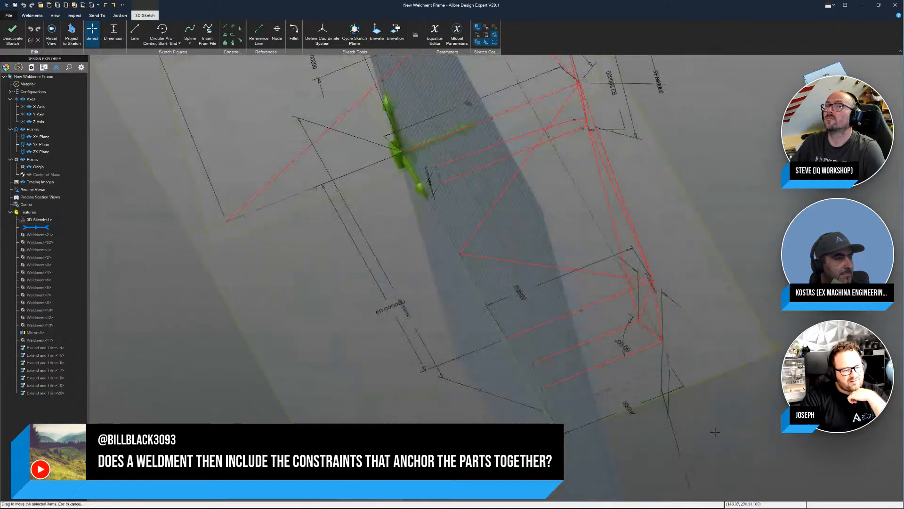
double_click(613, 405)
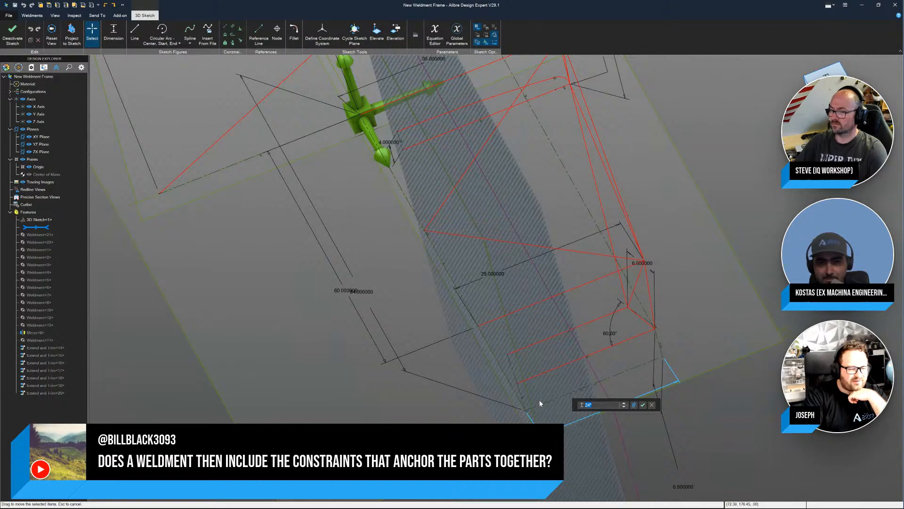
text(16)
key(Return)
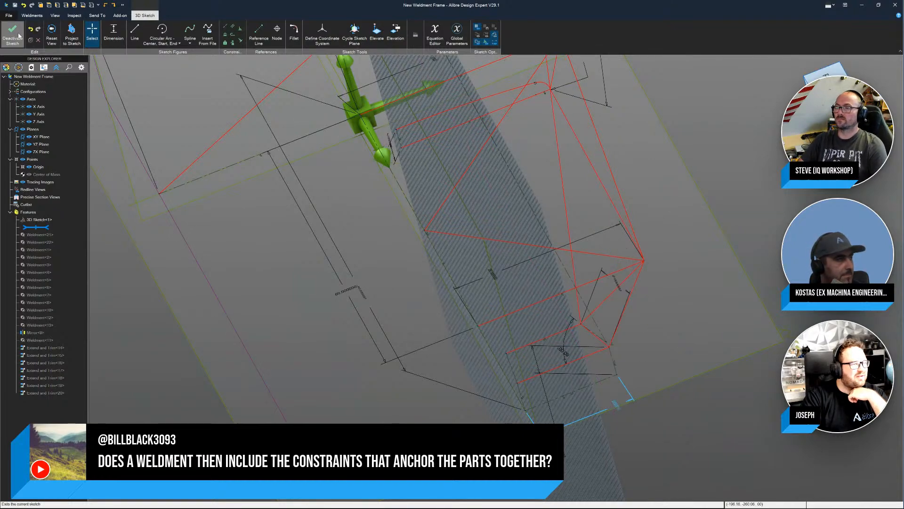
click(13, 32)
click(518, 30)
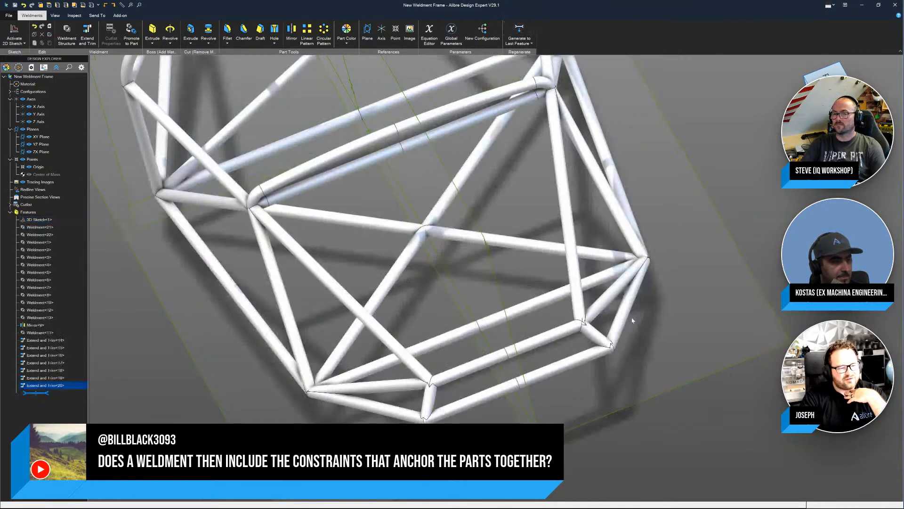
Step: Examine how the pipe ends are trimmed and meet at the joints of the narrowed frame end
middle_drag(599, 313, 511, 329)
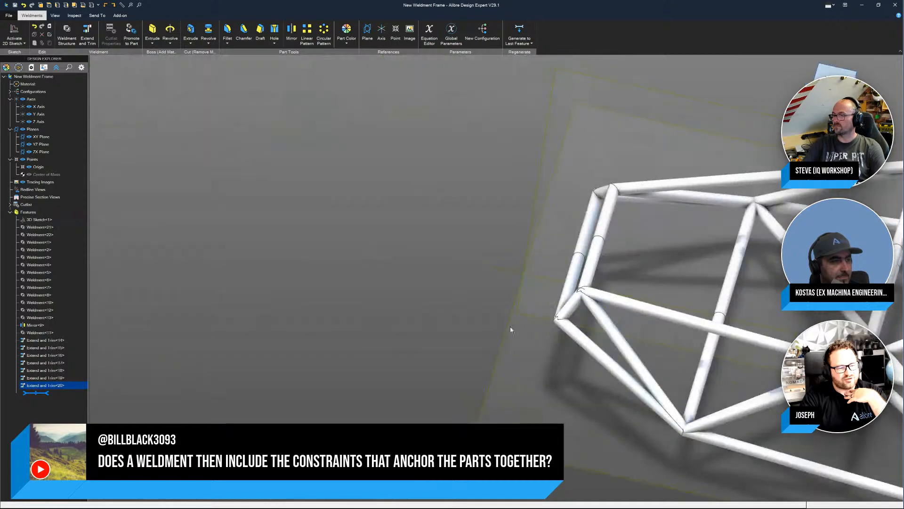
scroll(612, 302, up, 5)
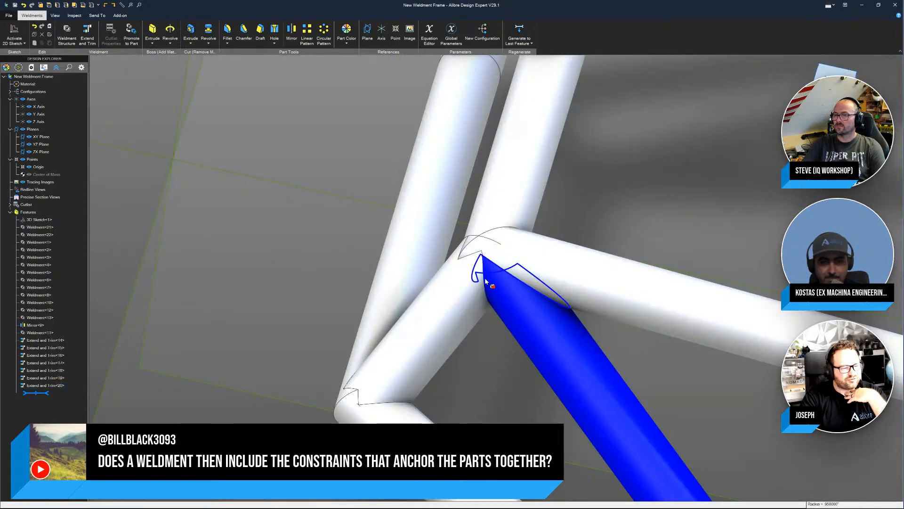
scroll(489, 263, down, 5)
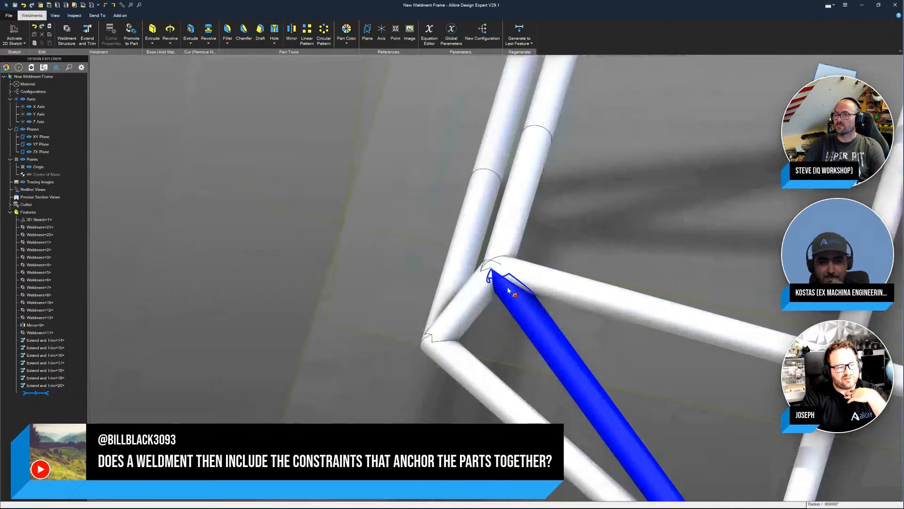
middle_drag(485, 260, 489, 273)
click(494, 282)
scroll(487, 278, down, 4)
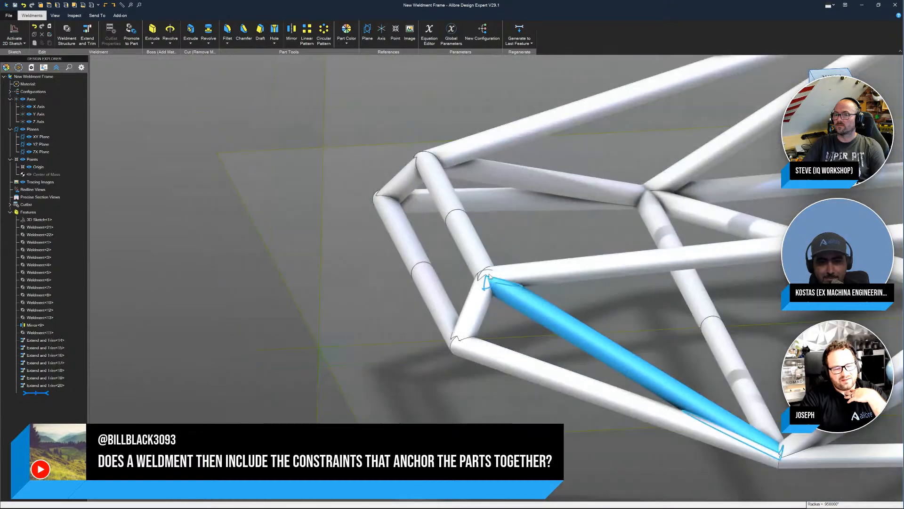
scroll(701, 403, up, 6)
scroll(643, 384, down, 5)
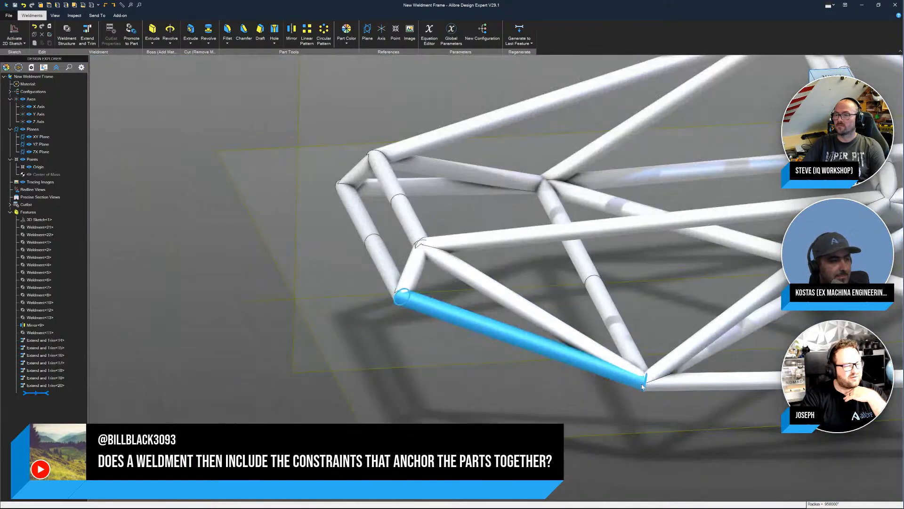
click(571, 284)
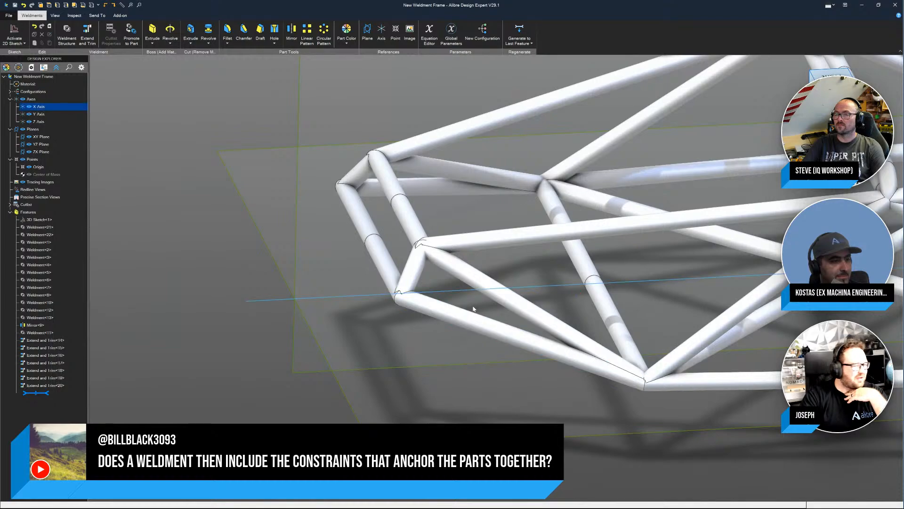
scroll(479, 305, down, 5)
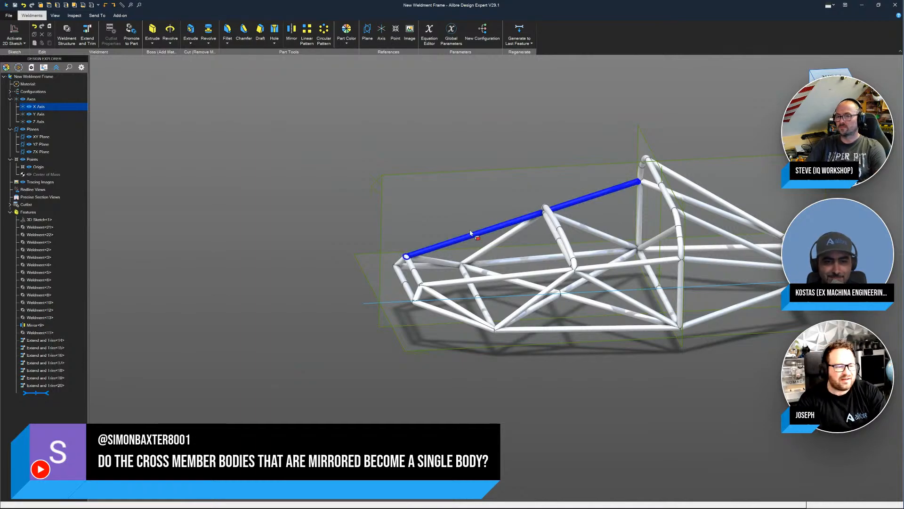
Step: Expand the Cutlist and a pipe entry to examine whether the end cross member's original and mirrored halves are separate bodies
middle_drag(470, 226, 468, 338)
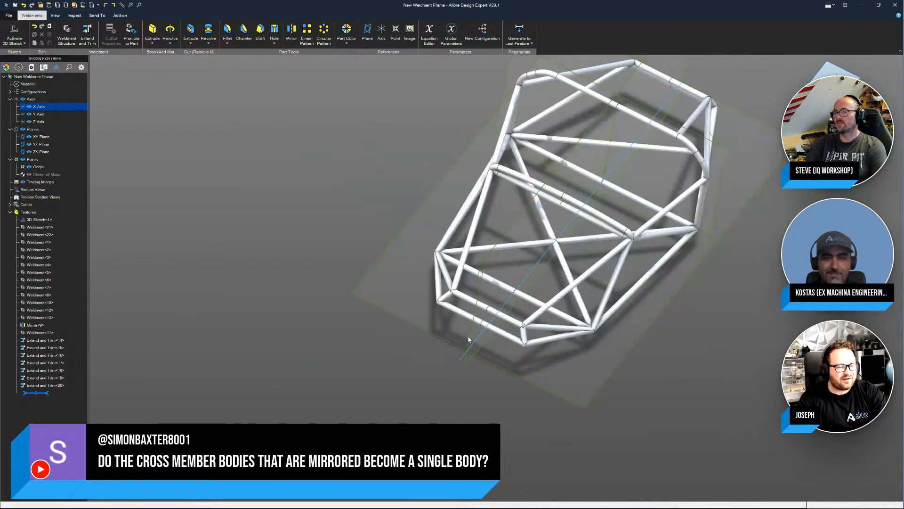
click(500, 315)
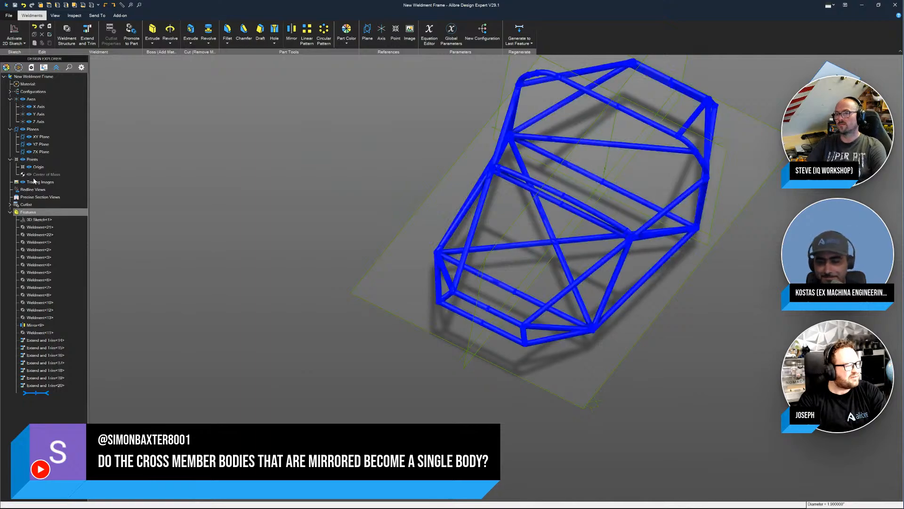
click(10, 204)
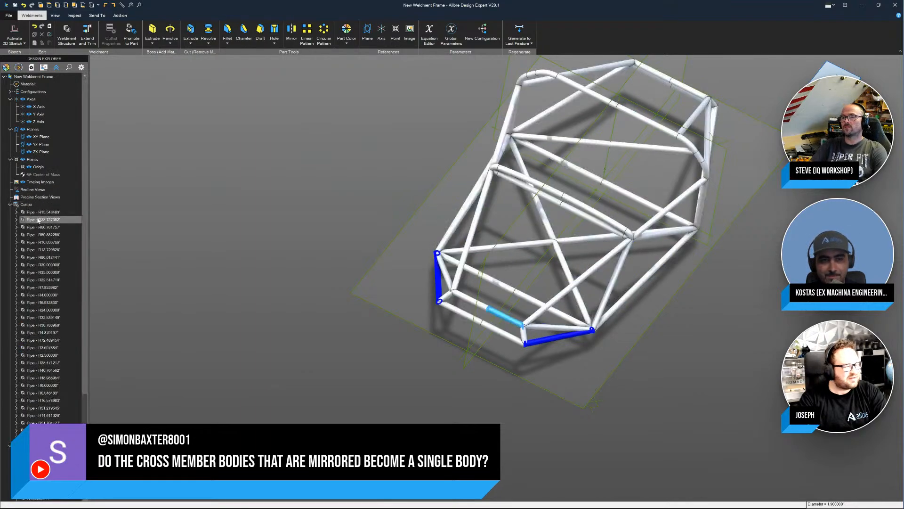
click(45, 251)
scroll(560, 297, up, 5)
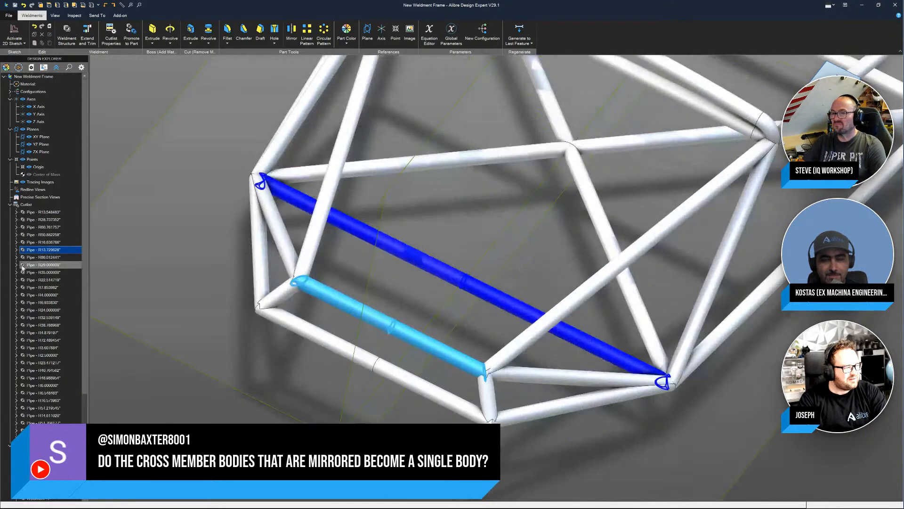
click(16, 250)
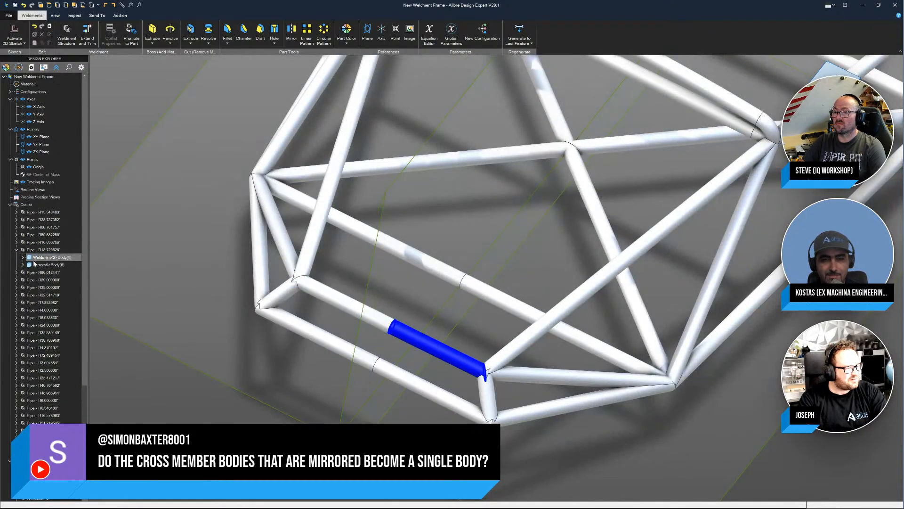
click(38, 264)
click(37, 259)
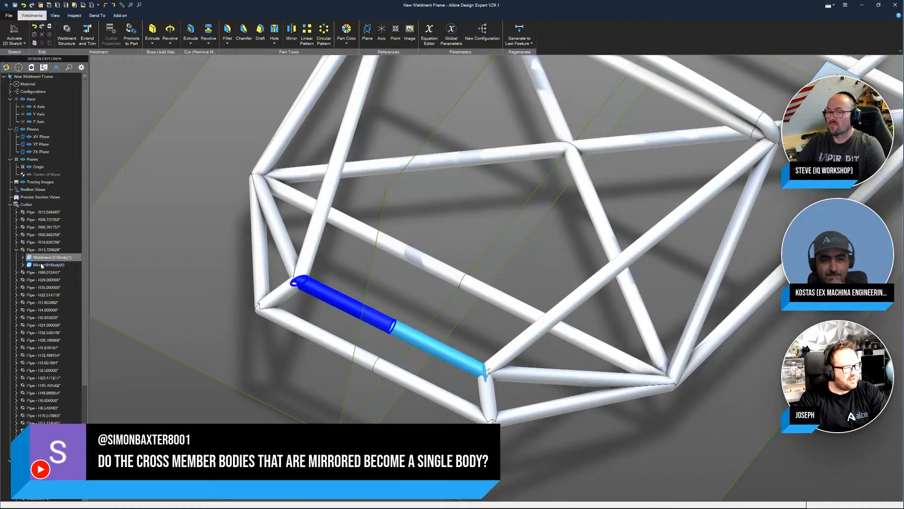
Step: Highlight the mirrored half of the end cross member in the Cutlist, clear the selection, and examine the whole frame
click(40, 265)
click(170, 260)
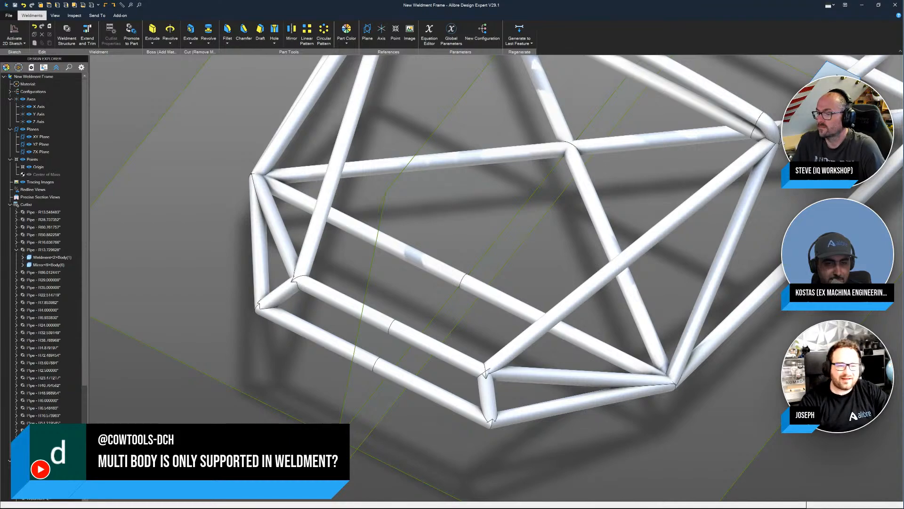
scroll(607, 365, down, 4)
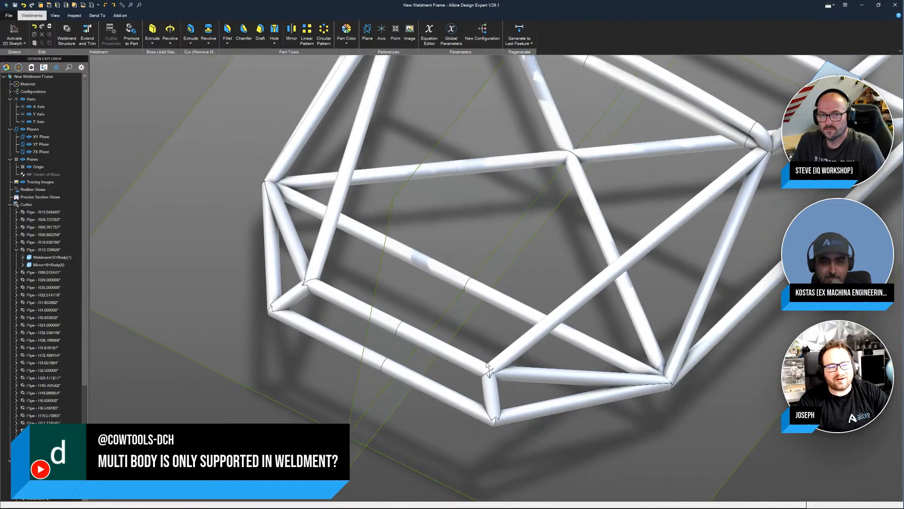
scroll(474, 363, down, 6)
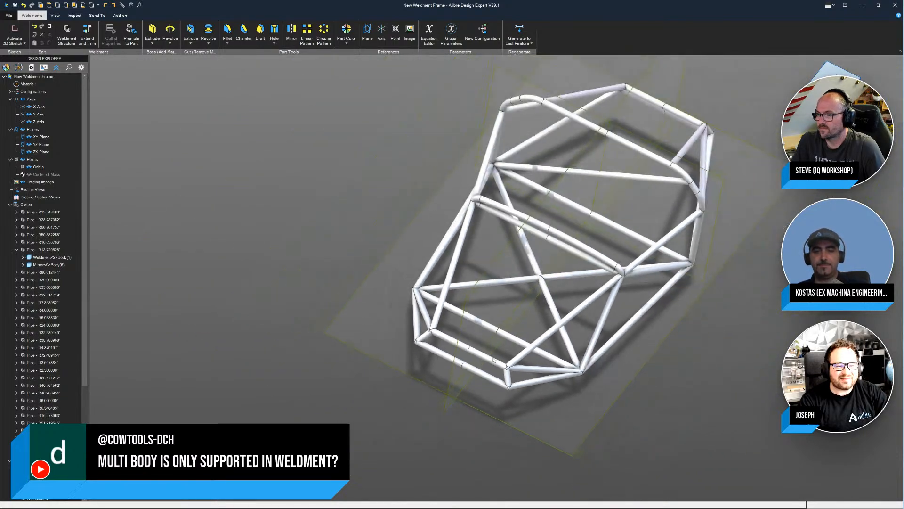
middle_drag(525, 249, 631, 212)
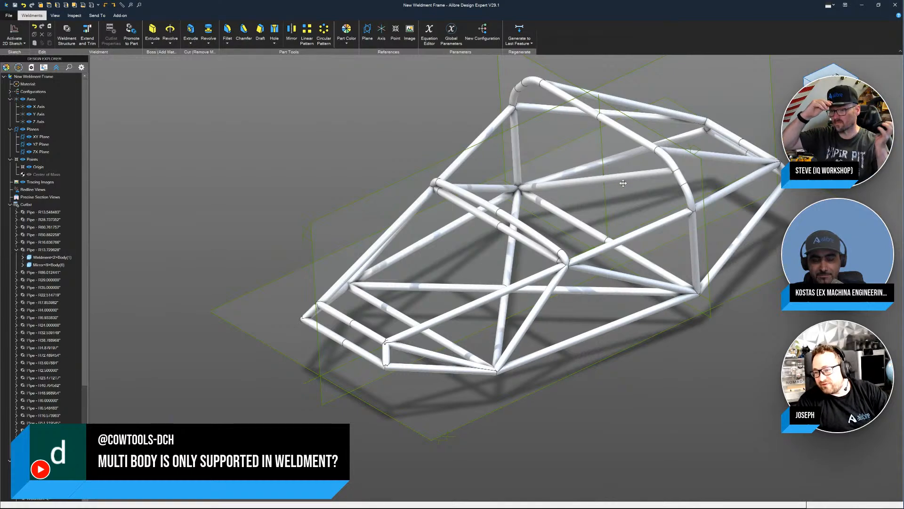
middle_drag(626, 183, 512, 215)
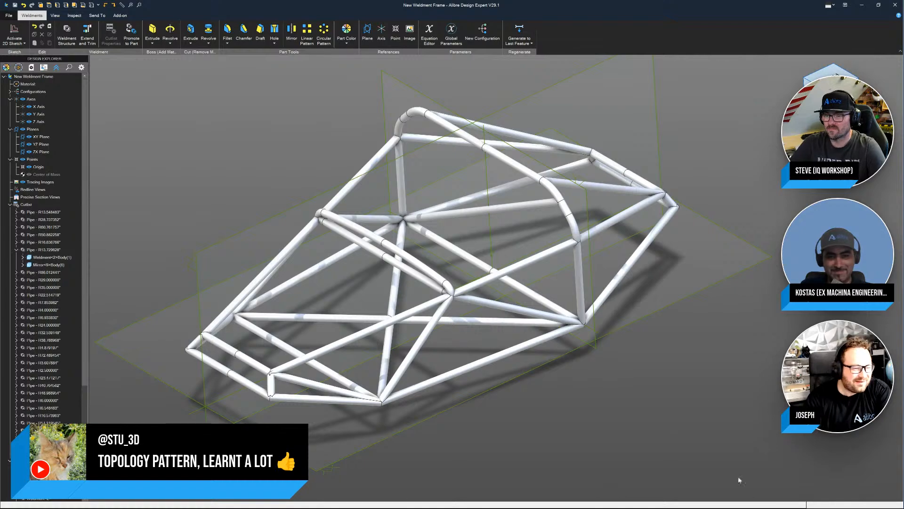
mouse_move(524, 386)
middle_down()
mouse_move(595, 373)
mouse_move(479, 369)
mouse_move(460, 455)
mouse_move(464, 380)
mouse_move(521, 337)
mouse_move(517, 391)
middle_up()
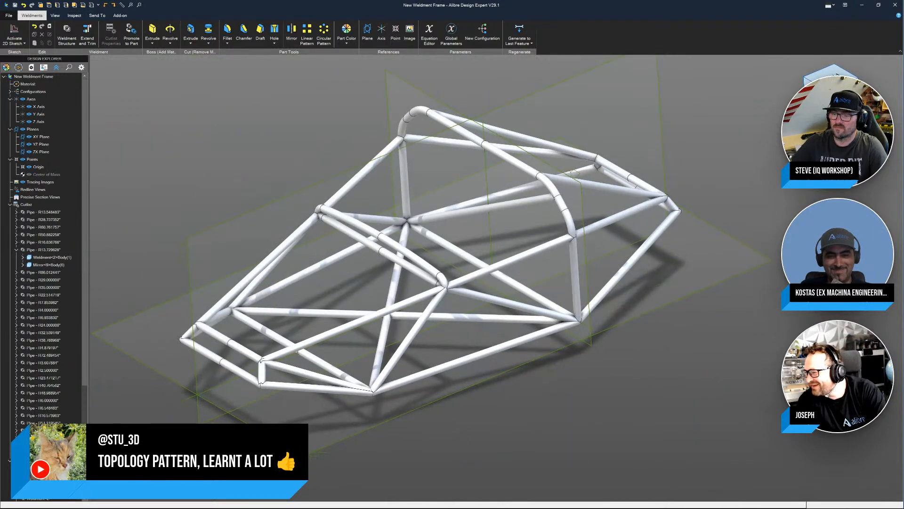
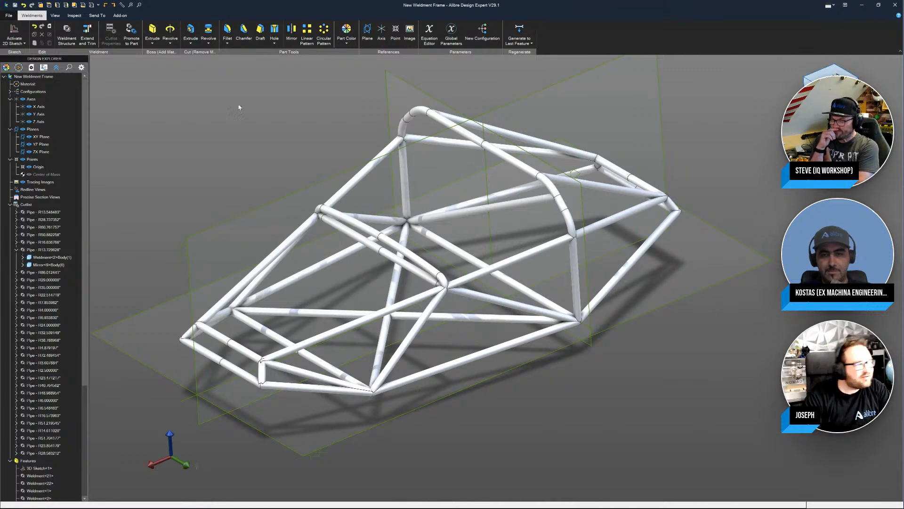
Step: Start a weldment structure, browse for its profile to locate the Profiles 1 folder, and bring that folder up in File Explorer
mouse_move(542, 507)
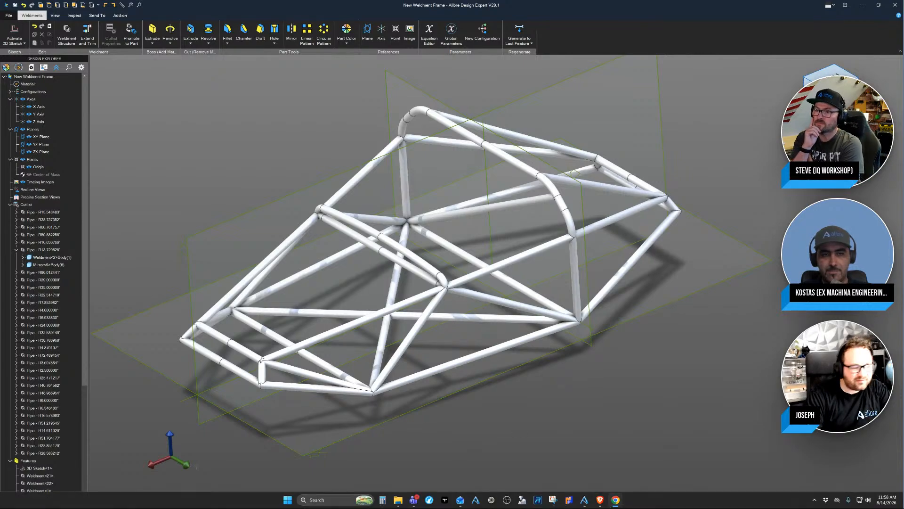
mouse_move(398, 499)
mouse_move(416, 472)
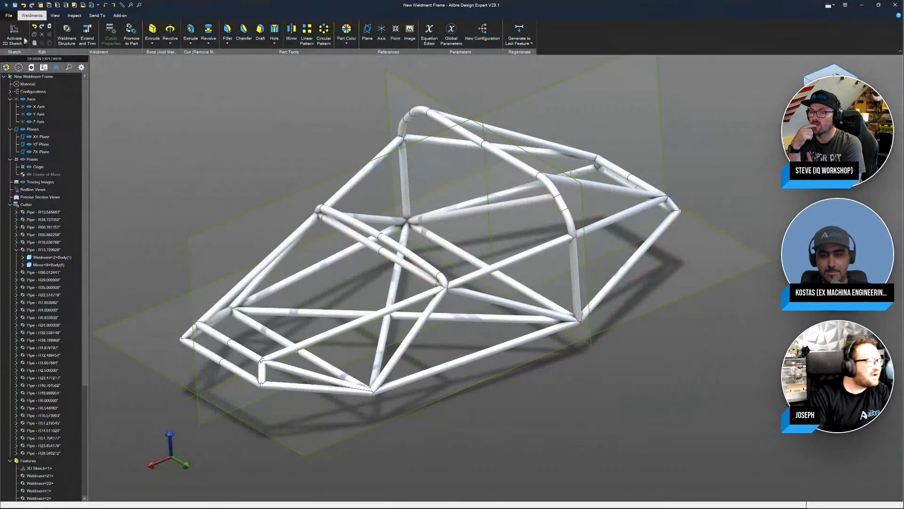
click(66, 33)
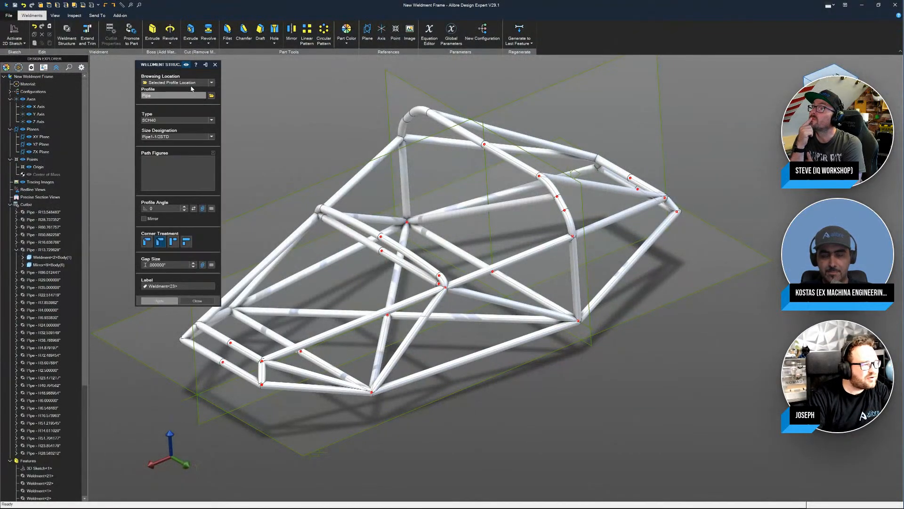
click(211, 96)
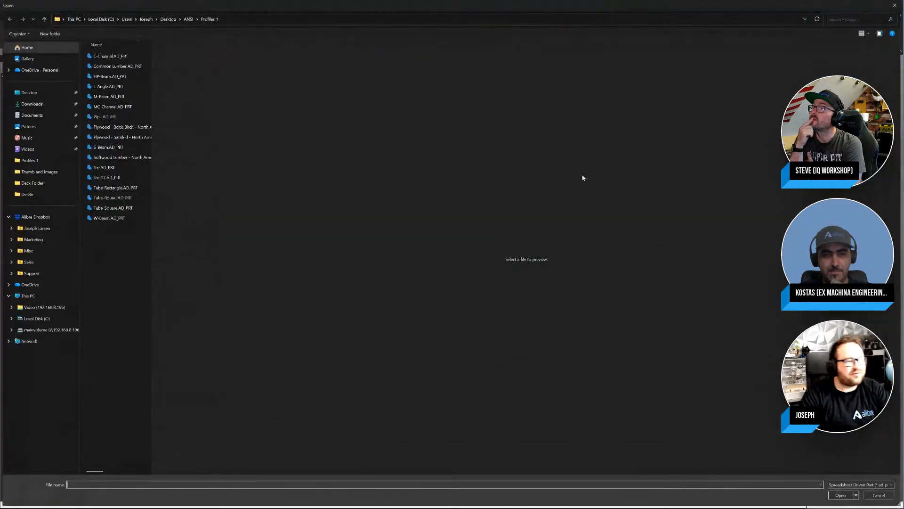
click(243, 22)
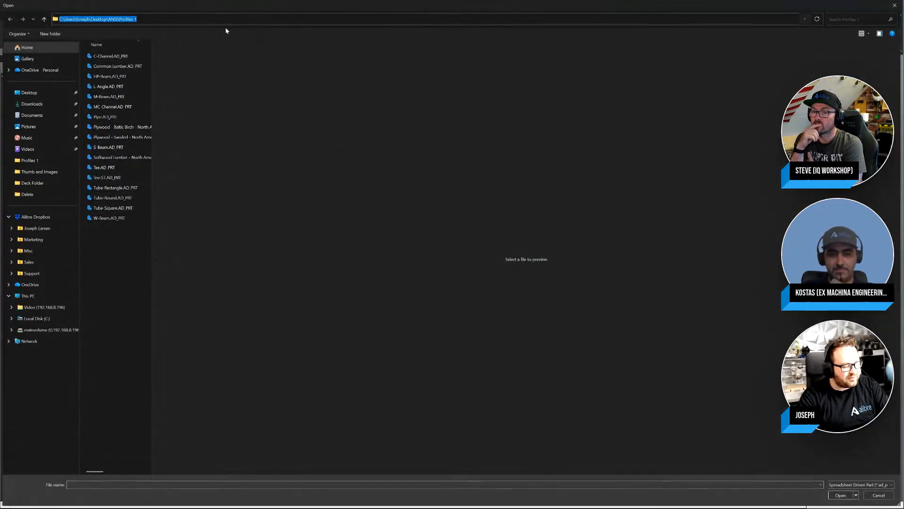
click(895, 5)
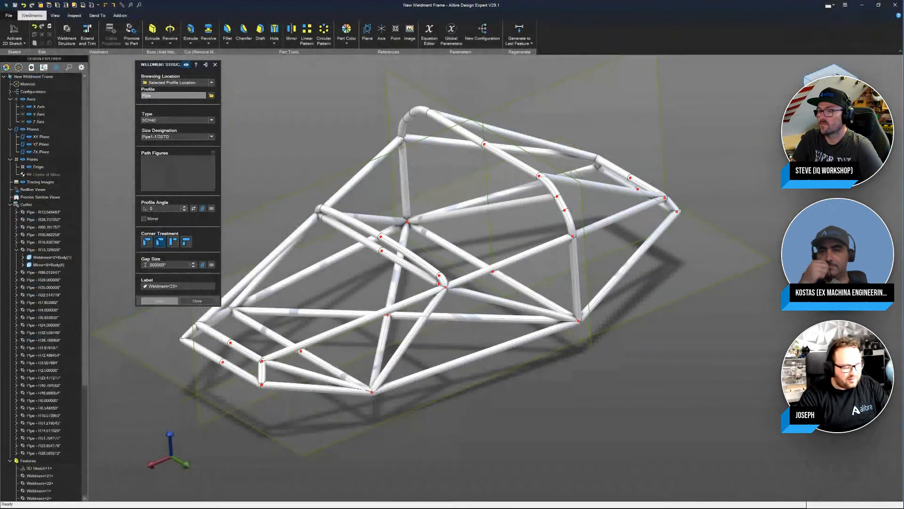
drag(903, 136, 254, 144)
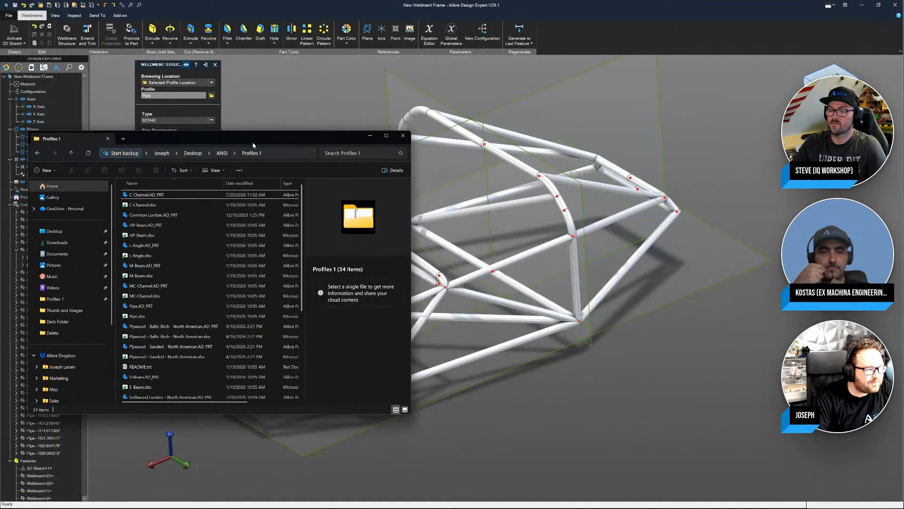
Step: Open the HP-Beam.xlsx profile spreadsheet from the Profiles 1 folder in Excel
click(142, 226)
click(143, 235)
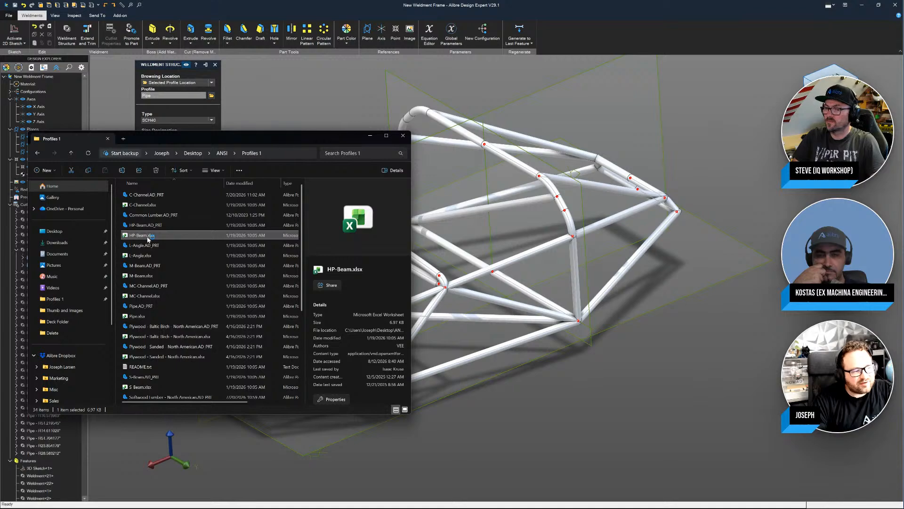
double_click(146, 236)
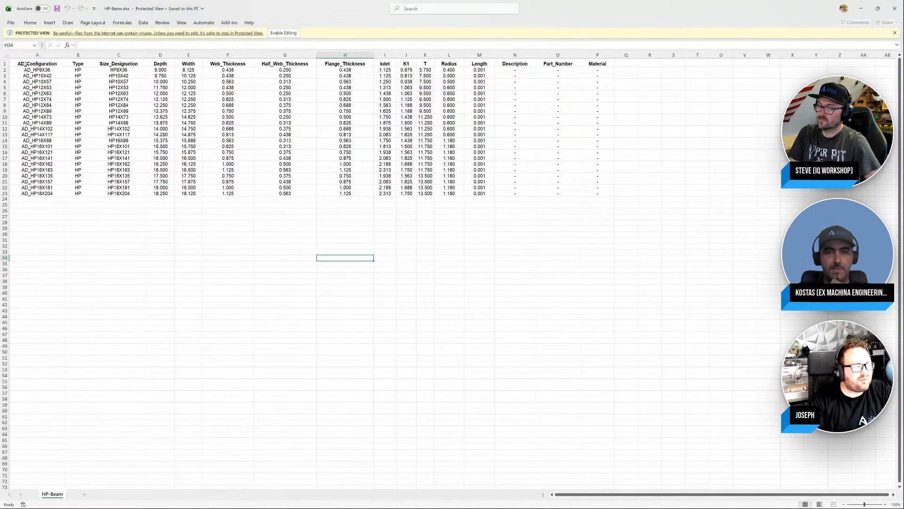
Step: Examine the HP-Beam spreadsheet's header row, size designations, and depth, width and thickness columns, and close the workbook
drag(28, 64, 612, 63)
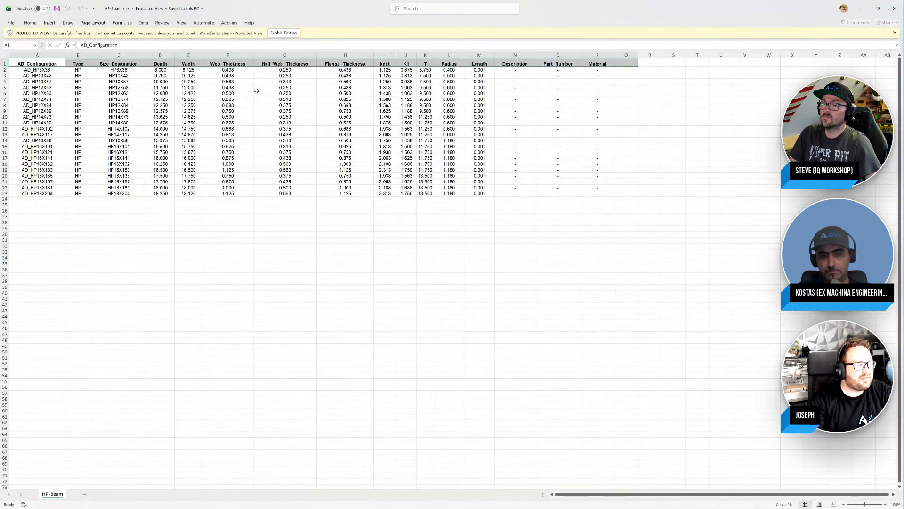
drag(113, 70, 123, 193)
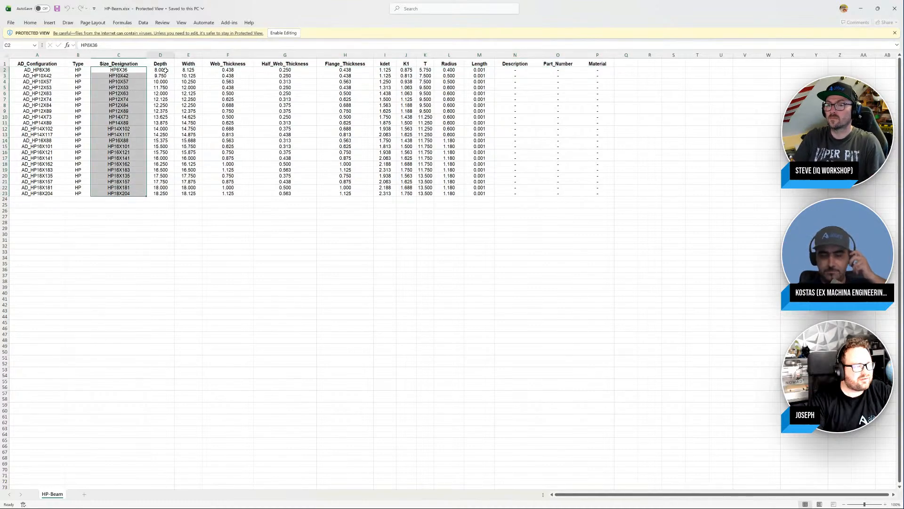
drag(160, 70, 162, 194)
drag(188, 70, 189, 201)
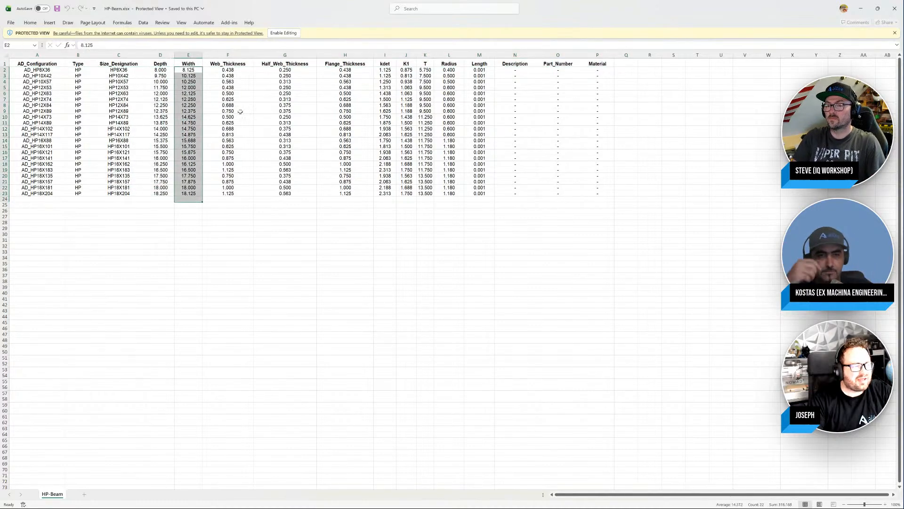
drag(230, 70, 228, 194)
drag(284, 70, 284, 194)
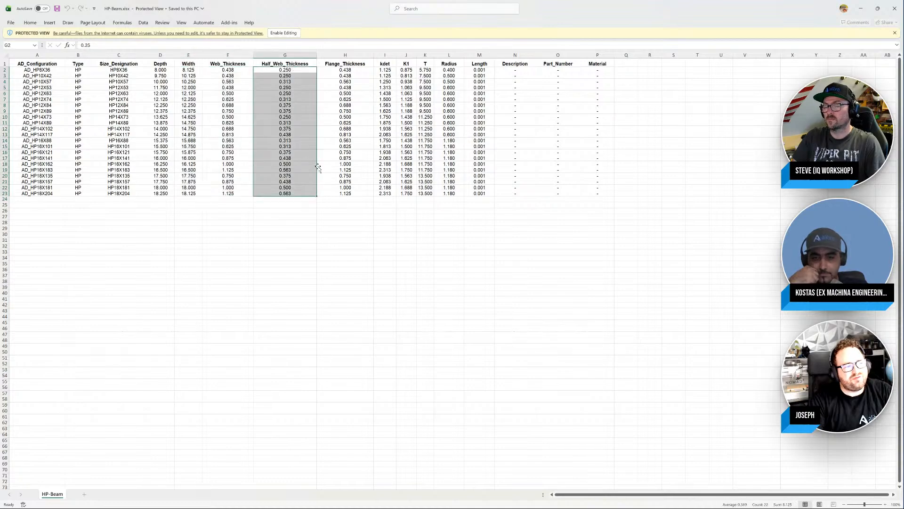
drag(347, 70, 345, 162)
drag(425, 82, 425, 164)
click(901, 9)
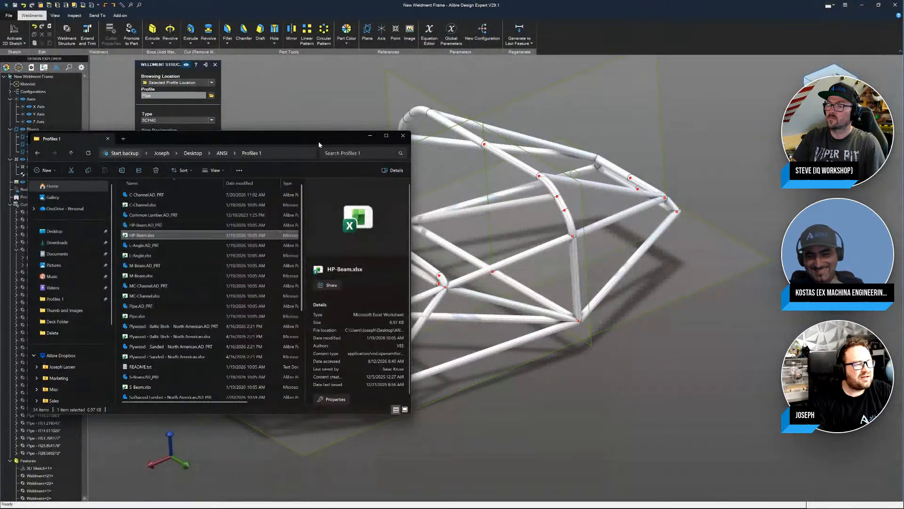
drag(318, 141, 514, 100)
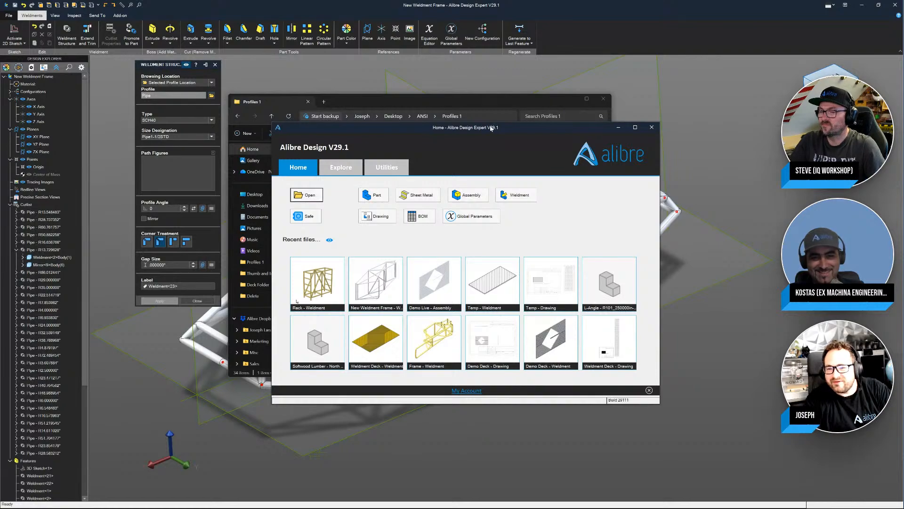
drag(498, 135, 903, 137)
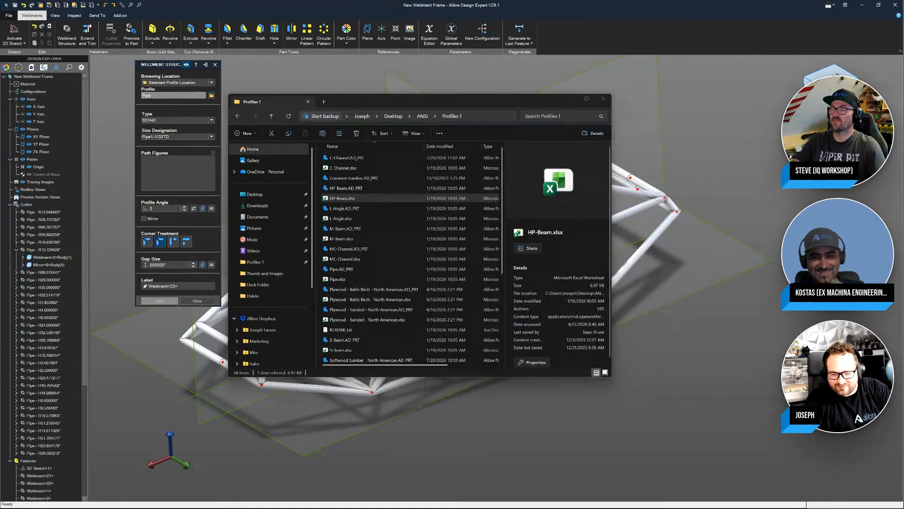
drag(903, 359, 903, 396)
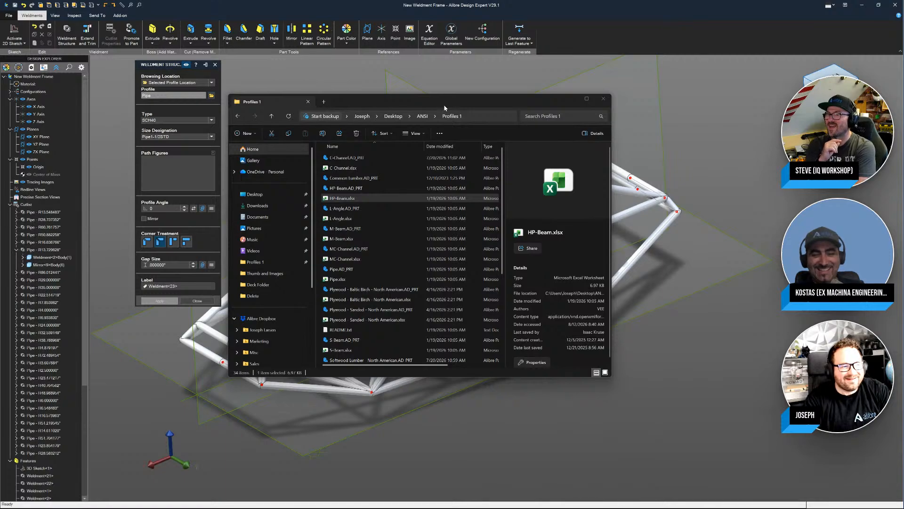
drag(439, 111, 749, 177)
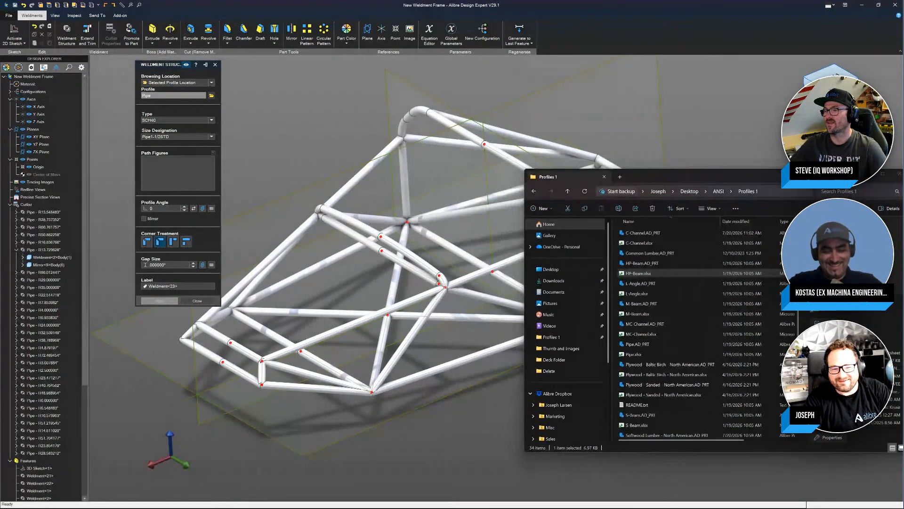
drag(824, 177, 890, 171)
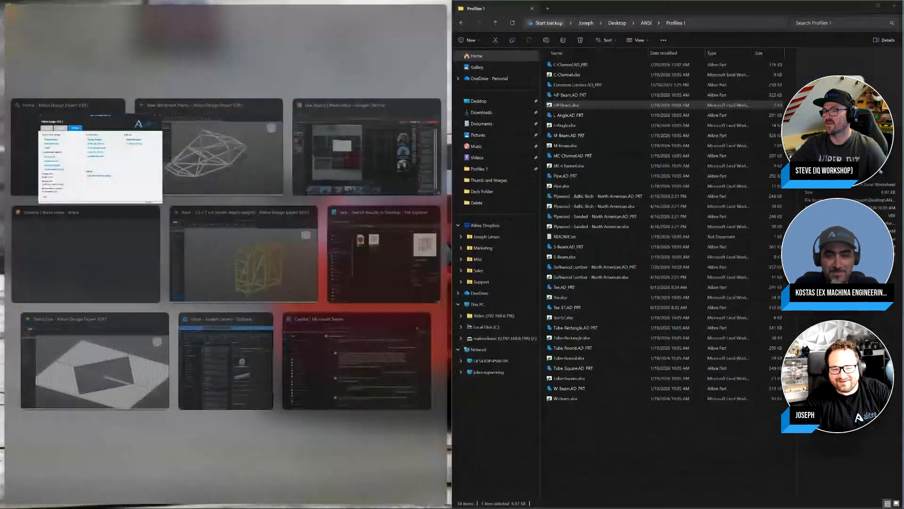
drag(774, 8, 750, 153)
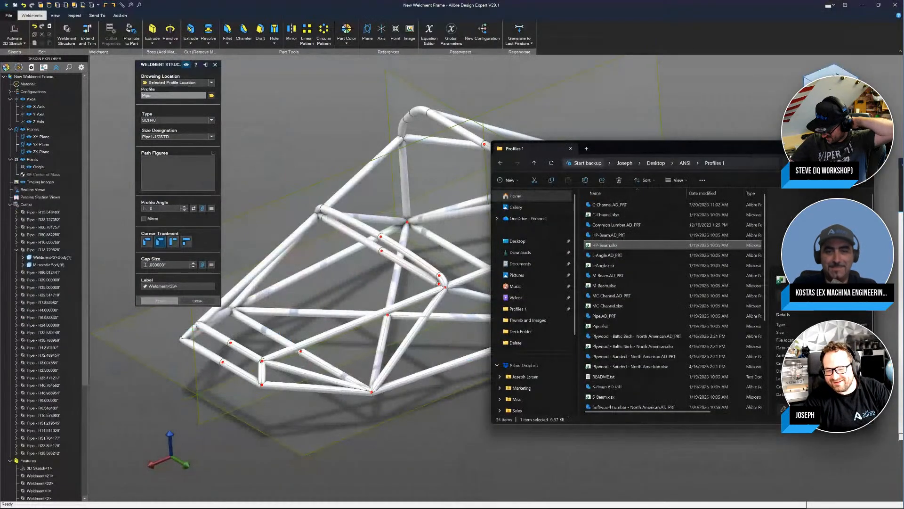
Step: Cancel the weldment structure and load Test Sheet Washer.xlsx from the ANSI folder for adding a part from a spreadsheet, keeping Millimeters
click(197, 300)
drag(903, 189, 511, 189)
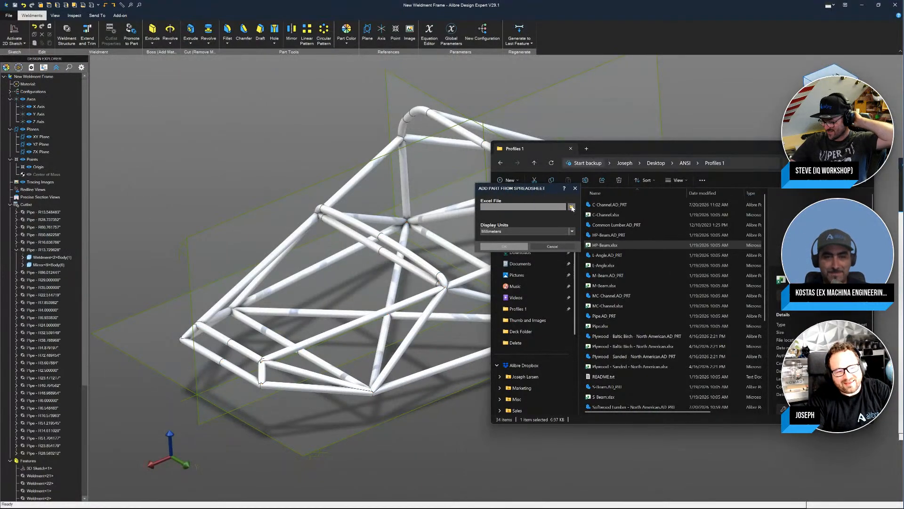
click(571, 208)
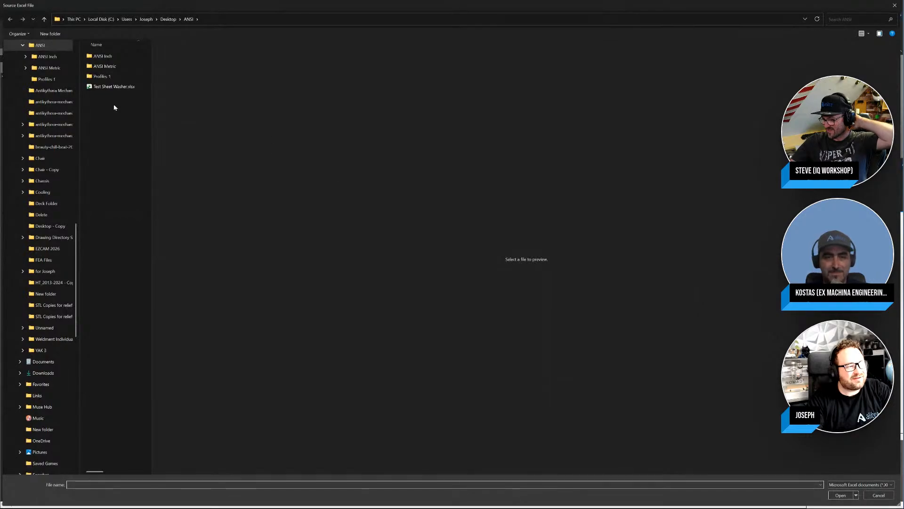
click(113, 87)
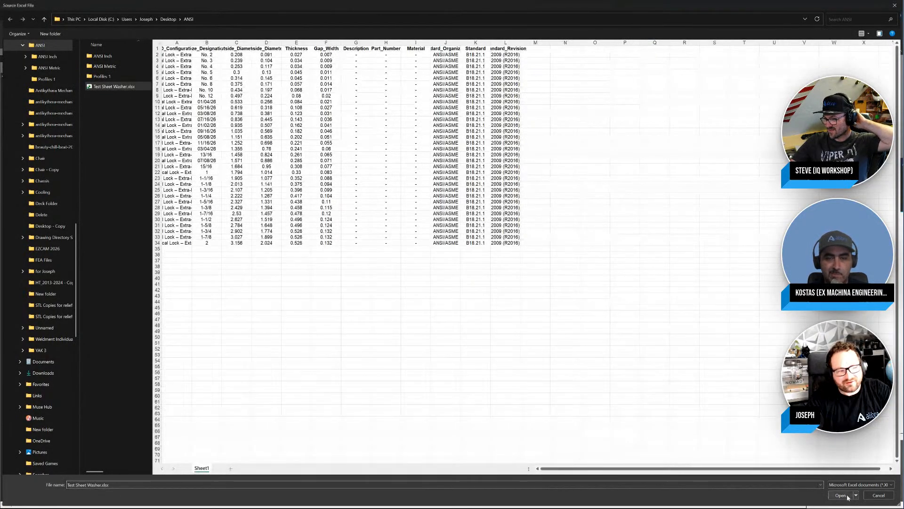
click(847, 496)
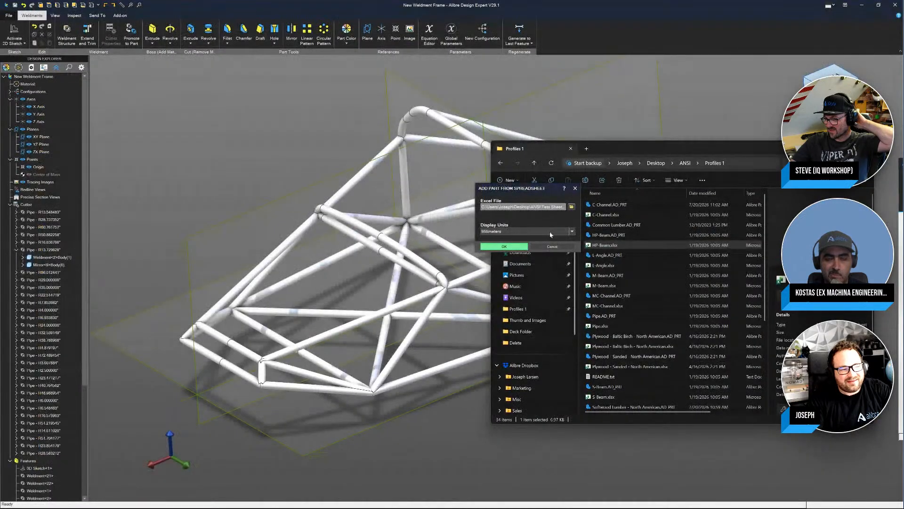
click(512, 246)
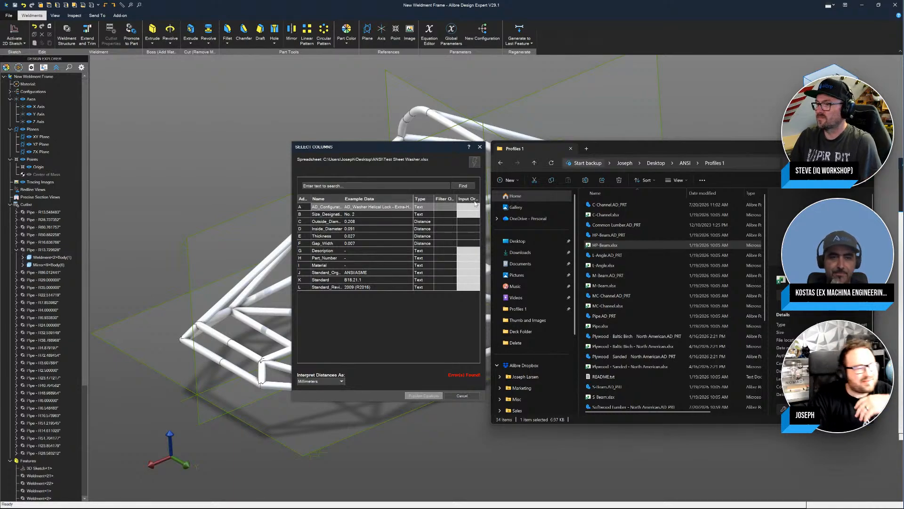
Step: Set the washer spreadsheet's distances to be interpreted as inches, keeping the first column's type as Text
click(446, 209)
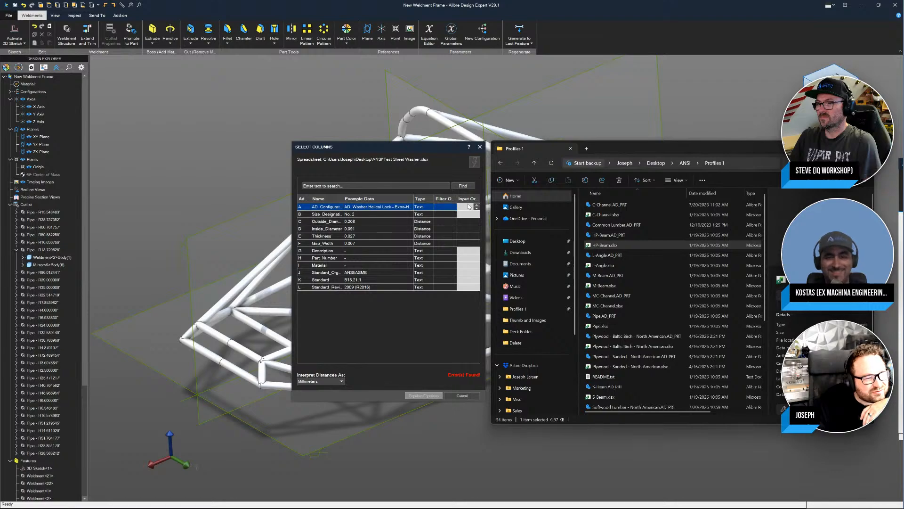
click(476, 207)
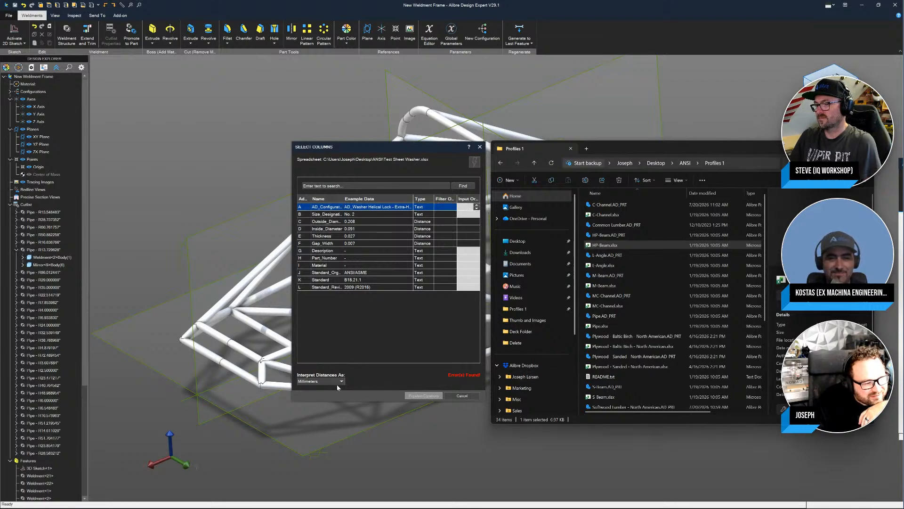
click(340, 381)
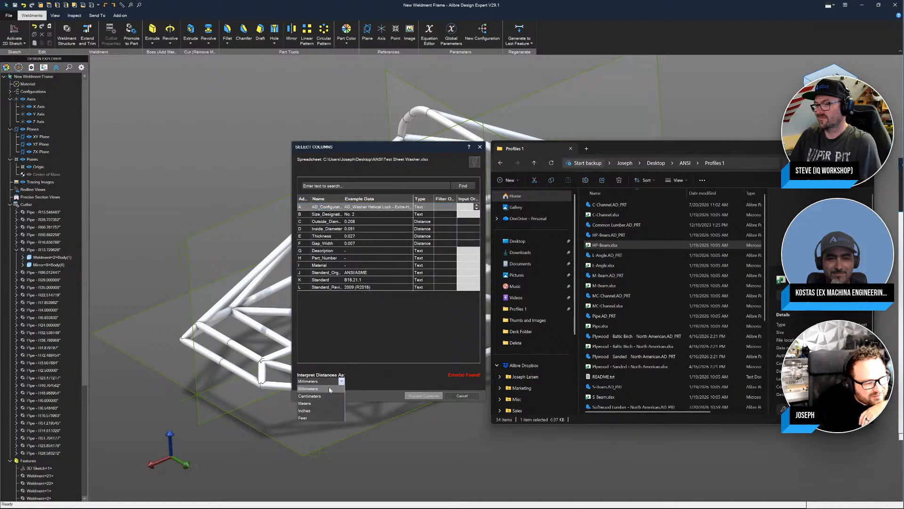
click(317, 411)
click(419, 208)
click(449, 207)
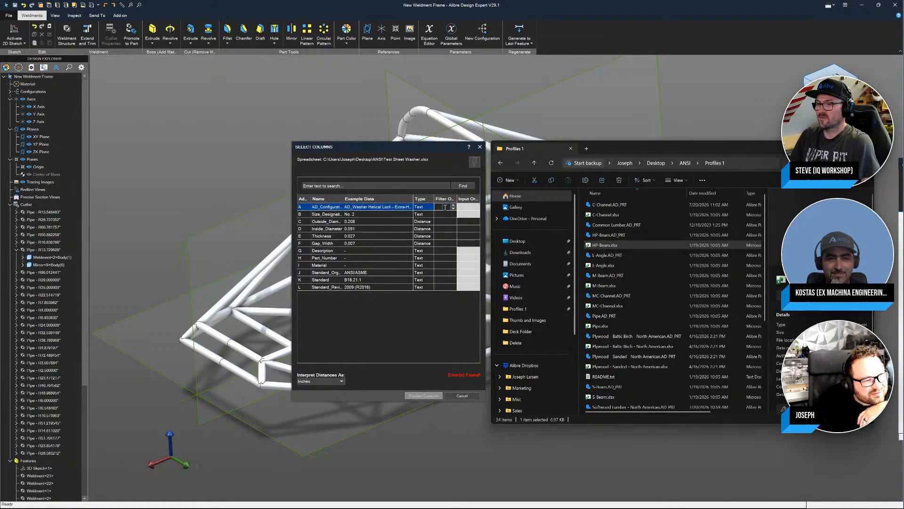
click(420, 207)
click(423, 207)
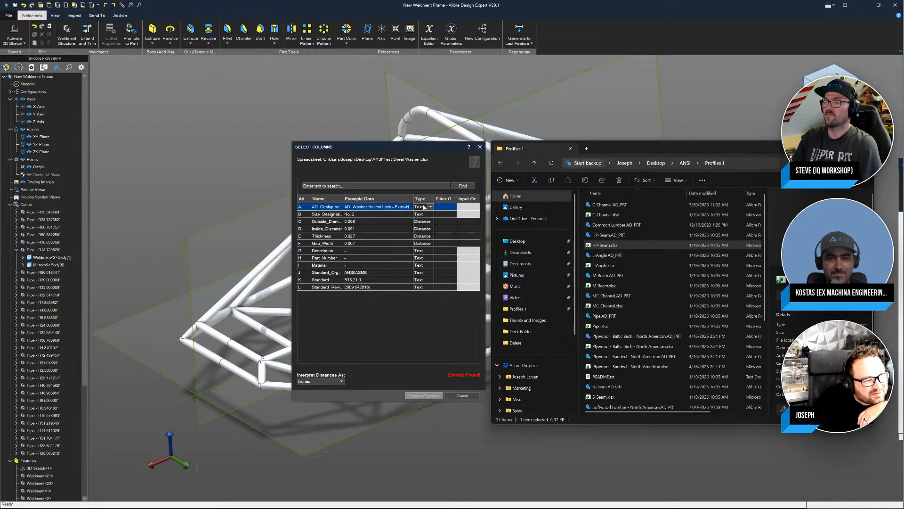
Step: Set the filter order to 1 for Outside_Diameter, 2 for Inside_Diameter and 3 for Thickness
click(429, 244)
click(451, 229)
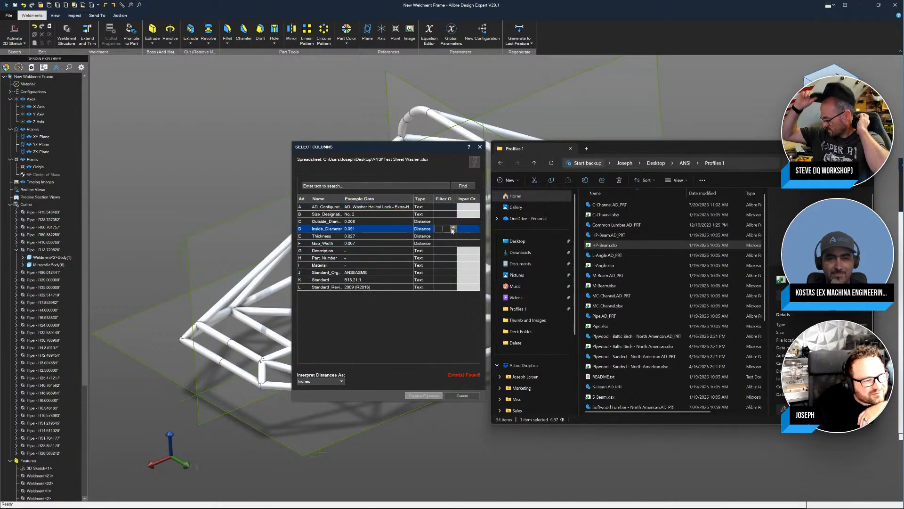
click(452, 230)
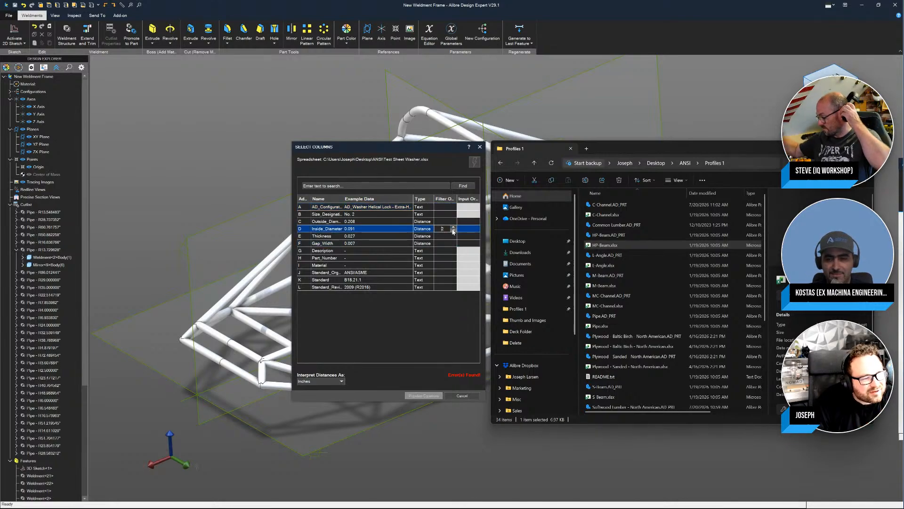
click(452, 222)
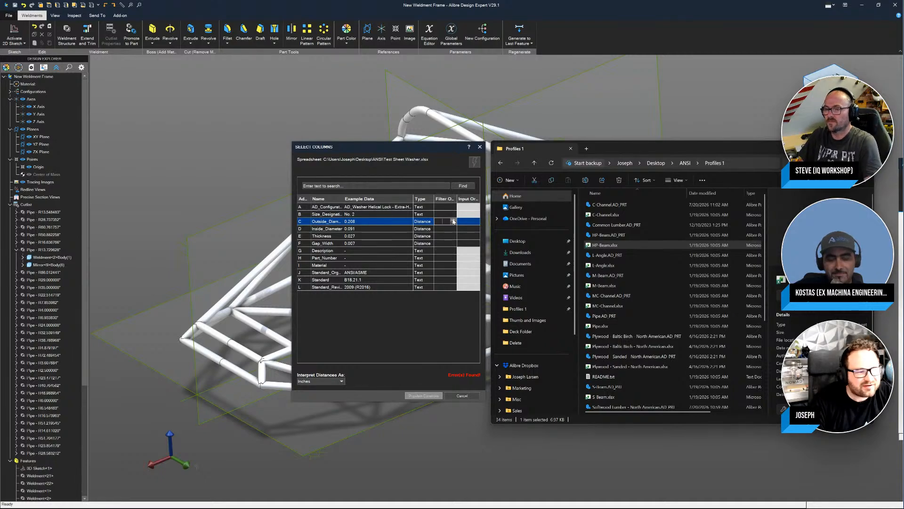
click(453, 223)
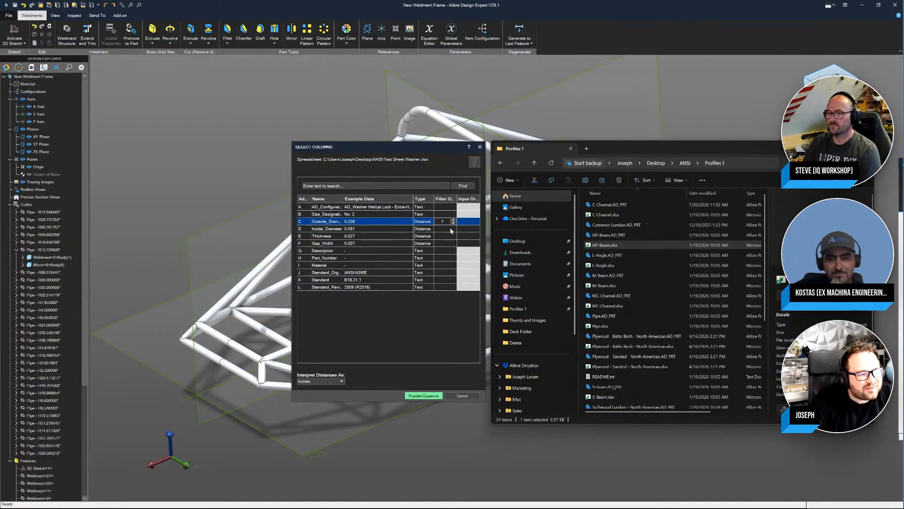
click(443, 230)
click(454, 229)
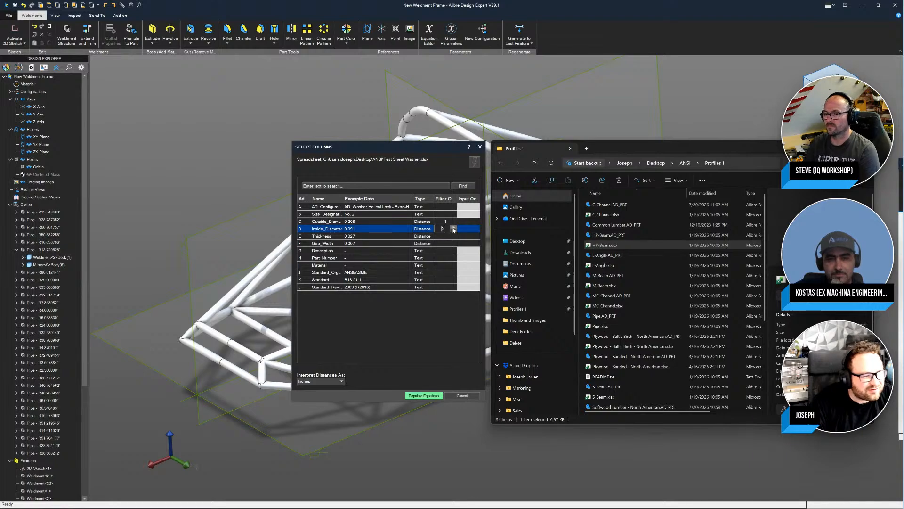
click(437, 236)
click(454, 235)
click(454, 234)
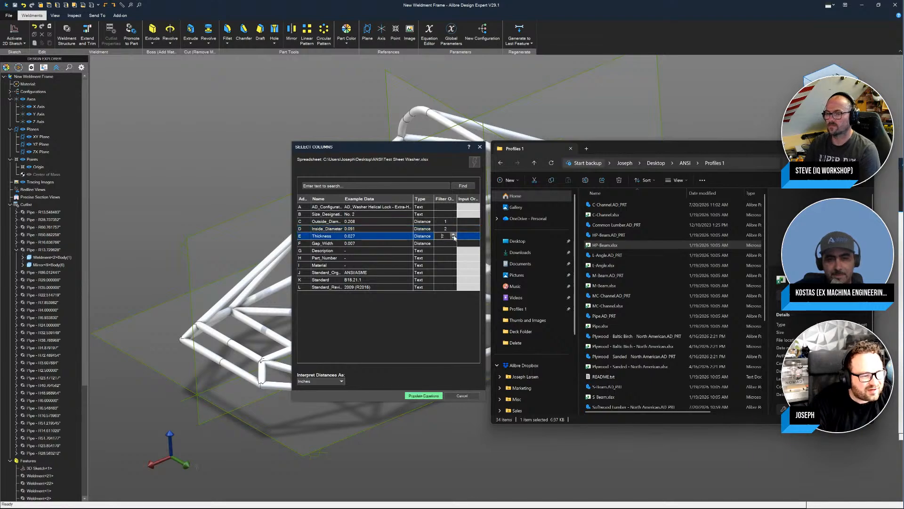
click(453, 234)
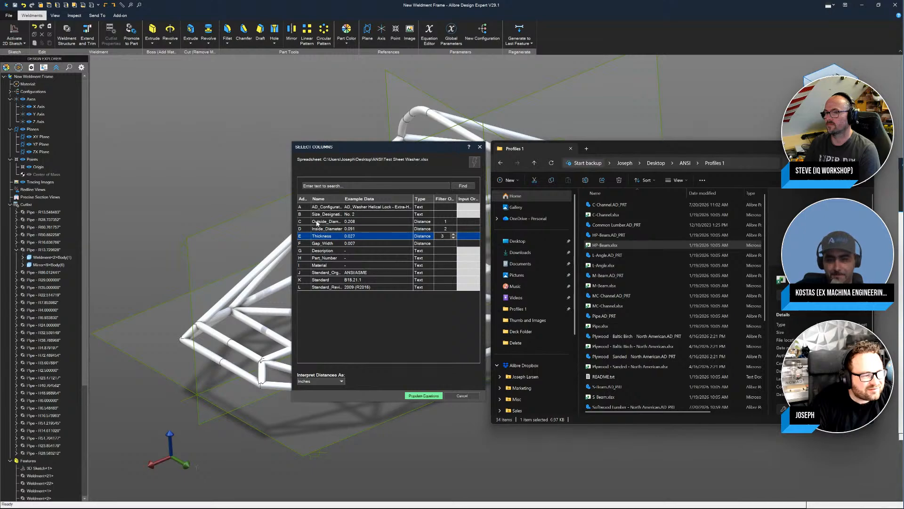
Step: Assign filter order 4 to Gap_Width, following the outside diameter, inside diameter and thickness columns
click(322, 221)
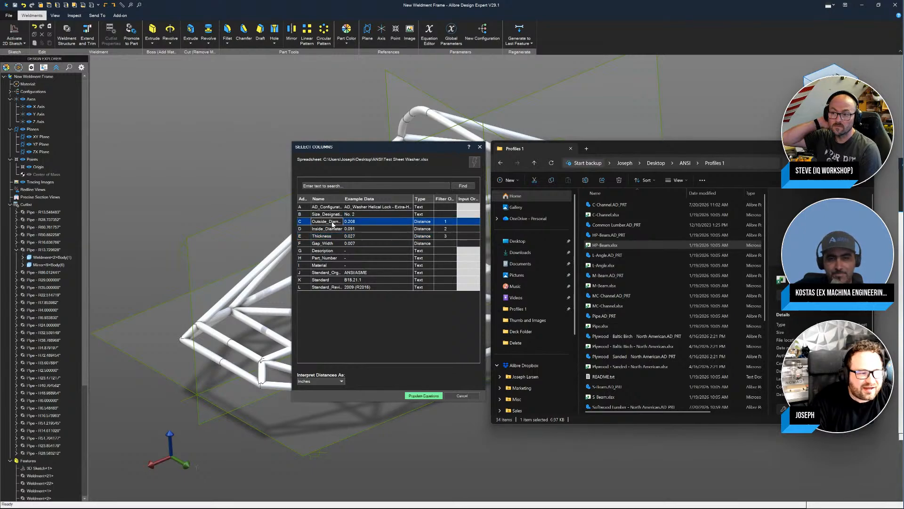
click(324, 229)
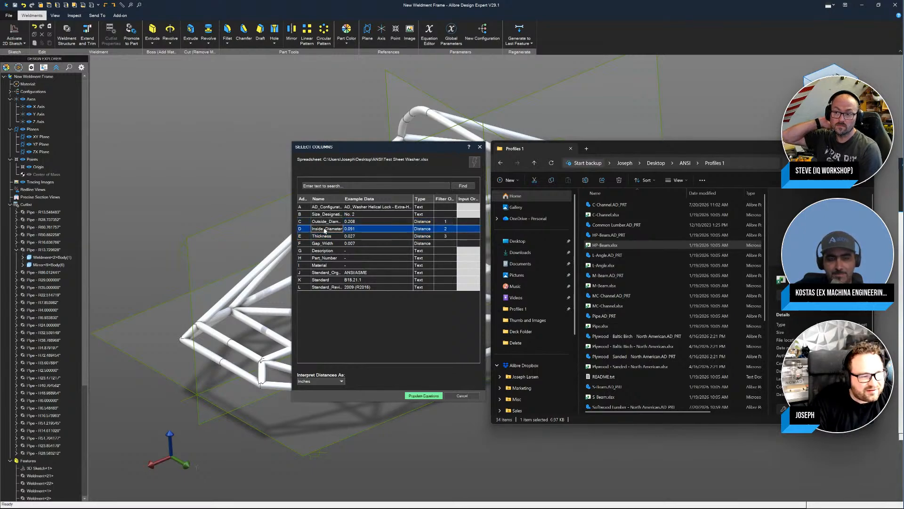
click(321, 237)
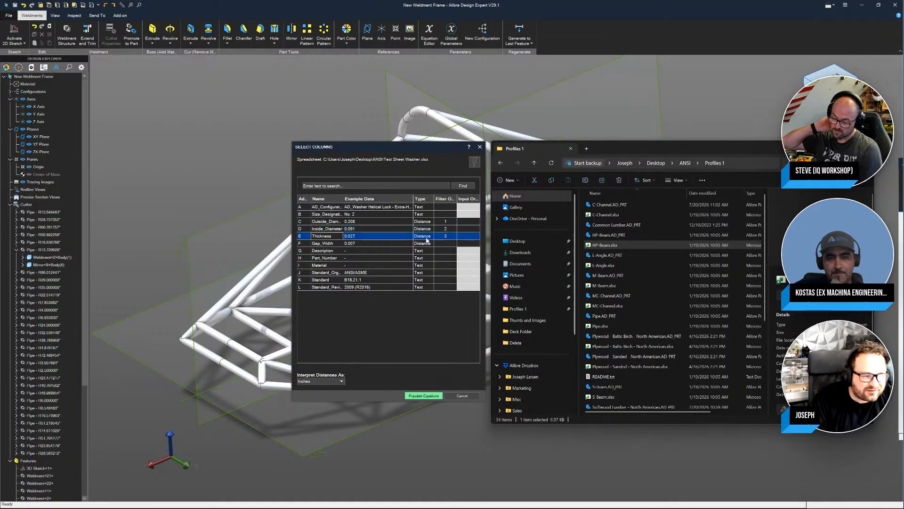
click(451, 244)
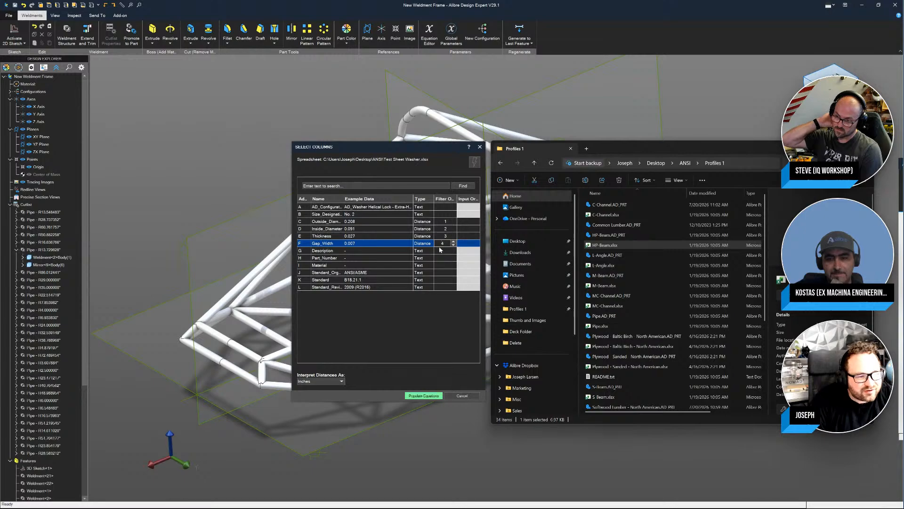
click(472, 221)
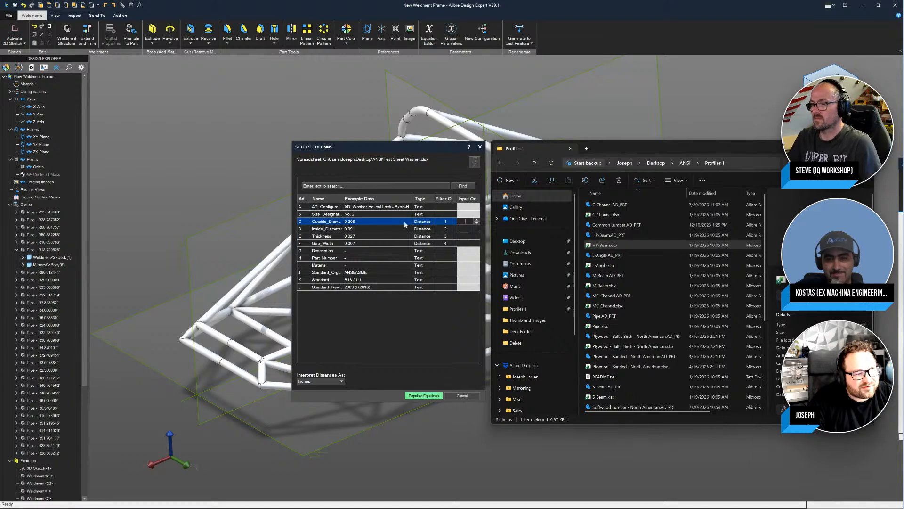
Step: Remove Gap_Width from the filter order, make it an input column instead, and populate the new part's equations
click(446, 243)
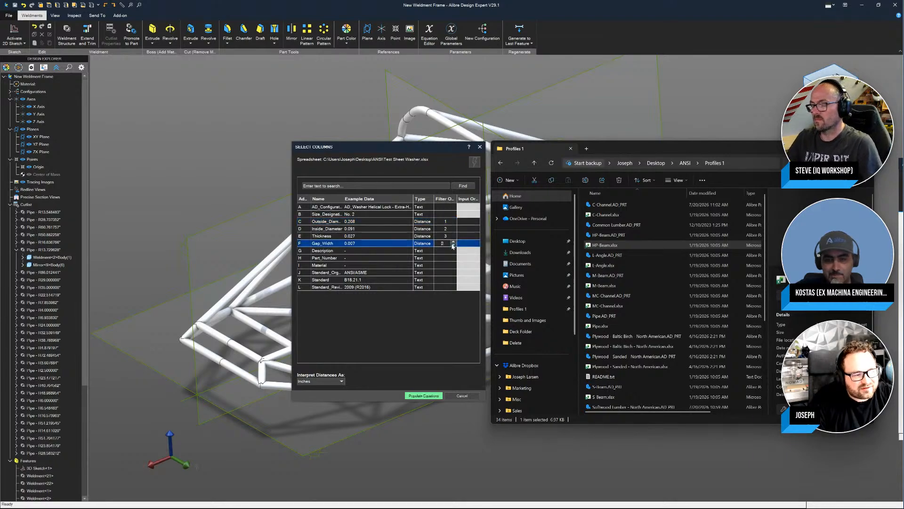
click(474, 243)
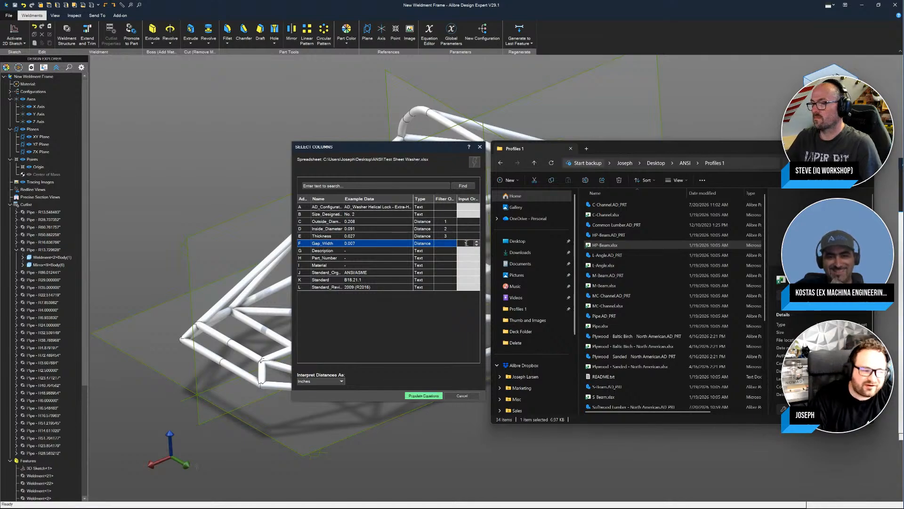
click(424, 395)
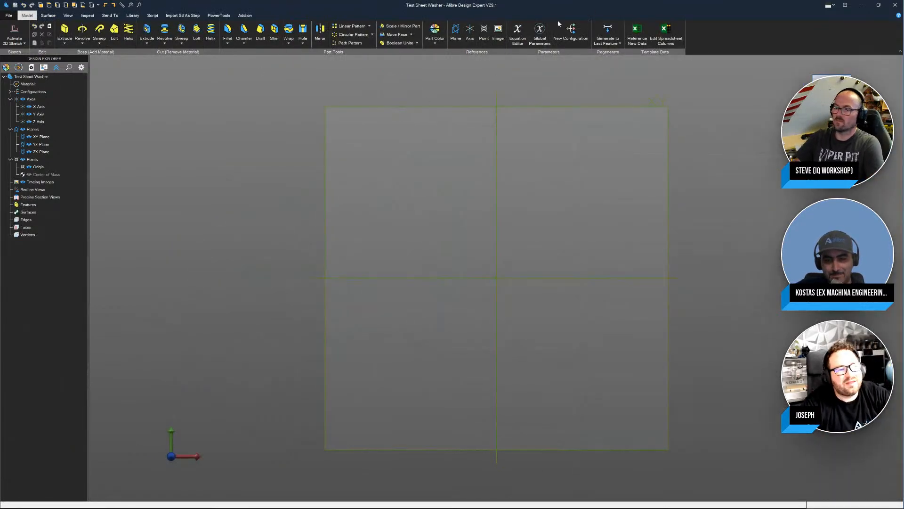
Step: Review the spreadsheet-driven Gap_Width, Inside_Diameter, Outside_Diameter and Thickness parameters in the Equation Editor
click(518, 33)
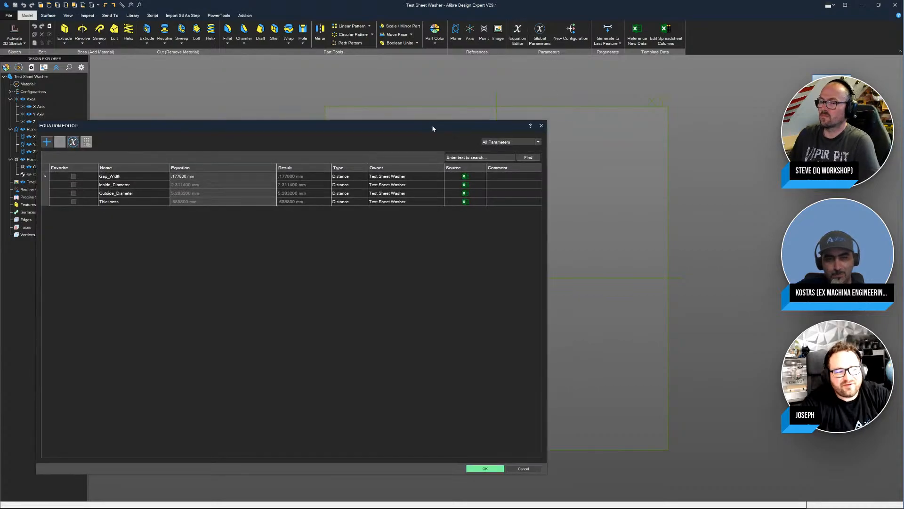
drag(432, 126, 673, 109)
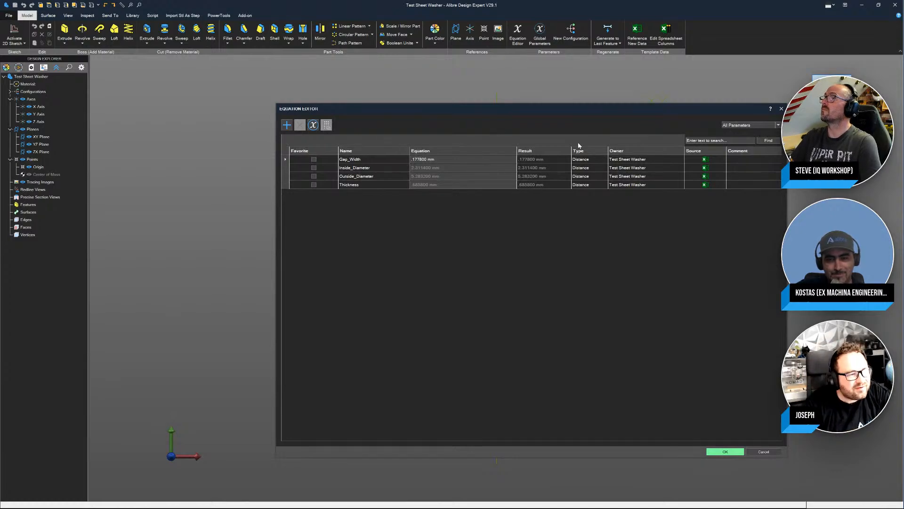
click(353, 160)
click(356, 168)
click(359, 177)
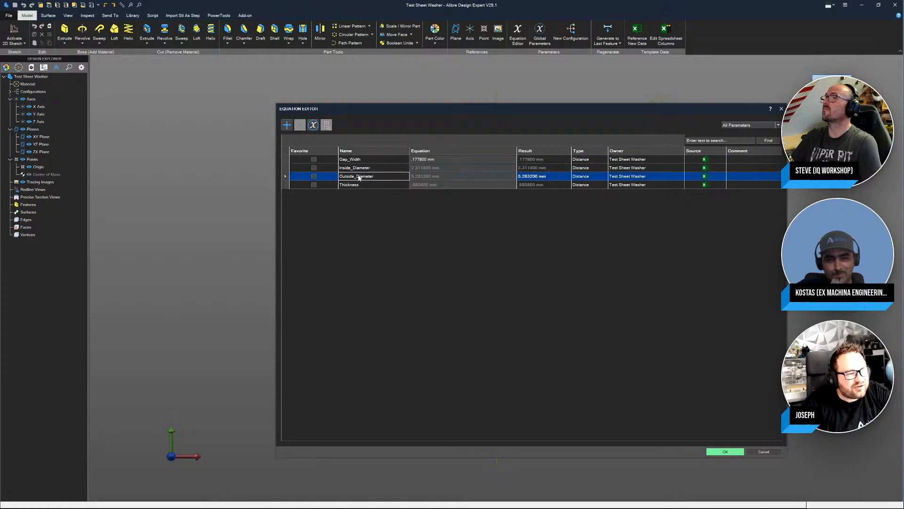
click(356, 184)
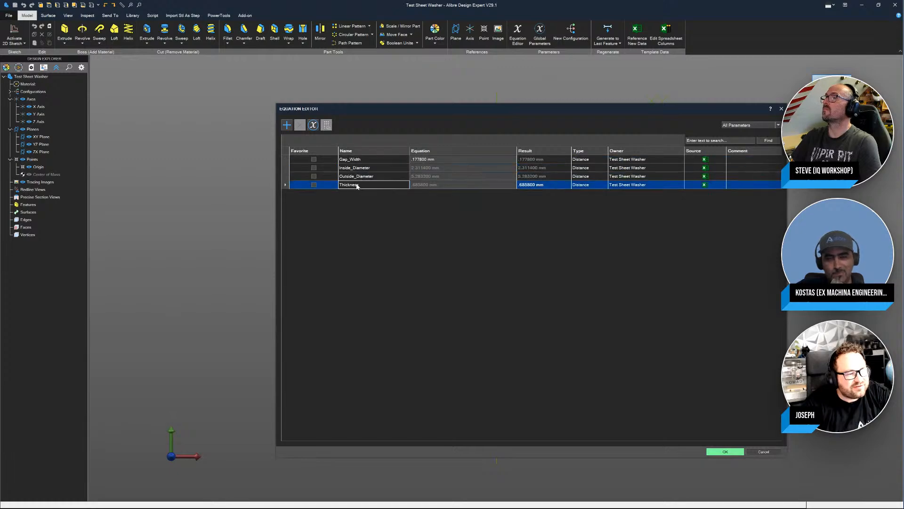
click(736, 451)
Step: Start a sketch on the XY plane and draw a rectangle about 74 mm wide surrounding the origin
click(440, 107)
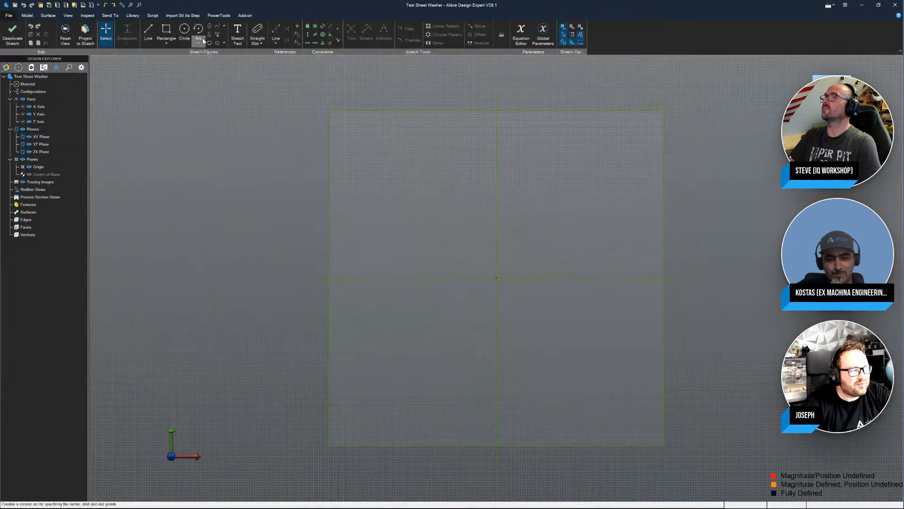
click(166, 31)
click(436, 191)
click(620, 368)
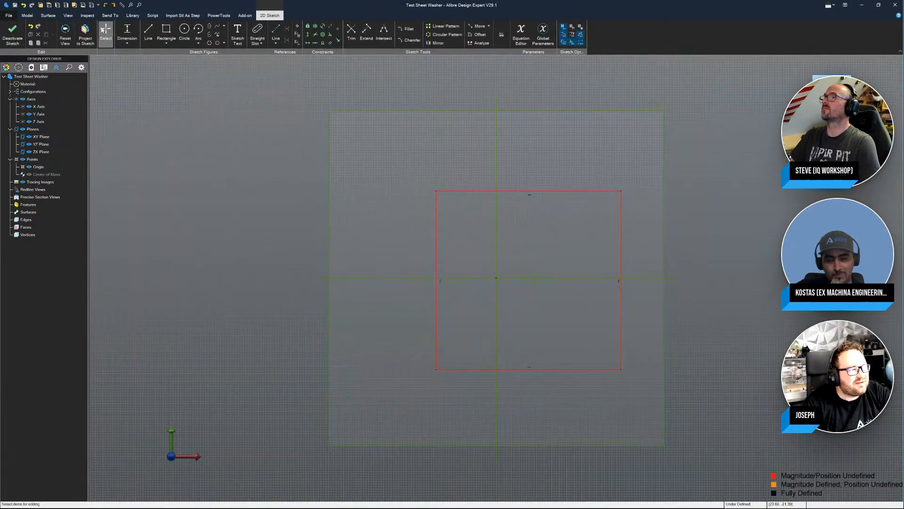
Step: Dimension the rectangle's top edge and link its length to the Gap_Width spreadsheet parameter
click(518, 191)
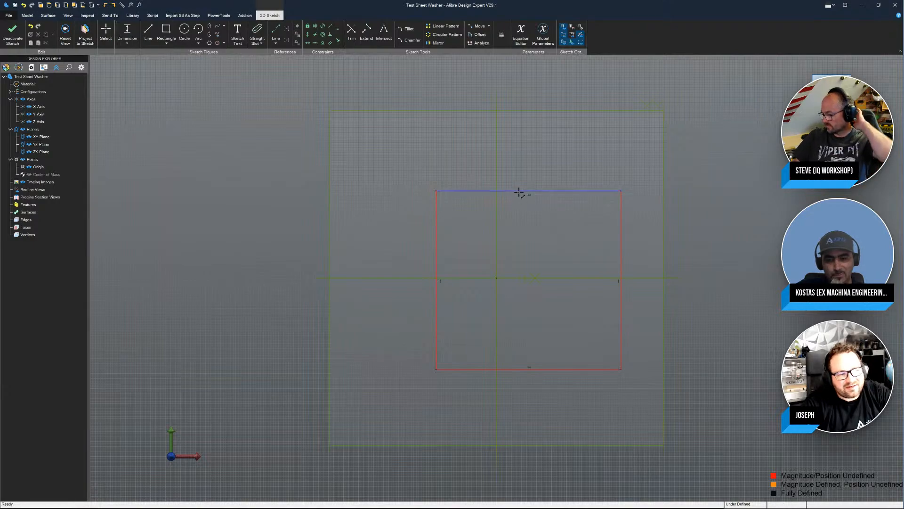
click(525, 137)
click(535, 137)
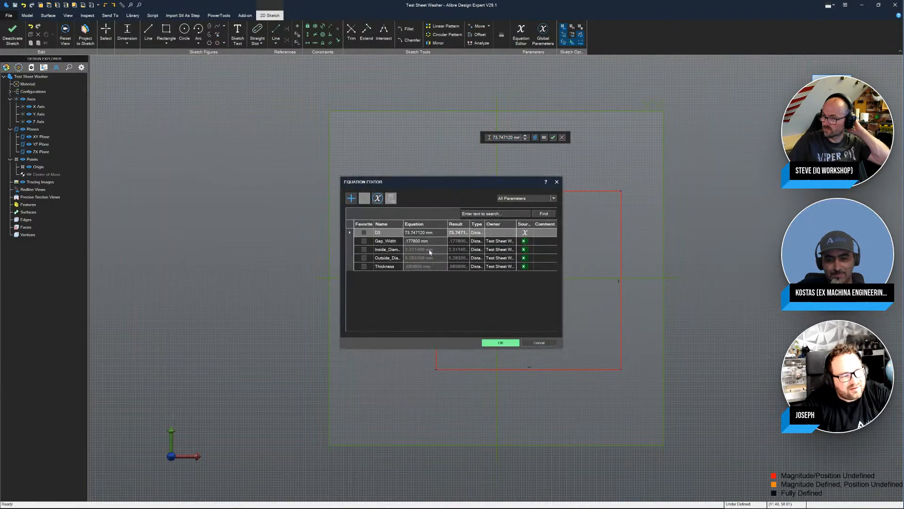
click(382, 241)
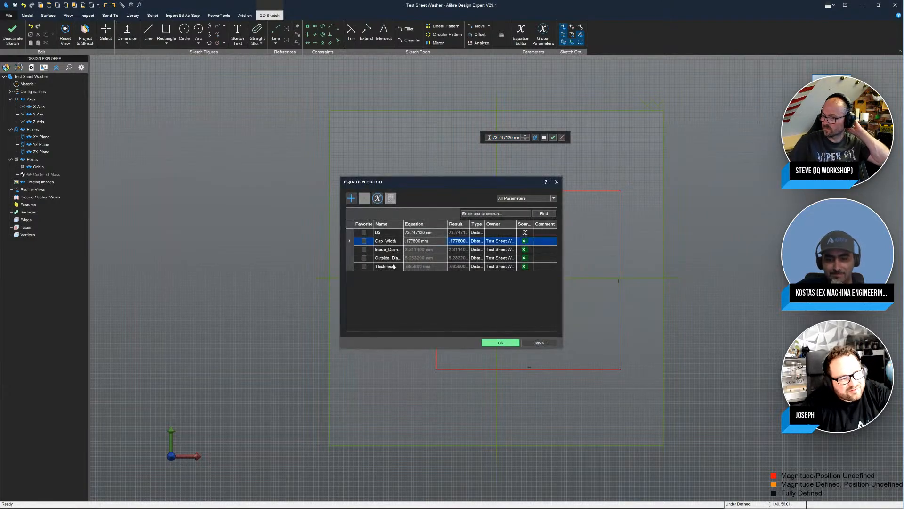
click(502, 341)
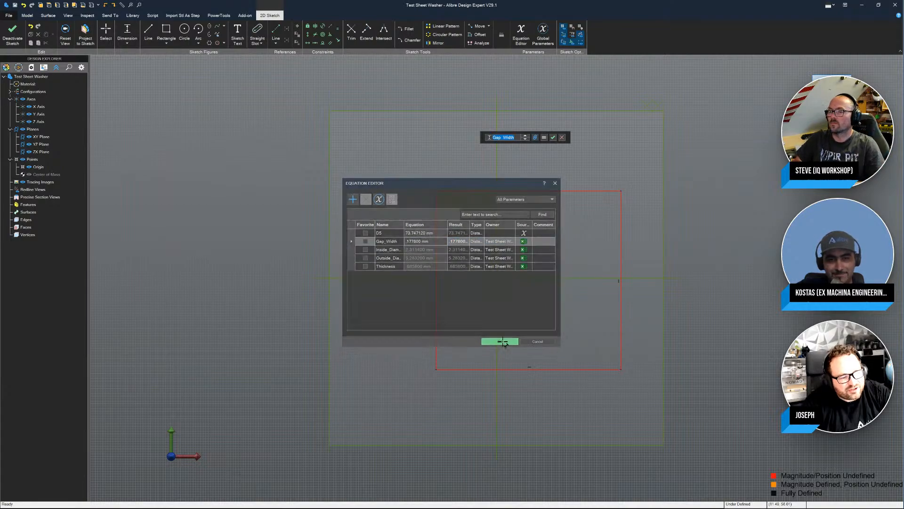
click(554, 137)
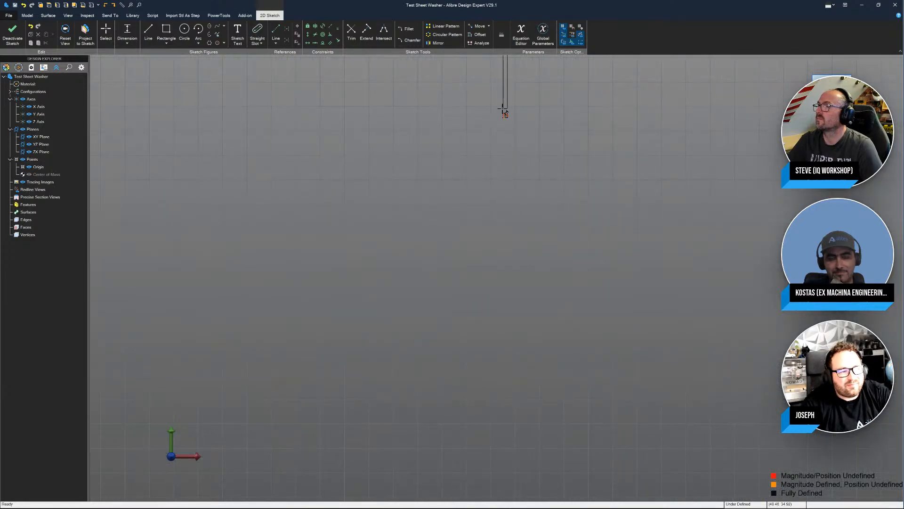
scroll(502, 113, up, 3)
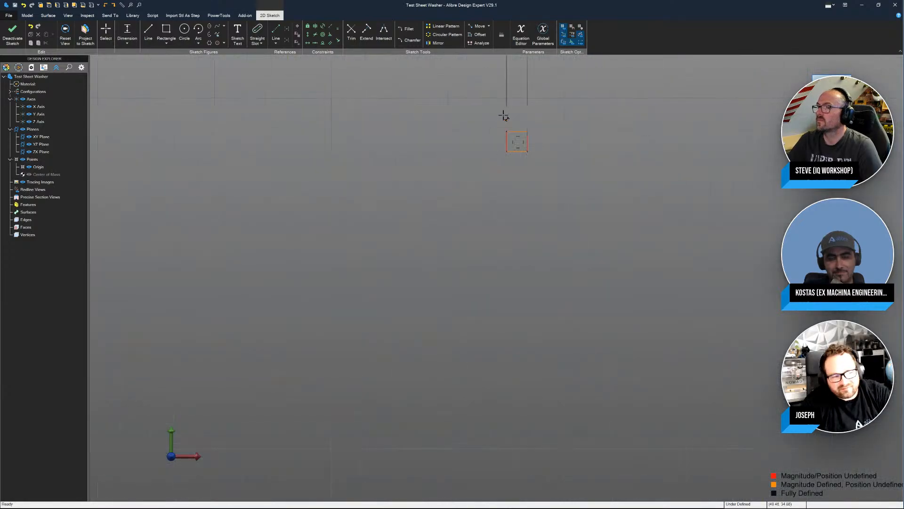
Step: Close the Test Sheet Washer part and look through the remaining profile files in the Profiles 1 folder
click(895, 4)
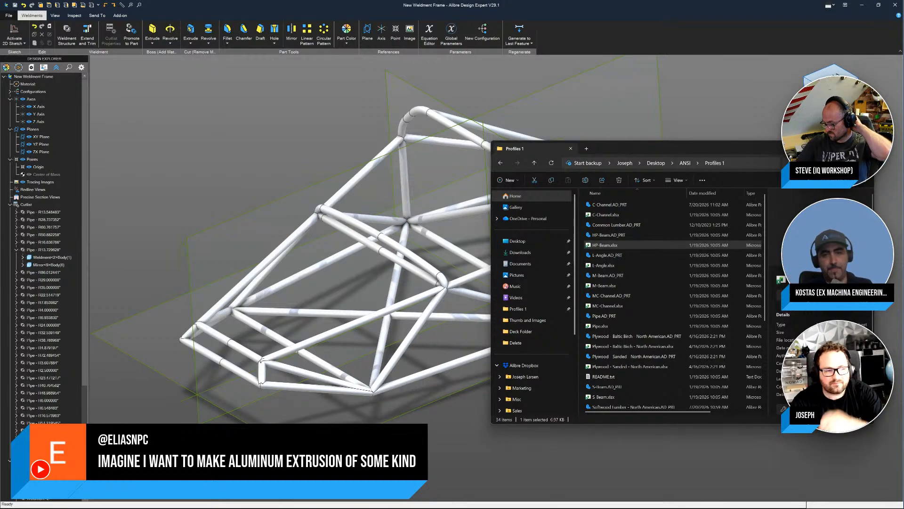
scroll(653, 292, down, 4)
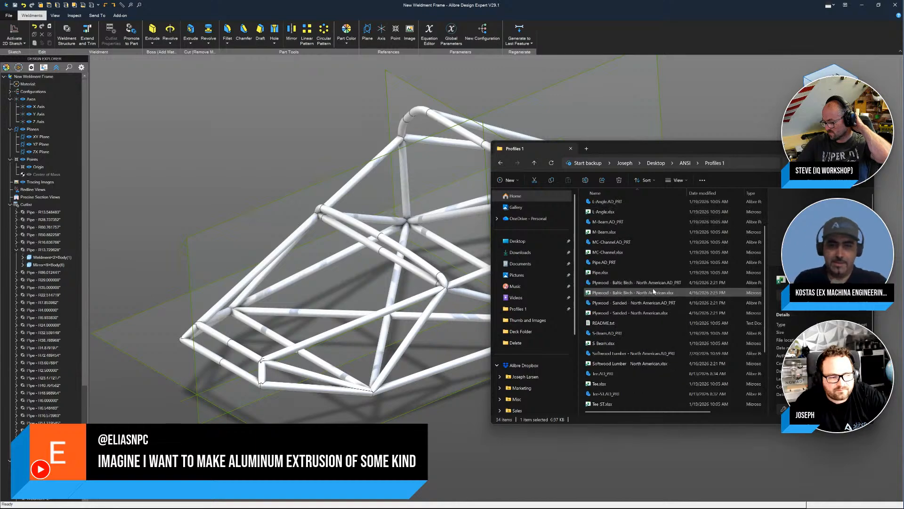
scroll(654, 292, down, 1)
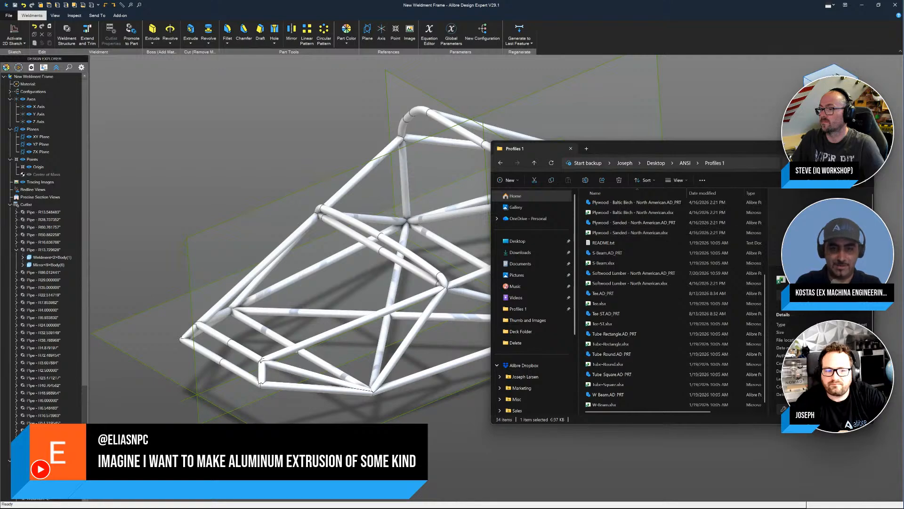
Step: Dismiss the Profiles 1 folder window, create a new part and start a 2D sketch on the XY plane
click(833, 148)
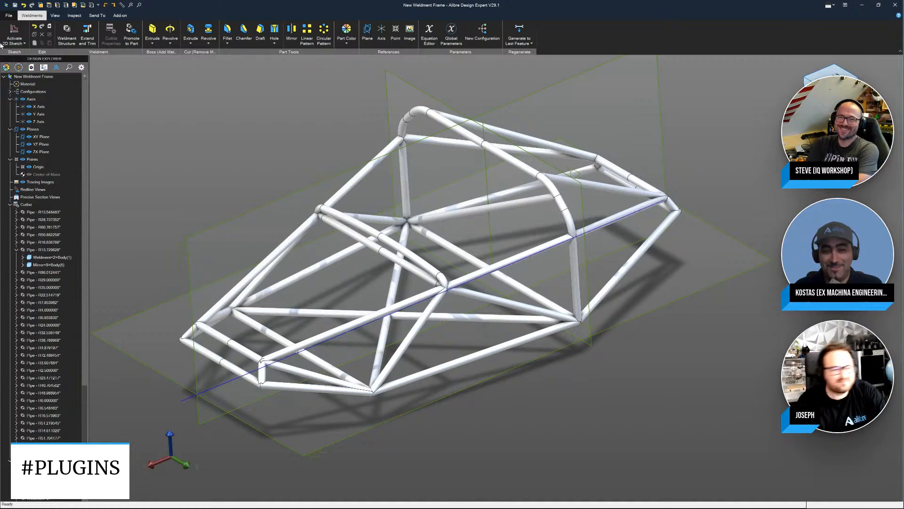
click(9, 17)
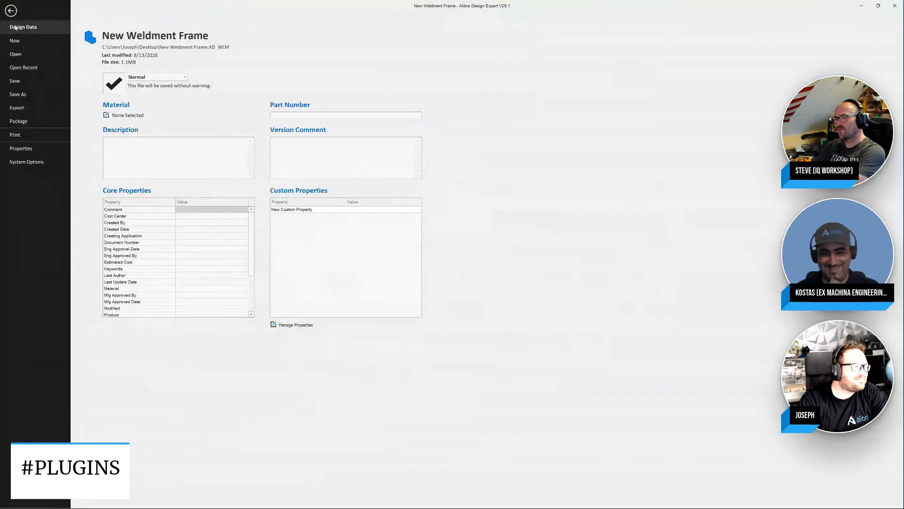
click(16, 41)
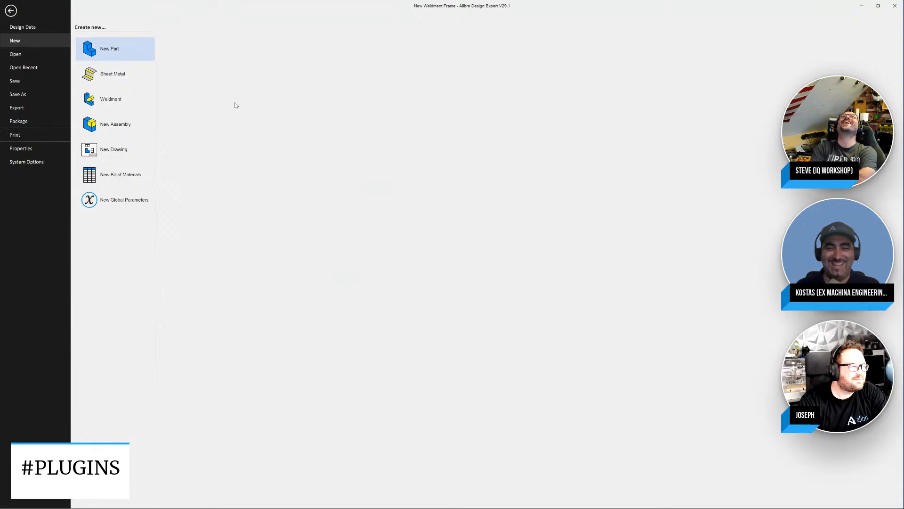
key(Escape)
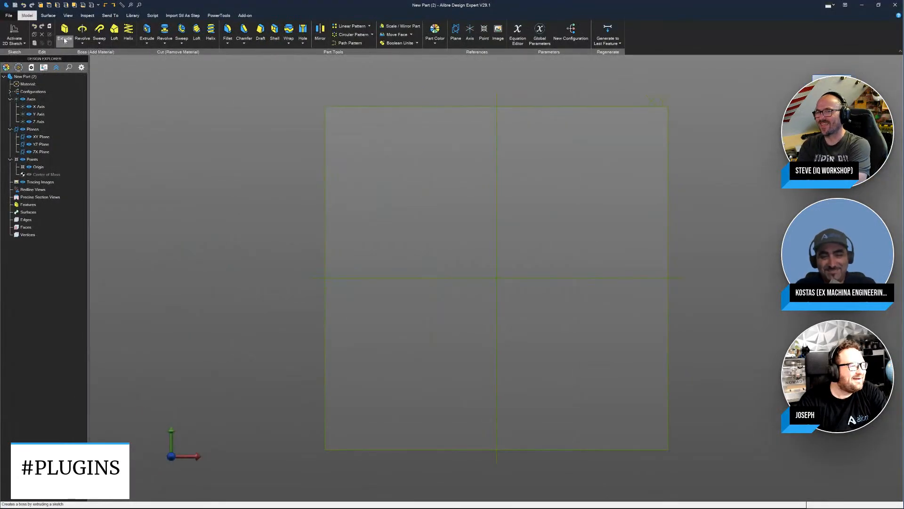
click(14, 32)
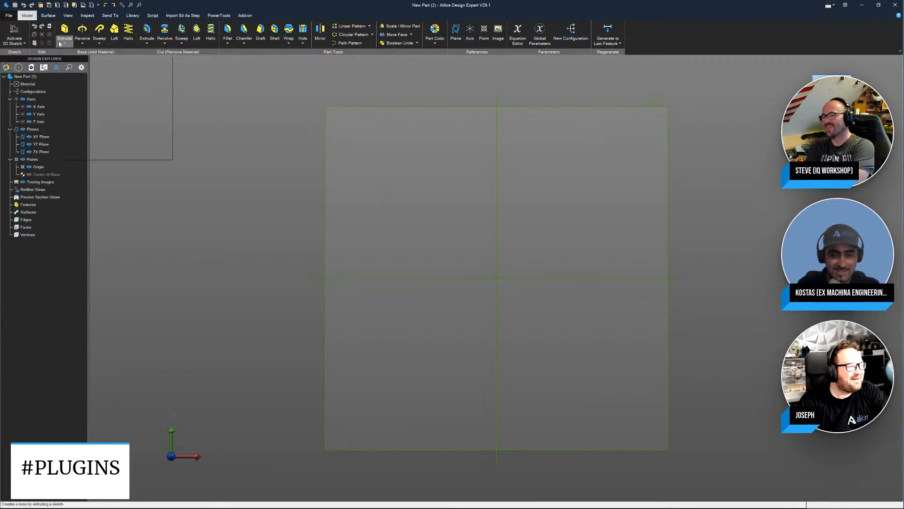
click(482, 107)
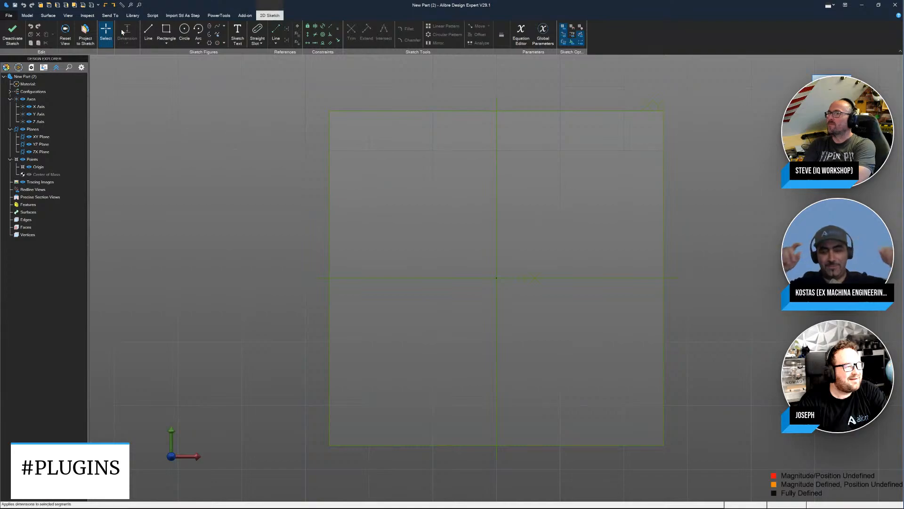
Step: Sketch a vertical line up from the X axis just beside the origin and a tangent semicircular arc of about 1.02 in radius from its upper end
click(148, 32)
click(502, 278)
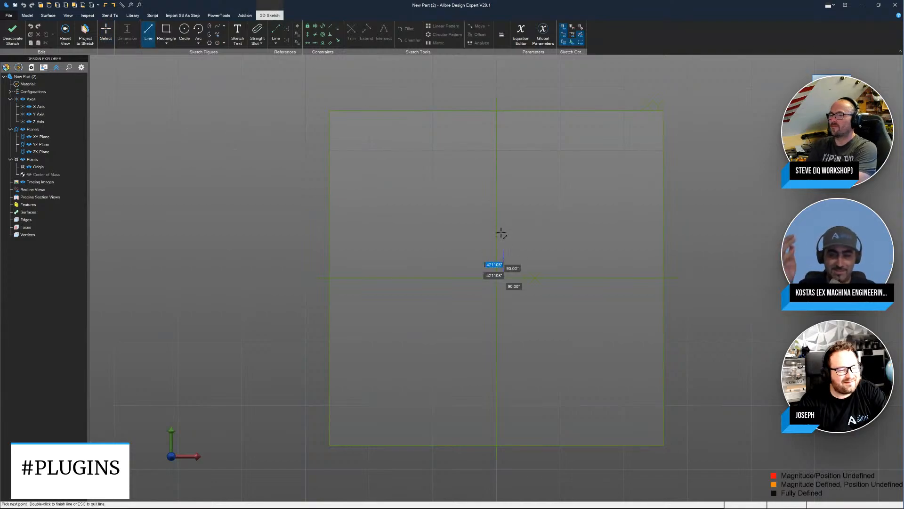
click(503, 168)
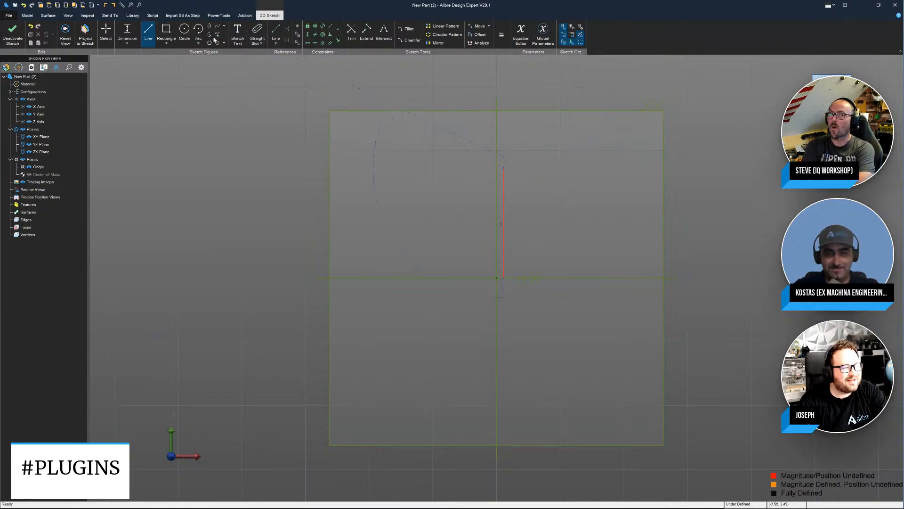
click(214, 40)
click(503, 168)
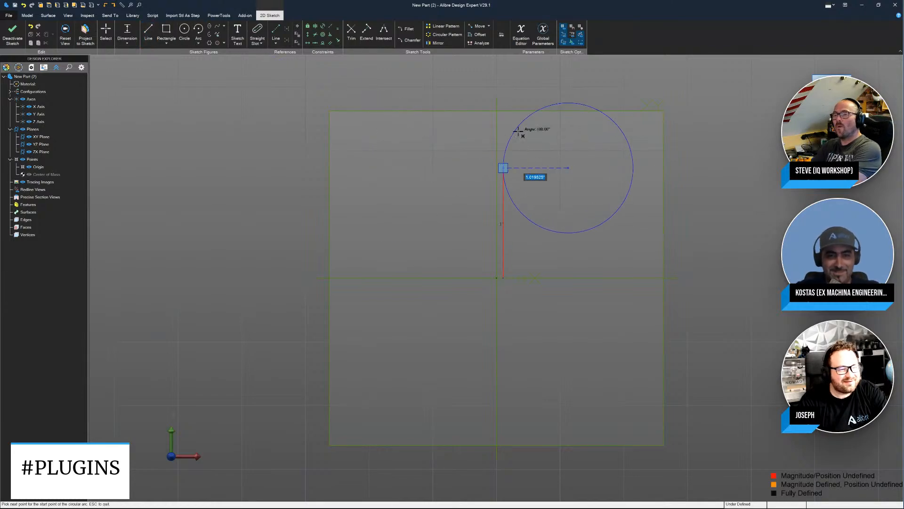
click(632, 166)
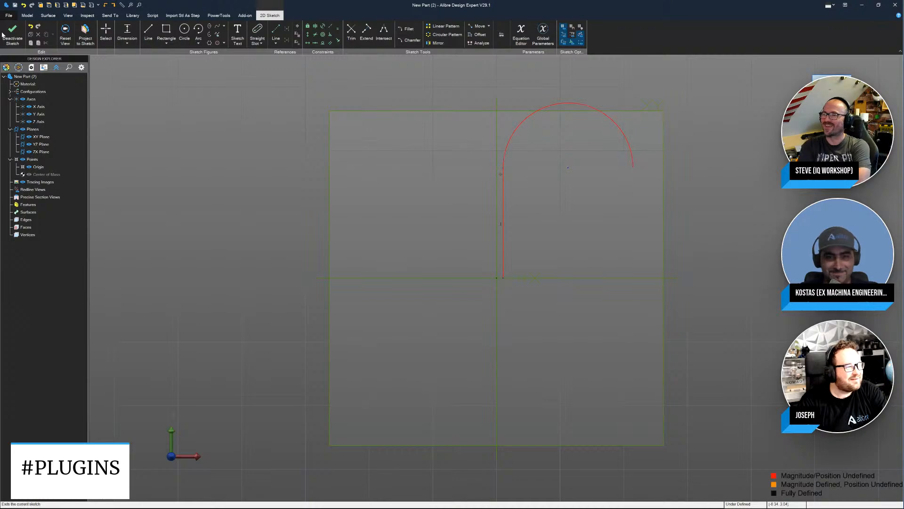
Step: Close the arched profile with a vertical line down to the X axis and a base line along it, then exit the sketch
click(148, 32)
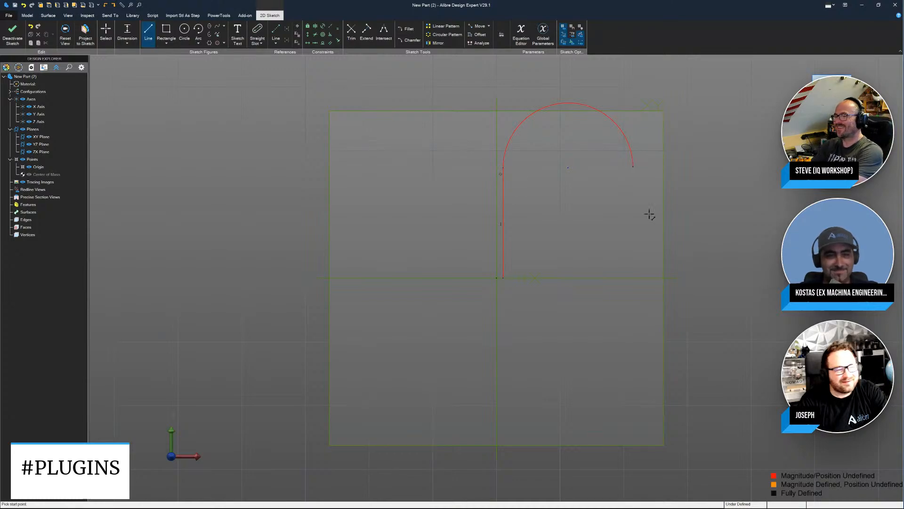
click(633, 166)
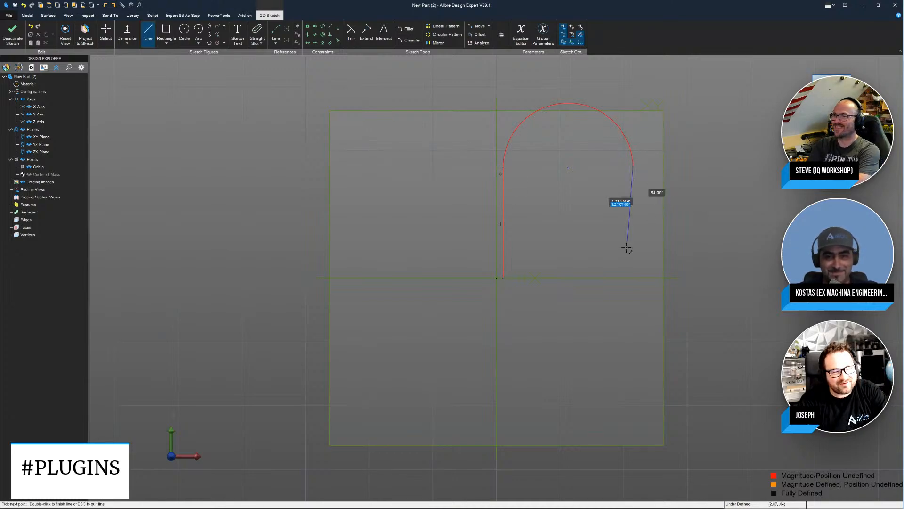
click(635, 278)
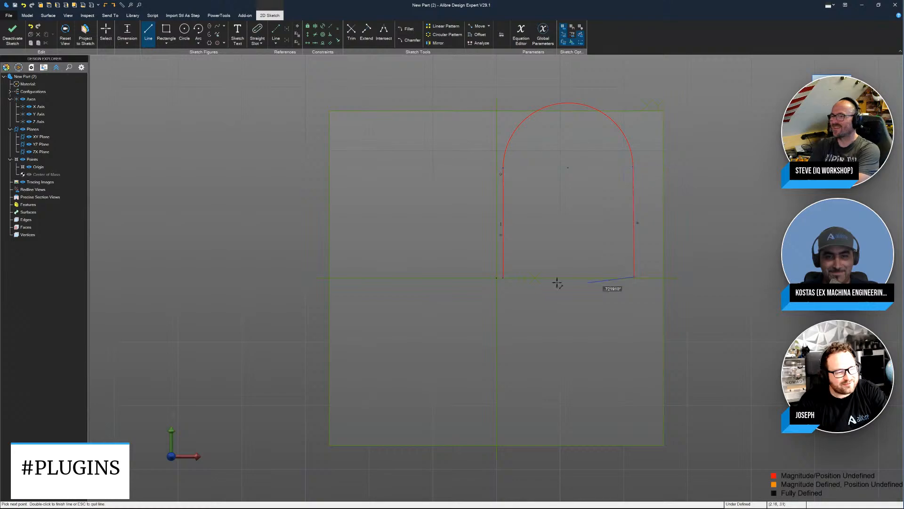
click(502, 277)
click(12, 35)
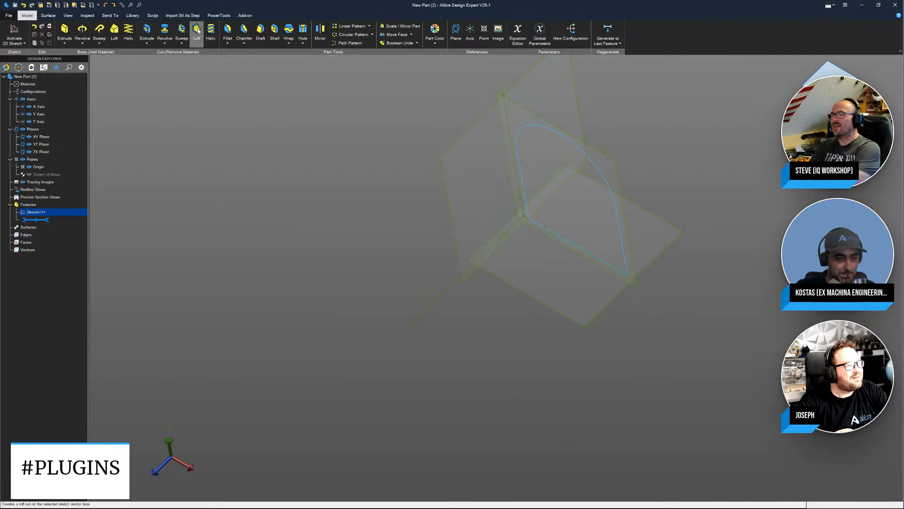
Step: Start a Helical Boss from the arched sketch around the Y axis and set its type to Spiral
click(129, 32)
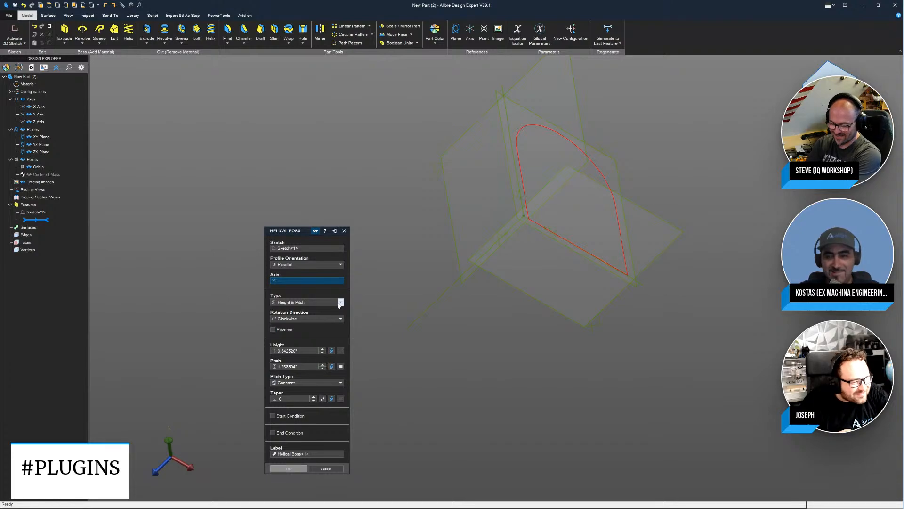
click(518, 188)
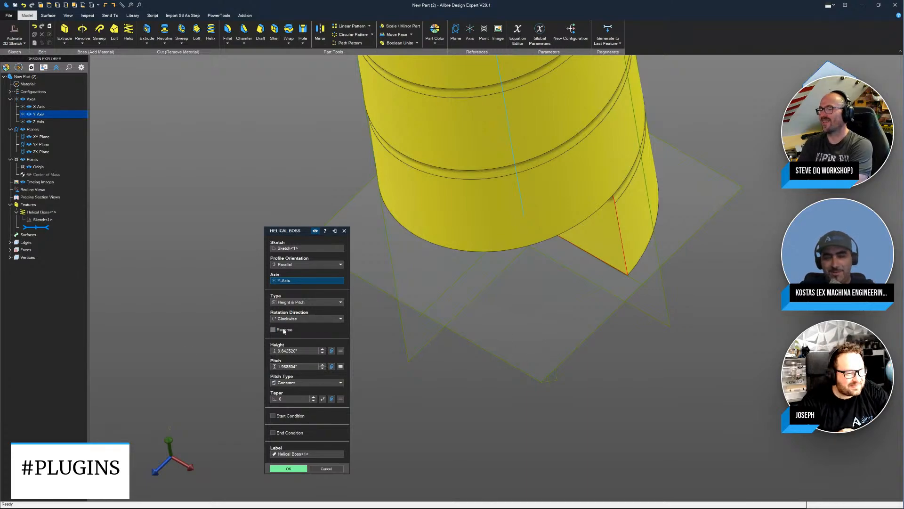
click(299, 319)
click(299, 320)
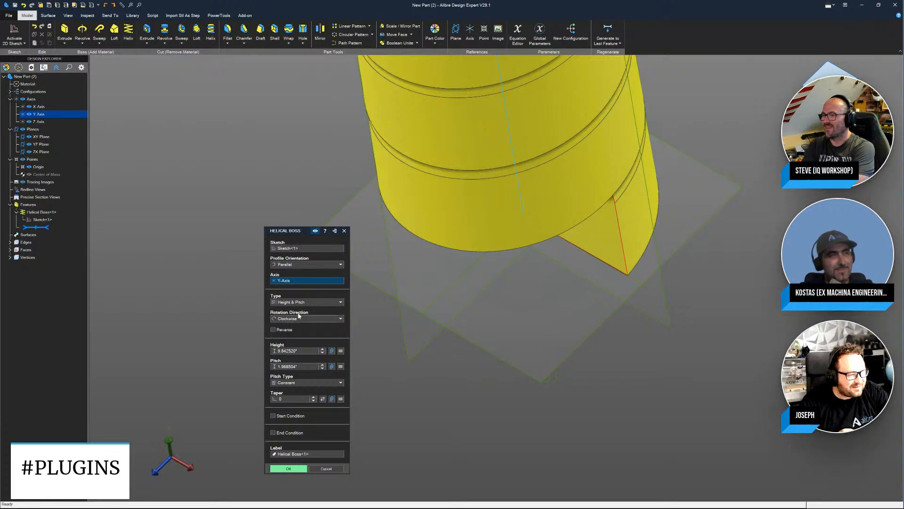
click(302, 302)
click(288, 334)
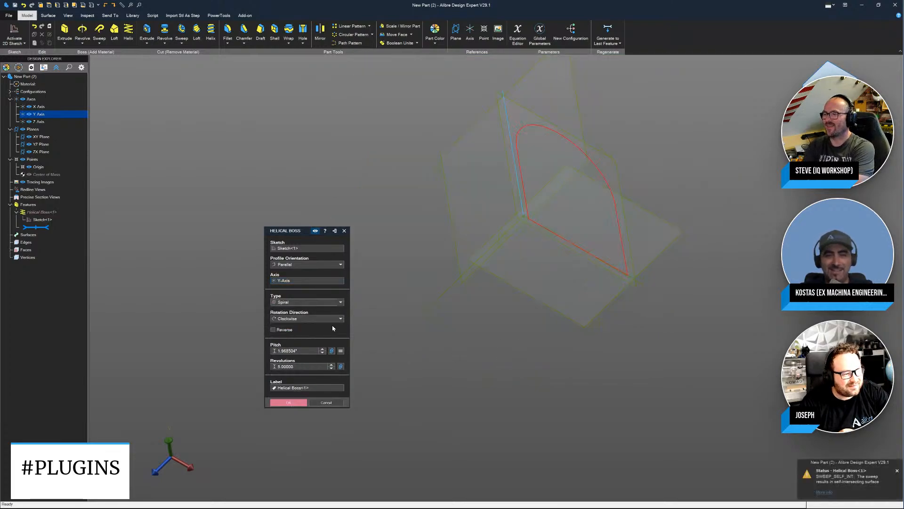
Step: Set the spiral's pitch to 2.068504 in, create the boss and inspect the coiled body from the side and above
click(322, 349)
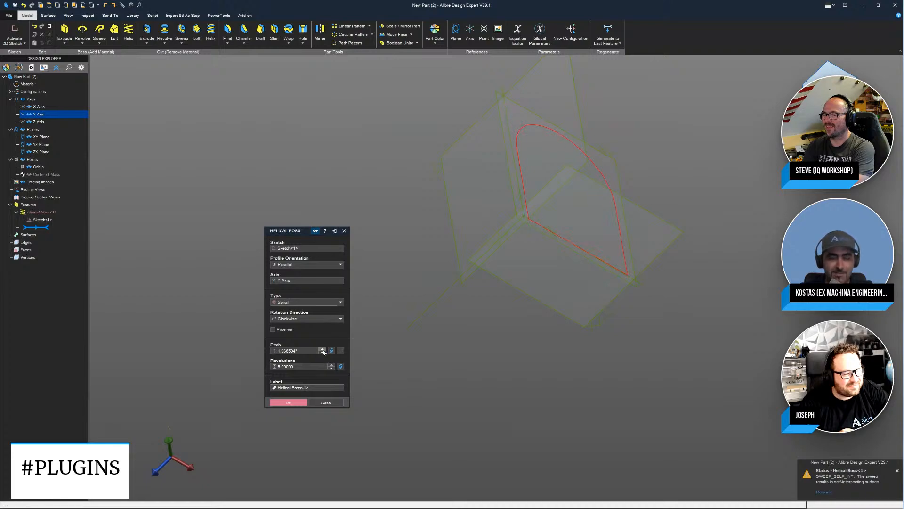
scroll(528, 313, down, 5)
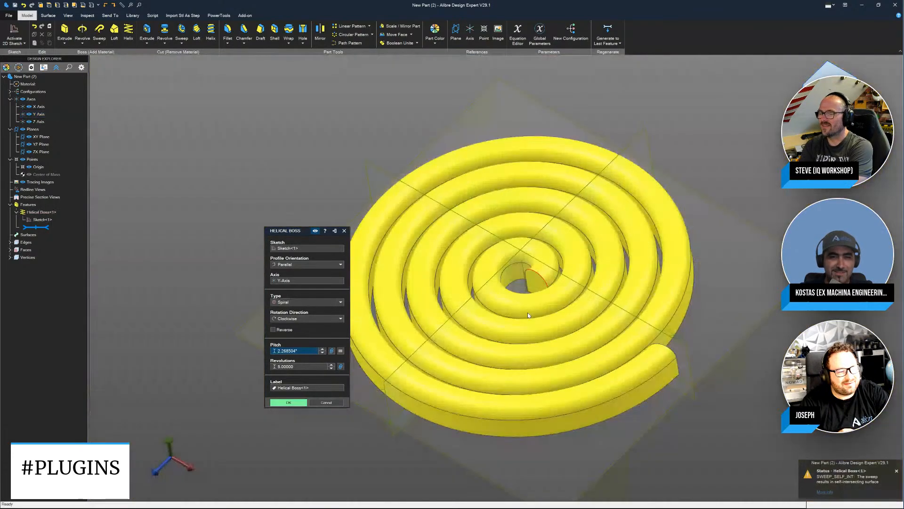
mouse_move(528, 313)
middle_down()
mouse_move(604, 303)
mouse_move(537, 320)
middle_up()
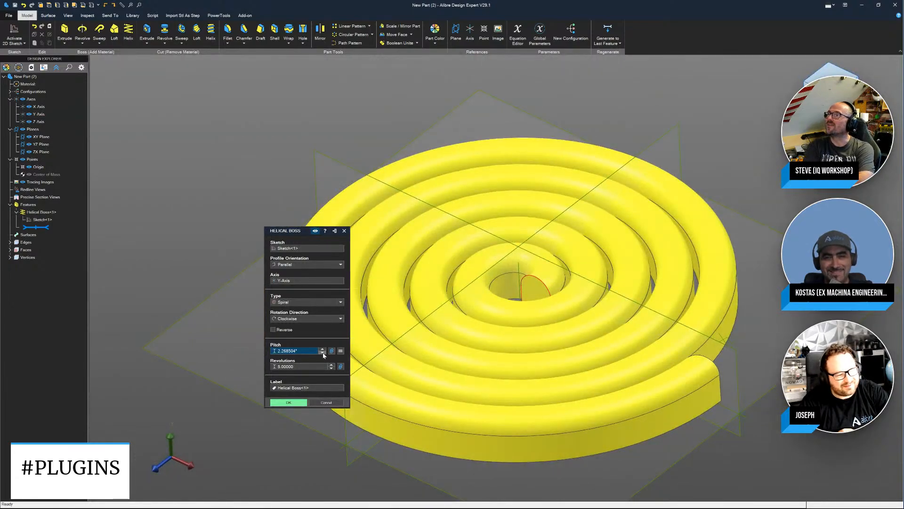
click(323, 353)
click(323, 354)
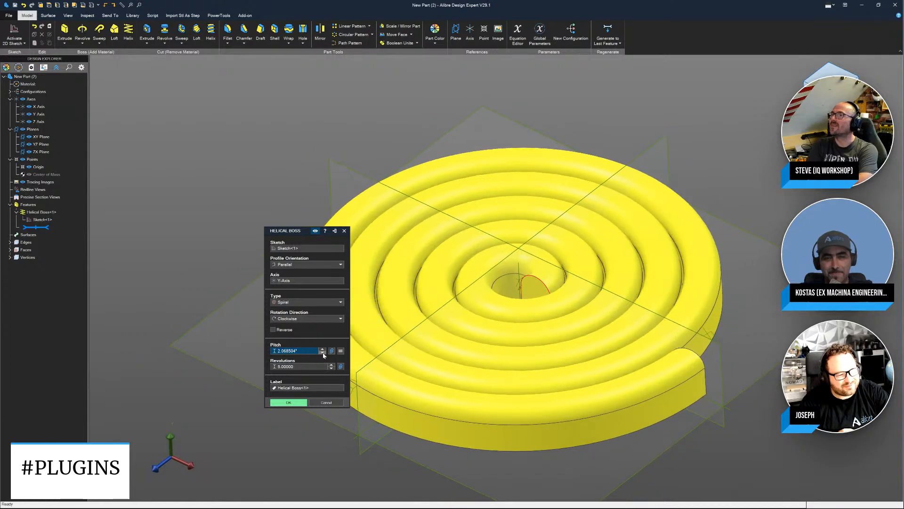
click(290, 401)
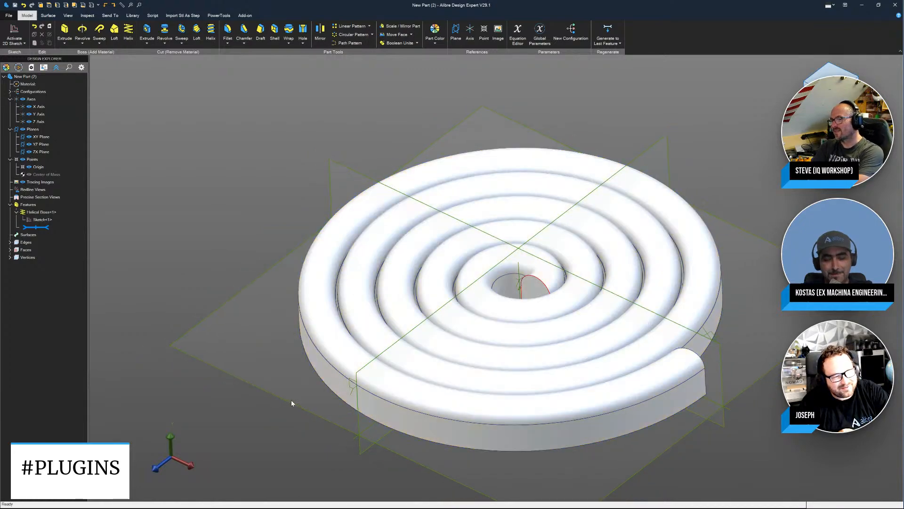
middle_drag(538, 313, 579, 268)
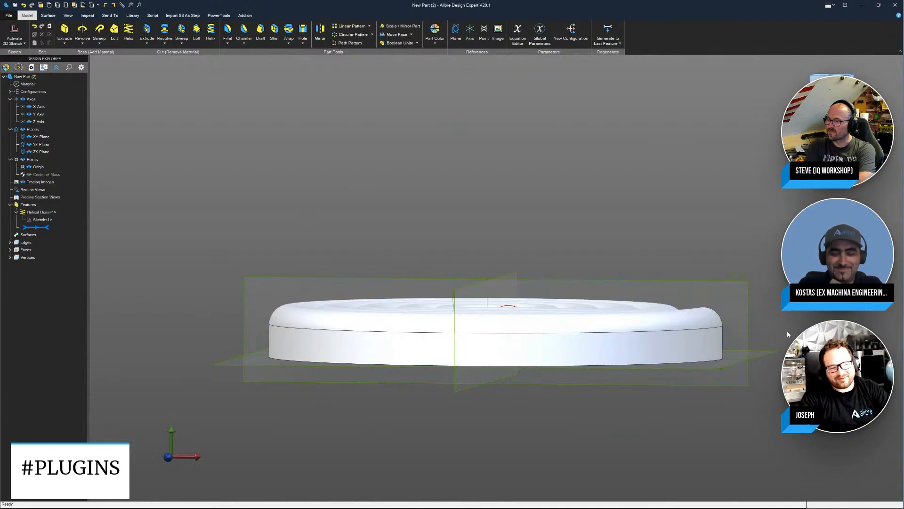
middle_drag(694, 334, 692, 389)
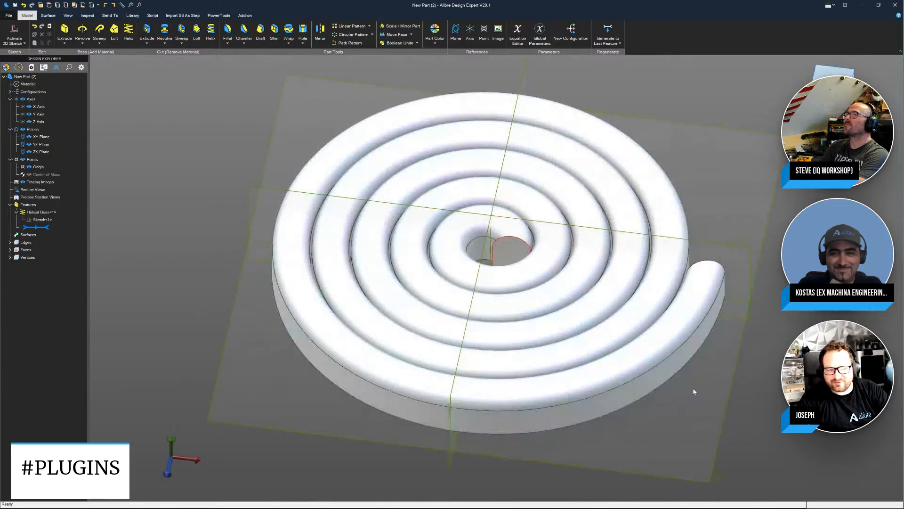
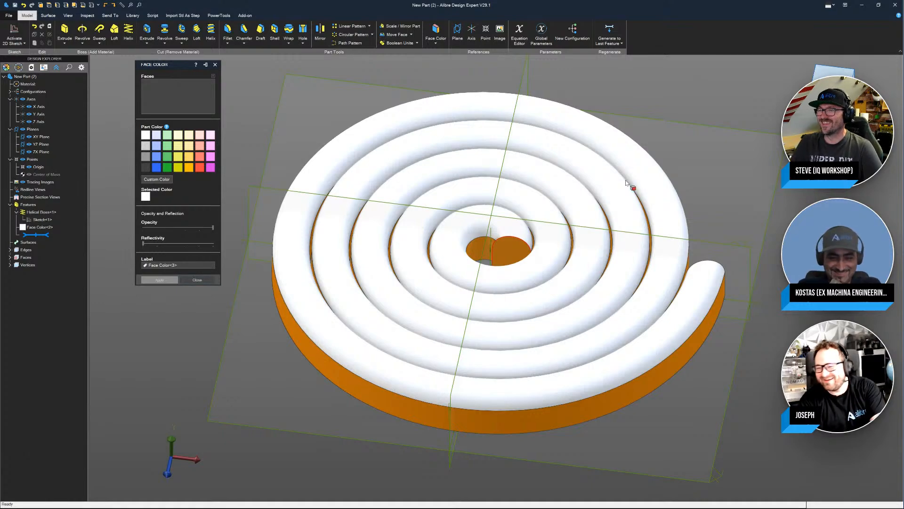
Step: Close the Face Color settings
click(214, 65)
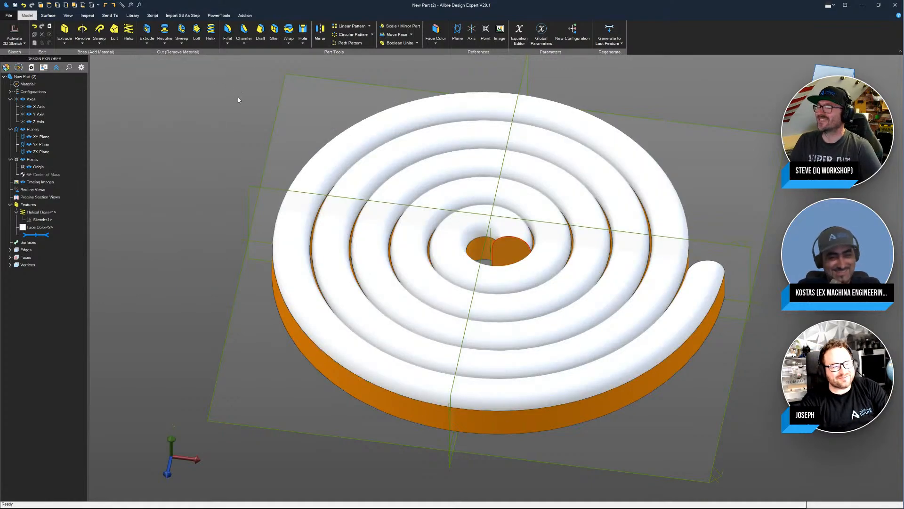